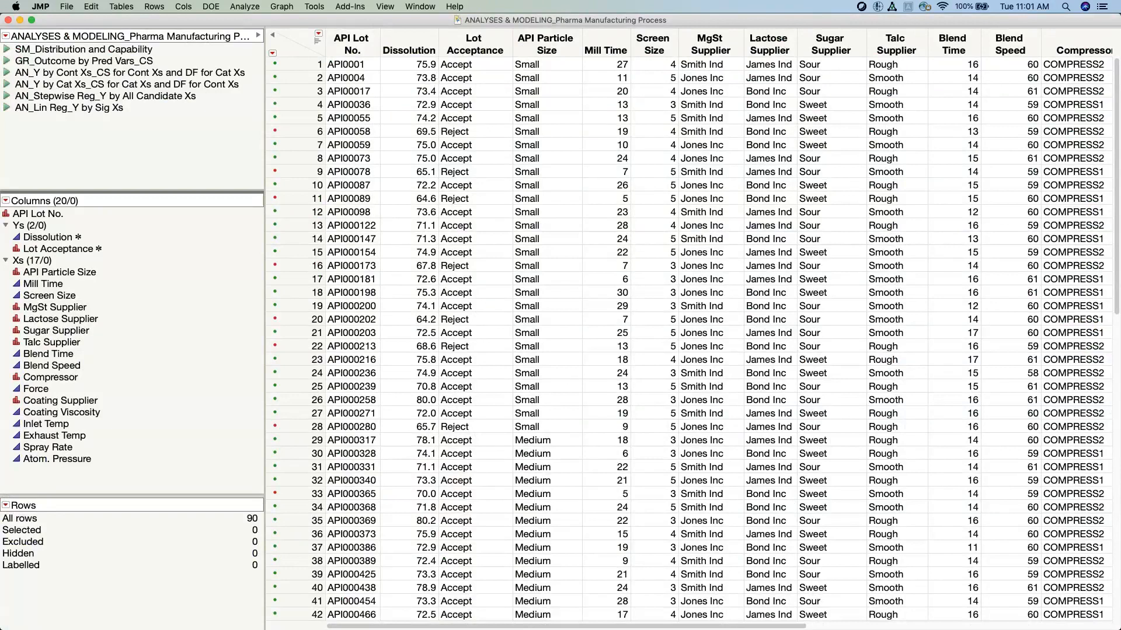
Point out the Dissolution, Lot Acceptance and API Lot No. columns in the data table, and clear the selection.
mouse_move(724, 21)
mouse_down()
mouse_move(703, 7)
mouse_move(727, 6)
mouse_up()
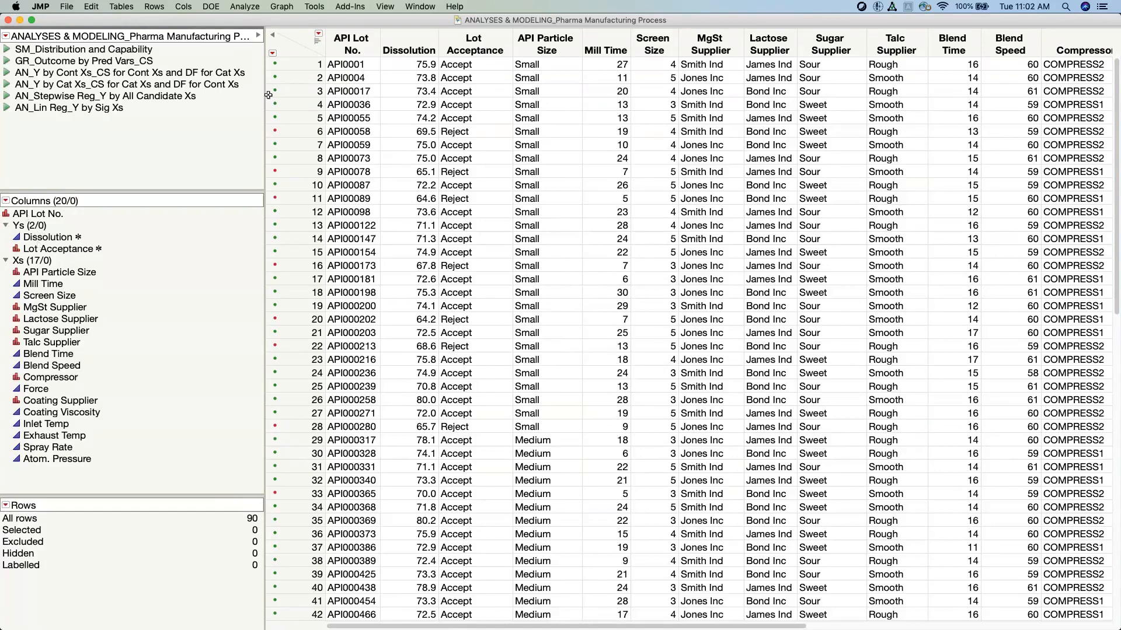
click(407, 49)
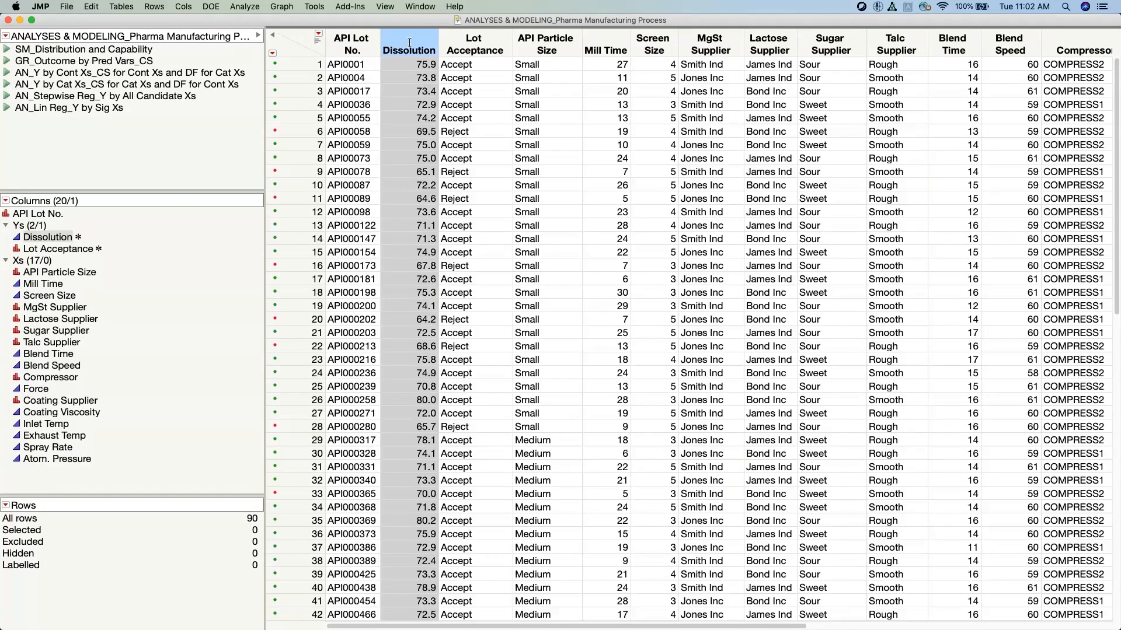
click(464, 46)
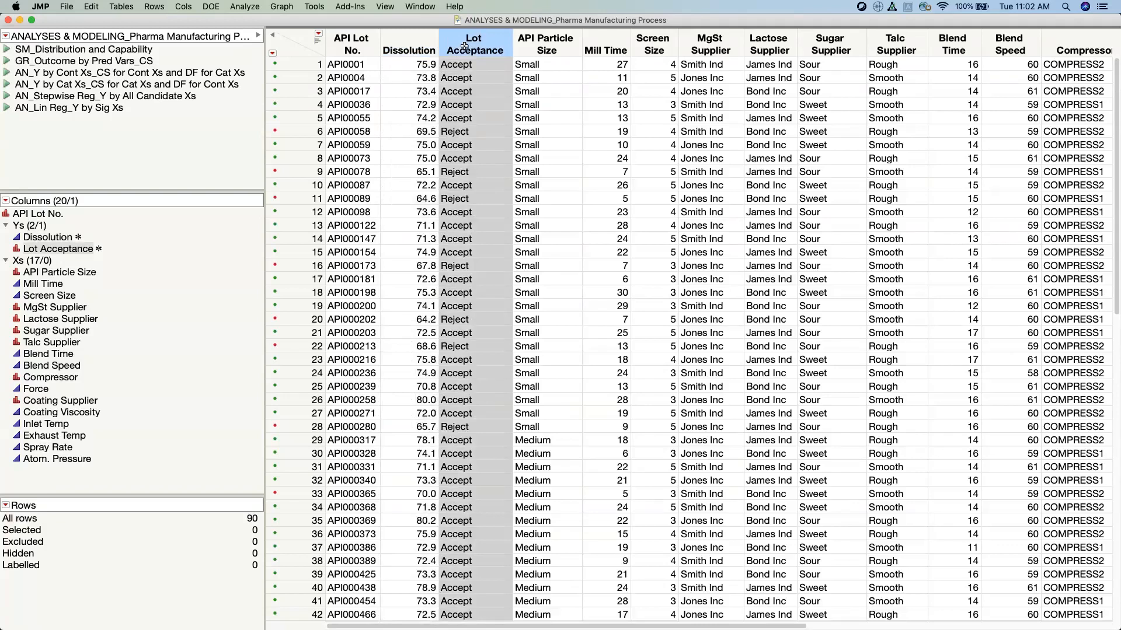
click(367, 46)
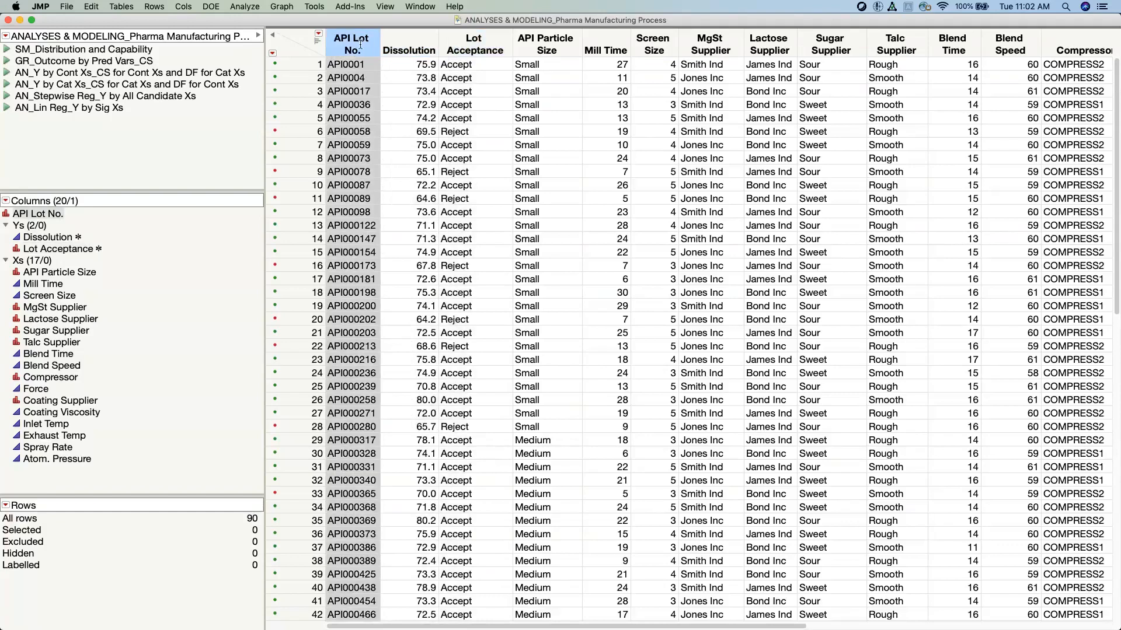
click(304, 43)
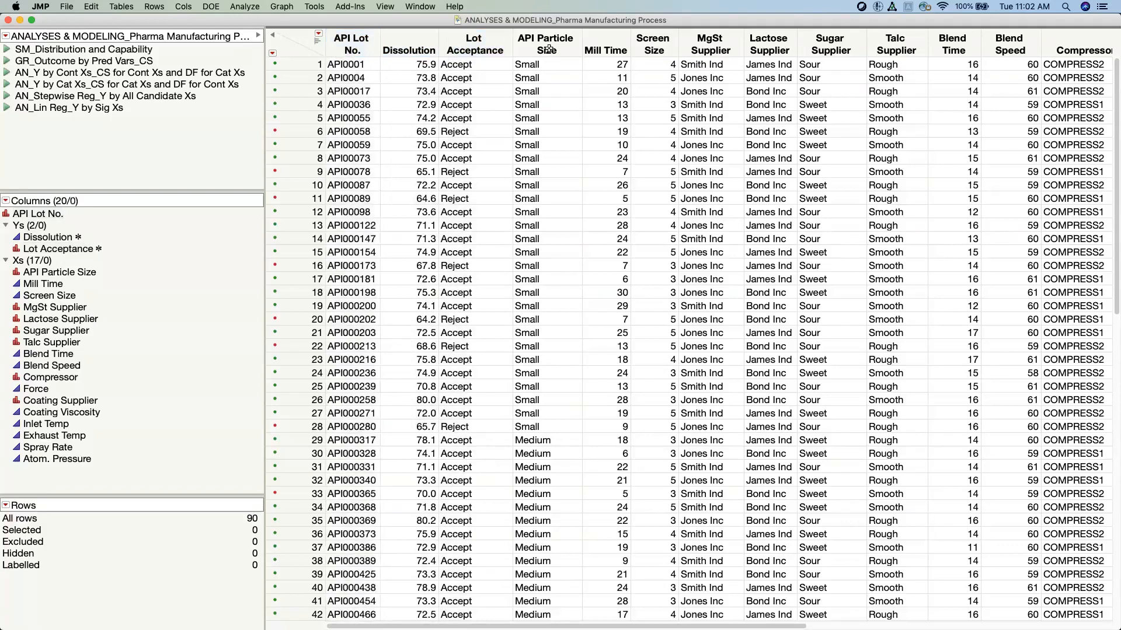
Look through the process input columns from API Particle Size to Atom. Pressure, and return to the table's first column with nothing selected.
click(549, 45)
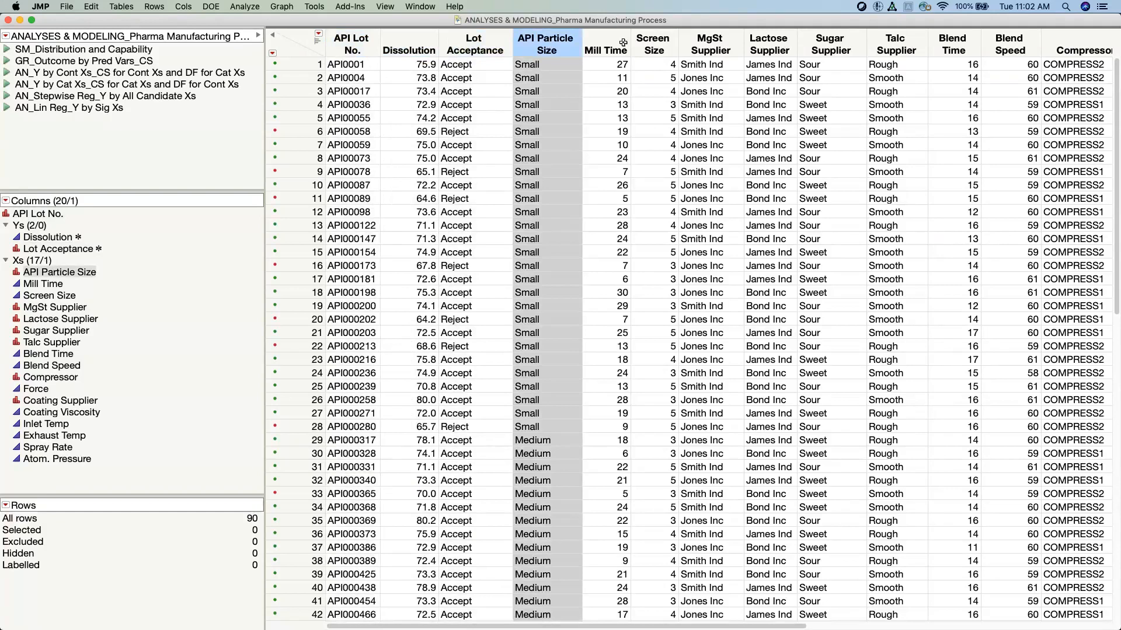
click(623, 42)
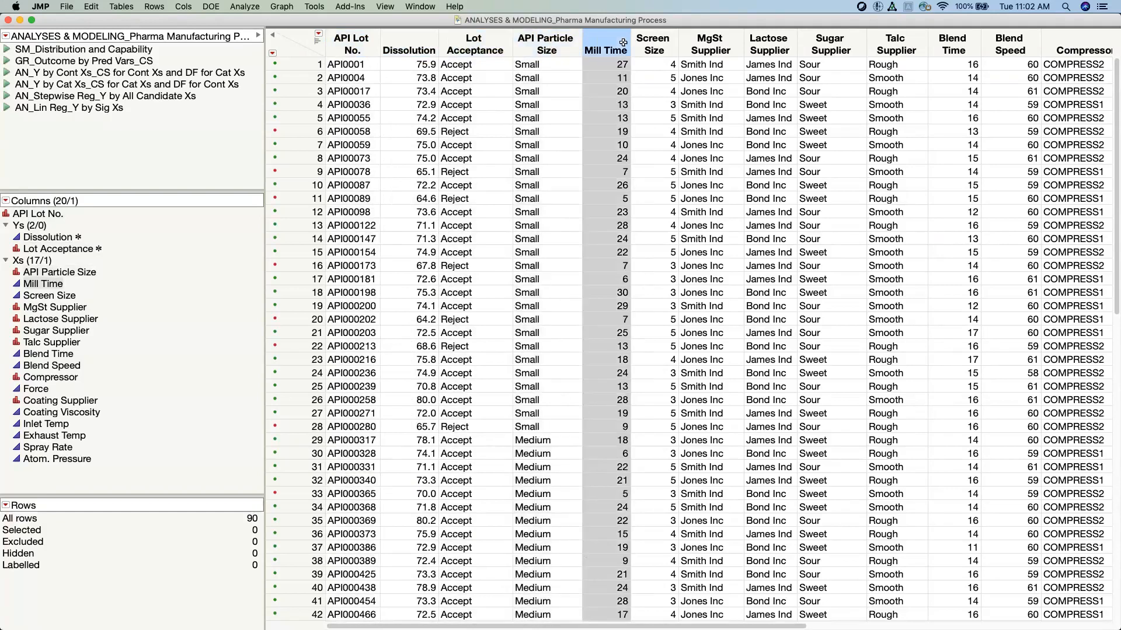
key(Right)
key(Right)
key(Right)
key(Right)
key(Right)
key(Right)
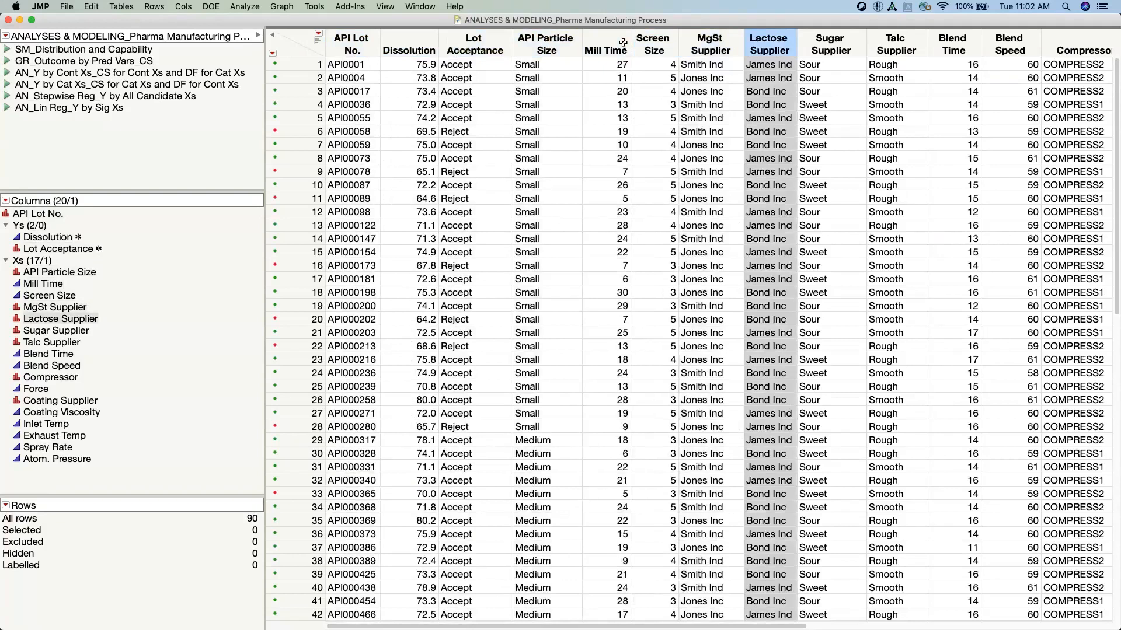
key(Right)
key(Right)
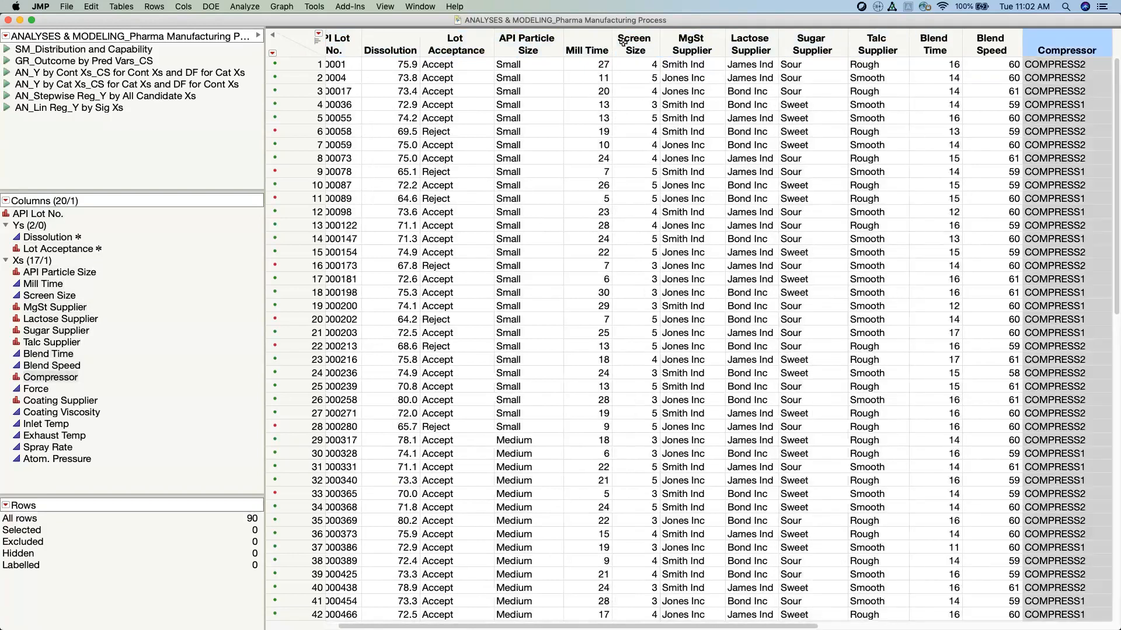
key(Right)
key(Right)
key(Right)
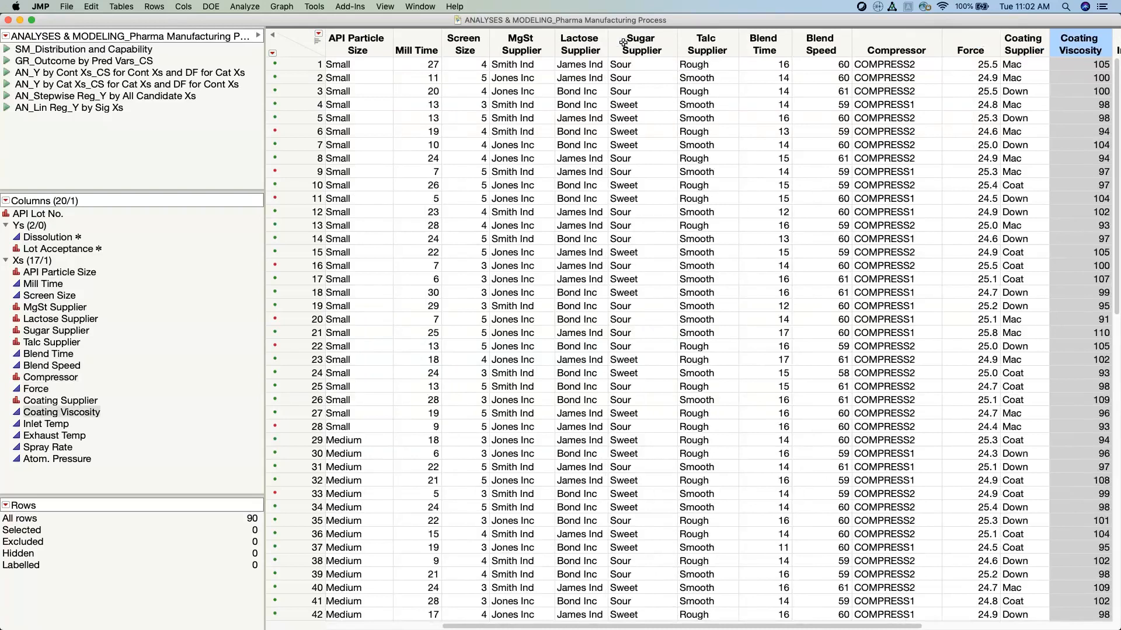
key(Right)
key(Right)
key(Right)
key(Right)
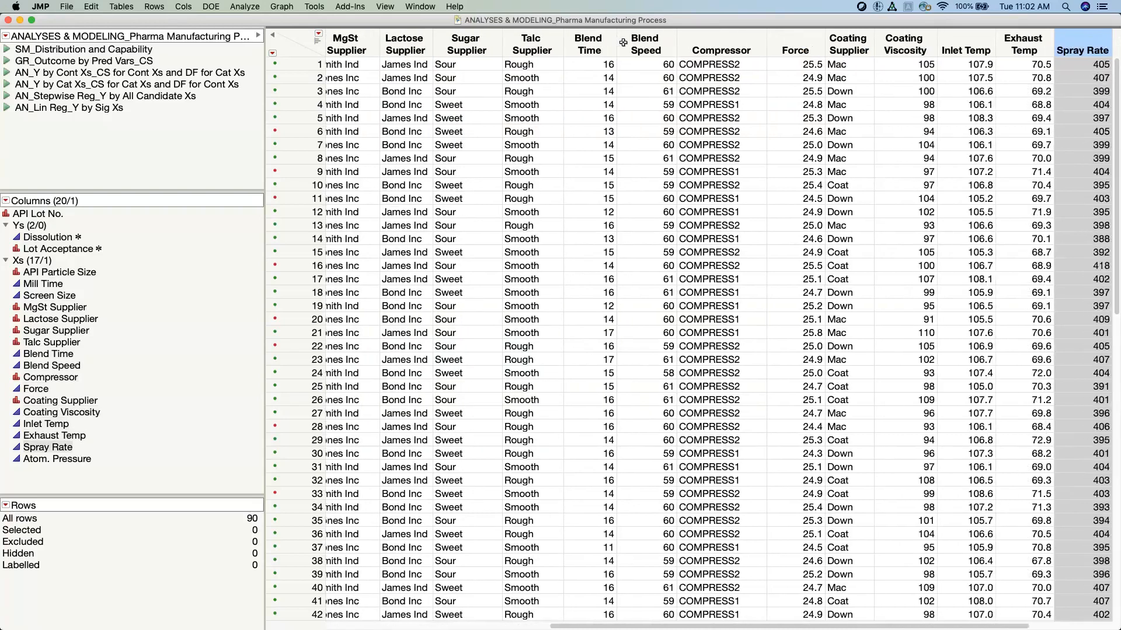
key(Left)
key(Left)
key(Left)
key(Left)
key(Left)
key(Left)
key(Left)
key(Left)
key(Left)
key(Left)
key(Left)
key(Left)
key(Left)
key(Left)
key(Left)
key(Left)
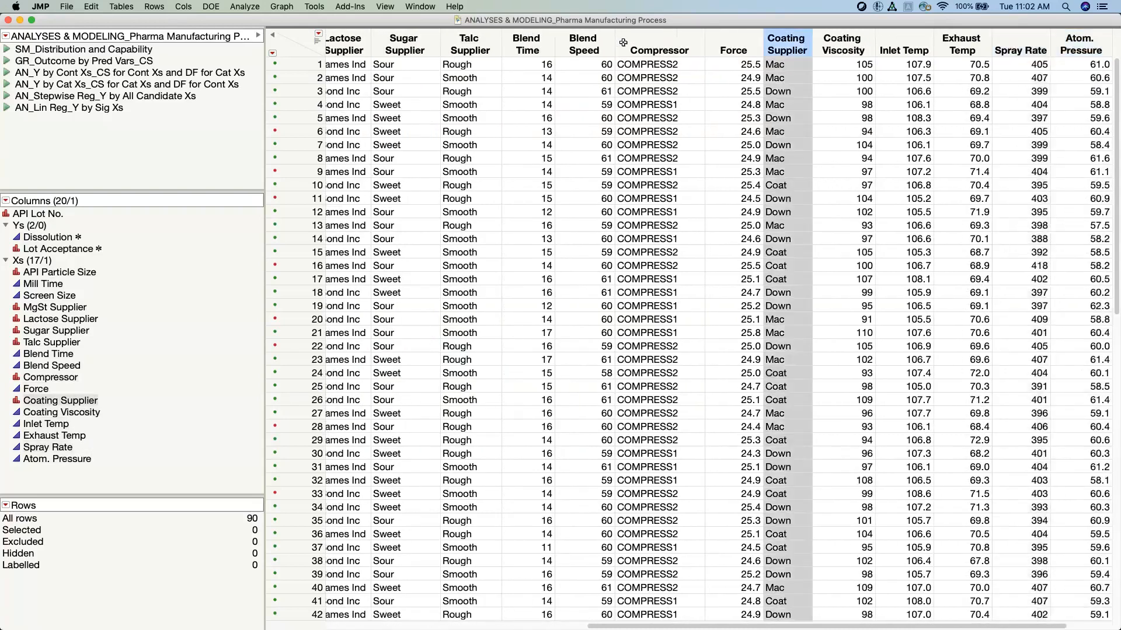
key(Left)
key(Left)
key(Left)
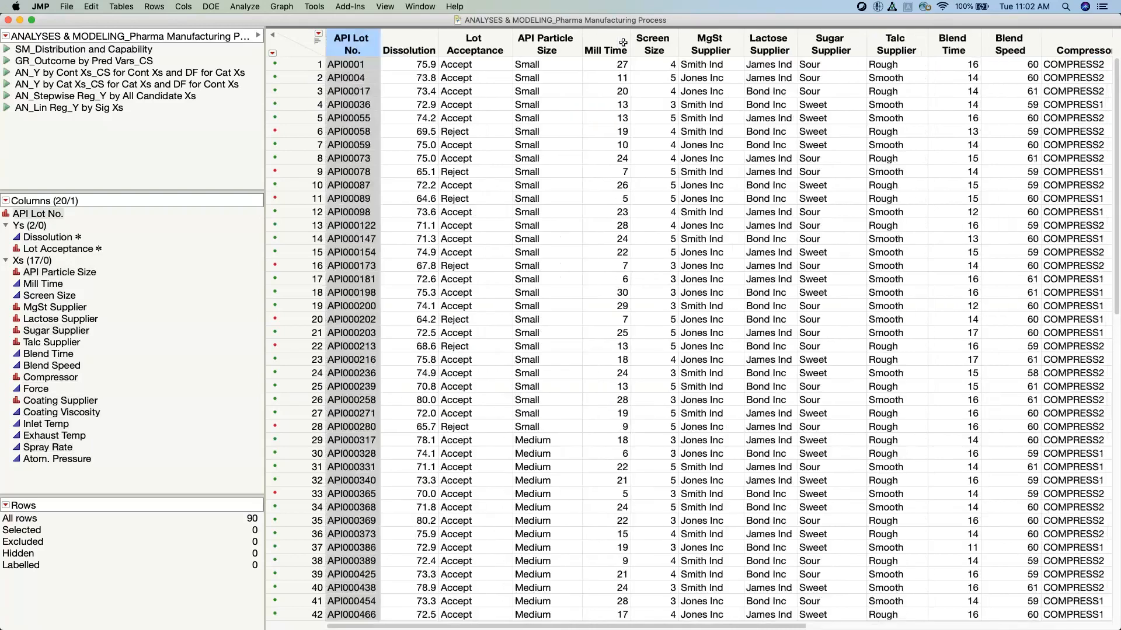
click(298, 37)
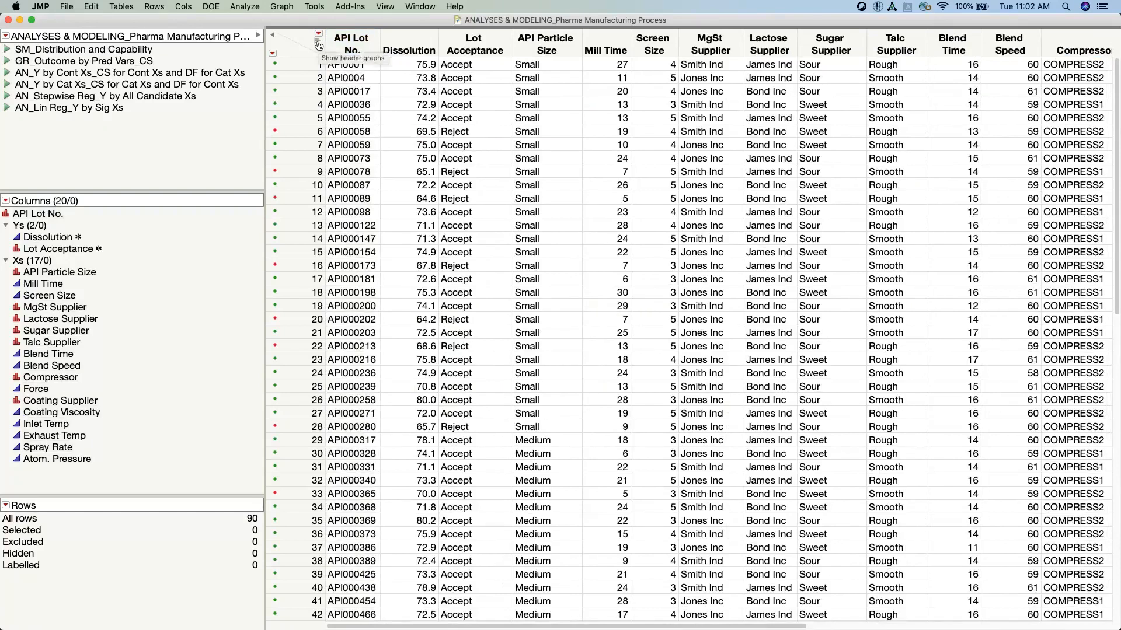
Show the header graphs and highlight the lots for each API Particle Size level.
click(318, 42)
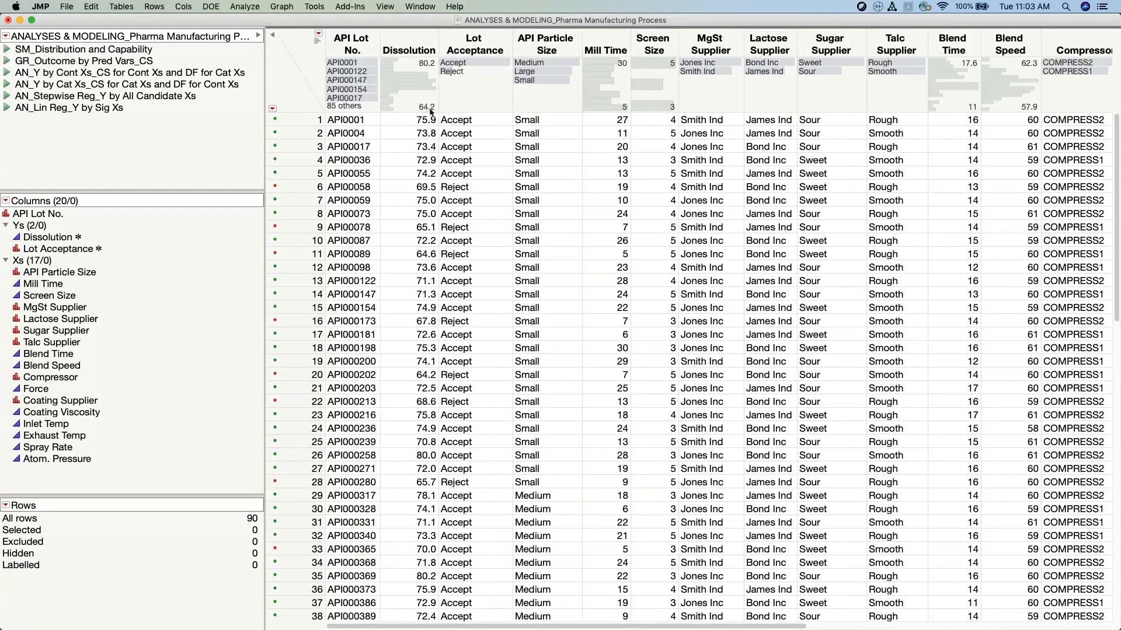
click(527, 44)
click(301, 54)
click(546, 73)
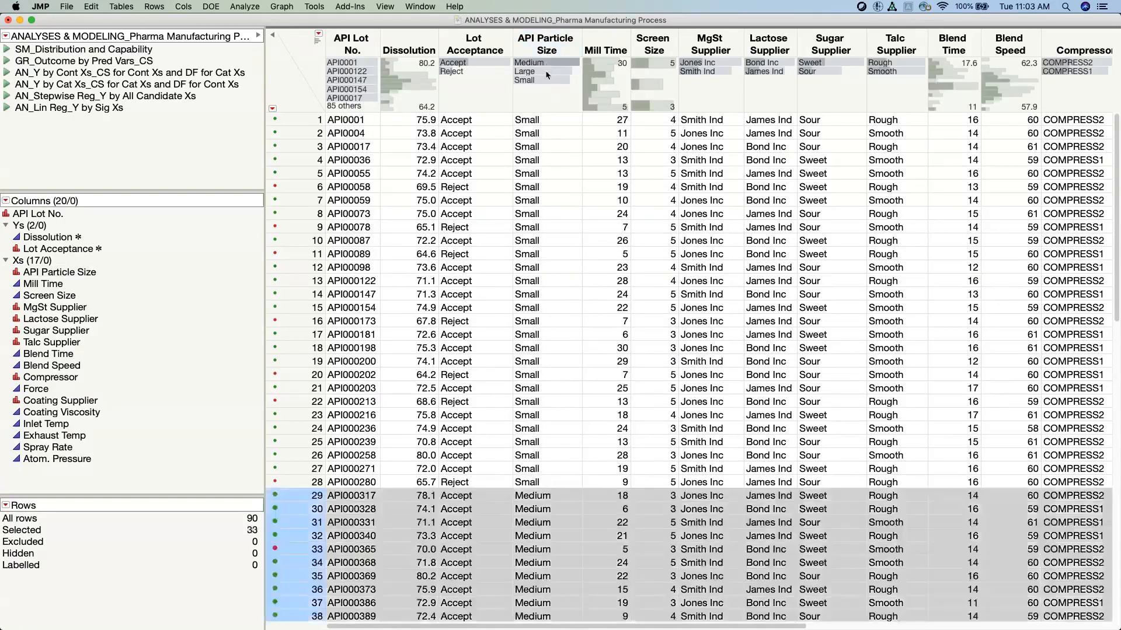
click(547, 78)
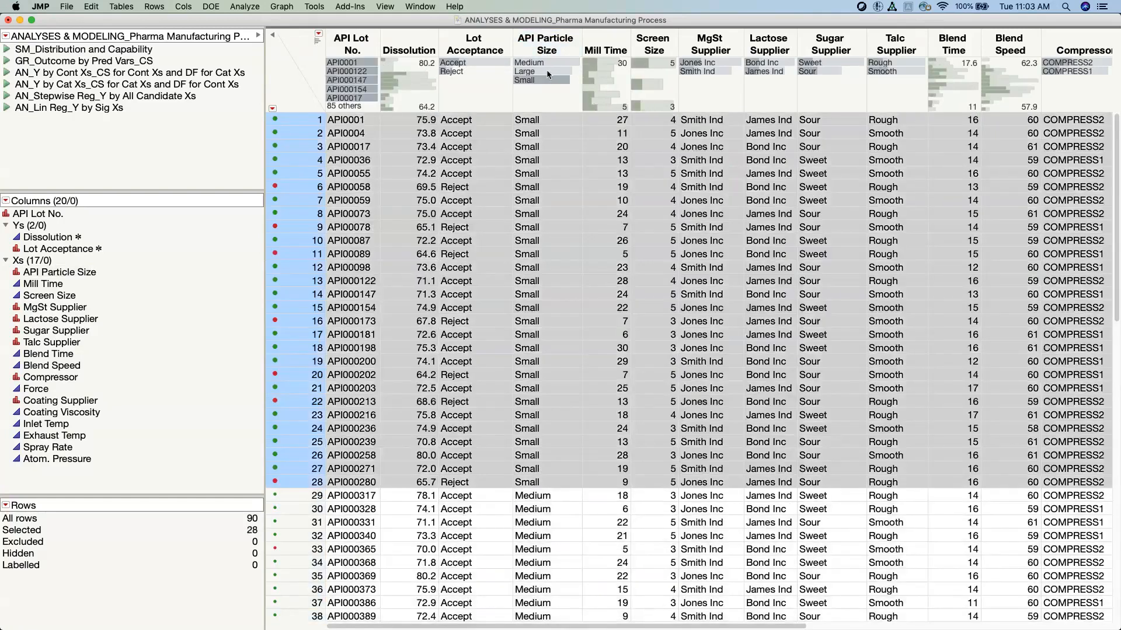
click(547, 71)
click(548, 63)
Examine the lots behind several Mill Time header-graph bars and the Small particle size, and clear the row selection.
click(594, 75)
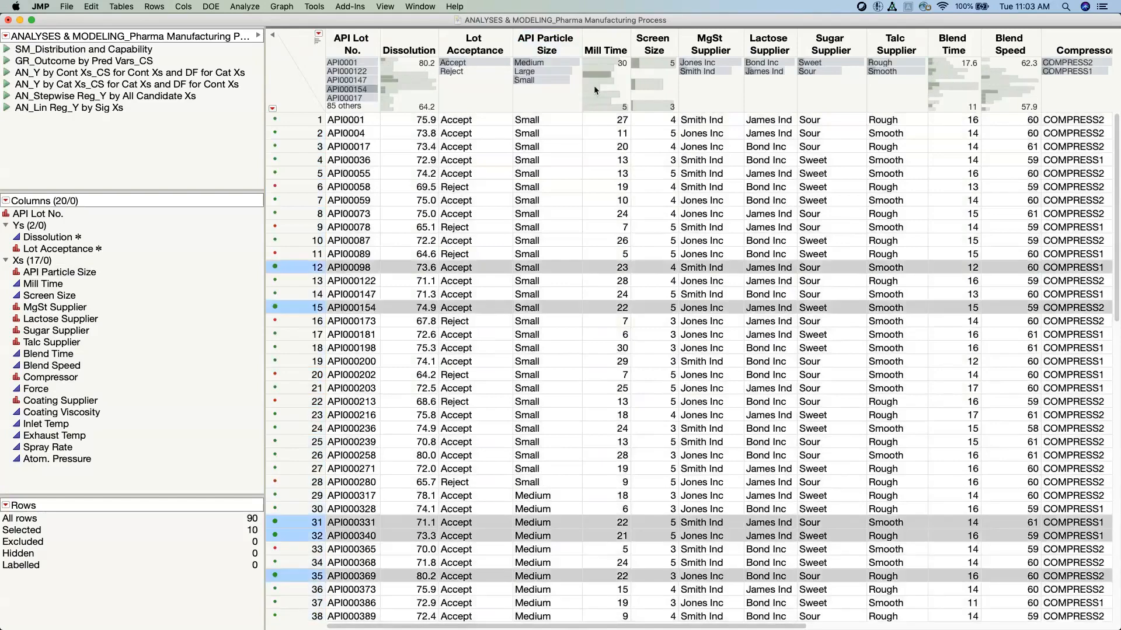
click(594, 106)
click(598, 75)
click(602, 106)
click(600, 81)
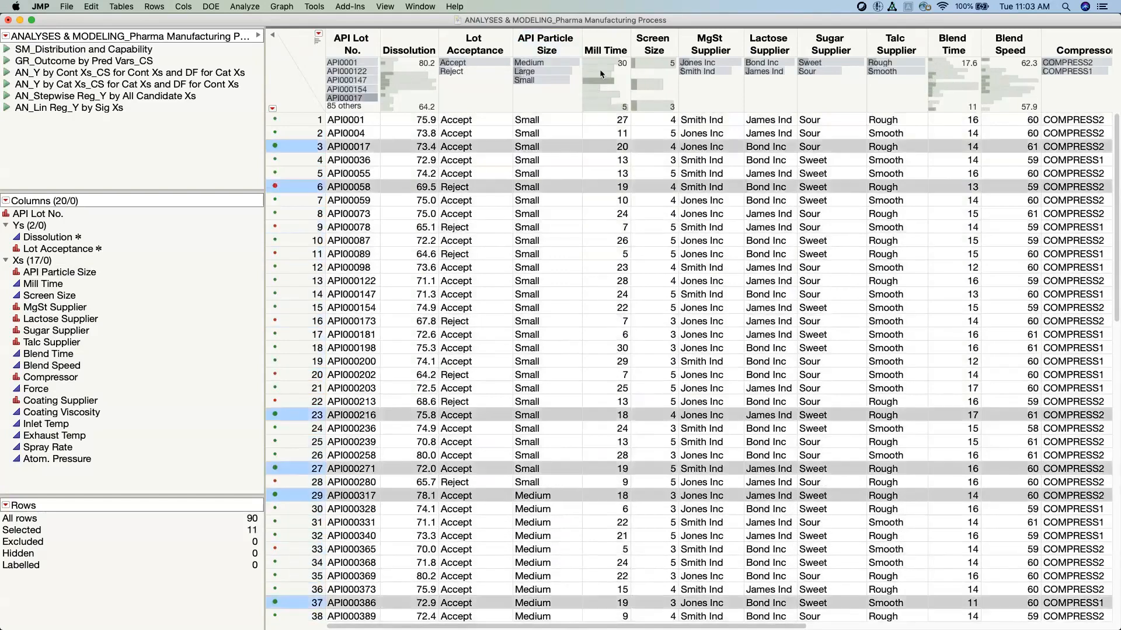
click(600, 67)
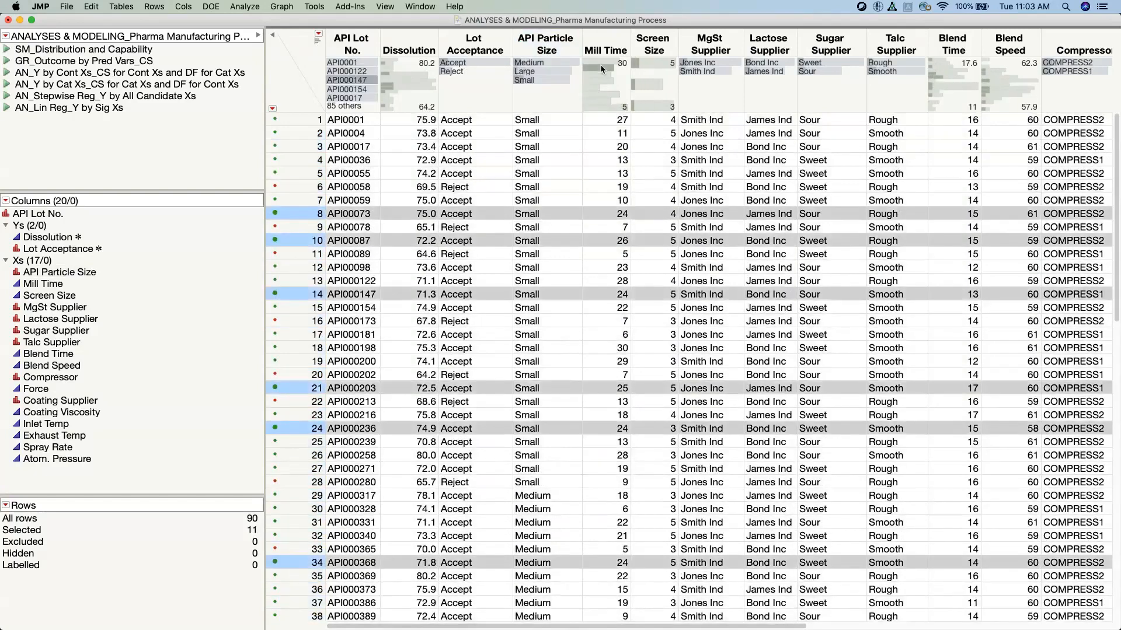
click(545, 79)
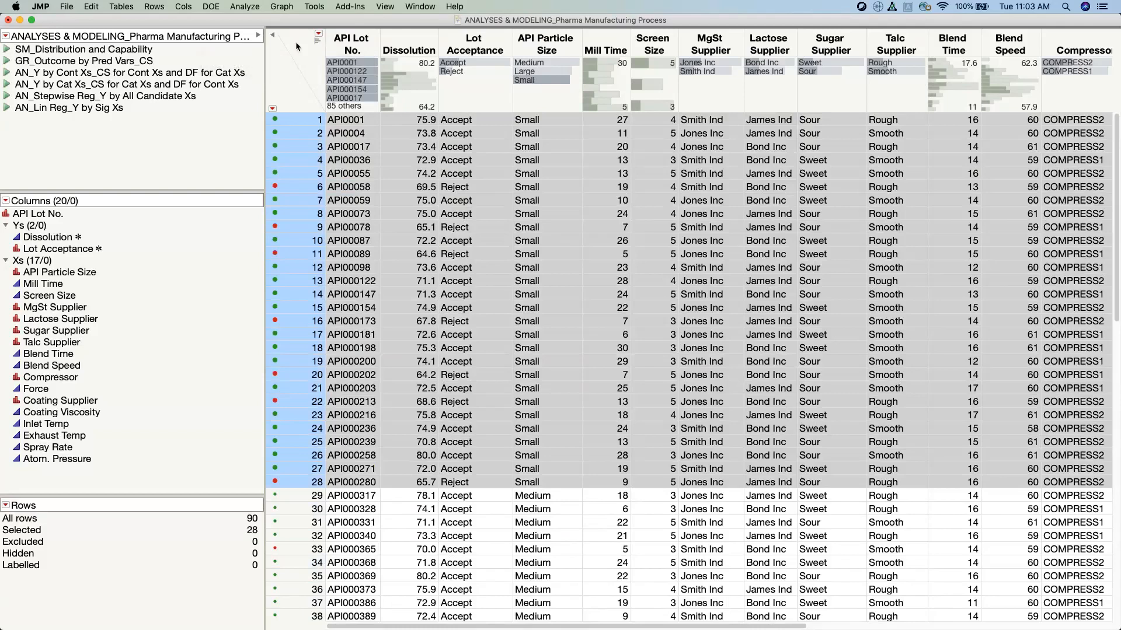
click(280, 83)
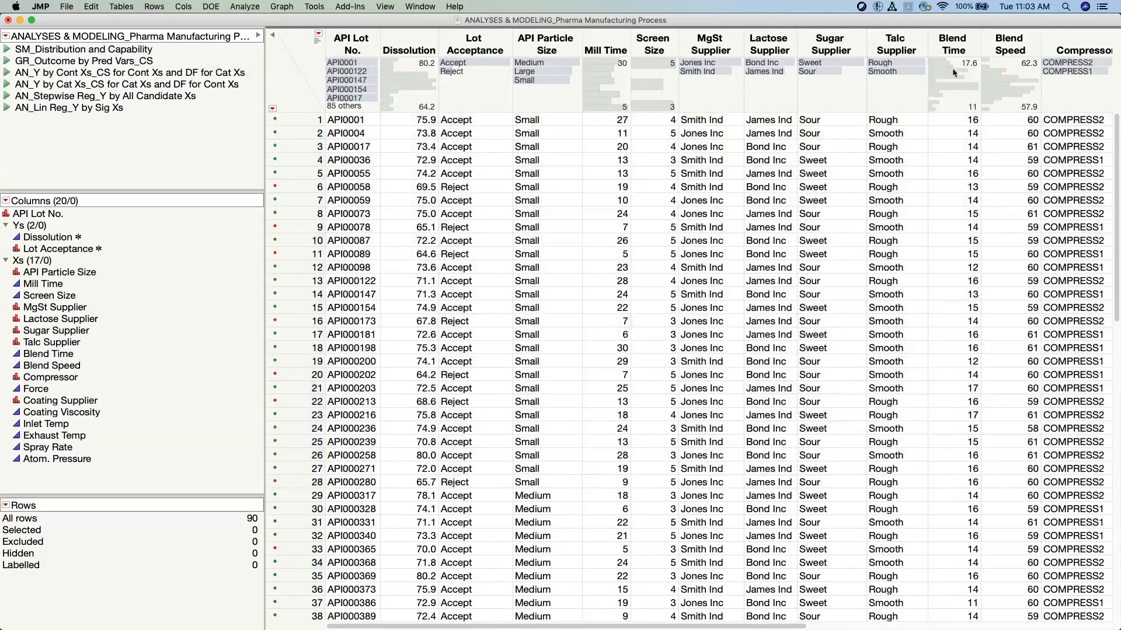
Examine the lots behind several Blend Time header-graph bars, and hide the header graphs with no rows selected.
click(951, 86)
click(944, 91)
click(937, 71)
click(933, 102)
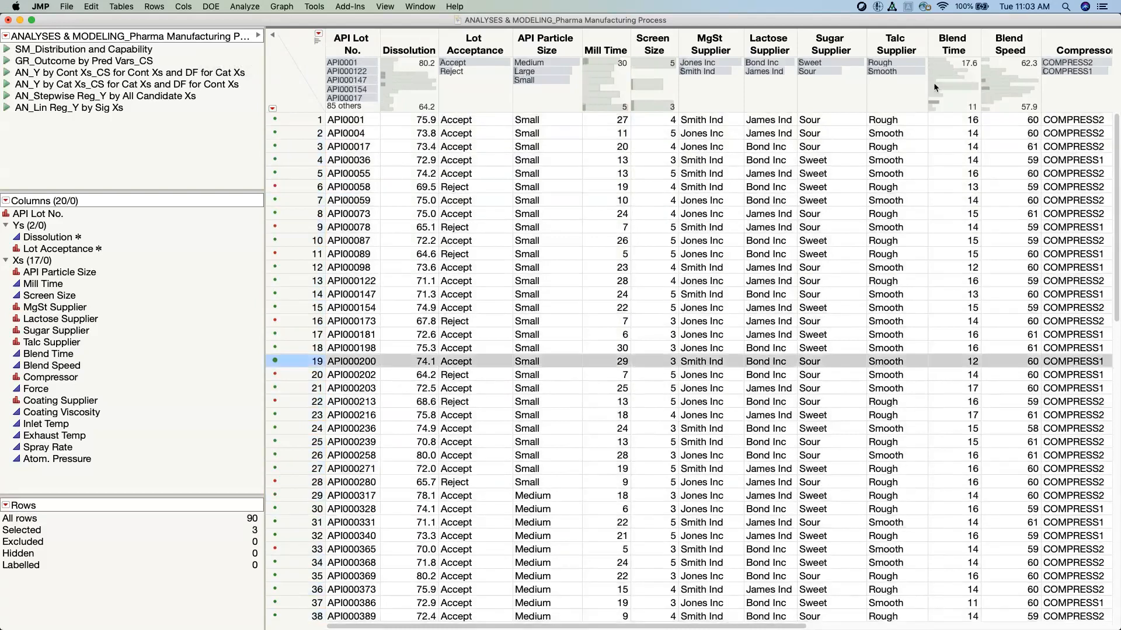
click(933, 65)
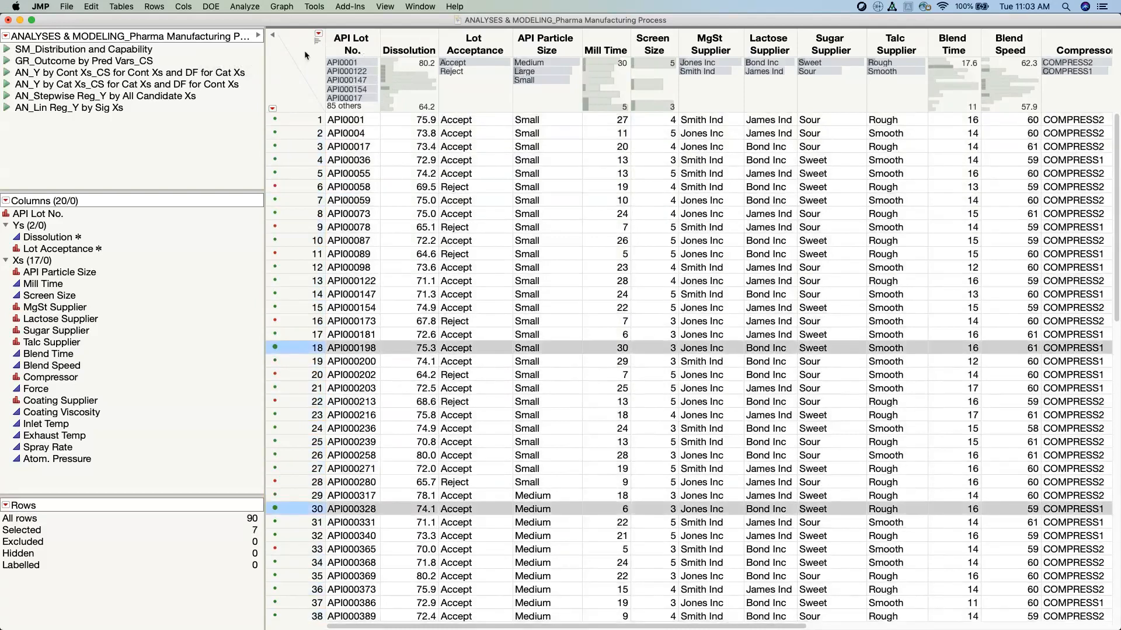
click(300, 92)
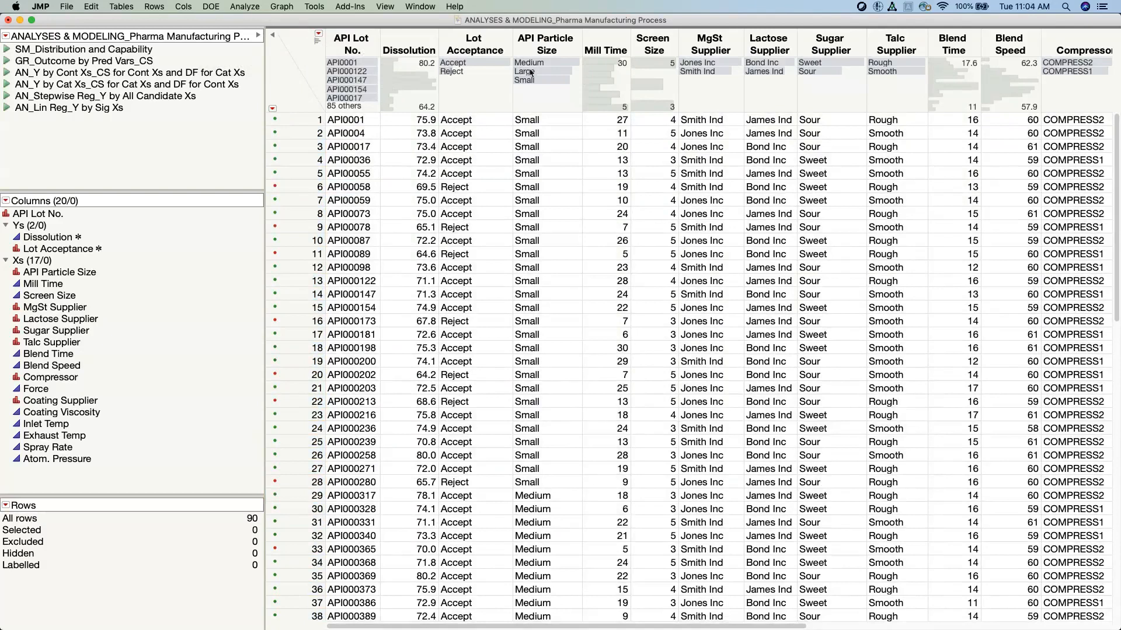
click(317, 42)
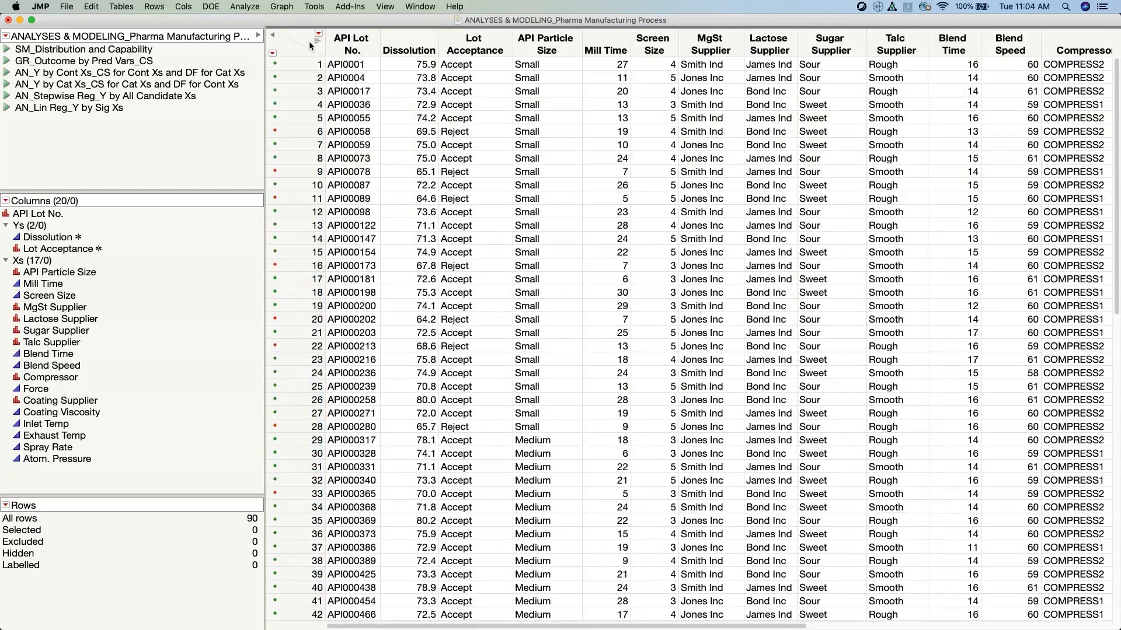
Start a Distribution analysis and collapse the Ys and Xs groups in its column list.
click(246, 7)
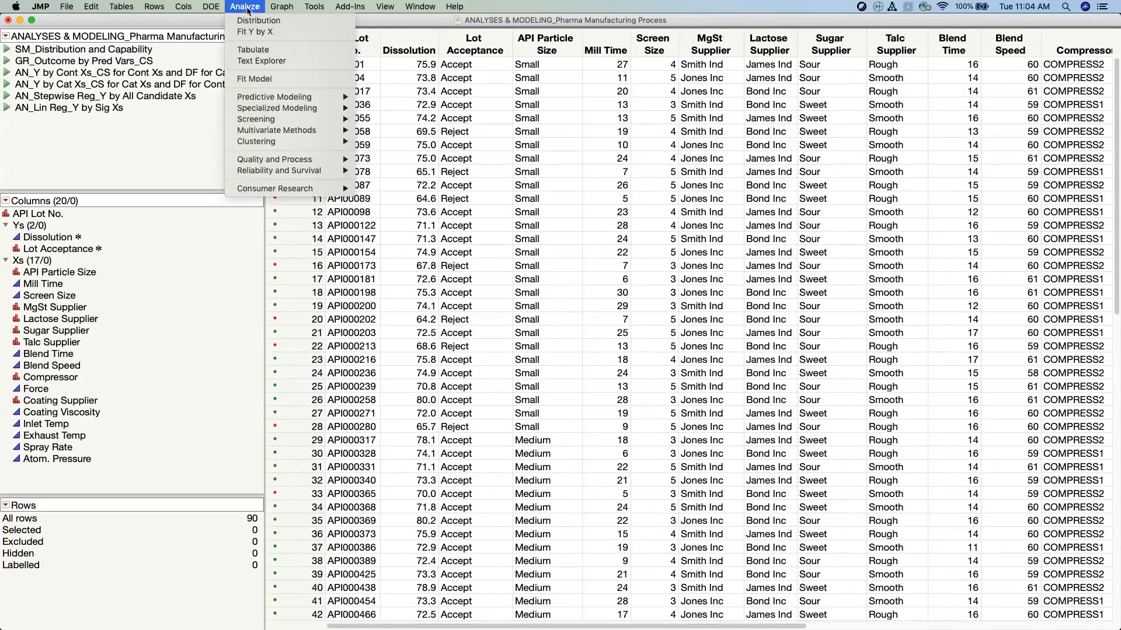
click(303, 22)
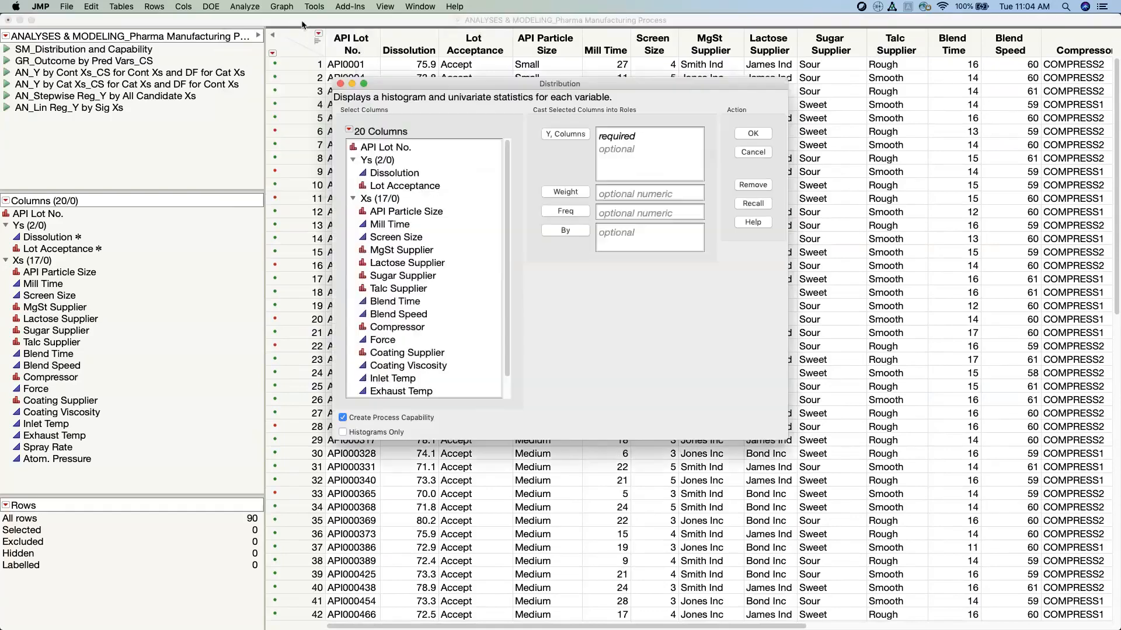
click(314, 135)
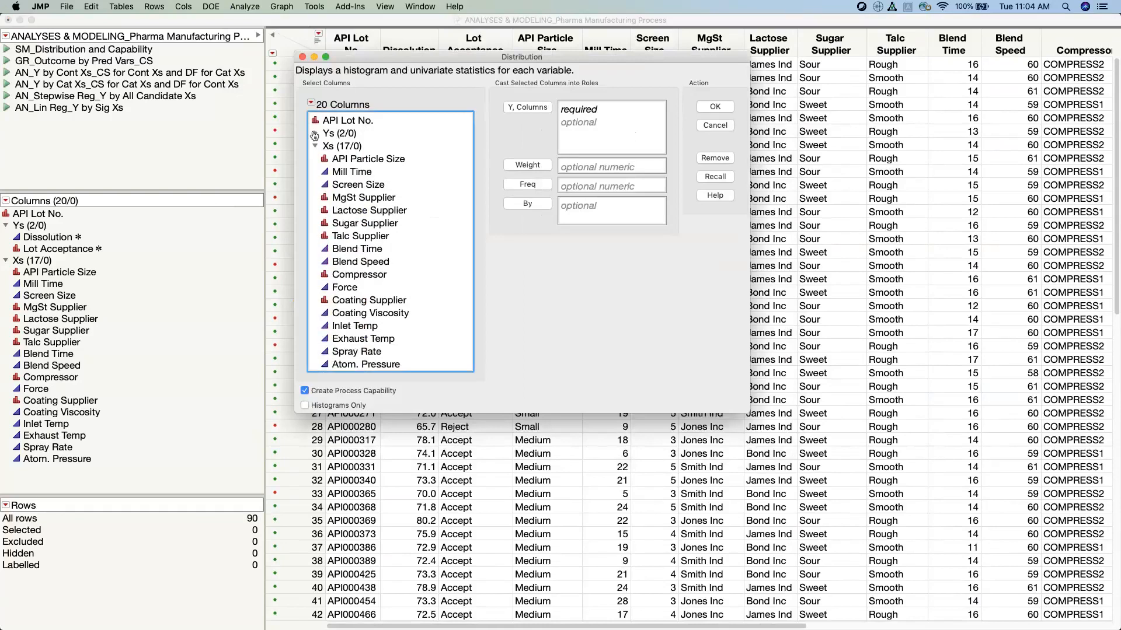
click(316, 147)
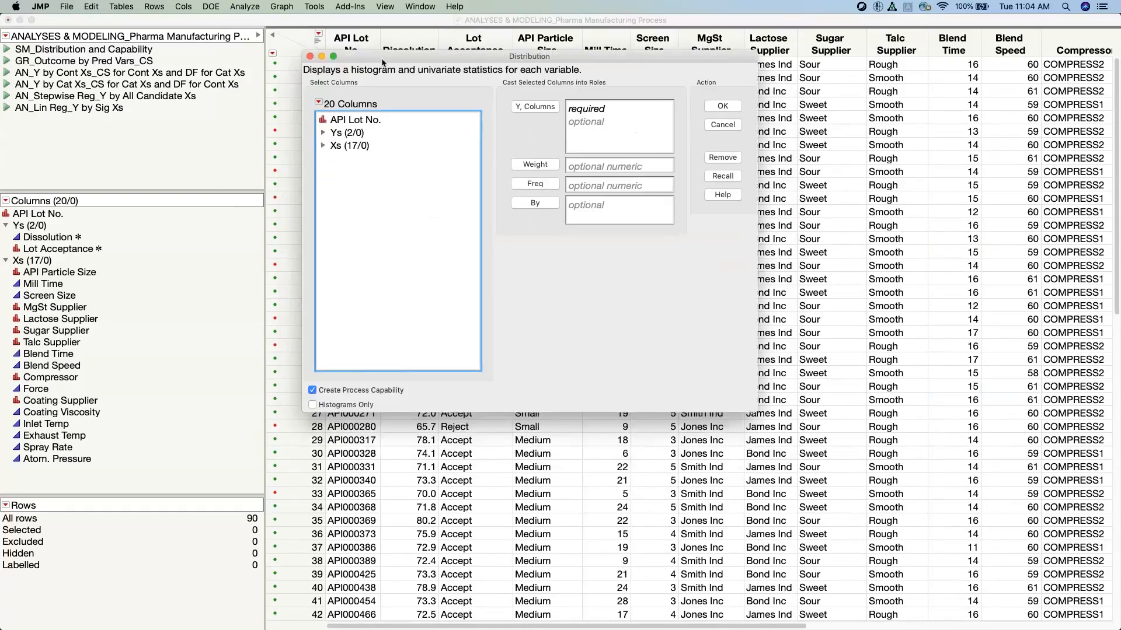
Collapse and re-expand the Ys and Xs column groups in the data table's column list.
click(7, 264)
click(7, 261)
click(7, 226)
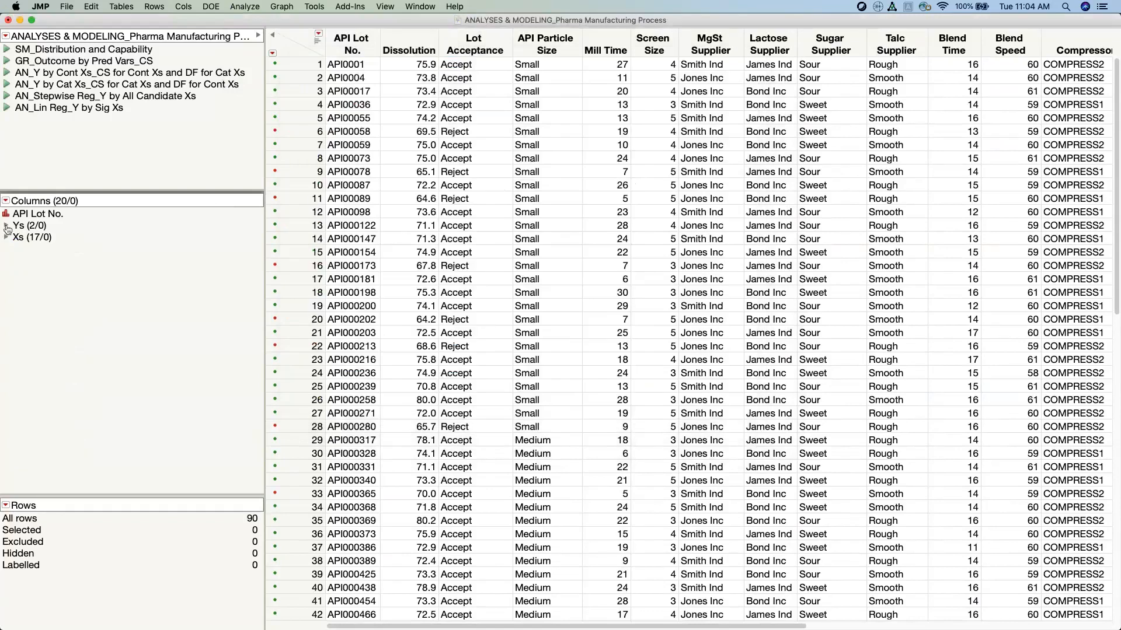
click(6, 226)
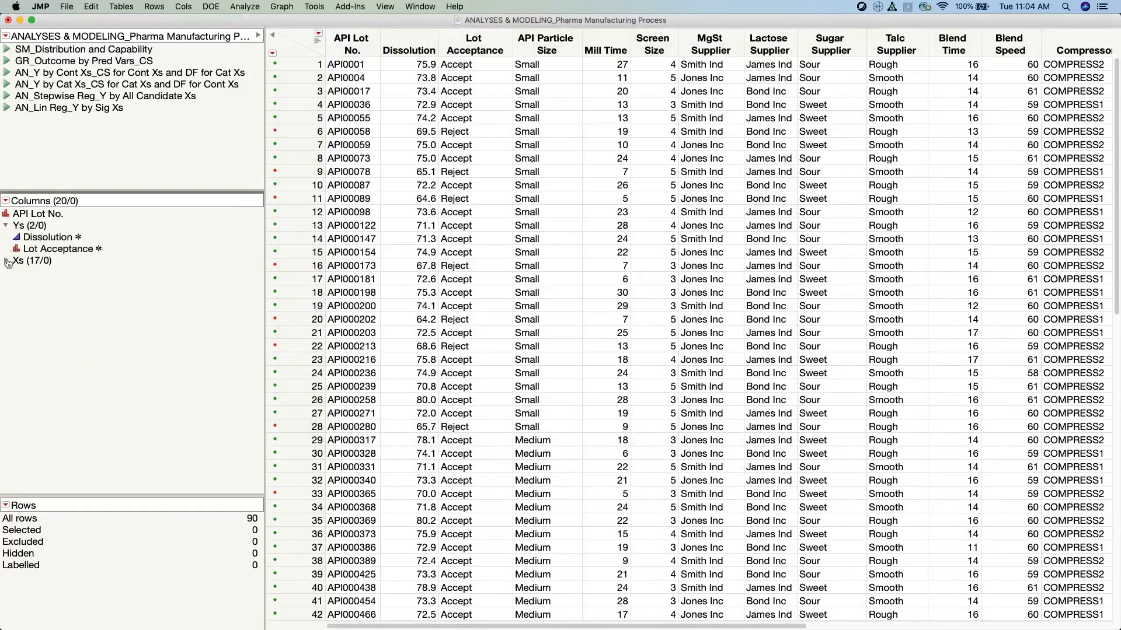
click(7, 261)
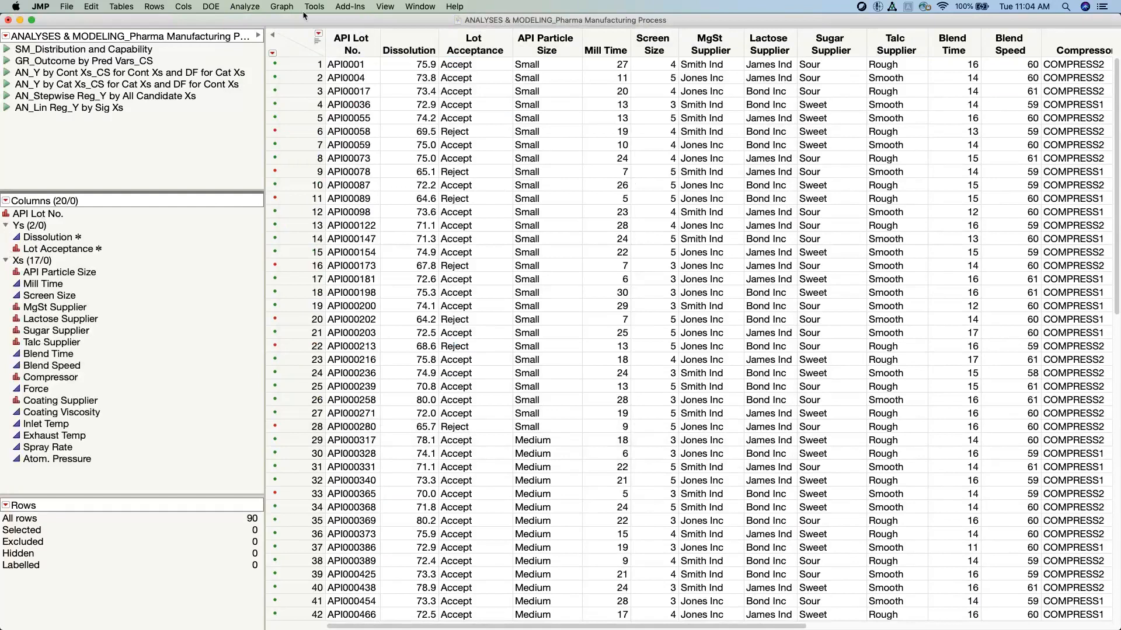
Bring the Distribution launch dialog back in front of the data table.
click(425, 7)
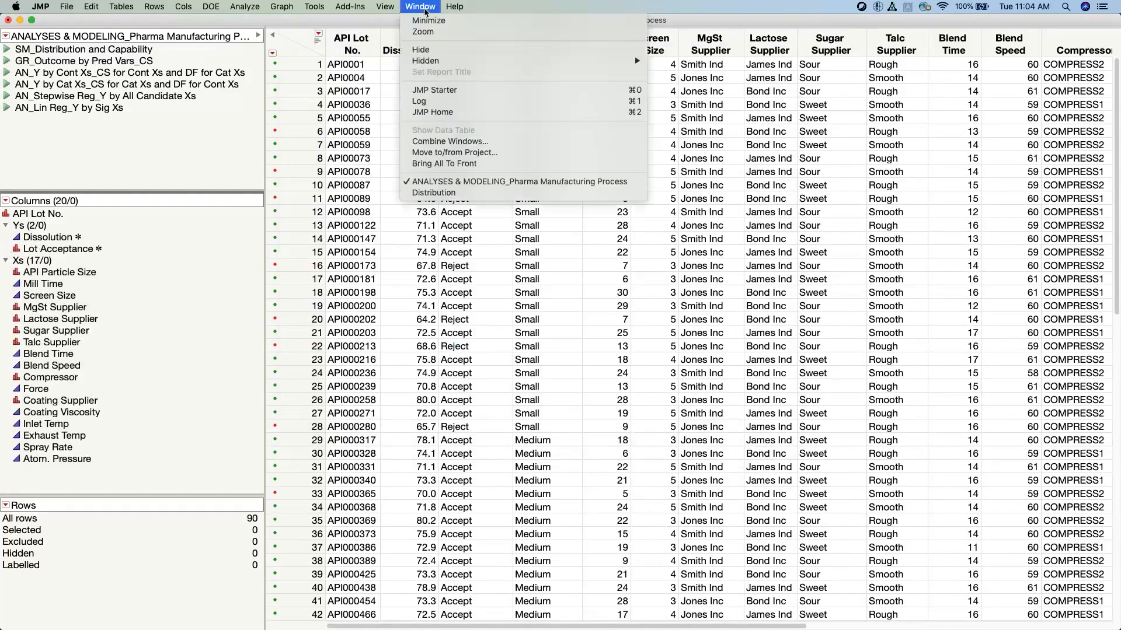
click(499, 198)
drag(504, 61, 492, 59)
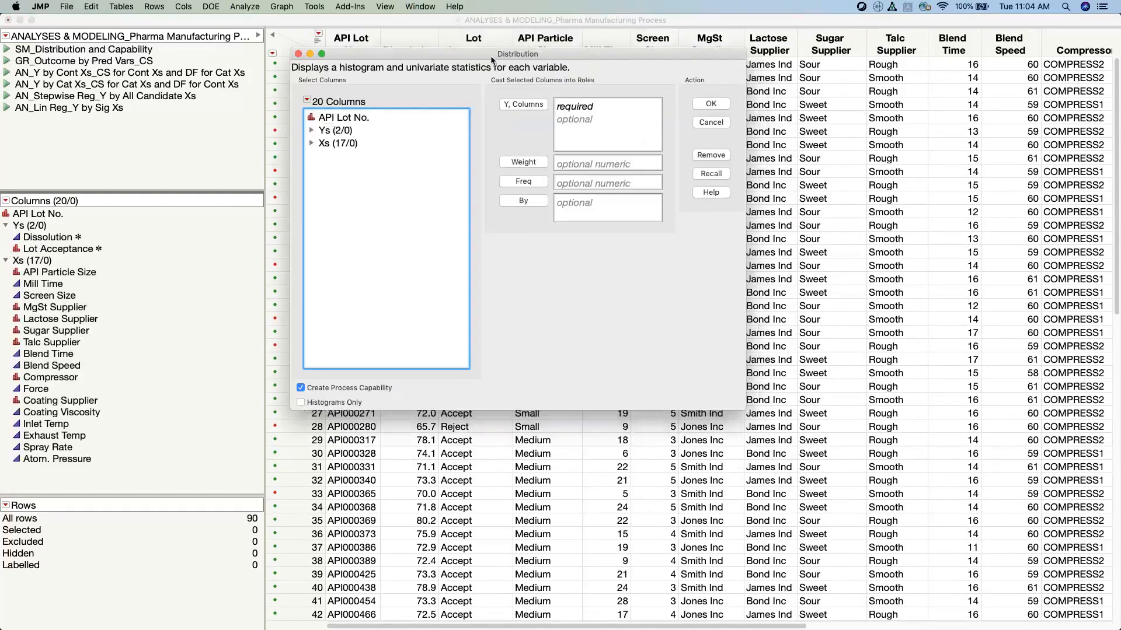
Assign all Ys and Xs columns to the Y role and run the Distribution analysis with process capability.
click(313, 144)
click(312, 144)
click(335, 130)
shift+click(335, 145)
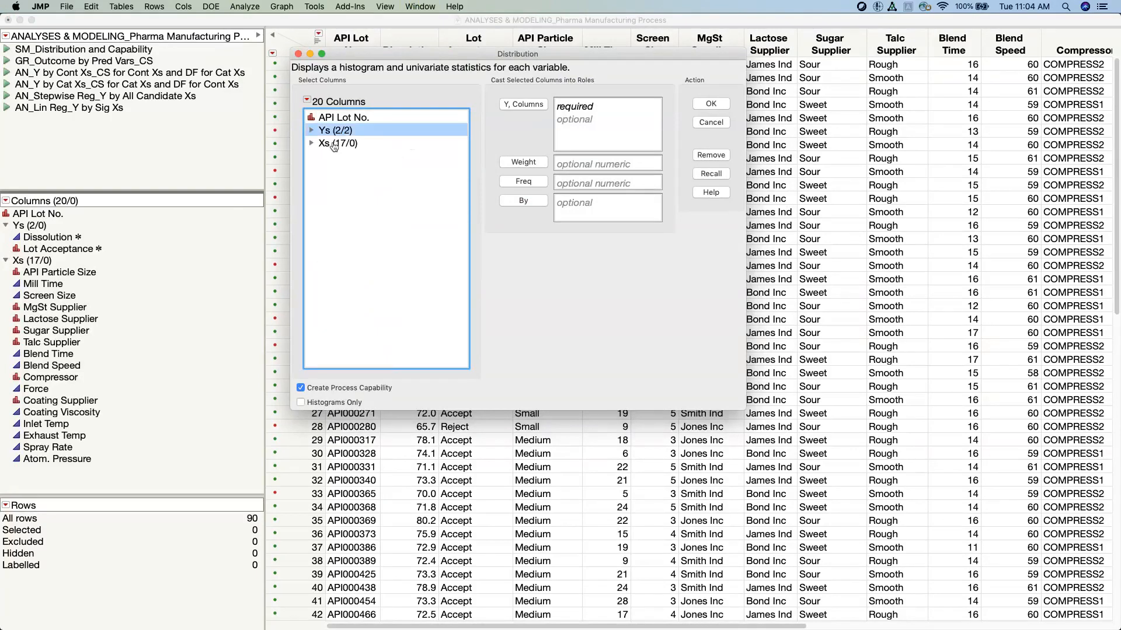
click(528, 105)
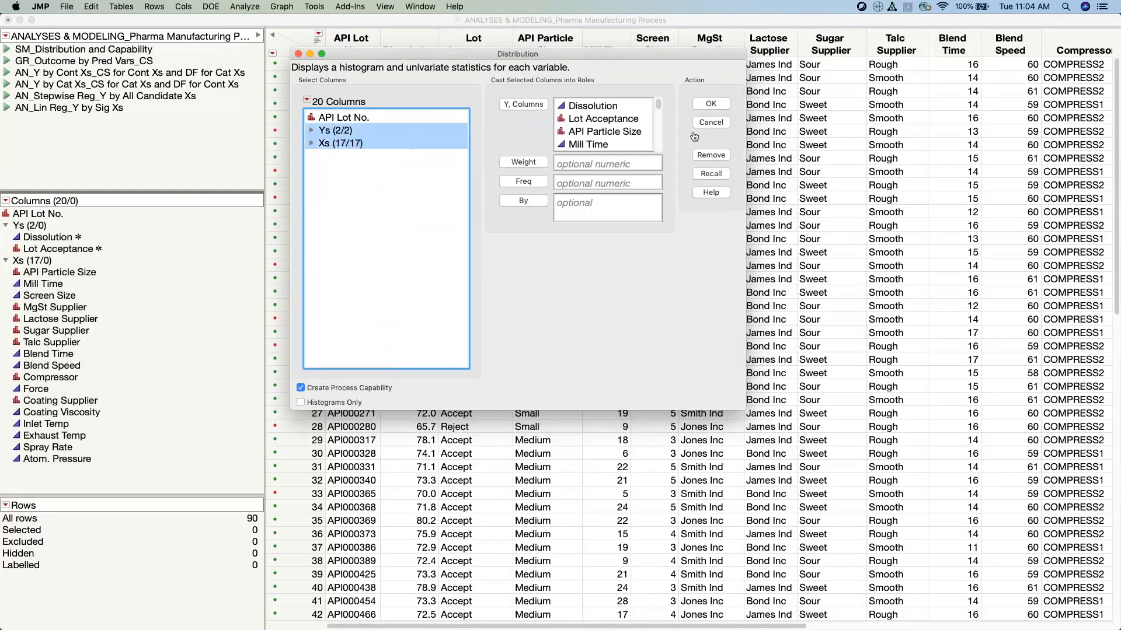
drag(633, 152, 645, 346)
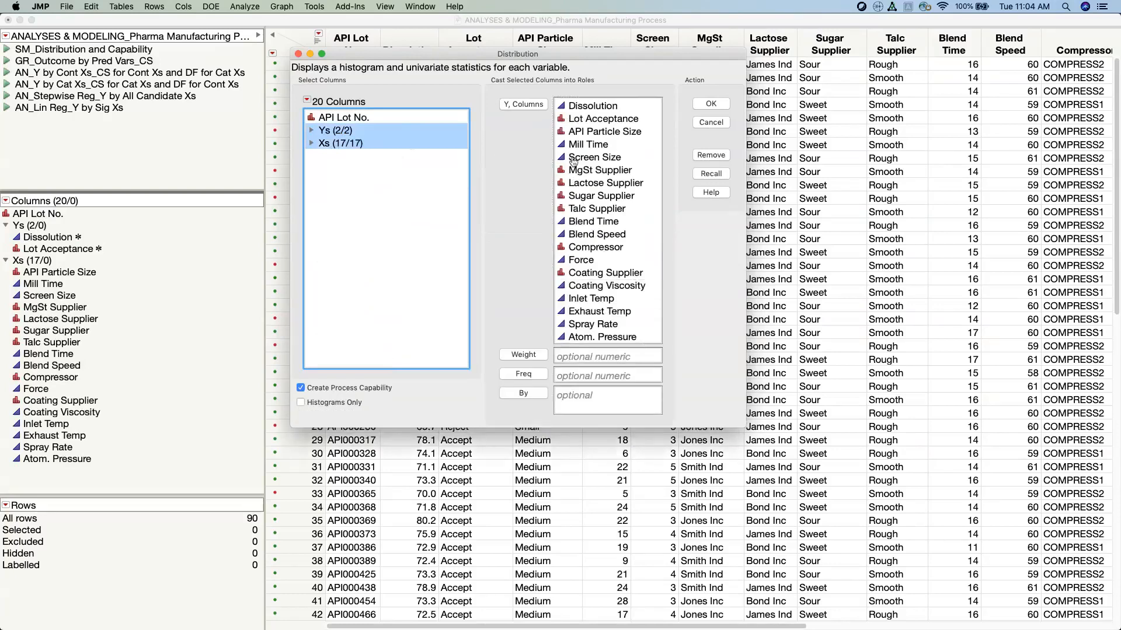
click(704, 107)
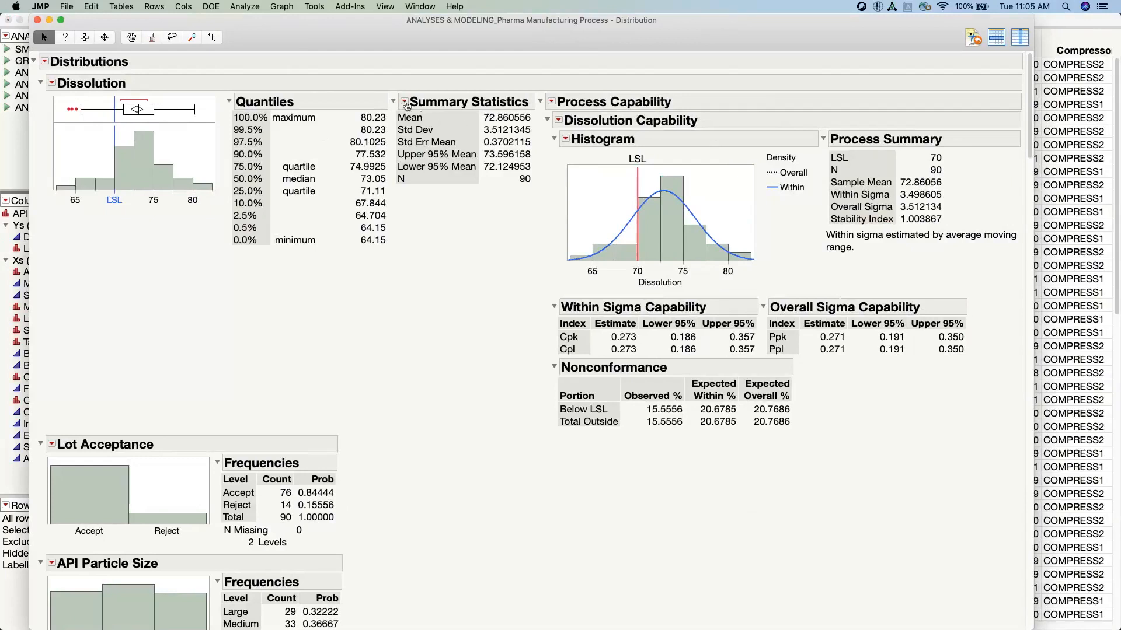
Examine the Dissolution report by checking the summary statistics options and selecting the histogram bars below the LSL and one high-value bar.
click(404, 103)
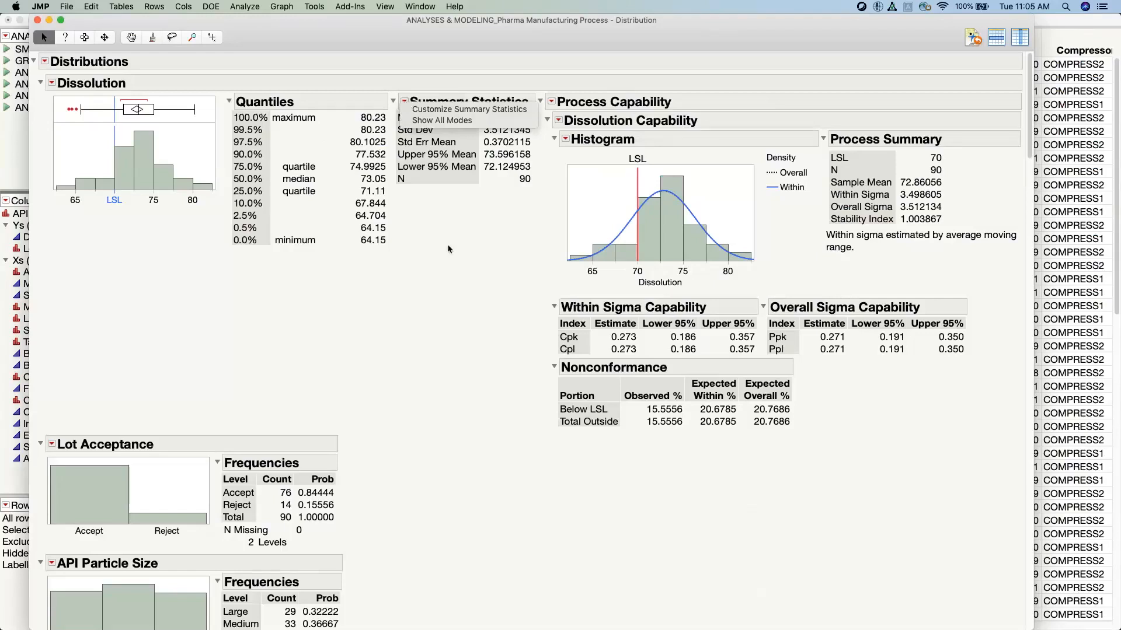
click(464, 229)
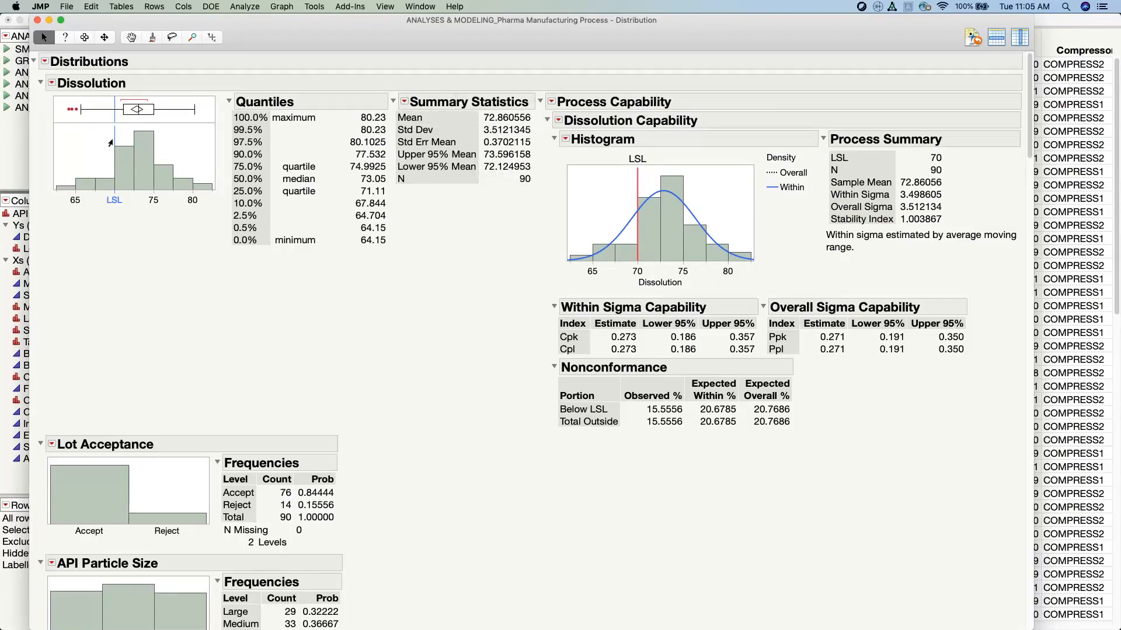
mouse_move(529, 217)
mouse_down()
mouse_move(662, 485)
mouse_move(958, 395)
mouse_up()
mouse_move(990, 348)
mouse_down()
mouse_move(902, 84)
mouse_move(584, 88)
mouse_move(520, 199)
mouse_move(525, 242)
mouse_up()
mouse_move(569, 220)
mouse_down()
mouse_move(612, 258)
mouse_move(637, 261)
mouse_move(629, 266)
mouse_up()
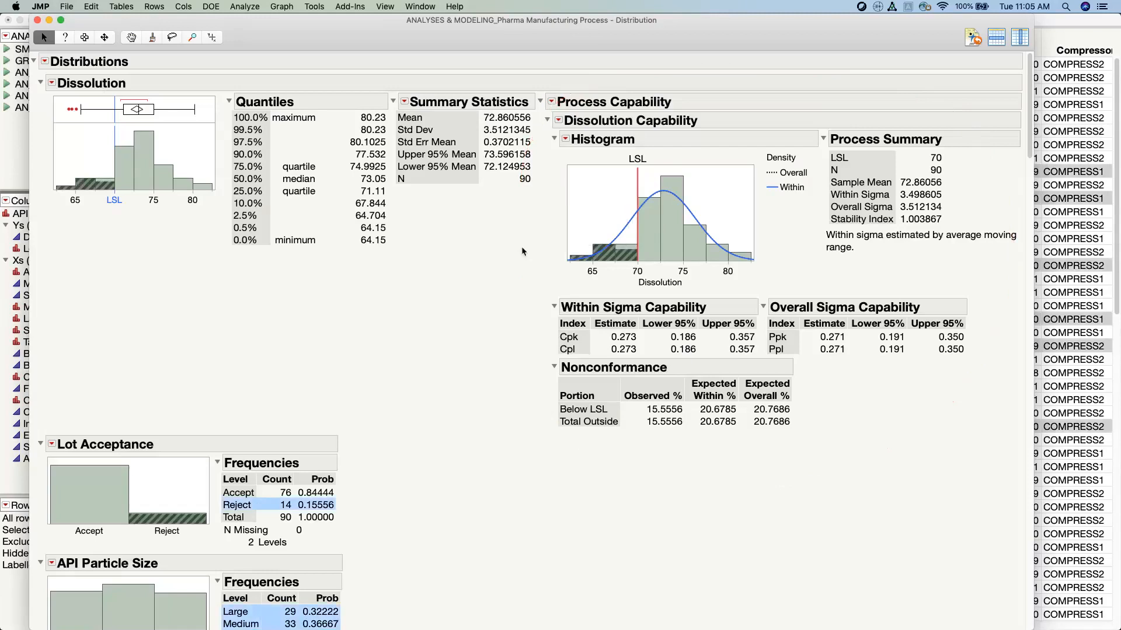
click(712, 175)
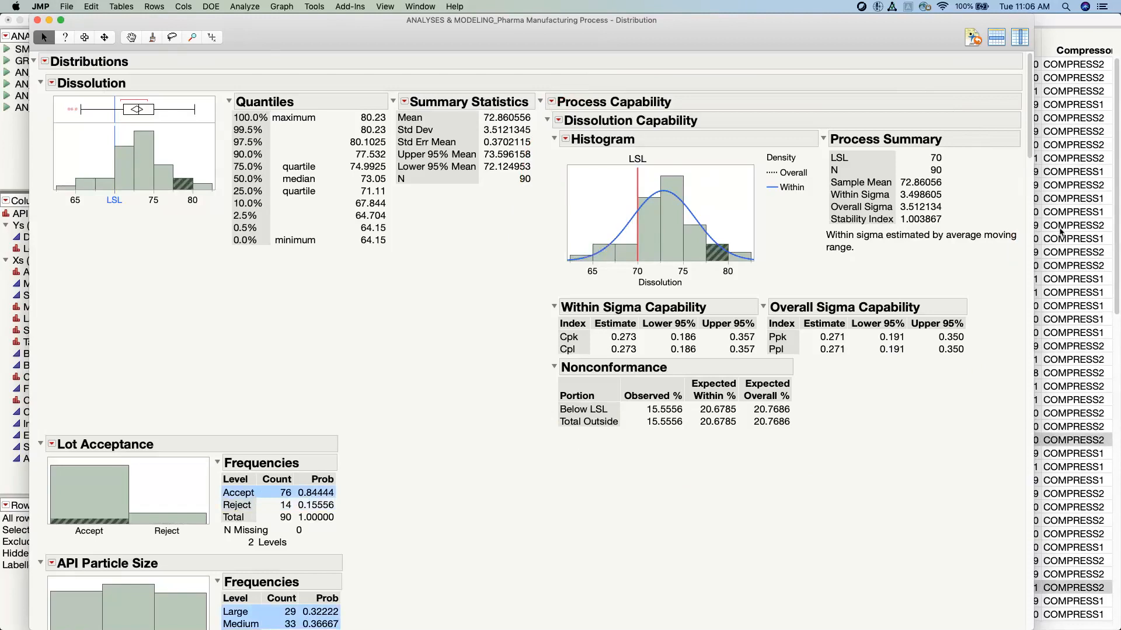
Select the Accept and the Reject bars of Lot Acceptance in turn to compare their lots across the other distributions.
drag(1031, 143, 1034, 206)
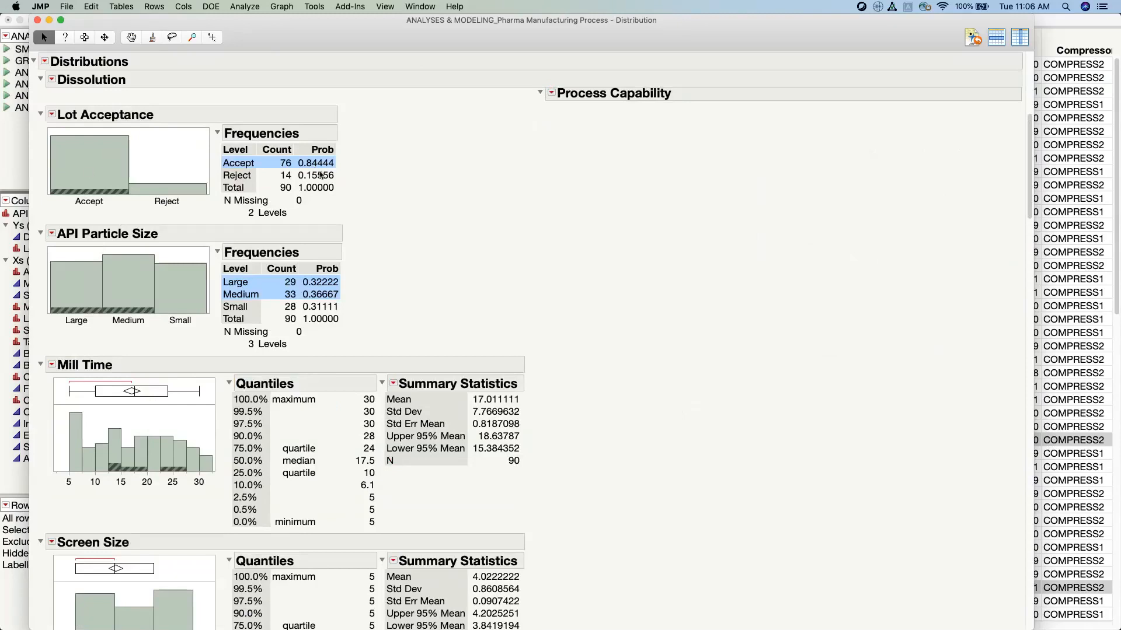
click(98, 175)
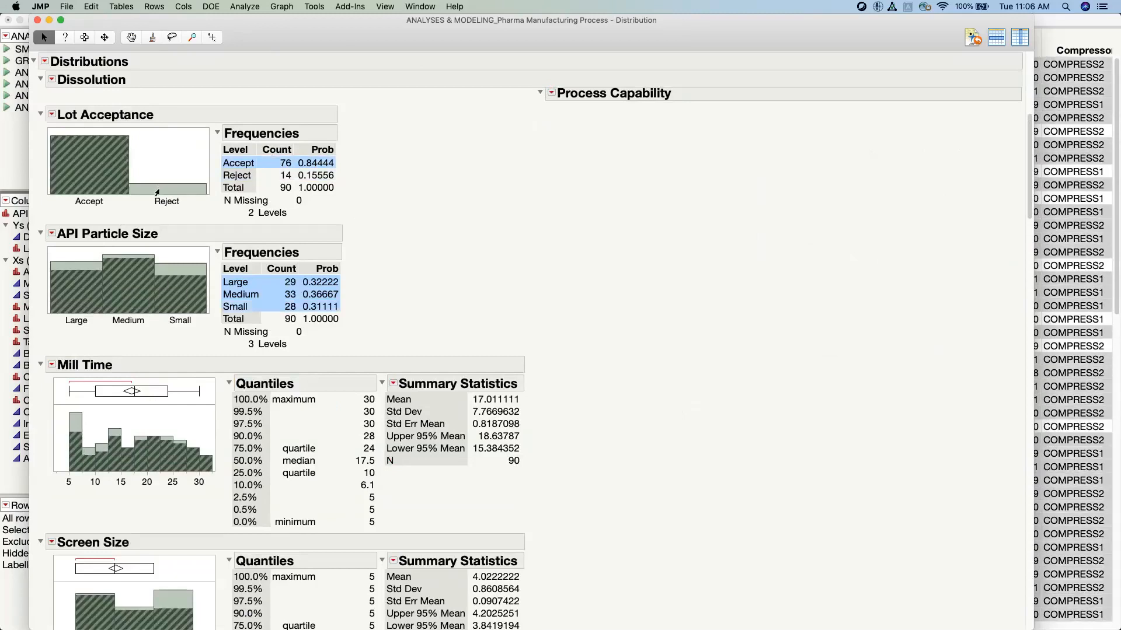
click(156, 190)
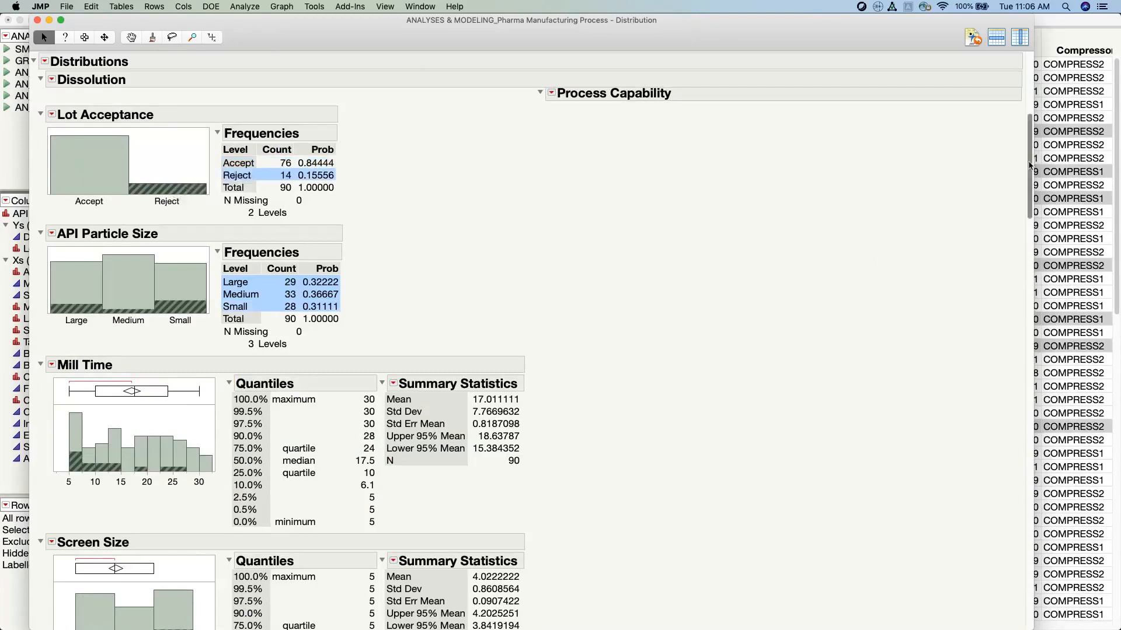
drag(1030, 165, 1011, 121)
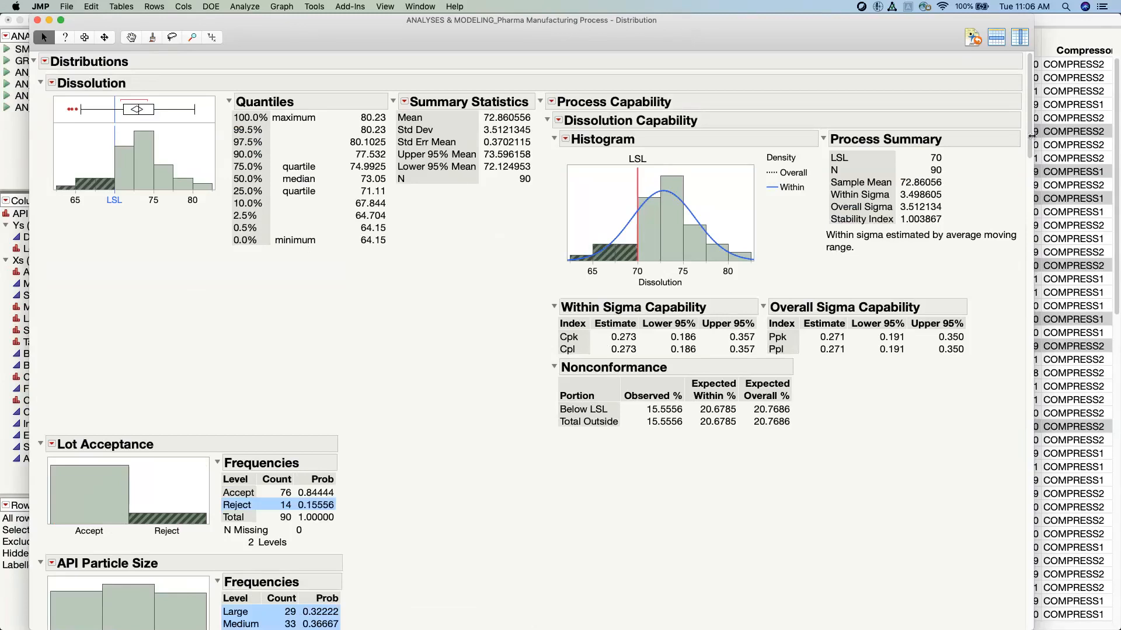
Select the Small, Medium and Large bars of API Particle Size in turn to compare lot acceptance, and clear the selection.
drag(1032, 136, 1032, 188)
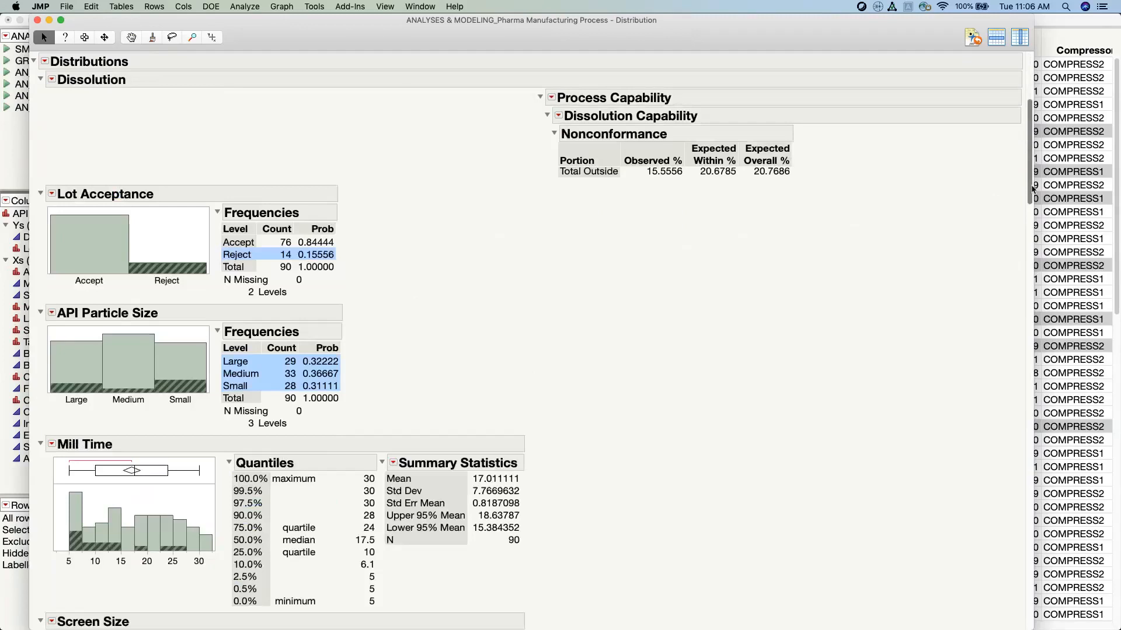
click(75, 365)
click(181, 373)
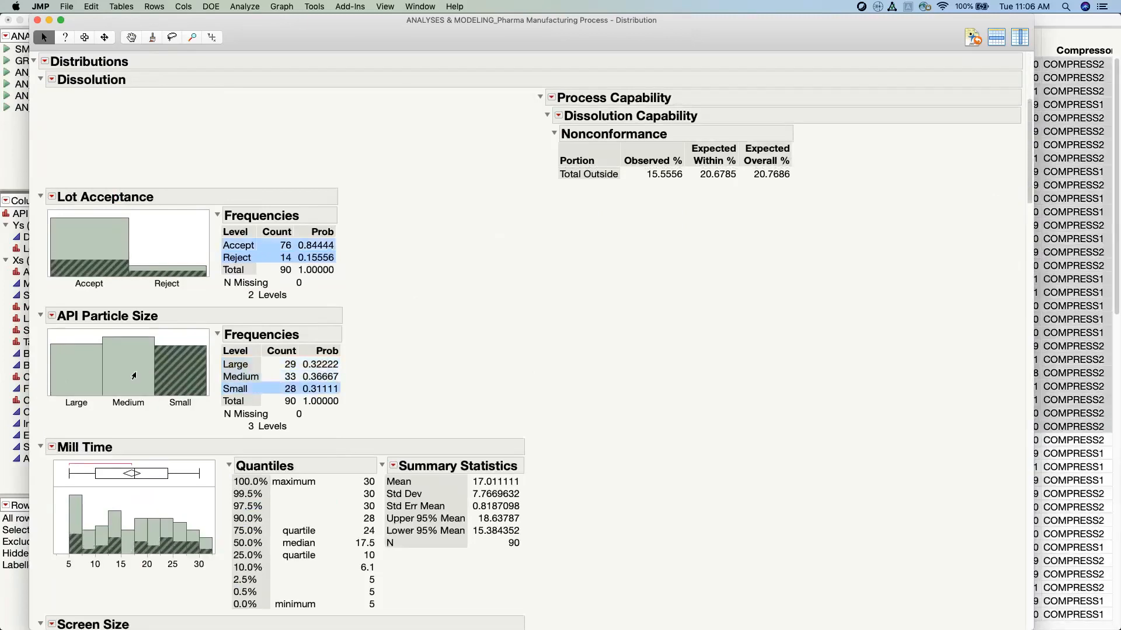
click(133, 376)
click(80, 376)
mouse_move(63, 514)
mouse_down()
mouse_move(82, 543)
mouse_move(178, 553)
mouse_move(88, 546)
mouse_move(131, 544)
mouse_move(66, 519)
mouse_up()
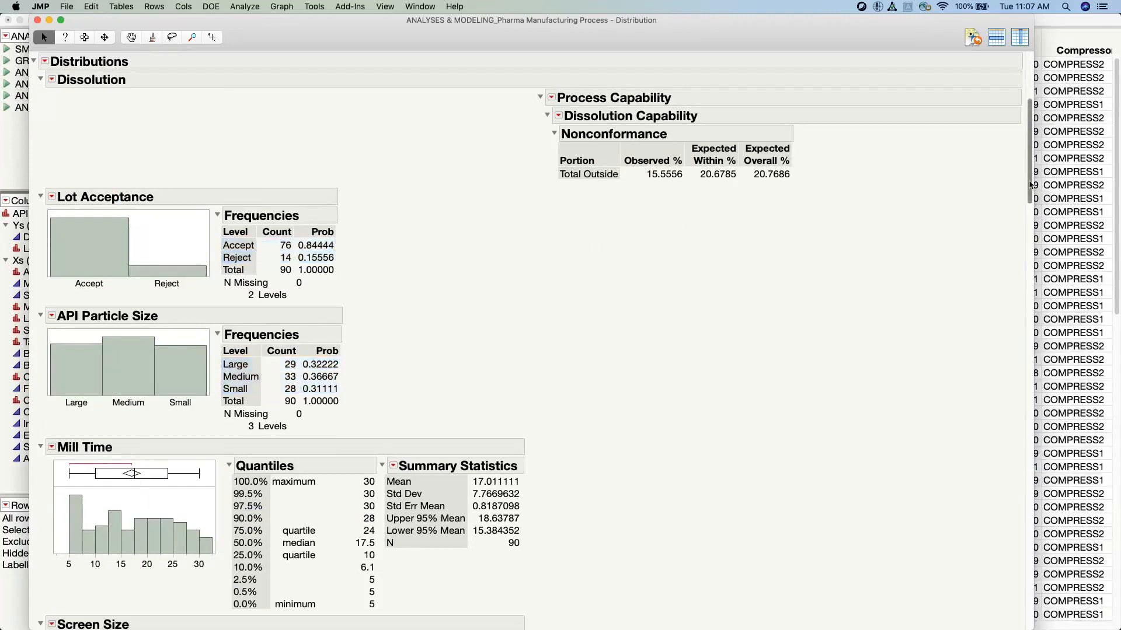
drag(1030, 185, 1028, 126)
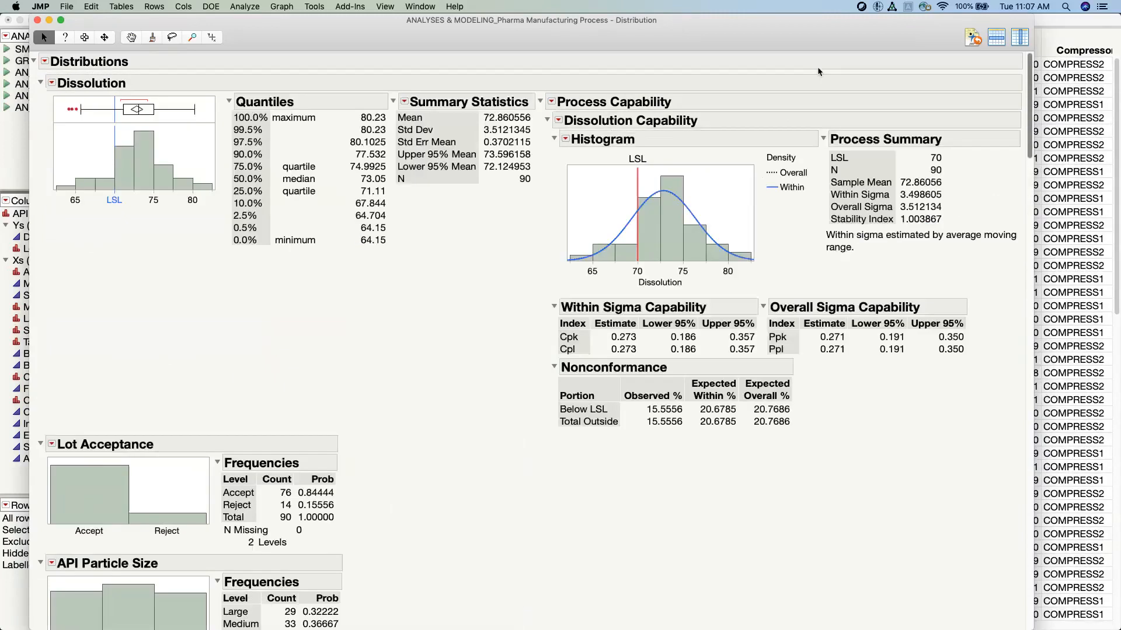
drag(425, 39, 448, 37)
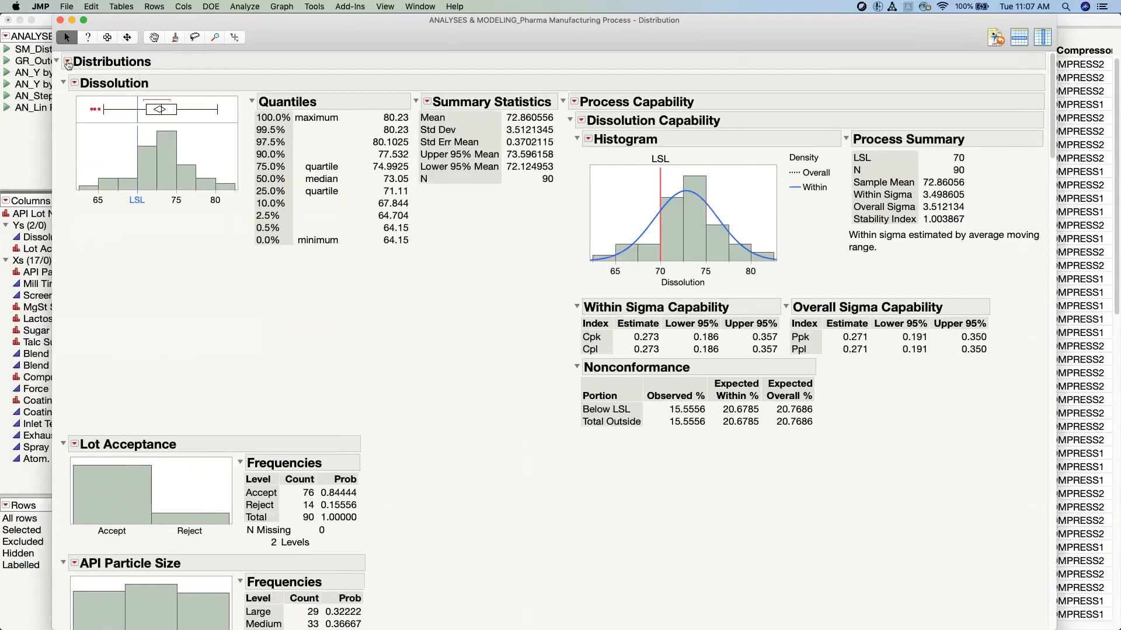
click(68, 62)
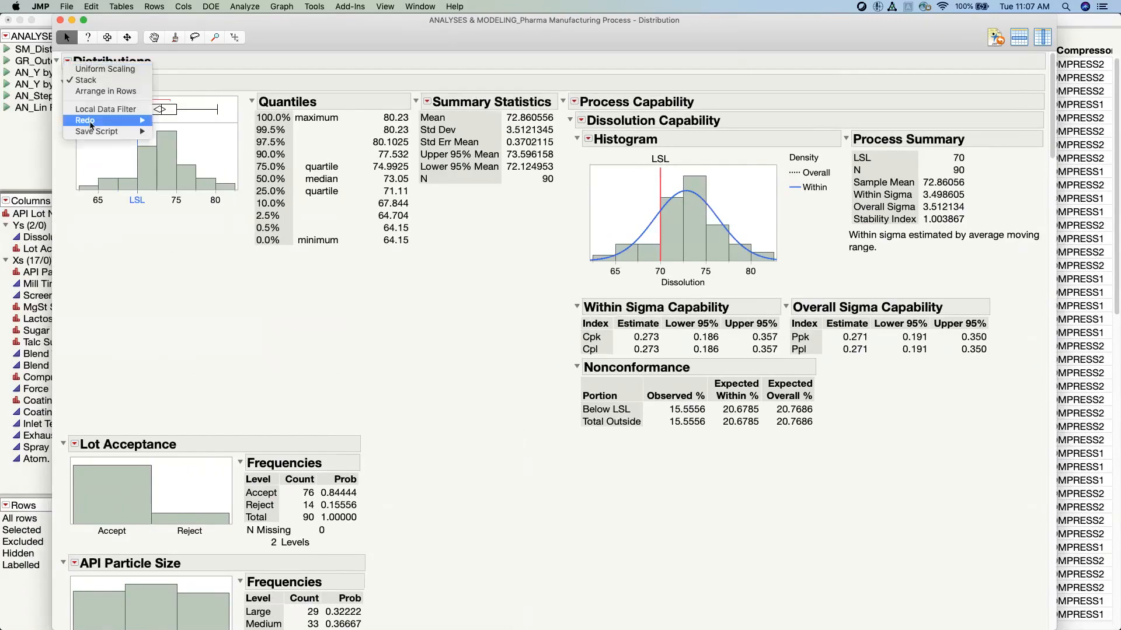
mouse_move(97, 133)
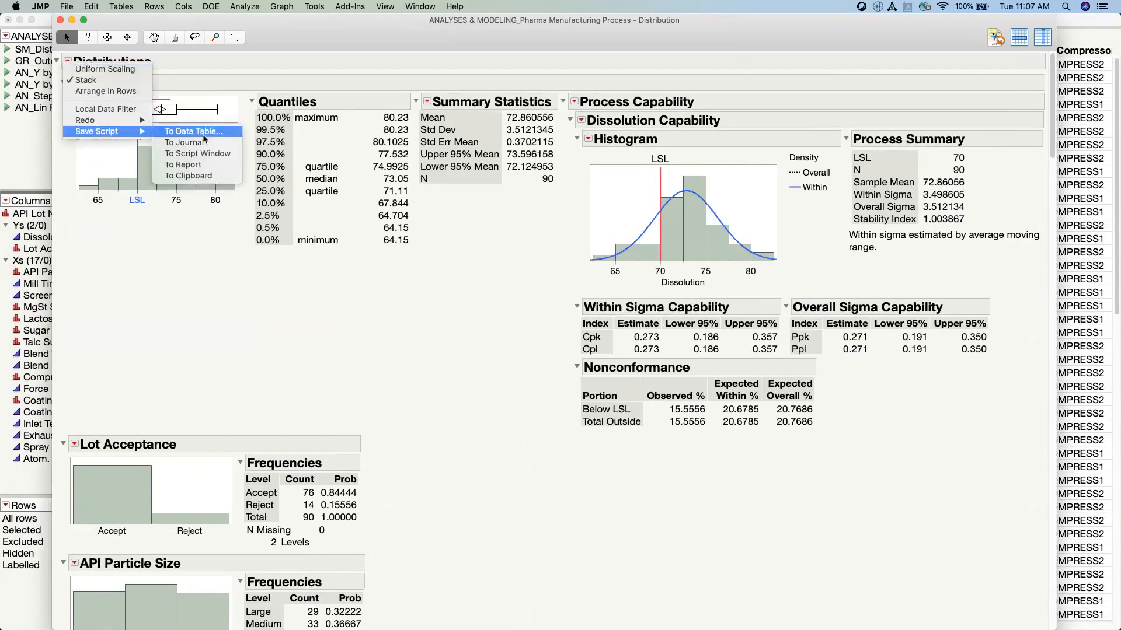
key(Return)
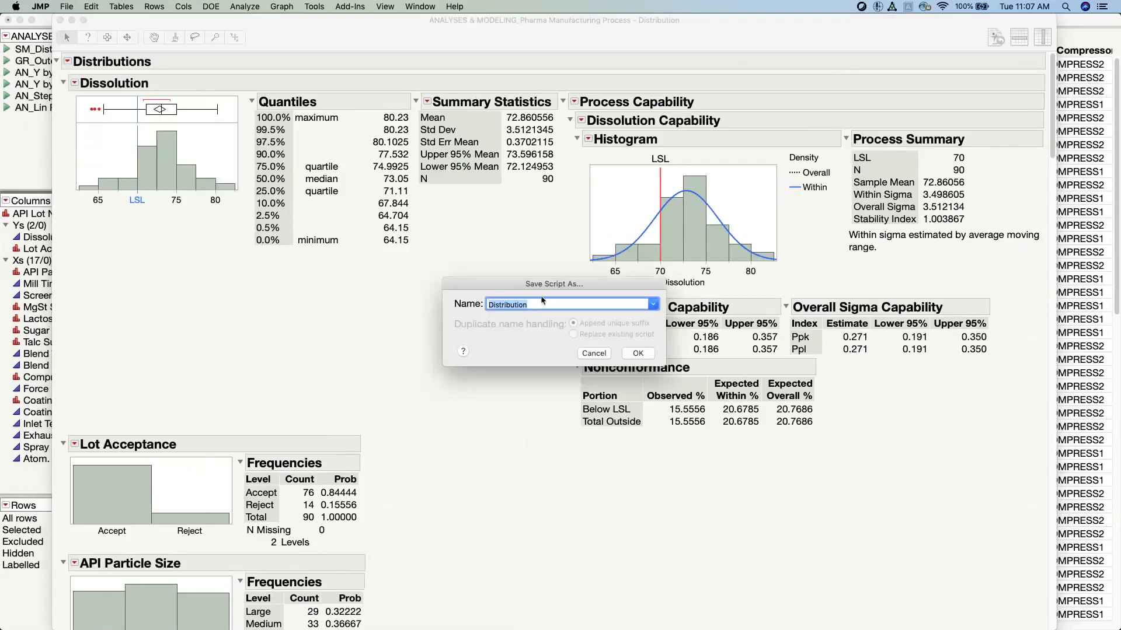
click(594, 354)
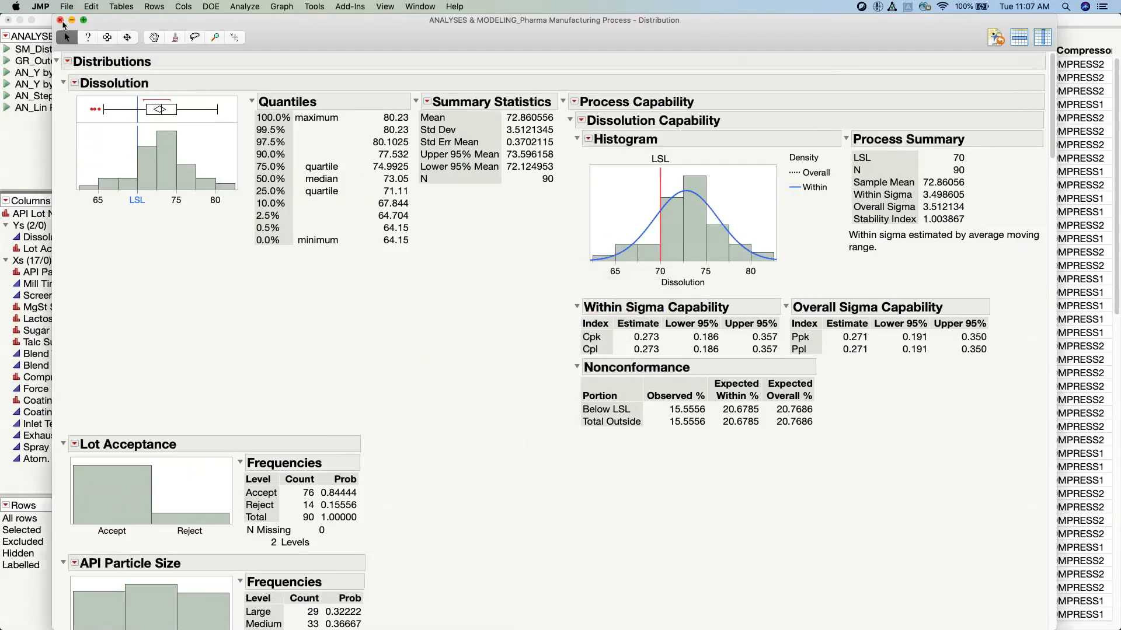
Close the Distribution report, regenerate it with the saved SM_Distribution and Capability script, and close it again.
click(61, 20)
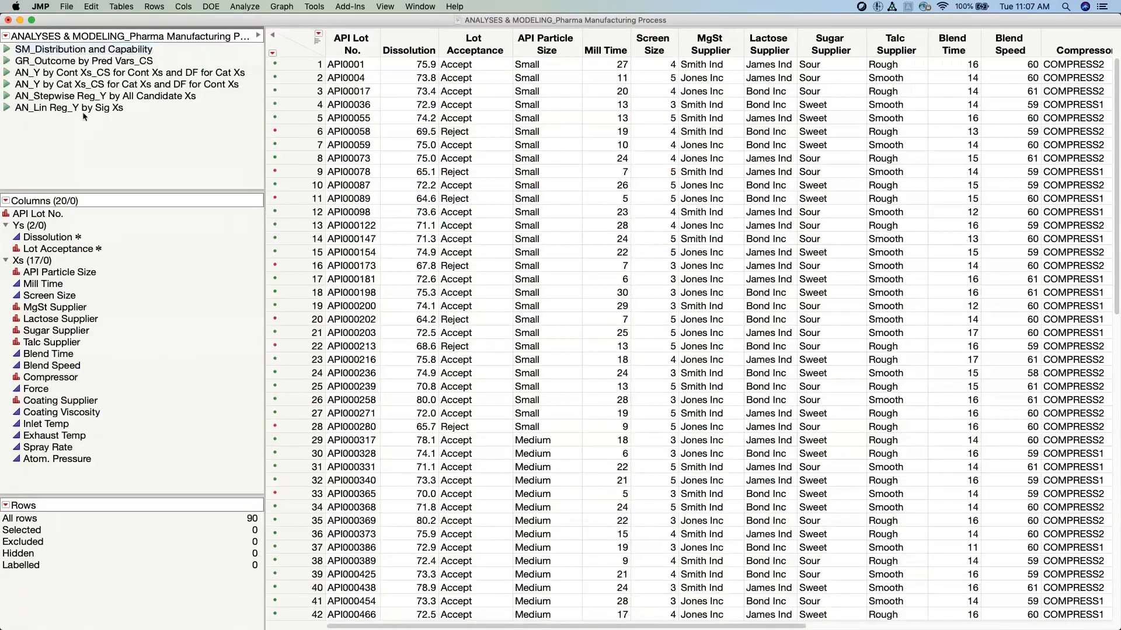
click(7, 50)
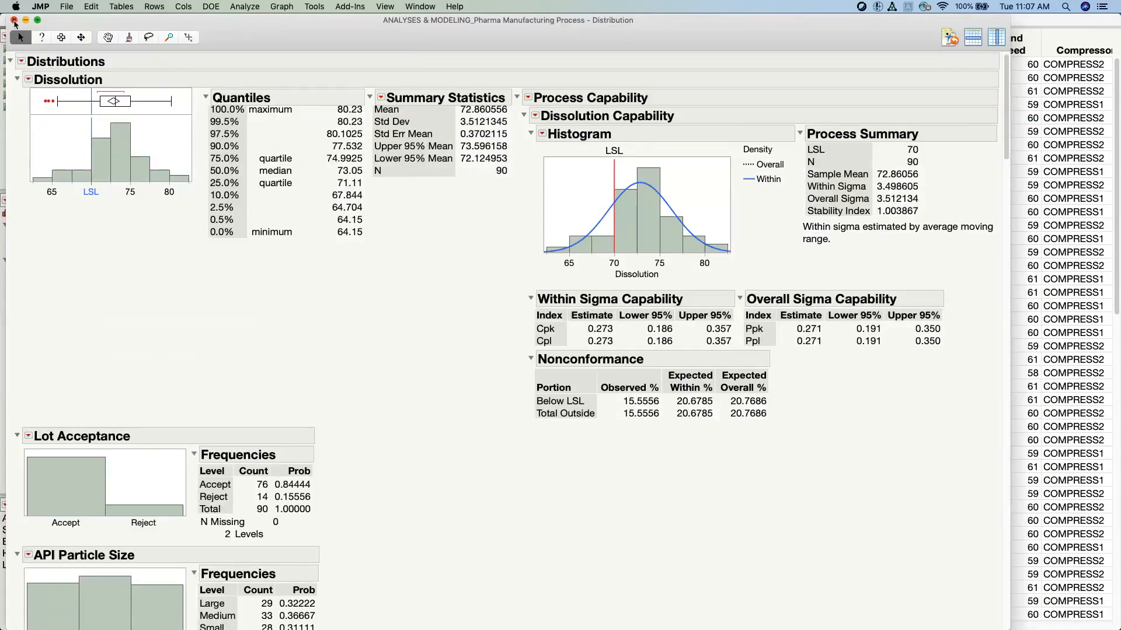
click(13, 21)
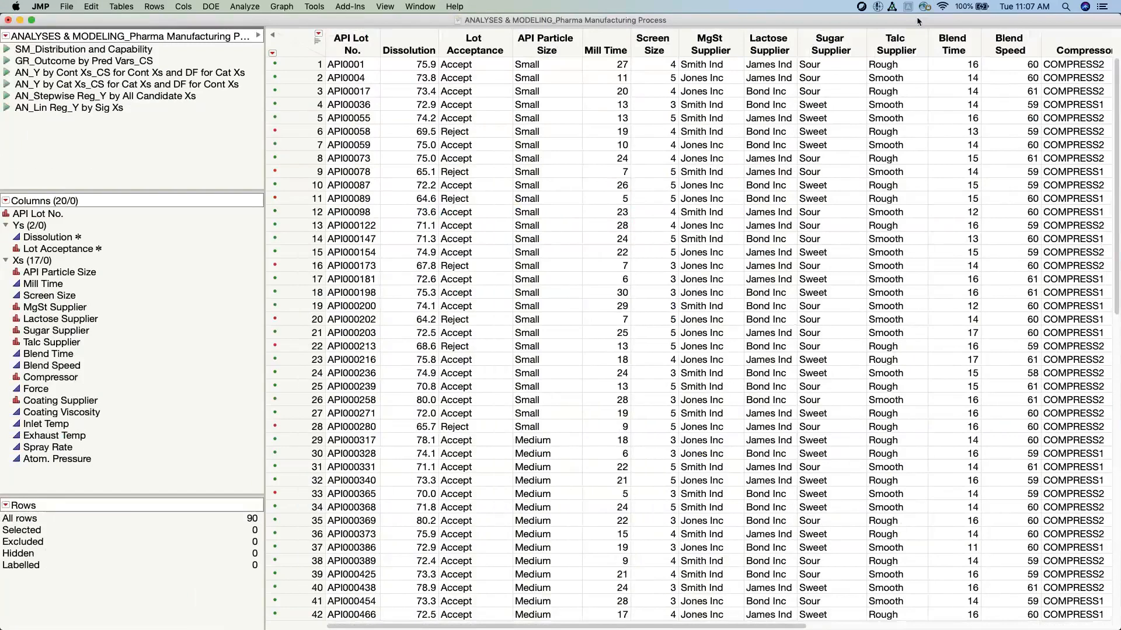
Start Graph Builder for the data table, enlarge its window and reposition it.
click(281, 7)
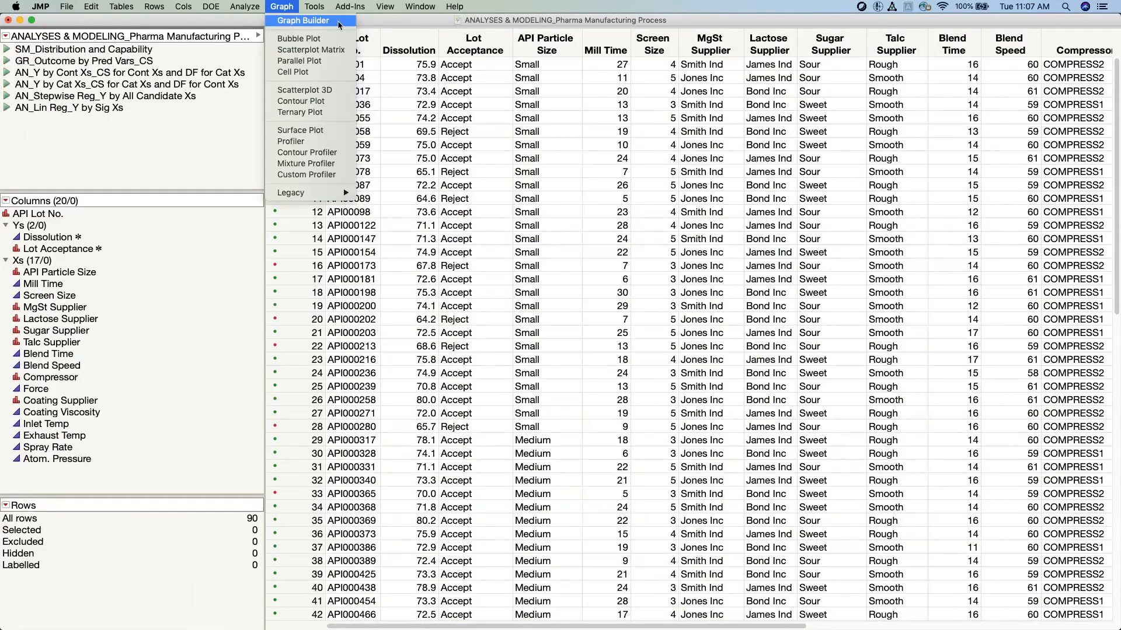
click(303, 21)
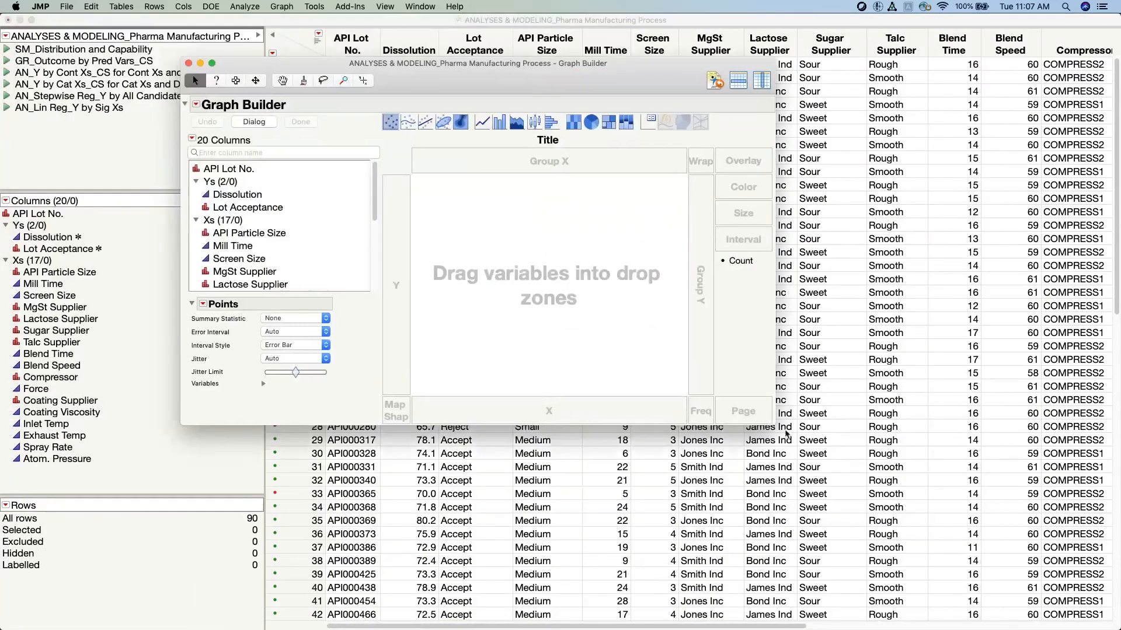
drag(786, 434, 1015, 558)
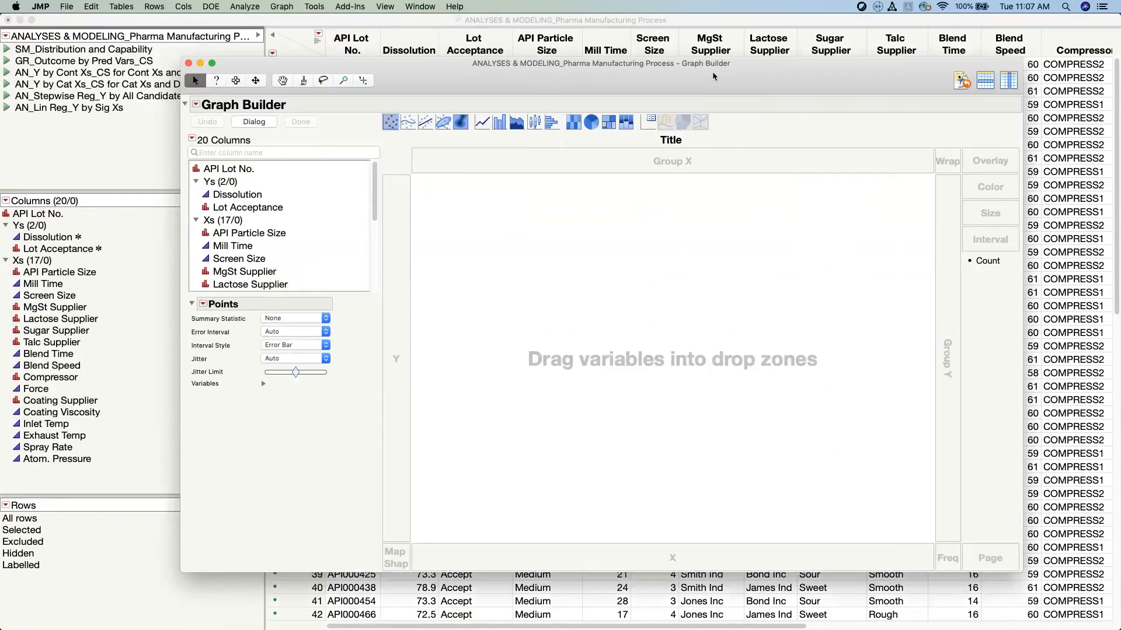
drag(713, 76, 685, 67)
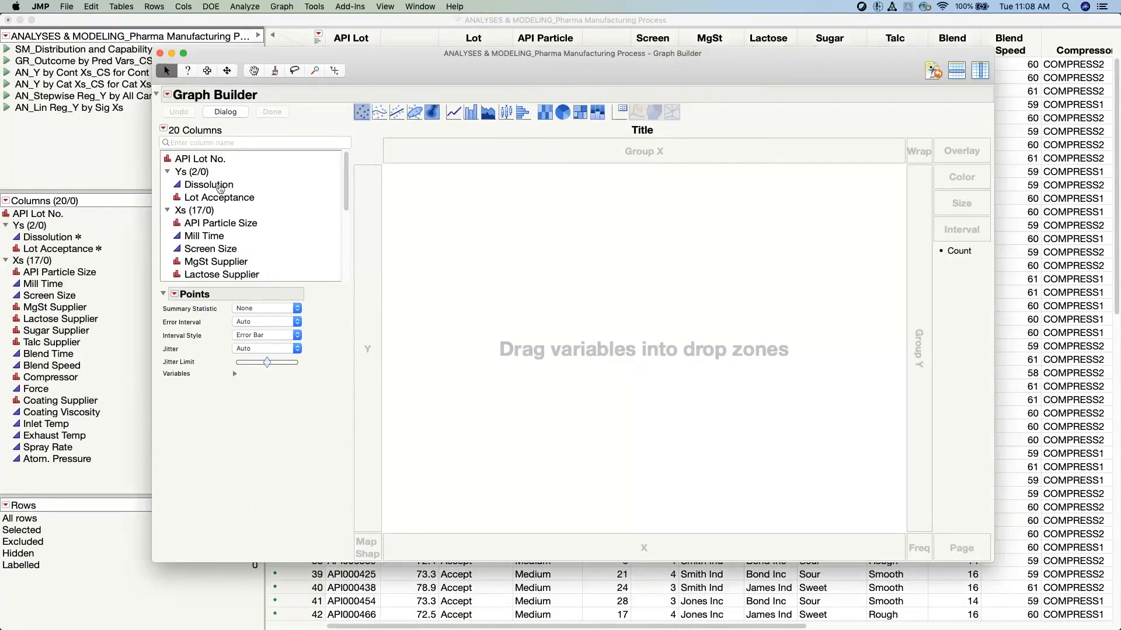
Plot Dissolution on the Y axis, viewing it as a box plot and switching it to a histogram.
drag(220, 187, 370, 334)
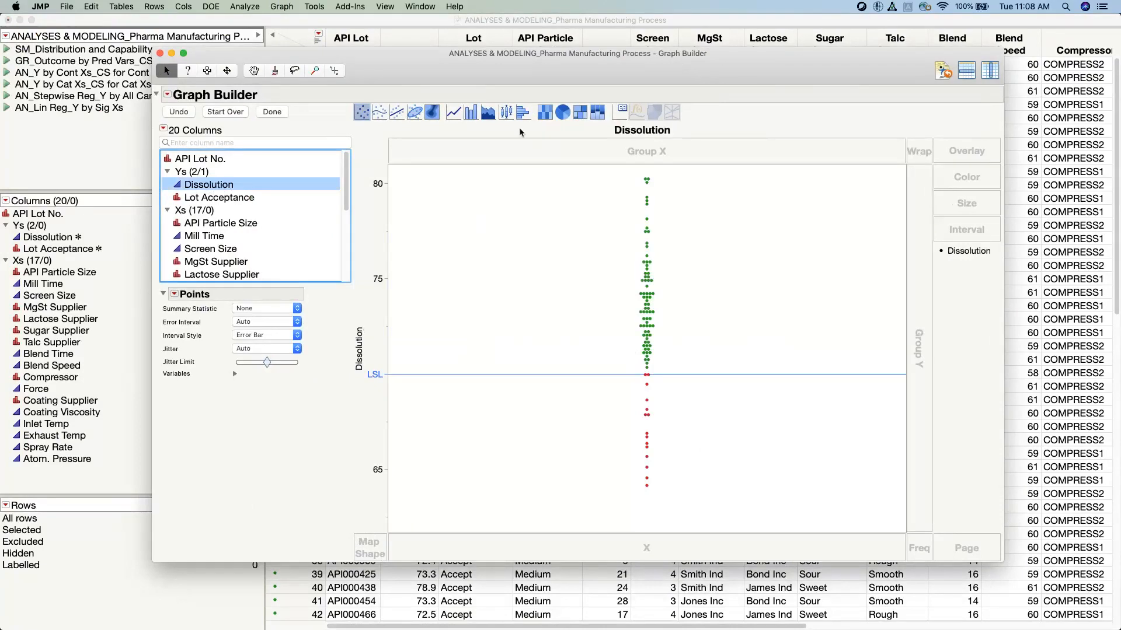
click(507, 114)
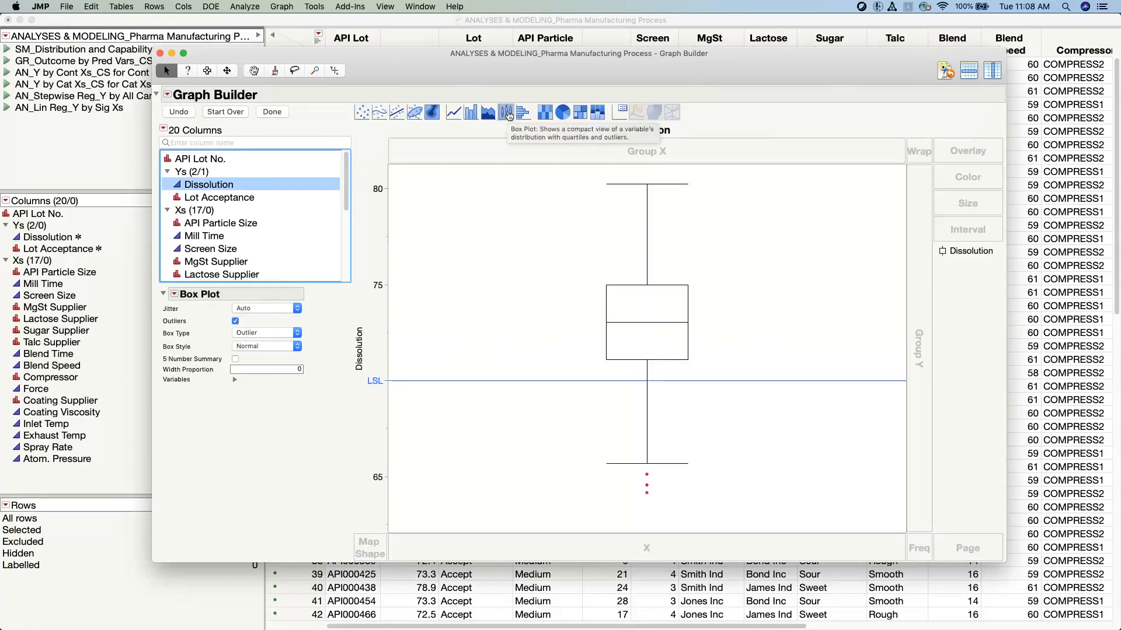
click(523, 114)
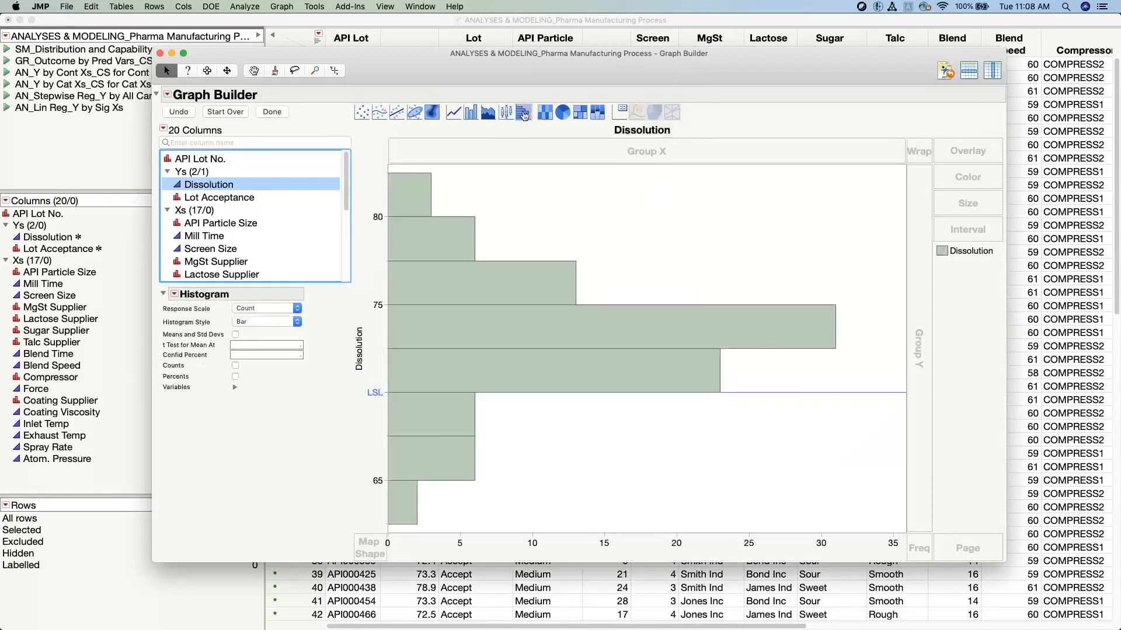
Shift and rescale the histogram's Dissolution axis so that all the bars fit inside the graph frame.
scroll(365, 314, down, 5)
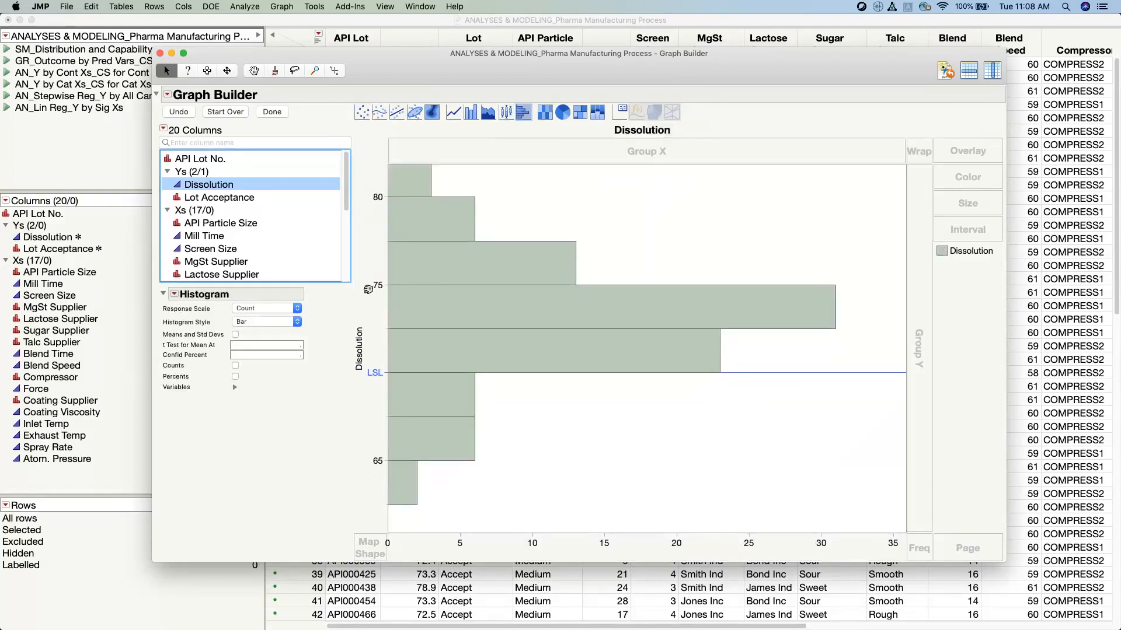
scroll(366, 314, up, 5)
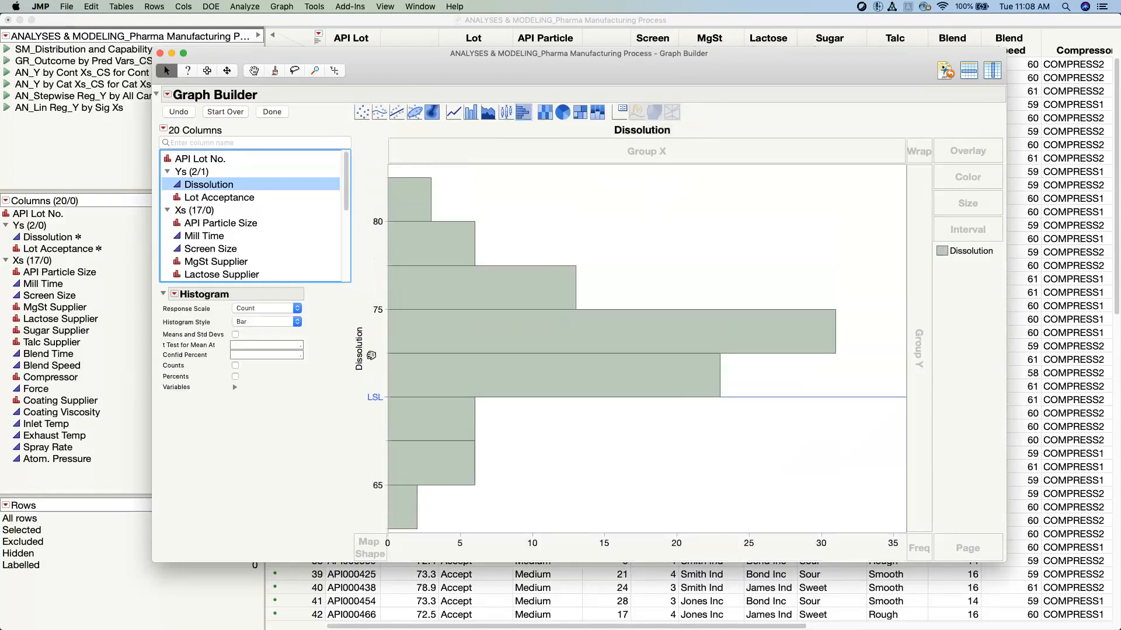
drag(380, 219, 384, 174)
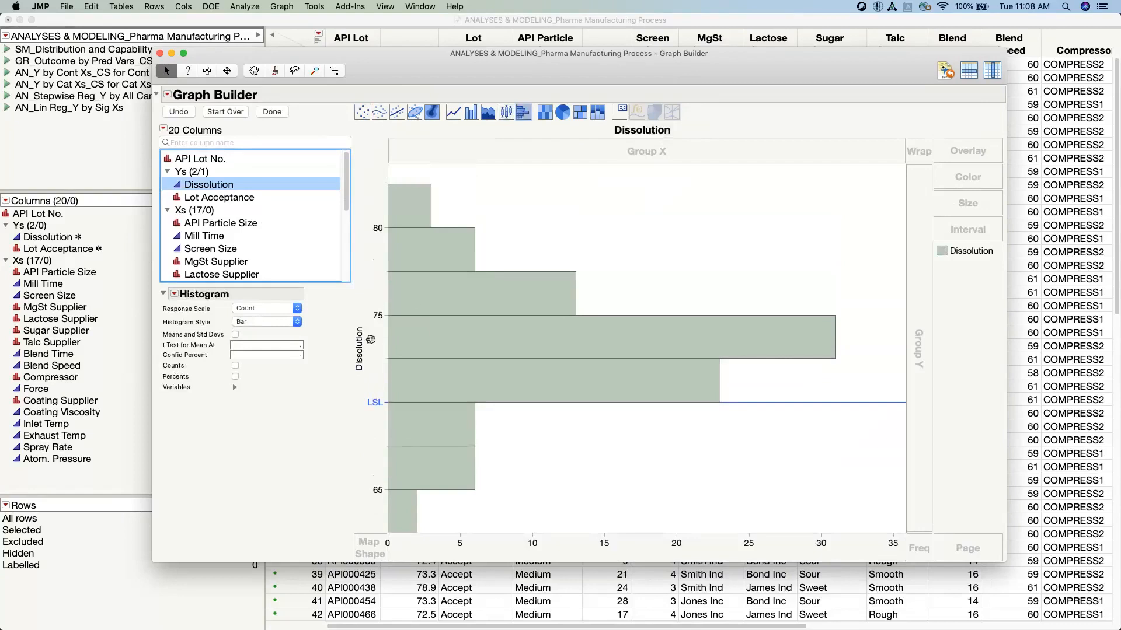
drag(380, 335, 385, 323)
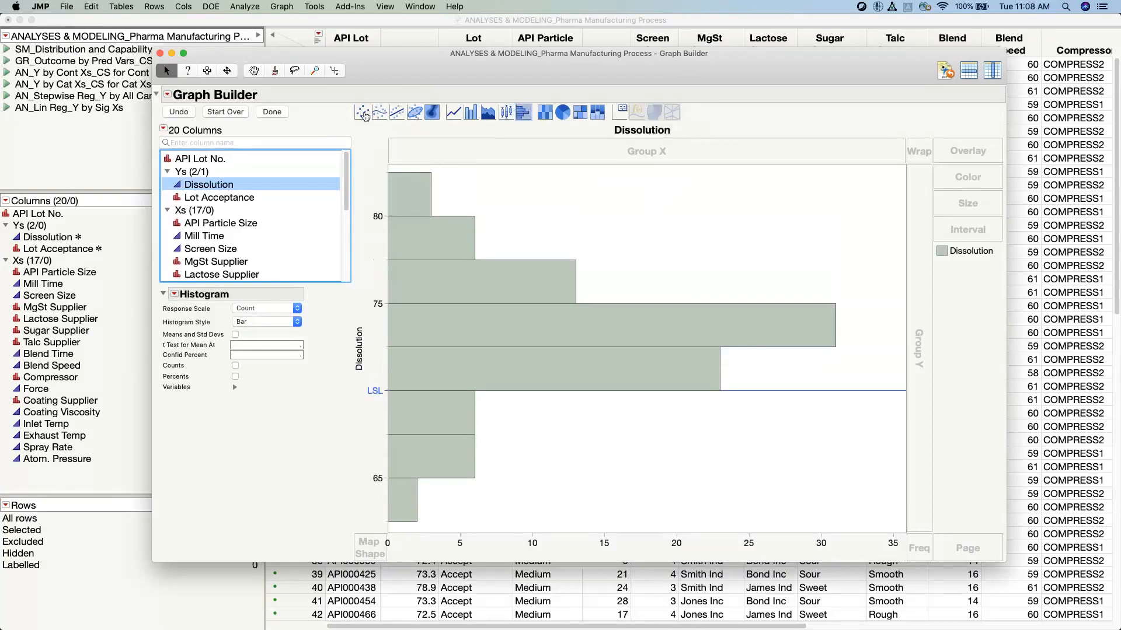
Change the Dissolution histogram to individual points, briefly overlaying a box plot, and add a line of fit.
click(363, 113)
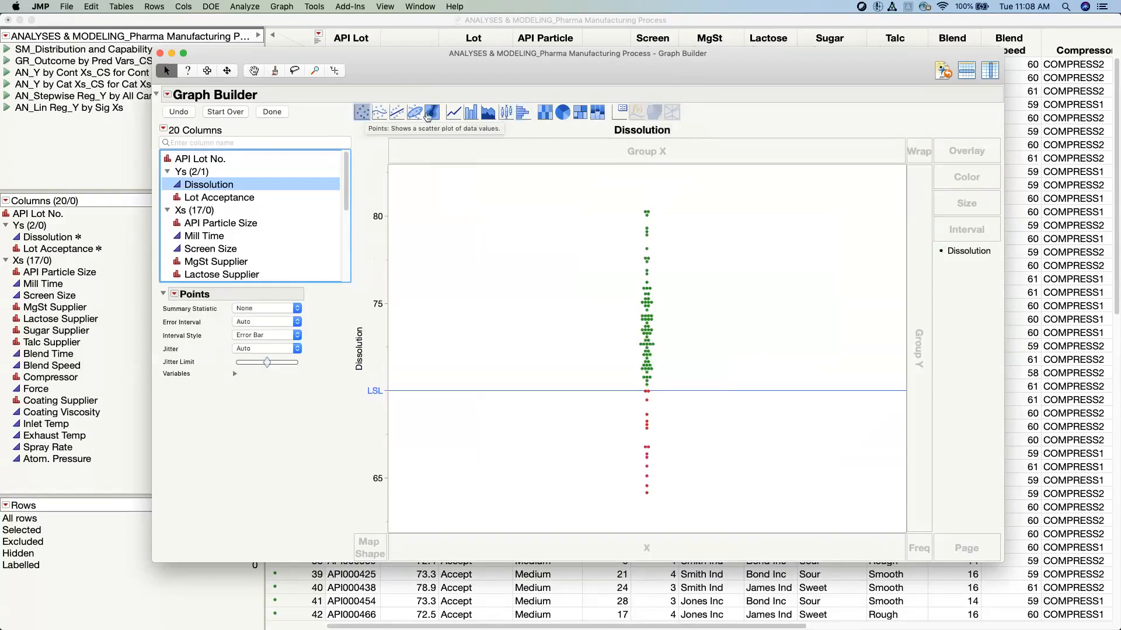
click(507, 114)
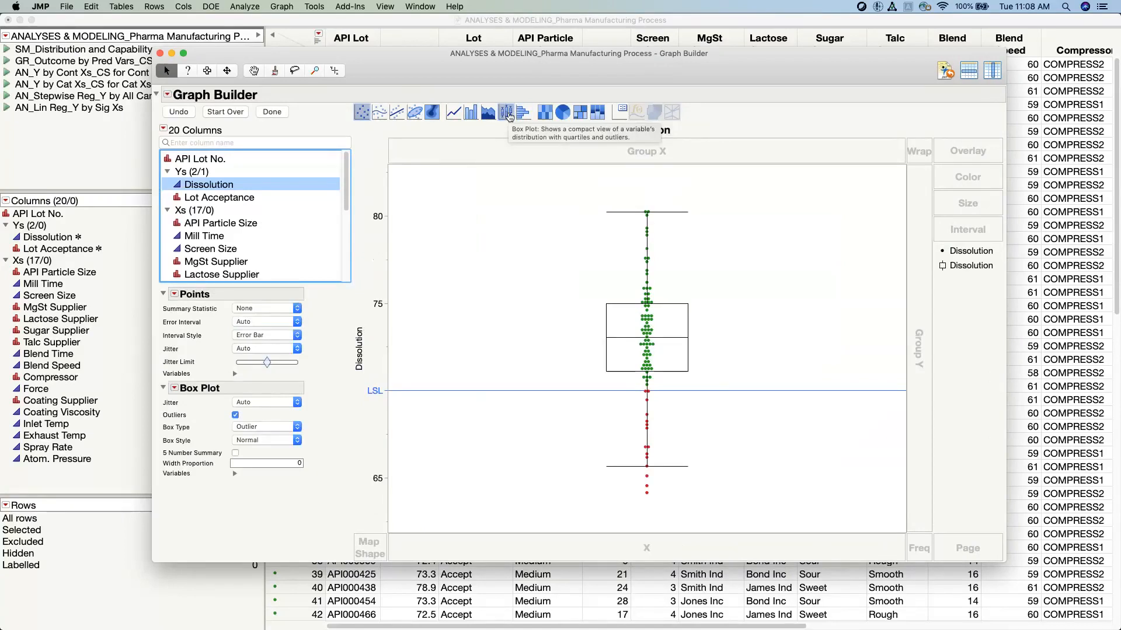
click(509, 116)
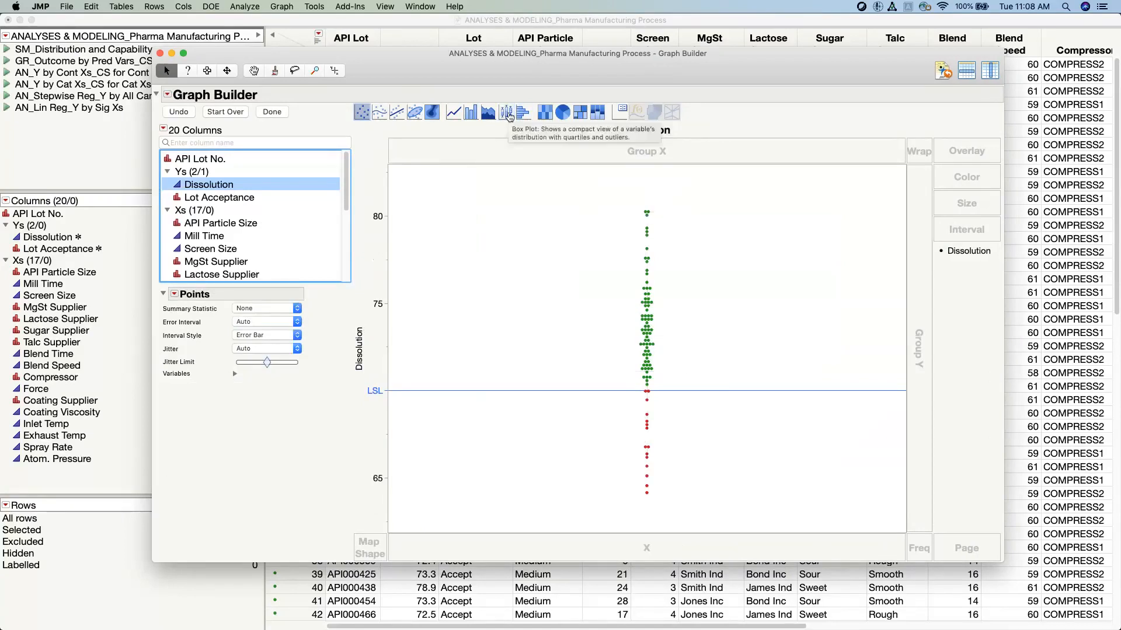
click(397, 113)
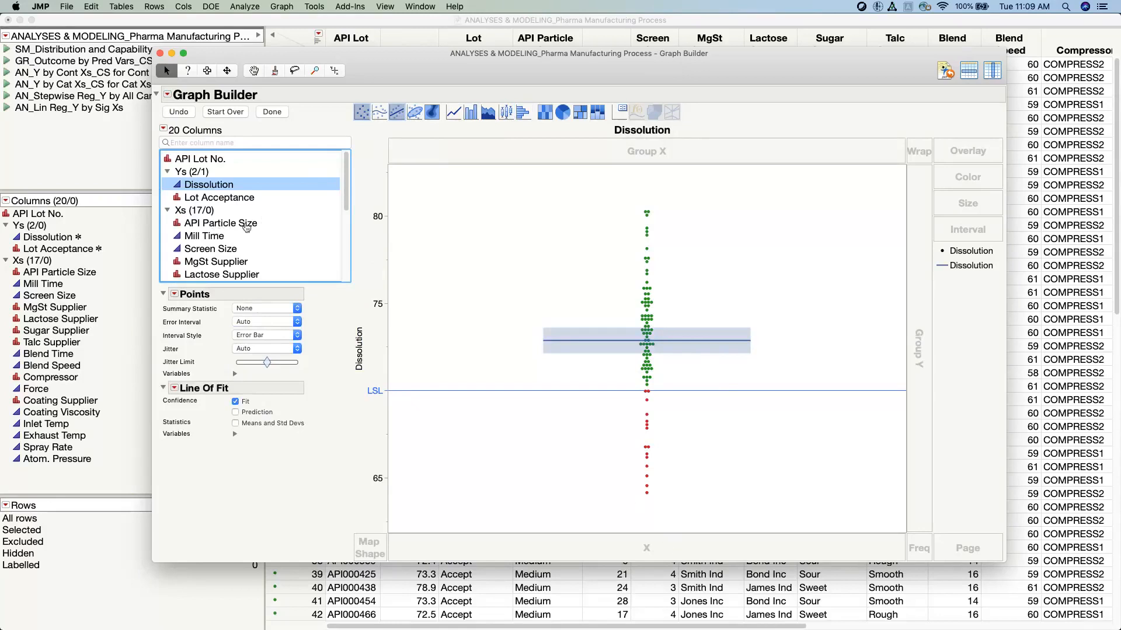
Plot API Particle Size on the X axis against Dissolution and reposition the graph window.
click(245, 225)
drag(246, 226, 652, 545)
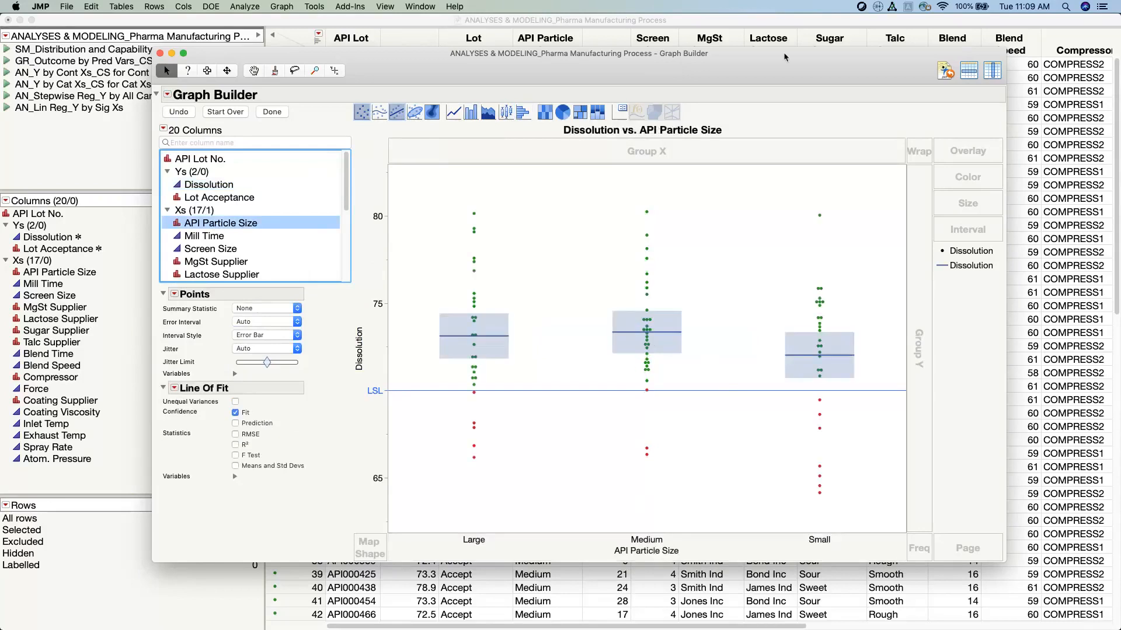
drag(785, 58, 759, 56)
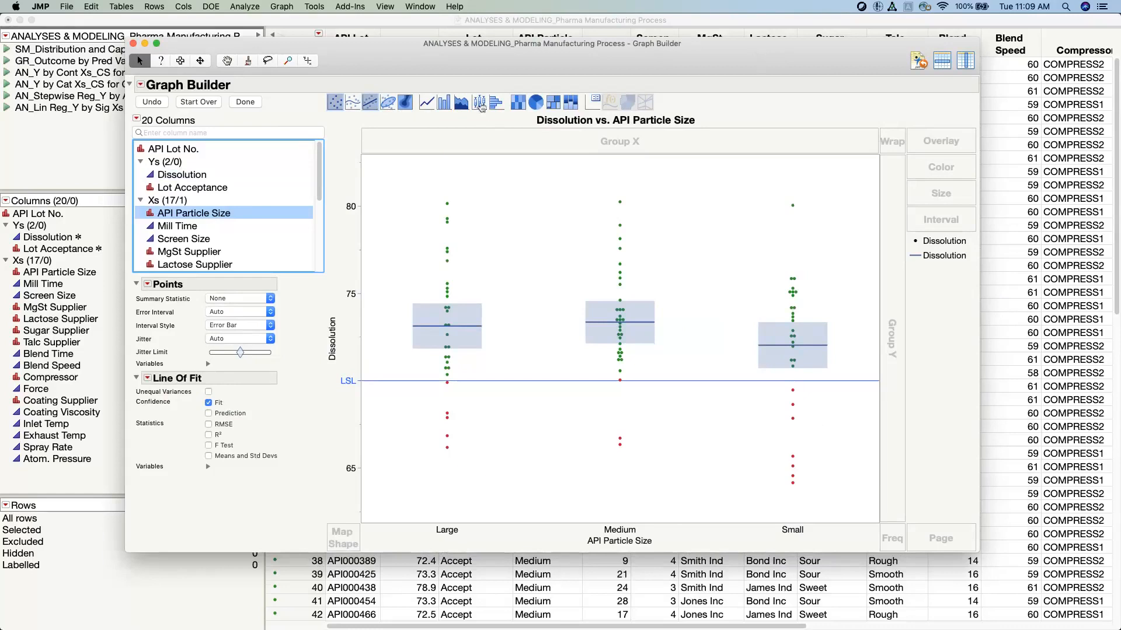
View Dissolution by API Particle Size as box plots, and restore the points with the line of fit.
click(480, 103)
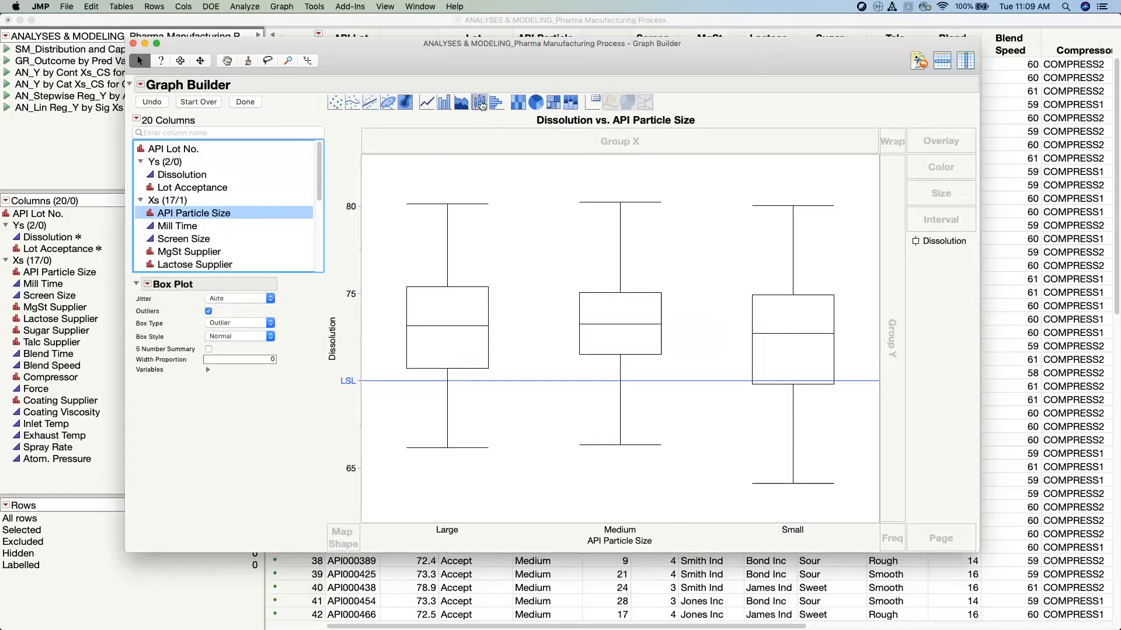
click(336, 103)
click(370, 103)
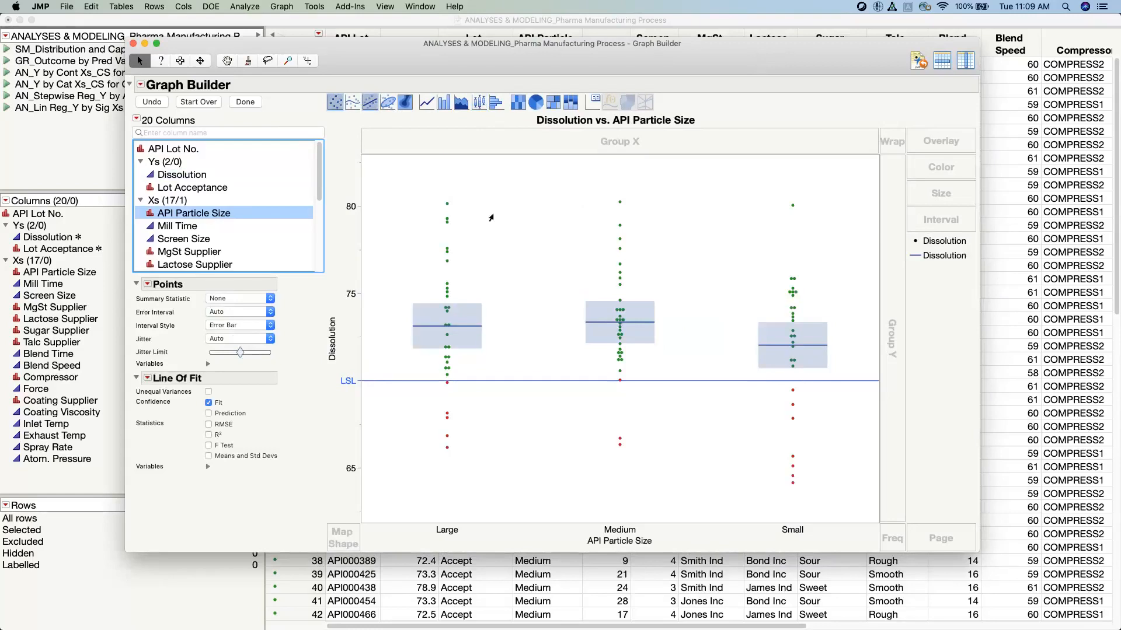
Add a Column Switcher for API Particle Size covering all 17 X columns, from API Particle Size to Atom. Pressure.
drag(393, 59, 387, 51)
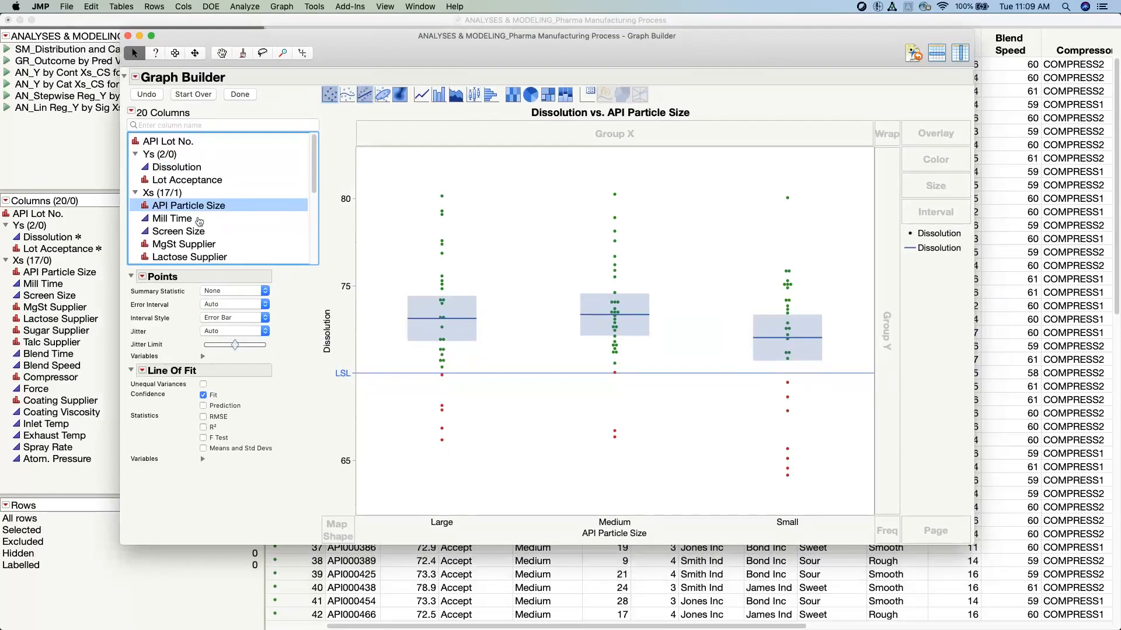
mouse_move(309, 165)
mouse_down()
mouse_move(312, 241)
mouse_move(314, 160)
mouse_up()
click(135, 78)
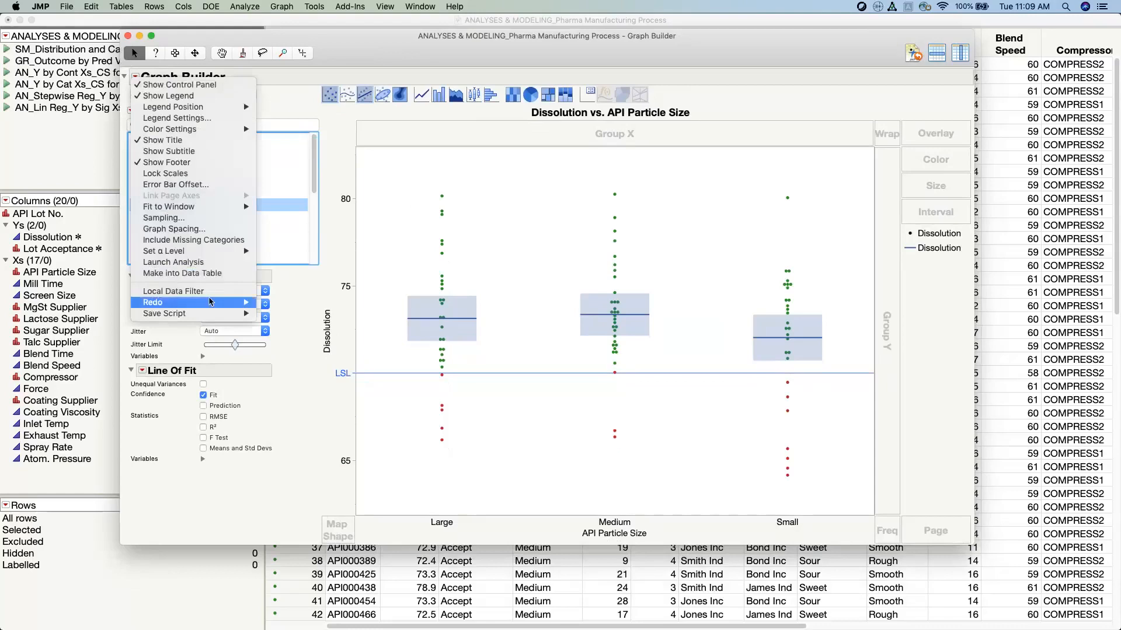
mouse_move(222, 303)
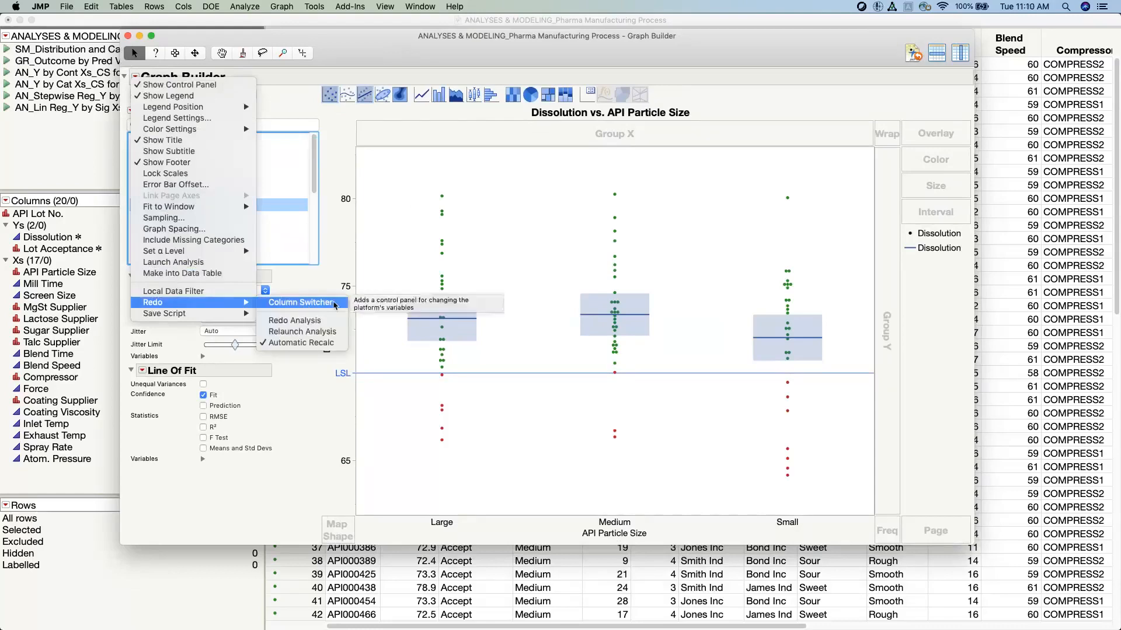
click(335, 304)
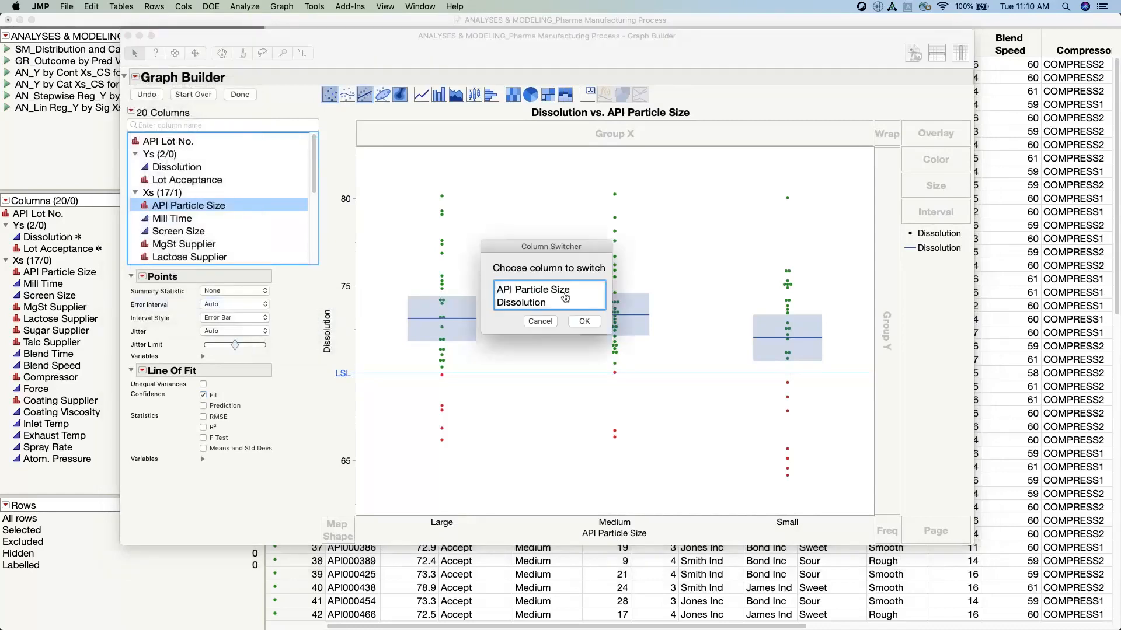
click(564, 293)
click(594, 324)
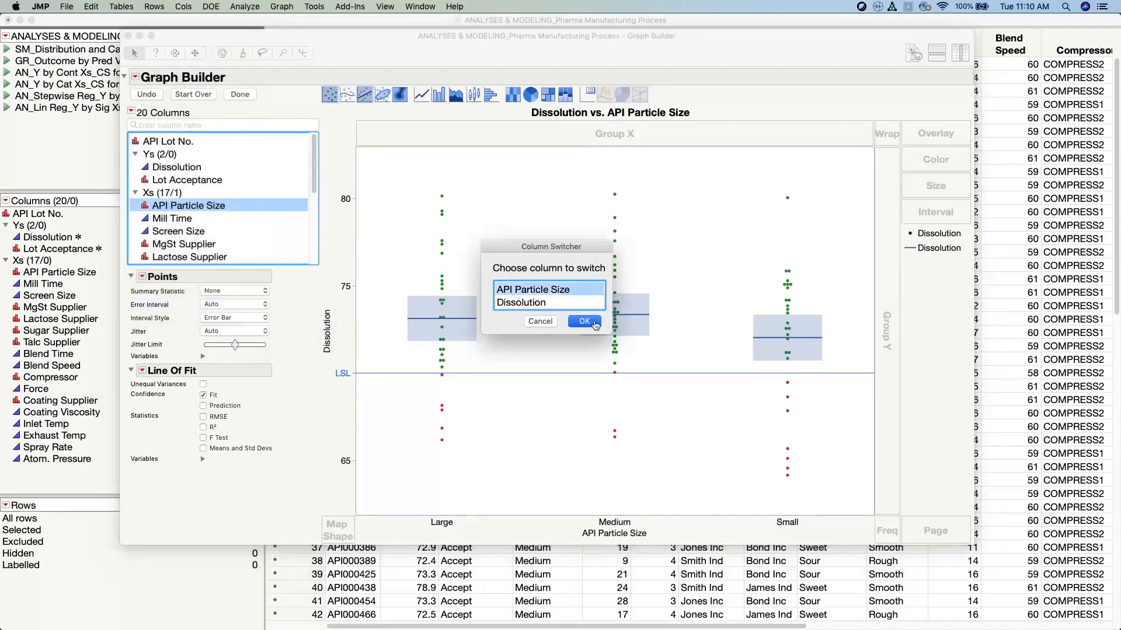
click(642, 418)
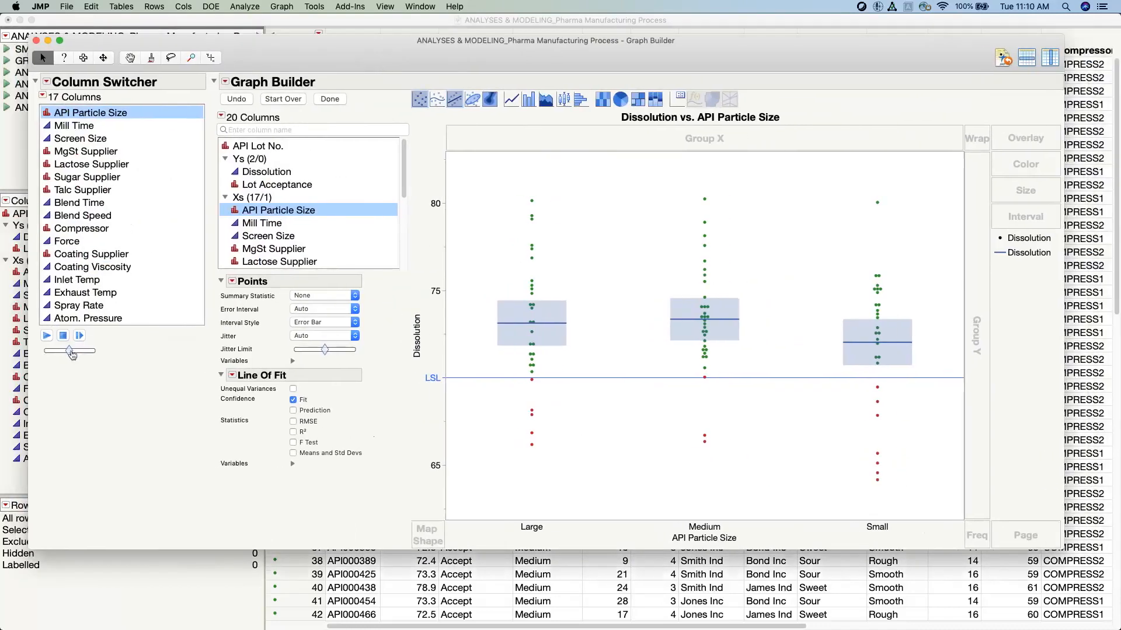
Slow the Column Switcher's animation and switch the X variable through Mill Time, Screen Size, MgSt Supplier, Lactose Supplier and Sugar Supplier.
drag(71, 355, 58, 353)
click(87, 127)
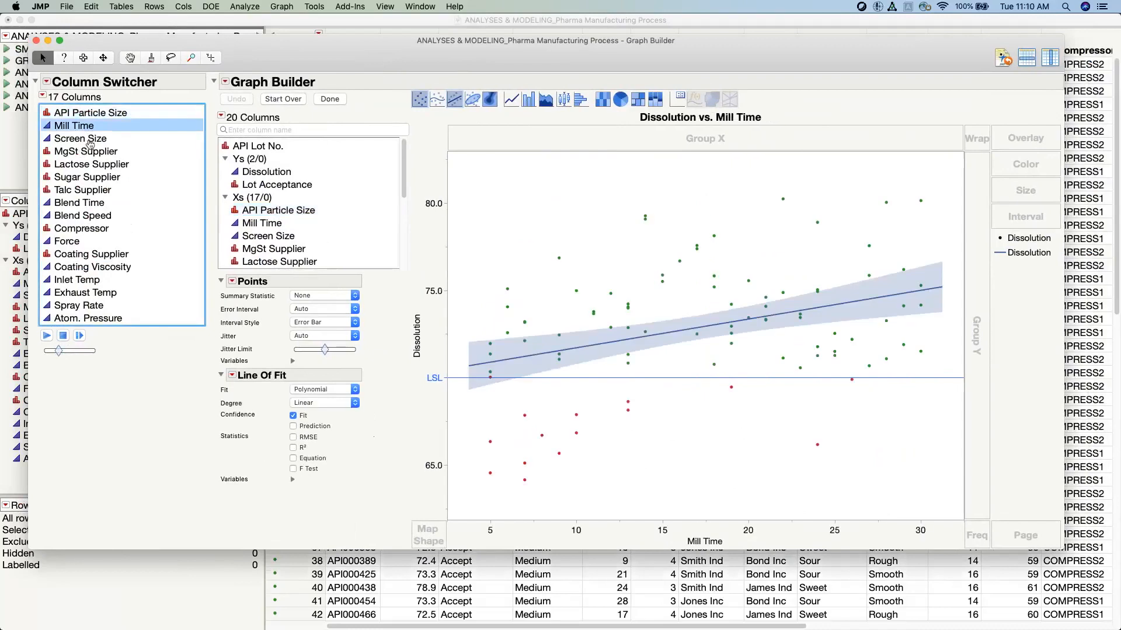
click(90, 140)
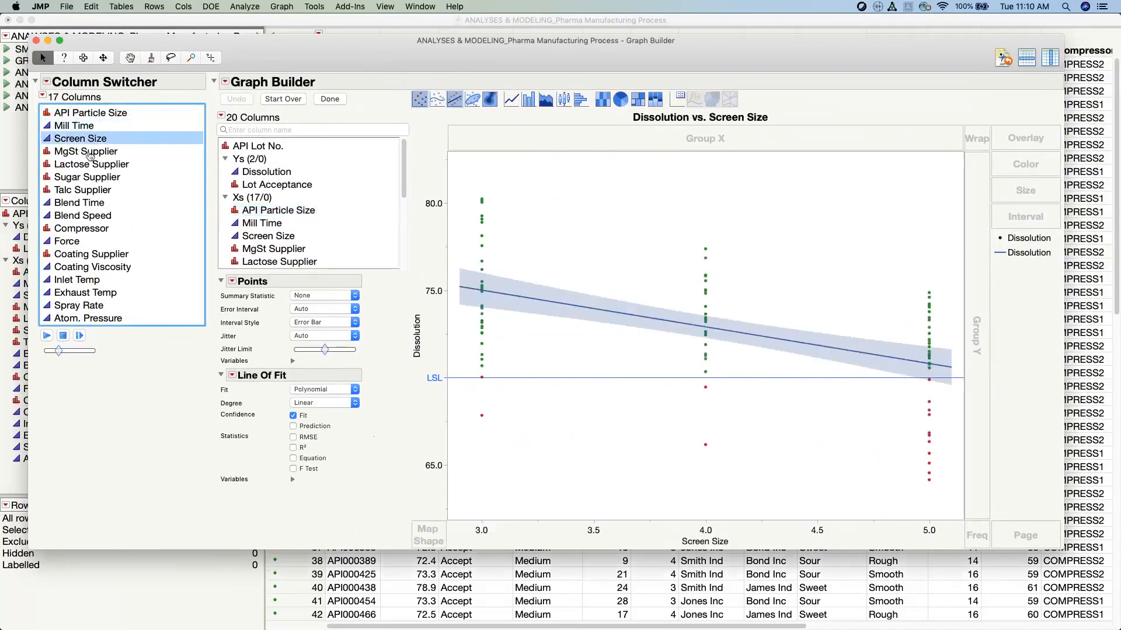
click(90, 152)
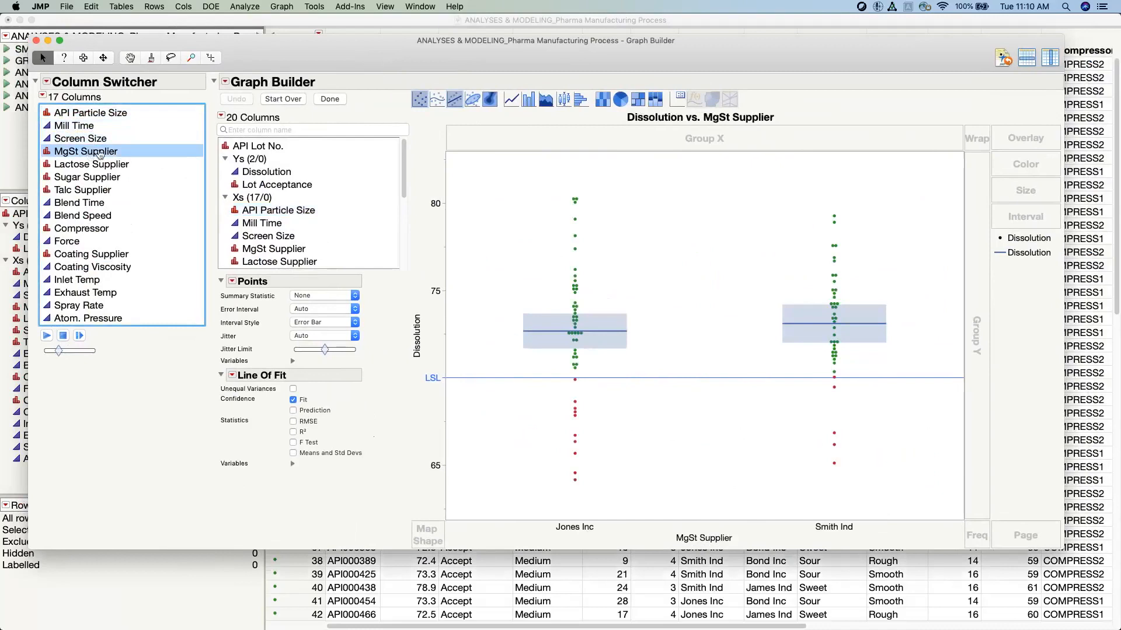
click(102, 168)
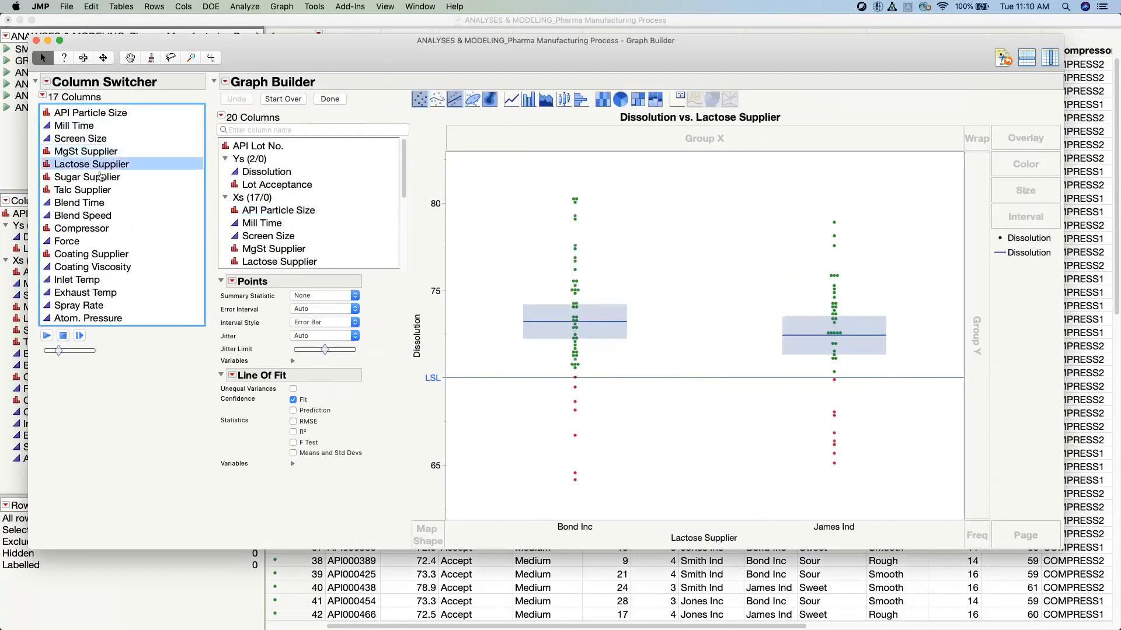
click(100, 179)
Run and stop the column animation, and compare Dissolution against MgSt Supplier, API Particle Size, Mill Time and Screen Size.
click(47, 336)
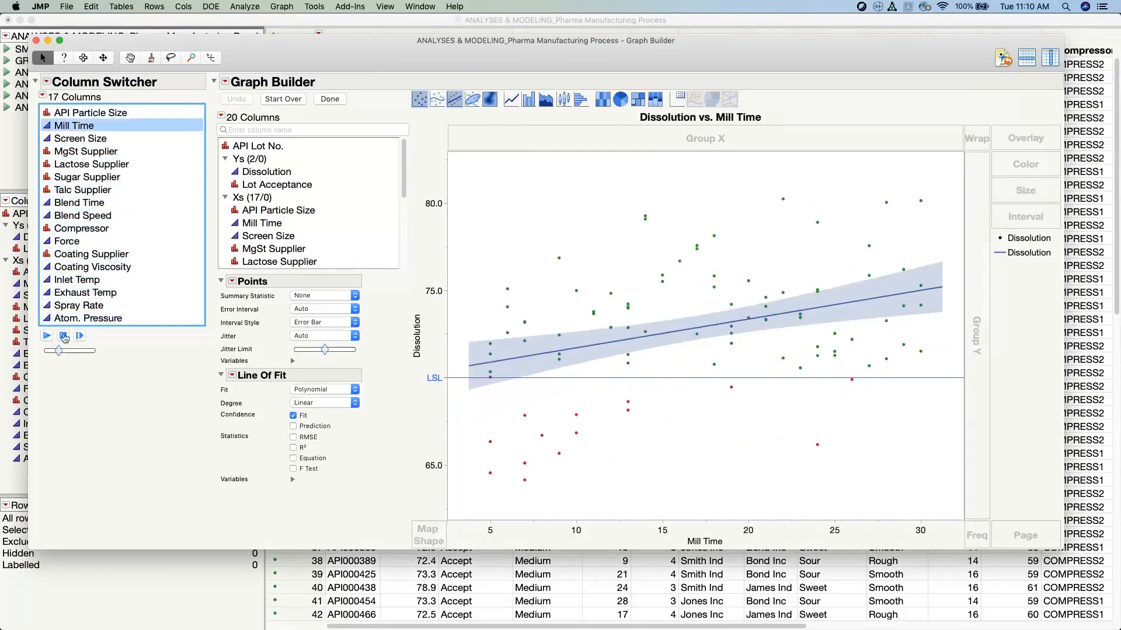
click(63, 336)
click(69, 152)
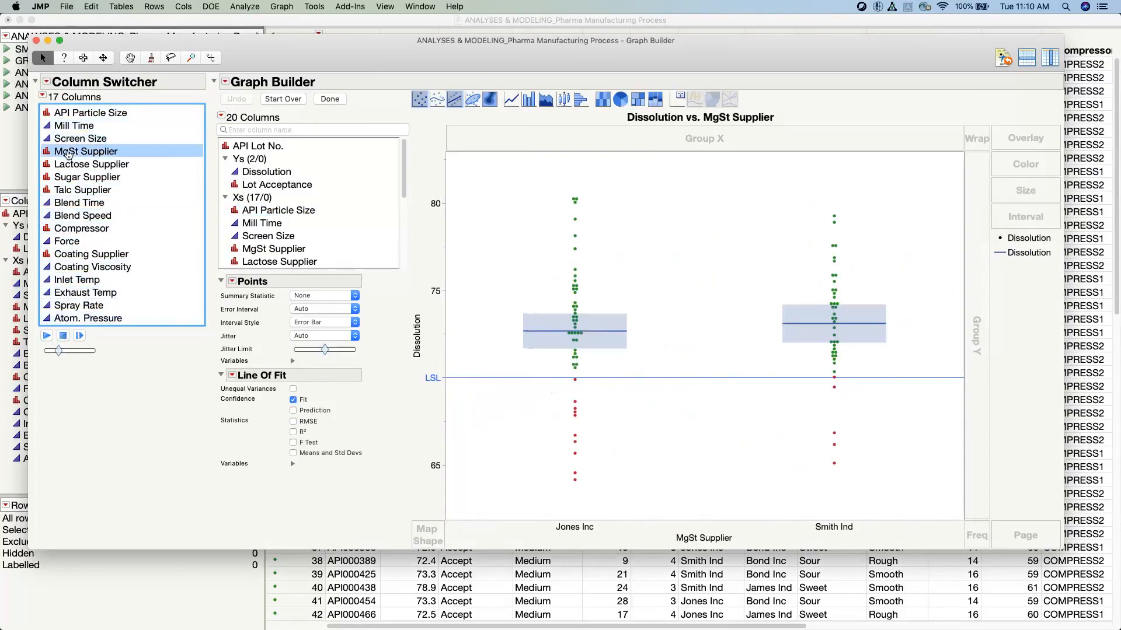
click(76, 114)
click(77, 126)
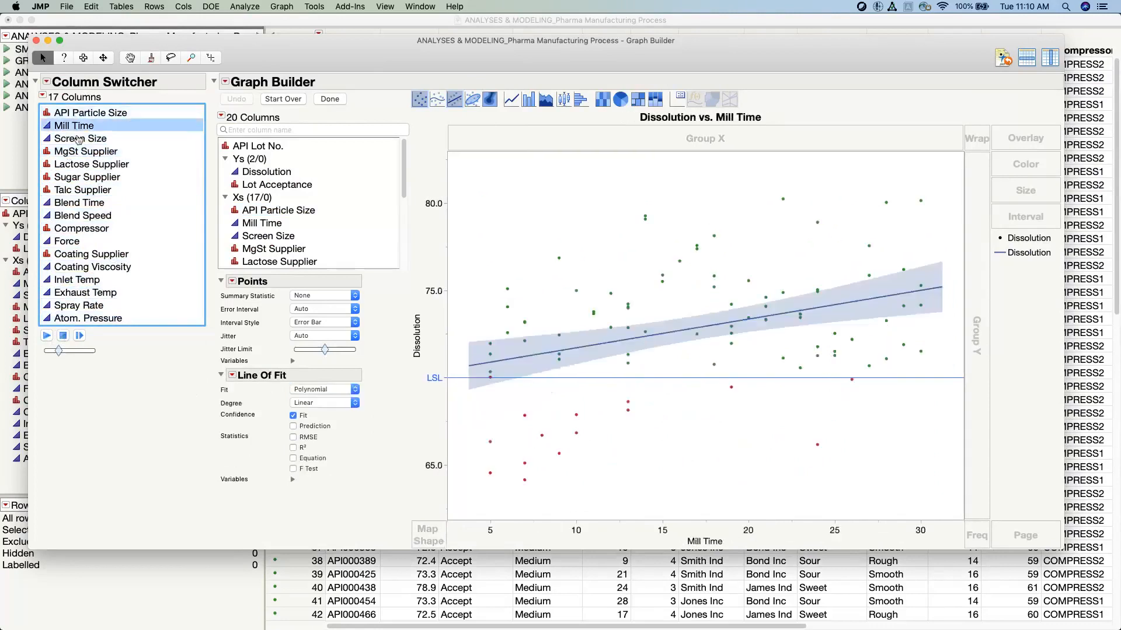
click(78, 140)
click(77, 127)
Examine Dissolution against each variable in turn from Lactose Supplier through Coating Supplier with the Column Switcher.
click(80, 166)
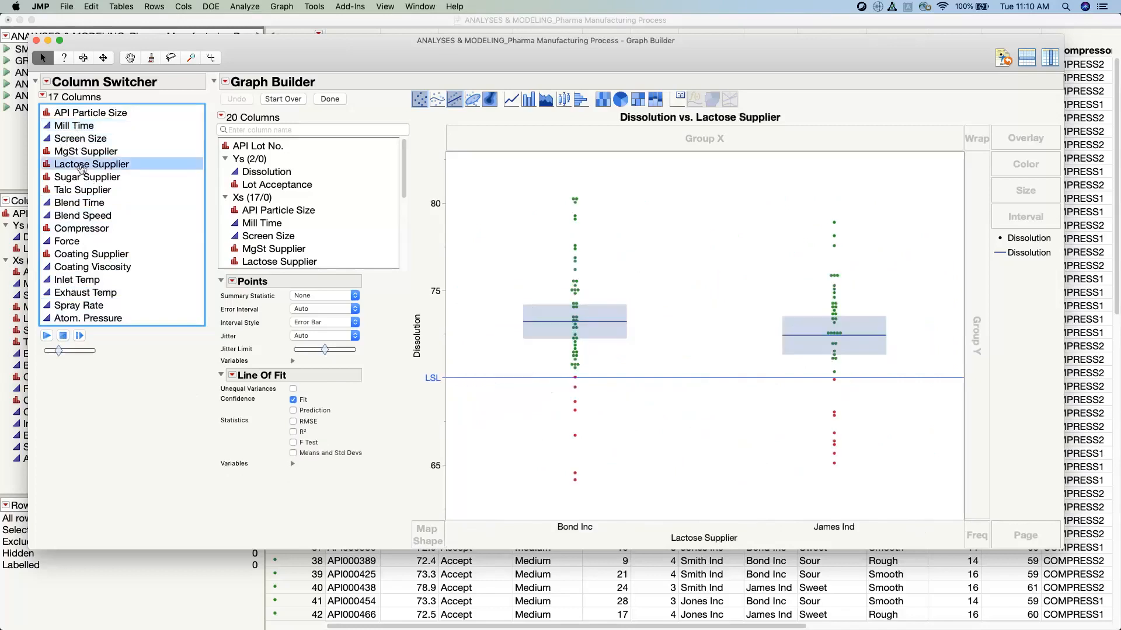
click(84, 180)
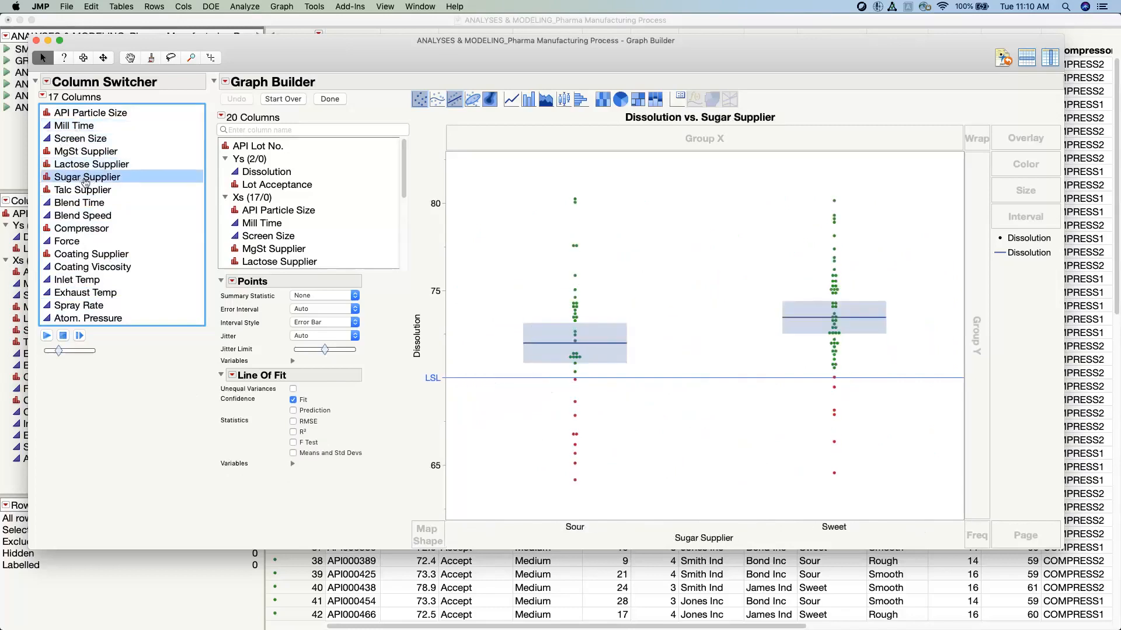
click(84, 190)
click(91, 209)
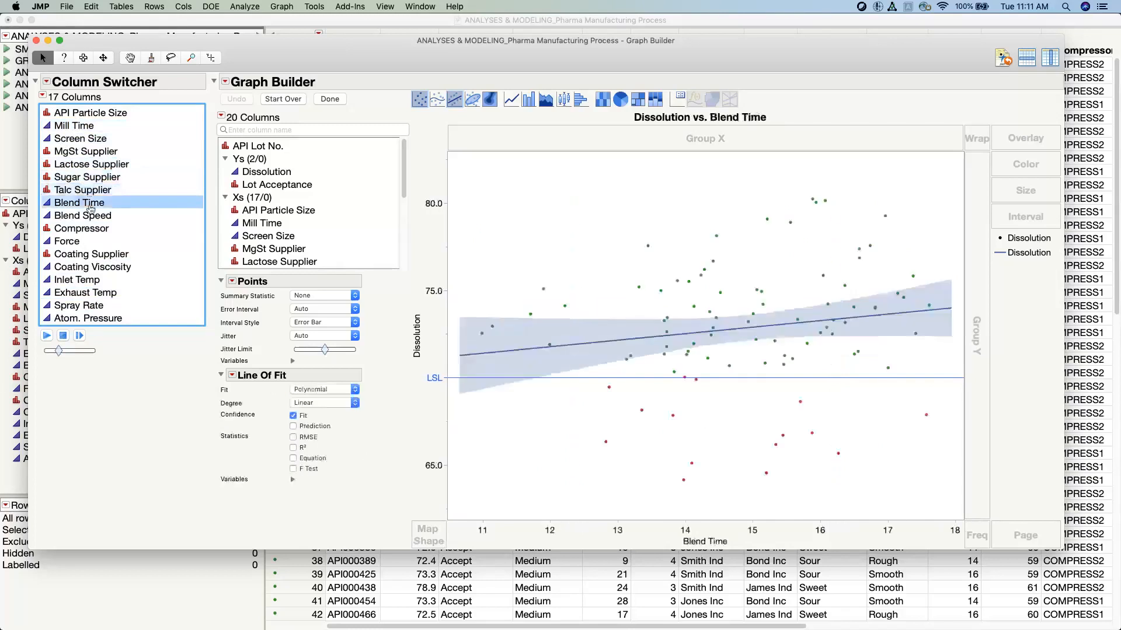
click(94, 217)
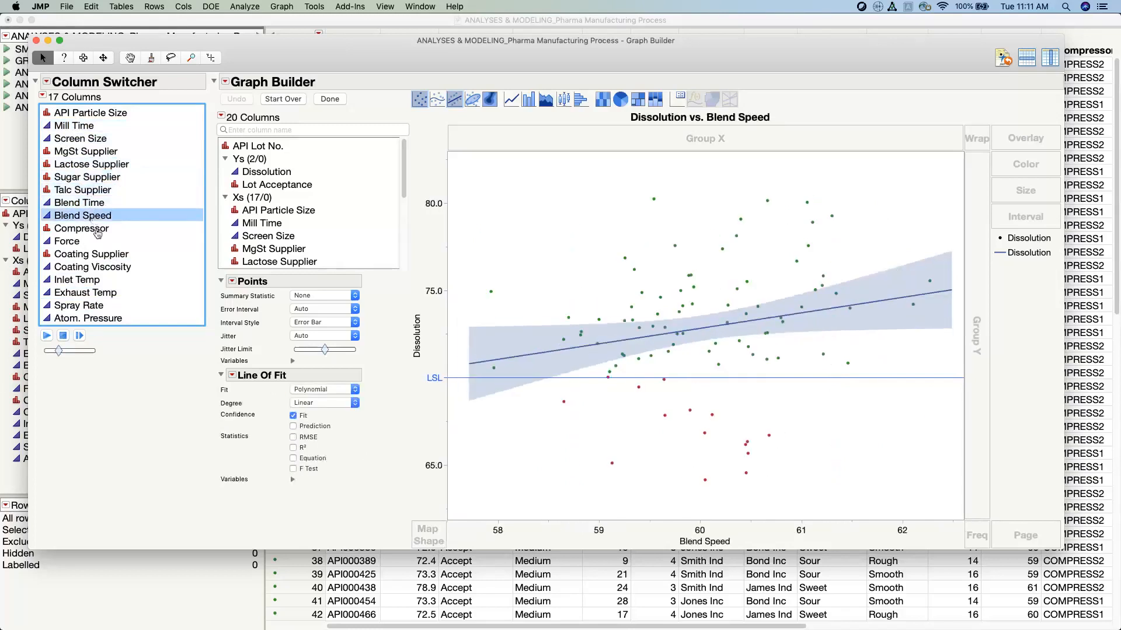
click(96, 231)
click(88, 242)
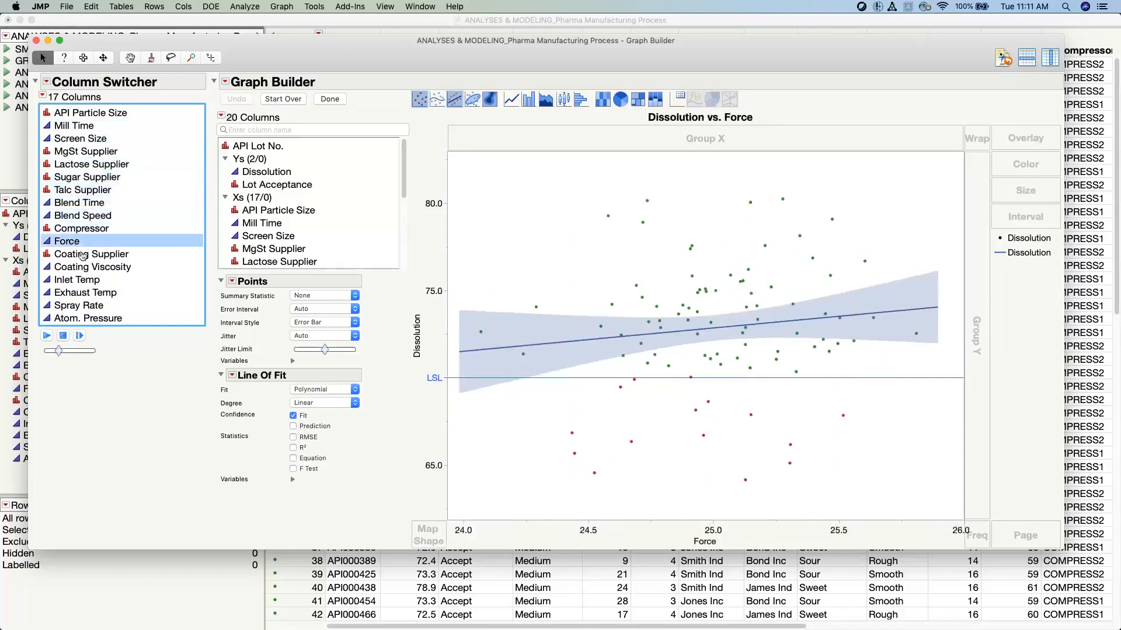
click(83, 255)
Switch the X variable to Coating Viscosity and show the R² and equation of its line of fit.
click(90, 268)
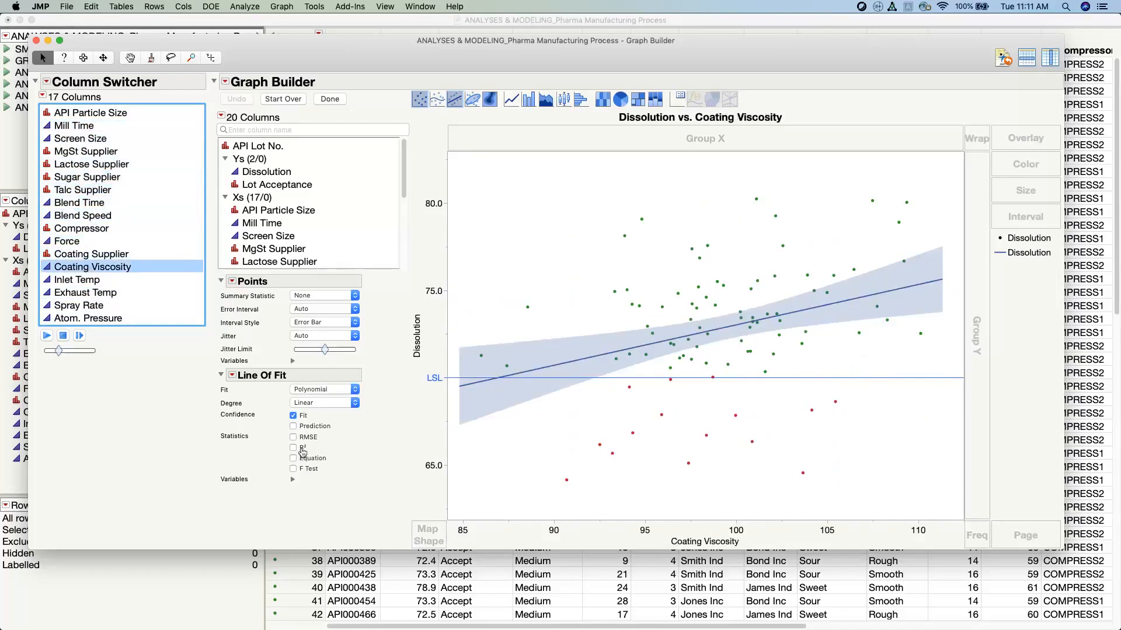
click(302, 451)
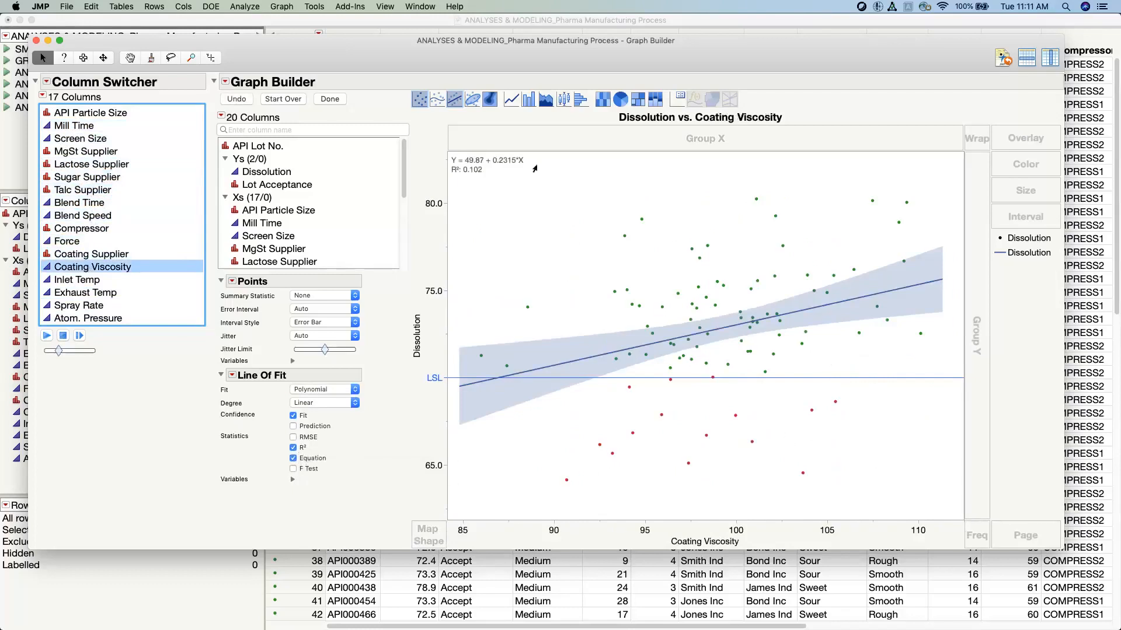
mouse_move(429, 136)
mouse_down()
mouse_move(578, 156)
mouse_move(425, 140)
mouse_up()
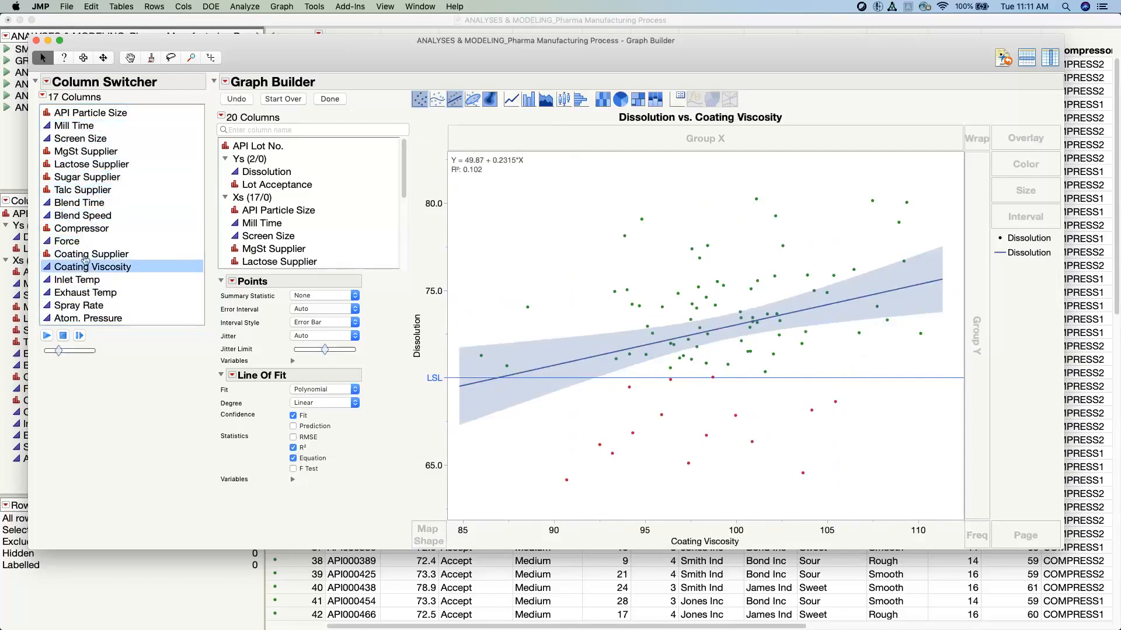
Review the fit statistics for Coating Supplier, Coating Viscosity, Exhaust Temp and Spray Rate, and return to API Particle Size.
click(85, 255)
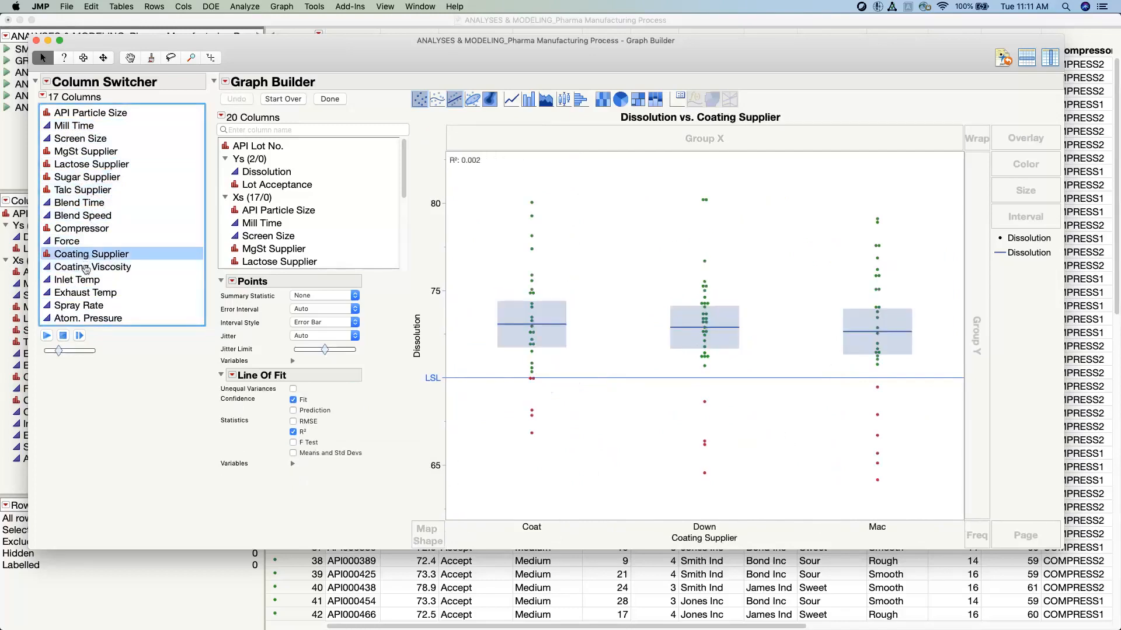
click(86, 268)
click(86, 292)
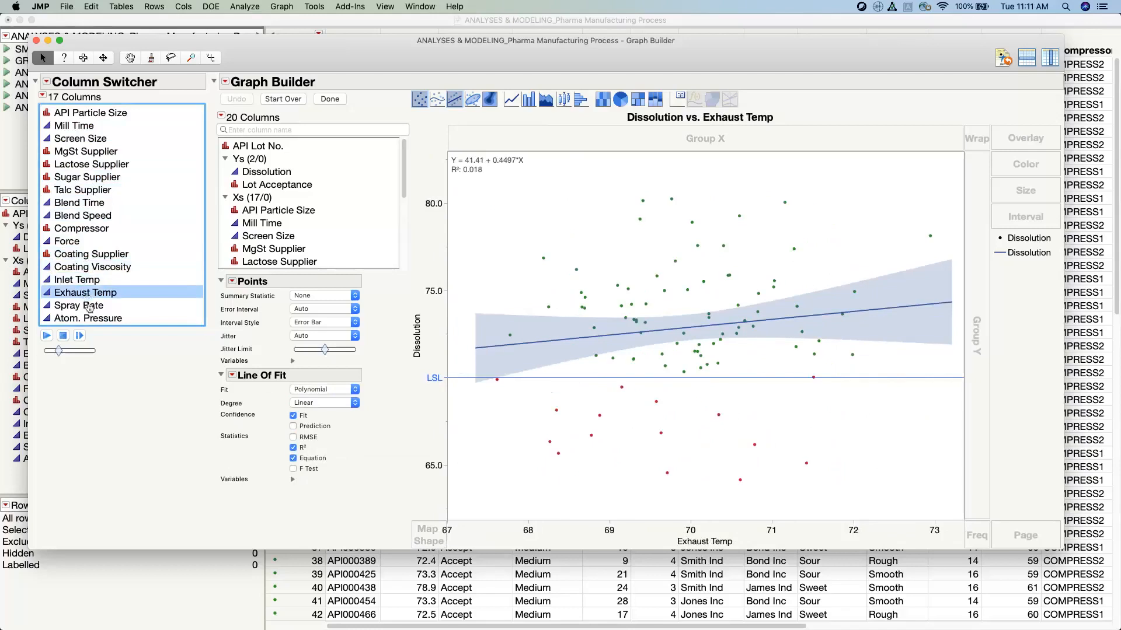
click(88, 306)
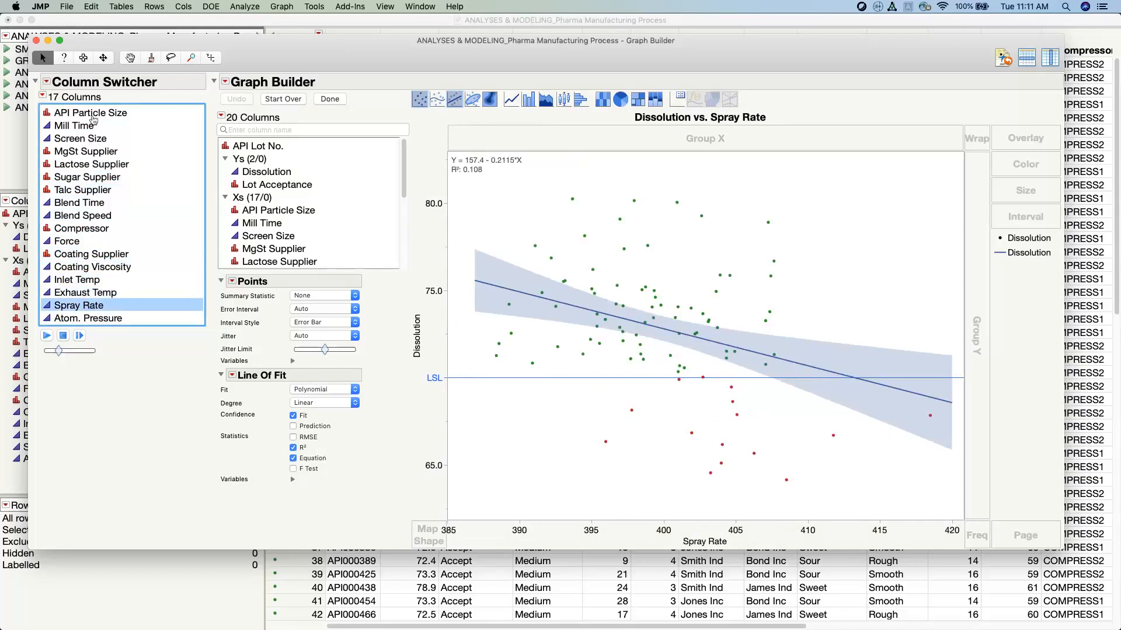
click(93, 119)
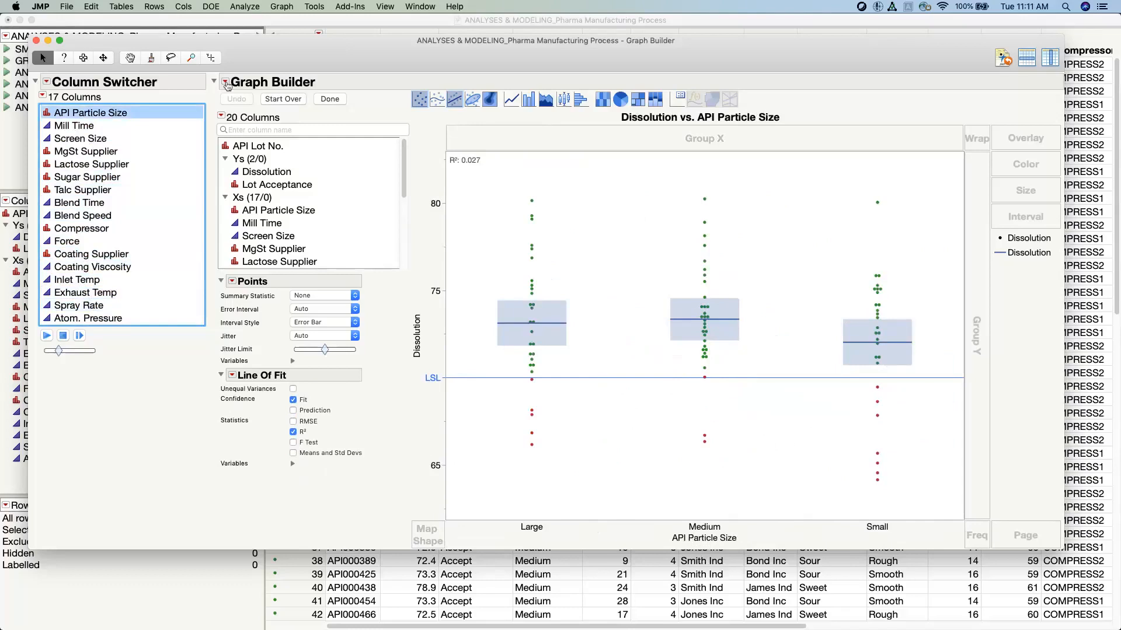
Save the Graph Builder script with its Column Switcher to the data table.
click(227, 86)
mouse_move(292, 319)
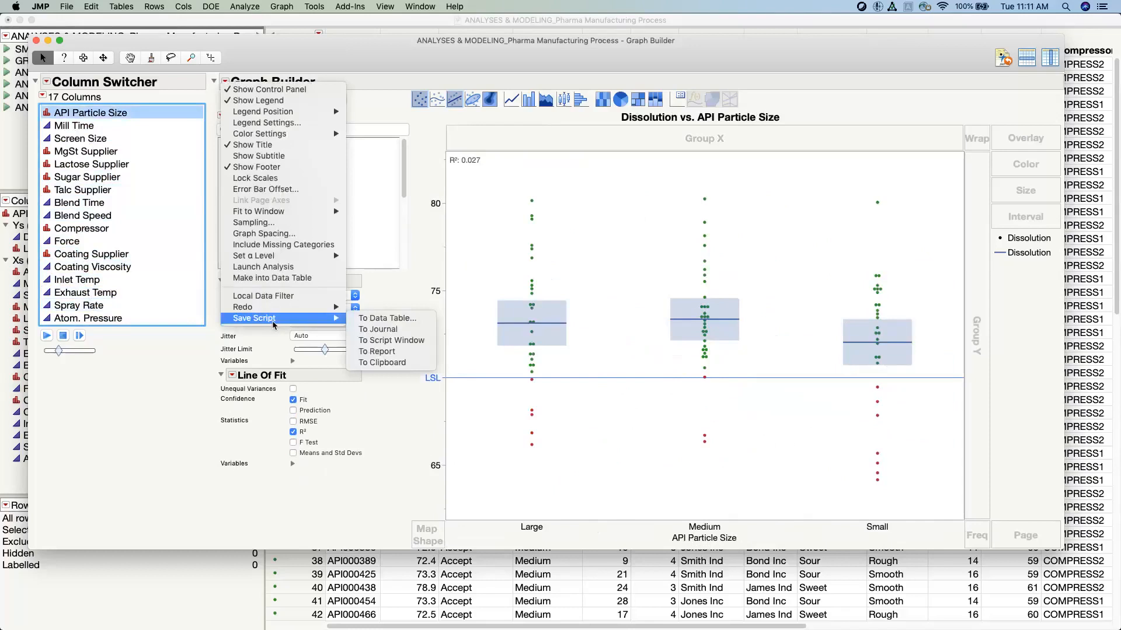
click(388, 318)
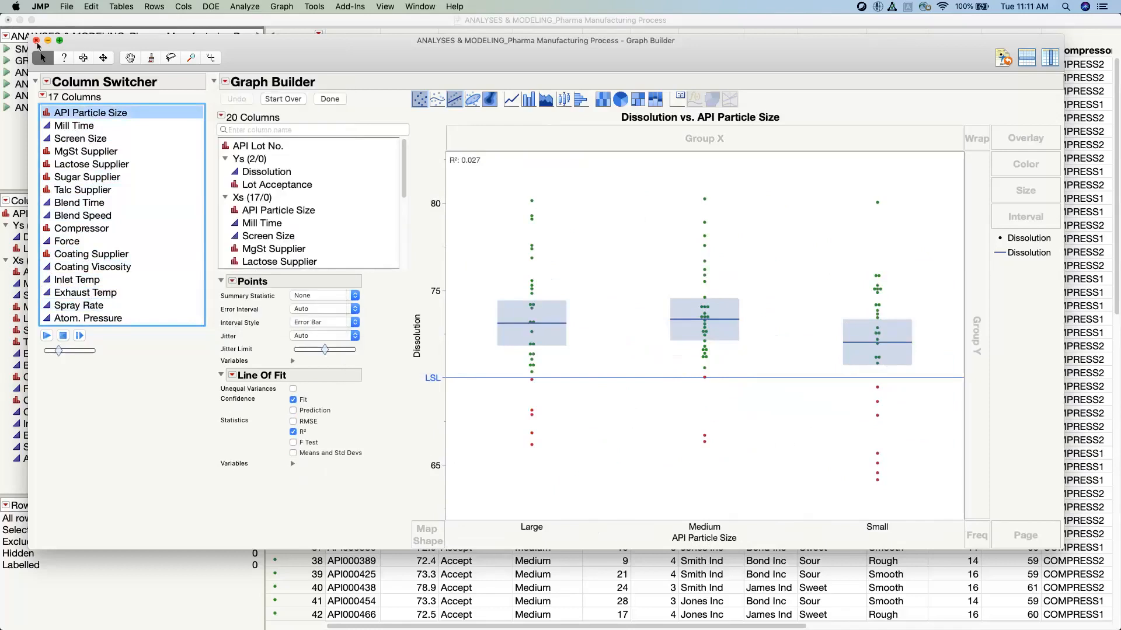
Close the graph, rerun it from the saved script GR_Outcome by Pred Vars_CS to check it, and close it again.
click(36, 40)
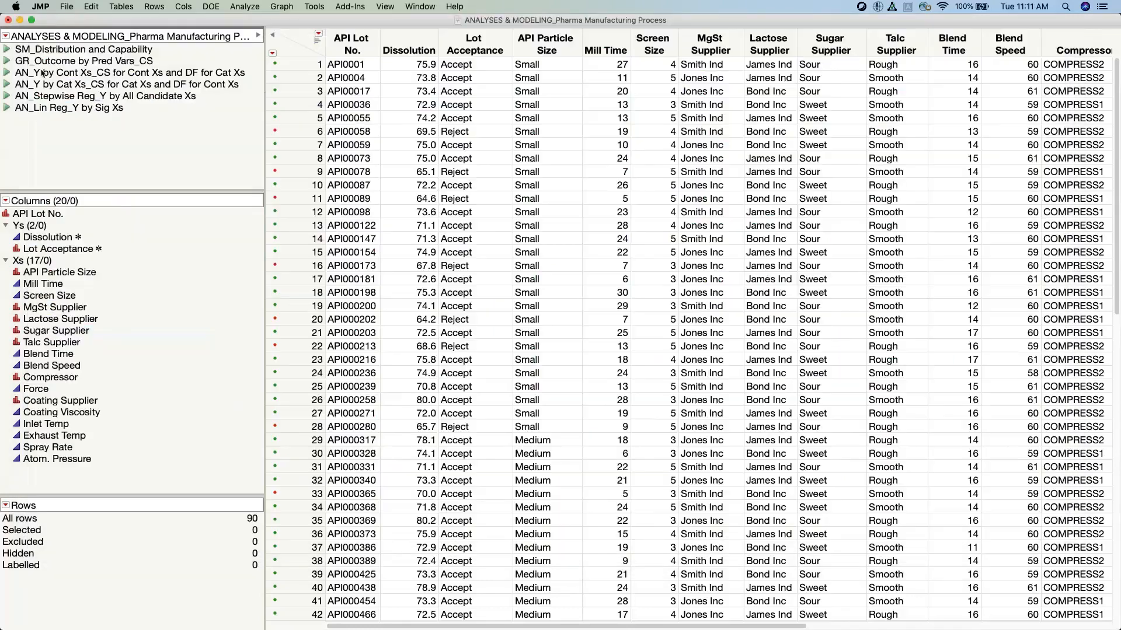
click(7, 62)
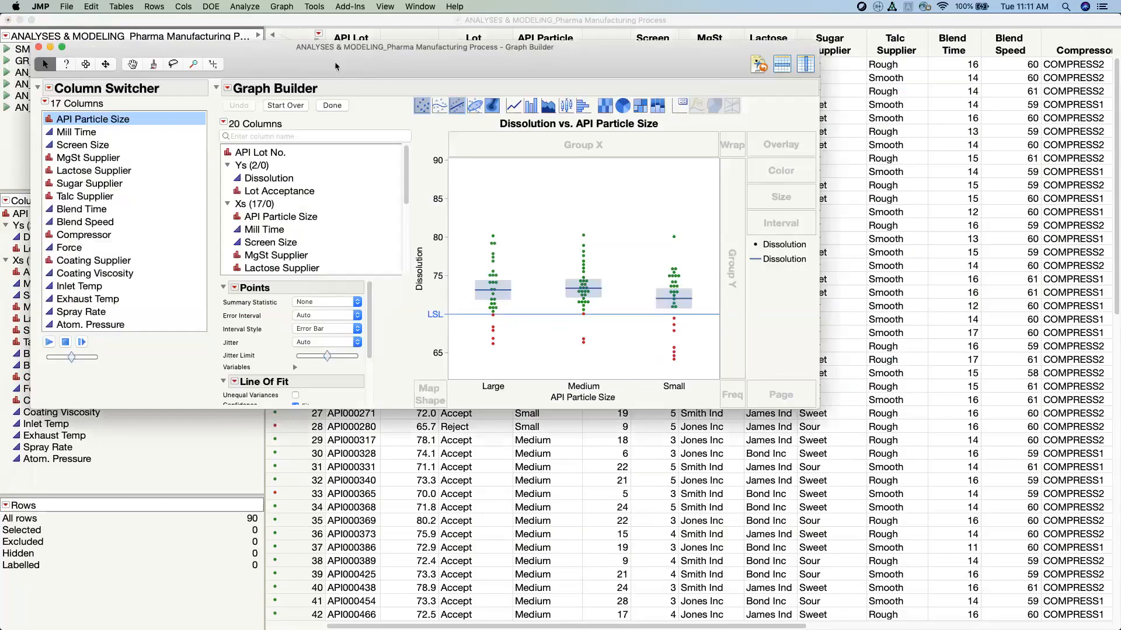
click(38, 47)
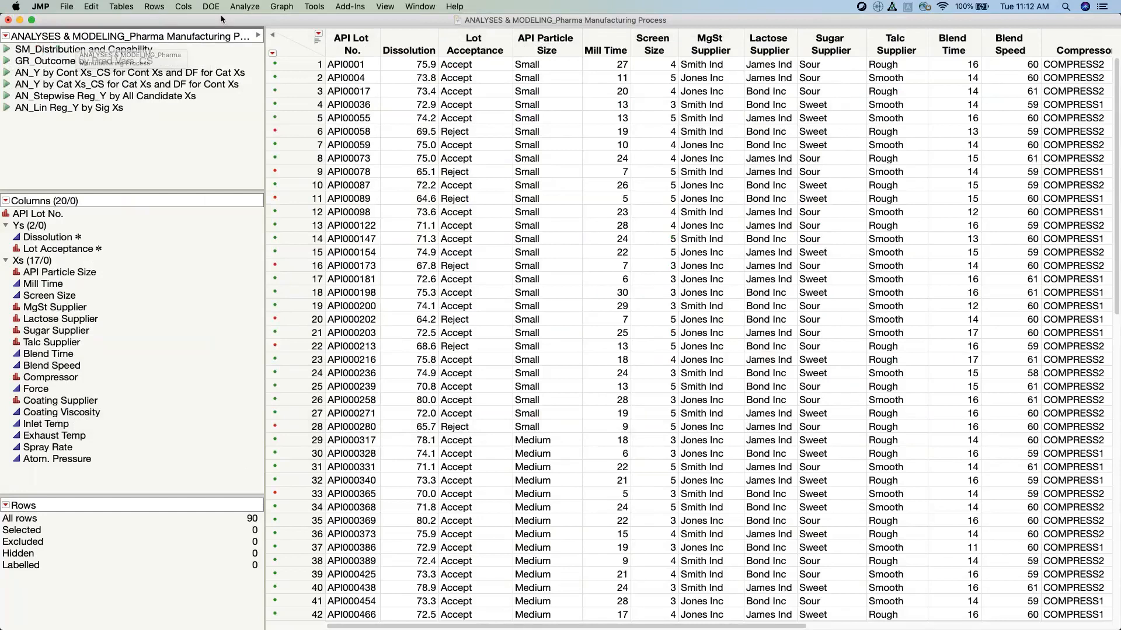
Run Fit Y by X with Dissolution as the Y response and API Particle Size as the X factor.
click(254, 8)
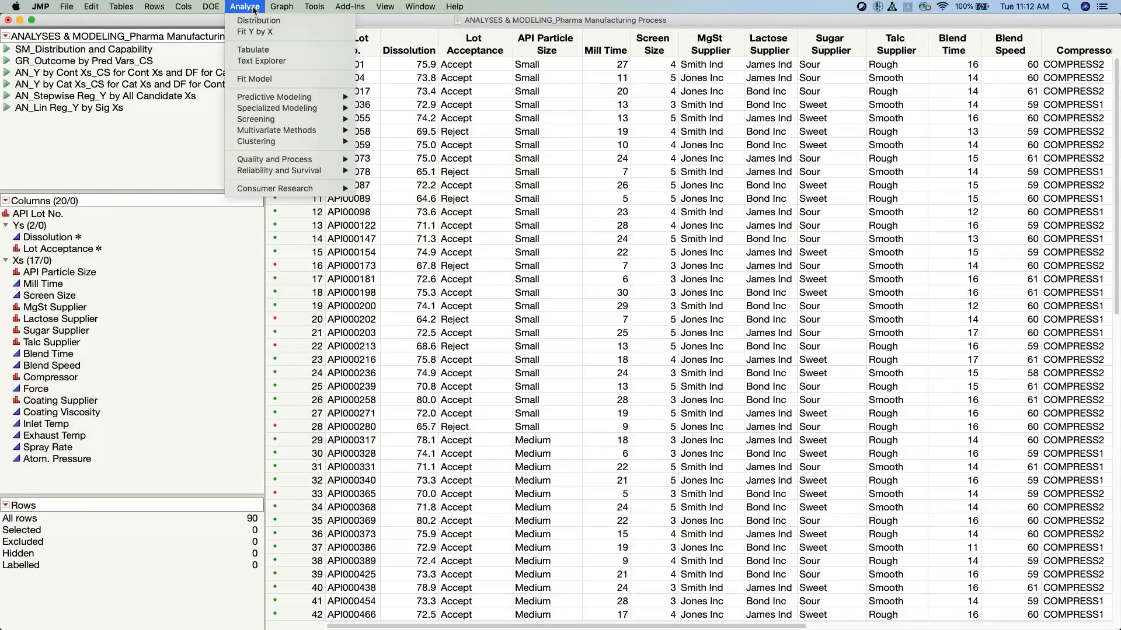
click(324, 36)
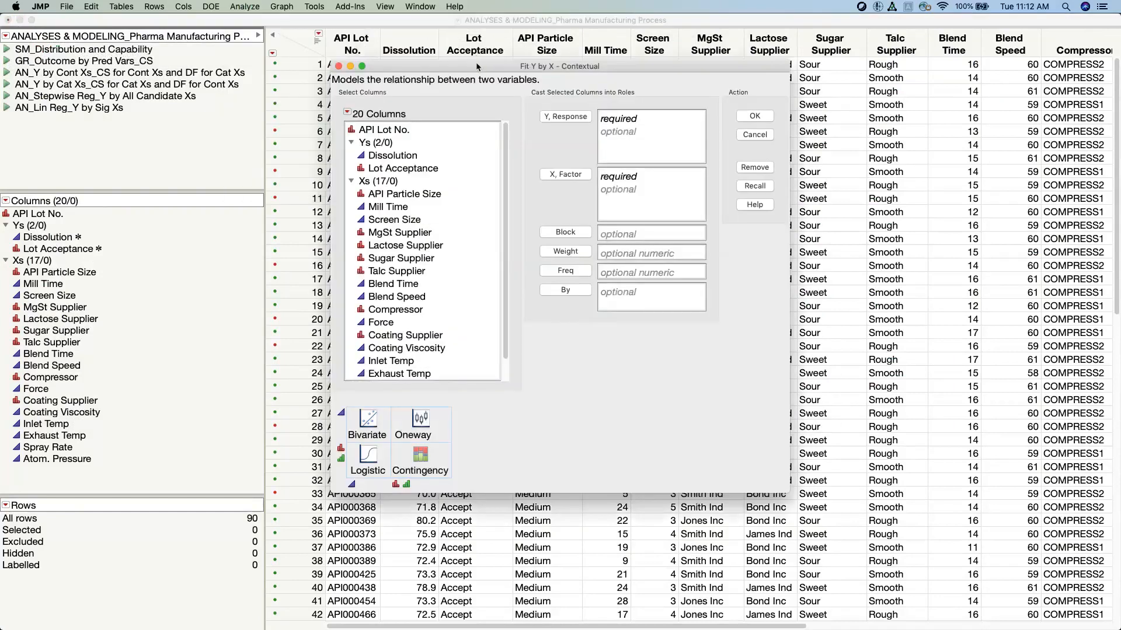
drag(477, 65, 410, 59)
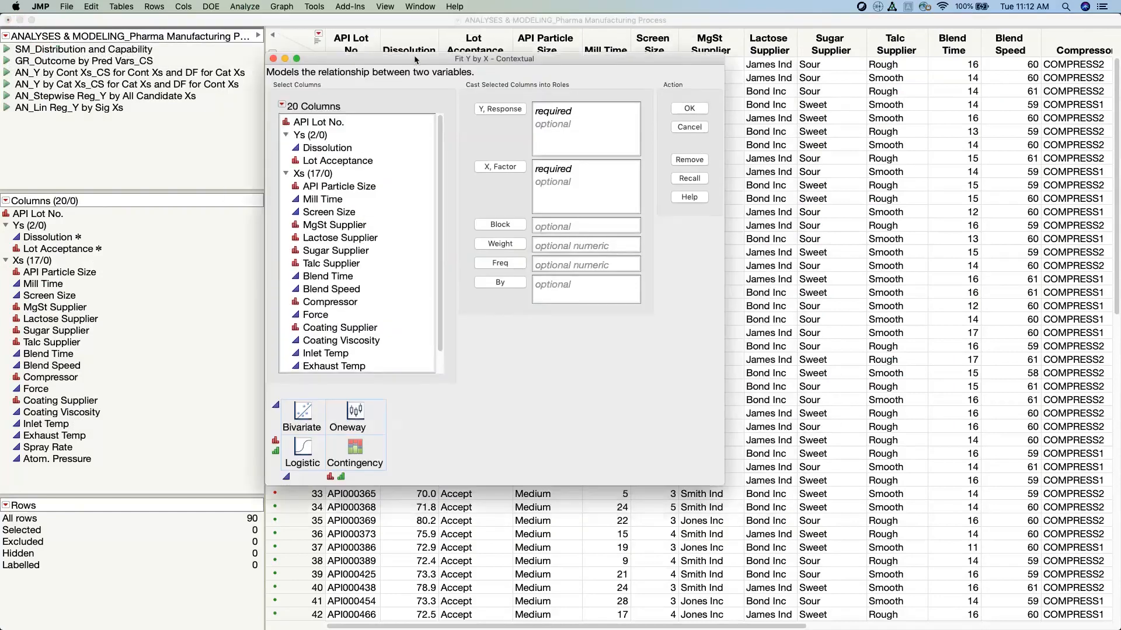
click(317, 149)
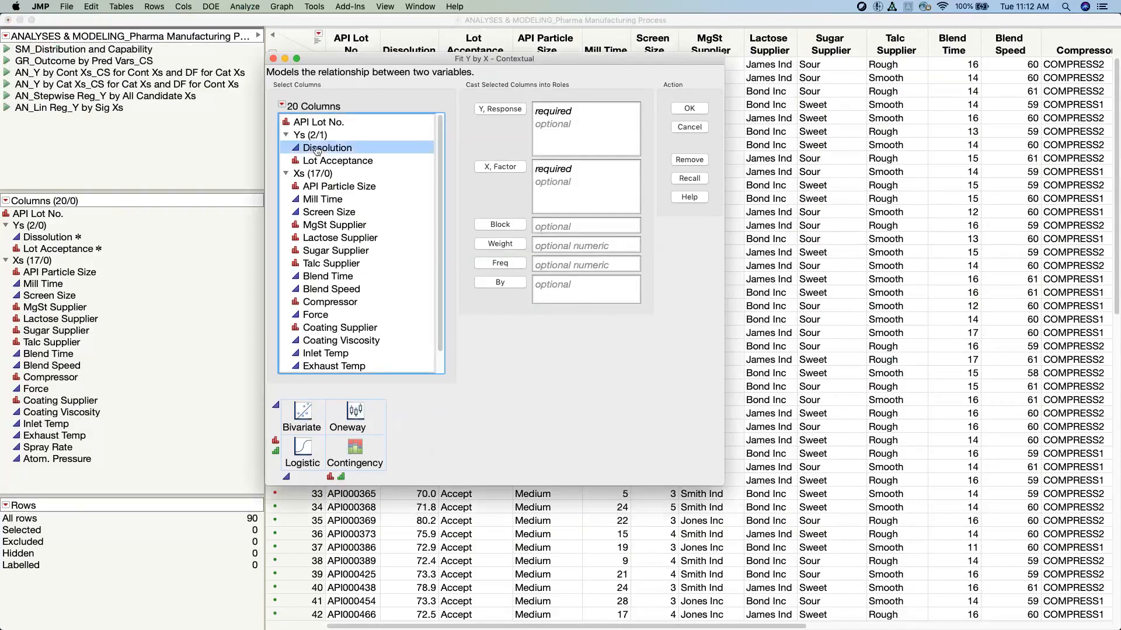
click(512, 111)
click(287, 136)
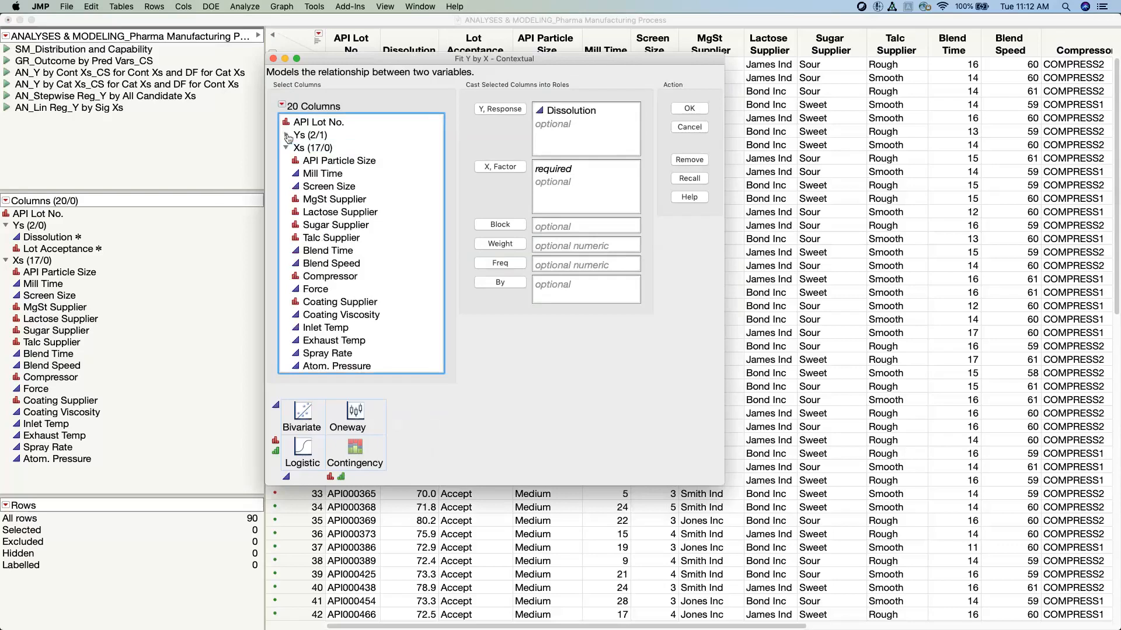
click(304, 150)
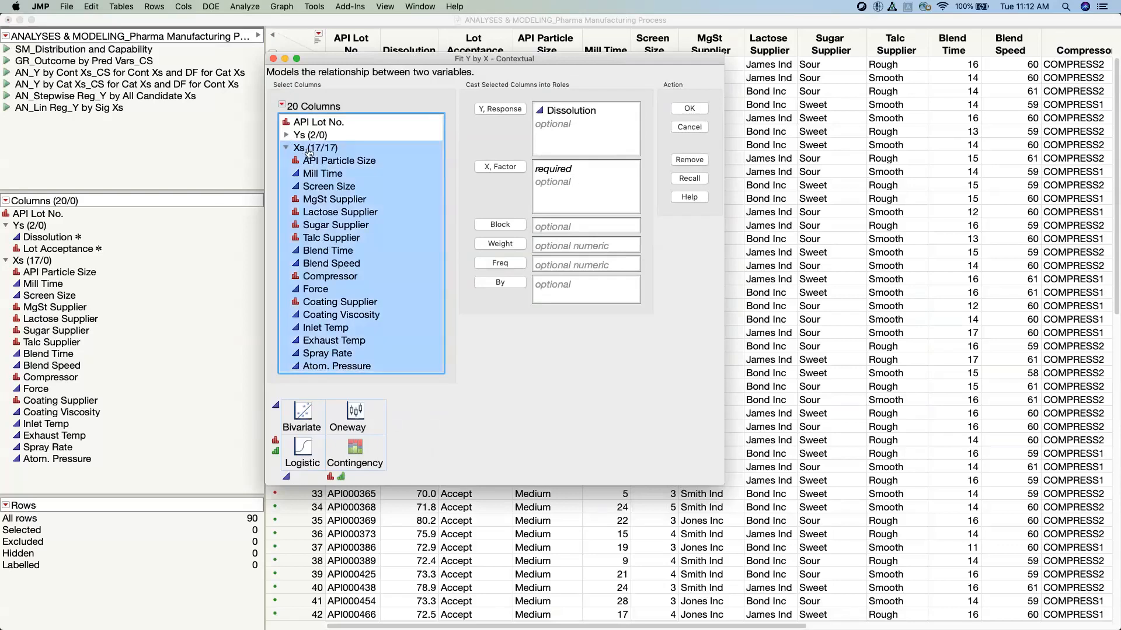
click(330, 161)
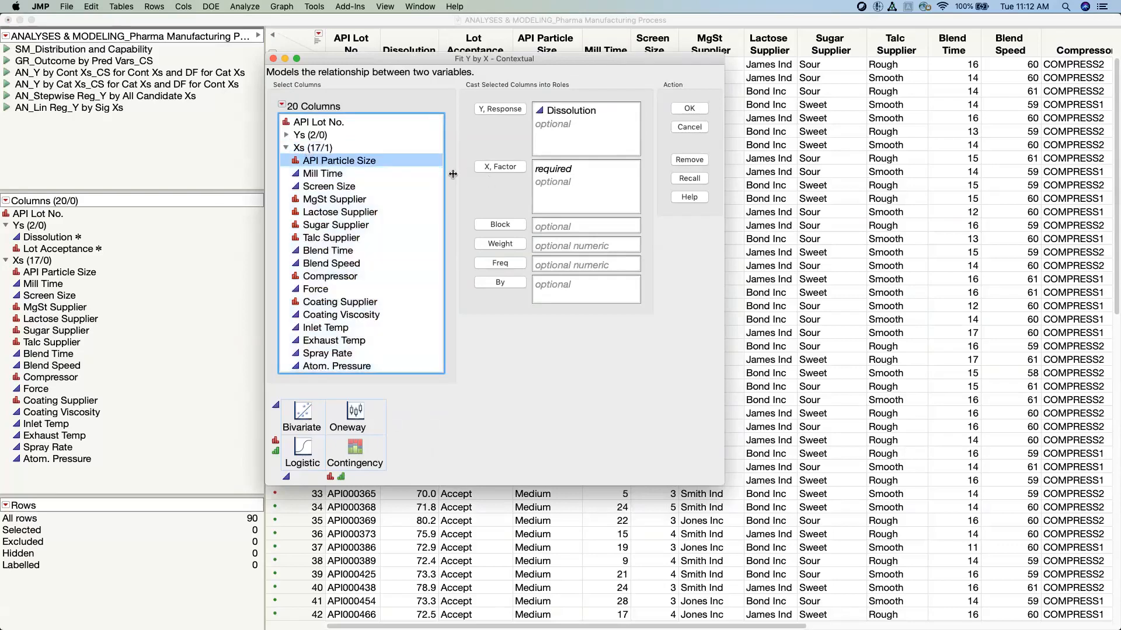
click(489, 169)
click(695, 111)
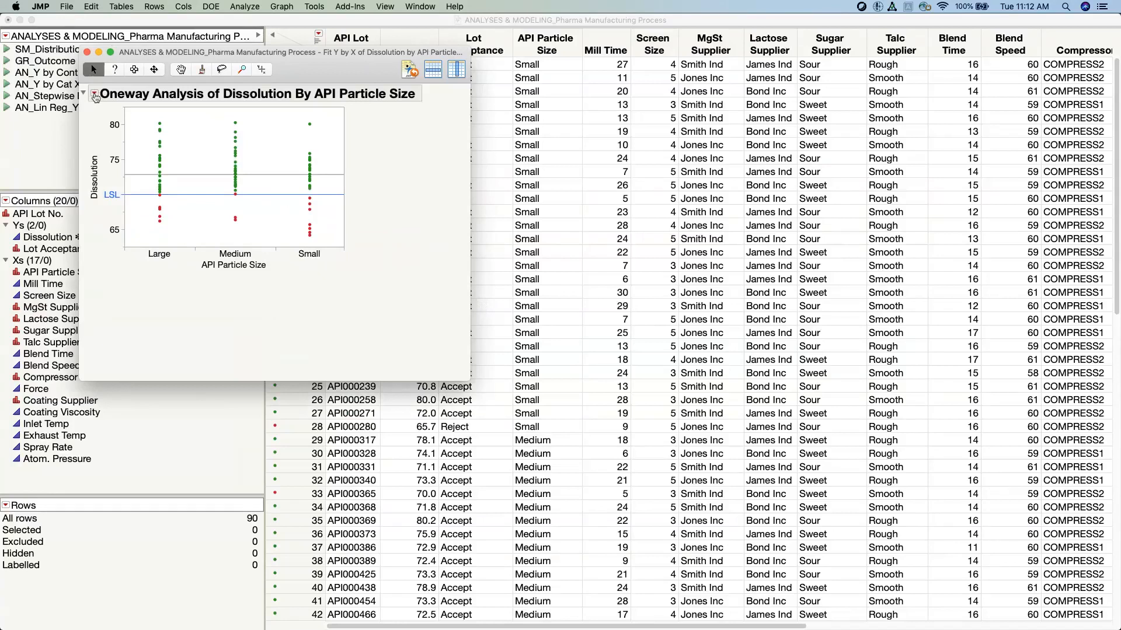
Add the Means/Anova analysis to the Oneway report of Dissolution by API Particle Size.
click(94, 95)
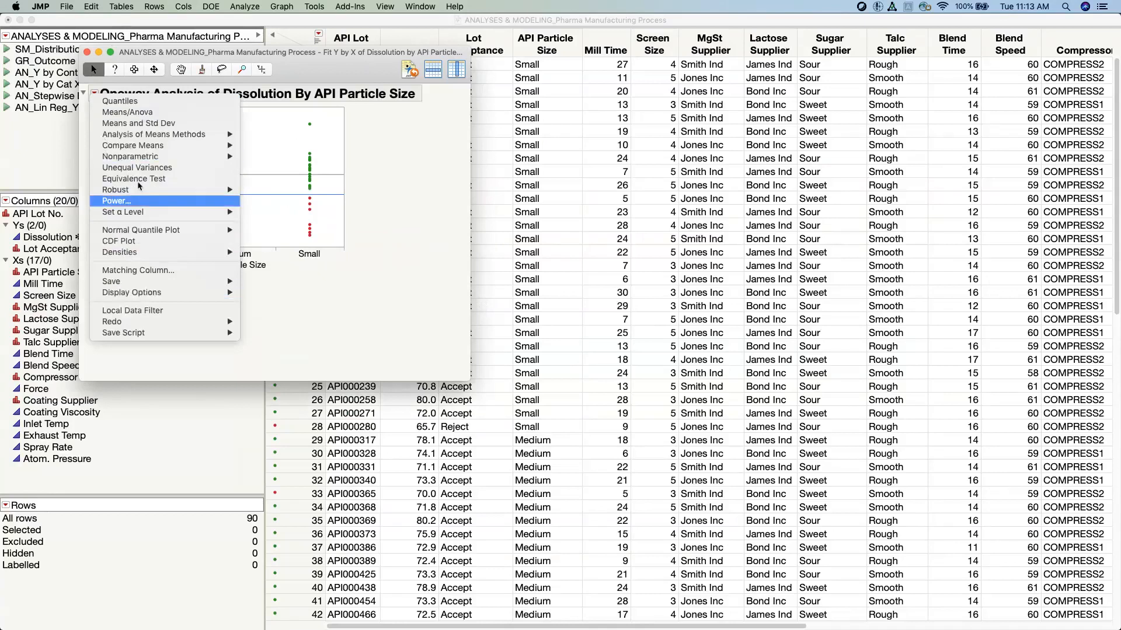
mouse_move(137, 158)
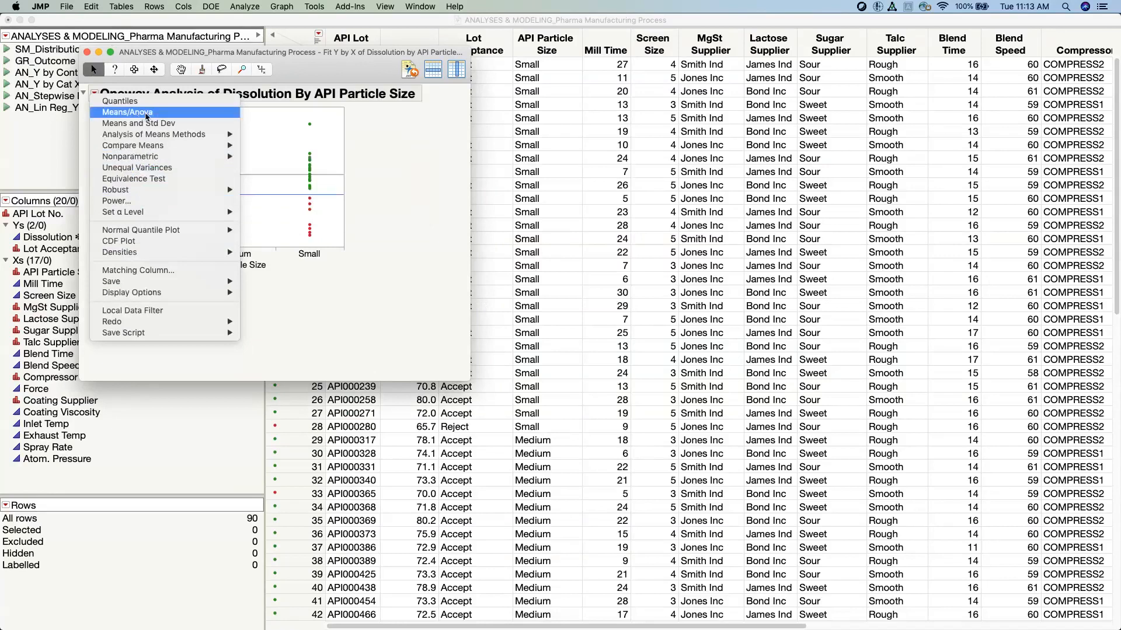
click(129, 112)
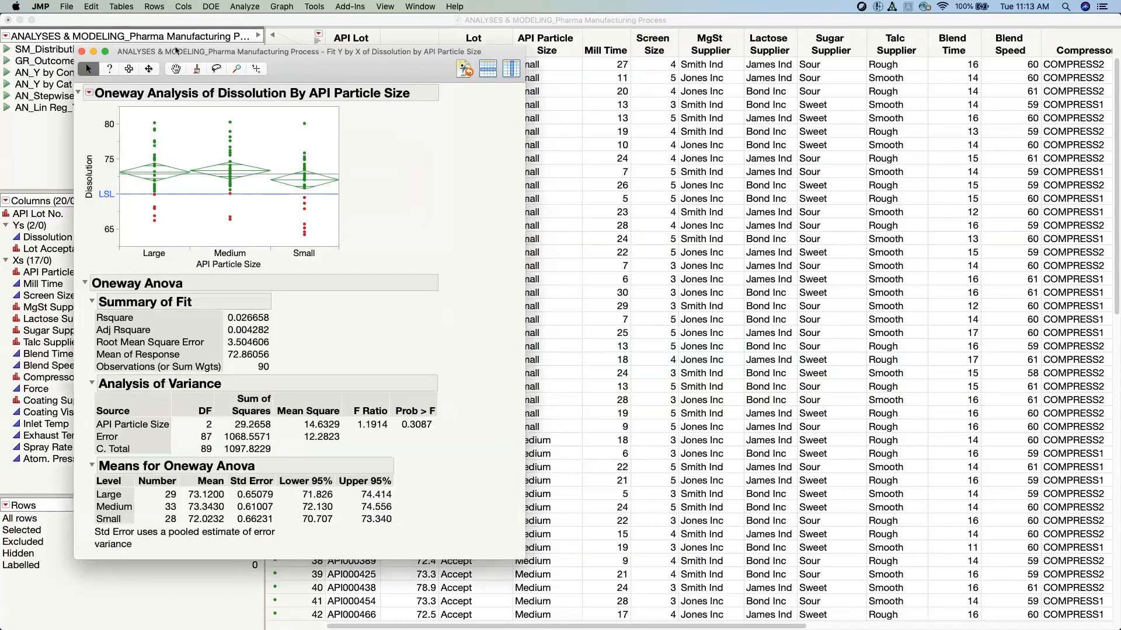
drag(177, 58, 112, 50)
mouse_move(17, 257)
mouse_down()
mouse_move(24, 461)
mouse_move(73, 541)
mouse_move(325, 532)
mouse_move(374, 299)
mouse_move(22, 261)
mouse_up()
key(Escape)
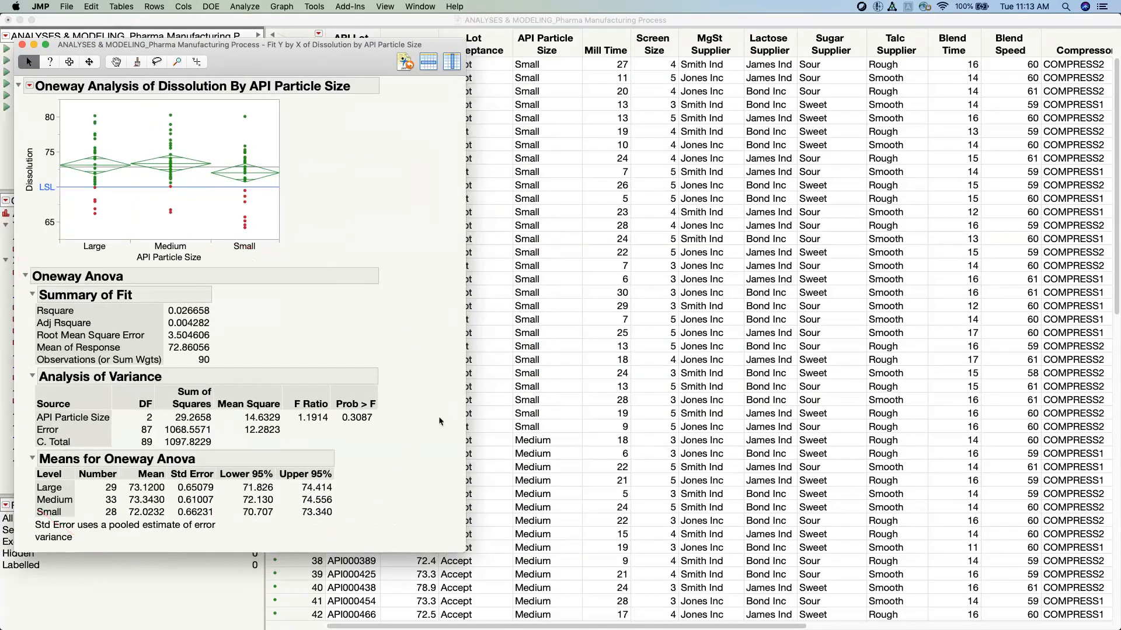
Compare the means of each pair with Student's t, and enlarge the report window to review the comparisons.
click(30, 85)
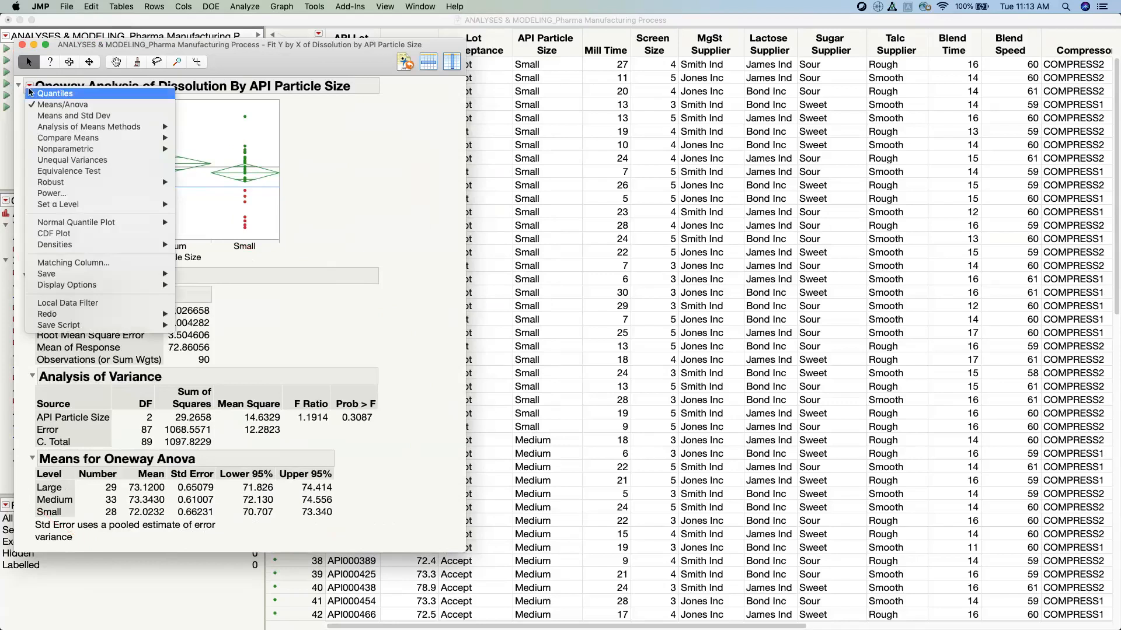
mouse_move(65, 140)
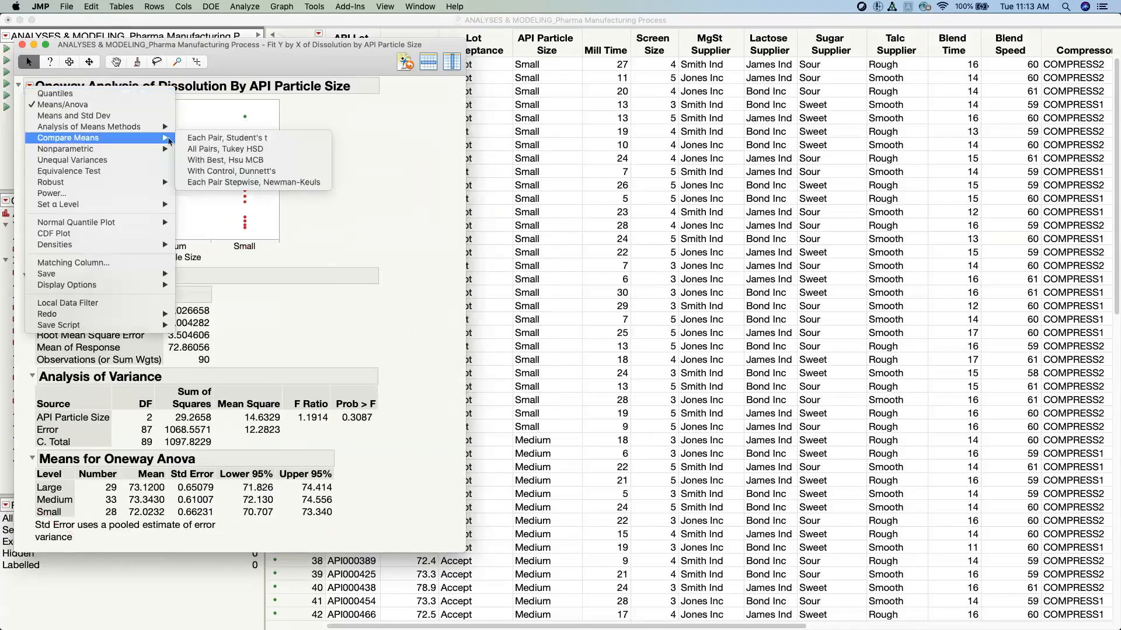
click(229, 140)
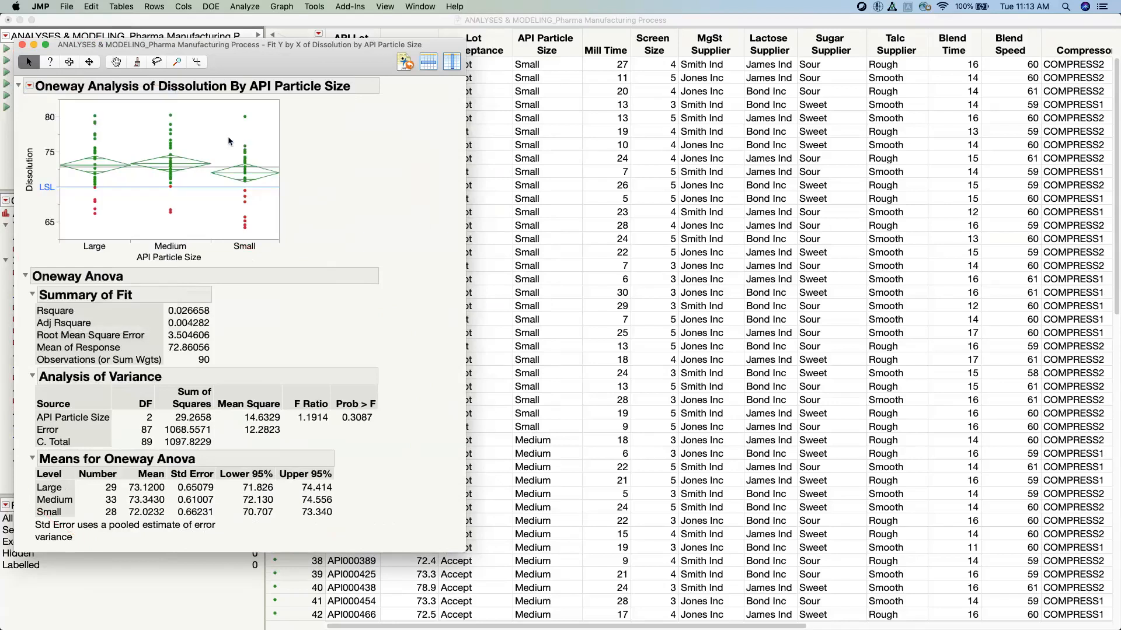
drag(463, 550, 491, 572)
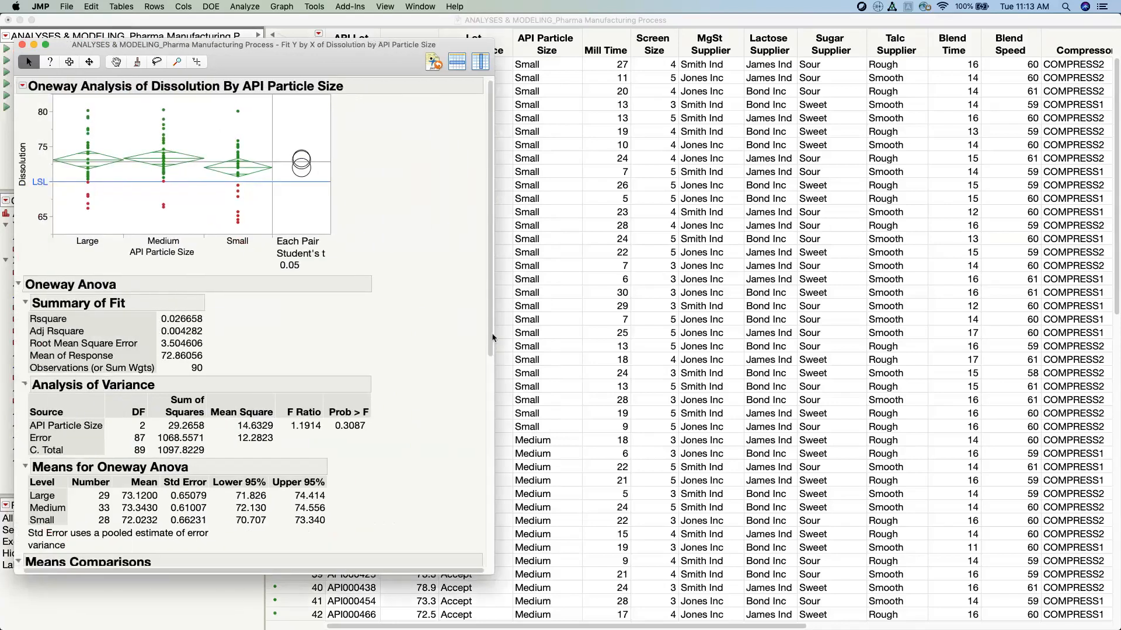
drag(491, 349, 489, 573)
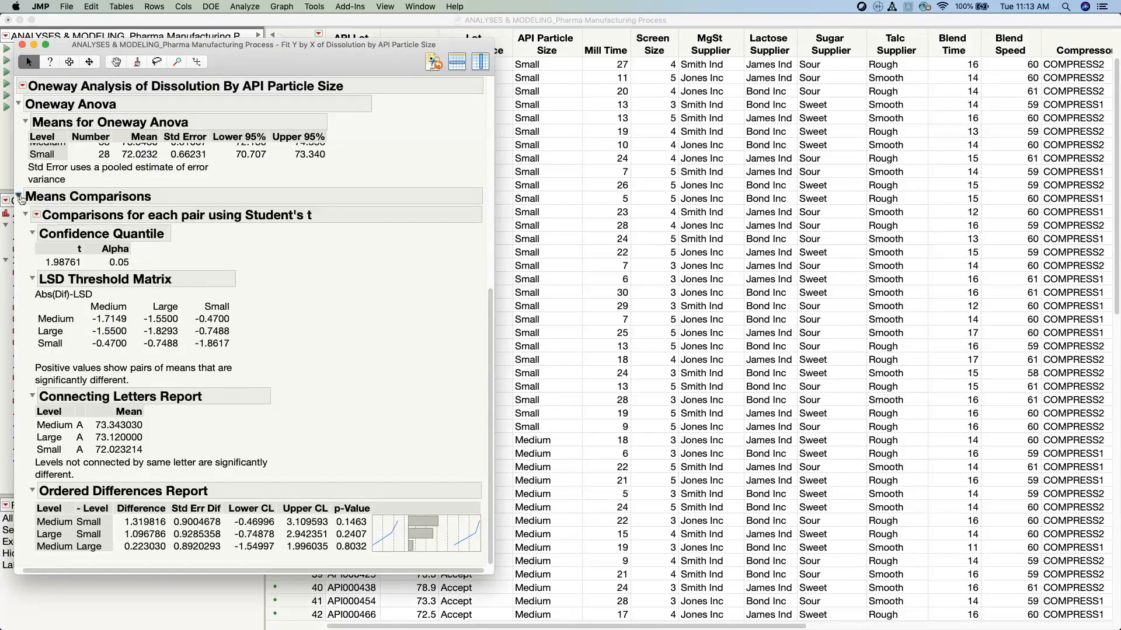
Collapse Means Comparisons, Summary of Fit and Means for Oneway Anova, keeping the Analysis of Variance table expanded.
click(19, 197)
click(33, 308)
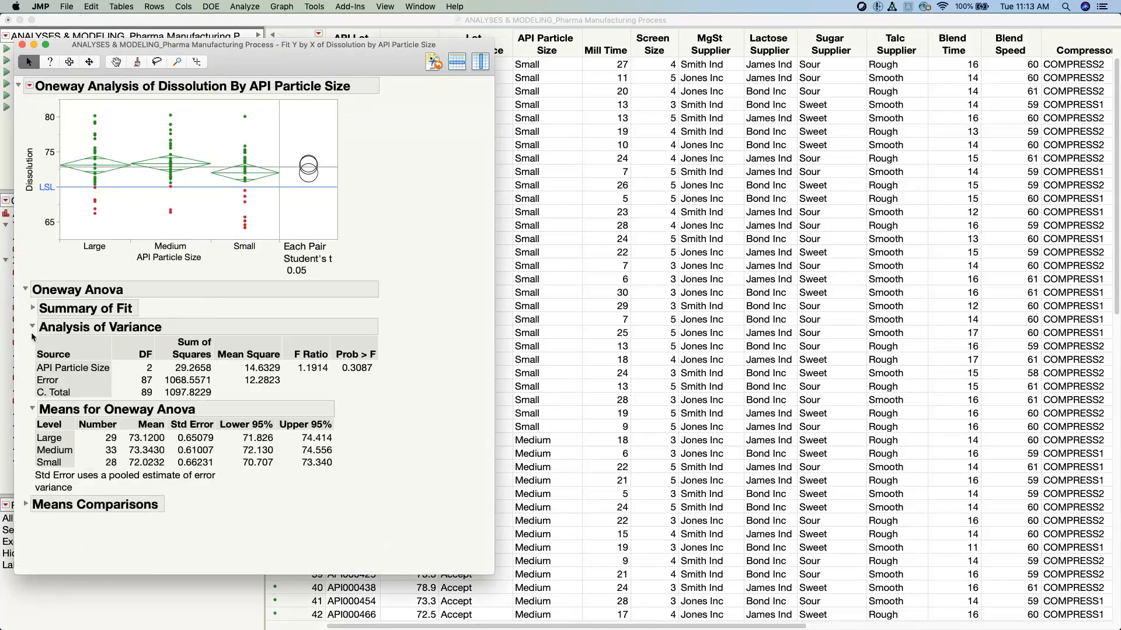
click(33, 327)
click(32, 345)
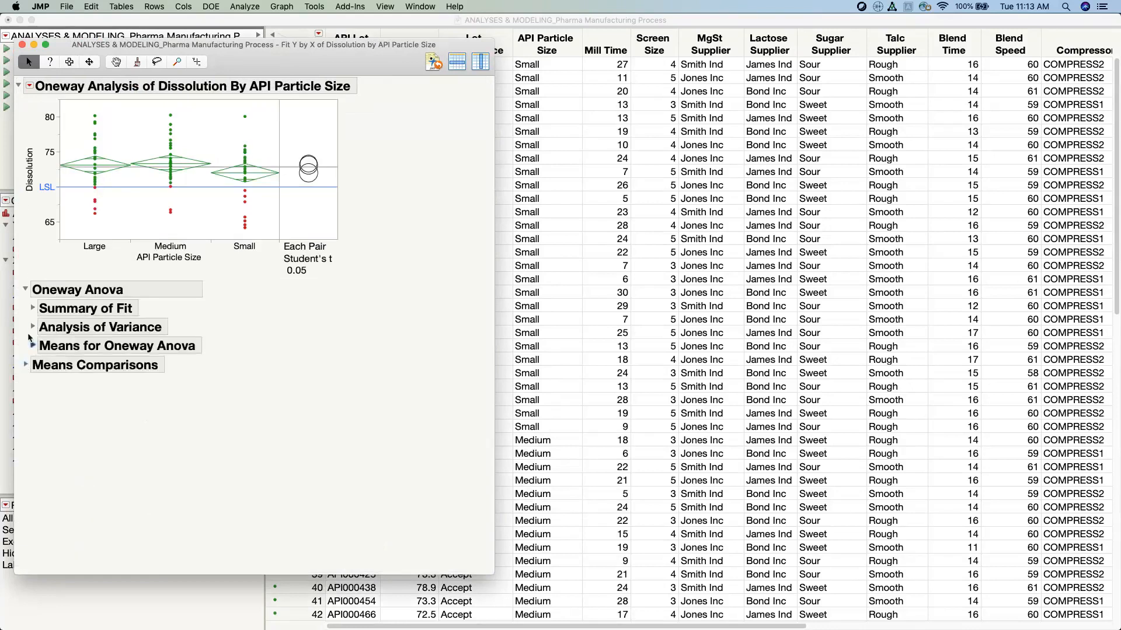
click(33, 327)
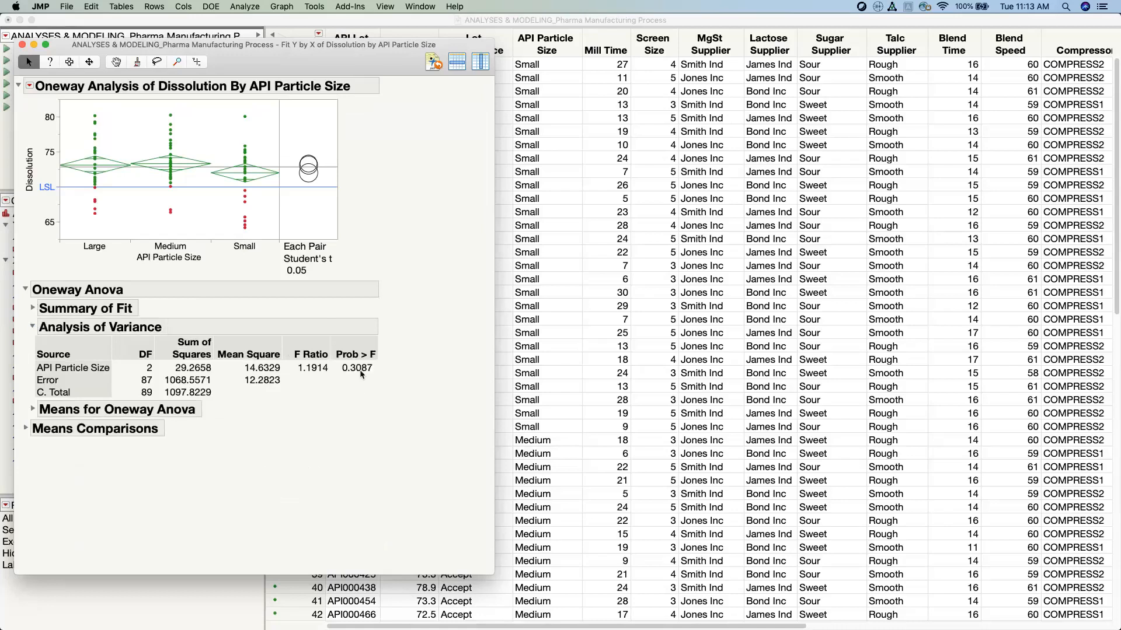
drag(343, 72, 348, 66)
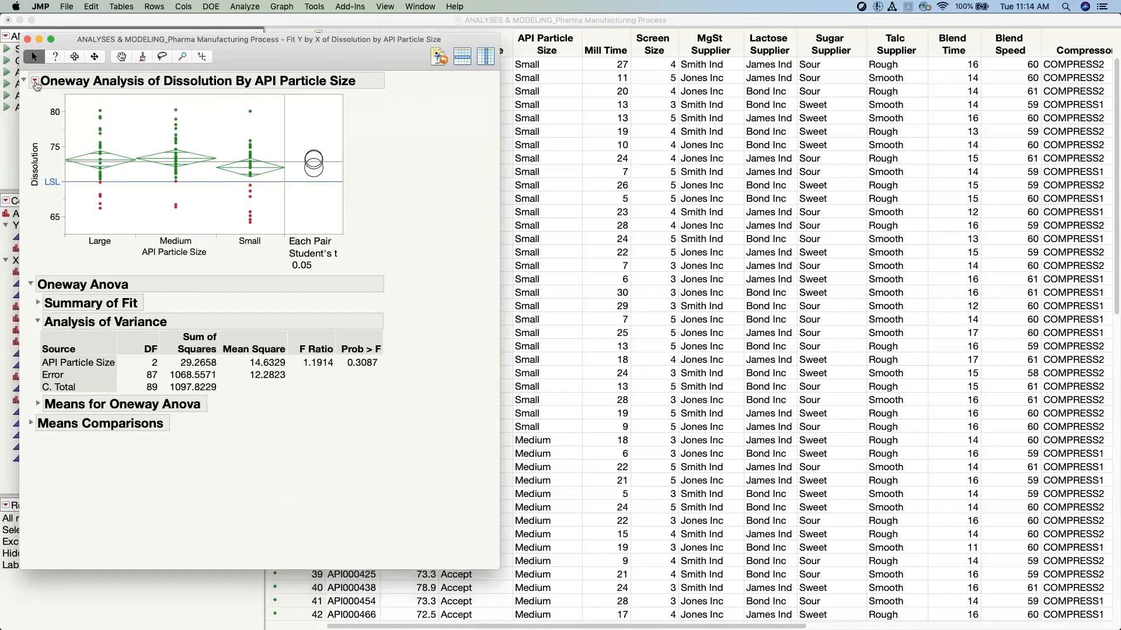
Add a Column Switcher for API Particle Size with MgSt, Lactose, Sugar and Talc Supplier, Compressor and Coating Supplier, and widen the report window.
click(35, 82)
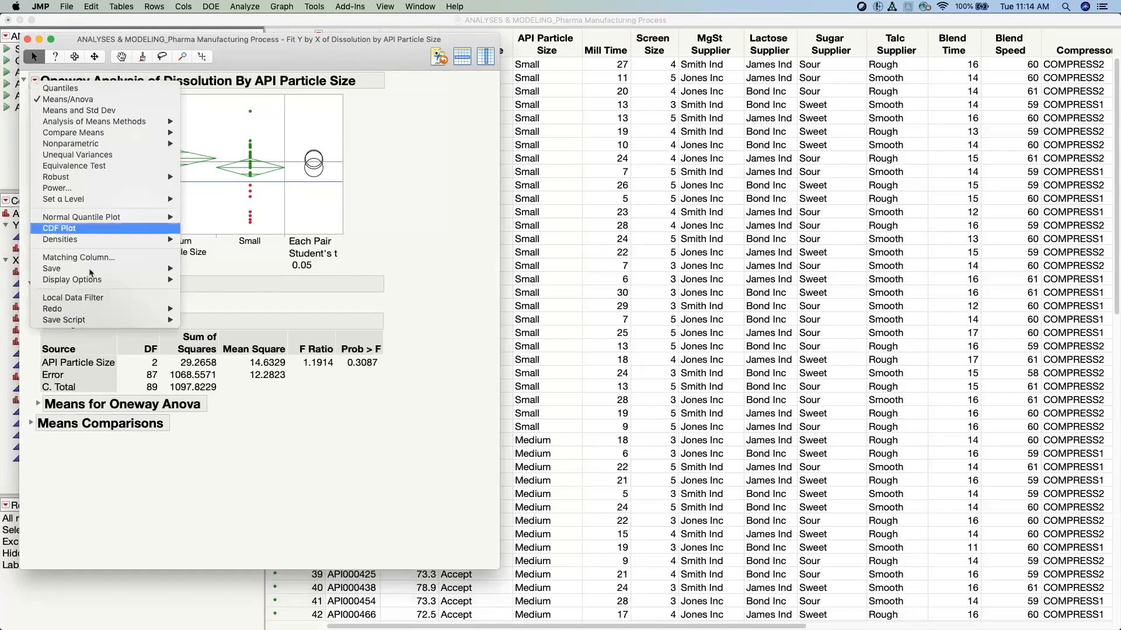
mouse_move(116, 312)
click(224, 308)
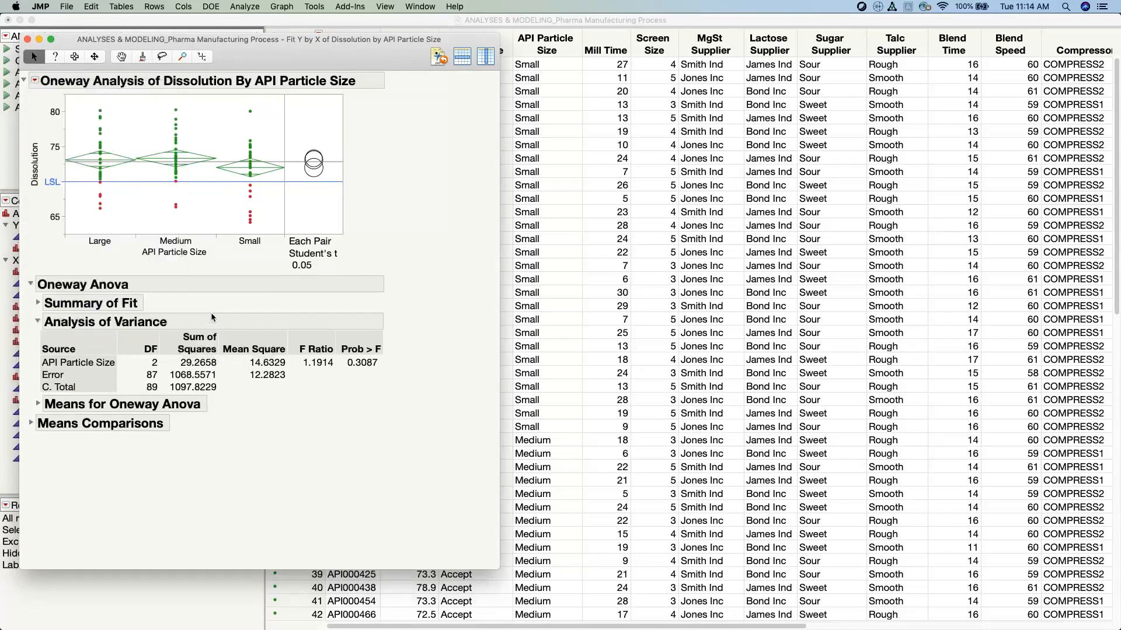
click(247, 319)
click(297, 335)
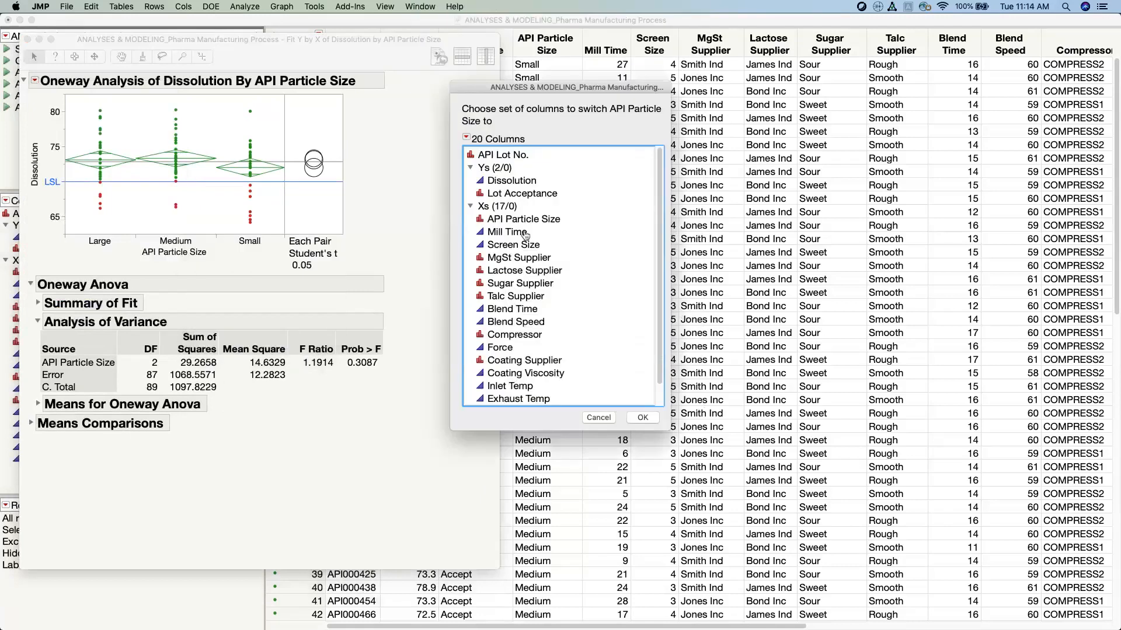
click(521, 221)
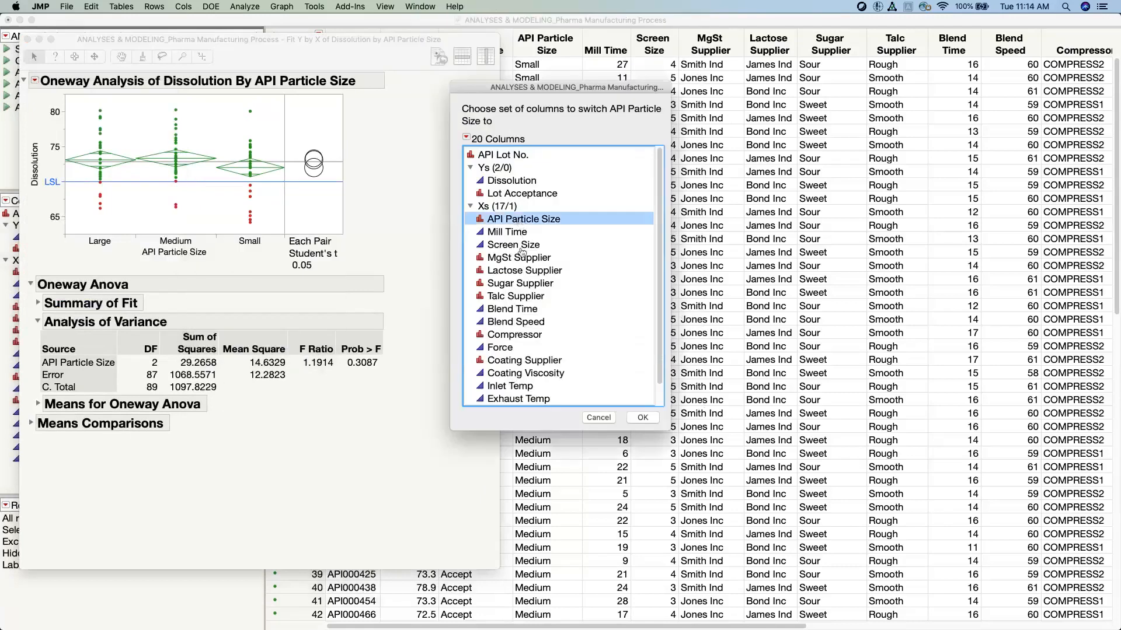
super+click(520, 257)
super+click(523, 271)
super+click(521, 283)
super+click(523, 296)
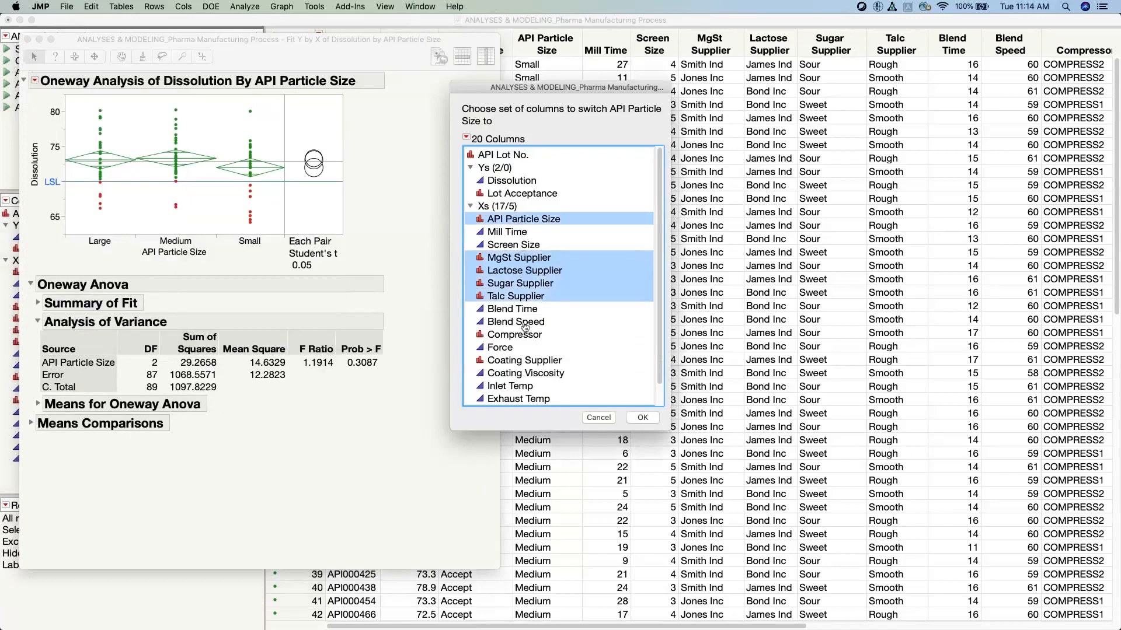
super+click(503, 335)
super+click(517, 360)
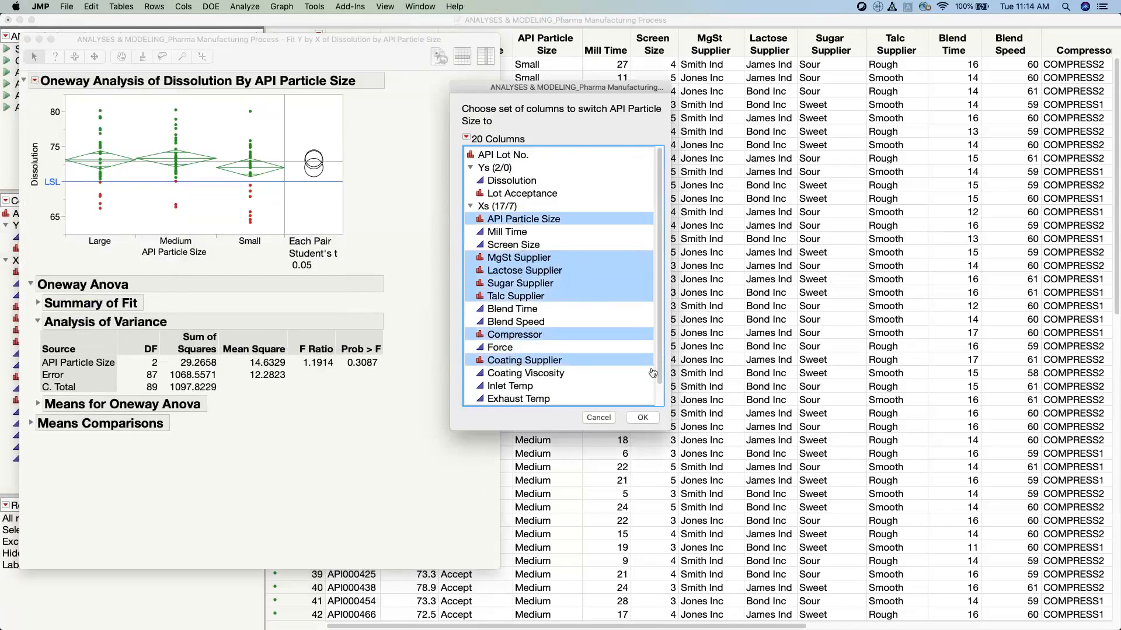
scroll(653, 374, down, 2)
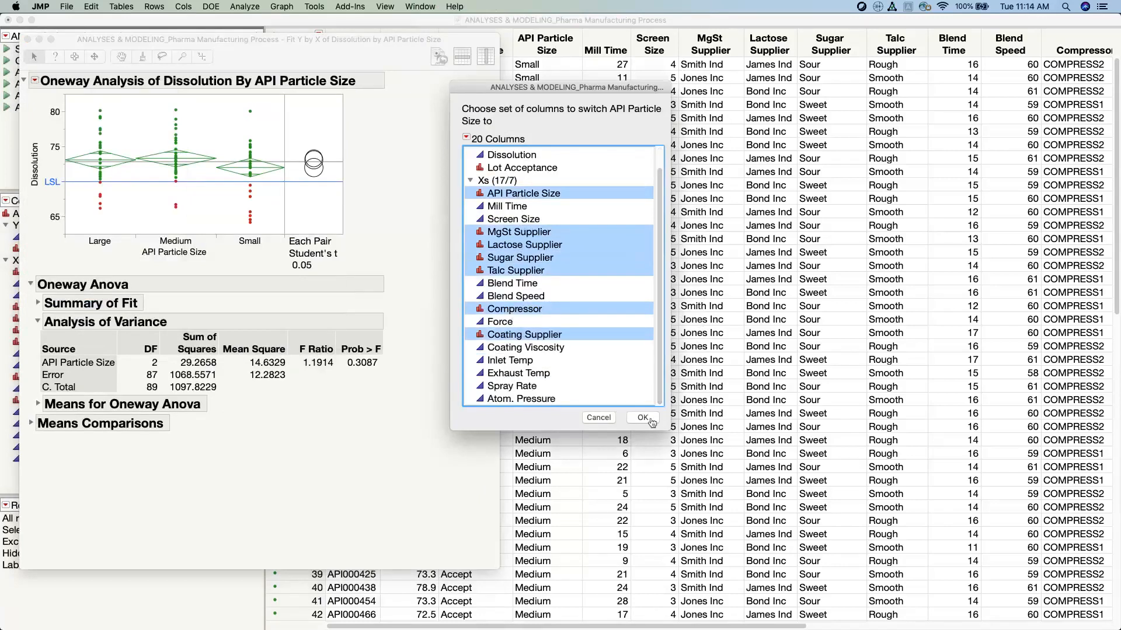
click(642, 418)
drag(501, 227, 567, 222)
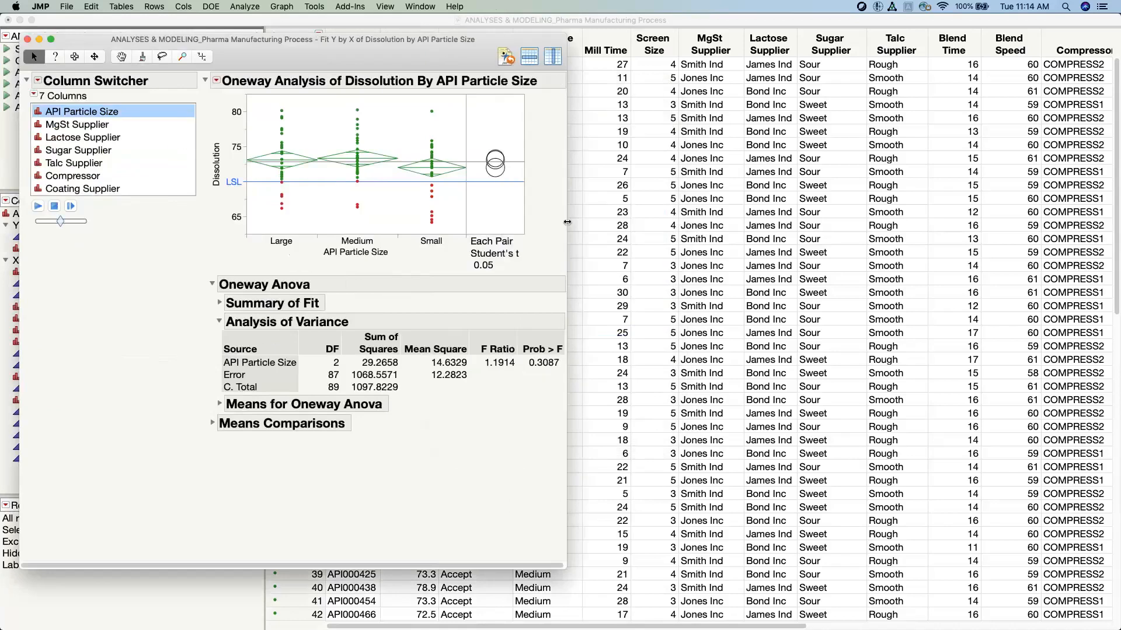
drag(402, 56, 394, 54)
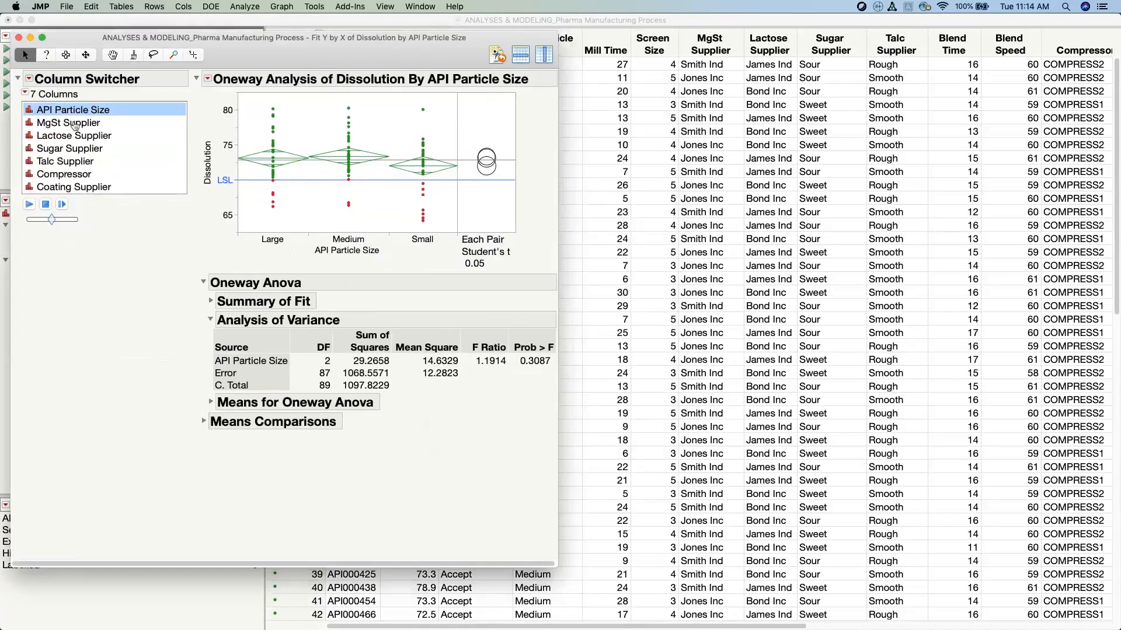
Switch the Oneway report through every factor down to Coating Supplier and back up to API Particle Size, viewing each one's effect on Dissolution.
click(74, 124)
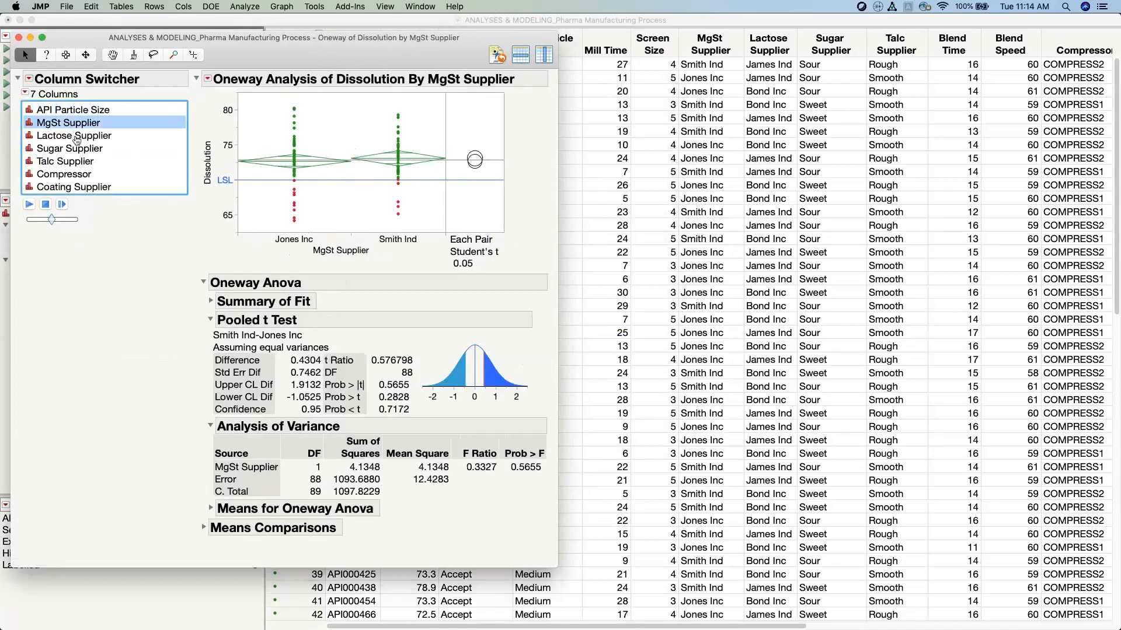
click(73, 138)
click(73, 147)
click(69, 162)
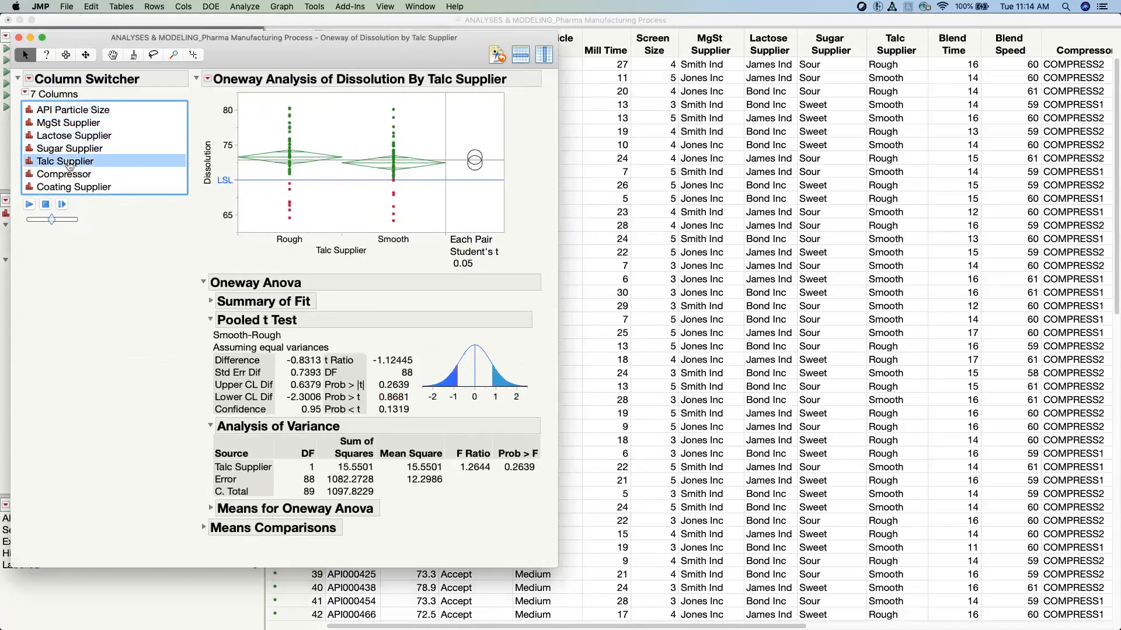
click(70, 174)
click(71, 187)
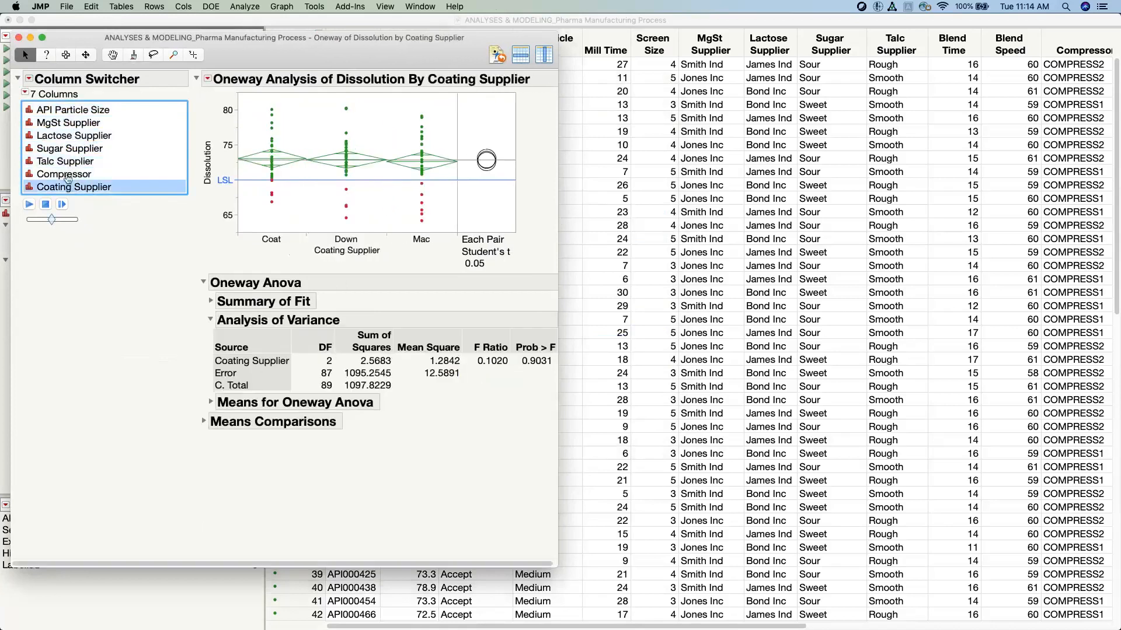
click(70, 174)
click(69, 161)
click(71, 149)
click(75, 124)
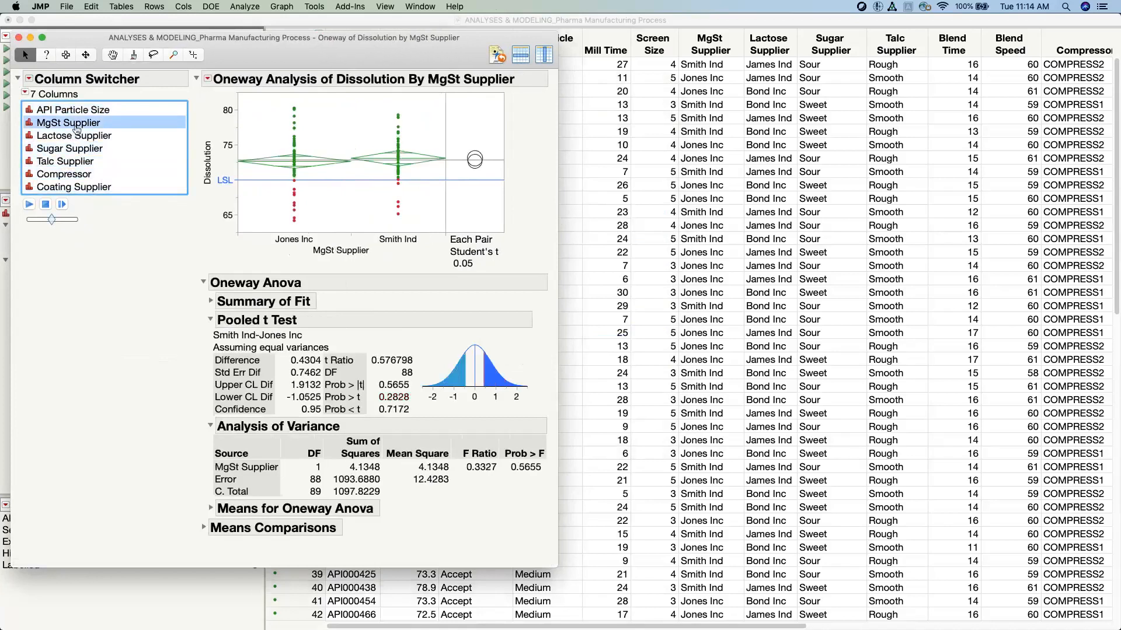
click(77, 111)
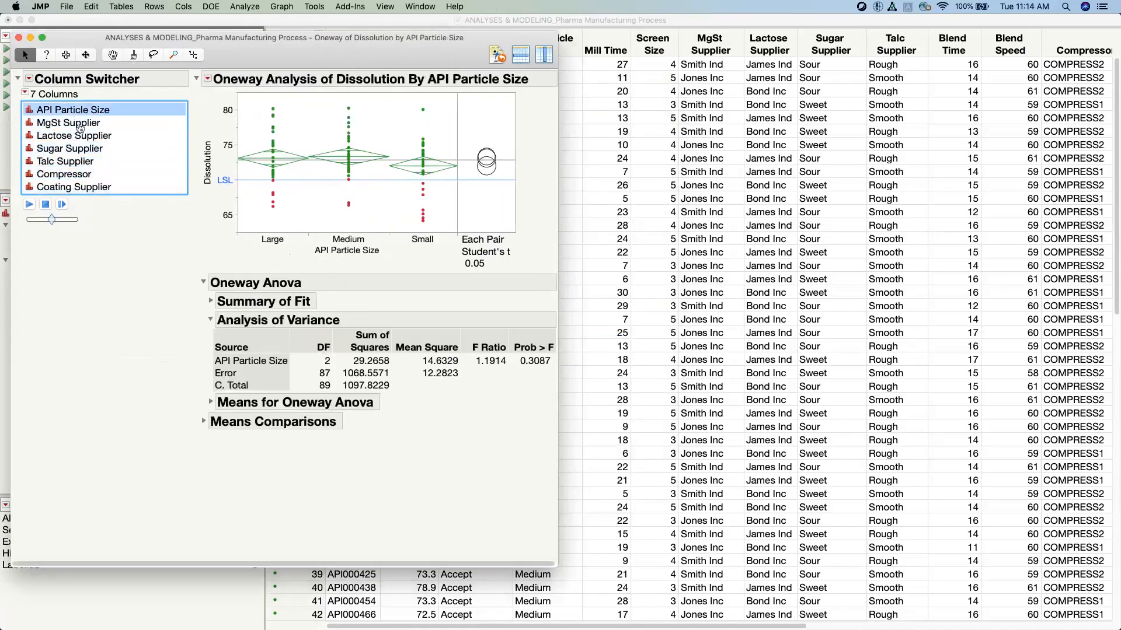
Step through the Oneway reports again from MgSt Supplier to Coating Supplier, examining each factor's Analysis of Variance significance.
click(78, 122)
click(80, 137)
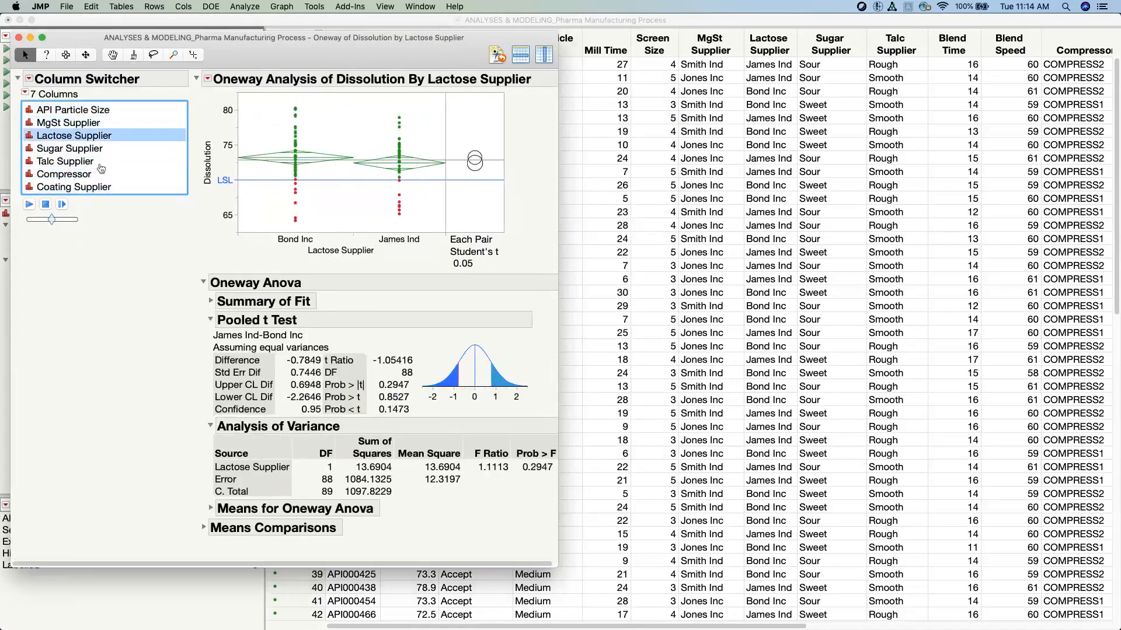
click(88, 149)
click(85, 162)
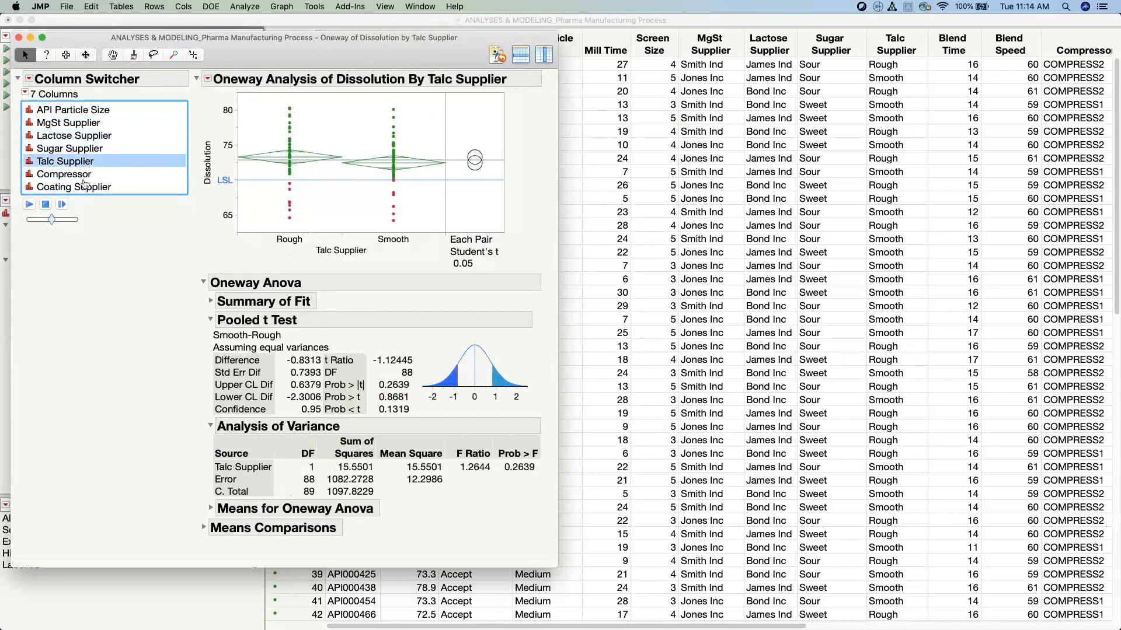
click(83, 174)
click(82, 186)
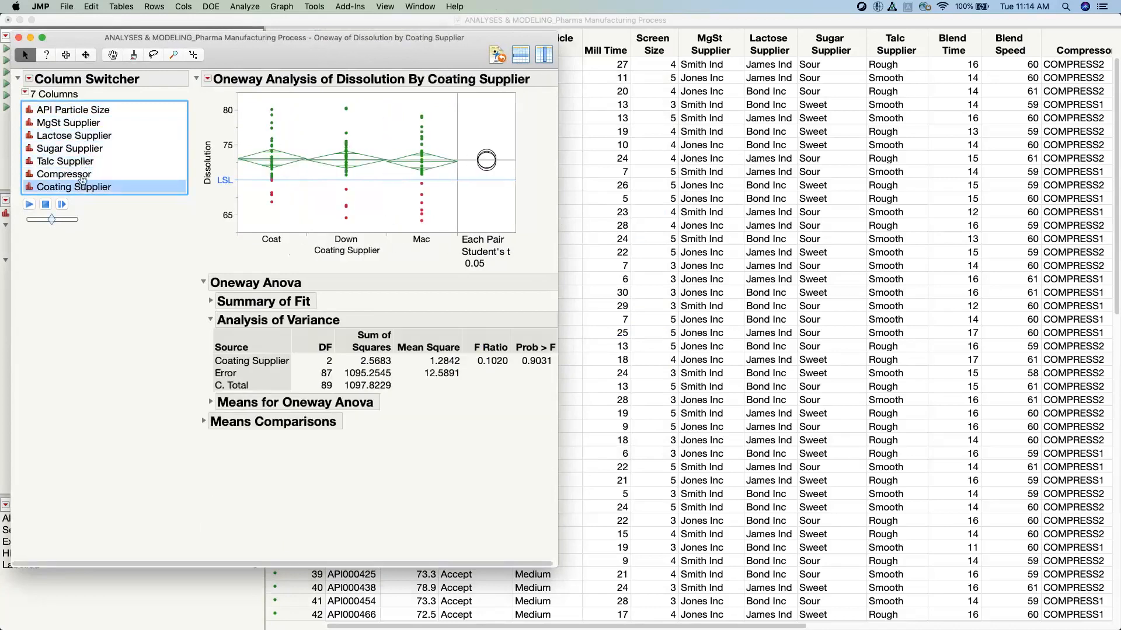
Compare the Prob > F of Sugar Supplier with that of Lactose Supplier, and return the Oneway report to API Particle Size.
click(82, 175)
click(76, 149)
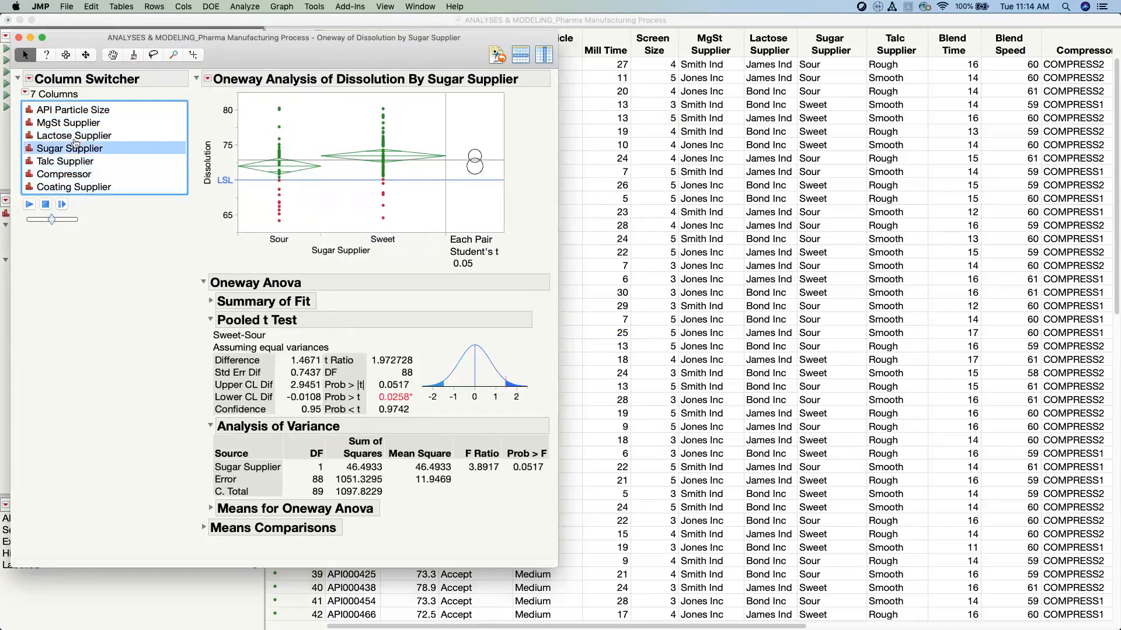
click(75, 136)
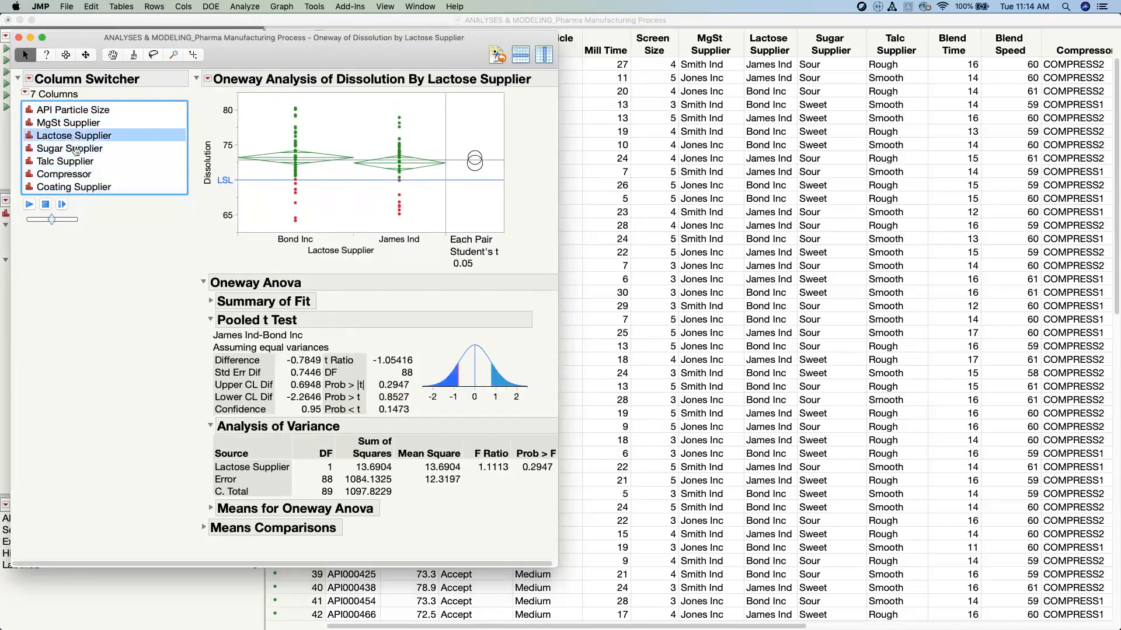
click(76, 149)
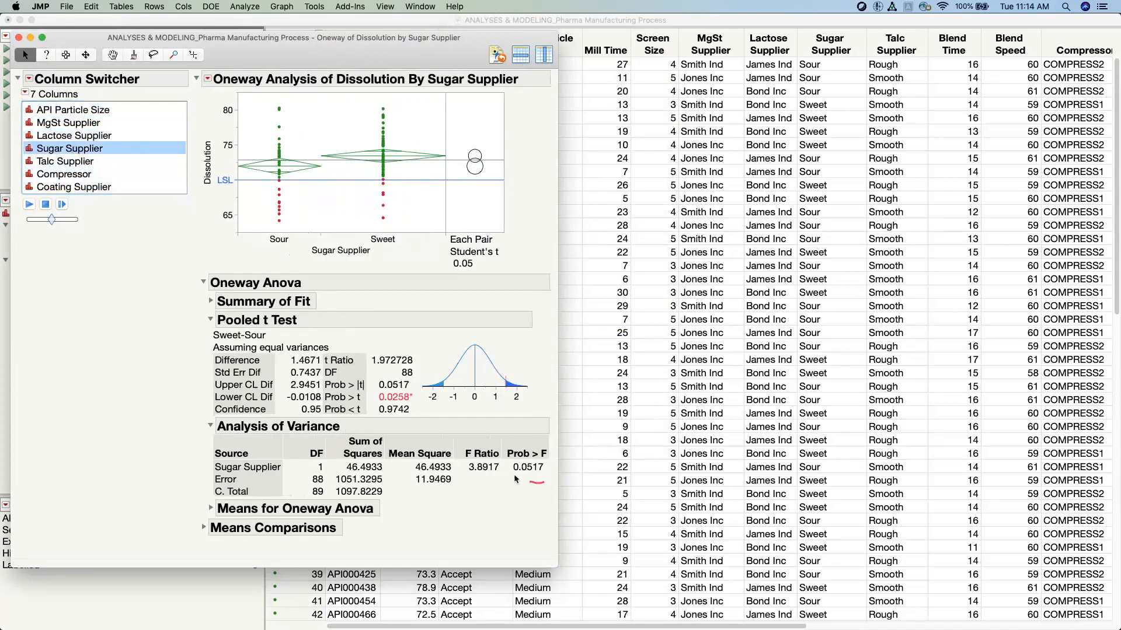
click(79, 135)
key(Up)
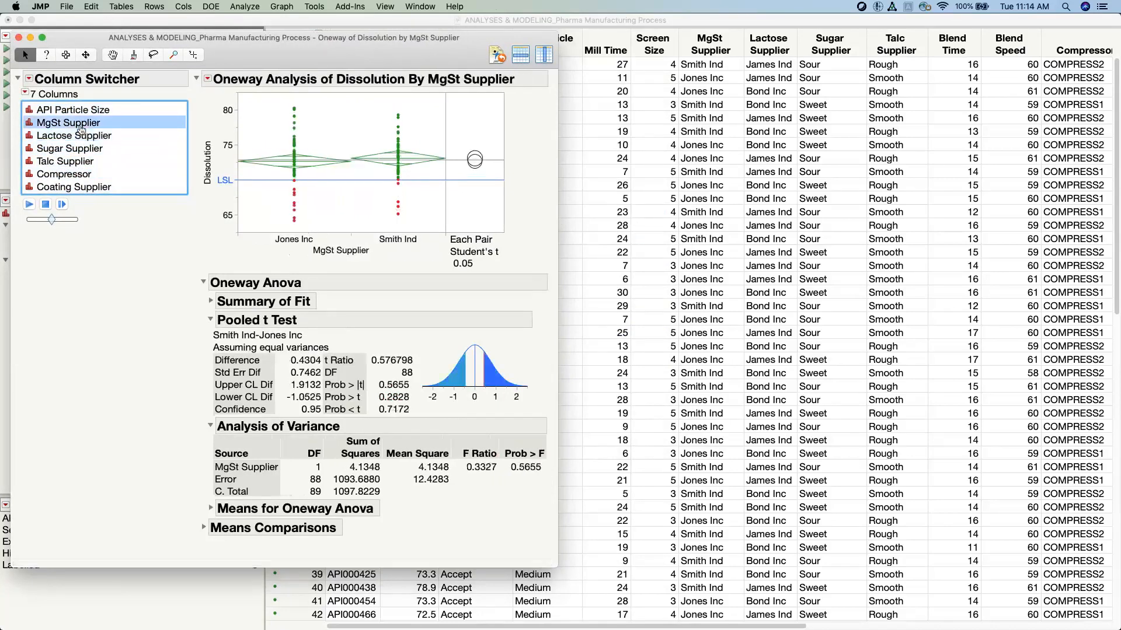
key(Up)
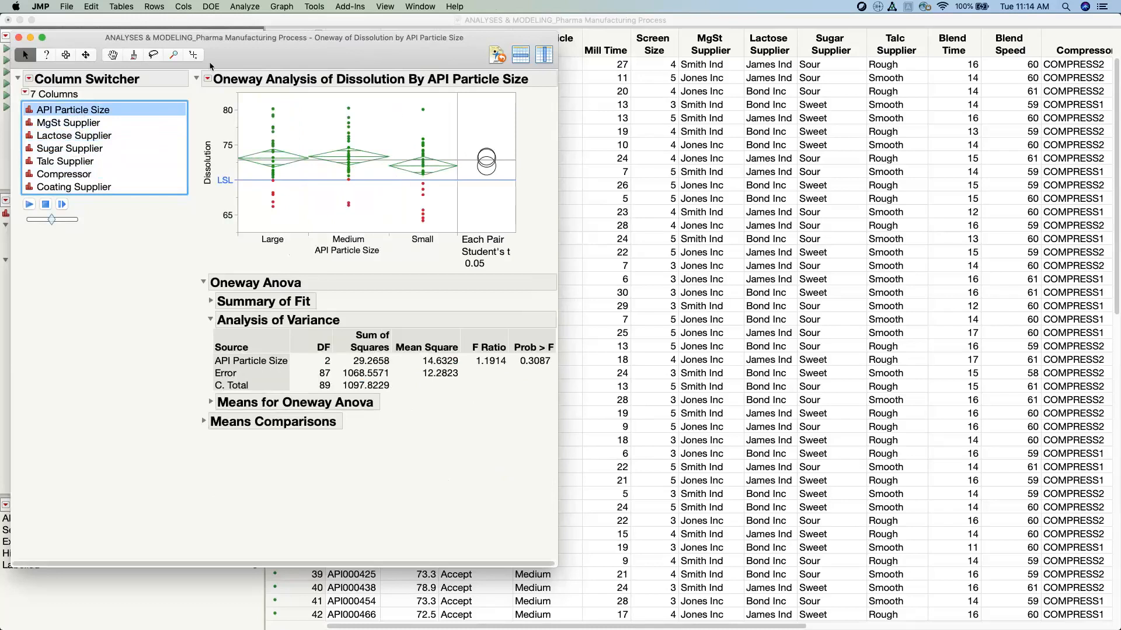
Run Fit Y by X with Dissolution as Y, Response and Mill Time as X, Factor, and place its report beside the Oneway report.
drag(242, 62, 232, 60)
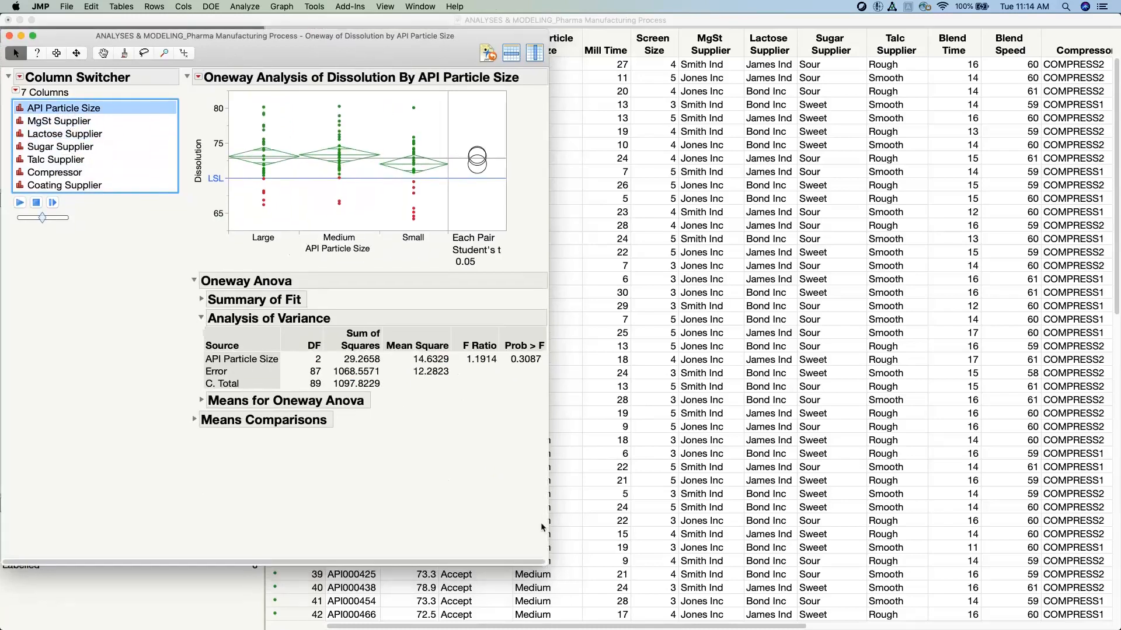
click(245, 7)
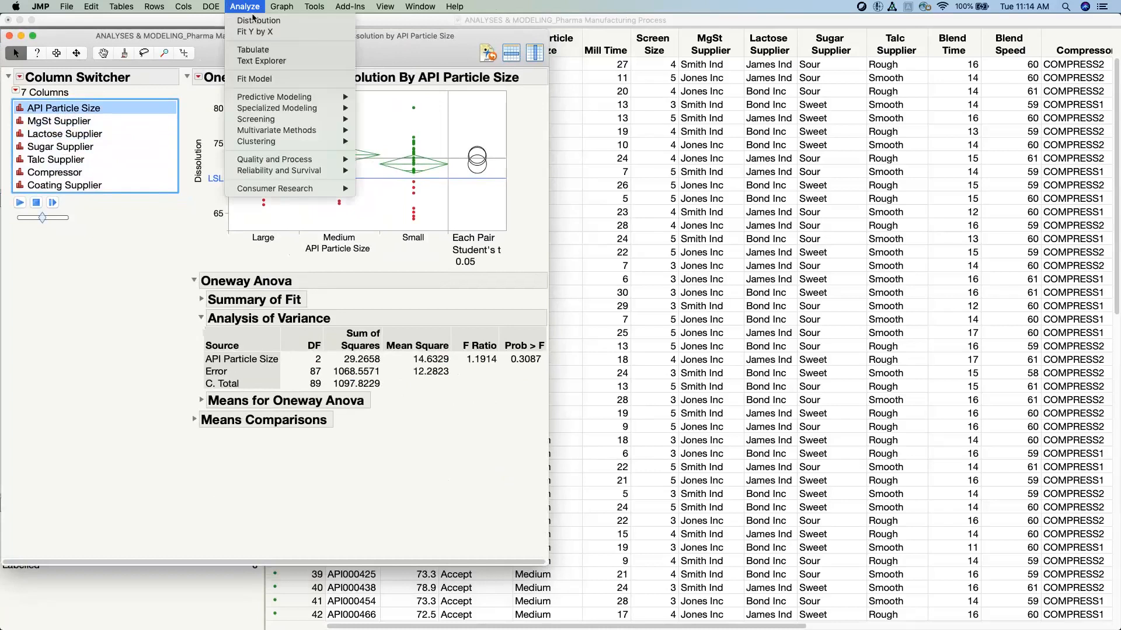
click(261, 33)
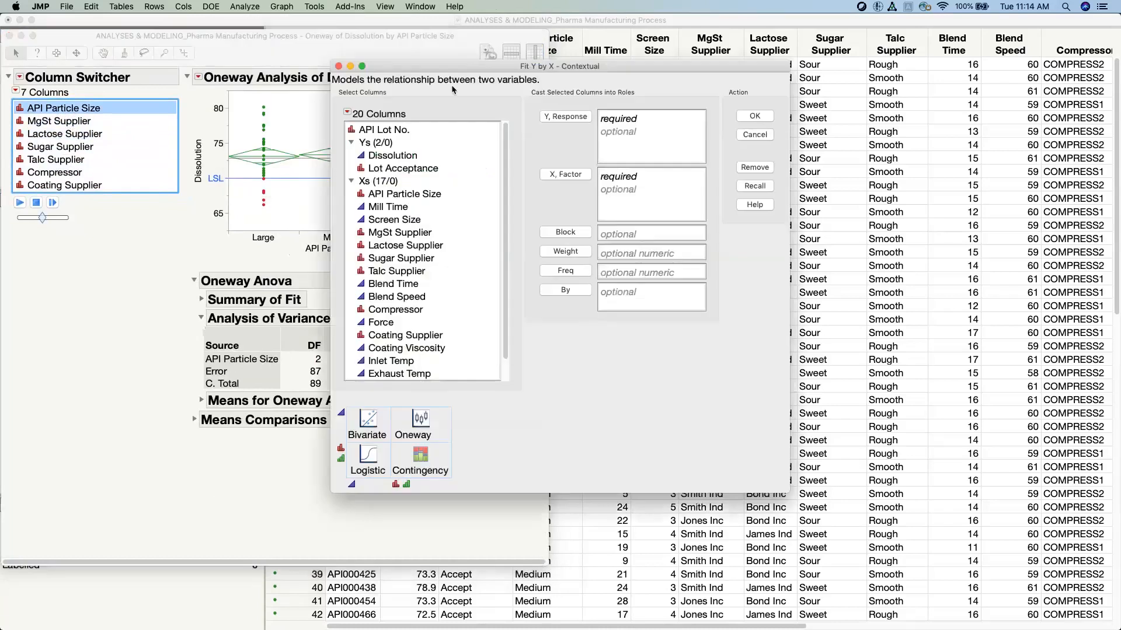
click(390, 157)
click(577, 119)
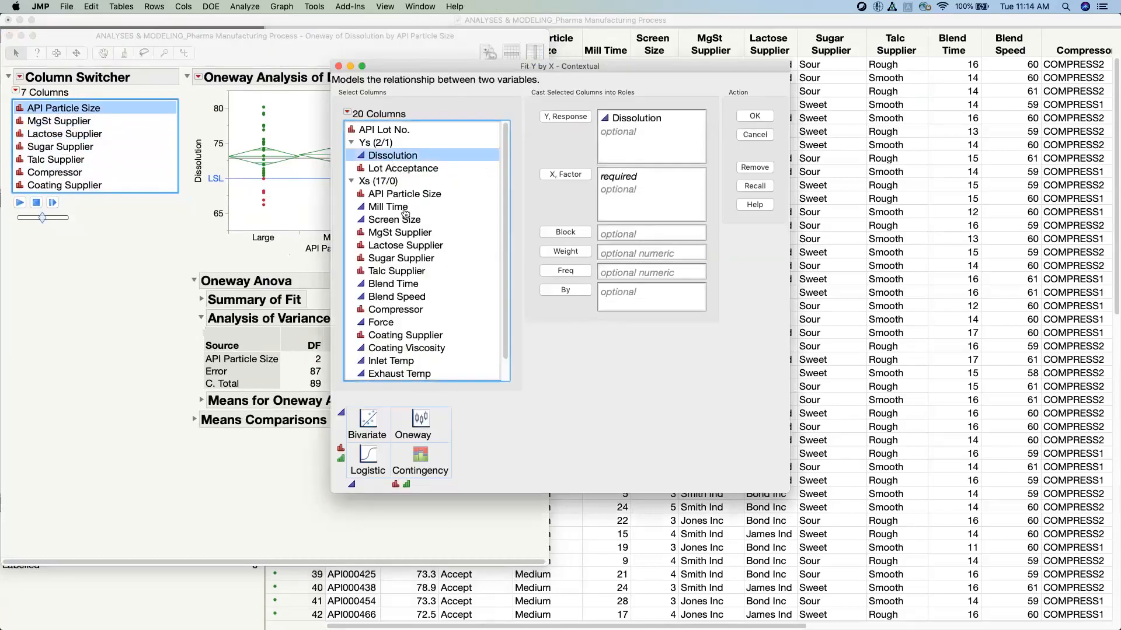
click(404, 208)
click(564, 175)
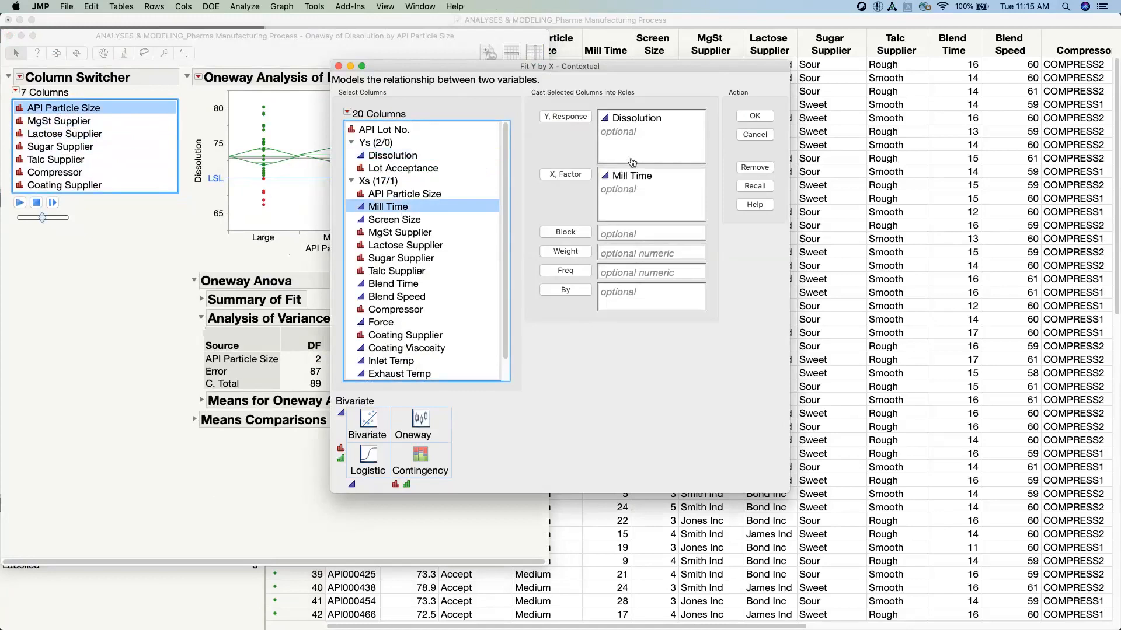
click(751, 117)
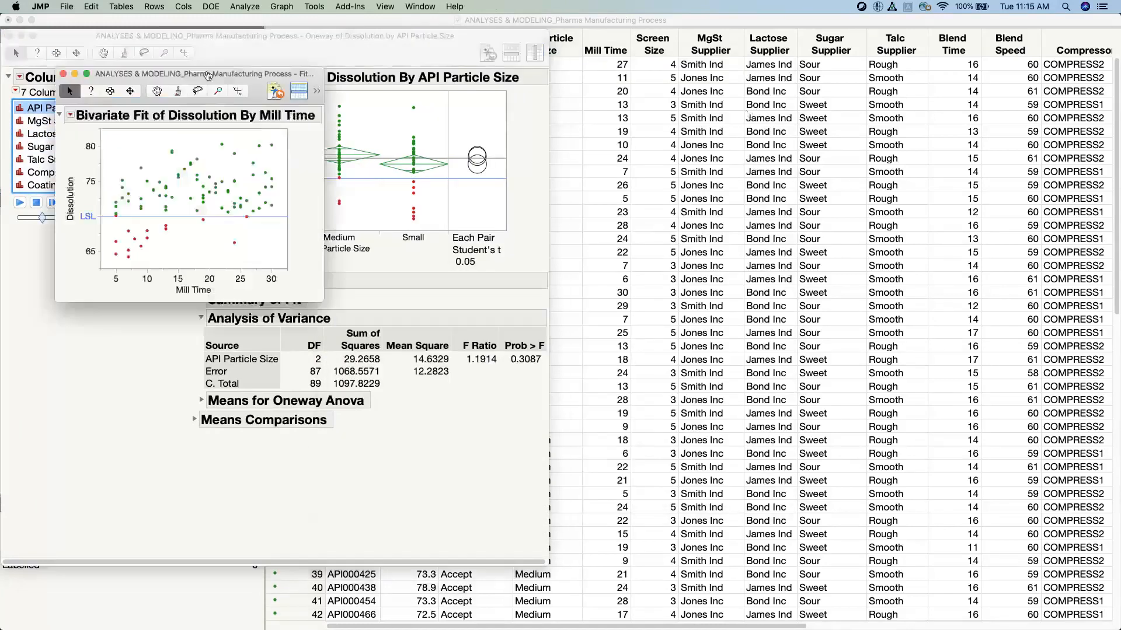
drag(219, 71, 723, 36)
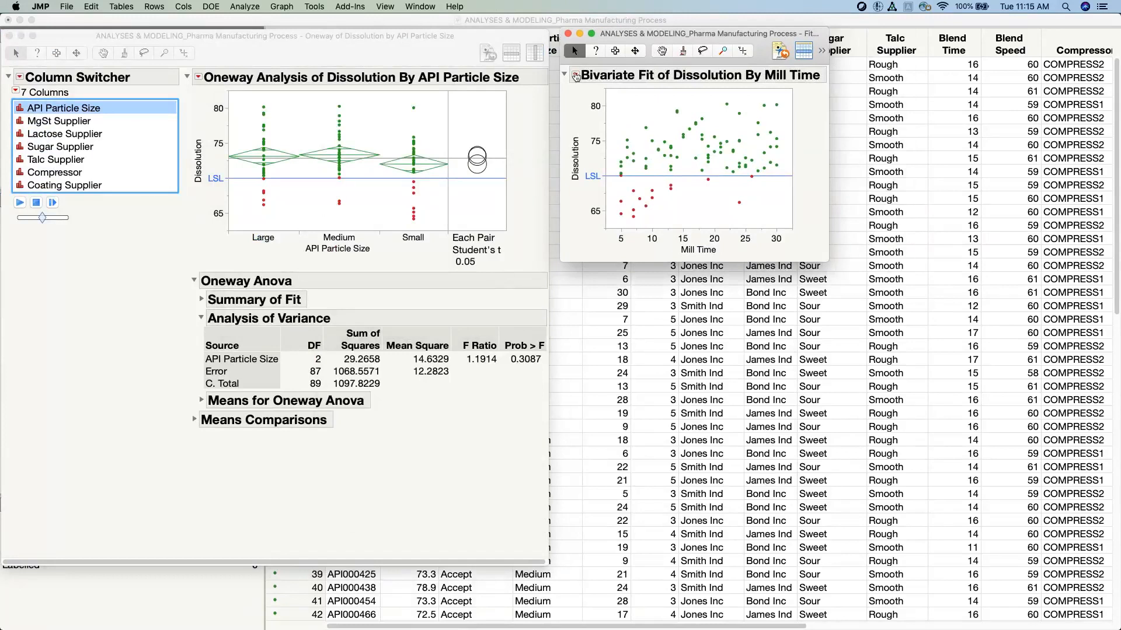
Compare the analysis options offered for the Bivariate report with those of the Oneway report.
click(576, 77)
click(577, 77)
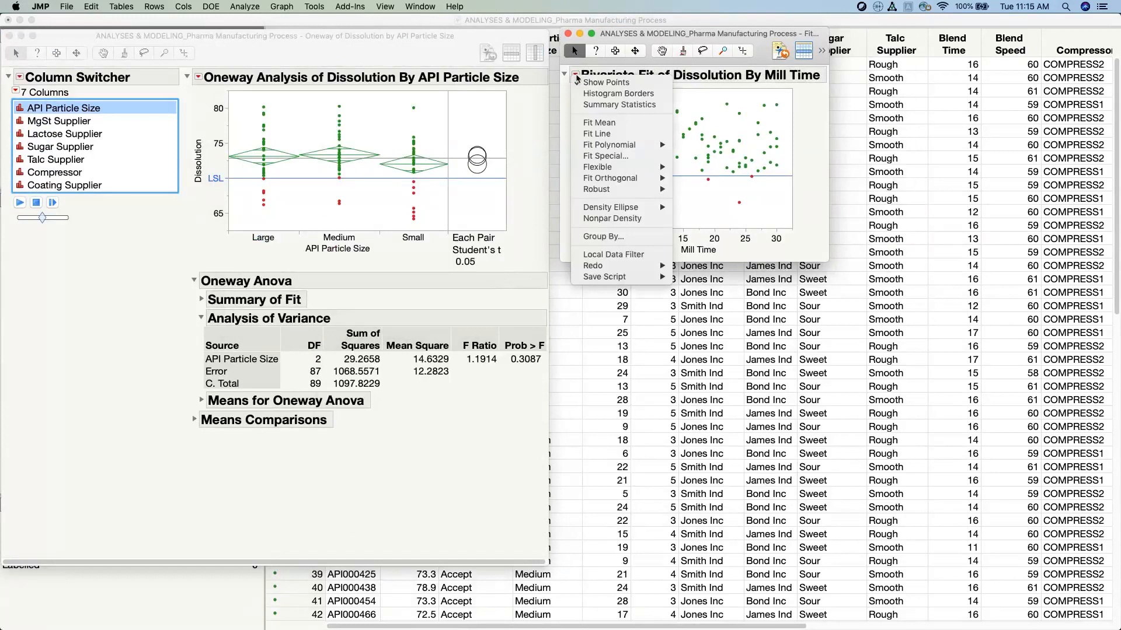
click(352, 52)
click(198, 77)
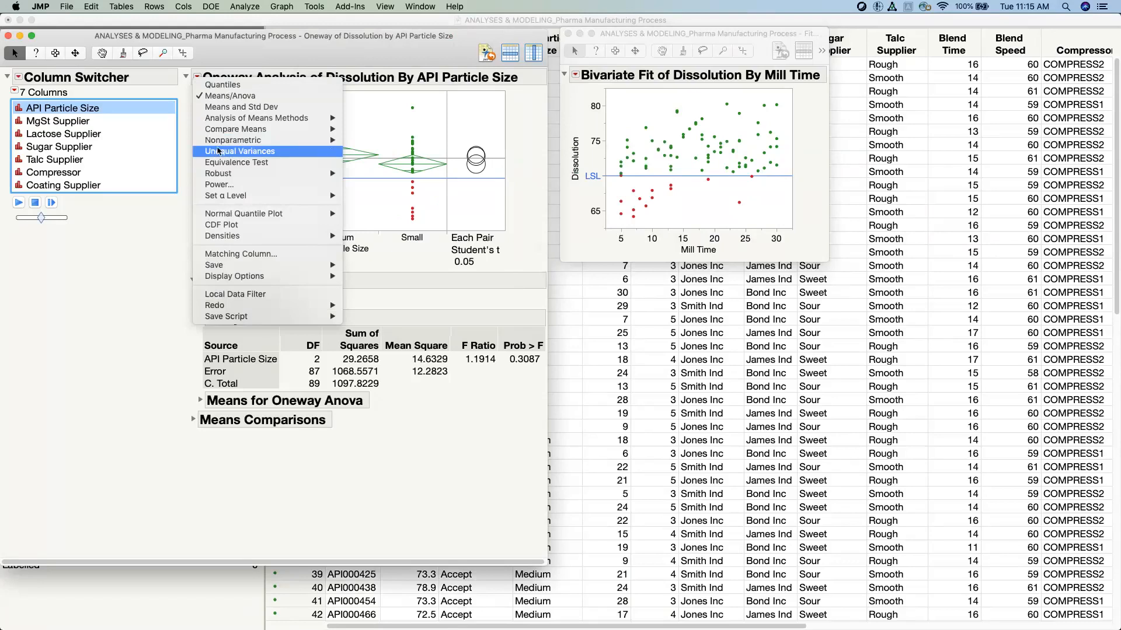
click(156, 309)
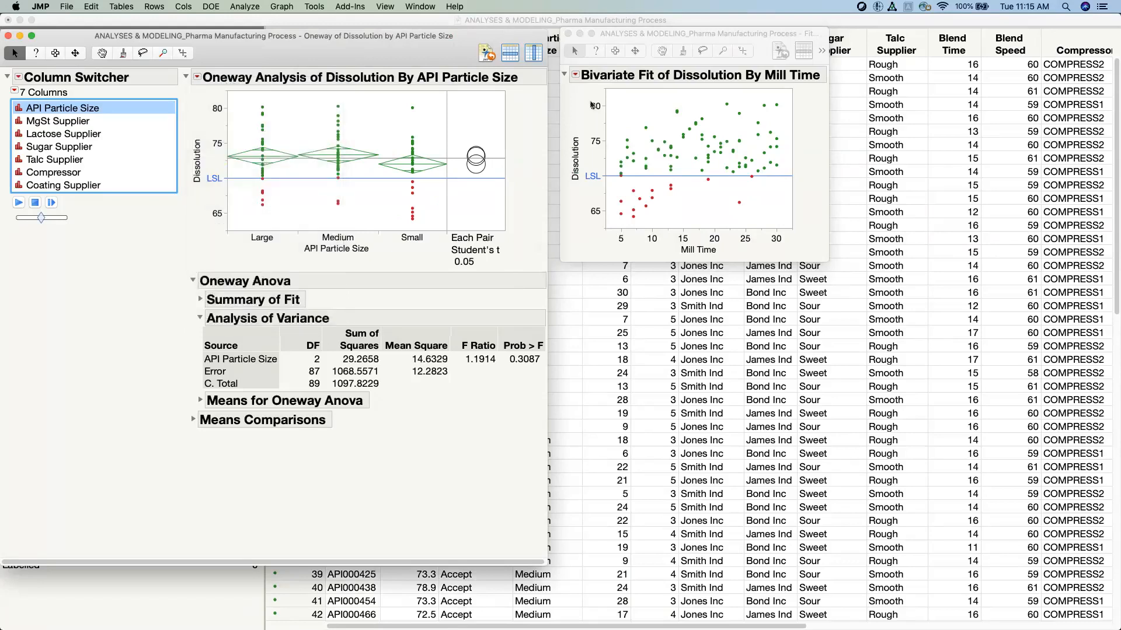
Fit a line to the Bivariate plot of Dissolution by Mill Time, and enlarge and reposition the report window.
click(576, 76)
click(576, 77)
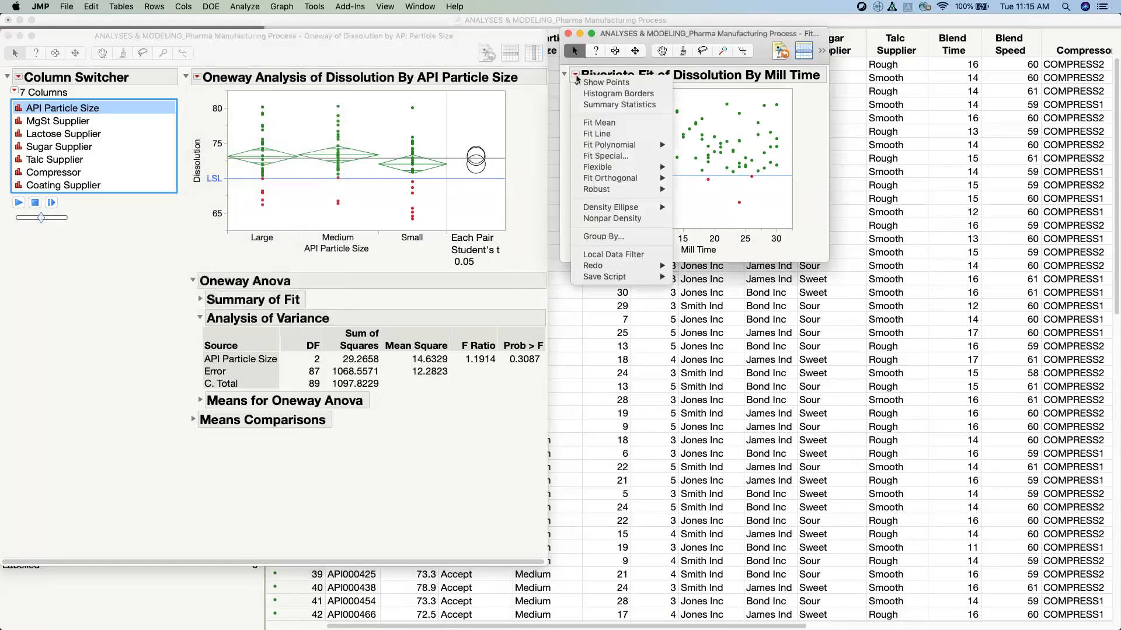
click(617, 134)
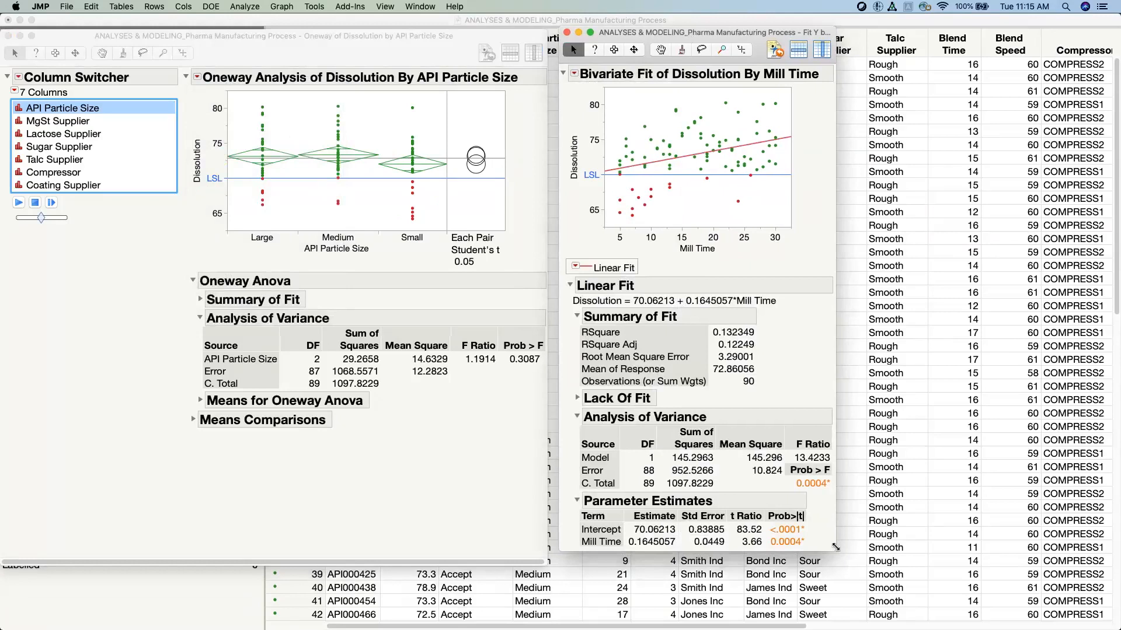
drag(836, 547, 902, 586)
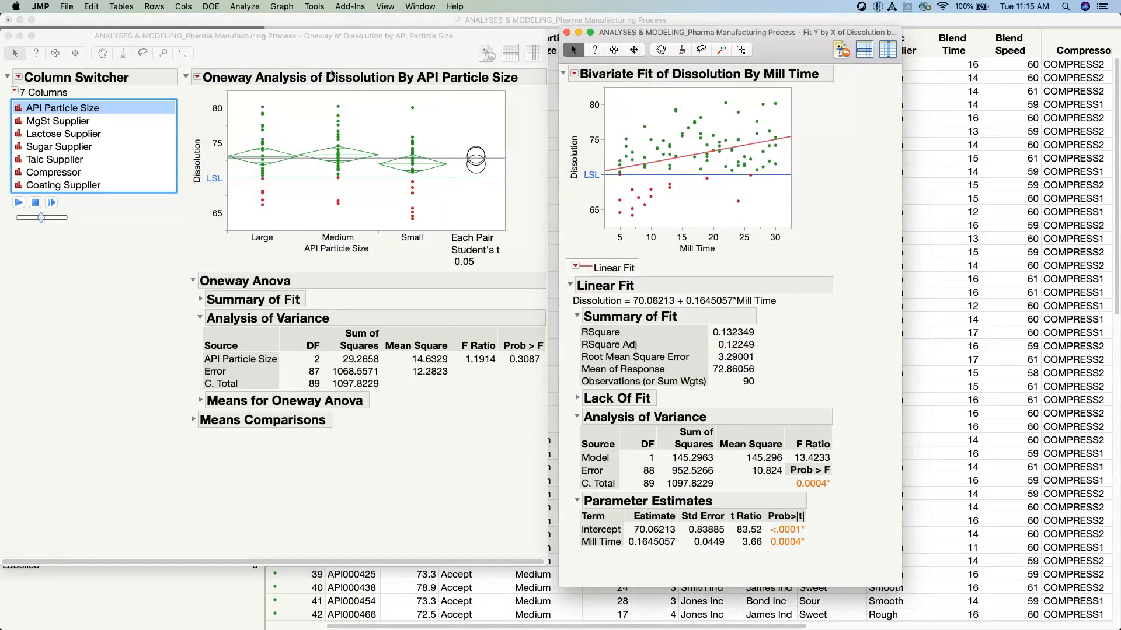
drag(628, 36, 621, 38)
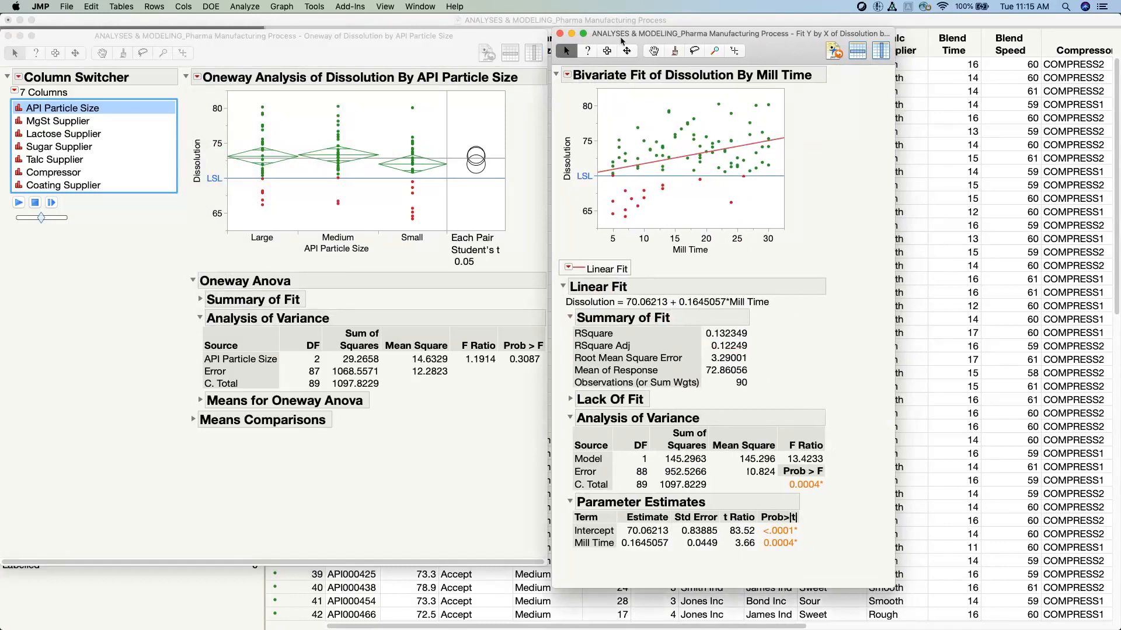
Start a Column Switcher in the Bivariate report with Mill Time as the column to switch.
click(567, 75)
mouse_move(642, 265)
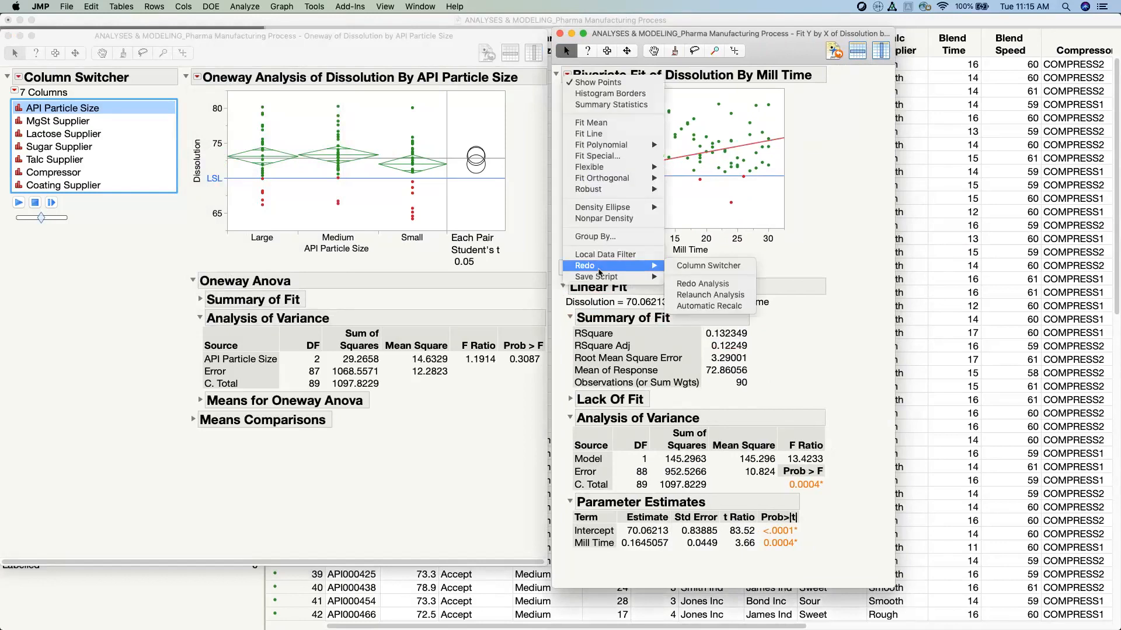
click(715, 268)
click(715, 324)
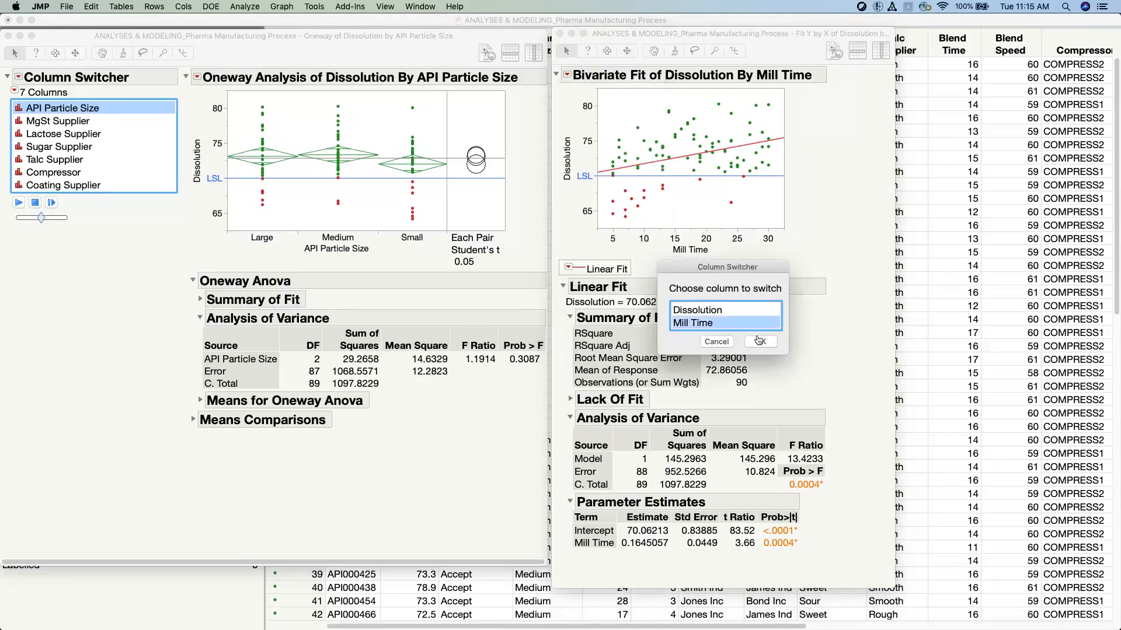
click(759, 340)
Add Mill Time, Screen Size, Blend Time, Blend Speed, Force, Coating Viscosity, Inlet Temp, Exhaust Temp, Spray Rate and Atom. Pressure to the Column Switcher.
click(520, 223)
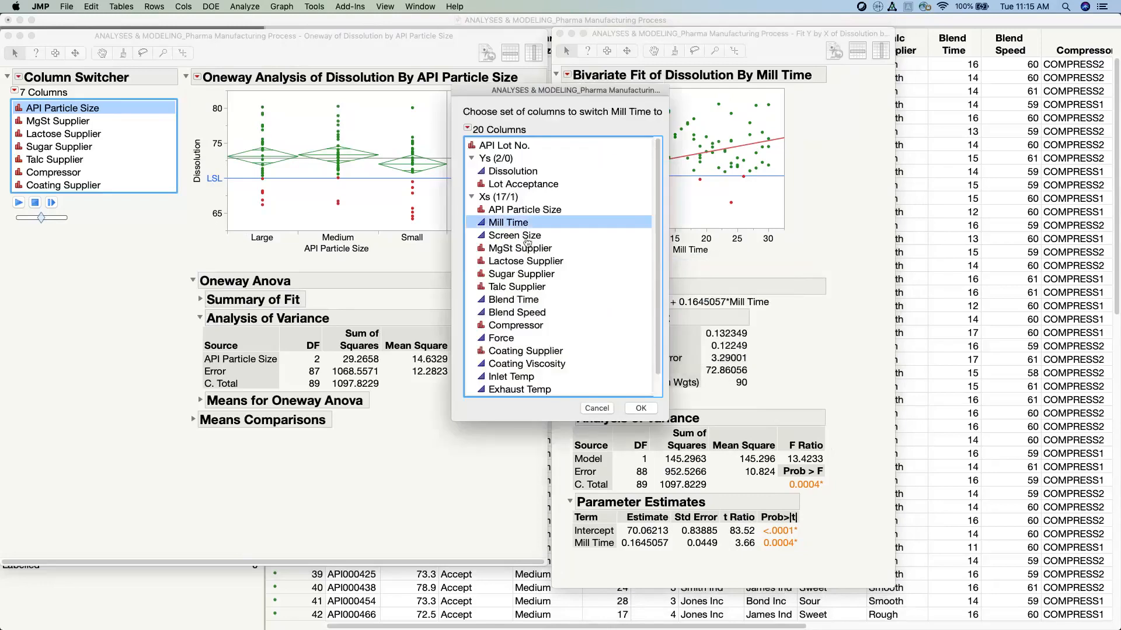
super+click(527, 239)
super+click(524, 301)
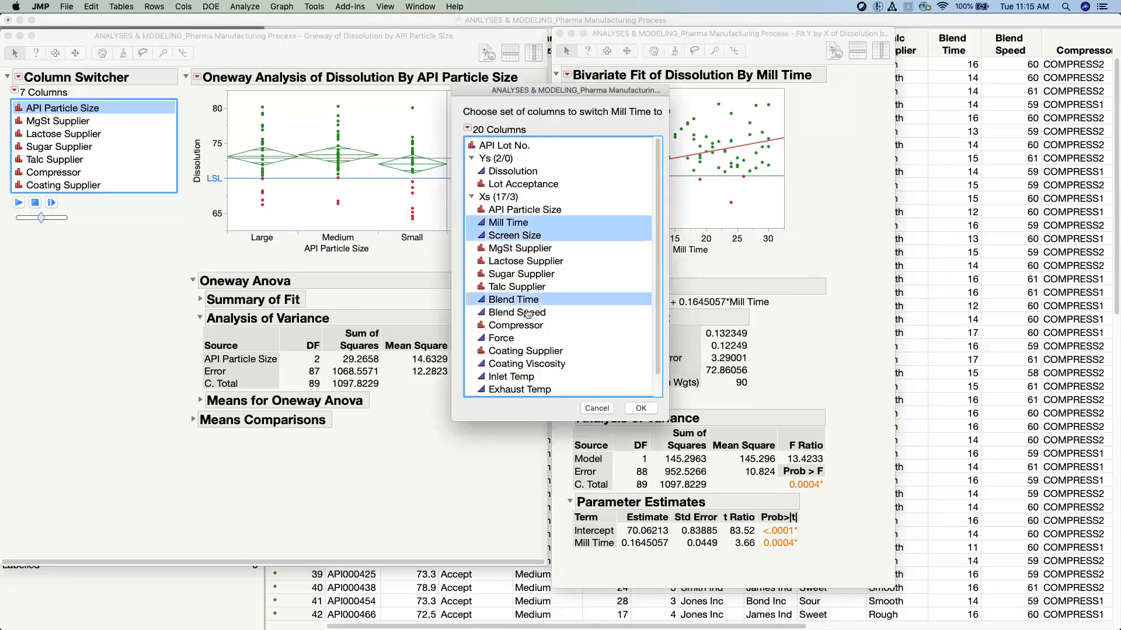
super+click(525, 314)
super+click(525, 338)
super+click(531, 364)
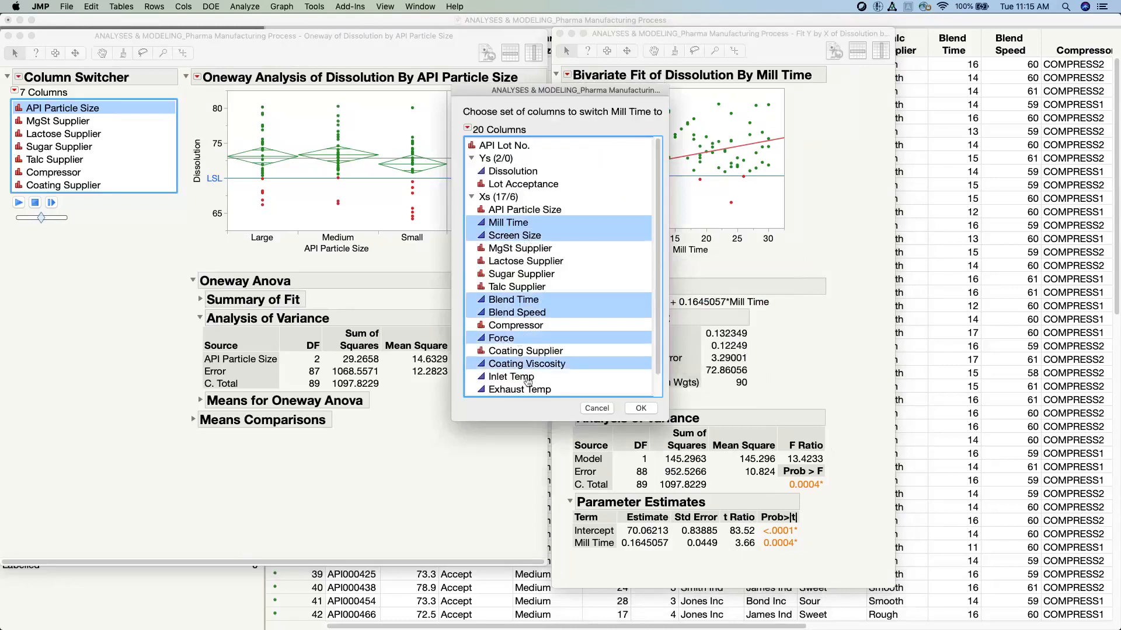
super+click(528, 377)
super+click(554, 390)
scroll(526, 386, down, 2)
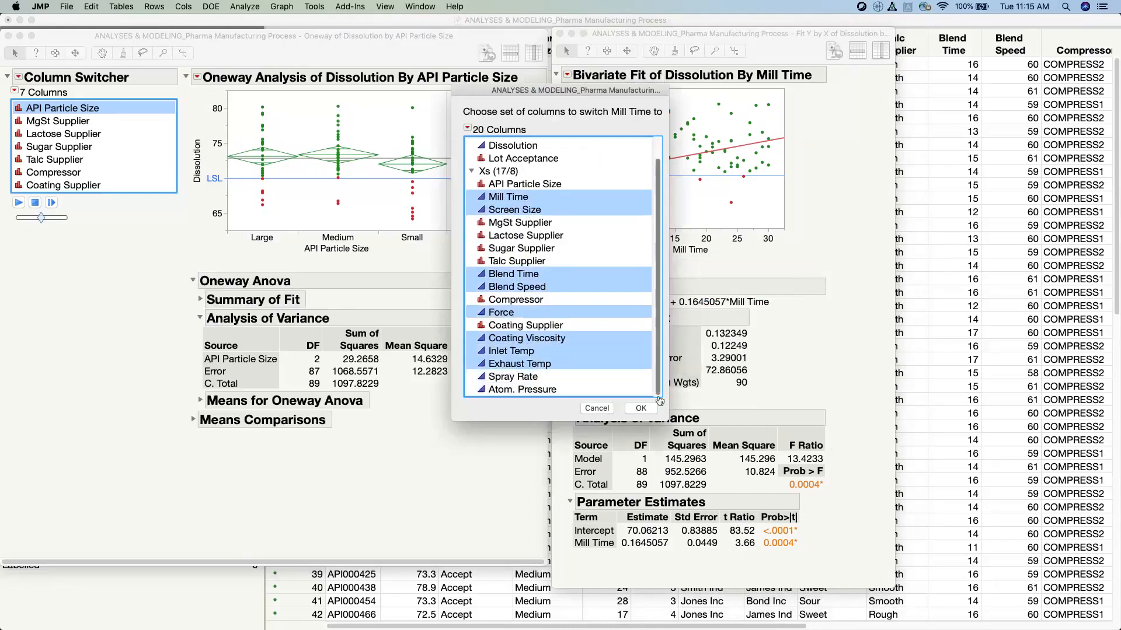
super+click(513, 377)
super+click(517, 389)
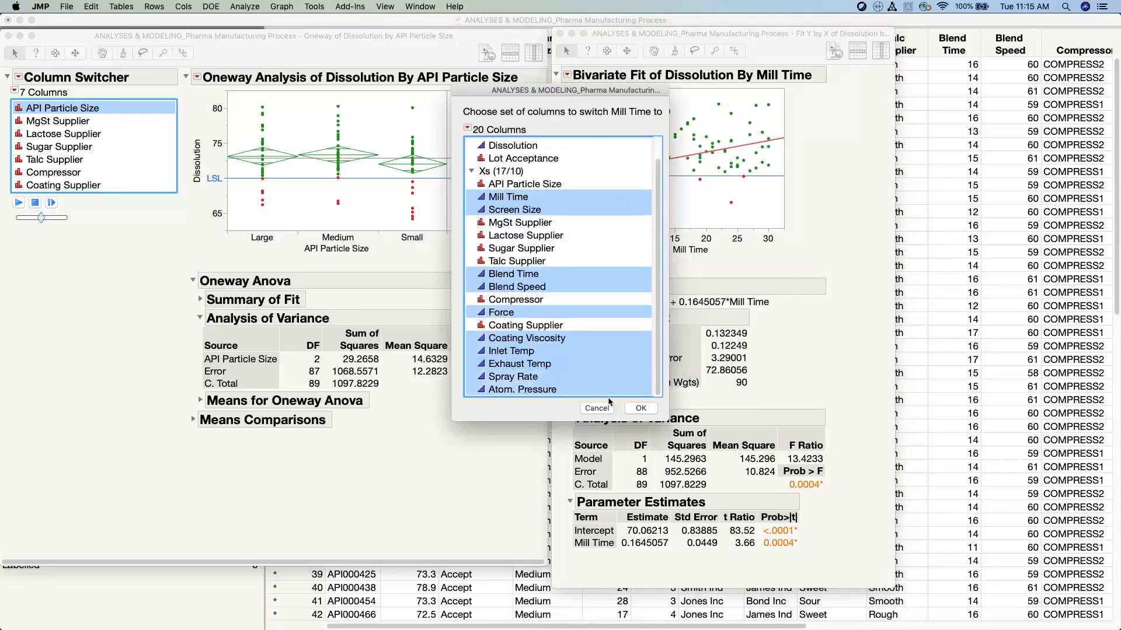
click(641, 408)
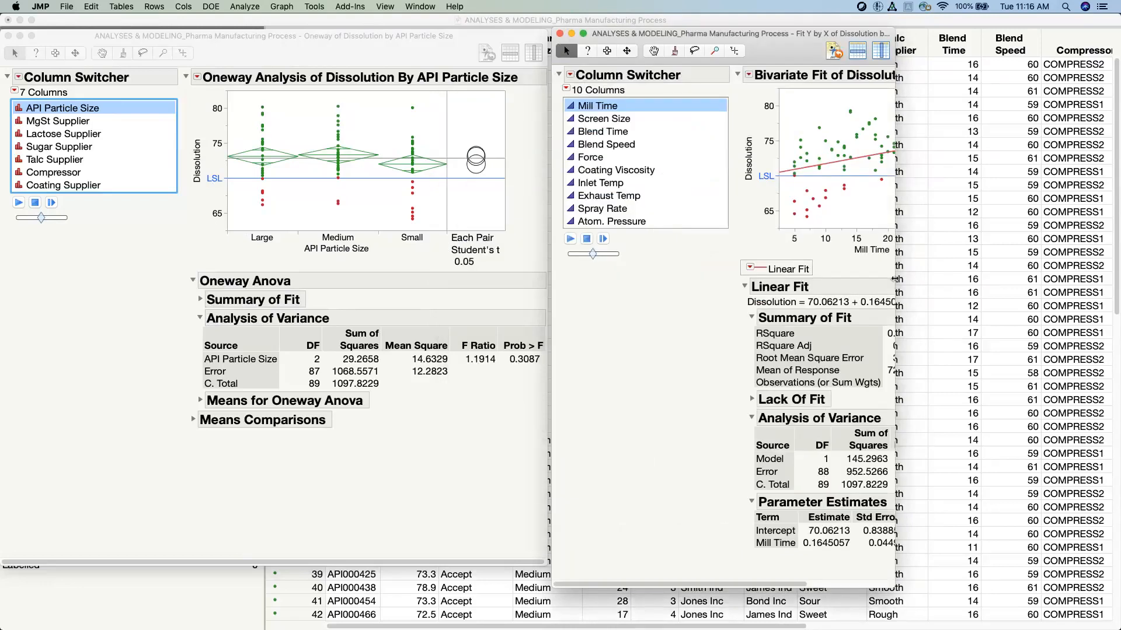
Widen and reposition the Bivariate report, and adjust the Column Switcher's animation speed, ending with Mill Time as the plotted column.
drag(894, 279, 1091, 279)
drag(810, 61, 817, 56)
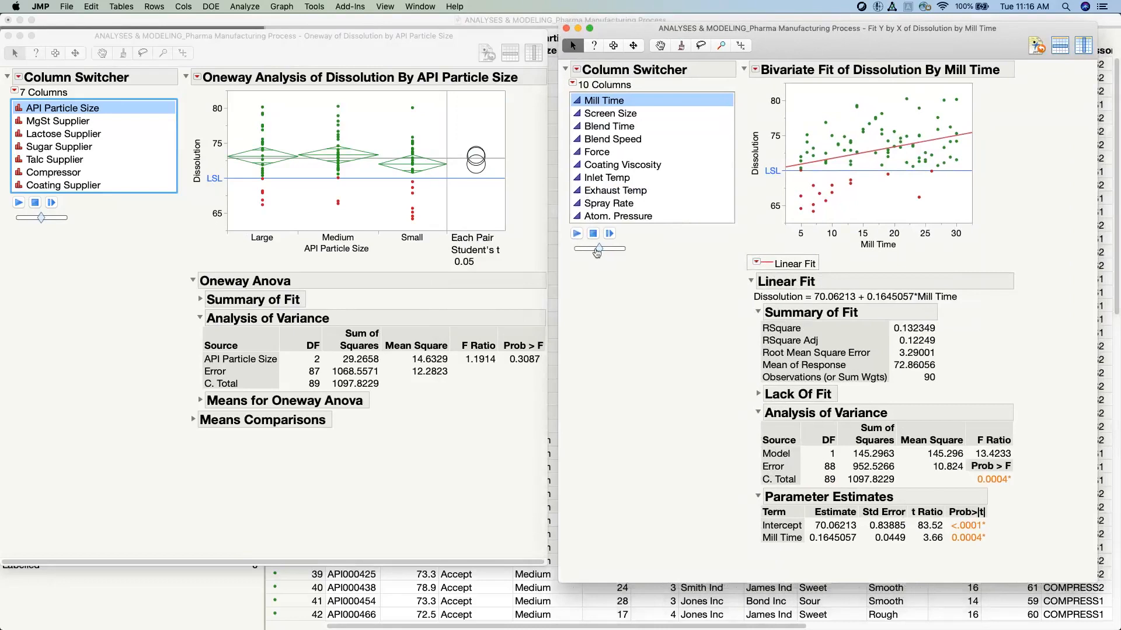
drag(599, 249, 592, 249)
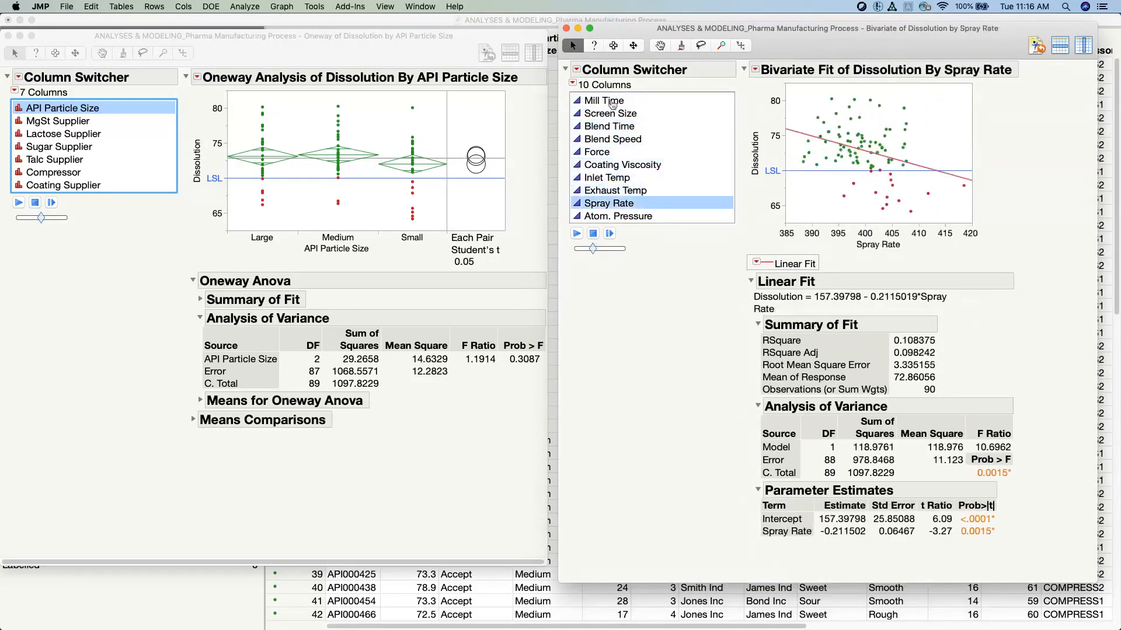
click(611, 101)
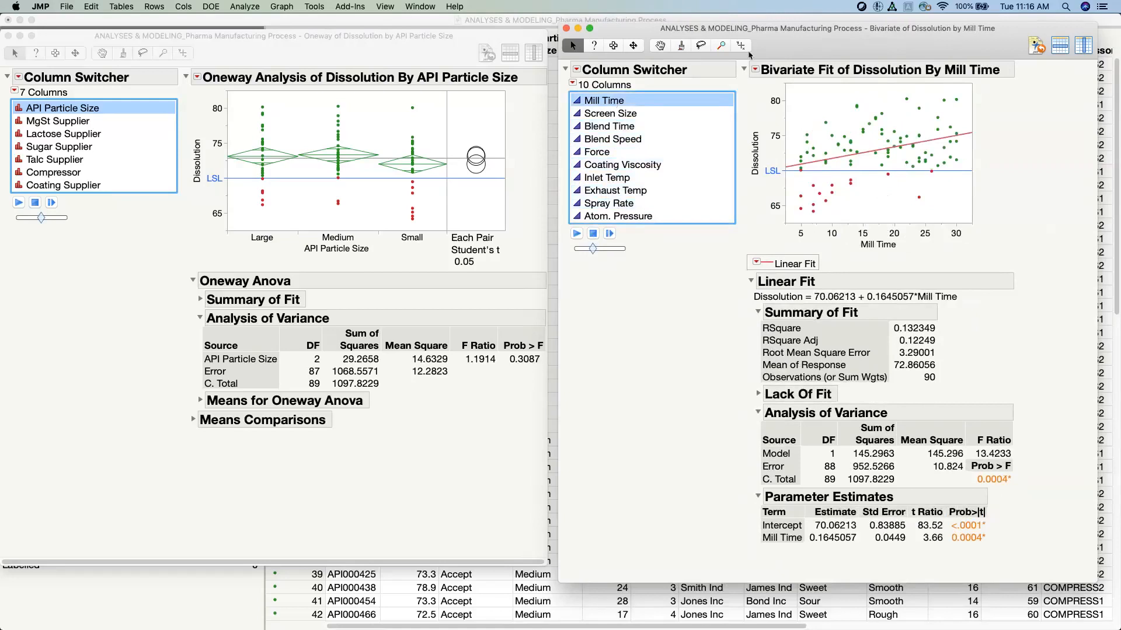
drag(767, 52, 759, 61)
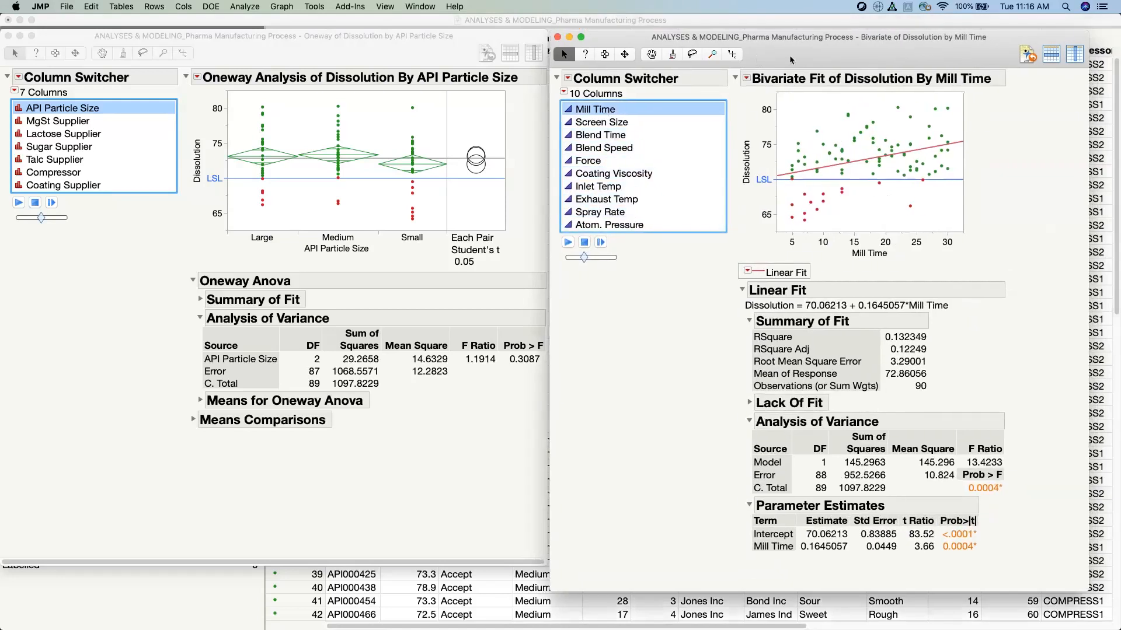
Add a Local Data Filter to the Bivariate report of Dissolution by Mill Time.
click(747, 80)
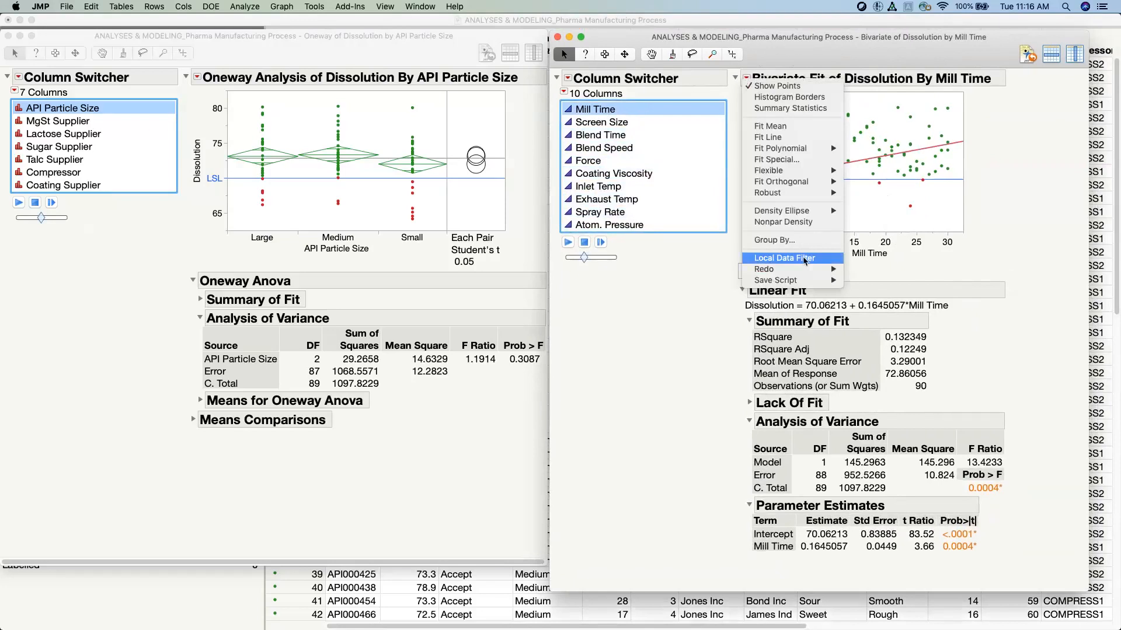
click(782, 257)
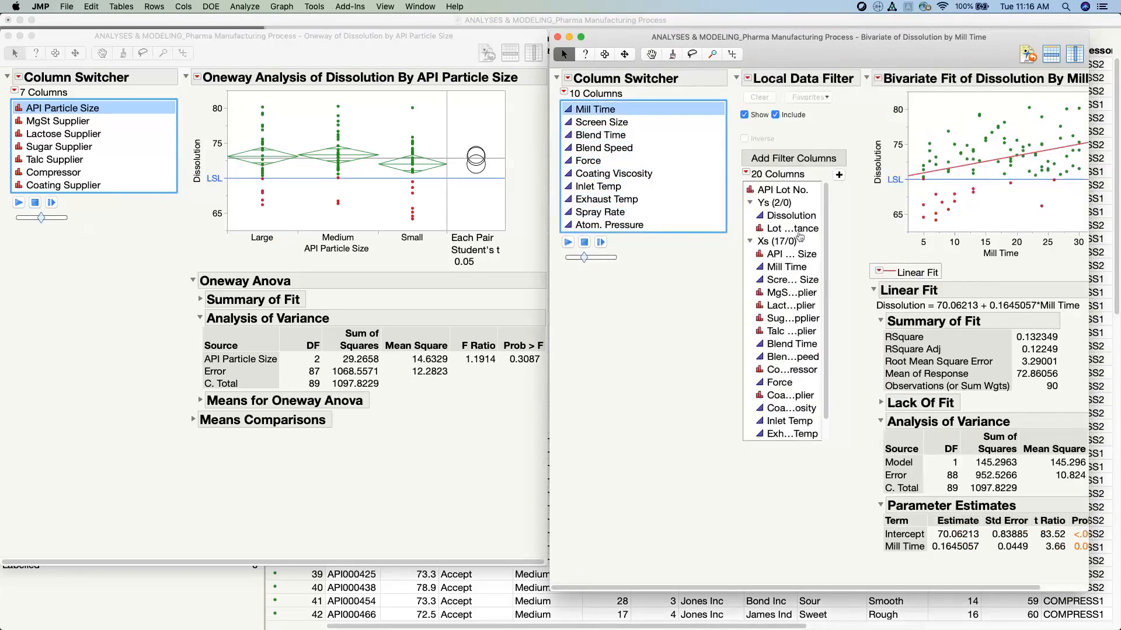
click(796, 269)
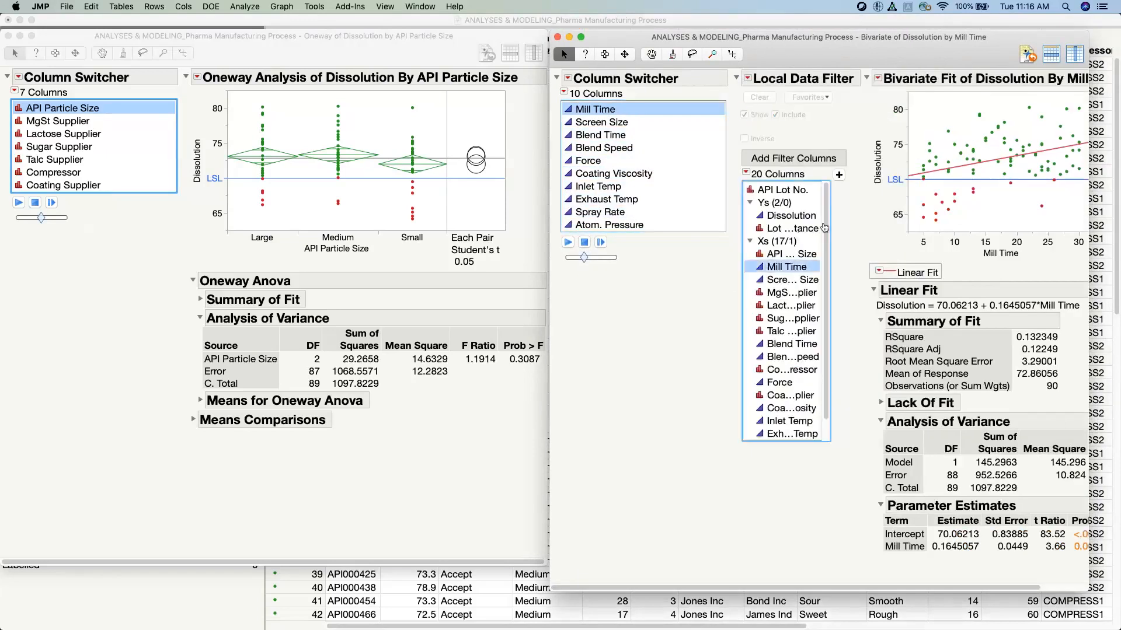
click(838, 176)
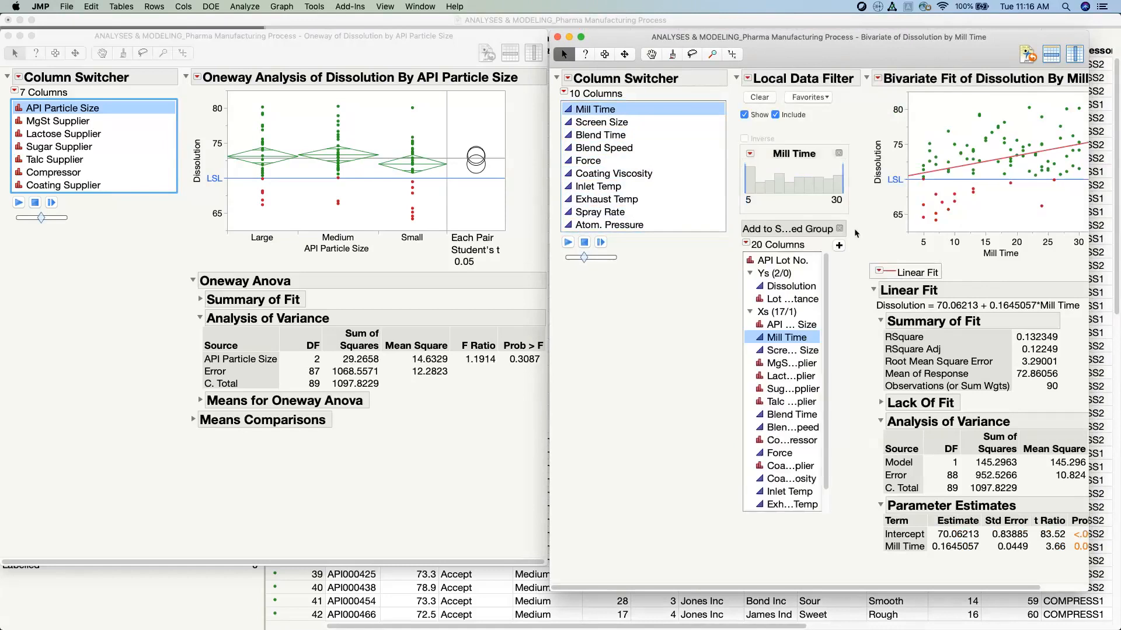
click(839, 153)
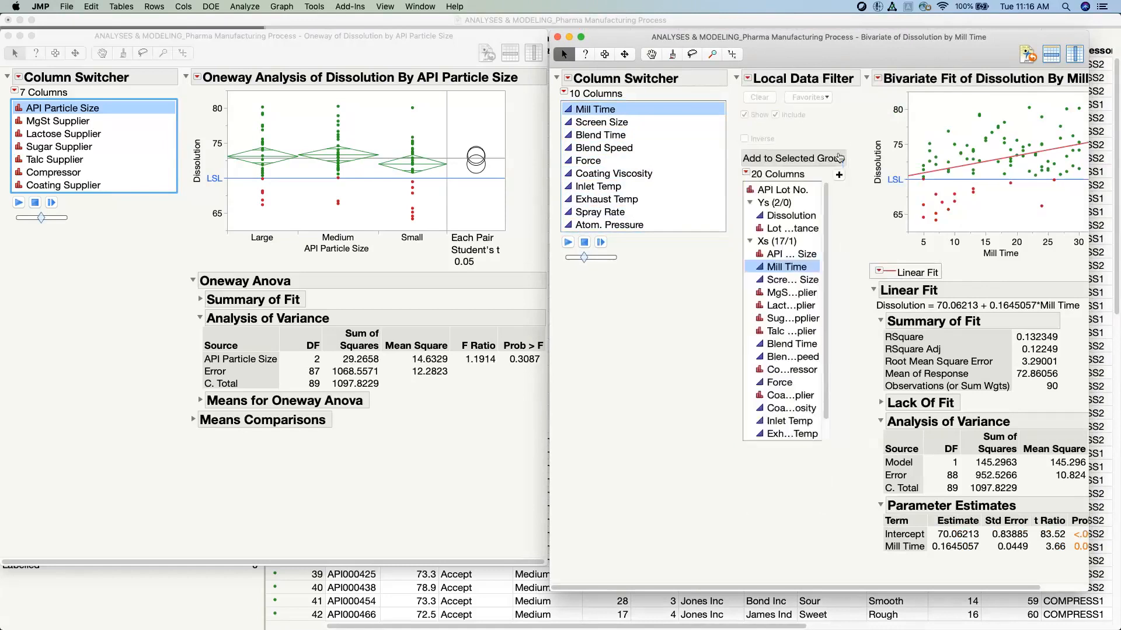
Add API Particle Size, MgSt Supplier, Lactose Supplier, Sugar Supplier and Talc Supplier as Local Data Filter columns.
click(810, 254)
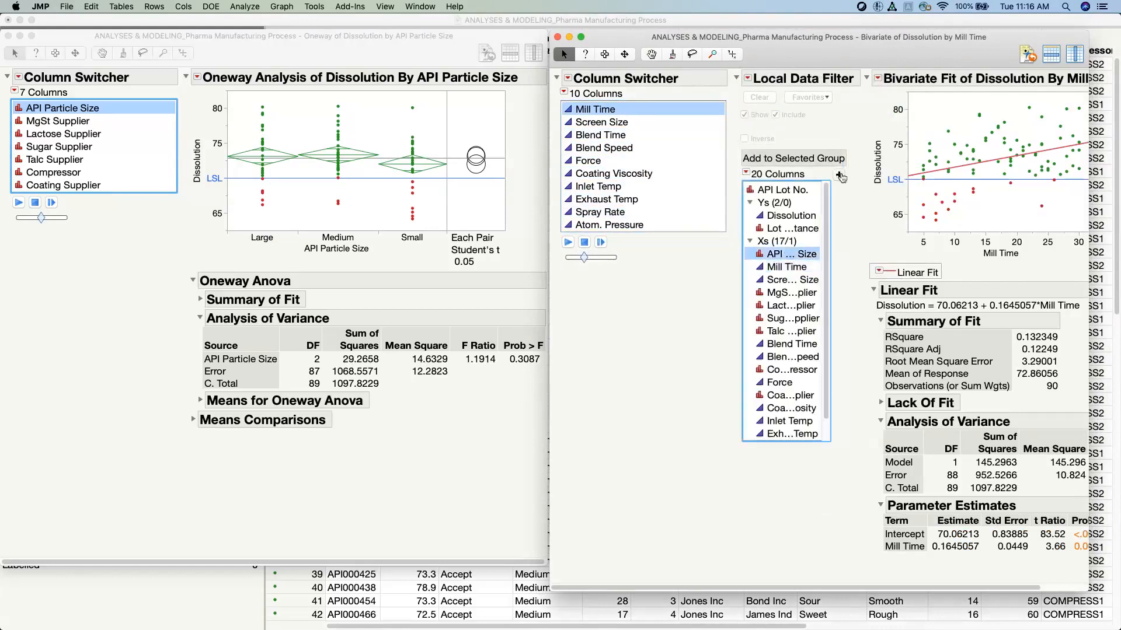
click(840, 176)
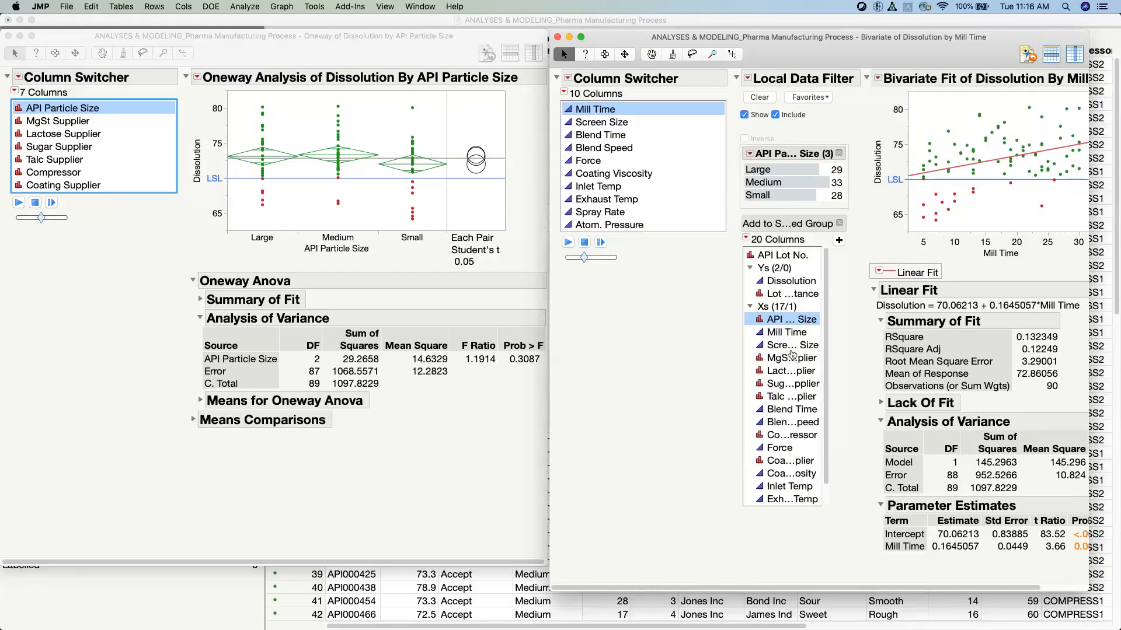
click(792, 357)
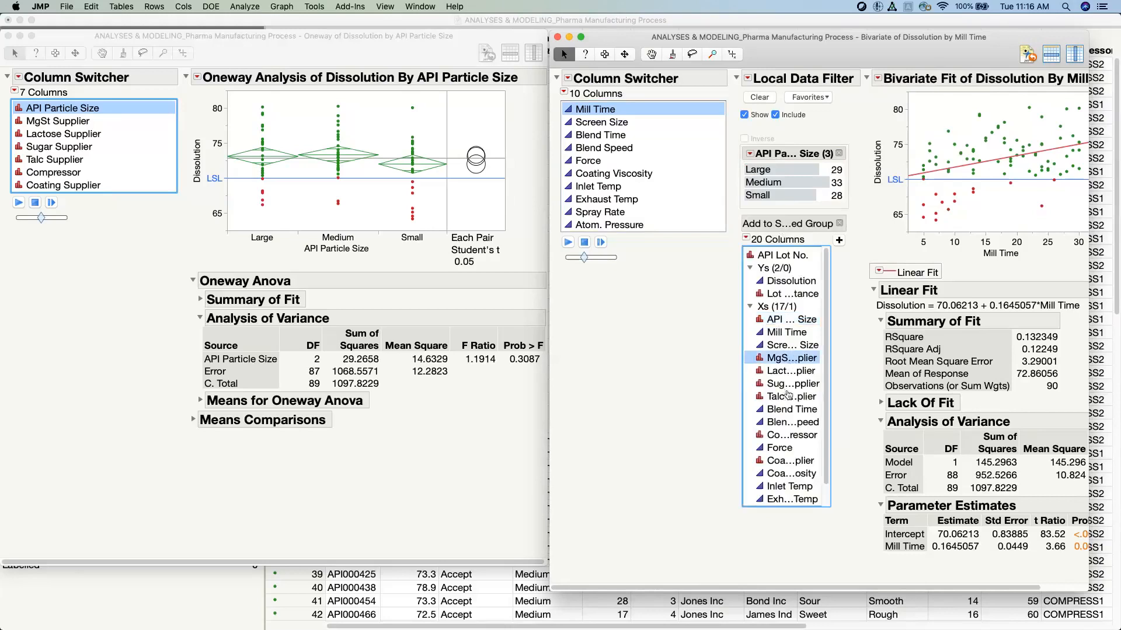
shift+click(788, 395)
click(839, 239)
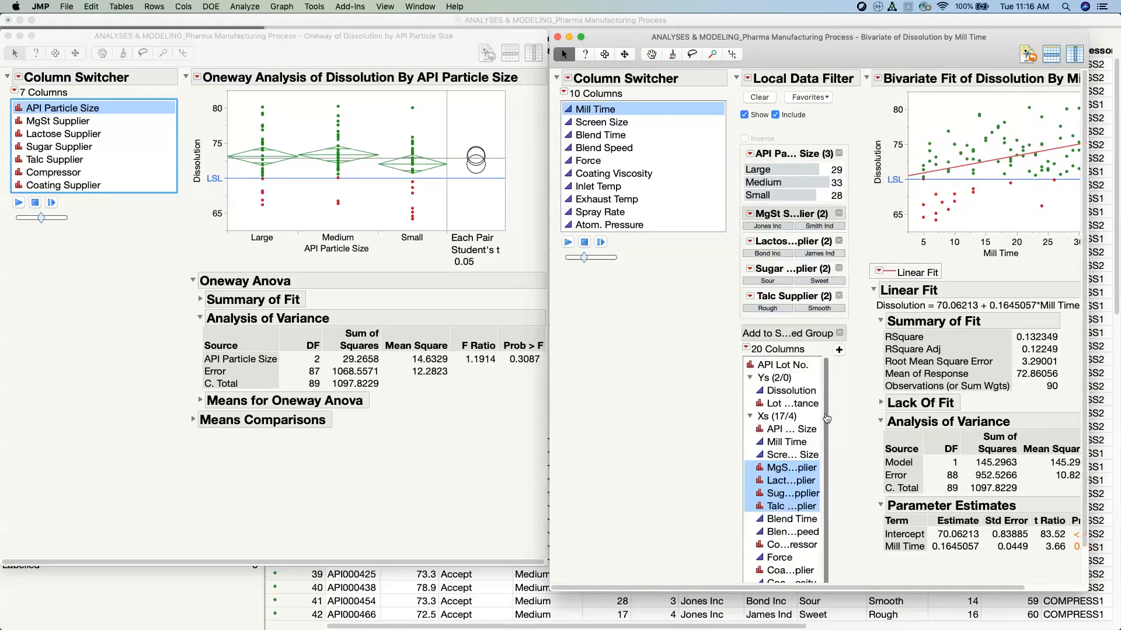
Add Compressor and Coating Supplier to the Local Data Filter, and reposition and widen the report window.
drag(826, 414, 830, 507)
click(797, 519)
click(838, 351)
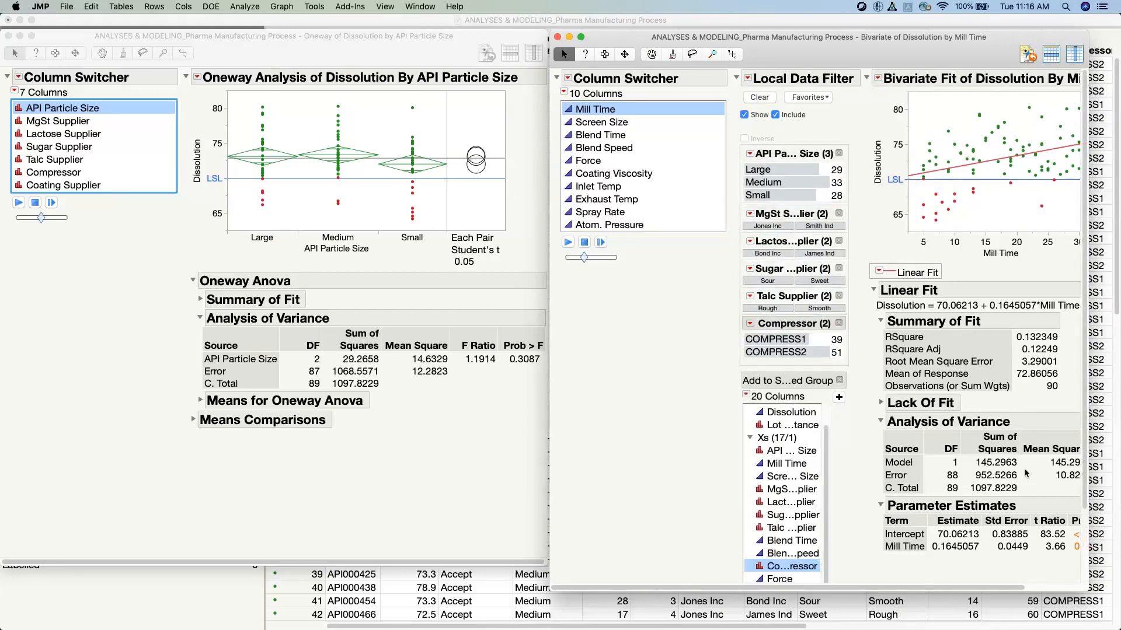
scroll(815, 539, down, 3)
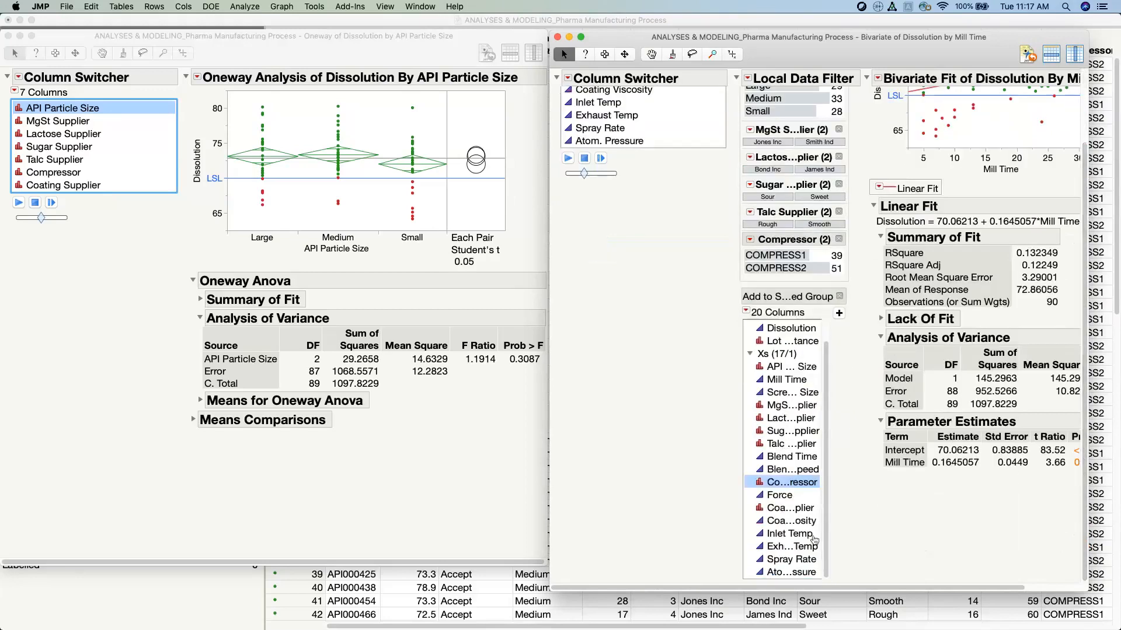
click(790, 508)
click(839, 313)
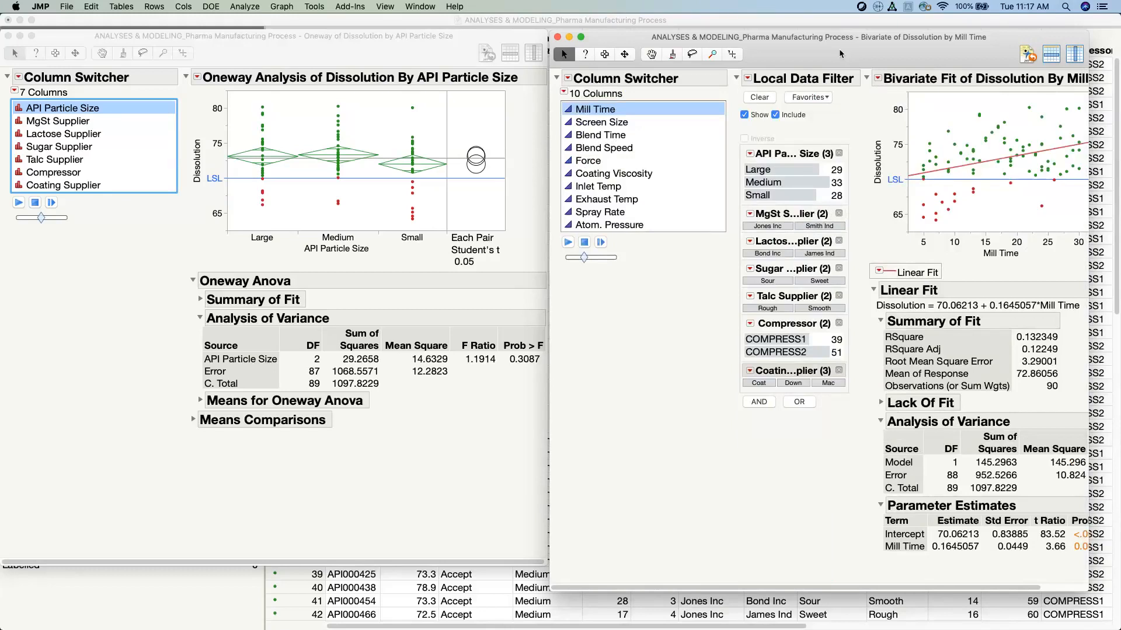
drag(840, 53, 496, 55)
drag(746, 225, 952, 225)
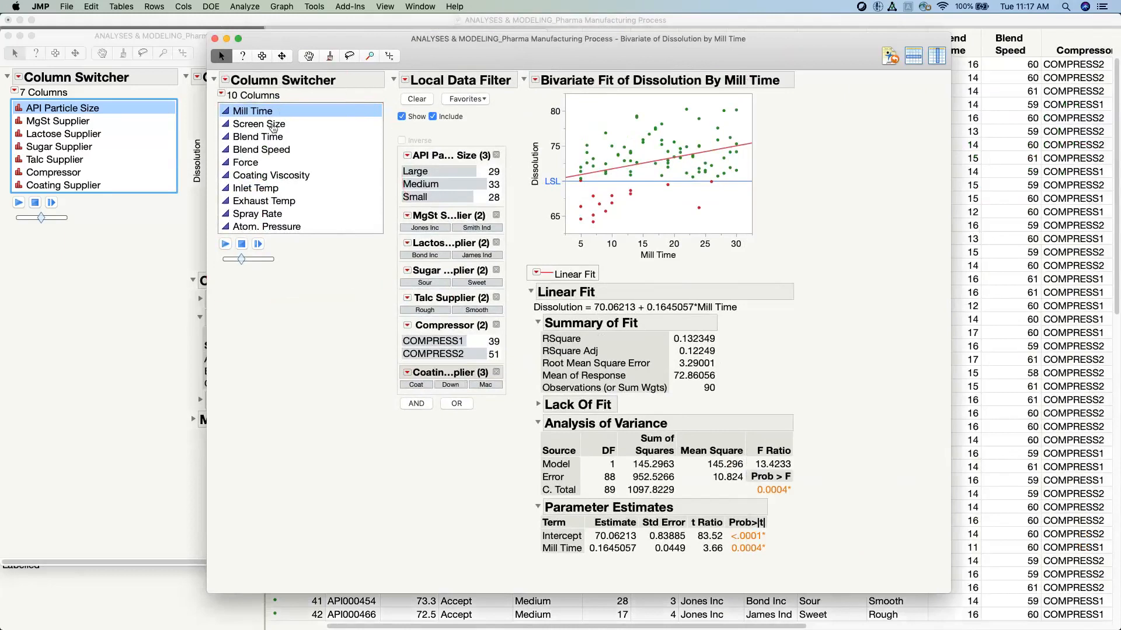
Switch the Bivariate fit through Screen Size, Blend Time, Blend Speed, Force and Coating Viscosity, and return it to Mill Time.
click(273, 126)
click(271, 138)
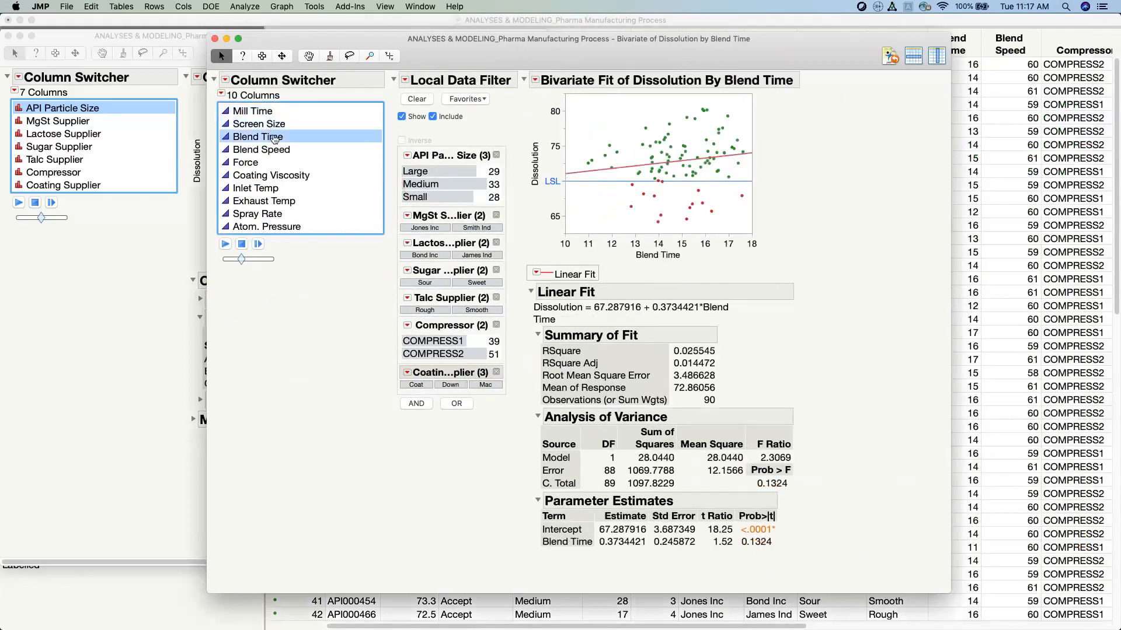
click(270, 151)
click(259, 165)
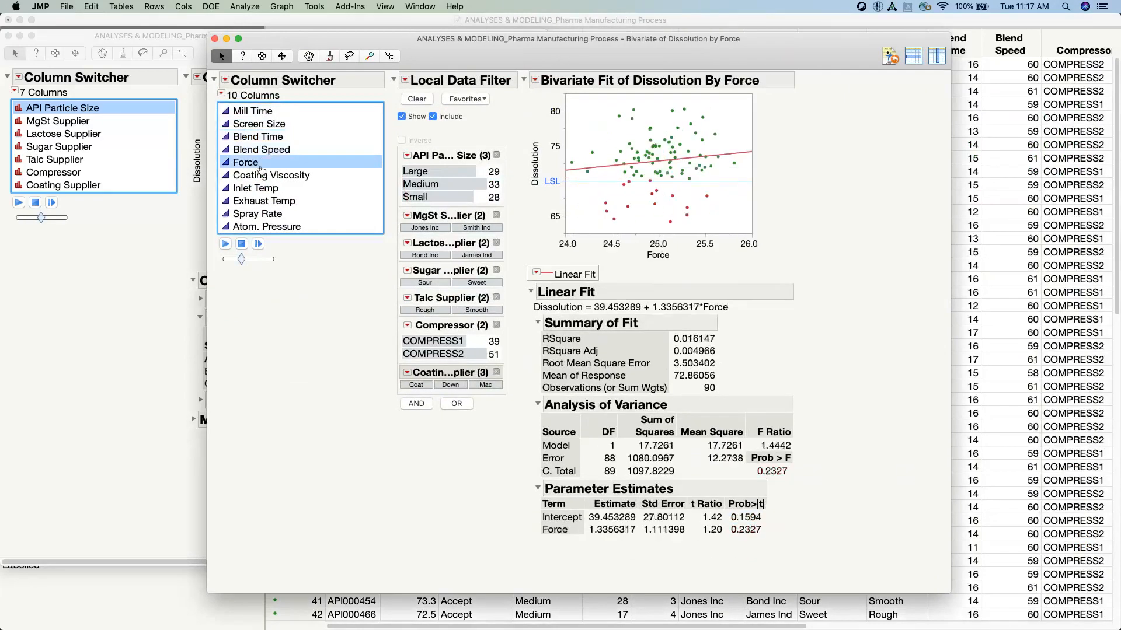
click(264, 177)
click(255, 111)
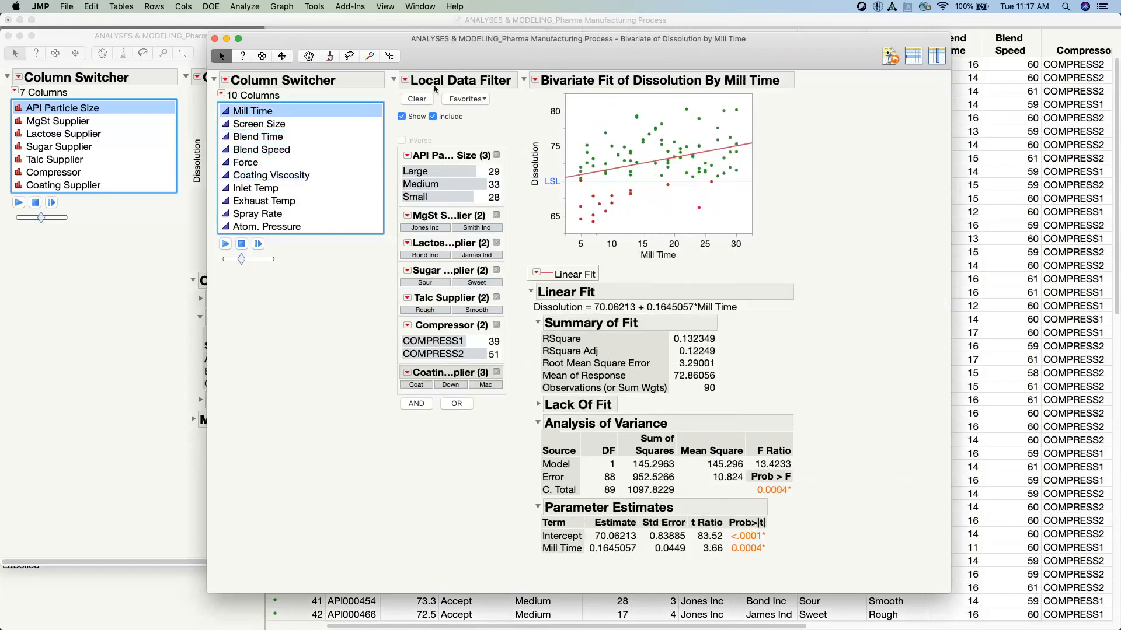
mouse_move(381, 437)
mouse_down()
mouse_move(502, 413)
mouse_move(539, 169)
mouse_move(392, 71)
mouse_move(362, 418)
mouse_move(375, 459)
mouse_up()
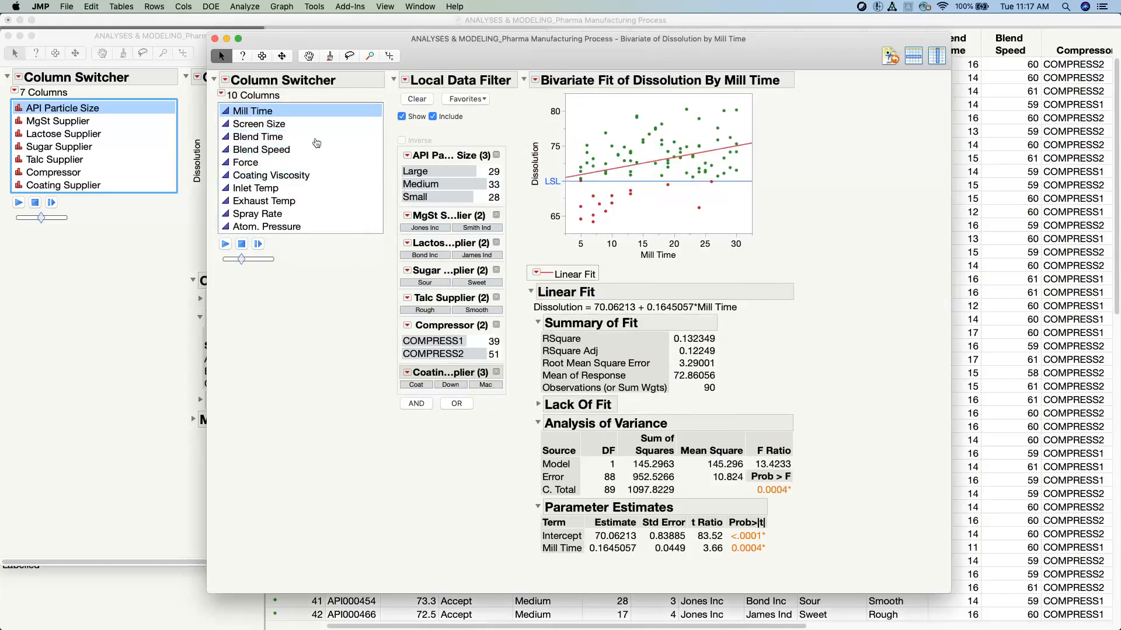
Filter the Mill Time fit by Large API Particle Size, replace it with Medium and Small plus Sour and COMPRESS2, and widen the filter area.
click(427, 175)
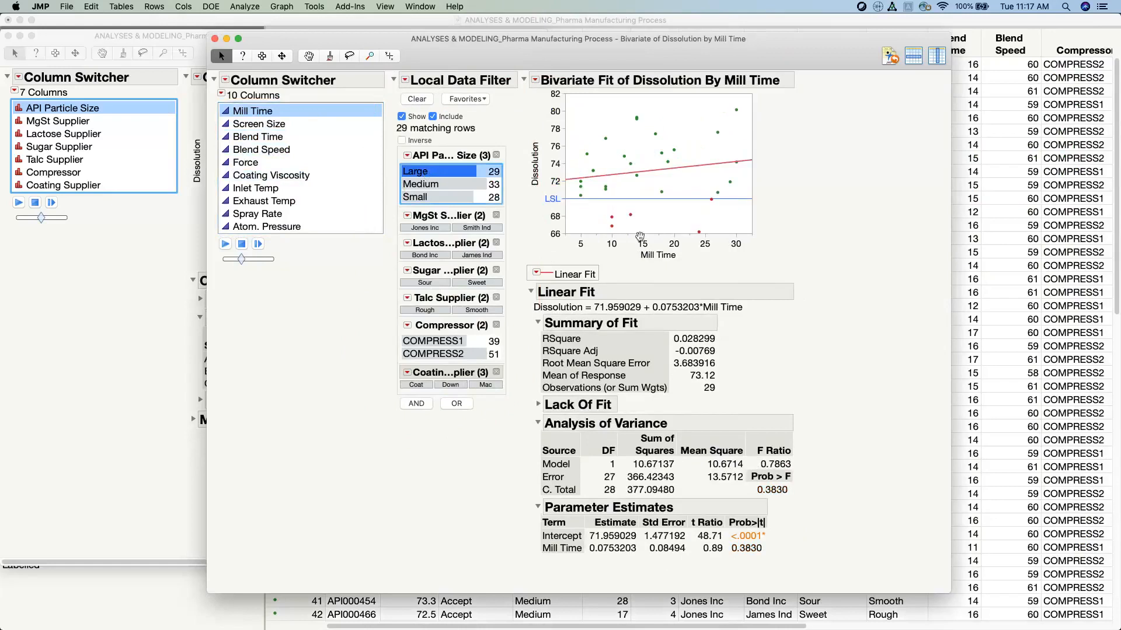
mouse_move(839, 432)
mouse_down()
mouse_move(846, 363)
mouse_move(559, 295)
mouse_move(619, 546)
mouse_move(832, 412)
mouse_up()
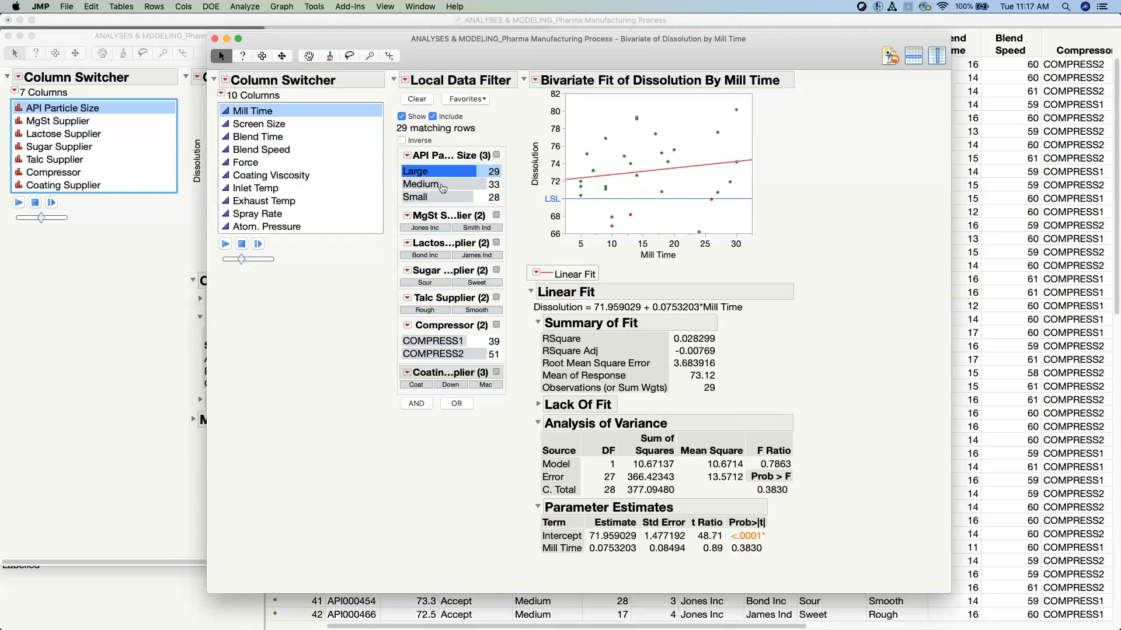
drag(442, 186, 442, 198)
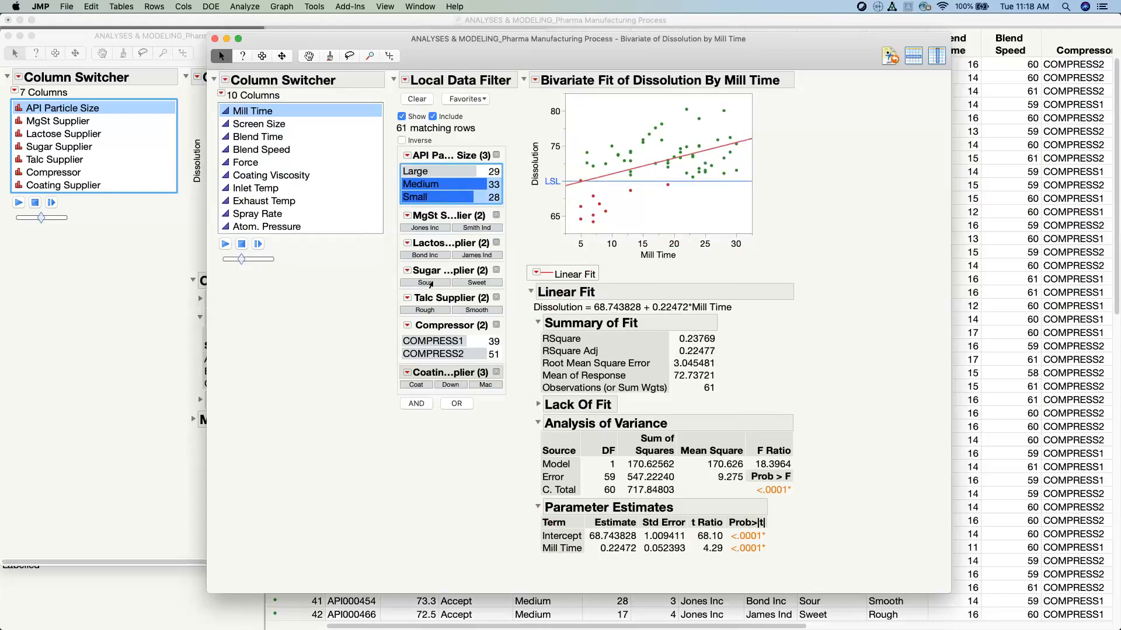
click(429, 283)
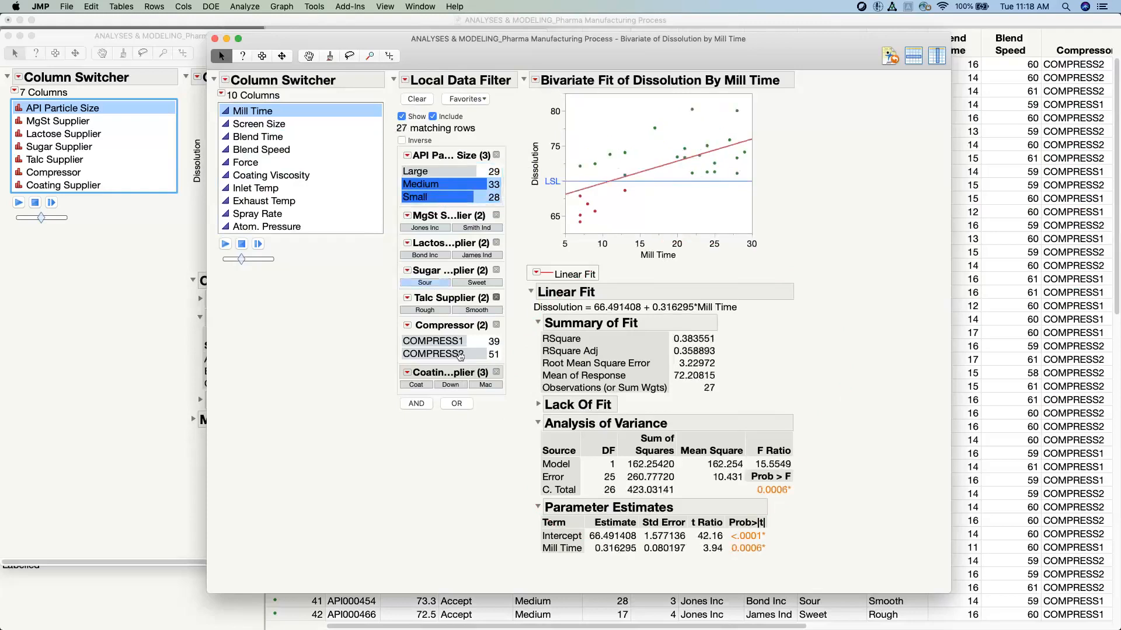
click(461, 355)
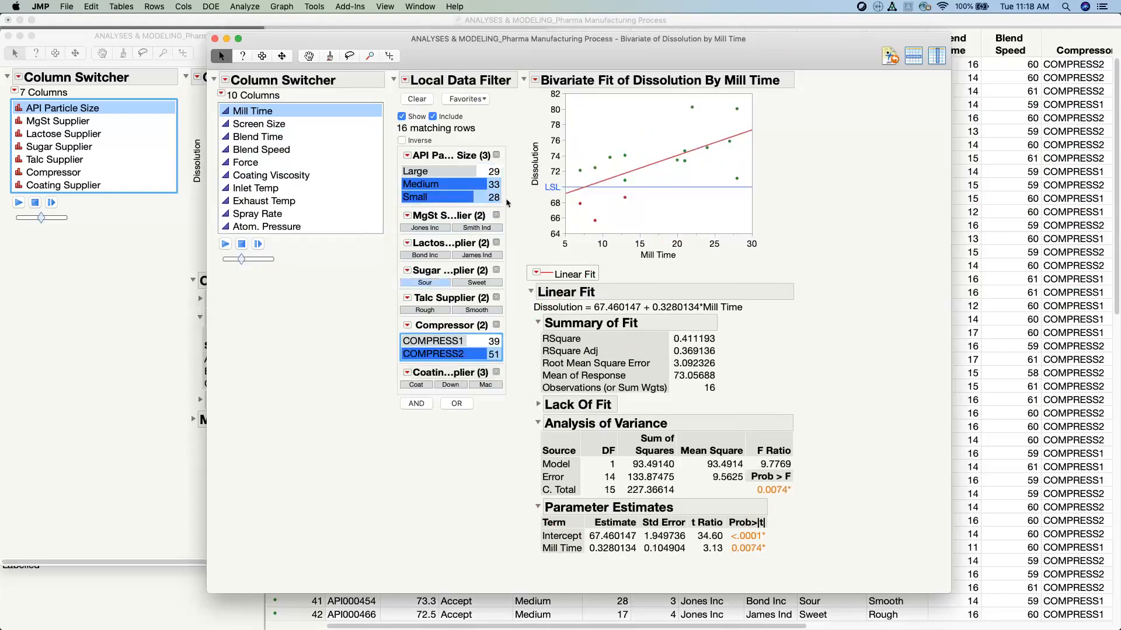
drag(503, 394, 532, 398)
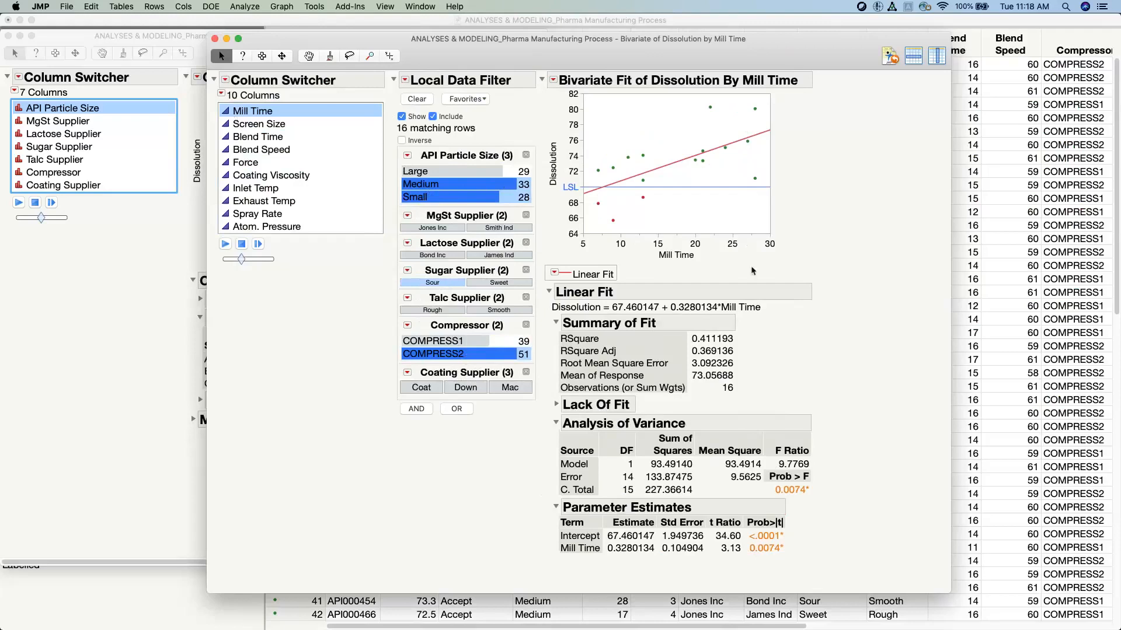
Play the Column Switcher animation on the filtered fit, return to Mill Time, and shift the report window.
mouse_move(920, 491)
mouse_down()
mouse_move(752, 572)
mouse_move(556, 467)
mouse_move(911, 444)
mouse_up()
click(226, 246)
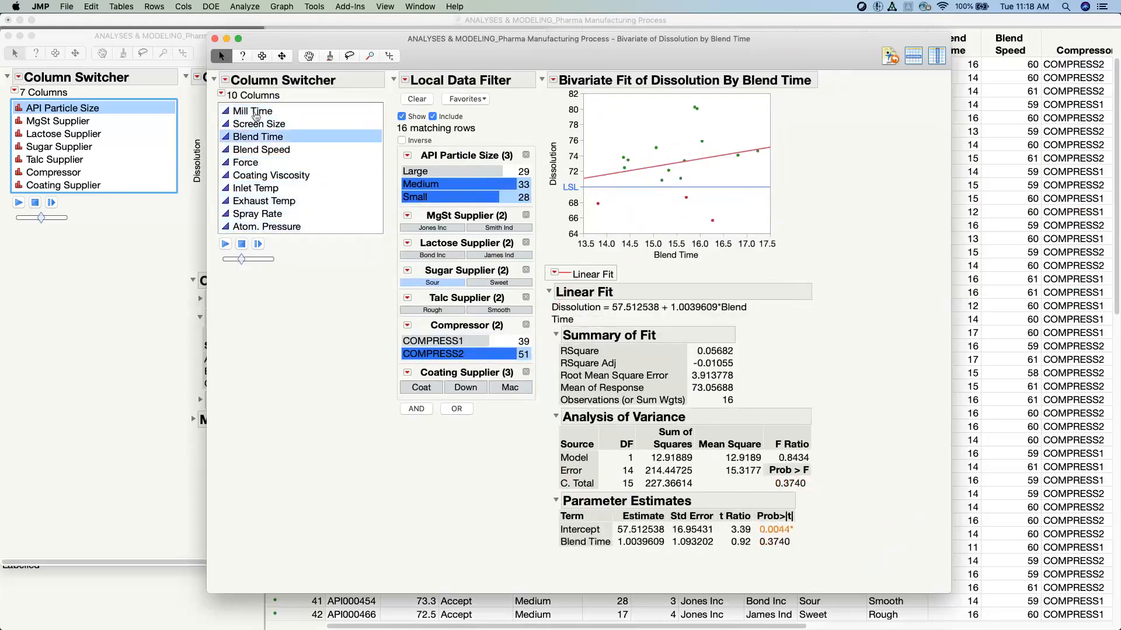
click(255, 114)
drag(438, 55, 385, 55)
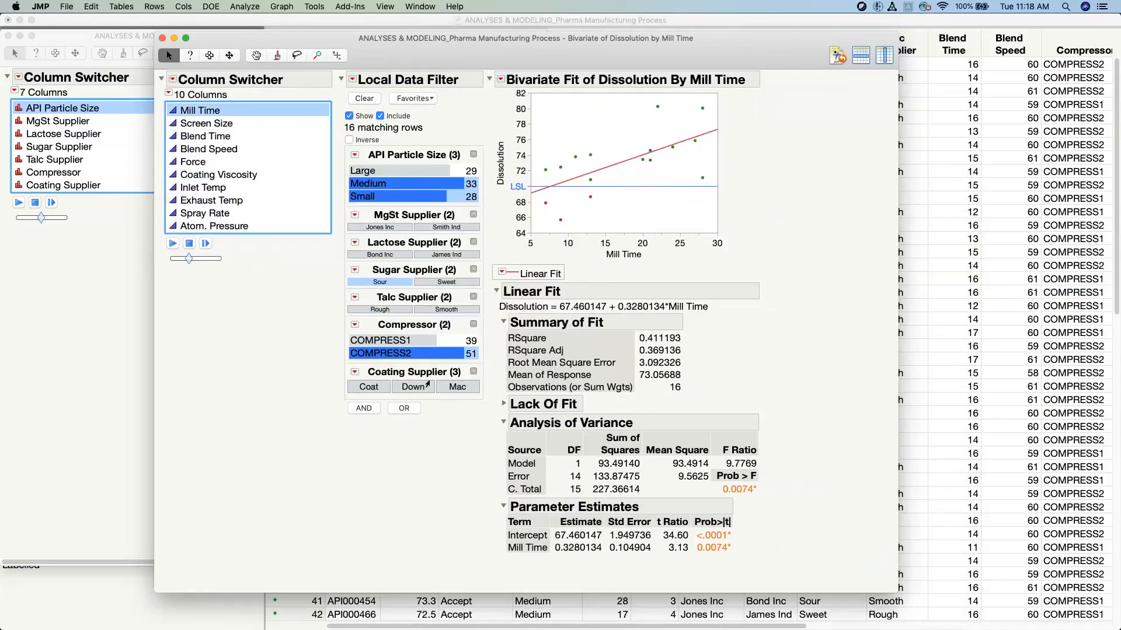
Filter the fit to Large API Particle Size and COMPRESS1, and extend the particle sizes to Medium and Small.
click(398, 170)
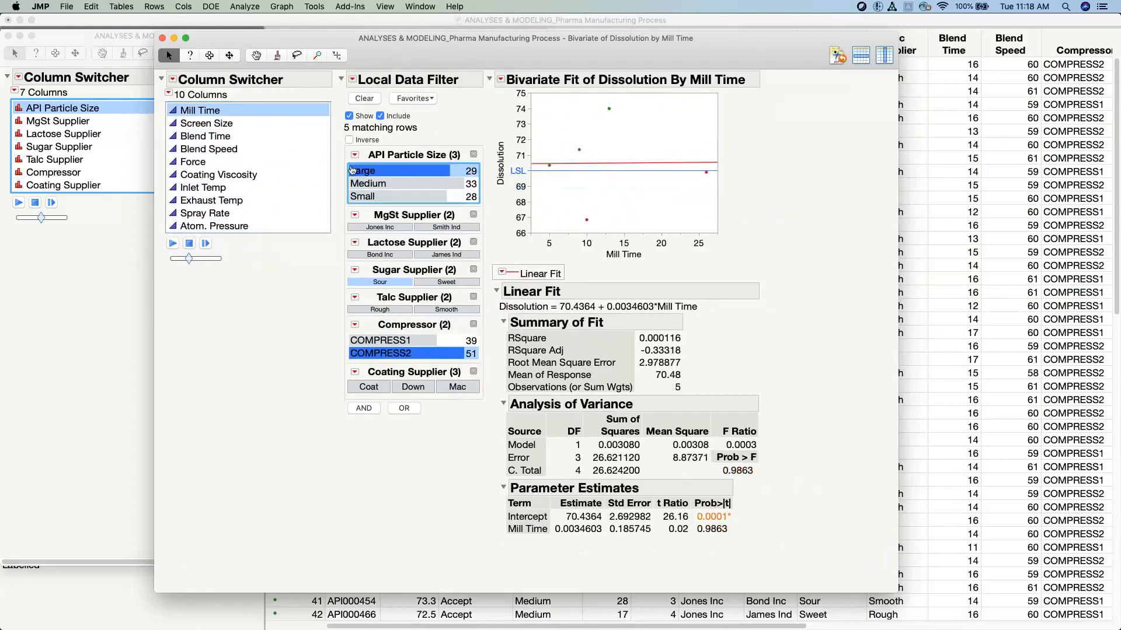
click(390, 340)
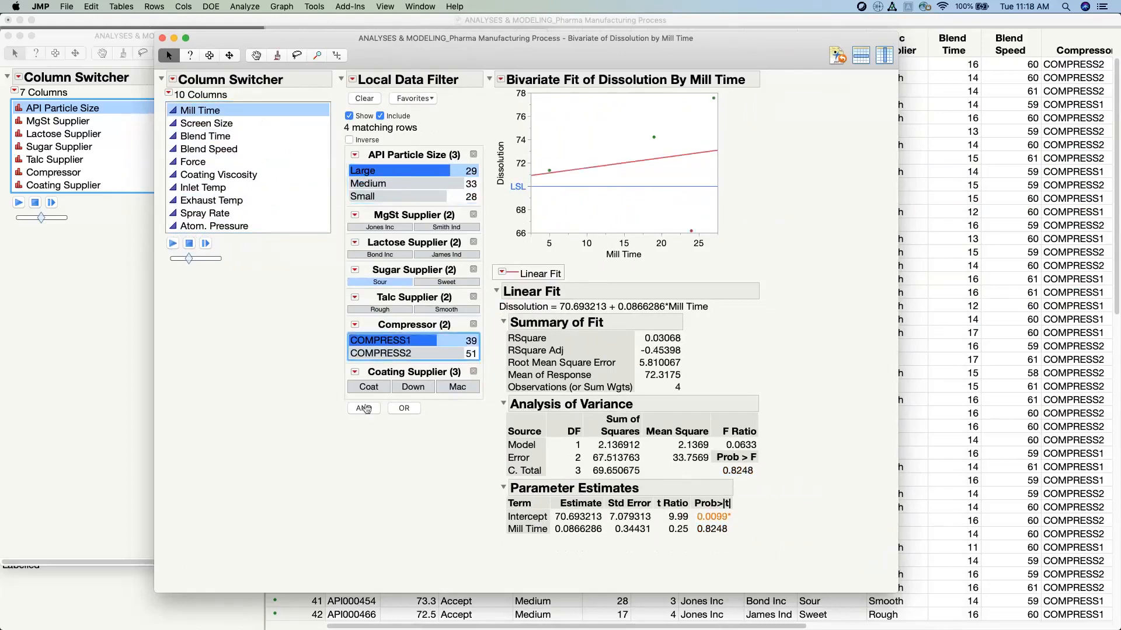
shift+click(394, 197)
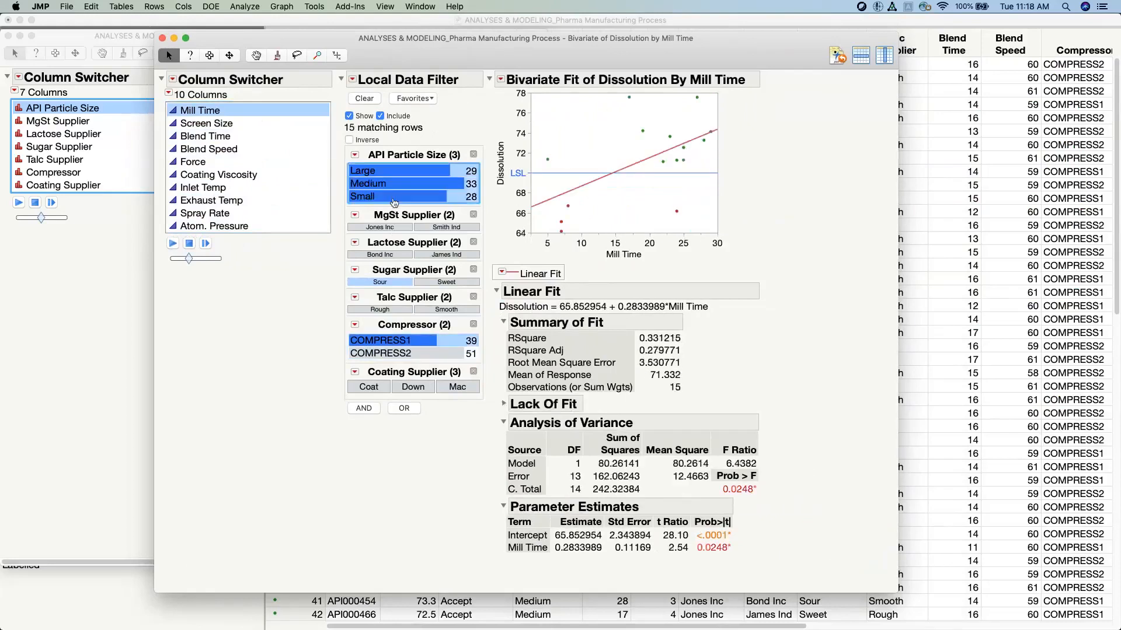
Extend the Local Data Filter to every level of MgSt, Lactose, Sugar, Talc and Coating Supplier and both COMPRESS1 and COMPRESS2.
shift+click(445, 227)
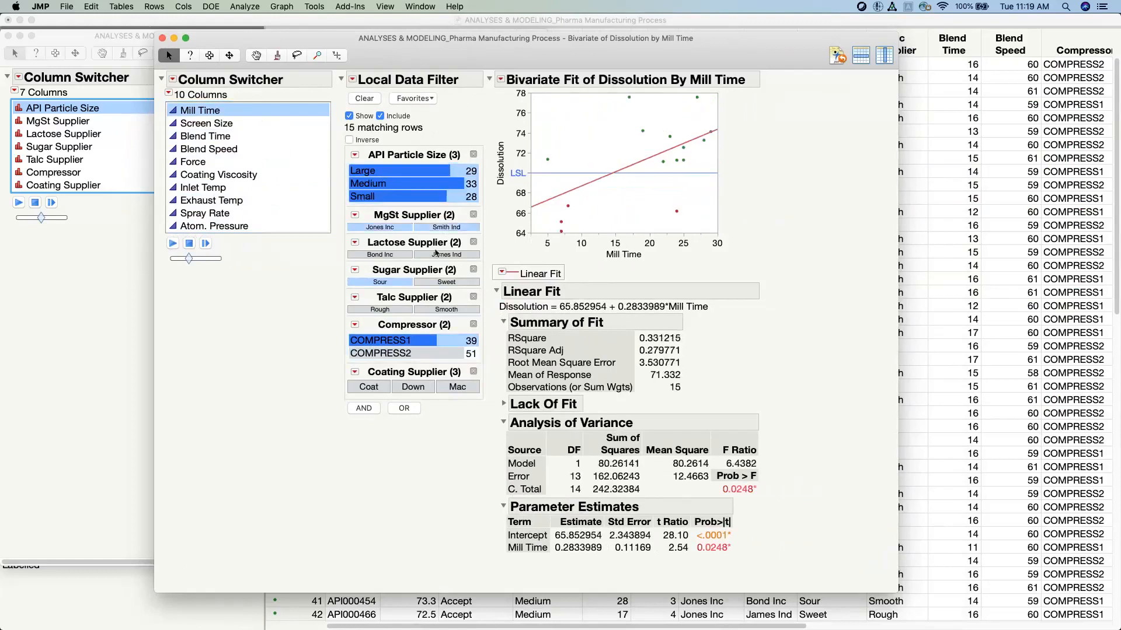
click(436, 252)
shift+click(396, 251)
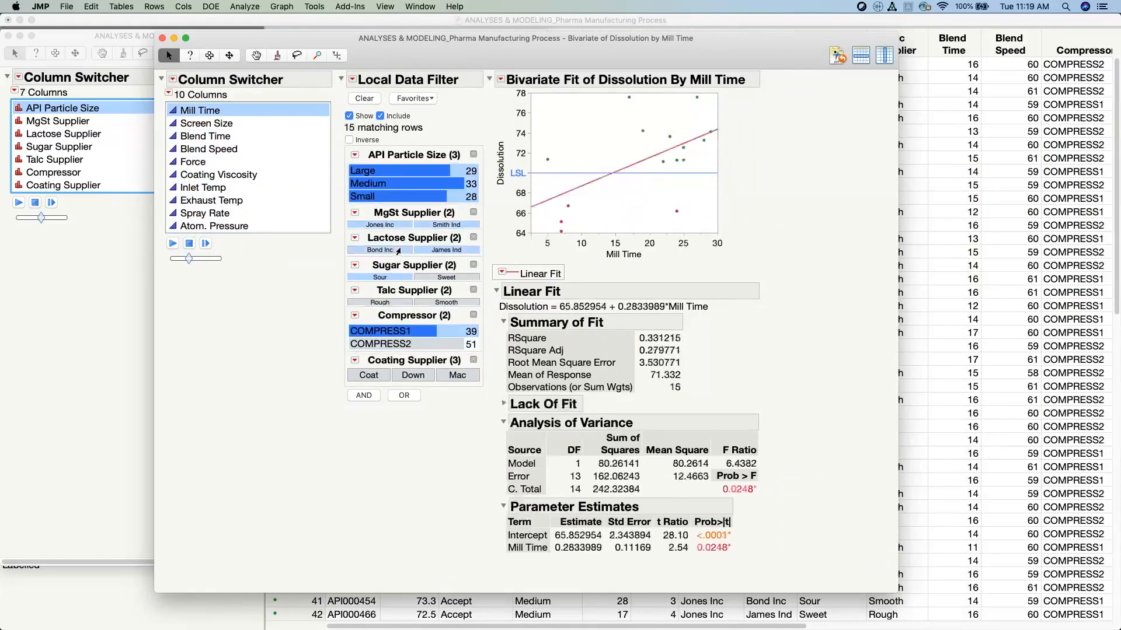
shift+click(434, 279)
click(386, 303)
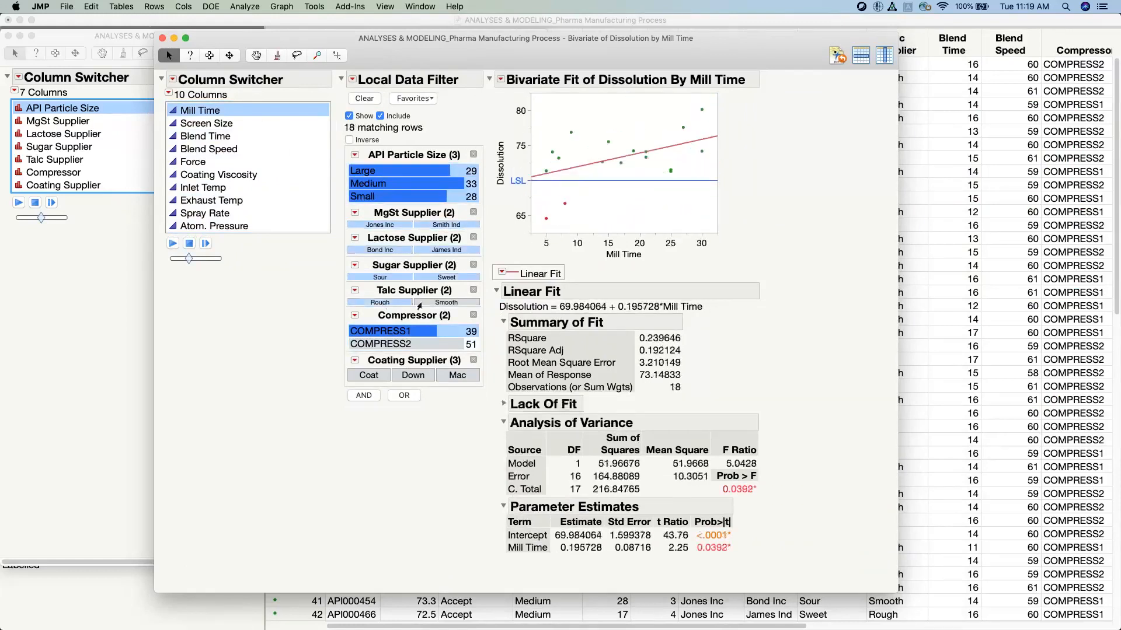
shift+click(427, 303)
shift+click(403, 344)
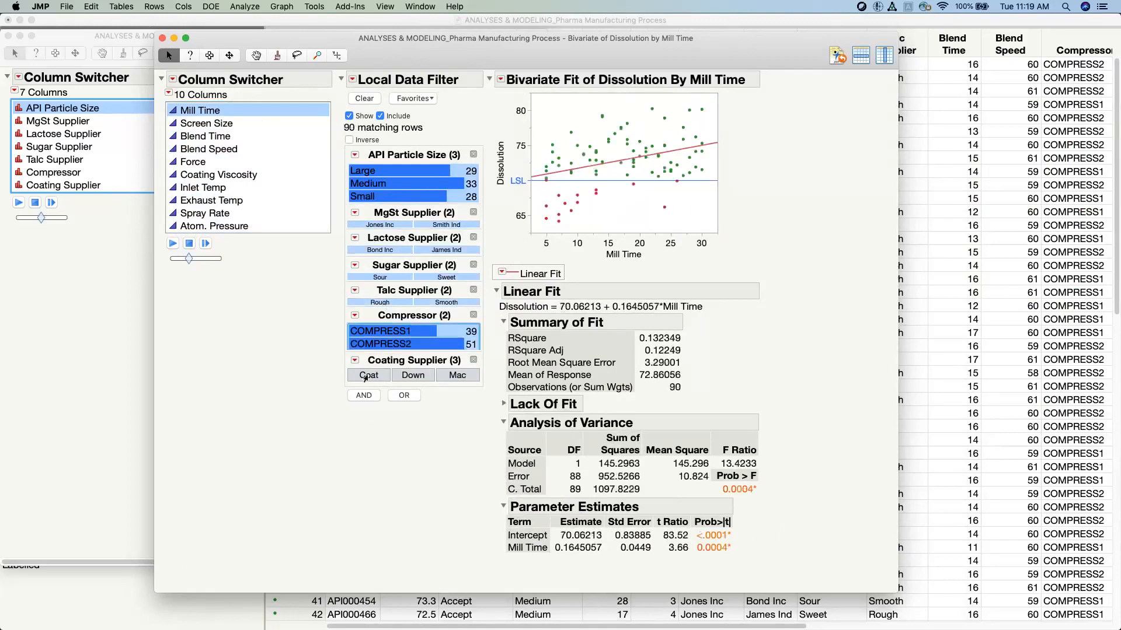
click(369, 375)
shift+click(450, 376)
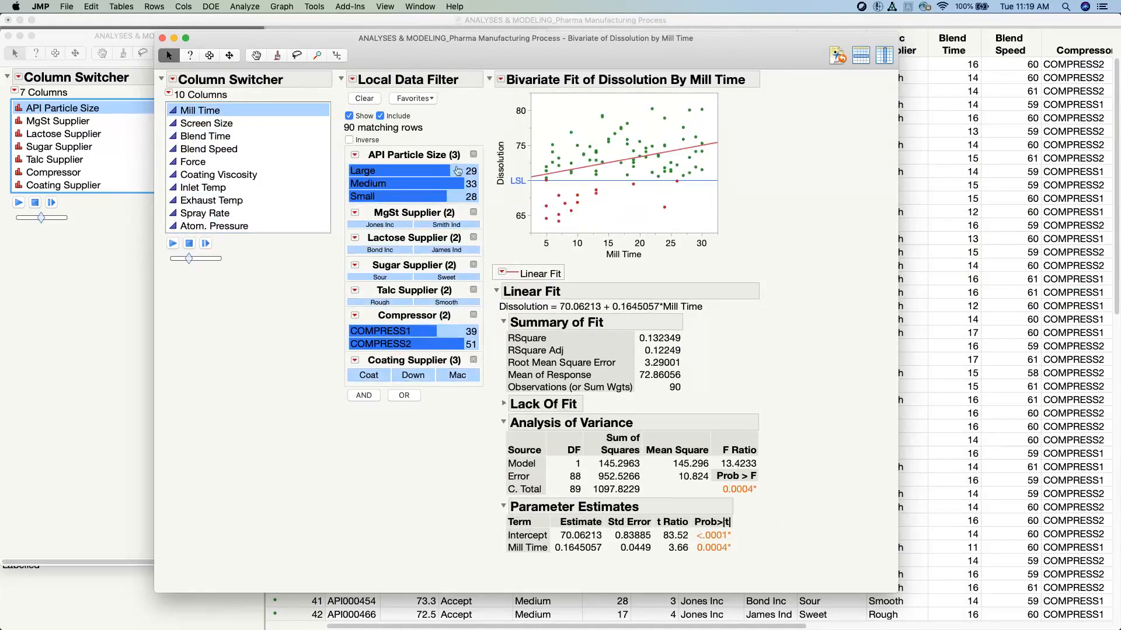
Filter the Mill Time fit to Medium API Particle Size, and alternate between Small and Medium to compare the regression lines.
click(436, 188)
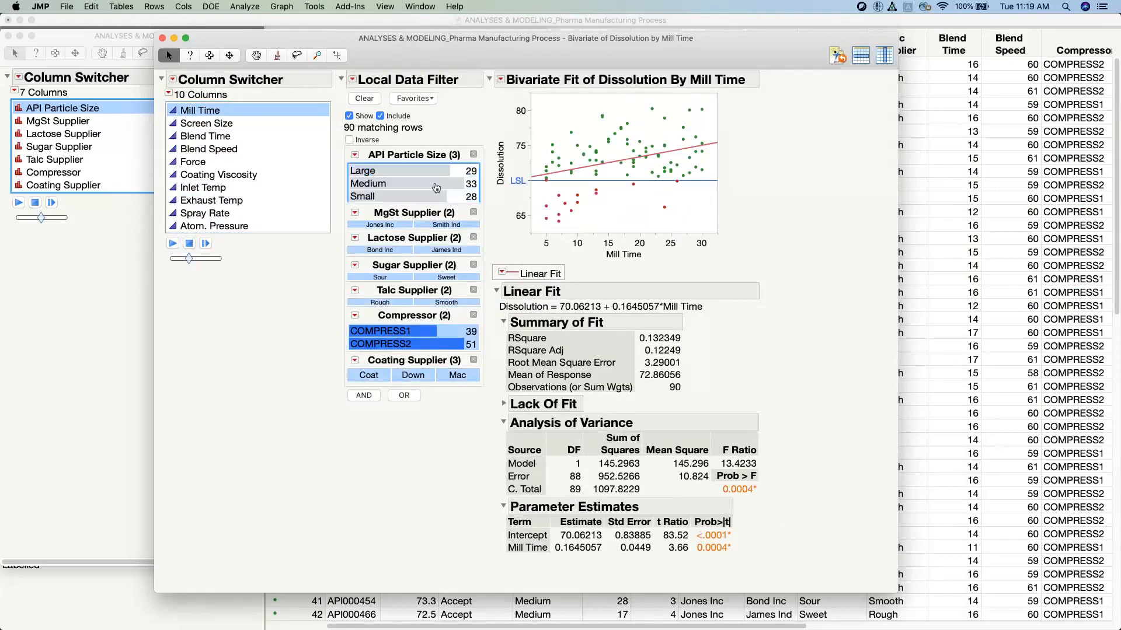
click(436, 187)
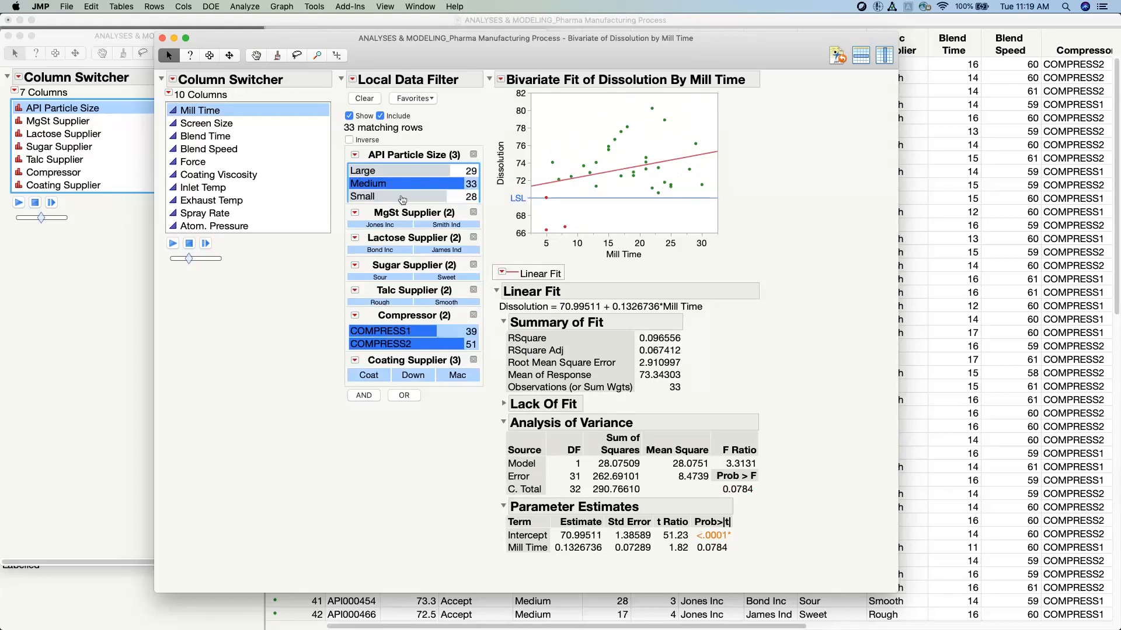
super+click(402, 197)
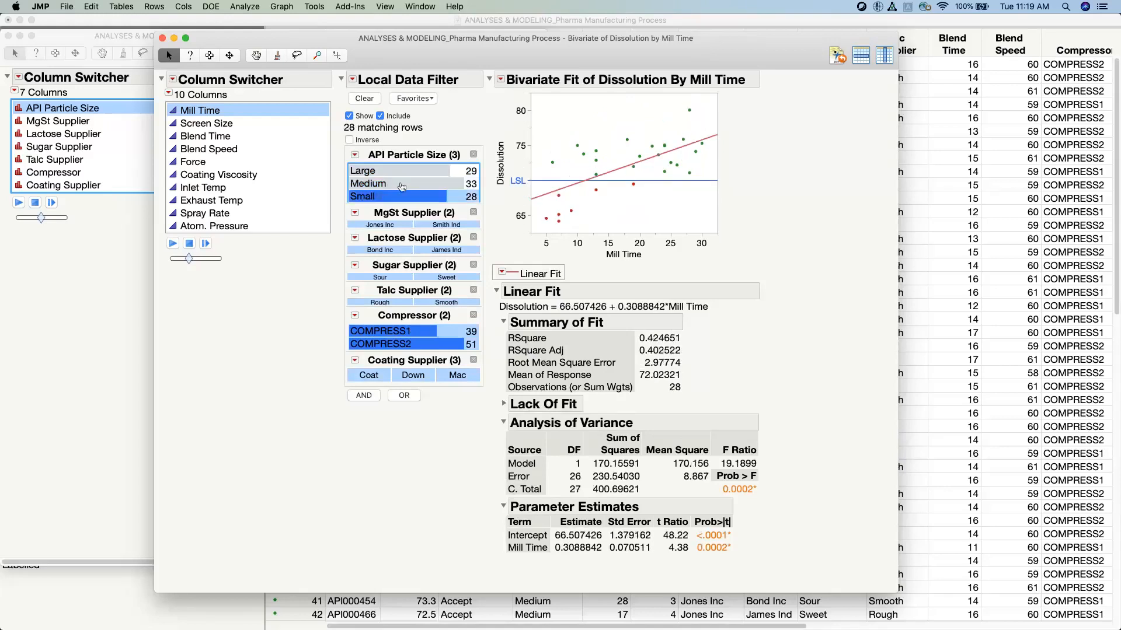
super+click(402, 197)
click(402, 198)
click(402, 184)
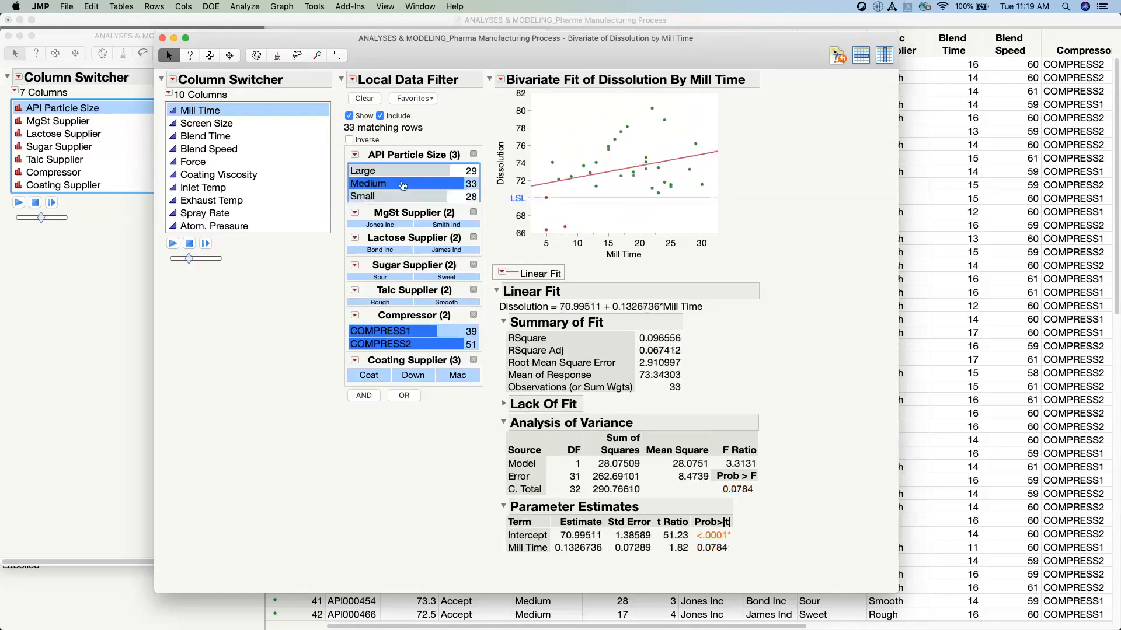
click(404, 199)
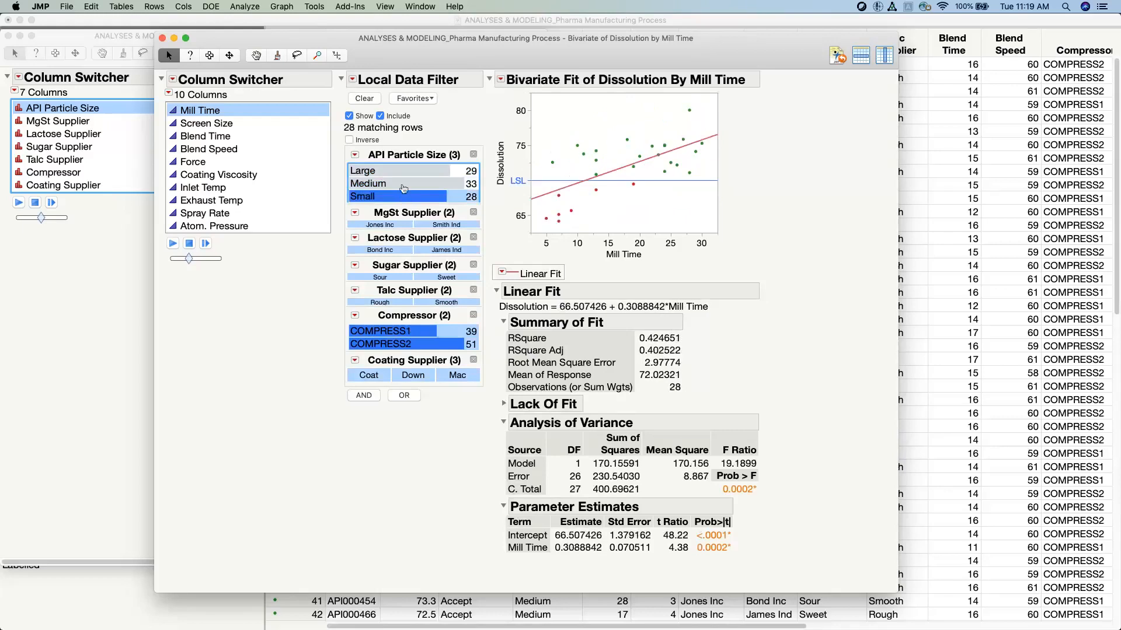
click(402, 184)
mouse_move(772, 472)
mouse_down()
mouse_move(712, 488)
mouse_move(770, 472)
mouse_up()
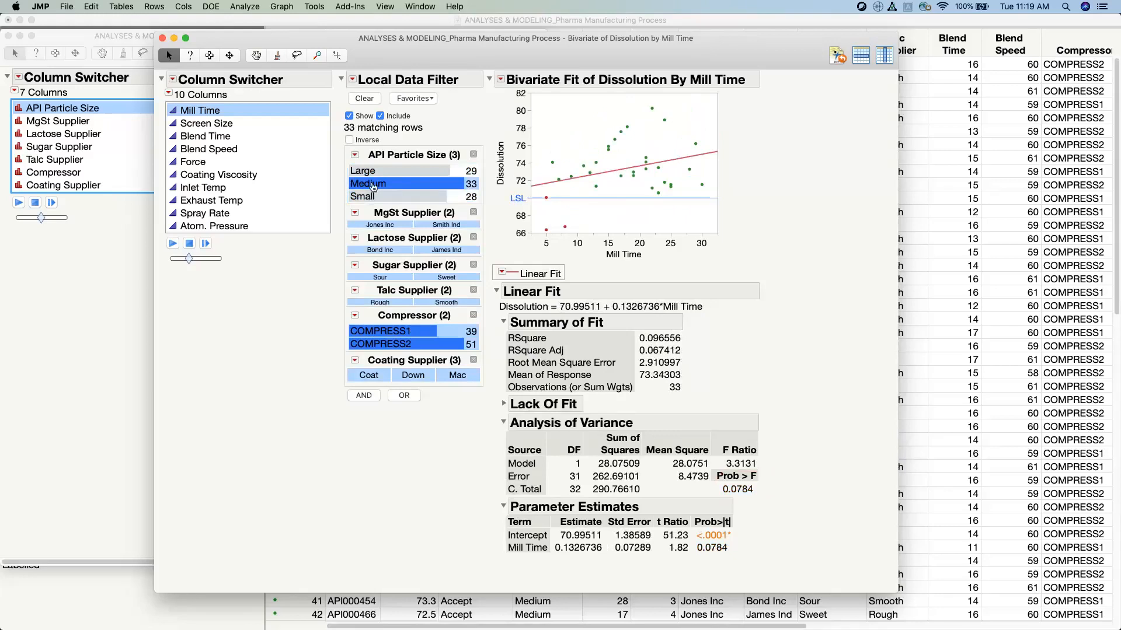
Compare Prob > F of the Mill Time fit for Small and Medium API Particle Size, ending on Small.
click(377, 198)
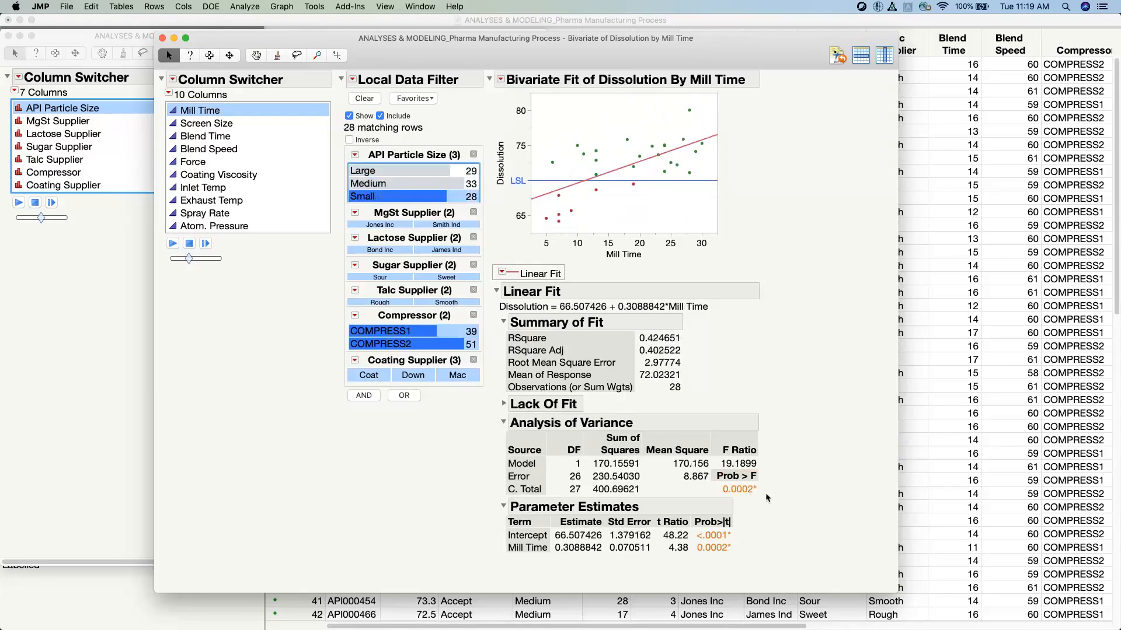
mouse_move(767, 497)
mouse_down()
mouse_move(706, 480)
mouse_move(758, 492)
mouse_up()
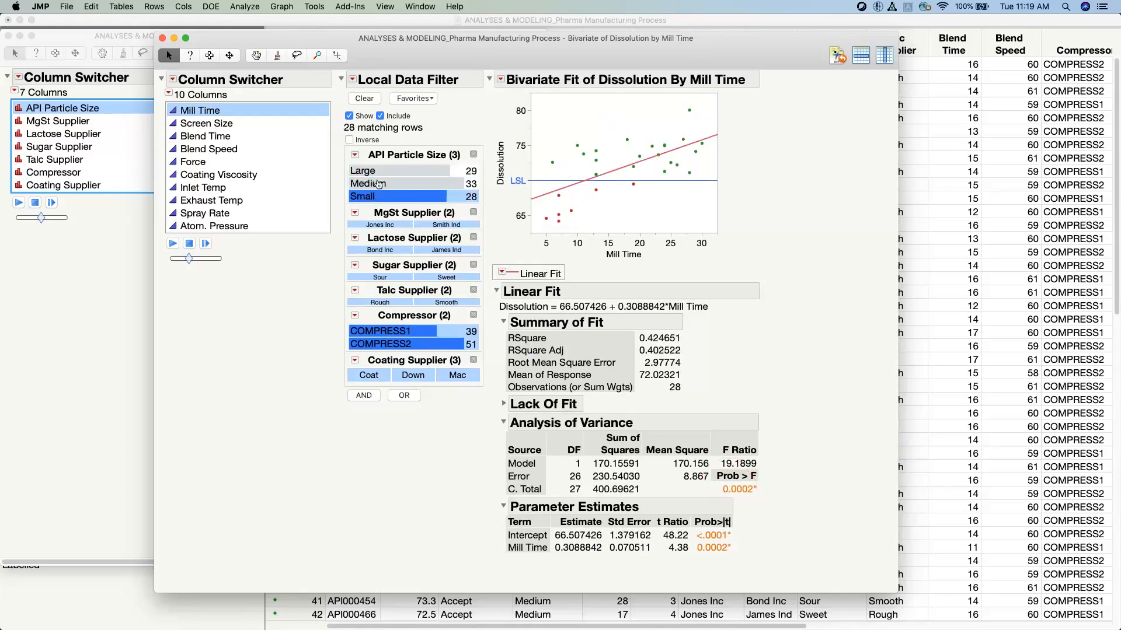
click(387, 187)
click(393, 197)
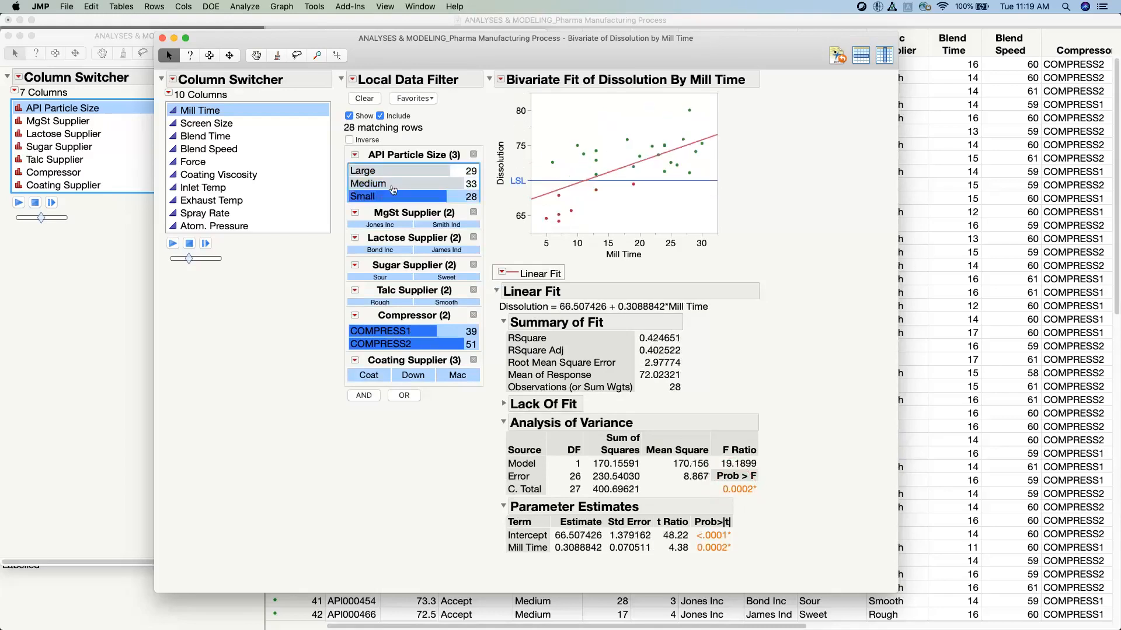
click(391, 187)
click(396, 199)
click(397, 186)
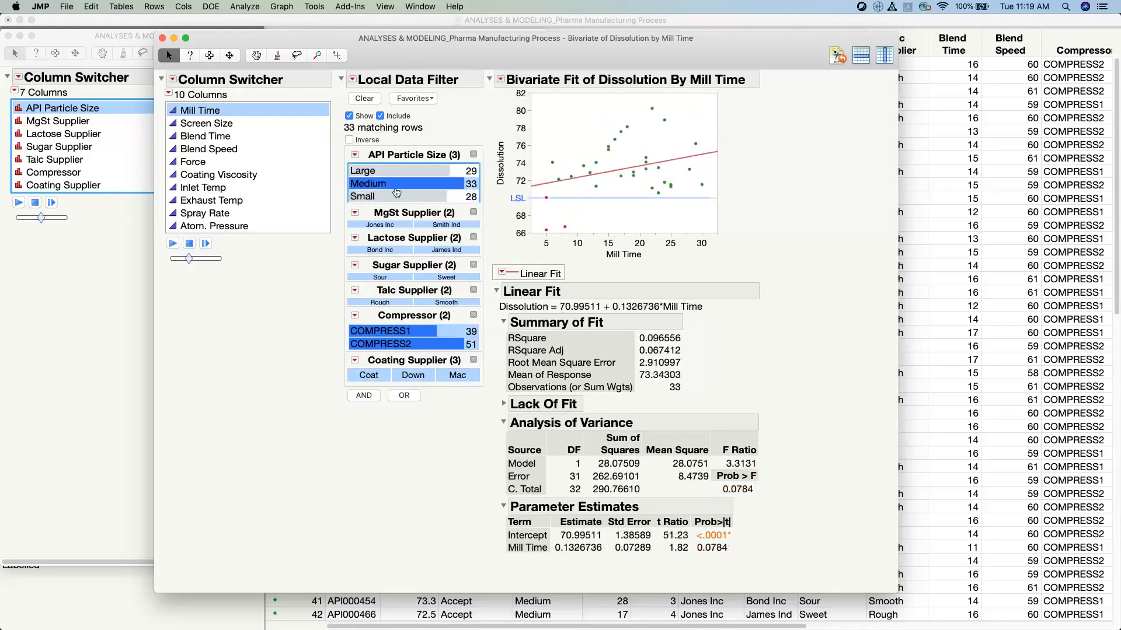
click(397, 198)
click(397, 186)
click(398, 198)
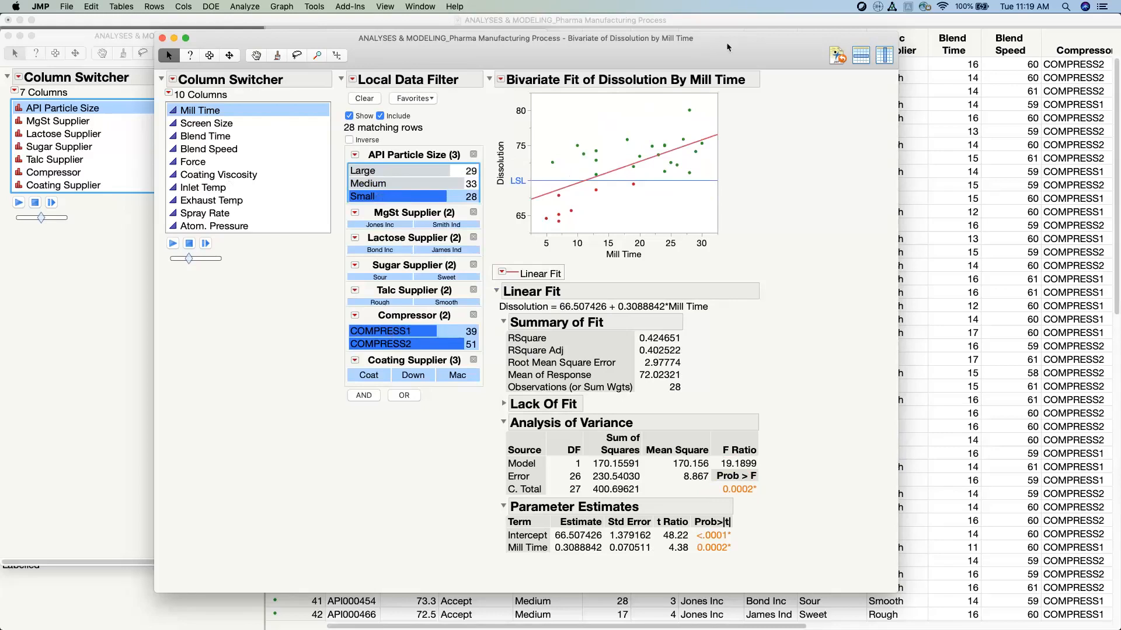
Close the Bivariate and Oneway reports and run the saved script AN_Y by Cat Xs_CS for Cat Xs and DF for Cont Xs.
drag(161, 45, 294, 57)
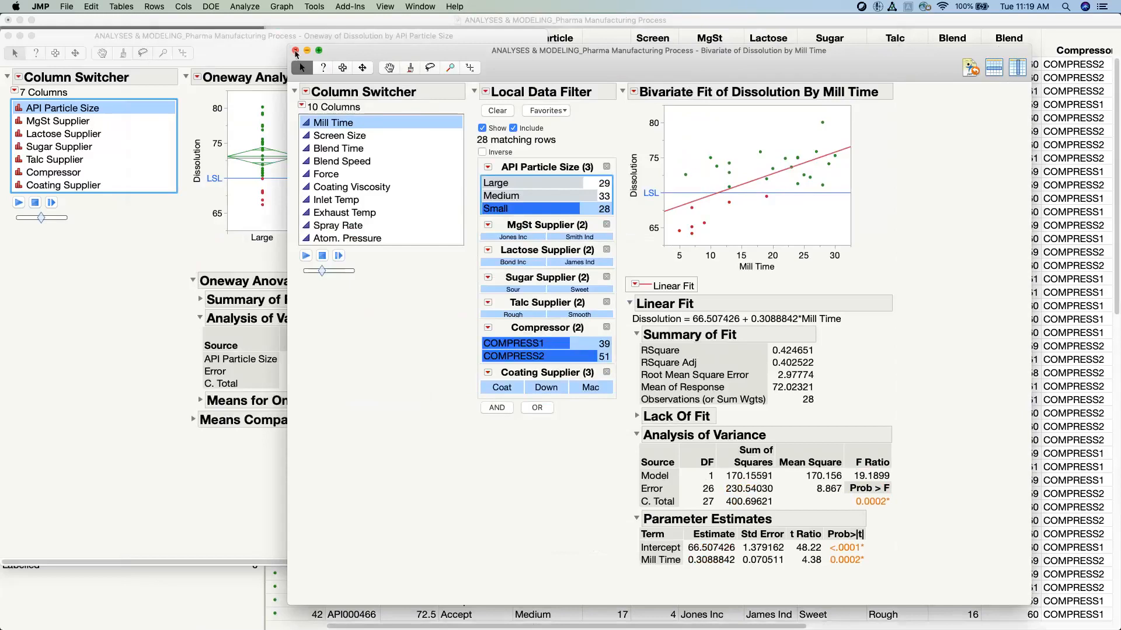
click(296, 51)
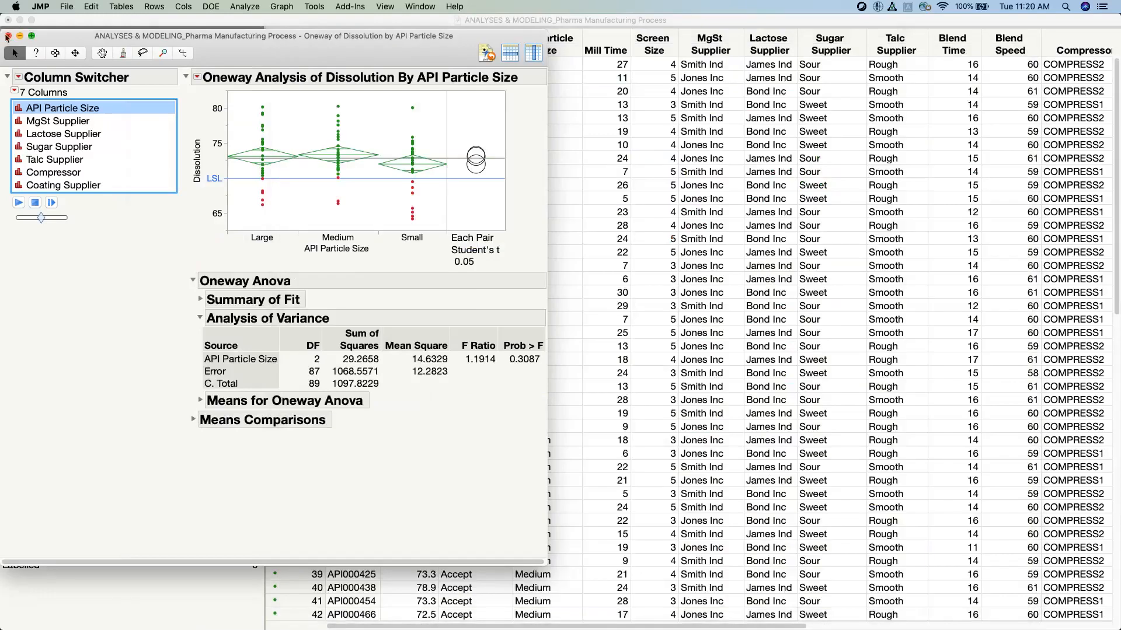
click(7, 36)
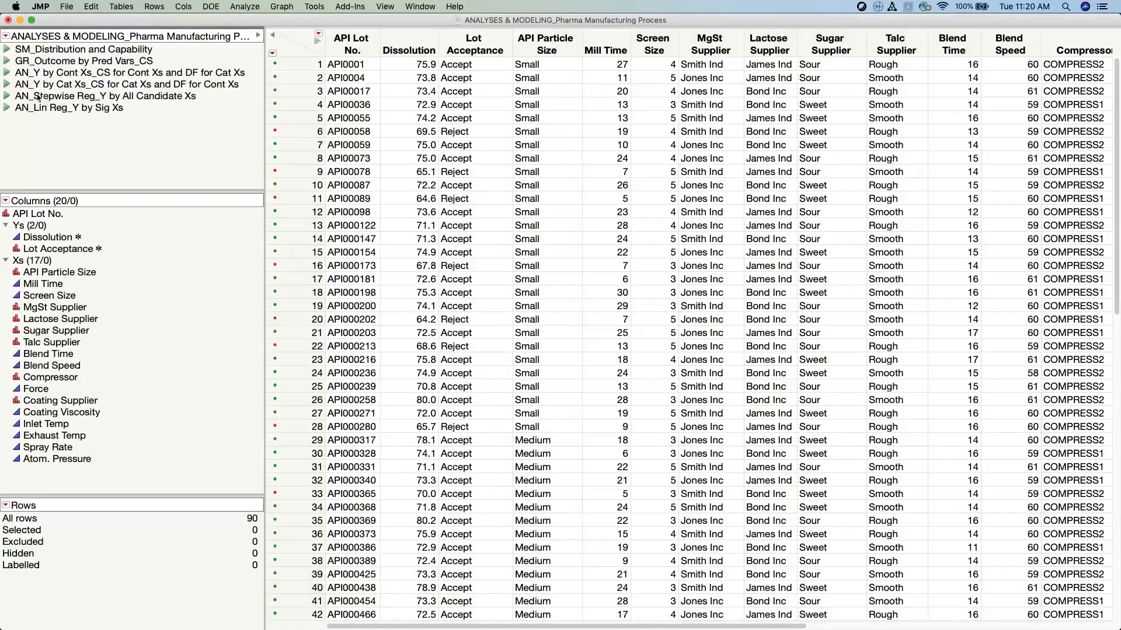
click(7, 86)
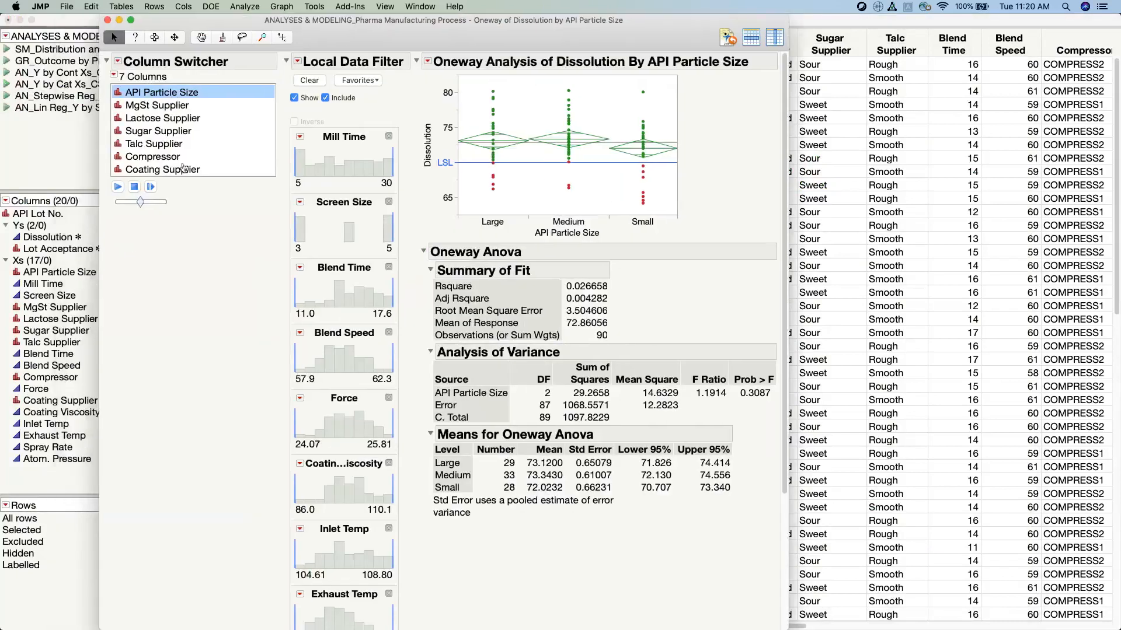
Switch the Oneway analysis through MgSt, Lactose, Sugar and Talc Supplier, Compressor and Coating Supplier, and return it to API Particle Size.
click(174, 107)
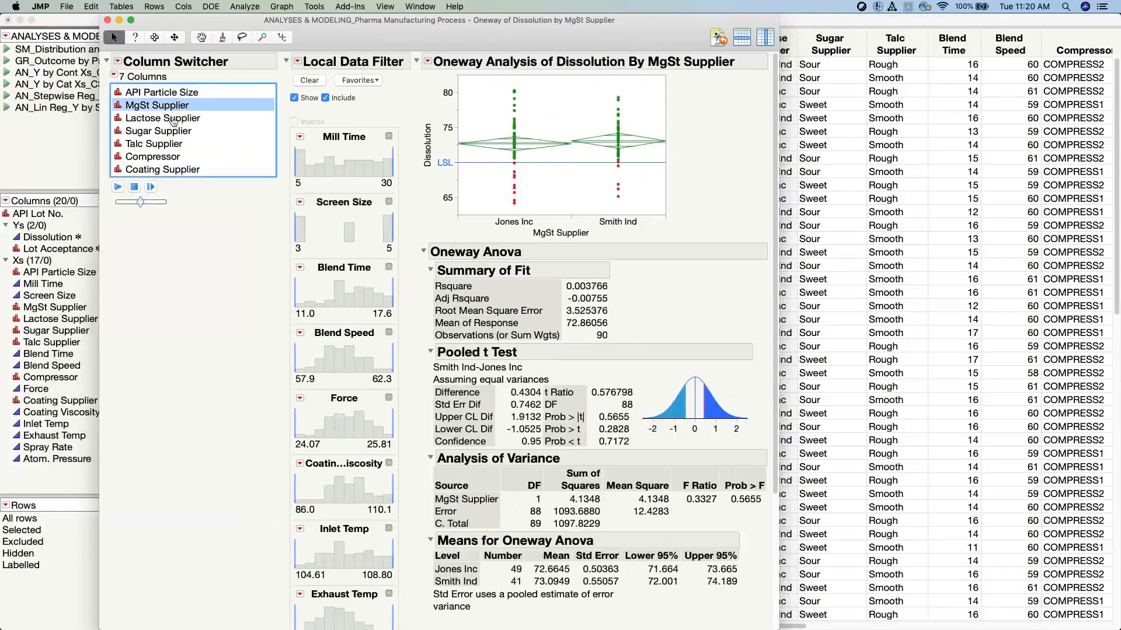
click(174, 119)
click(170, 132)
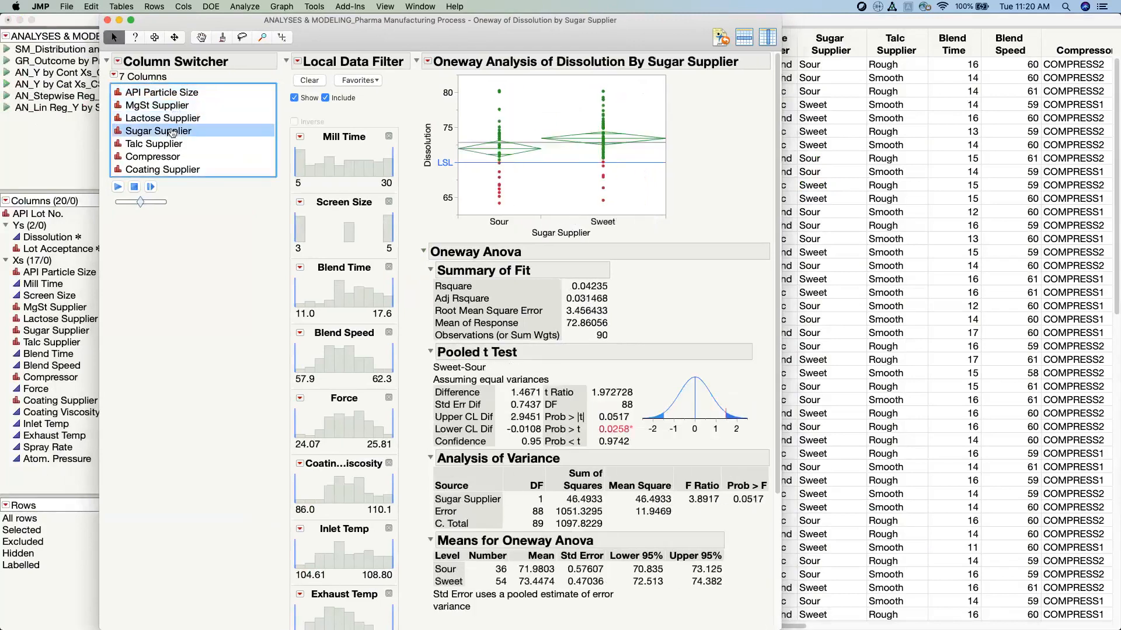
click(169, 144)
click(168, 157)
click(166, 171)
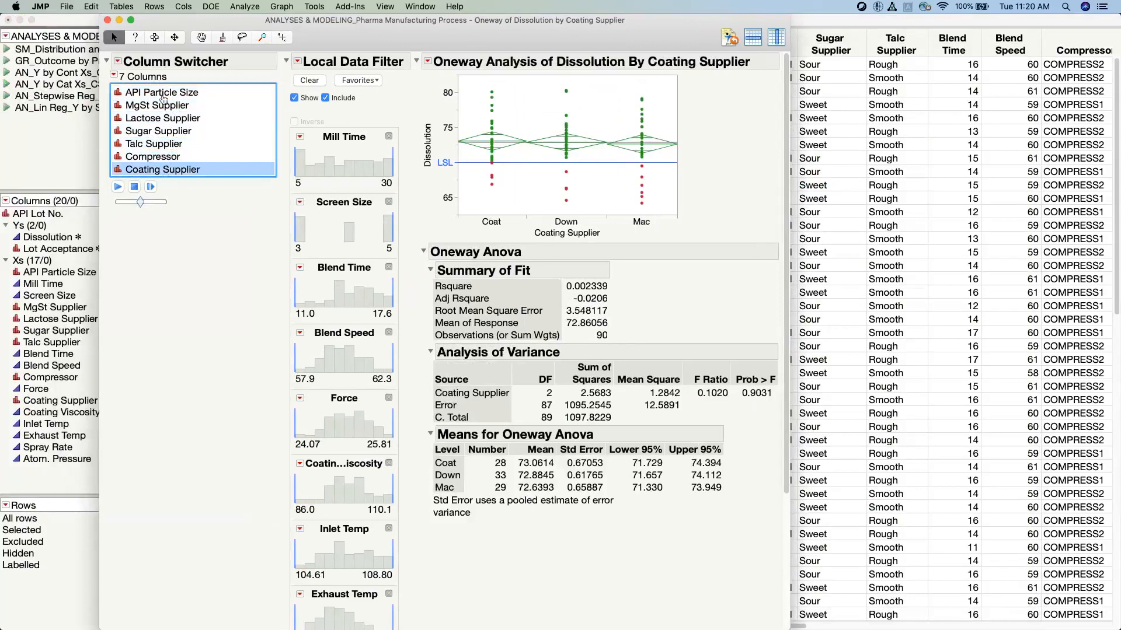
click(163, 95)
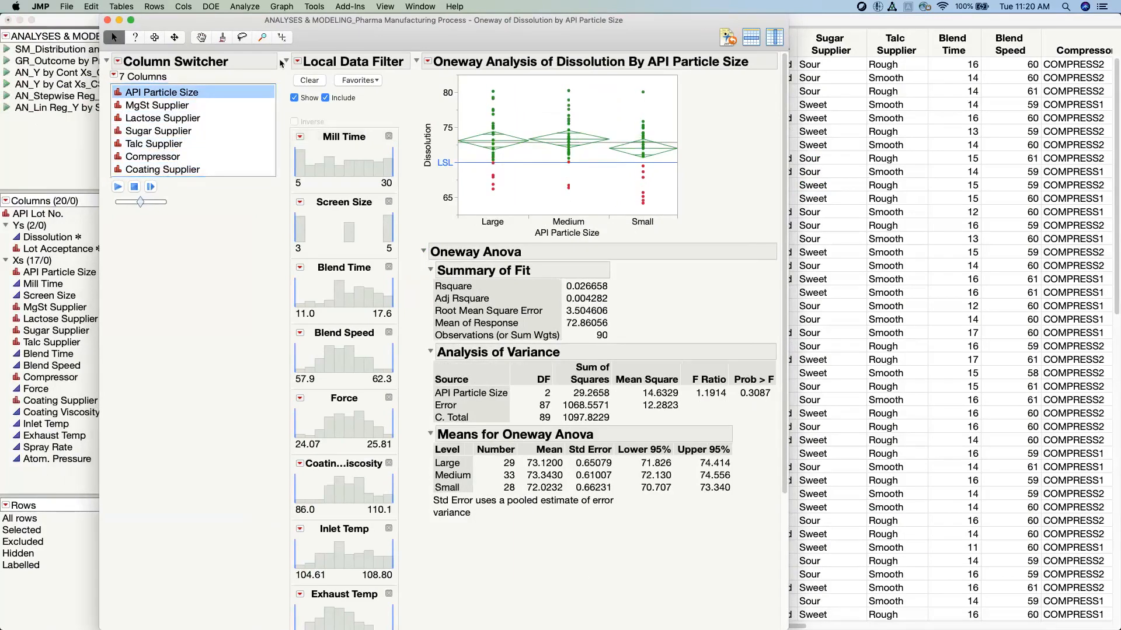
mouse_move(280, 60)
mouse_down()
mouse_move(287, 234)
mouse_move(334, 416)
mouse_move(422, 95)
mouse_move(418, 56)
mouse_up()
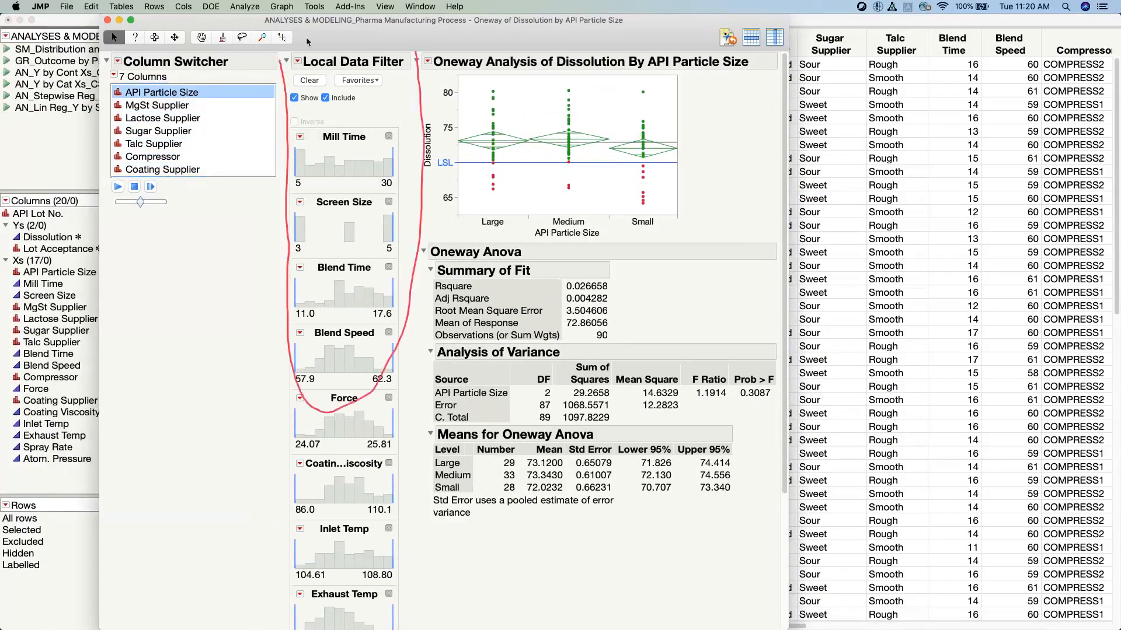
key(Escape)
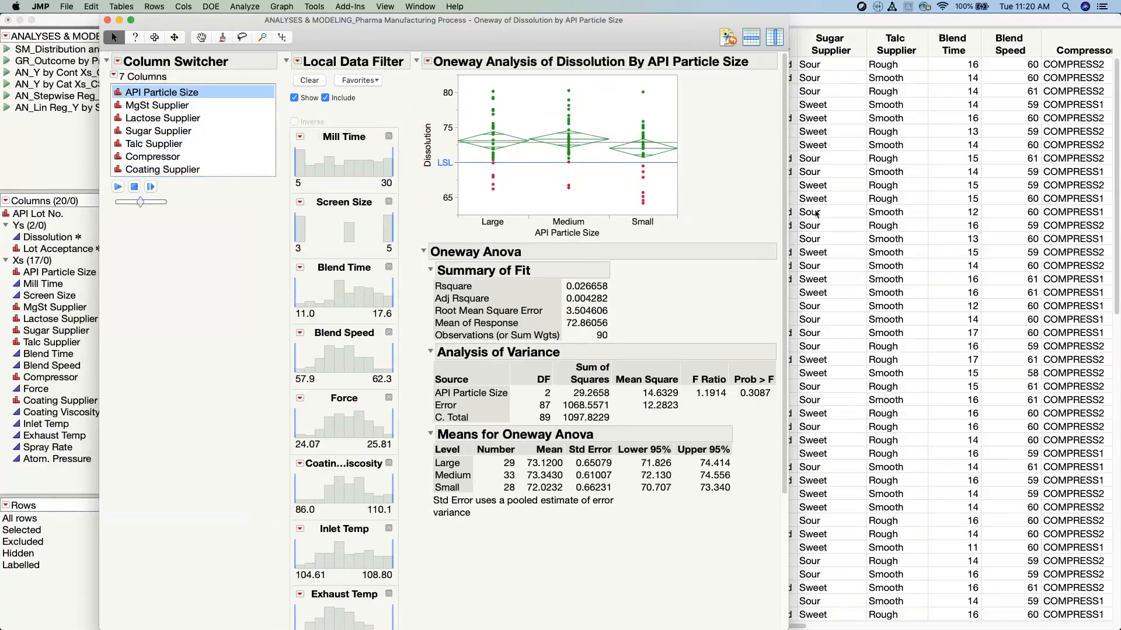
drag(783, 245, 755, 112)
Set the upper limit of the Mill Time filter to 20.
click(393, 182)
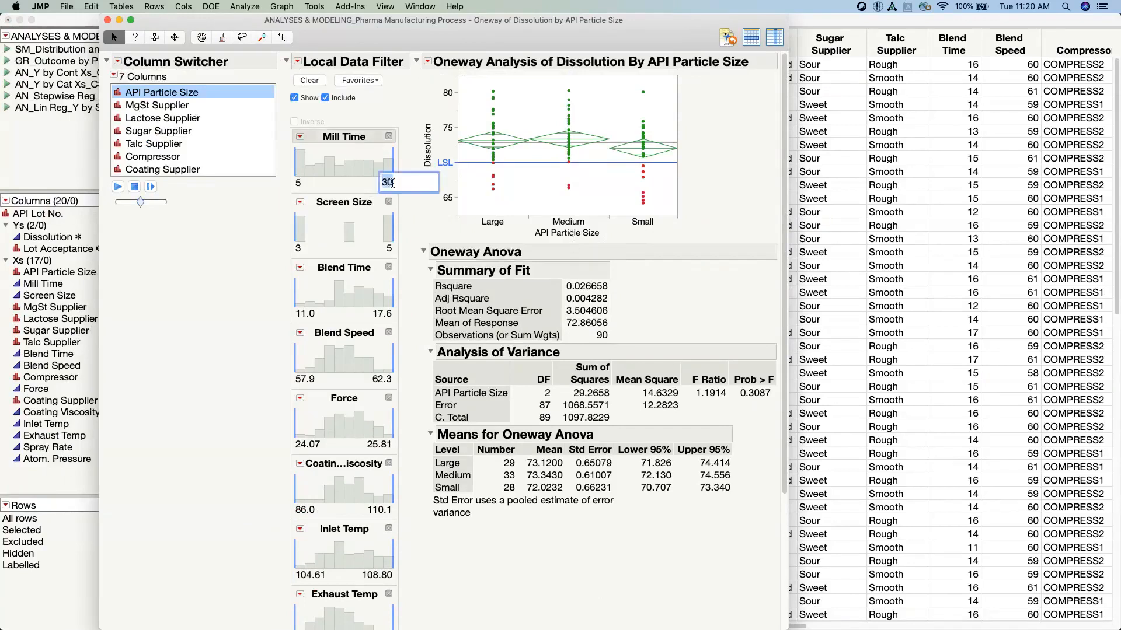
text(20)
key(Return)
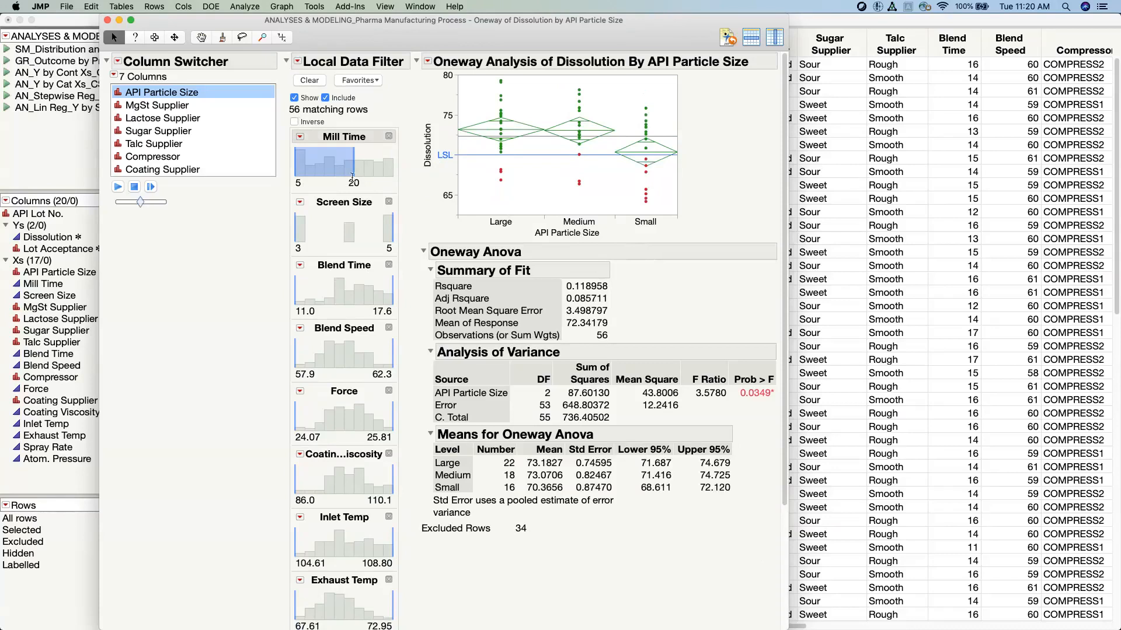
Extend the Mill Time filter to 30 and select the full Blend Time range of 11.0–17.6 and Force range of 24.07–25.81.
drag(352, 178, 395, 160)
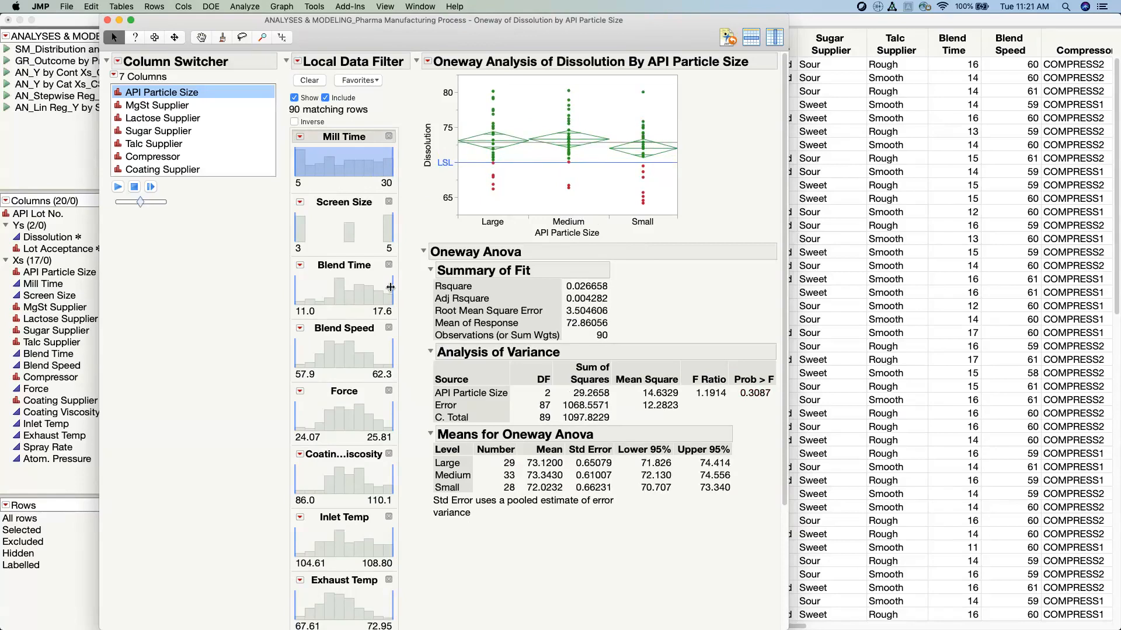
mouse_move(390, 287)
mouse_down()
mouse_move(339, 288)
mouse_move(397, 288)
mouse_up()
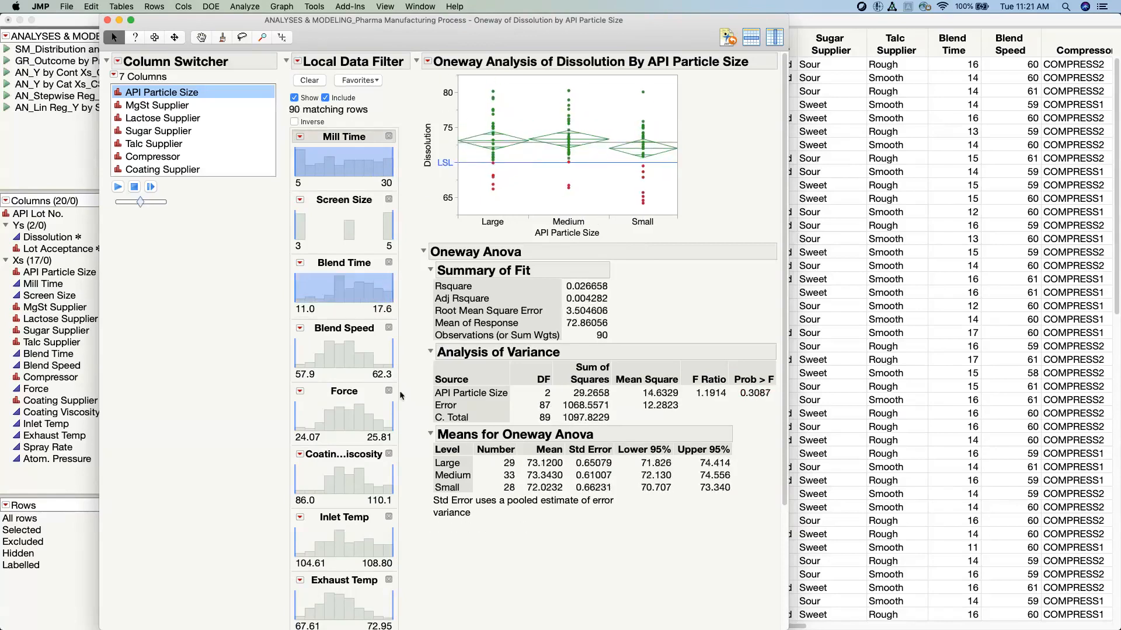
drag(391, 416, 292, 399)
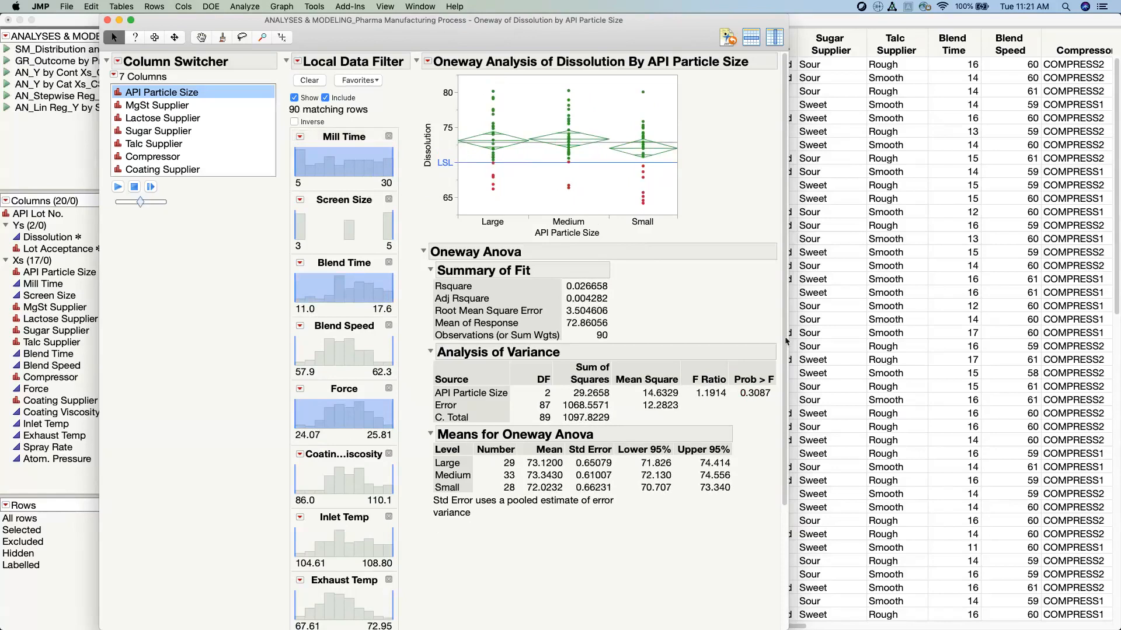
drag(787, 343, 785, 278)
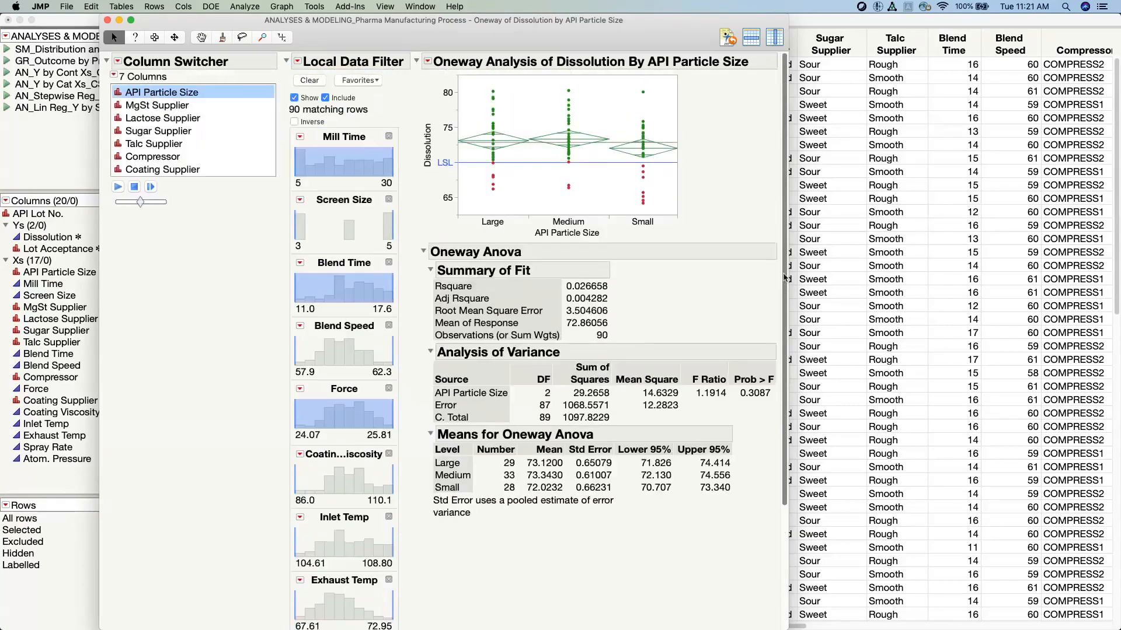
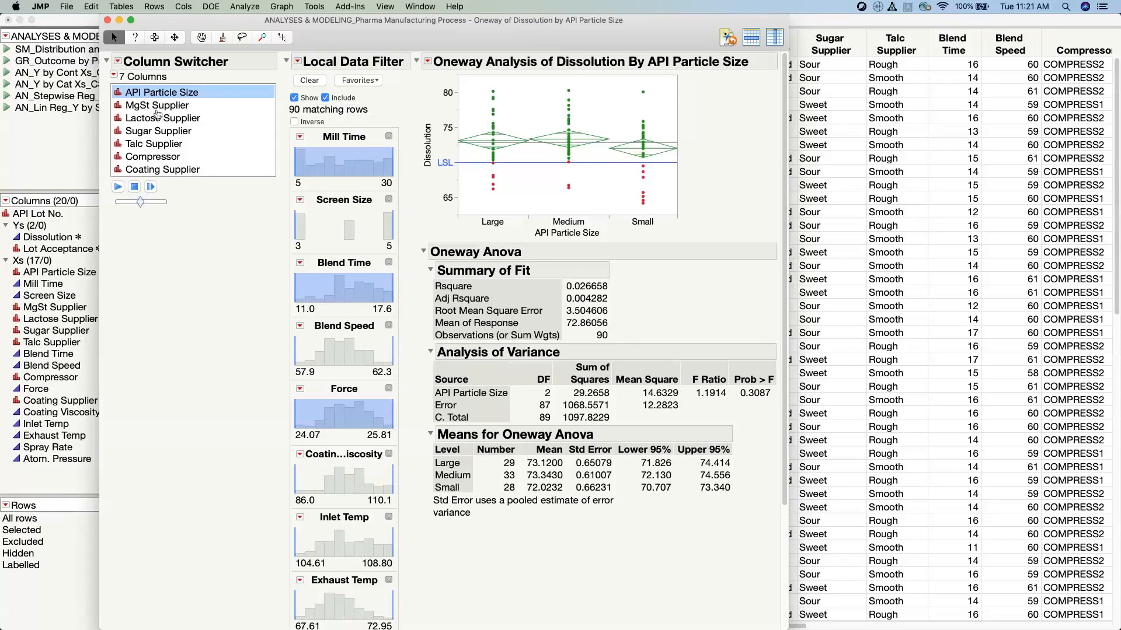
Switch the Oneway analysis of Dissolution to Lactose Supplier, MgSt Supplier and back to API Particle Size.
click(159, 118)
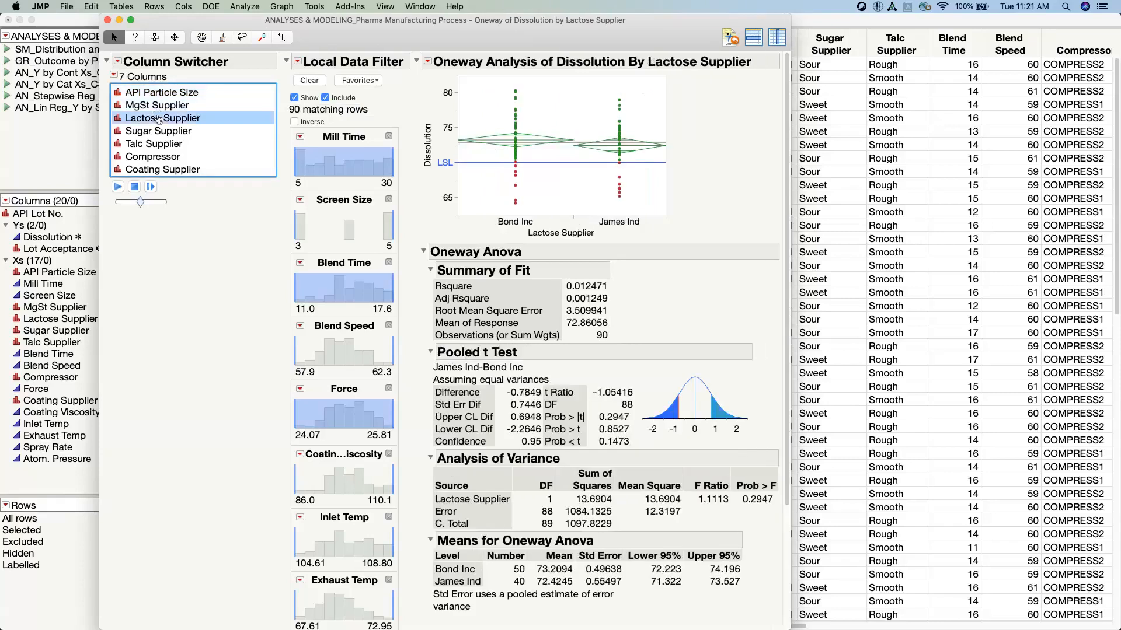
click(166, 106)
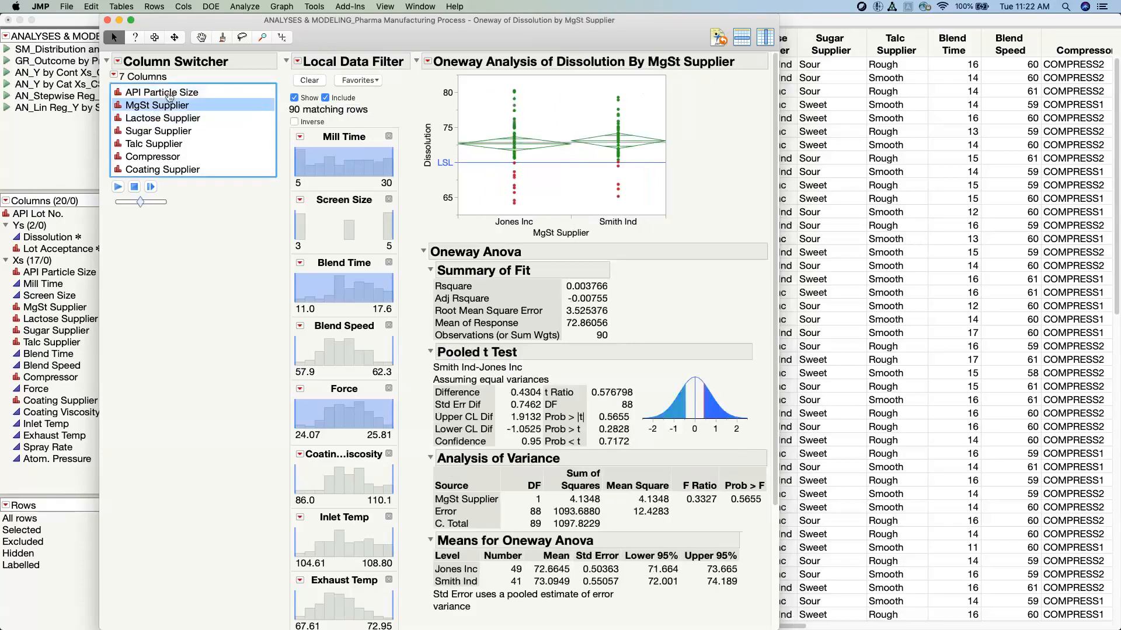
click(169, 95)
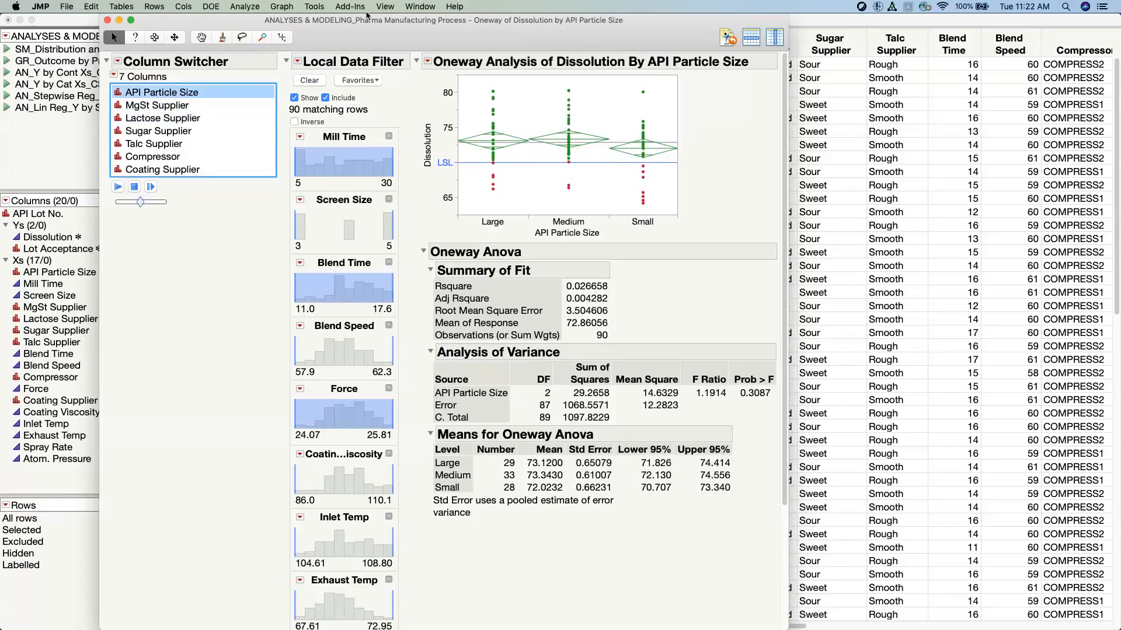
Close the Oneway report of Dissolution by API Particle Size and return to the data table.
drag(372, 38, 487, 37)
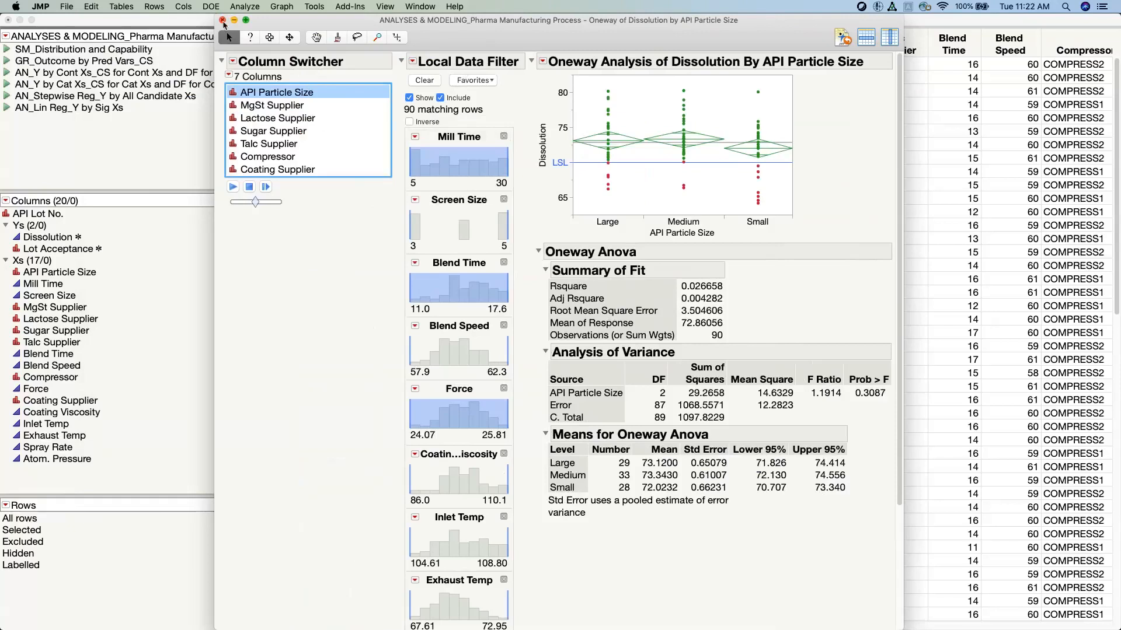
click(222, 21)
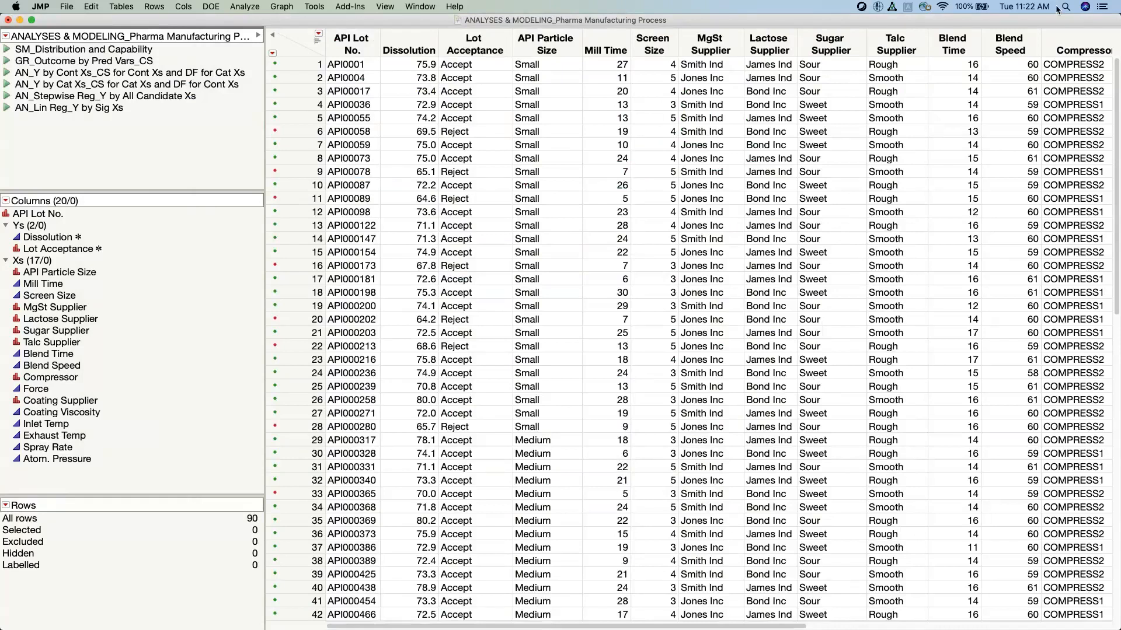
drag(1043, 16, 936, 289)
double_click(936, 292)
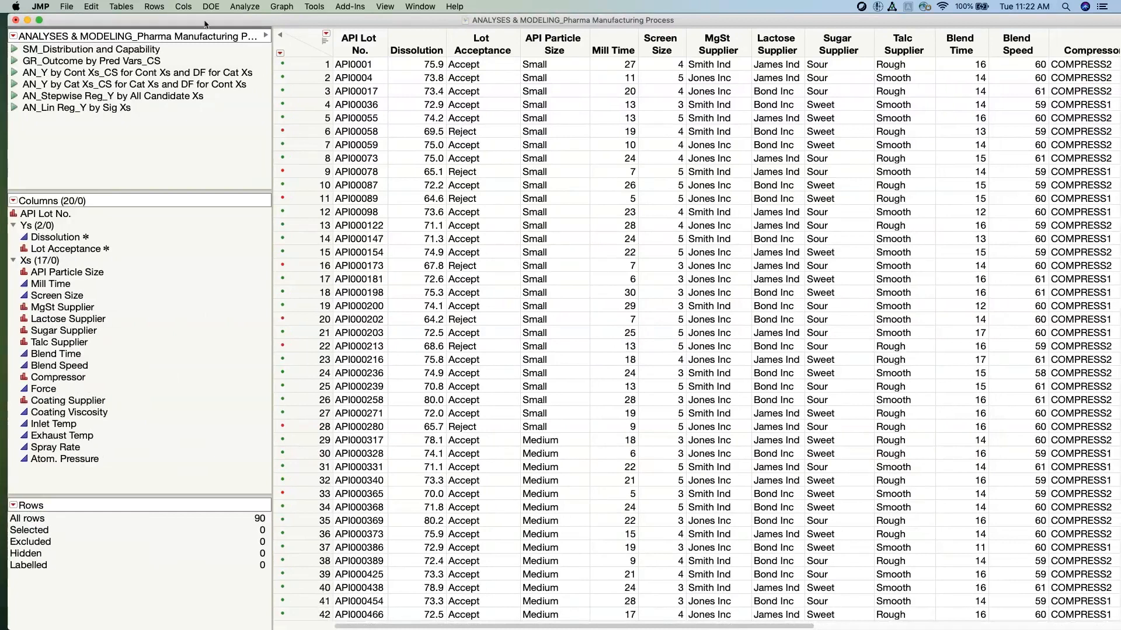
Set up a Fit Model specification with Dissolution as the Y response and all 17 Xs as model effects.
click(239, 8)
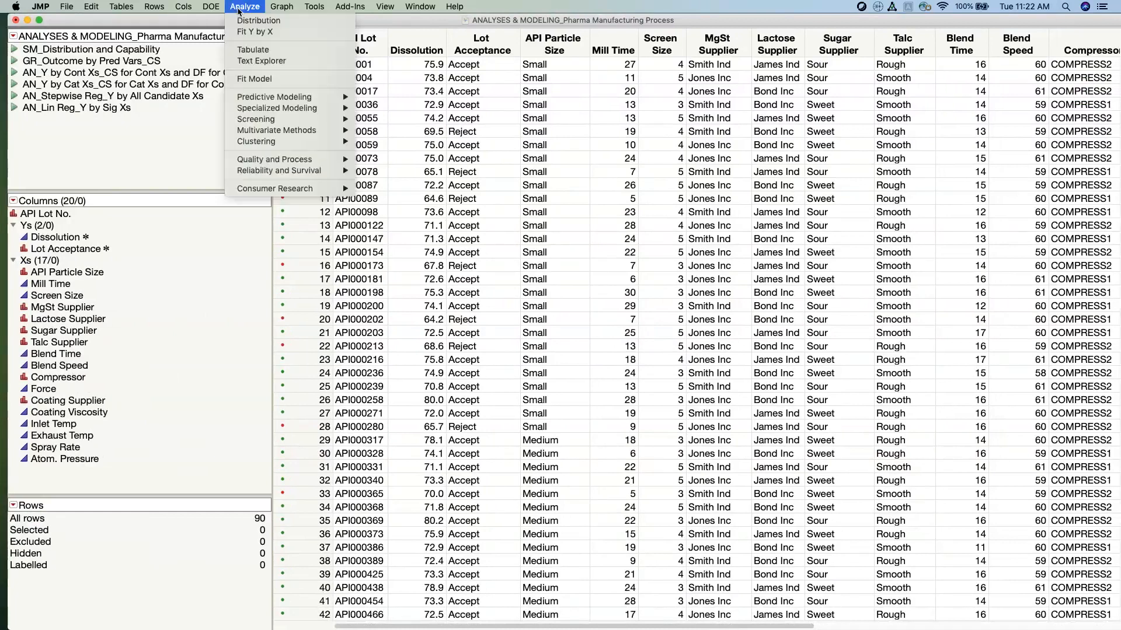
click(302, 82)
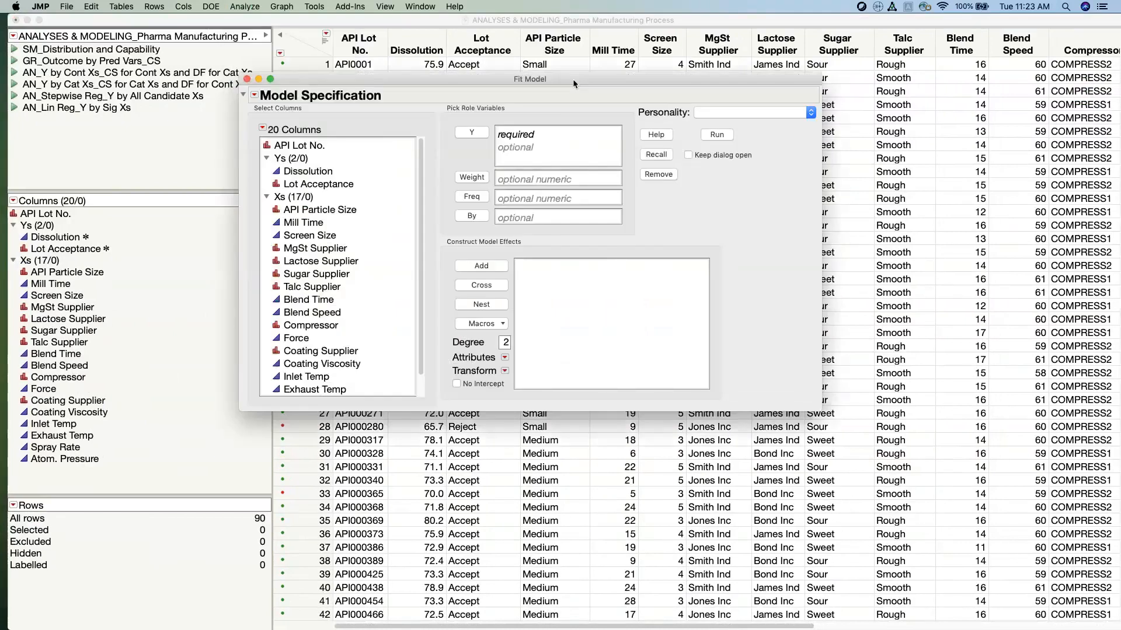
click(321, 171)
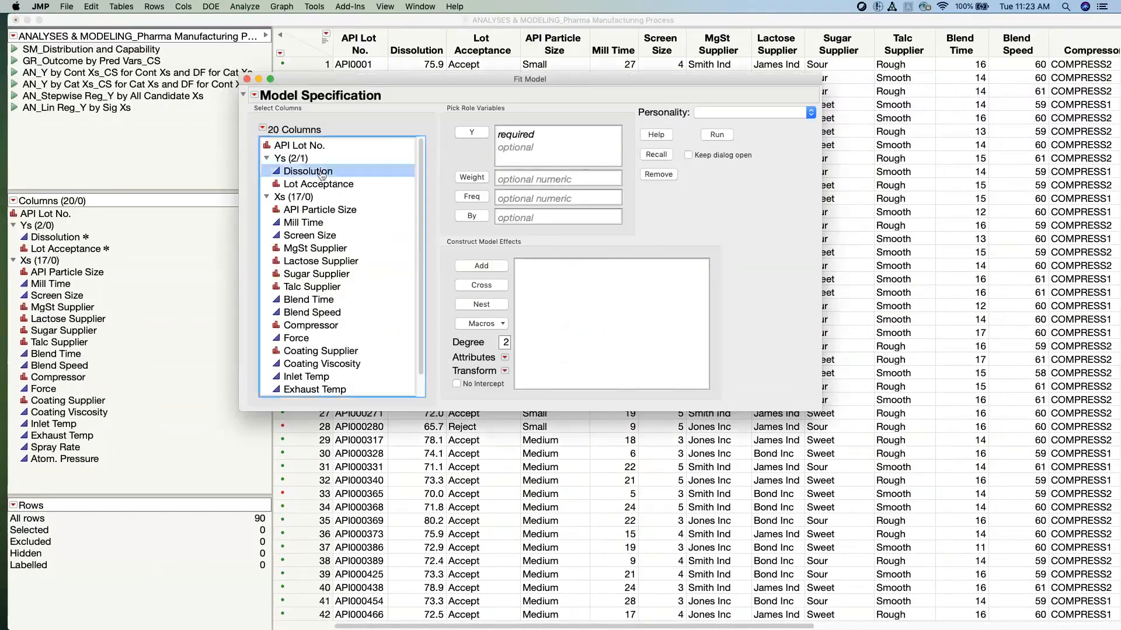
click(472, 134)
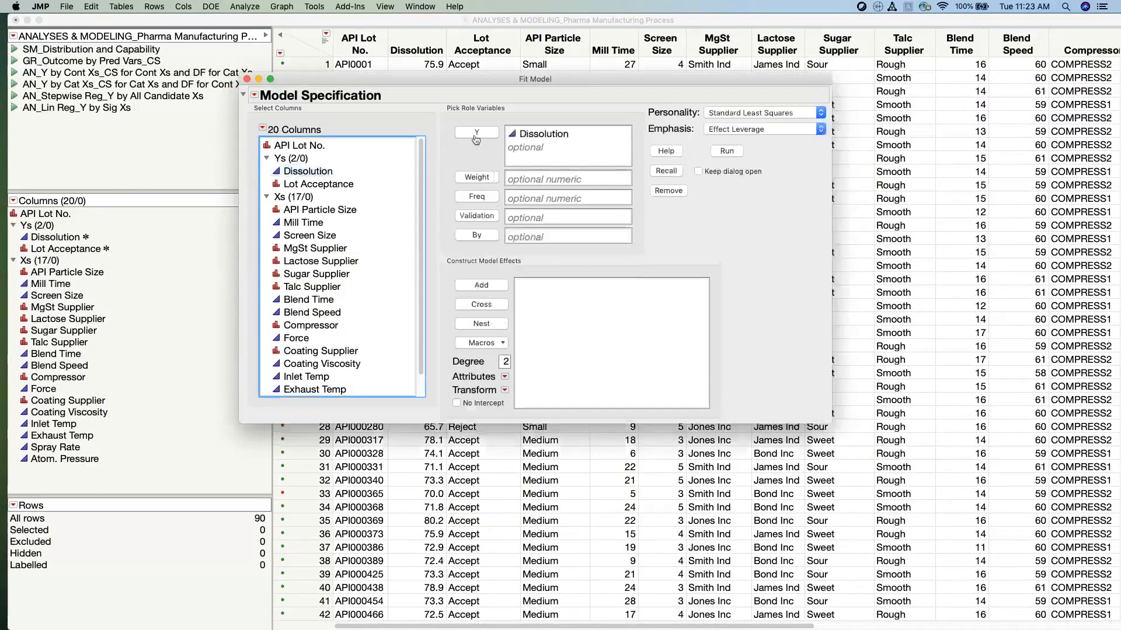
click(281, 197)
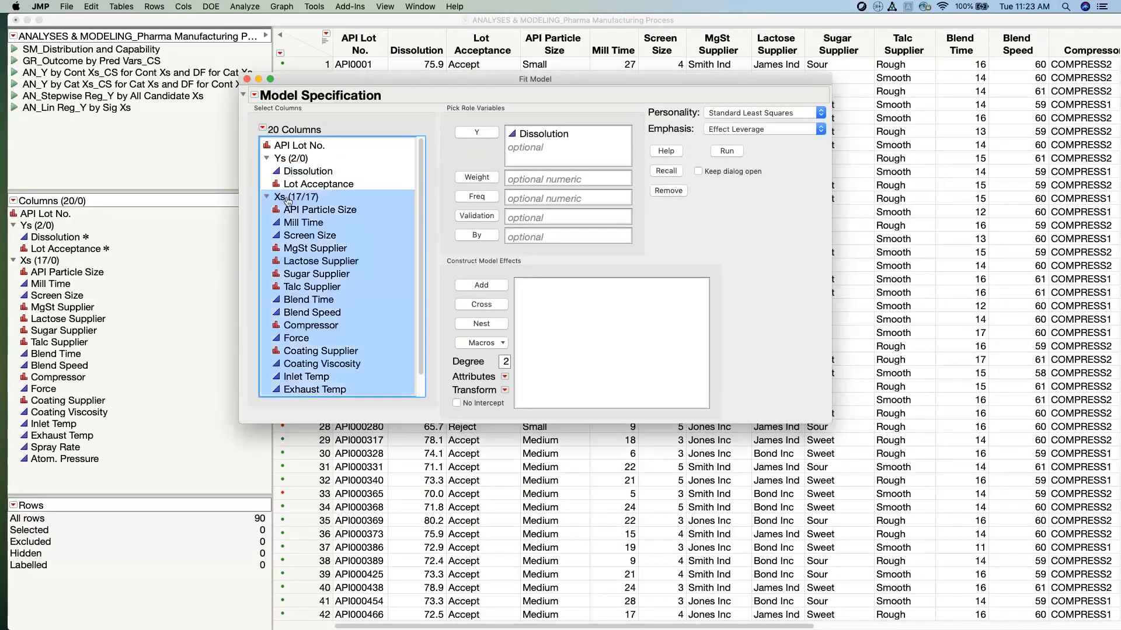
click(482, 285)
Enlarge the model specification window and its effects list to show all effects, and narrow the column selection list.
drag(595, 83, 587, 62)
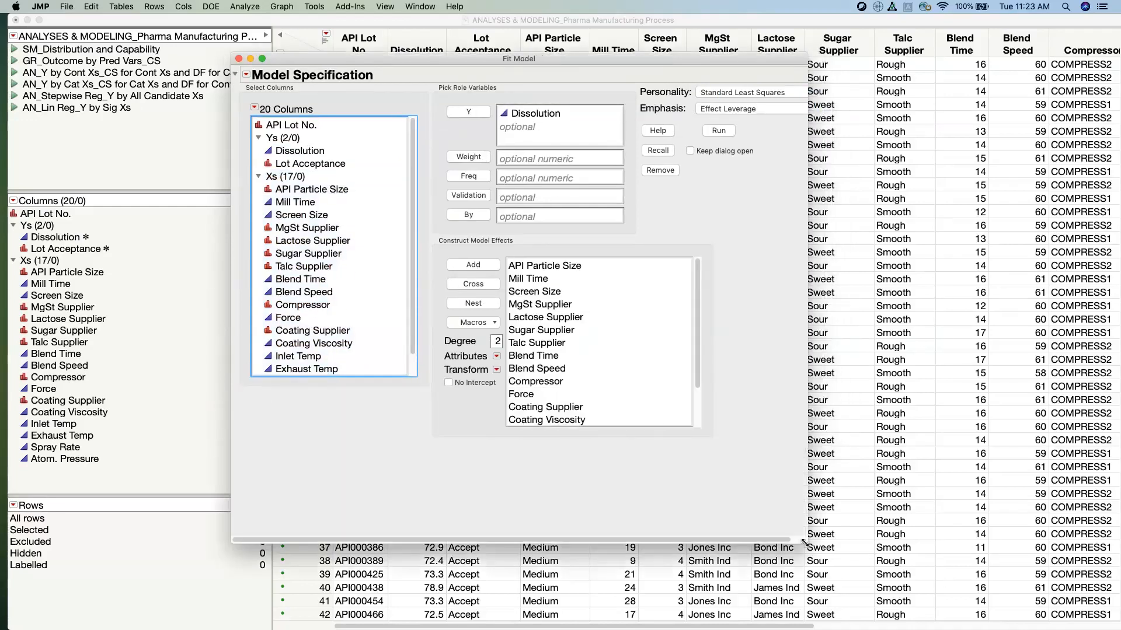
drag(668, 423, 665, 483)
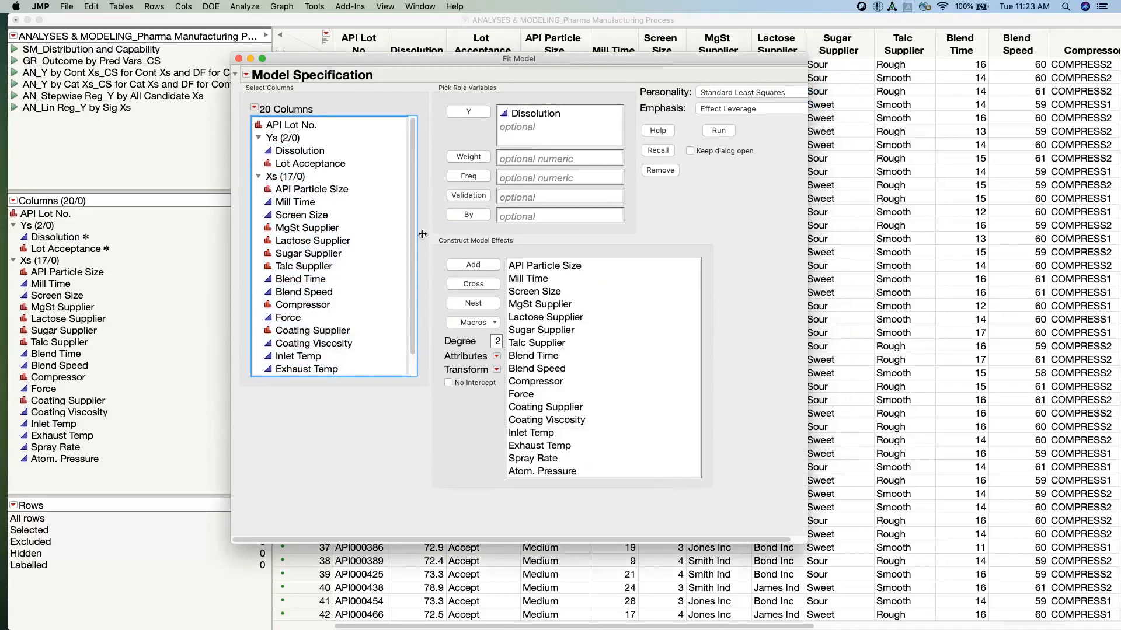
drag(418, 232, 373, 227)
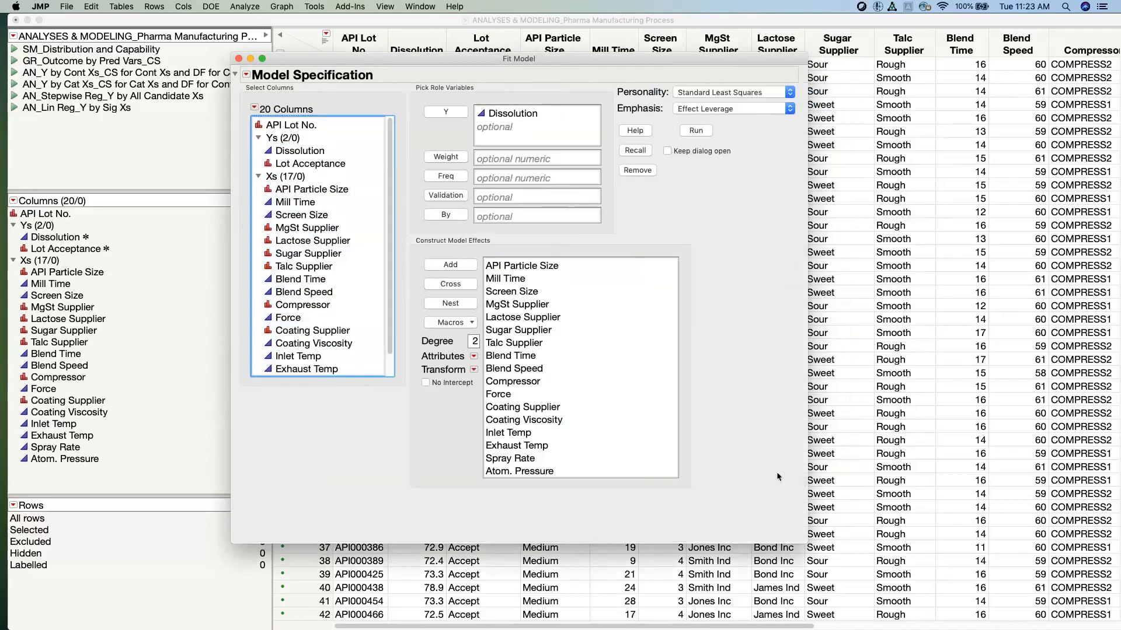
drag(652, 61, 654, 57)
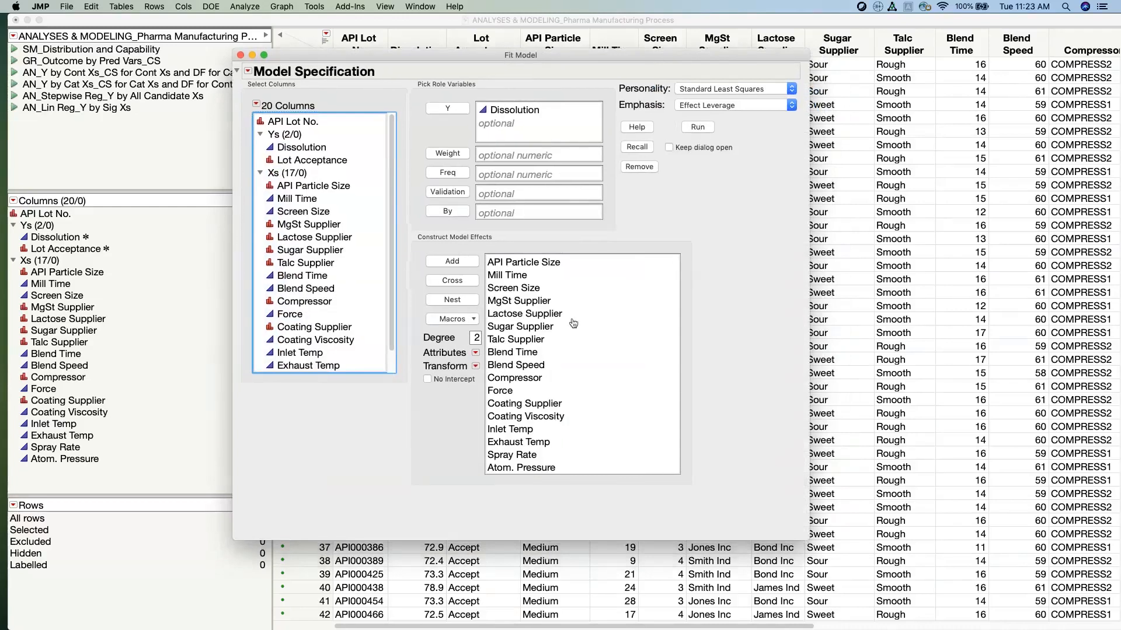
Set the emphasis to Minimal Report and run the Standard Least Squares model for Dissolution.
click(715, 108)
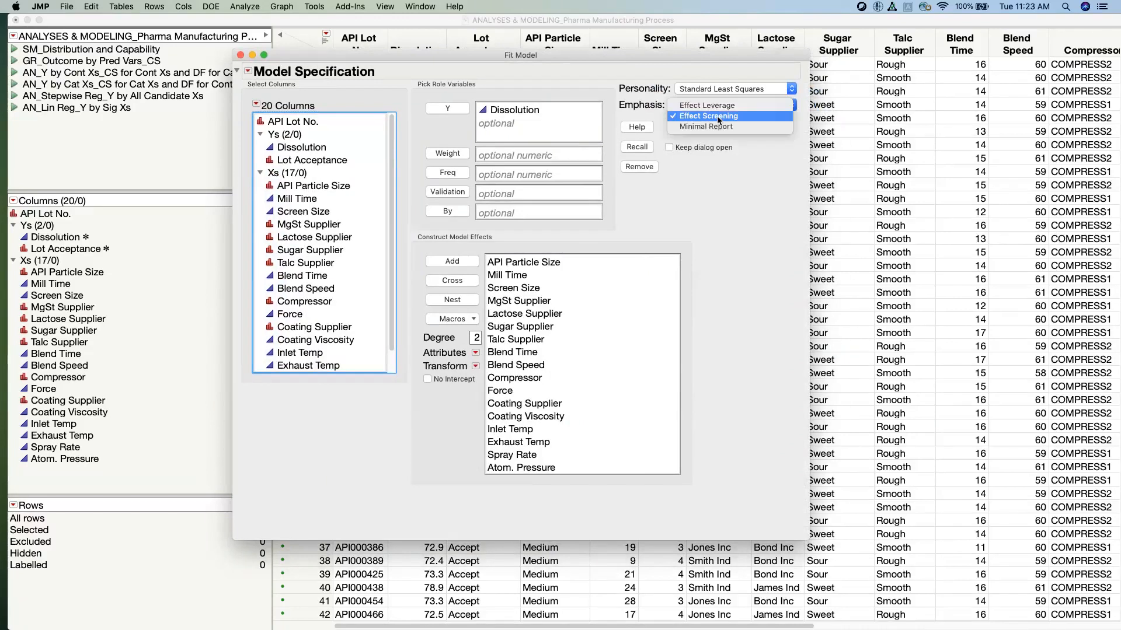
click(706, 127)
click(706, 129)
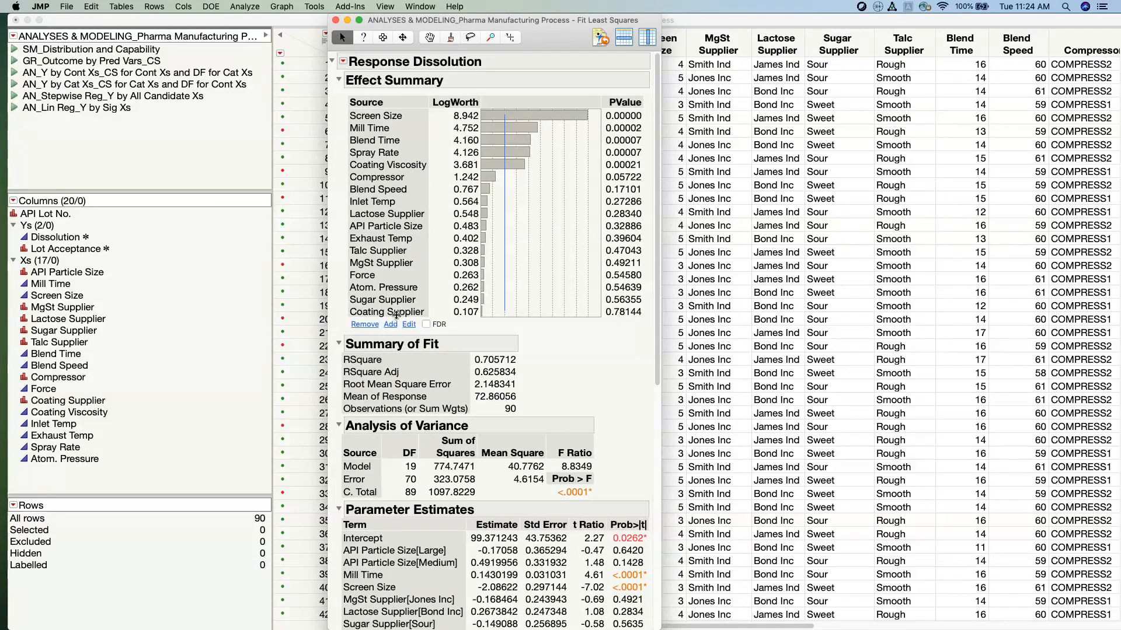
Remove Coating Supplier, Atom. Pressure and Sugar Supplier one at a time from the model in the Effect Summary.
click(395, 316)
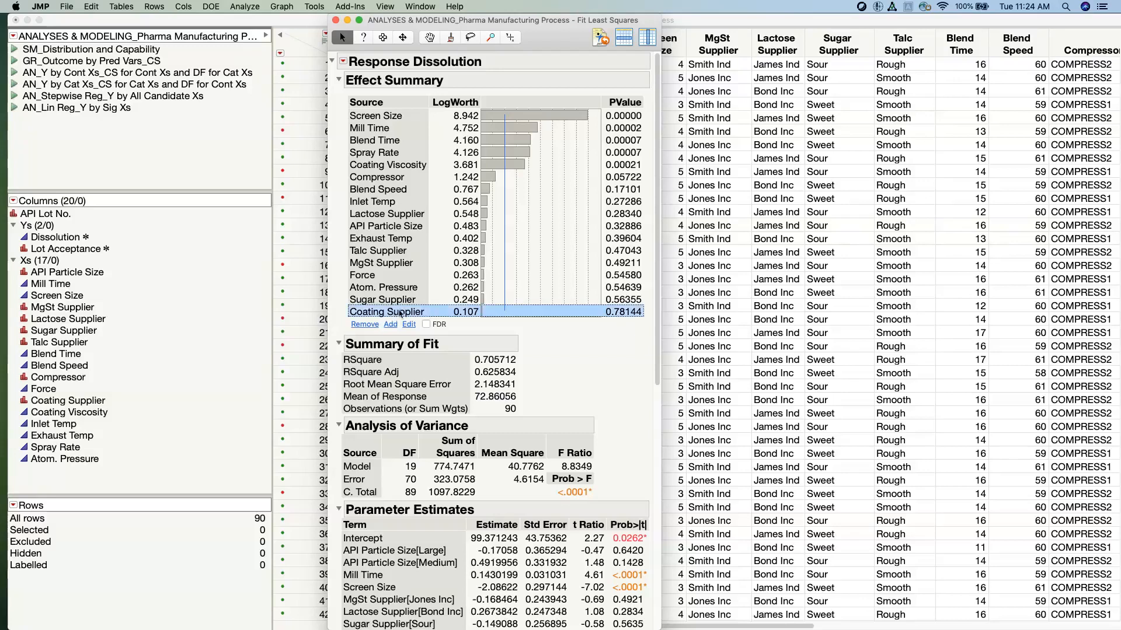
click(364, 325)
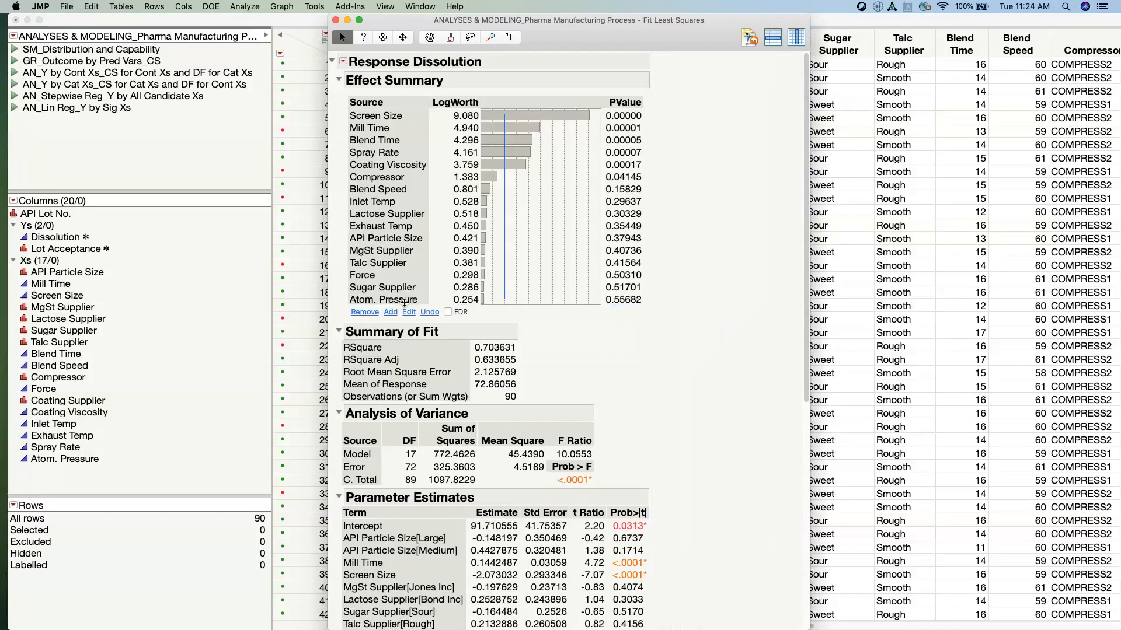
click(400, 300)
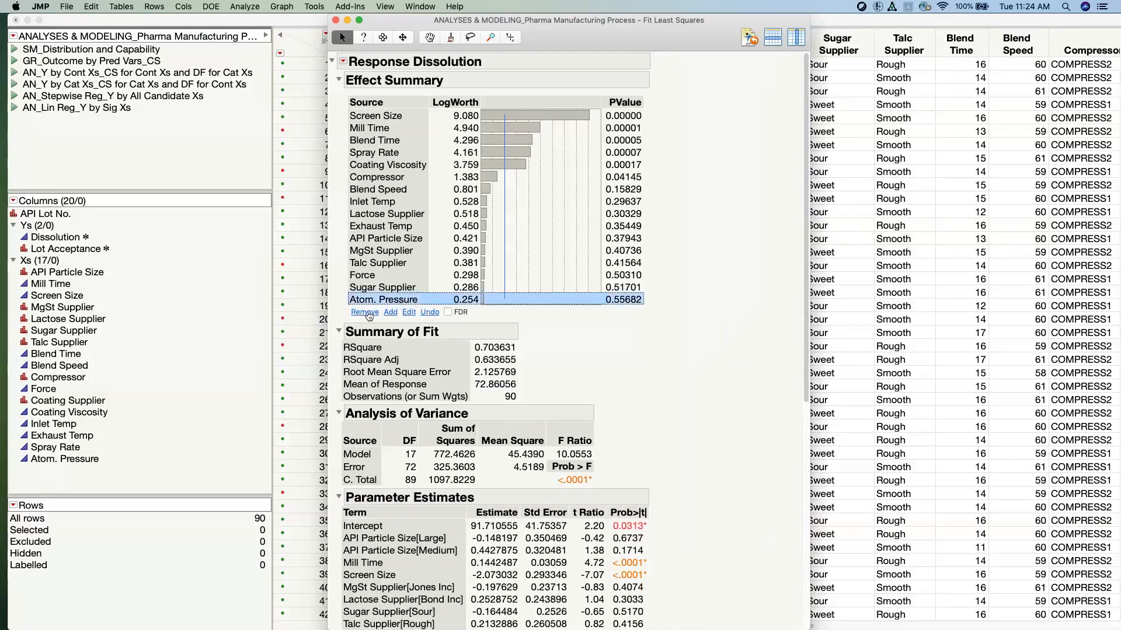
click(368, 313)
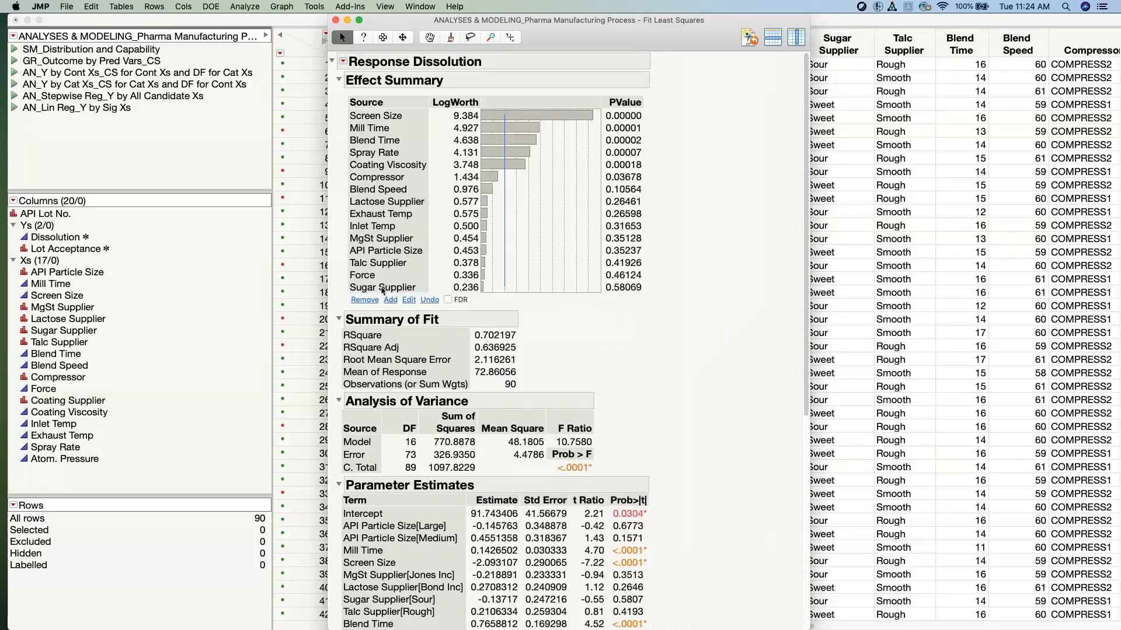
click(382, 289)
click(364, 300)
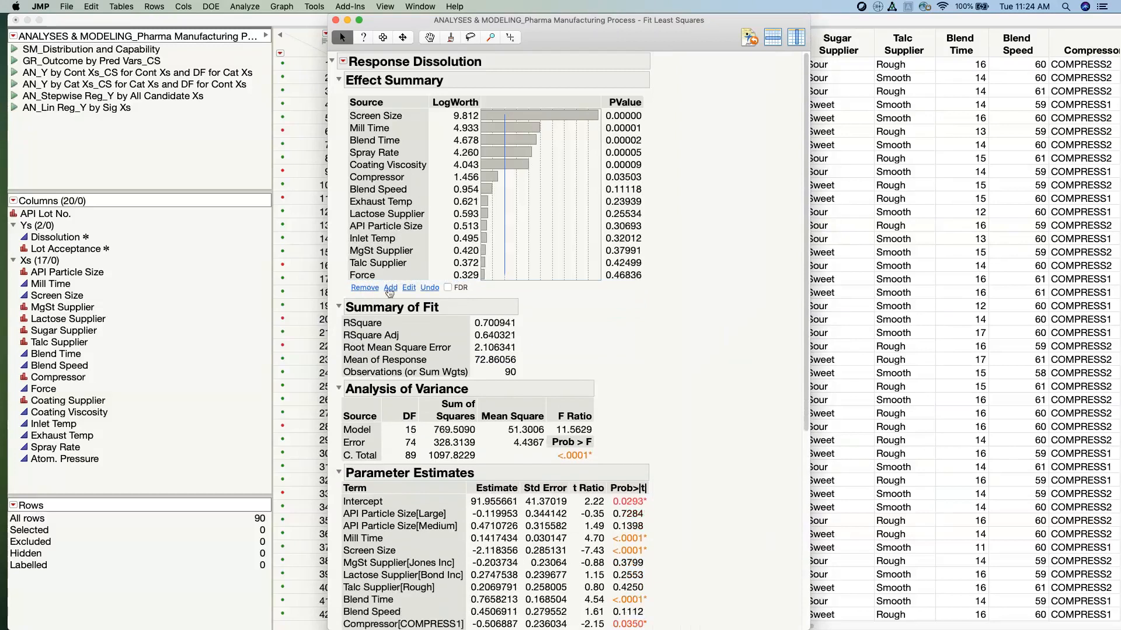
View the columns available for adding to the model without adding any, and remove Force from the Effect Summary.
click(390, 288)
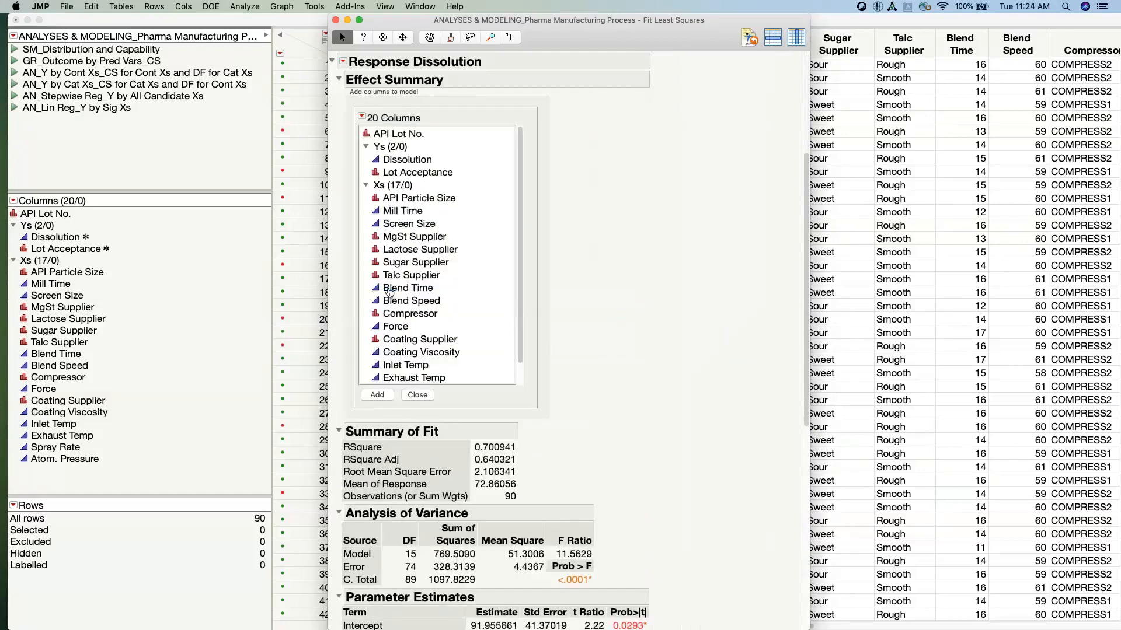
click(415, 396)
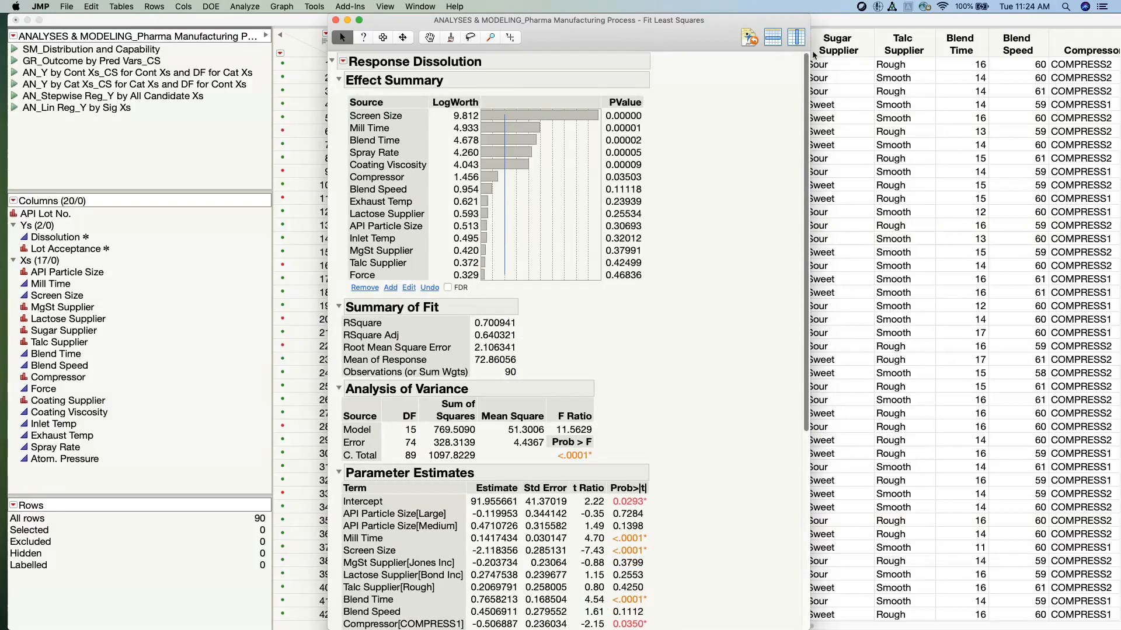
mouse_move(478, 323)
mouse_down()
mouse_move(540, 333)
mouse_move(537, 312)
mouse_up()
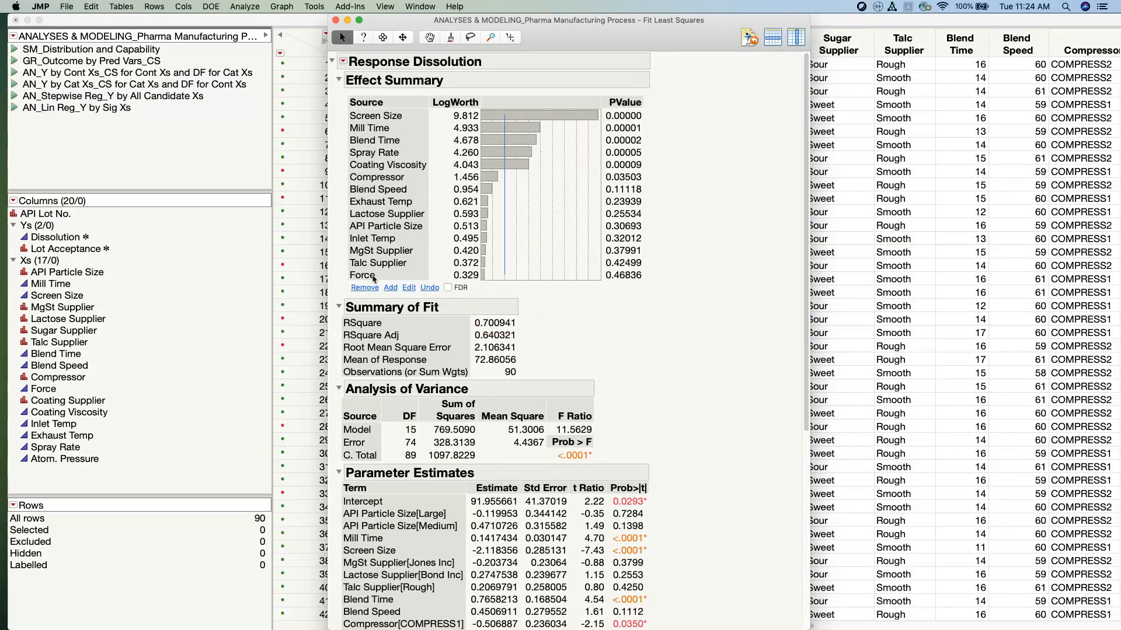
click(374, 280)
click(370, 288)
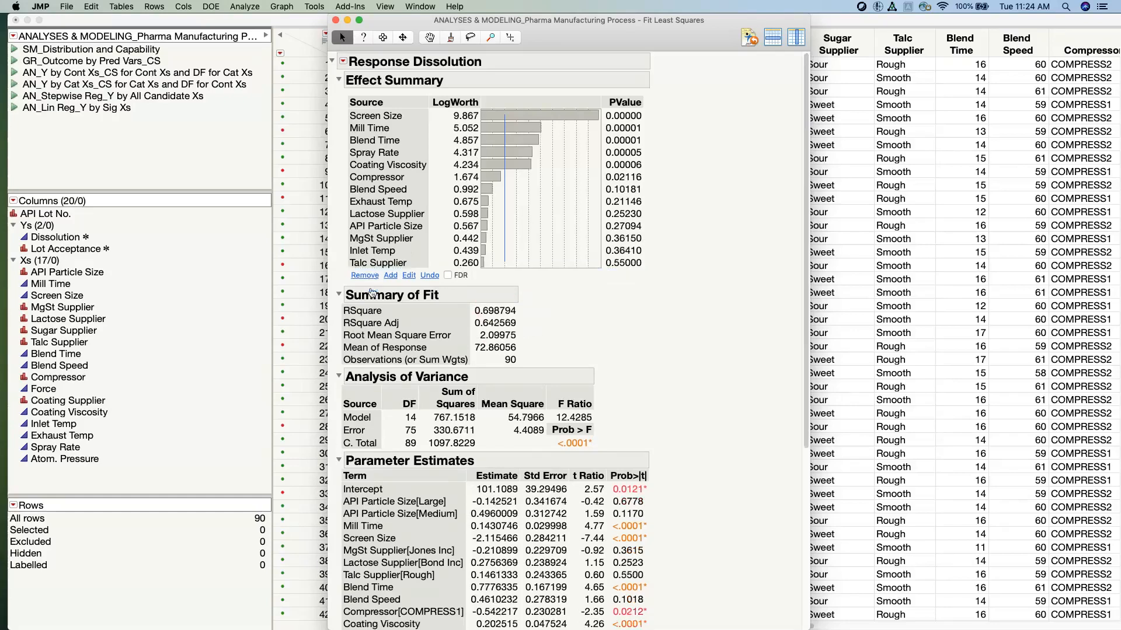
mouse_move(540, 309)
mouse_down()
mouse_move(453, 309)
mouse_move(541, 305)
mouse_up()
drag(503, 298, 530, 318)
Remove Screen Size from the model in the Effect Summary and close the Fit Least Squares report.
click(407, 117)
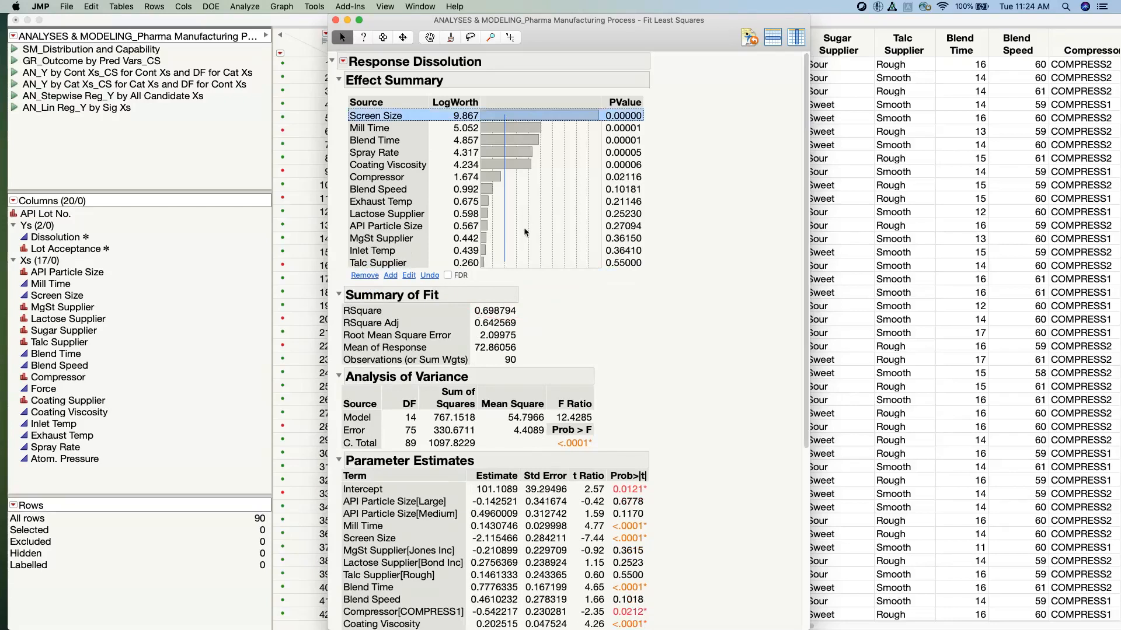
click(364, 276)
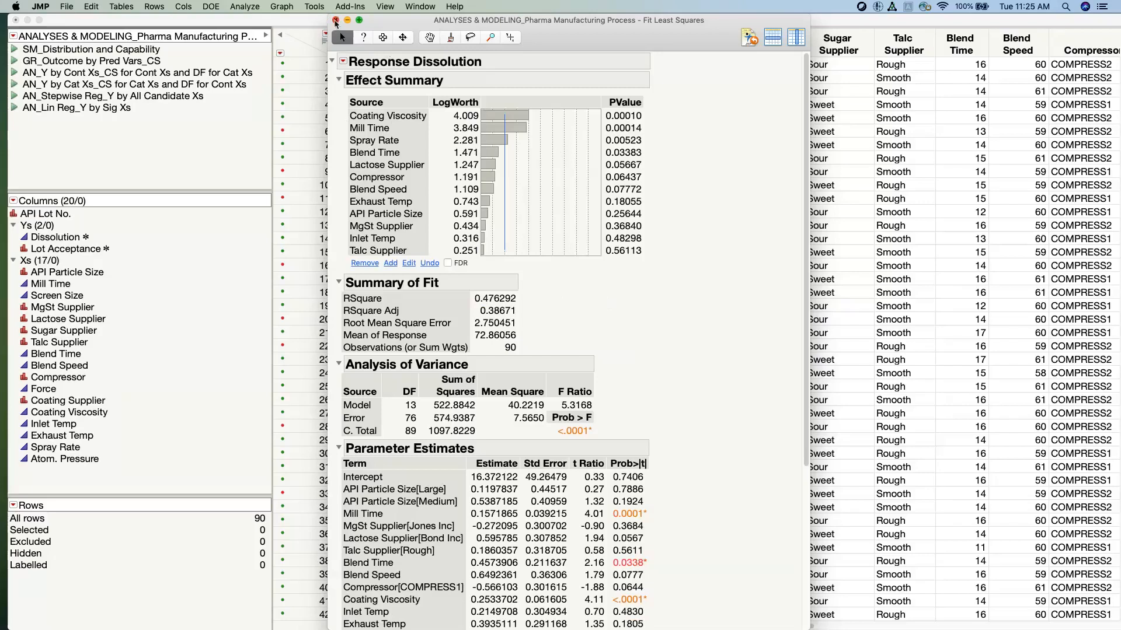
click(335, 21)
Recall the previous Fit Model specification, change its personality to Stepwise, run it and enlarge the Stepwise report window.
click(245, 6)
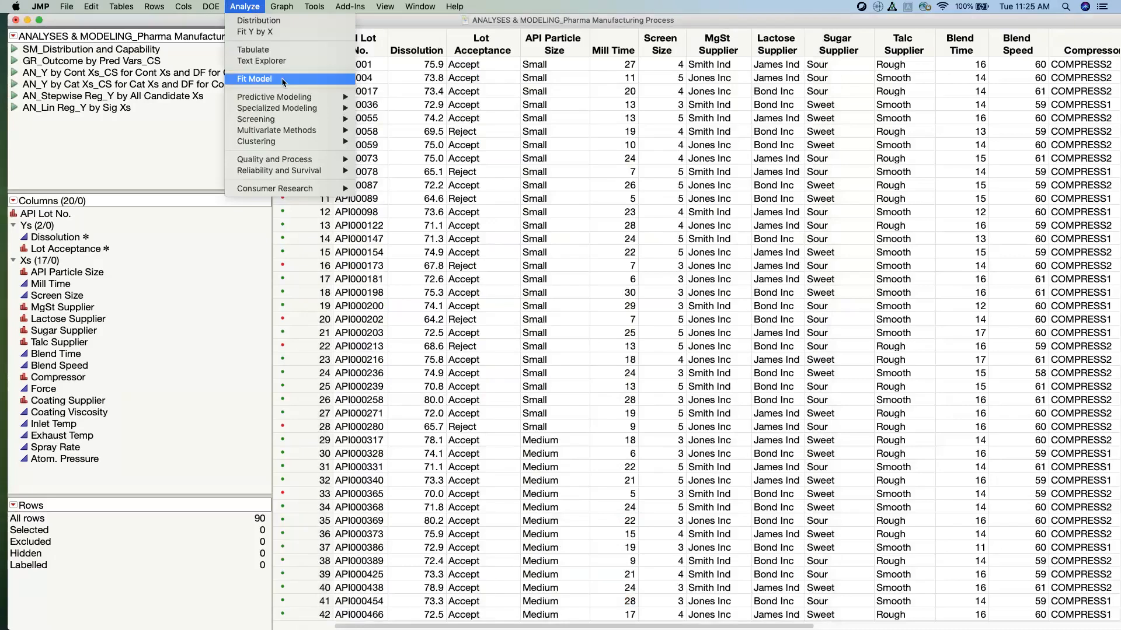
click(737, 250)
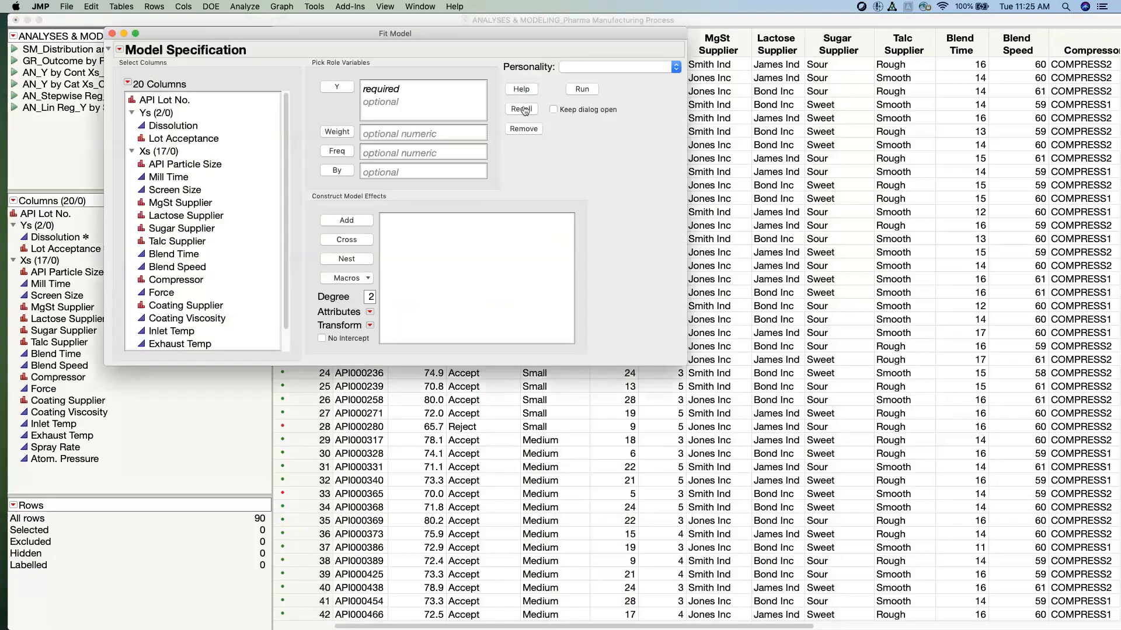
click(531, 125)
drag(639, 33, 671, 53)
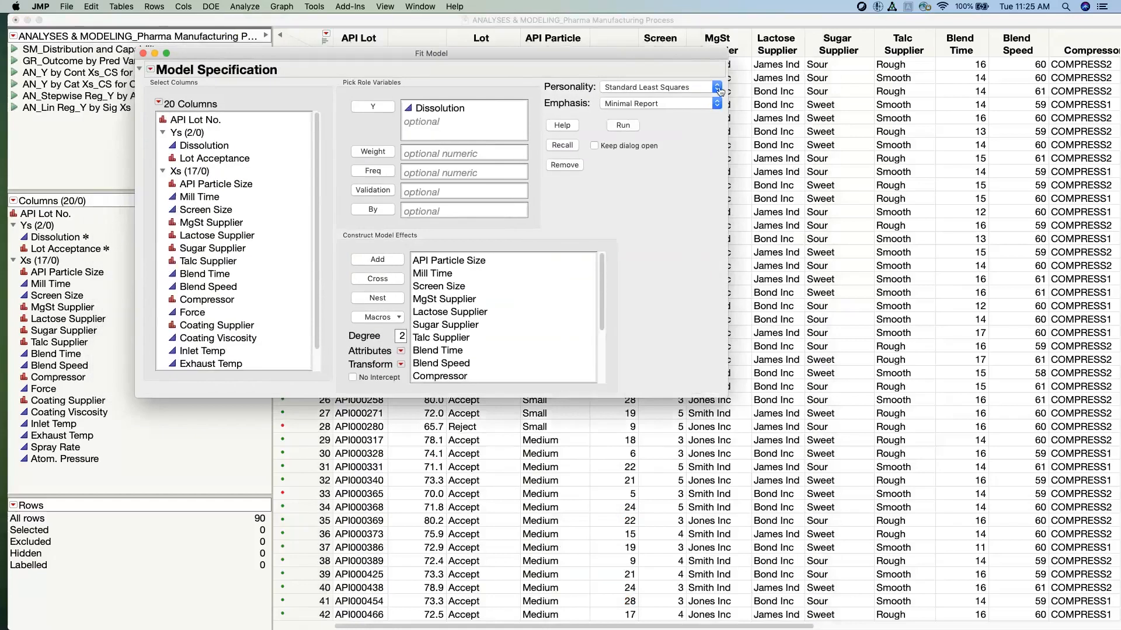
click(713, 88)
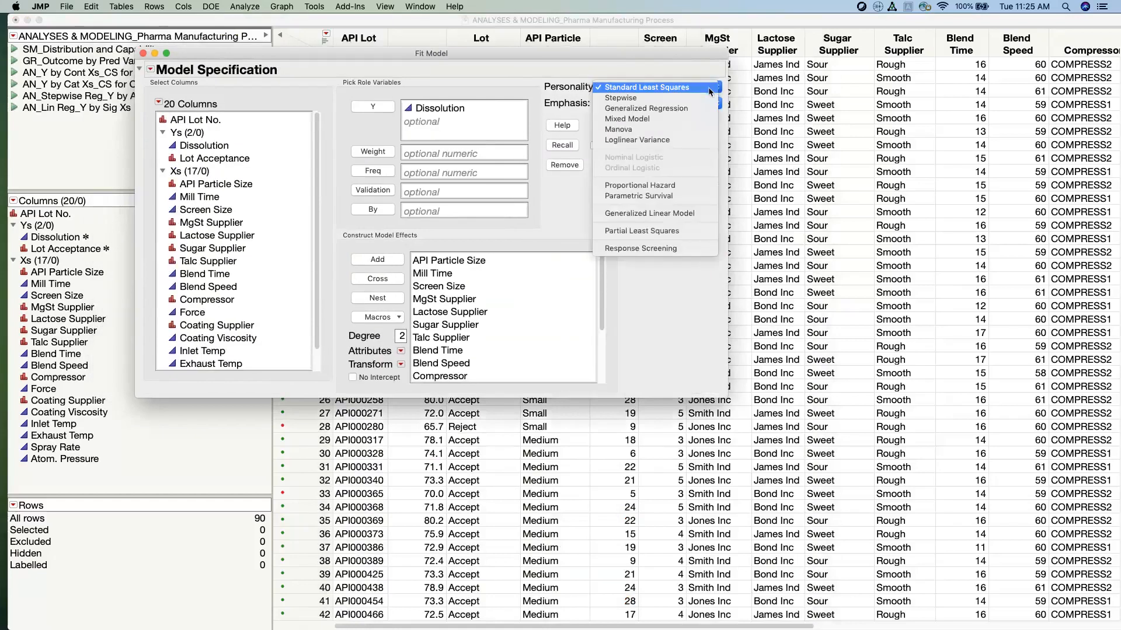
click(636, 100)
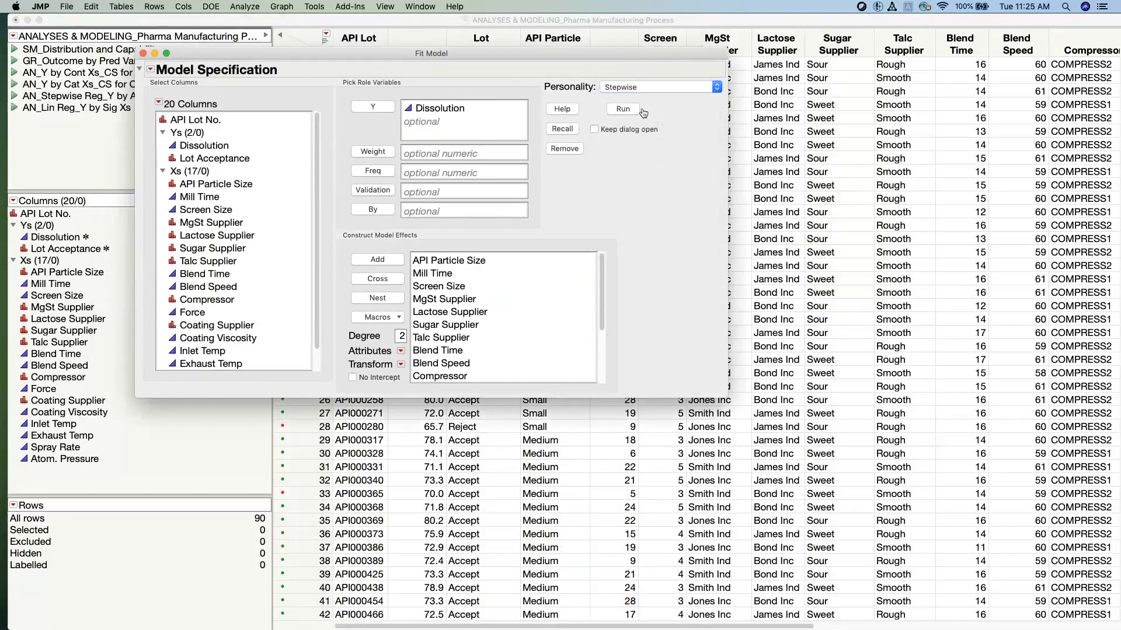
click(627, 113)
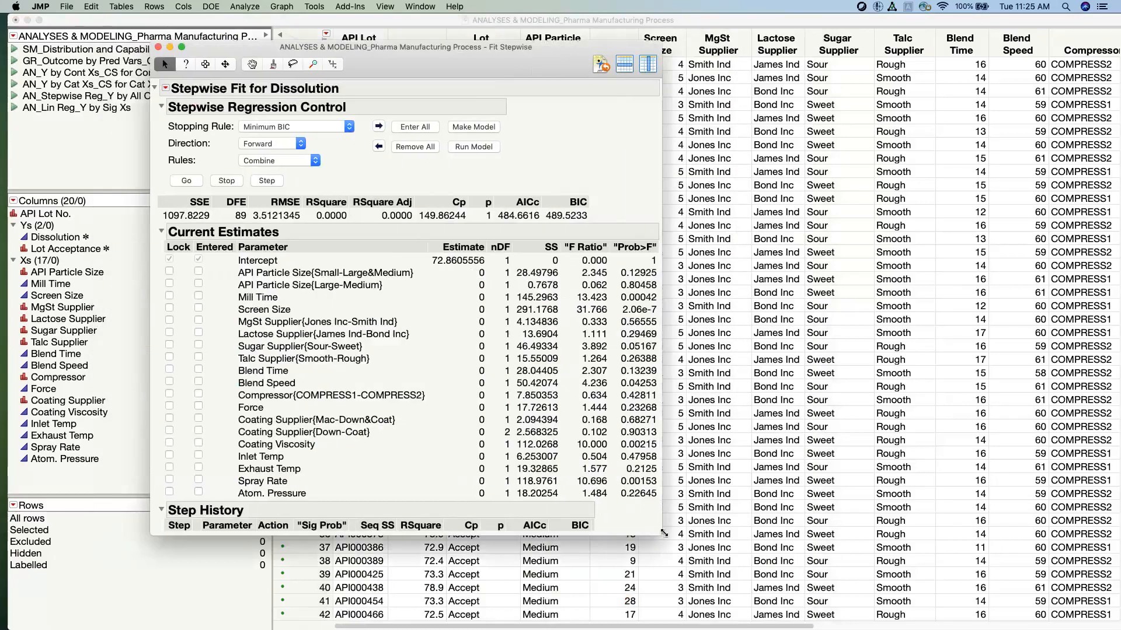
drag(661, 534, 761, 618)
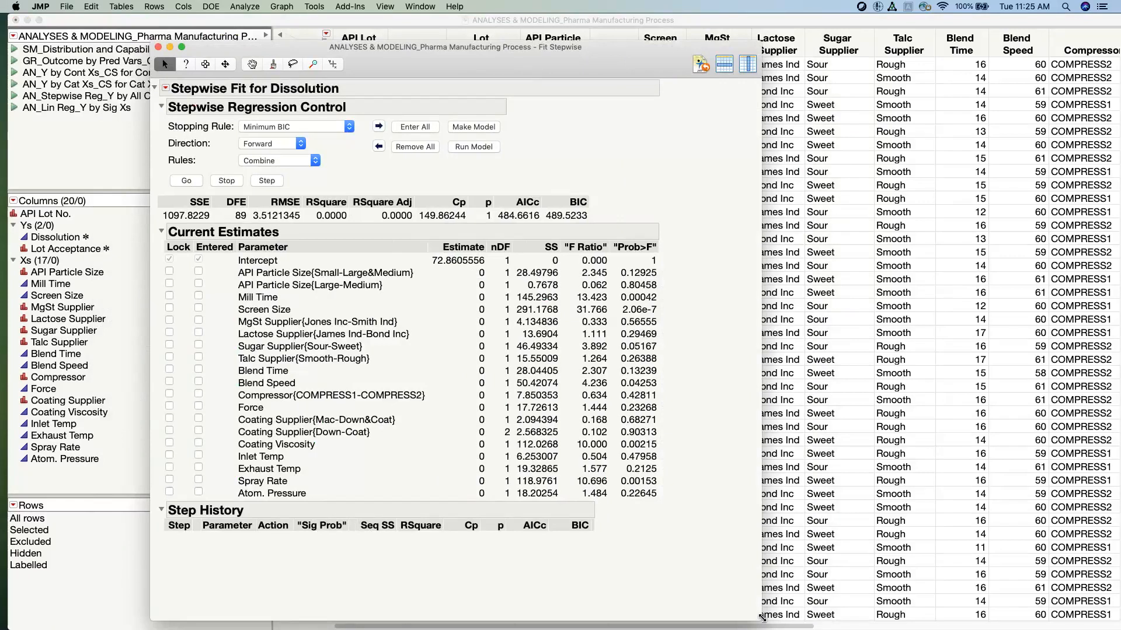
Set the stepwise regression direction to Backward and the stopping rule to P-value Threshold.
click(301, 146)
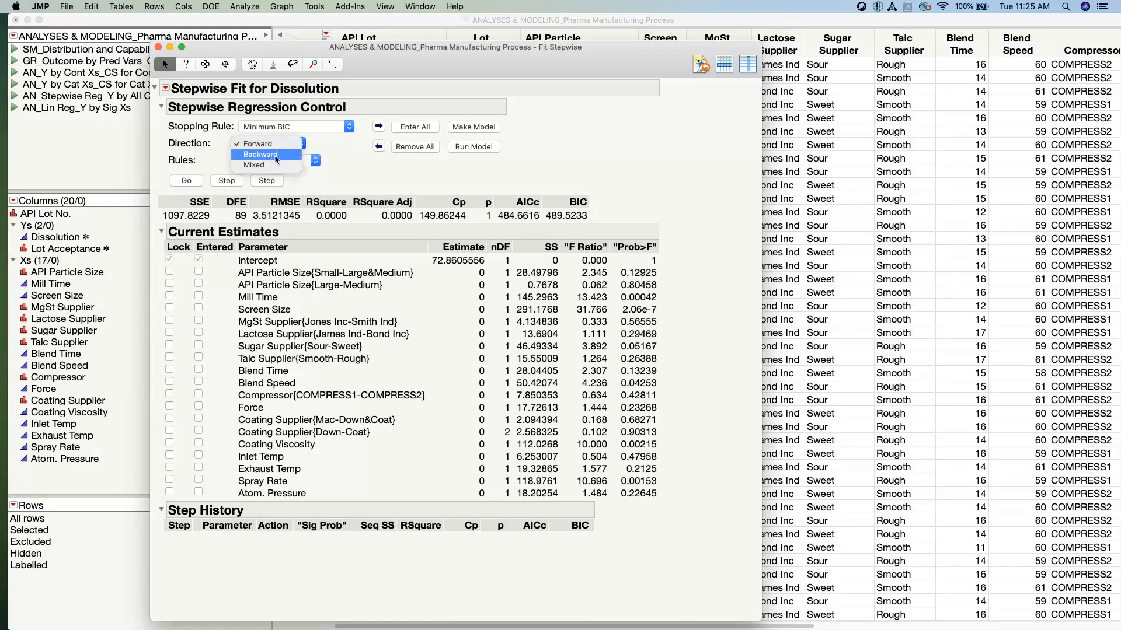
click(270, 155)
click(320, 130)
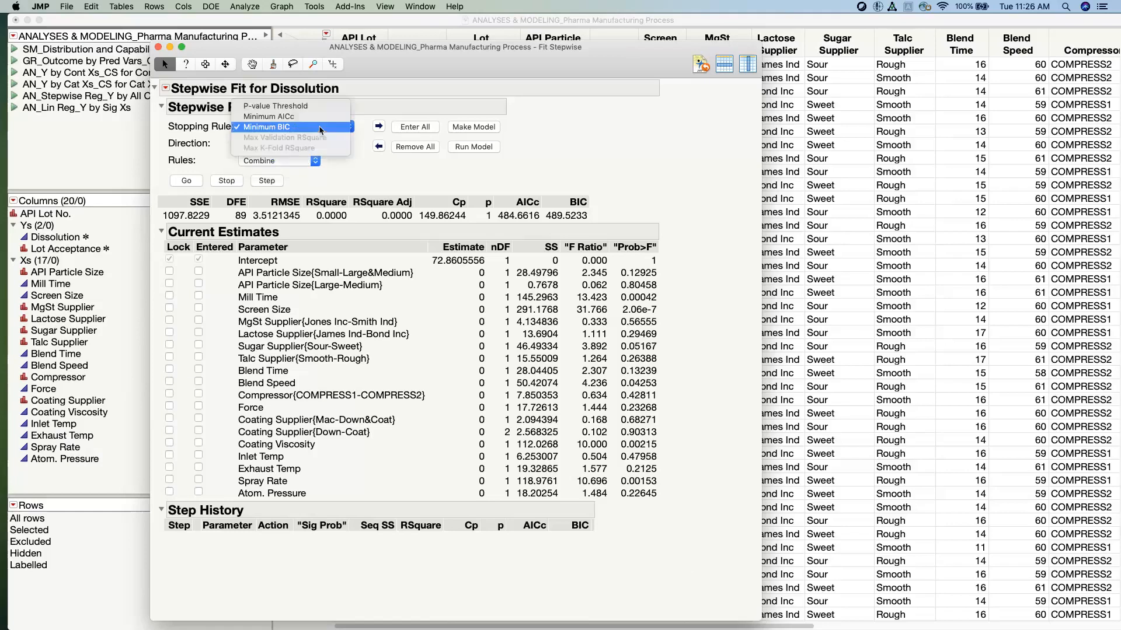
click(292, 109)
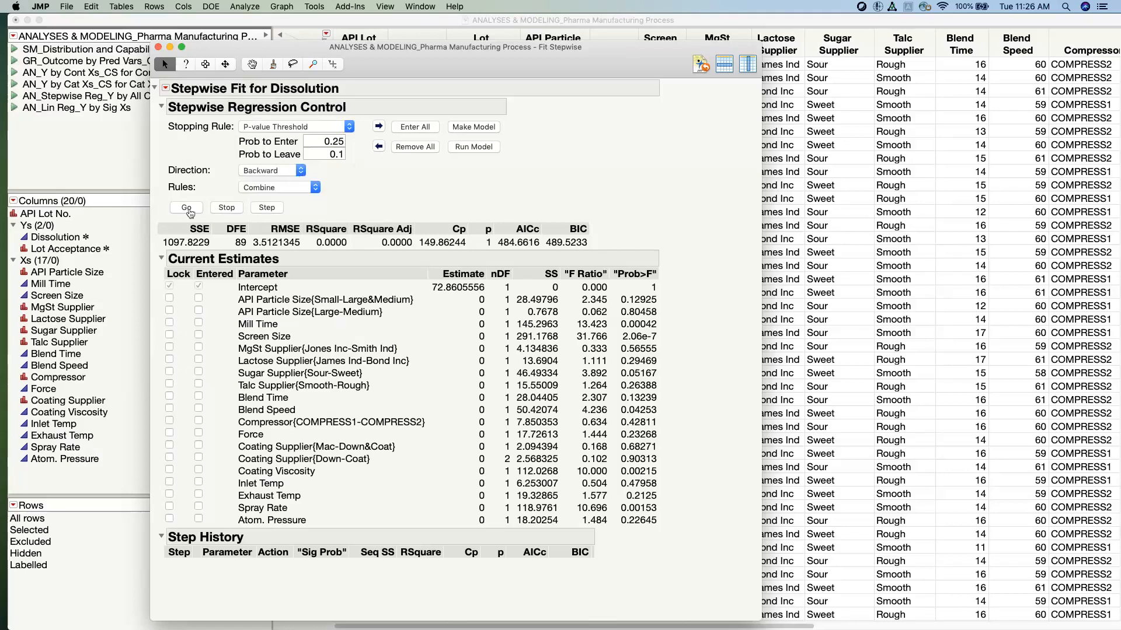
click(187, 208)
Change the stepwise direction to Mixed and set Prob to Leave to 0.1.
click(300, 170)
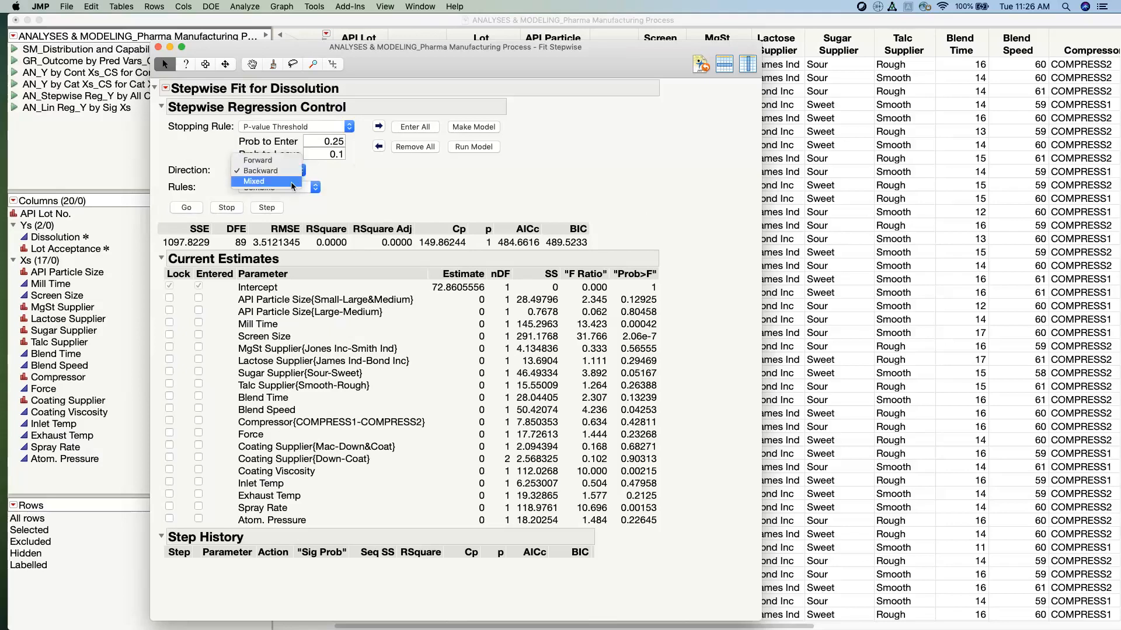
click(293, 182)
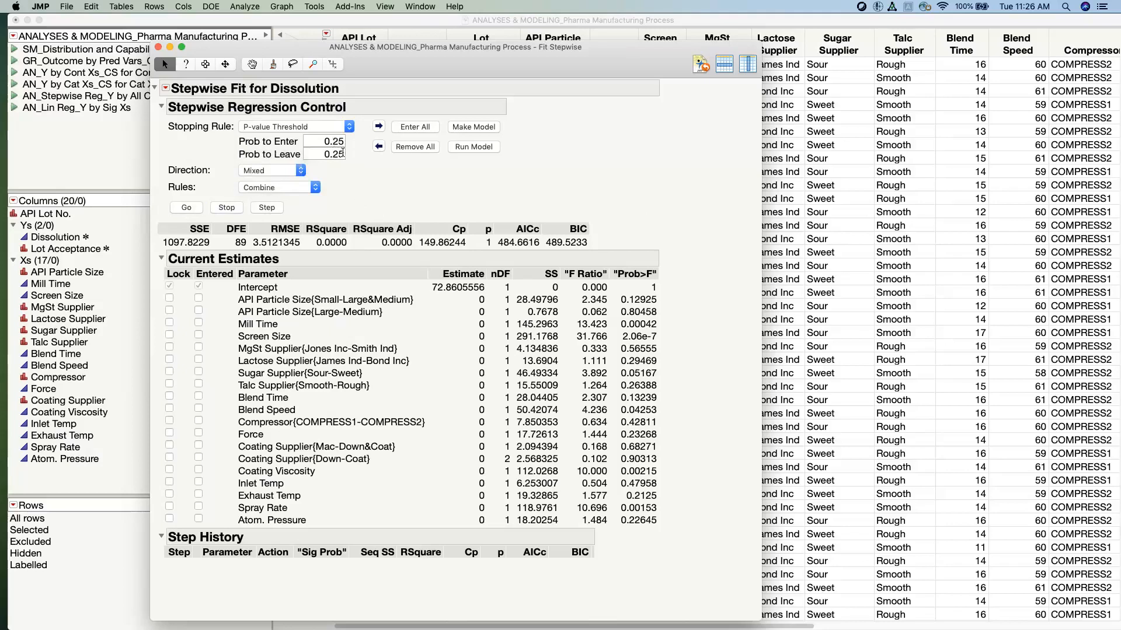
click(342, 153)
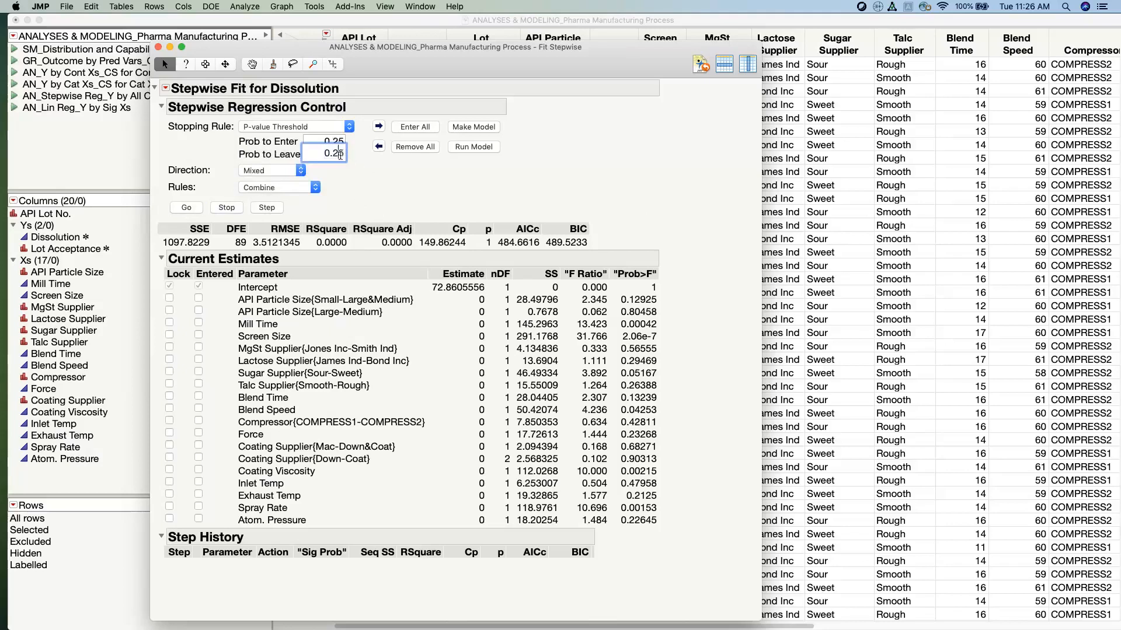
double_click(340, 153)
text(0.1)
key(Return)
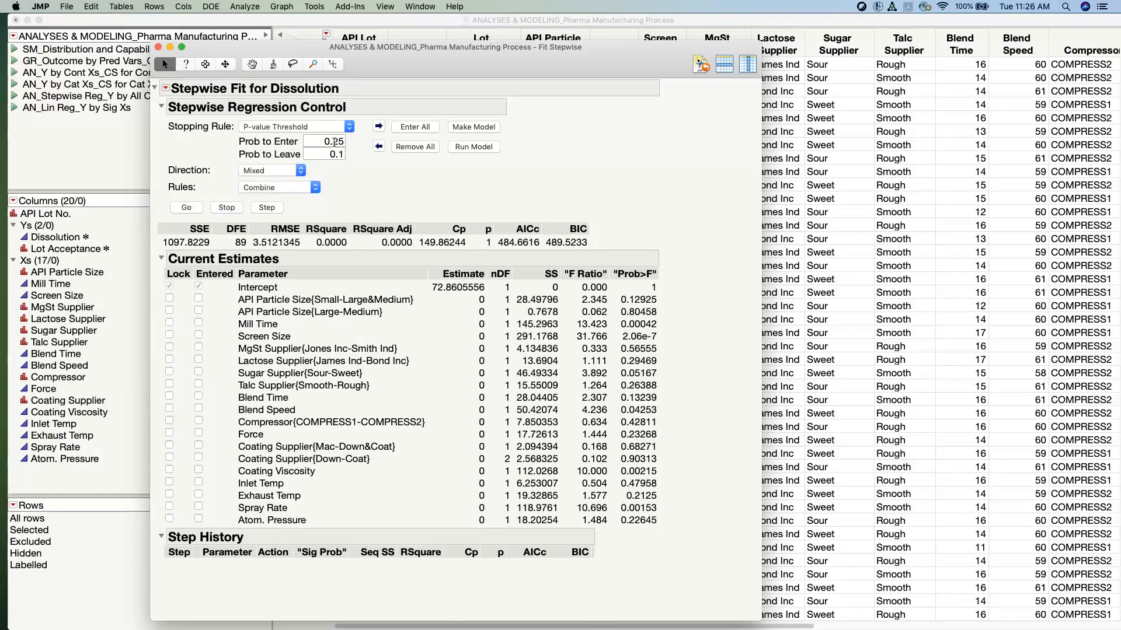
Set Prob to Enter to 0.2 and run the mixed stepwise selection for Dissolution.
click(337, 141)
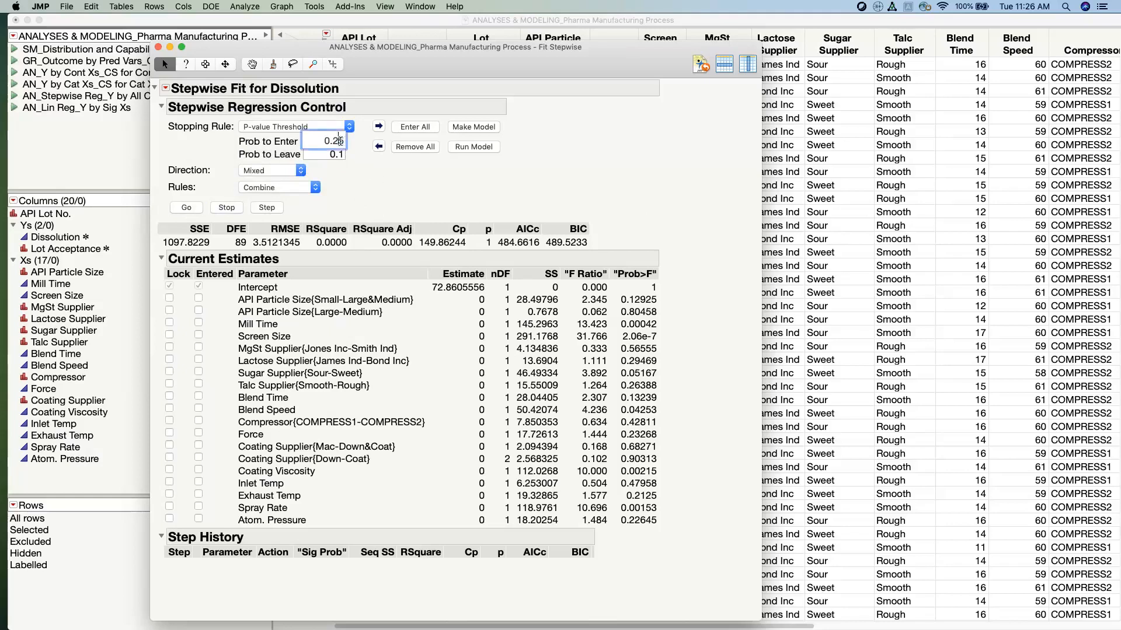
key(BackSpace)
key(Return)
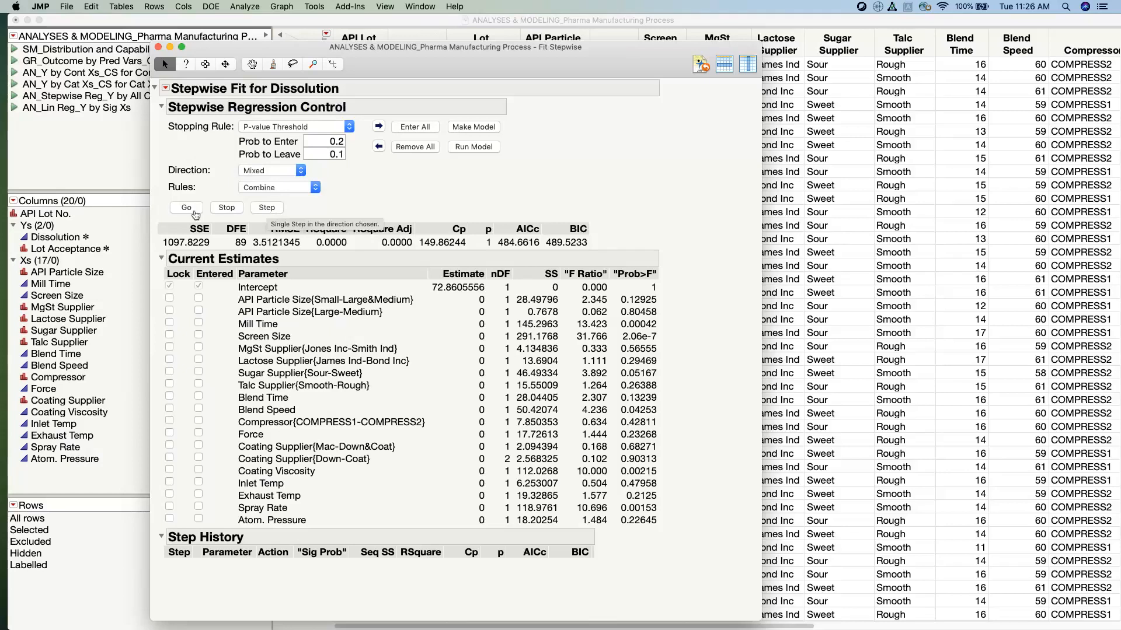
click(194, 213)
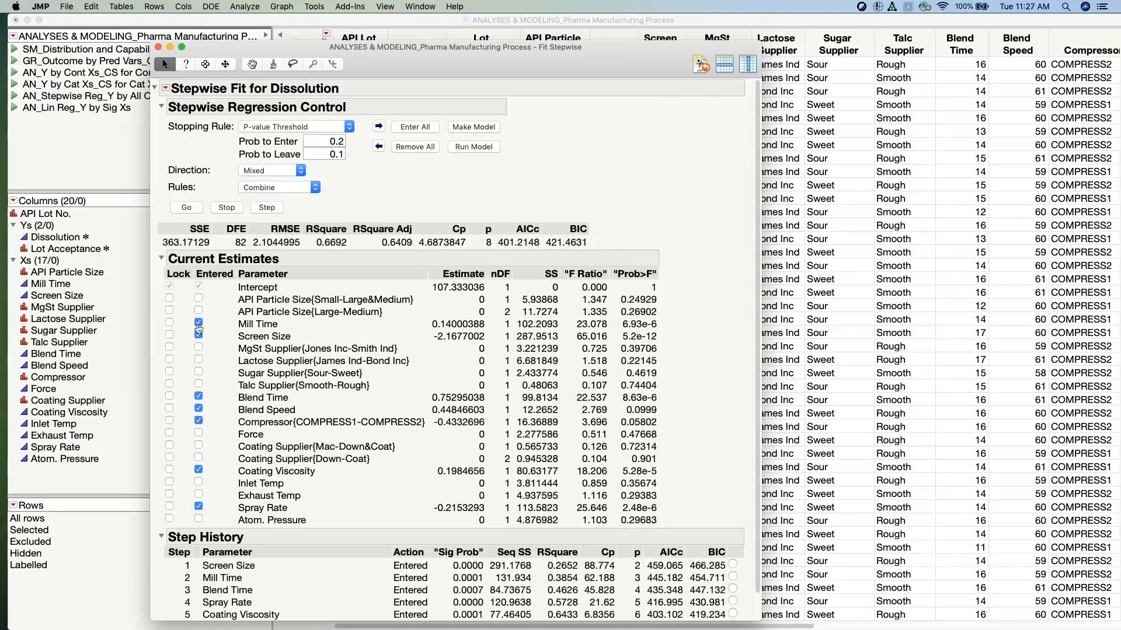
Toggle the entered state of Mill Time in the Current Estimates, leaving it out of the model.
click(199, 324)
click(199, 324)
click(199, 324)
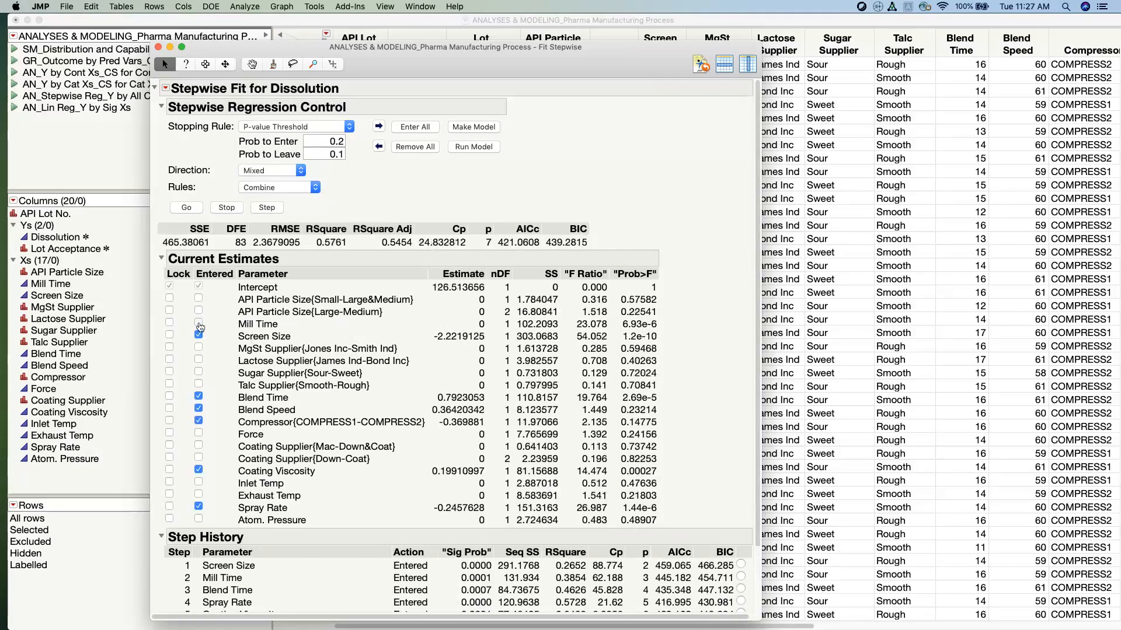
Toggle Mill Time out of and back into the stepwise model to compare the fit statistics, leaving it entered.
click(199, 324)
click(199, 324)
click(199, 324)
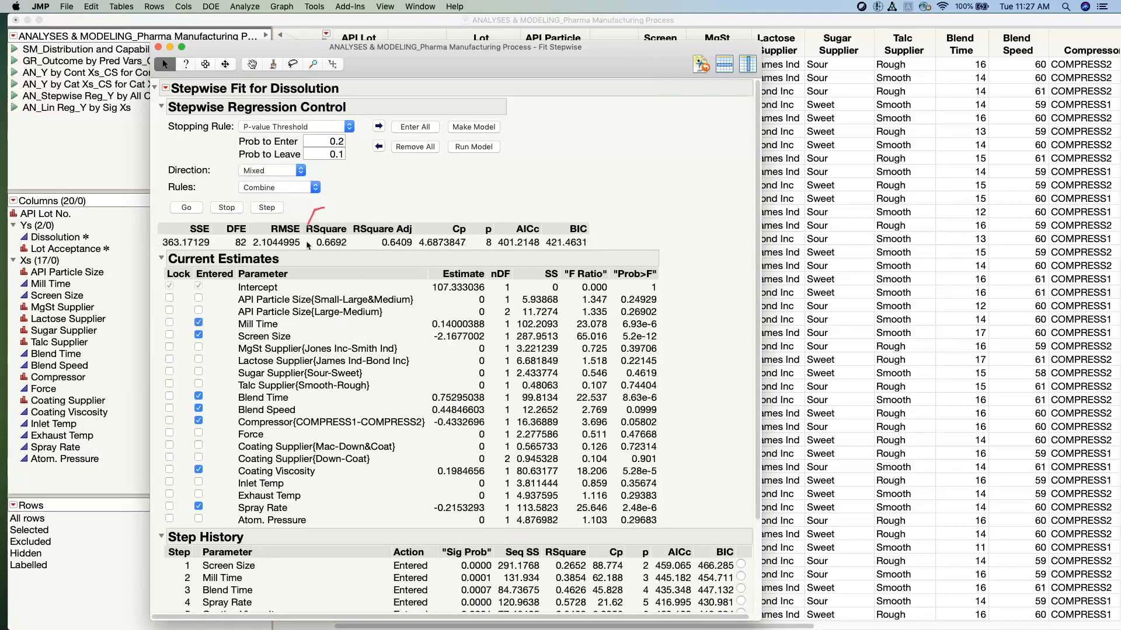
click(199, 324)
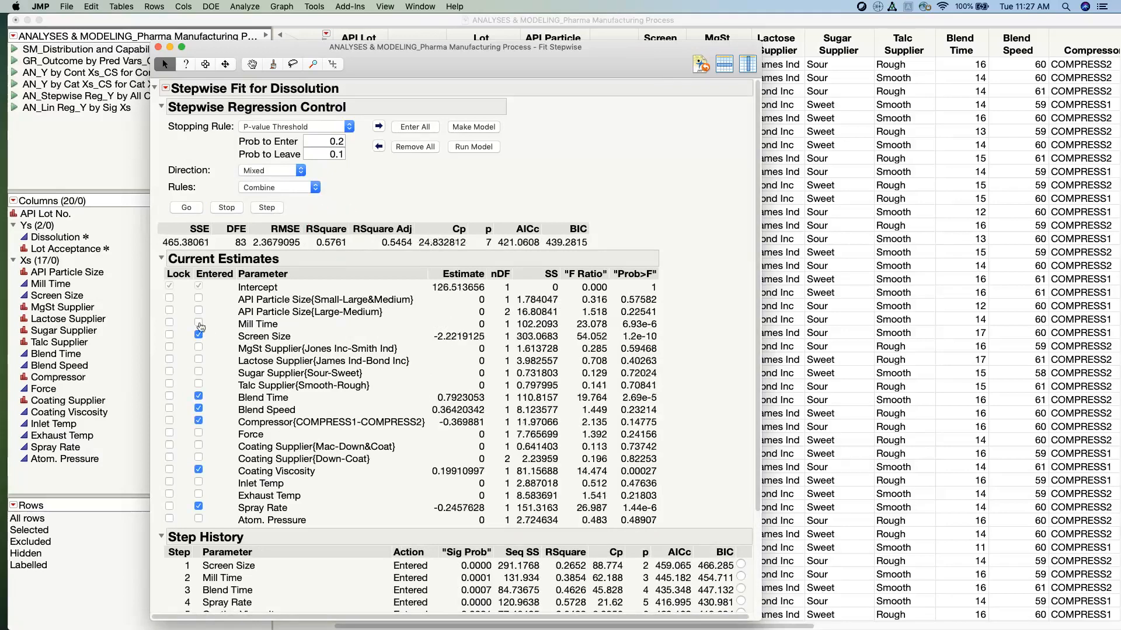
click(199, 324)
click(199, 324)
click(199, 324)
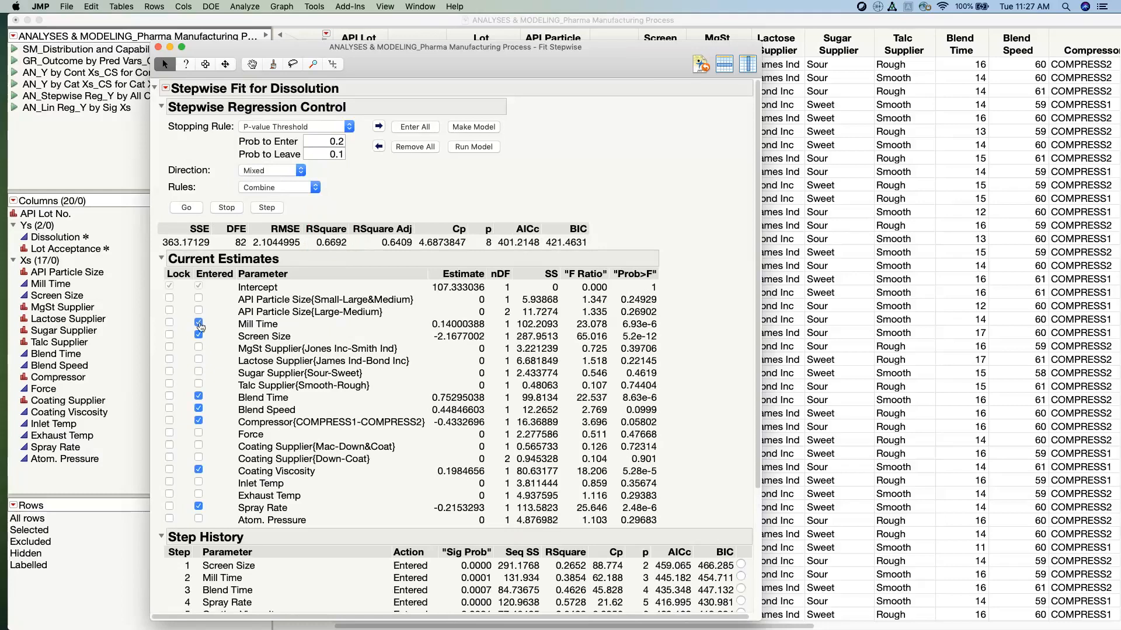
Try entering Inlet Temp in the stepwise model to compare RSquare and RSquare Adj, and remove it again.
click(199, 484)
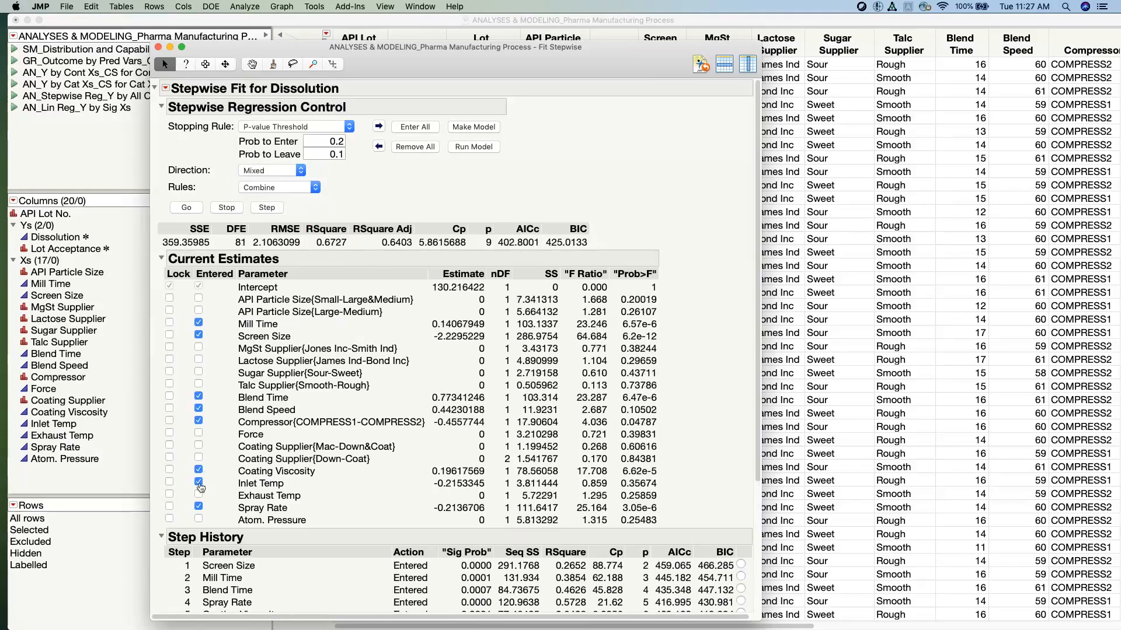
click(199, 484)
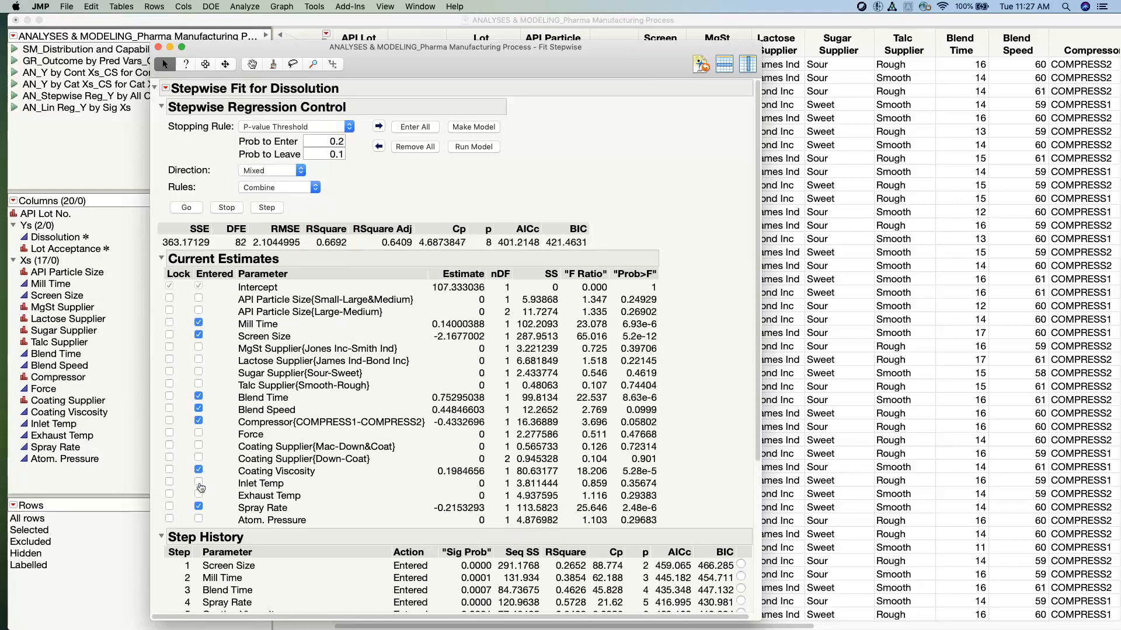
click(199, 483)
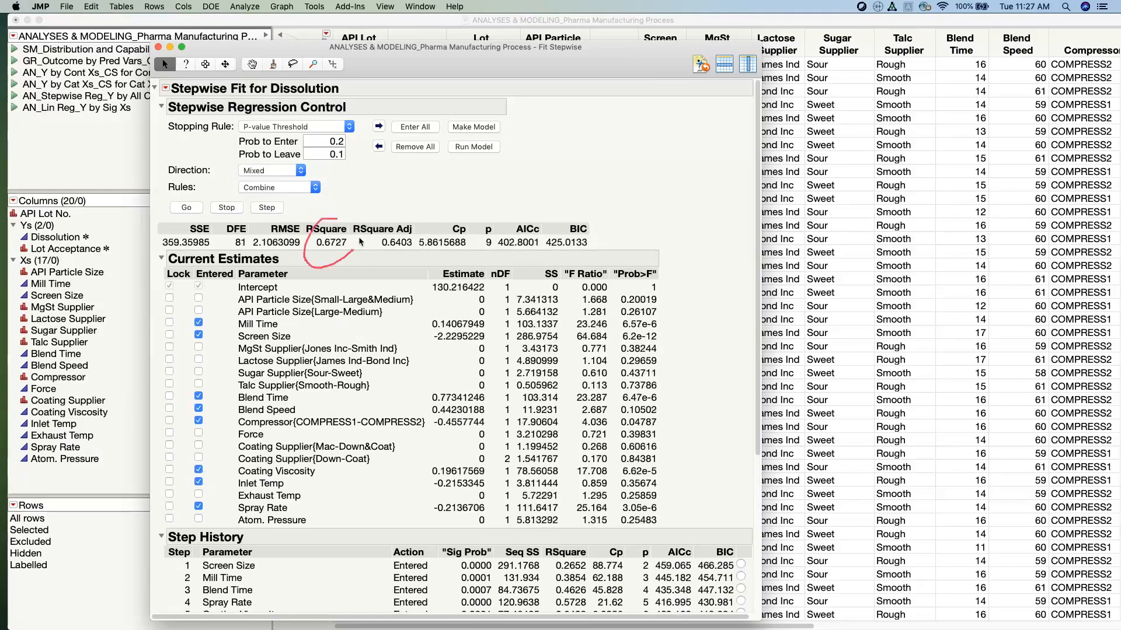
click(199, 483)
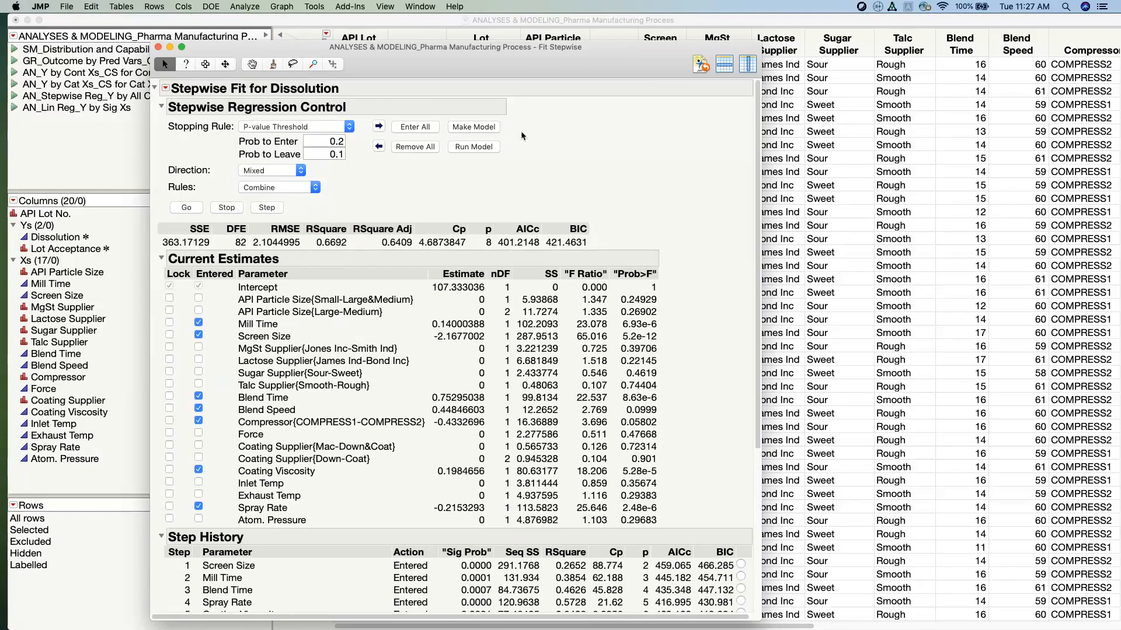
Make a model specification from the entered stepwise terms and close the Fit Stepwise report.
click(474, 128)
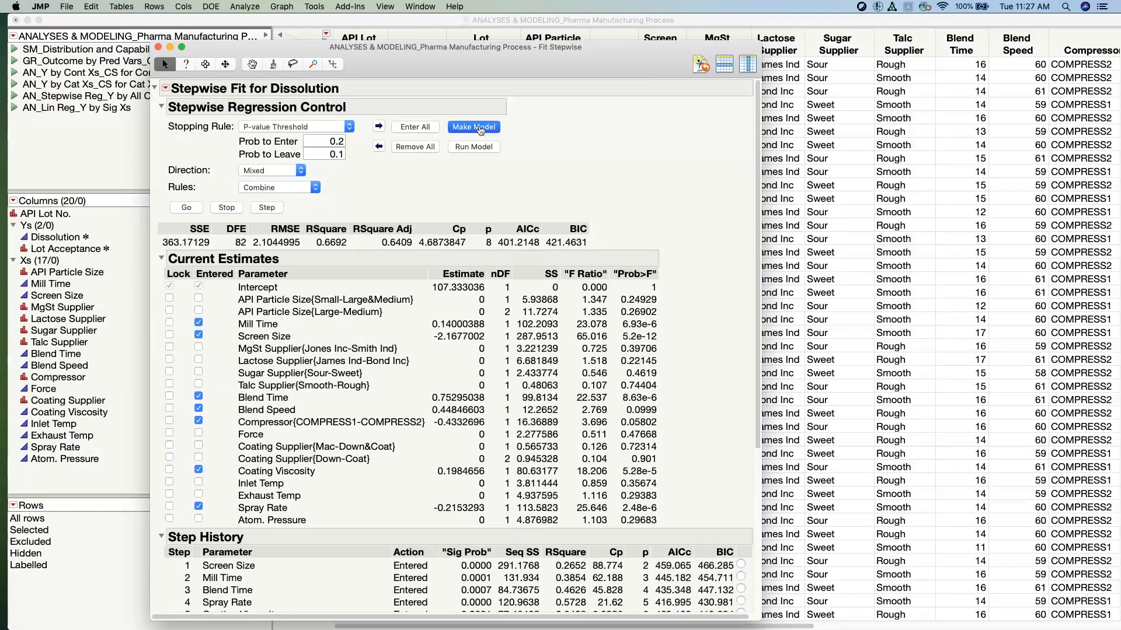
drag(488, 85, 483, 85)
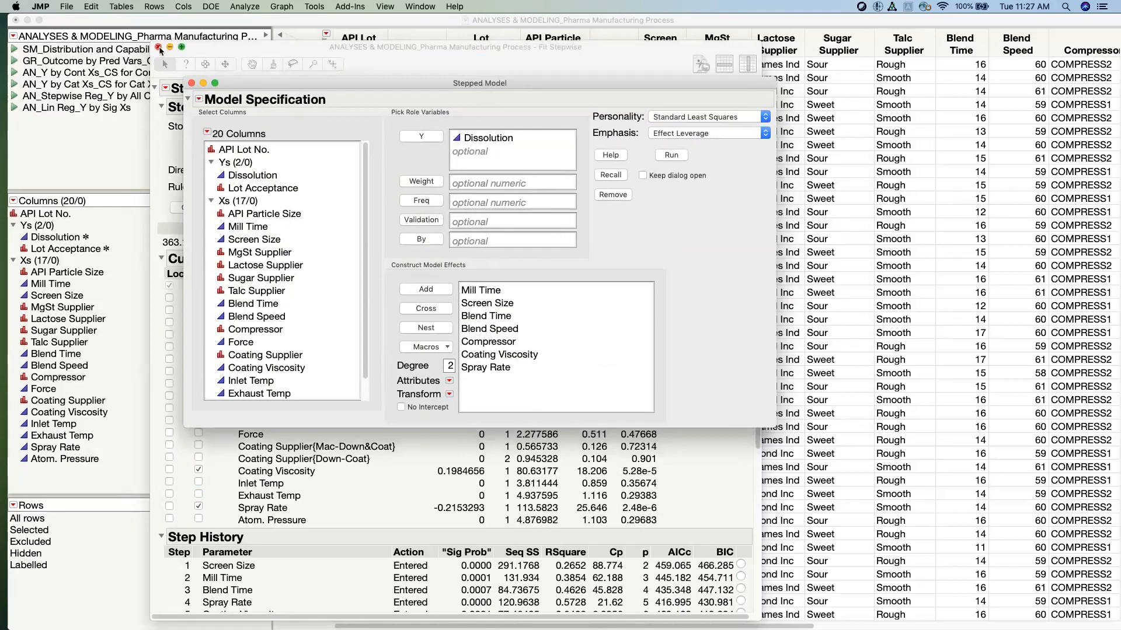
click(158, 48)
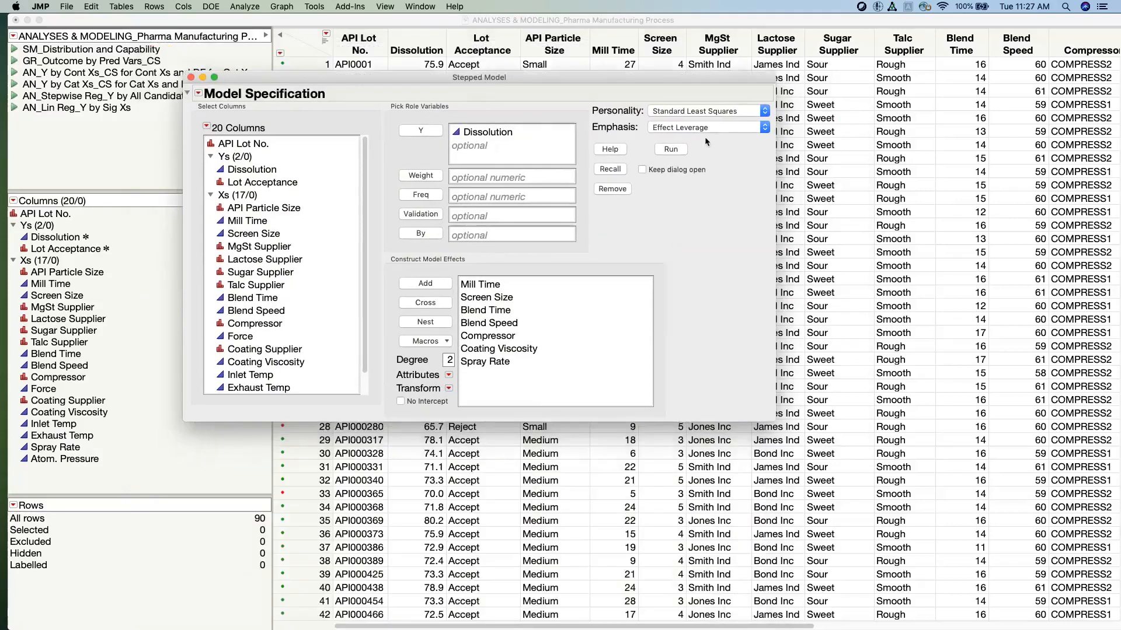
Set the model's emphasis to Minimal Report and run the Standard Least Squares fit for Dissolution.
click(707, 127)
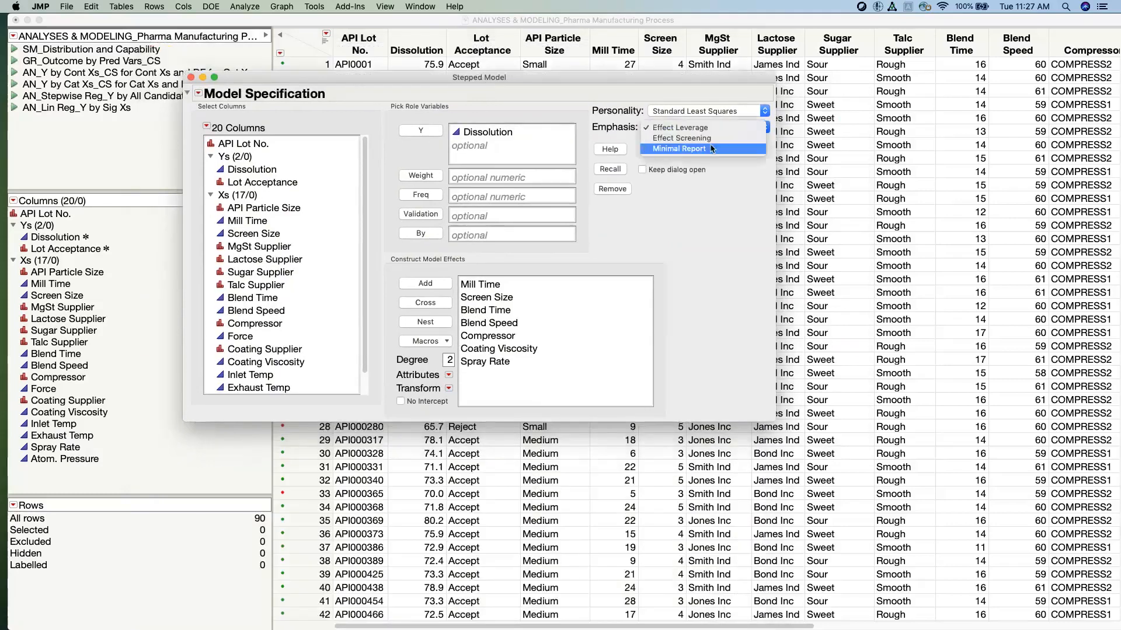
click(711, 149)
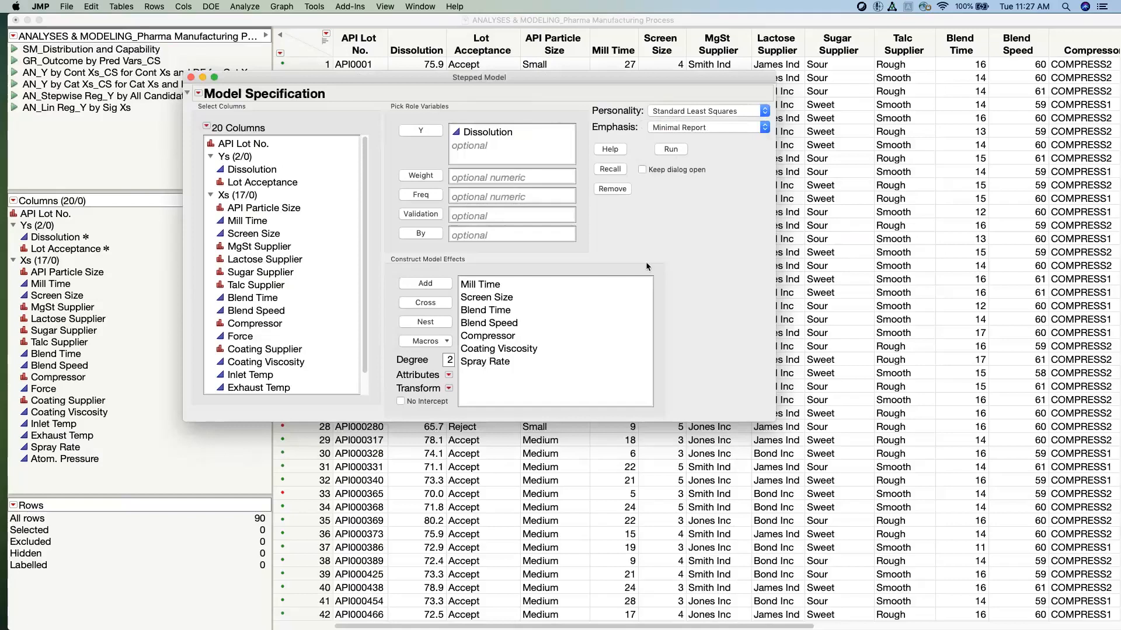
click(684, 154)
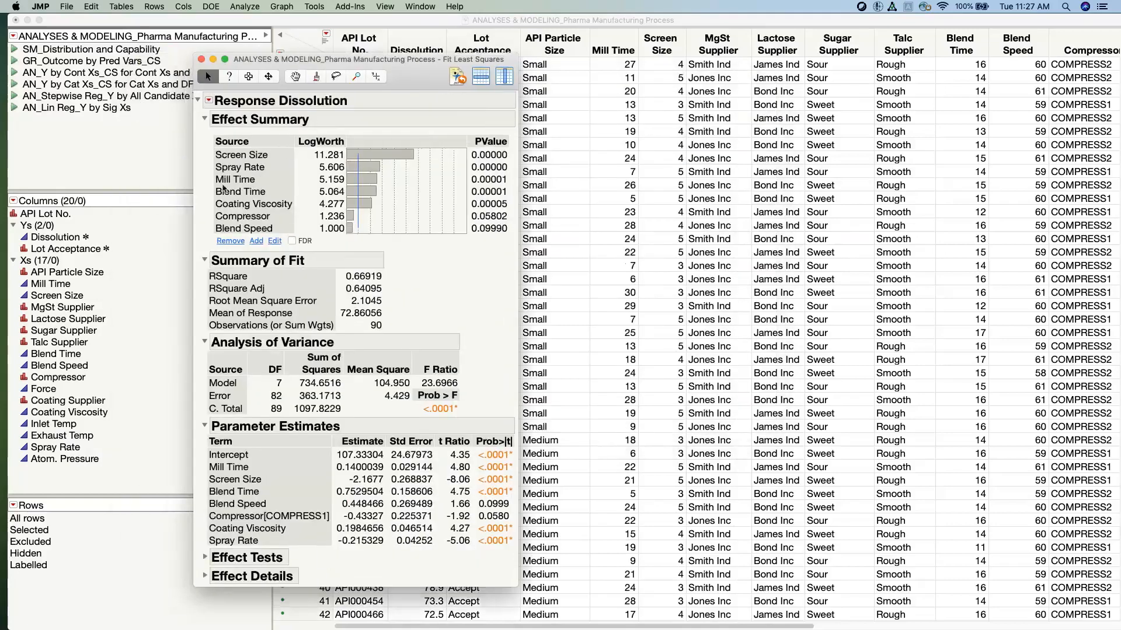
Examine the Effect Summary and parameter estimates of the Dissolution fit, highlighting the Blend Speed effect.
mouse_move(207, 152)
mouse_down()
mouse_move(204, 232)
mouse_move(291, 249)
mouse_move(478, 255)
mouse_move(526, 164)
mouse_move(358, 127)
mouse_move(202, 145)
mouse_up()
key(Escape)
mouse_move(472, 236)
mouse_down()
mouse_move(477, 247)
mouse_move(520, 206)
mouse_move(479, 127)
mouse_move(473, 247)
mouse_up()
click(263, 231)
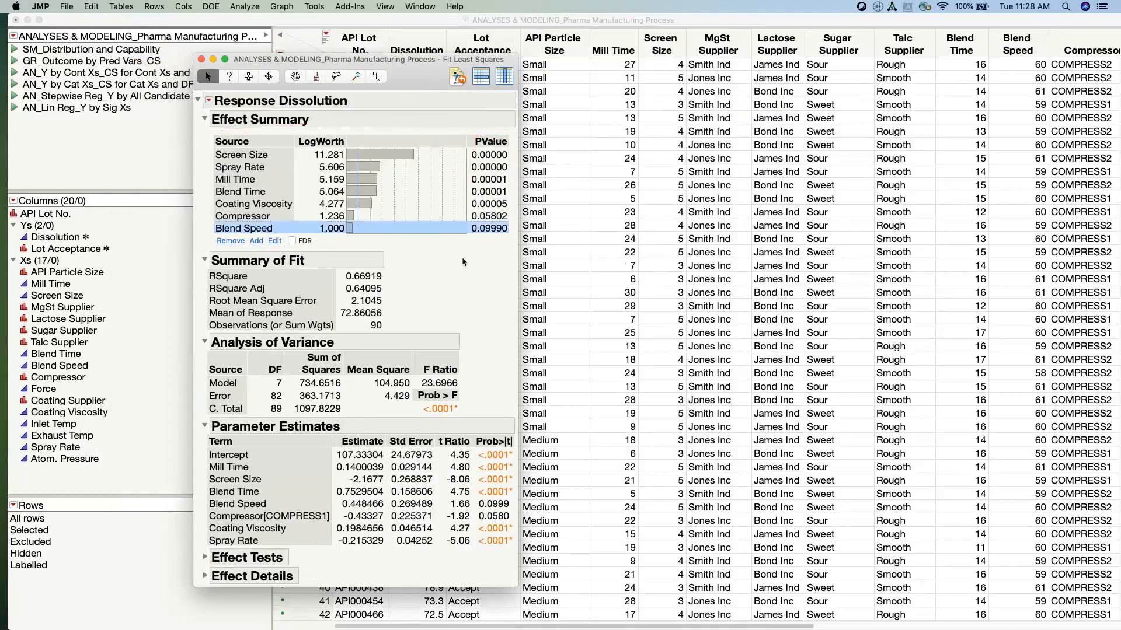
drag(420, 76, 449, 62)
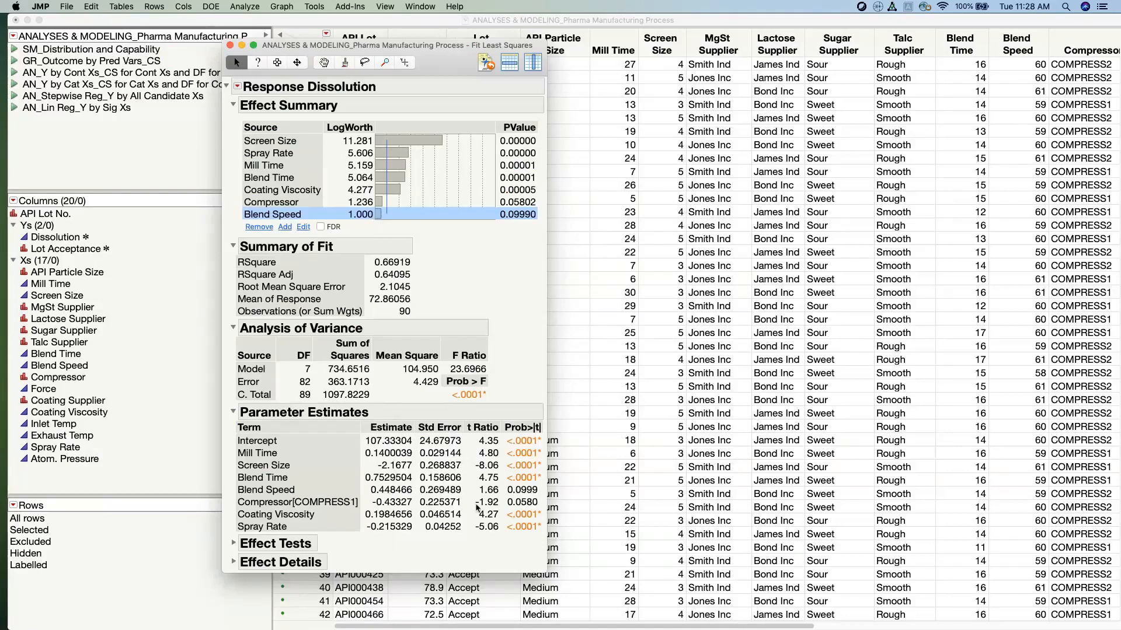
click(237, 87)
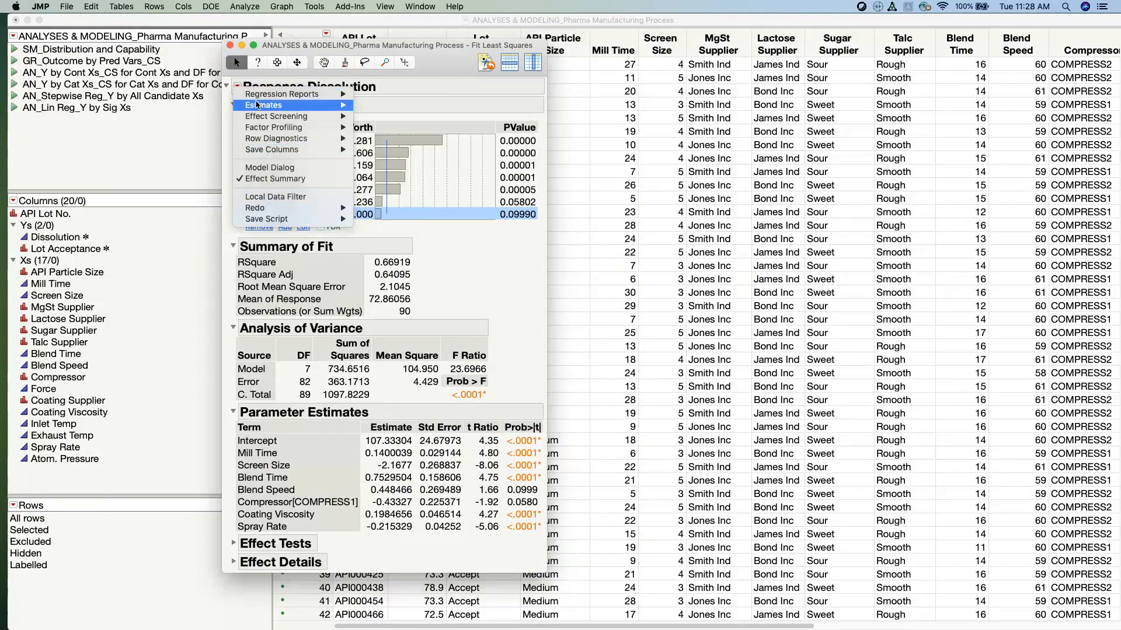
mouse_move(259, 95)
mouse_move(264, 140)
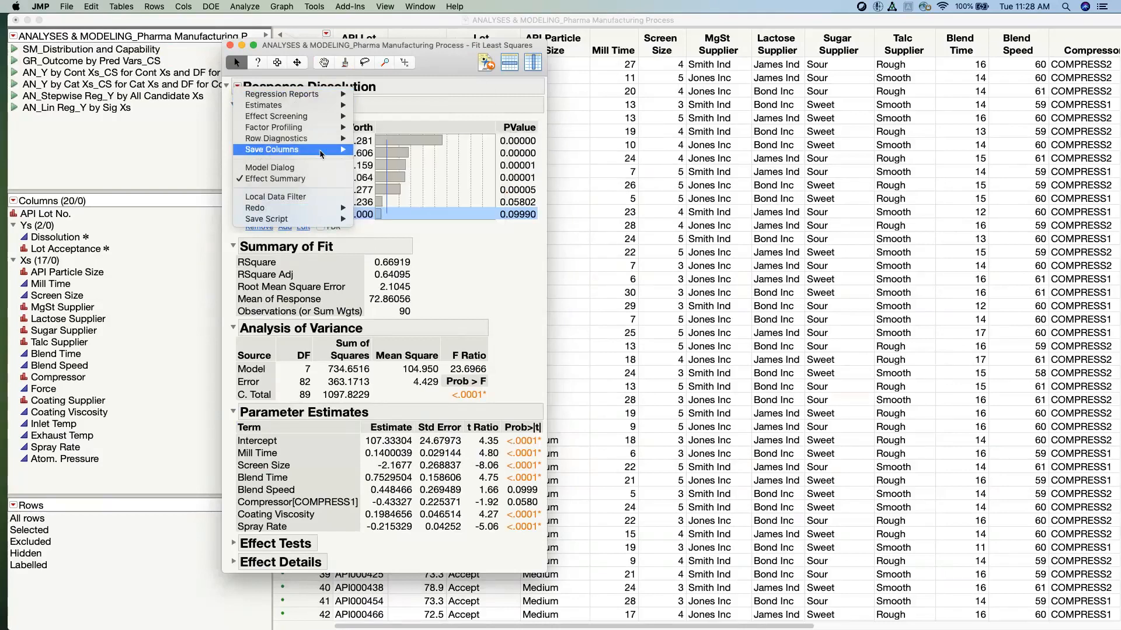
mouse_move(316, 150)
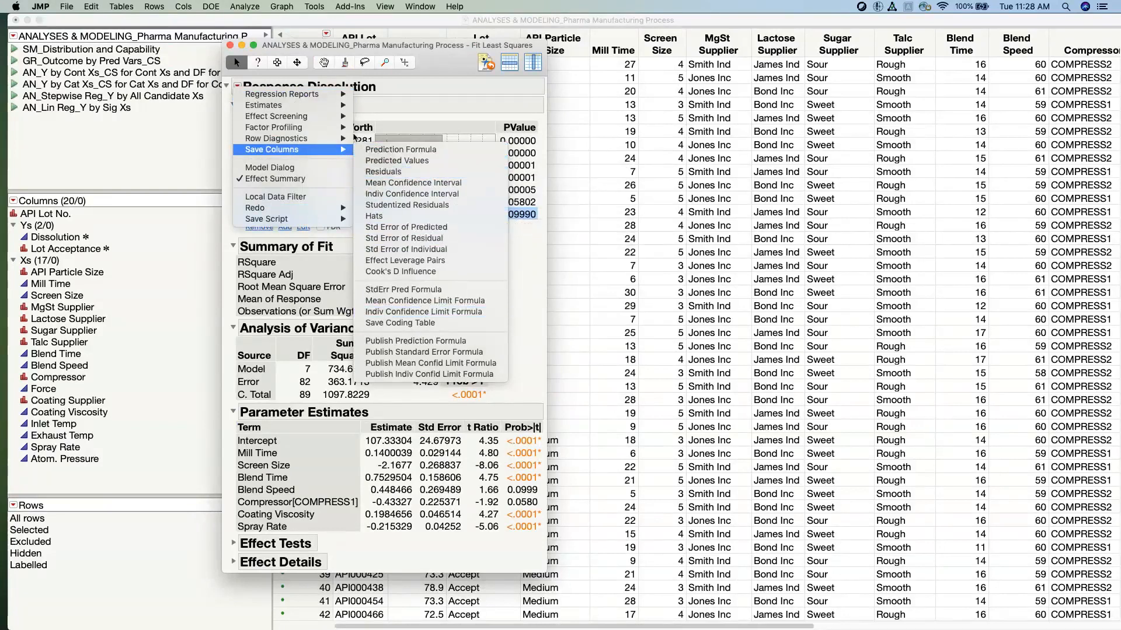
mouse_move(327, 105)
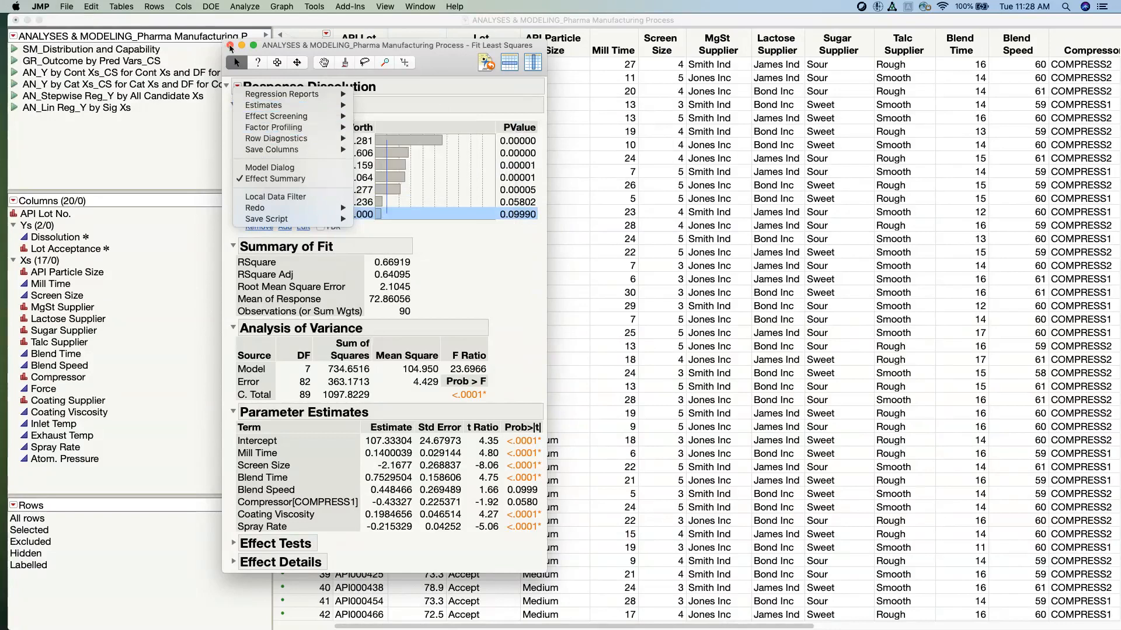
key(Escape)
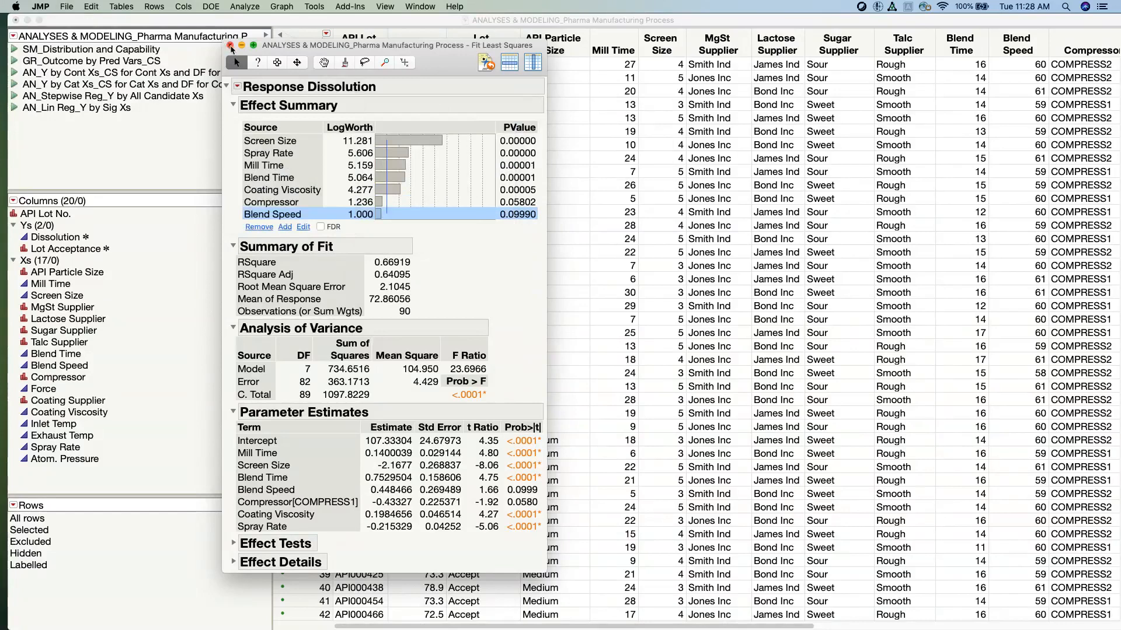
Close the minimal least squares report and run the saved script AN_Lin Reg_Y by Sig Xs.
click(231, 45)
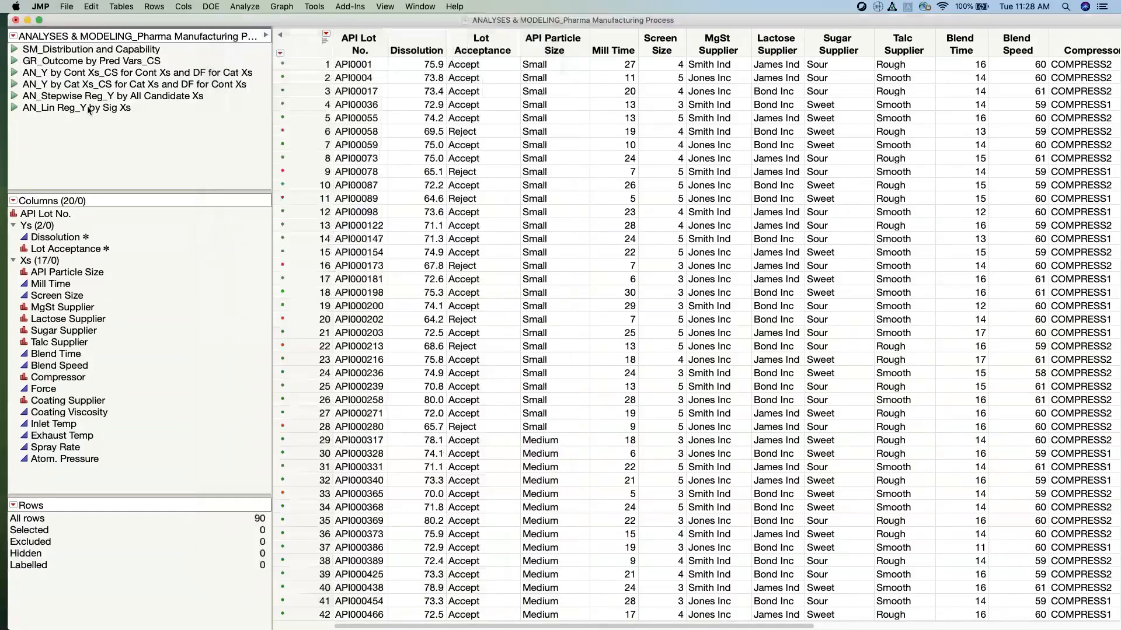
click(17, 110)
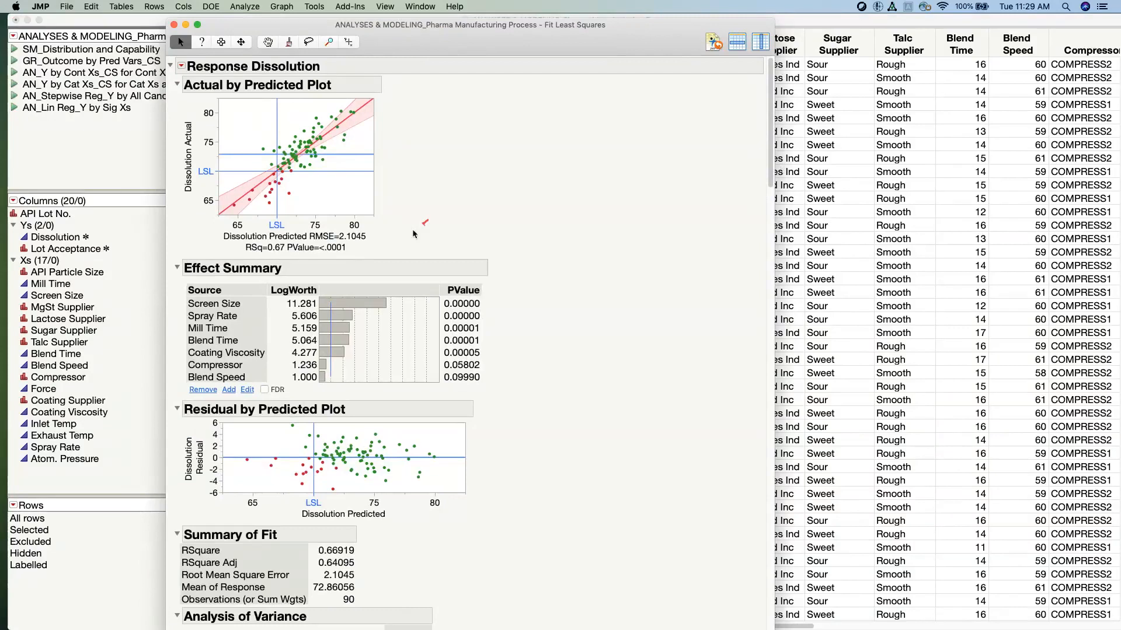
mouse_move(412, 230)
mouse_down()
mouse_move(206, 105)
mouse_move(361, 93)
mouse_move(422, 242)
mouse_up()
drag(398, 34, 433, 31)
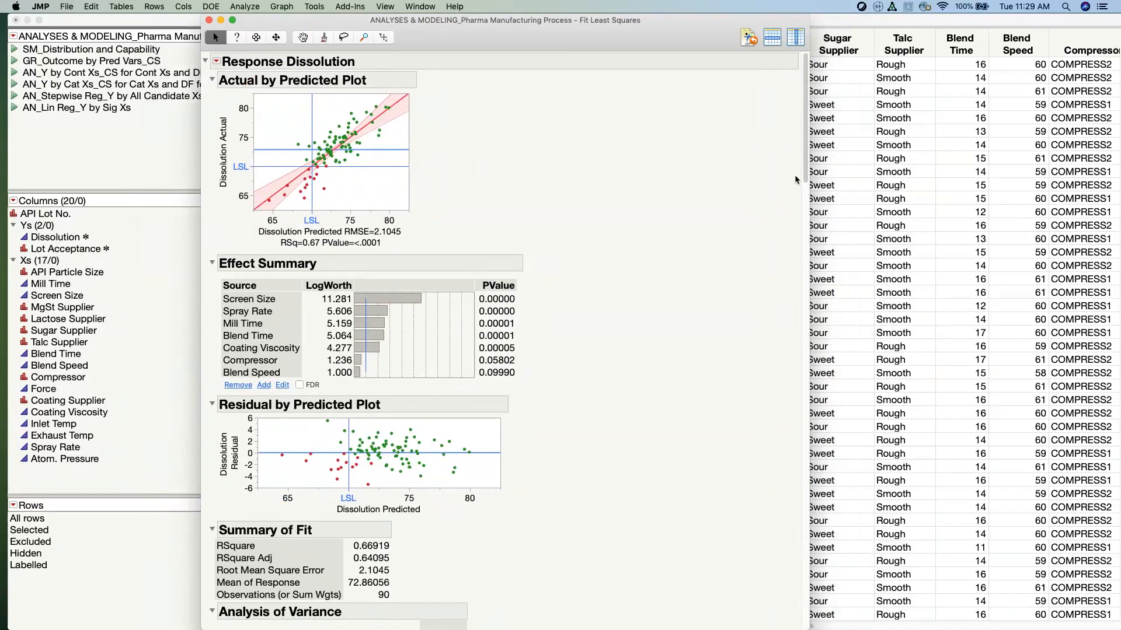
Examine the Dissolution regression report from the Actual by Predicted Plot through the Parameter Estimates and Prediction Expression.
scroll(483, 167, down, 5)
mouse_move(592, 259)
mouse_down()
mouse_move(216, 268)
mouse_move(504, 165)
mouse_move(571, 249)
mouse_up()
drag(658, 45, 716, 44)
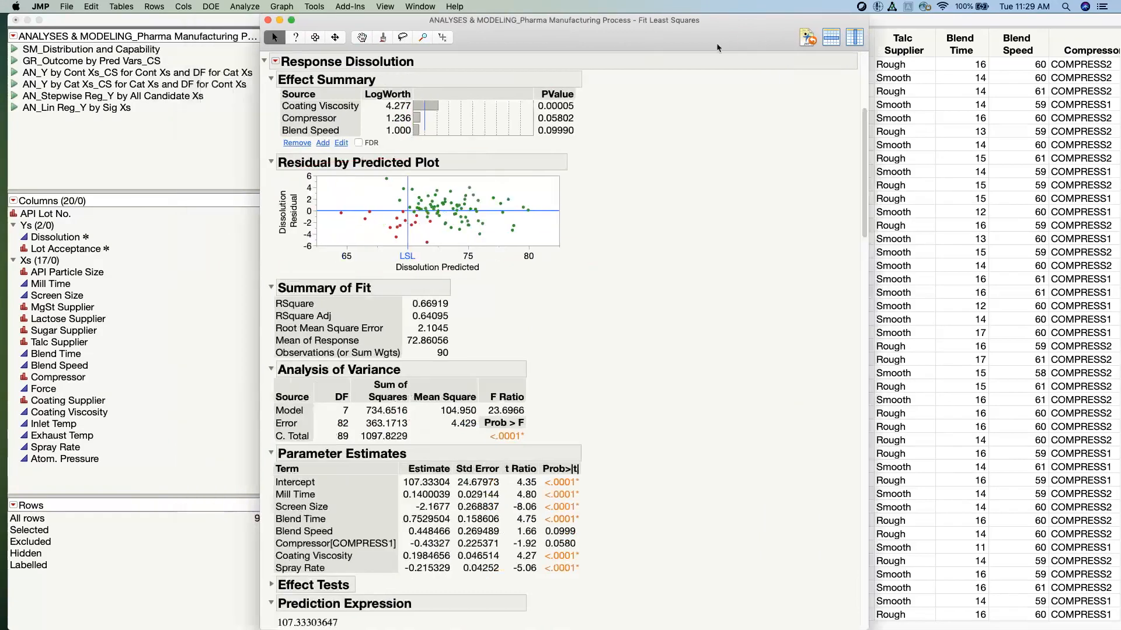
drag(864, 171, 866, 113)
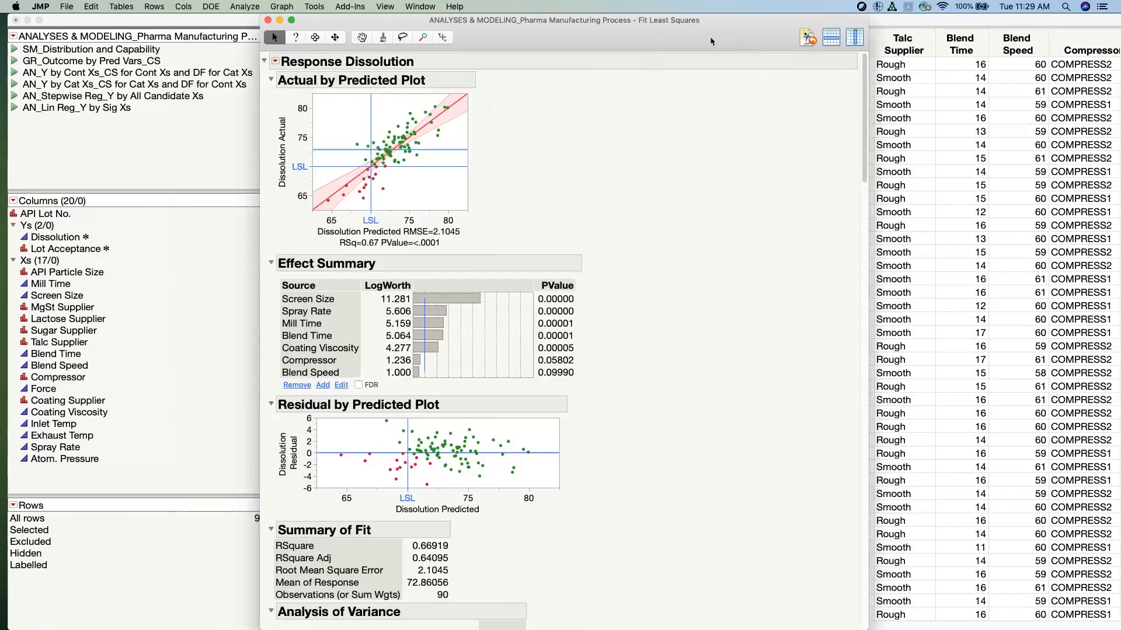
drag(713, 43, 911, 60)
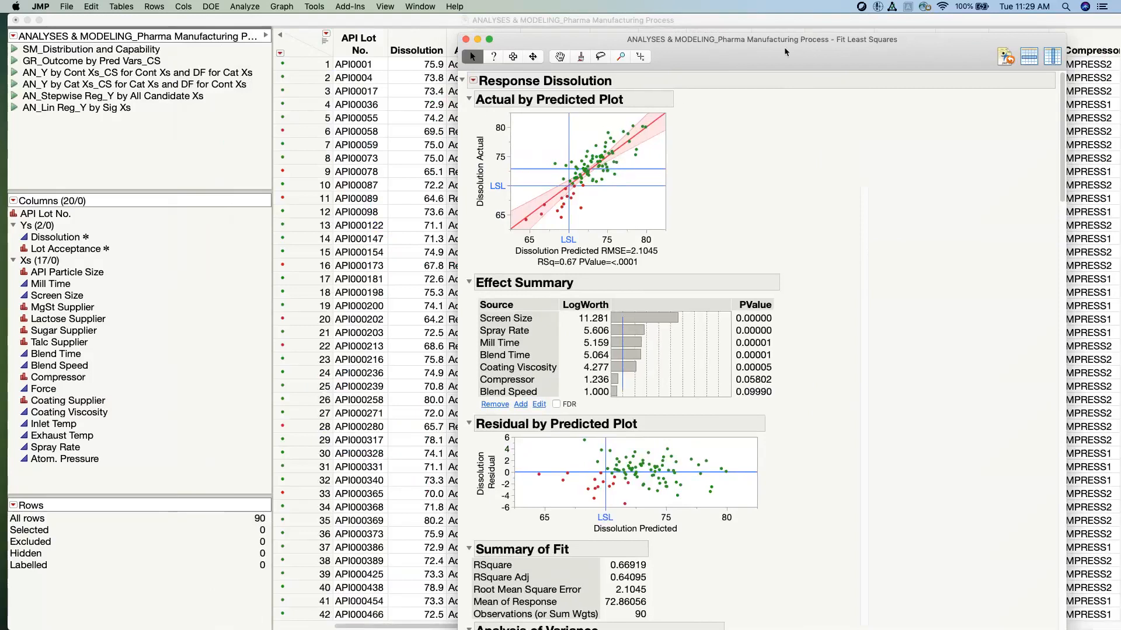
click(155, 7)
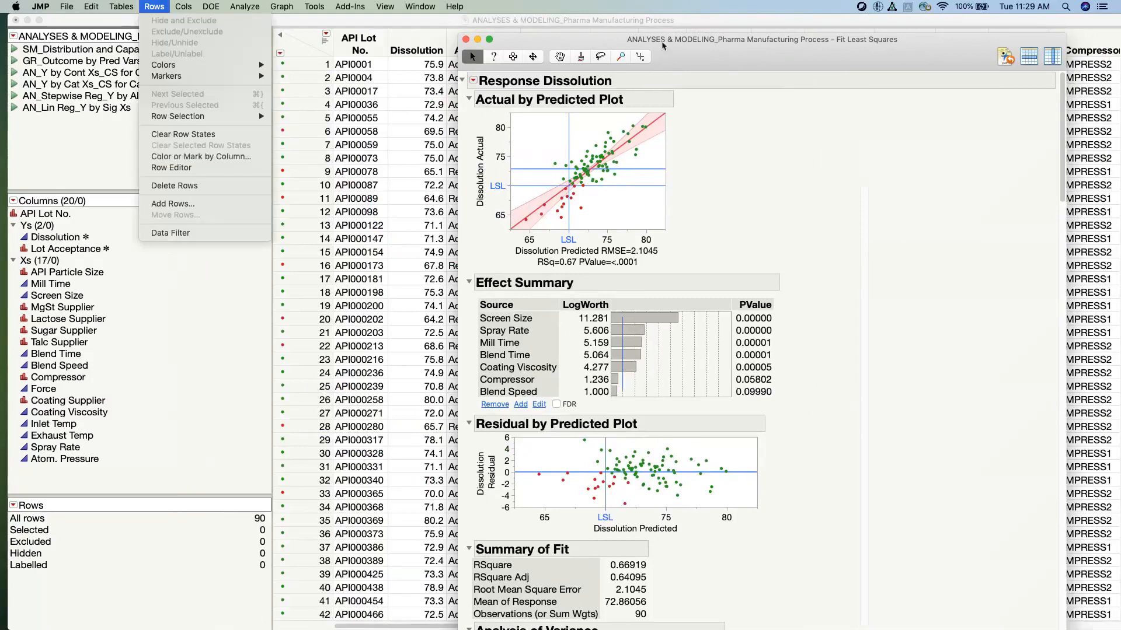
drag(637, 44, 481, 34)
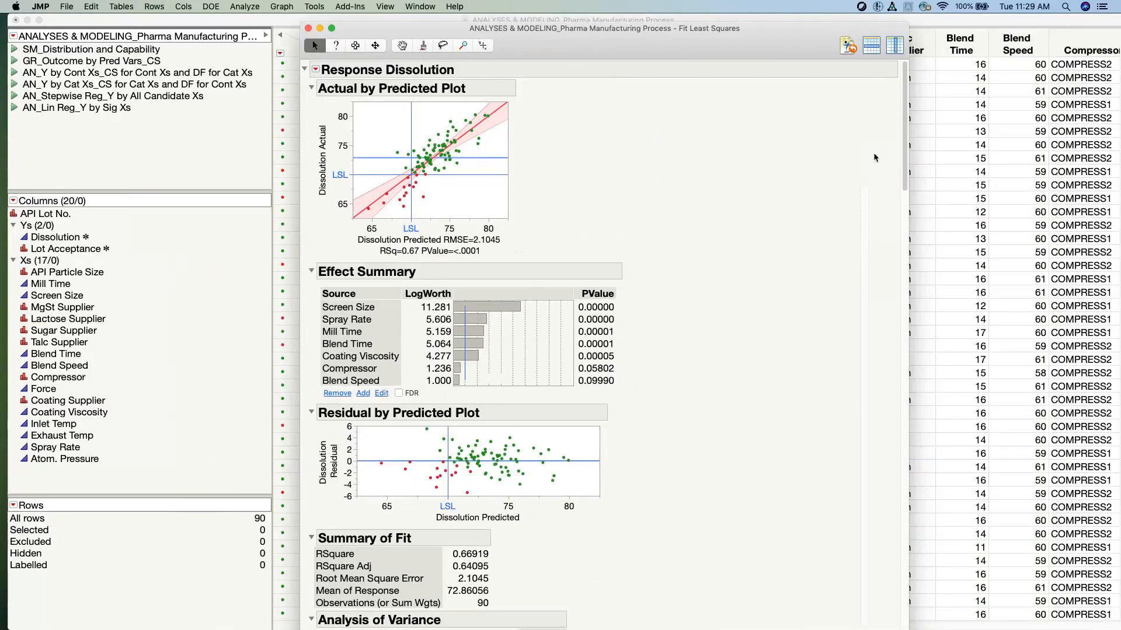
drag(905, 169, 908, 234)
scroll(694, 296, down, 10)
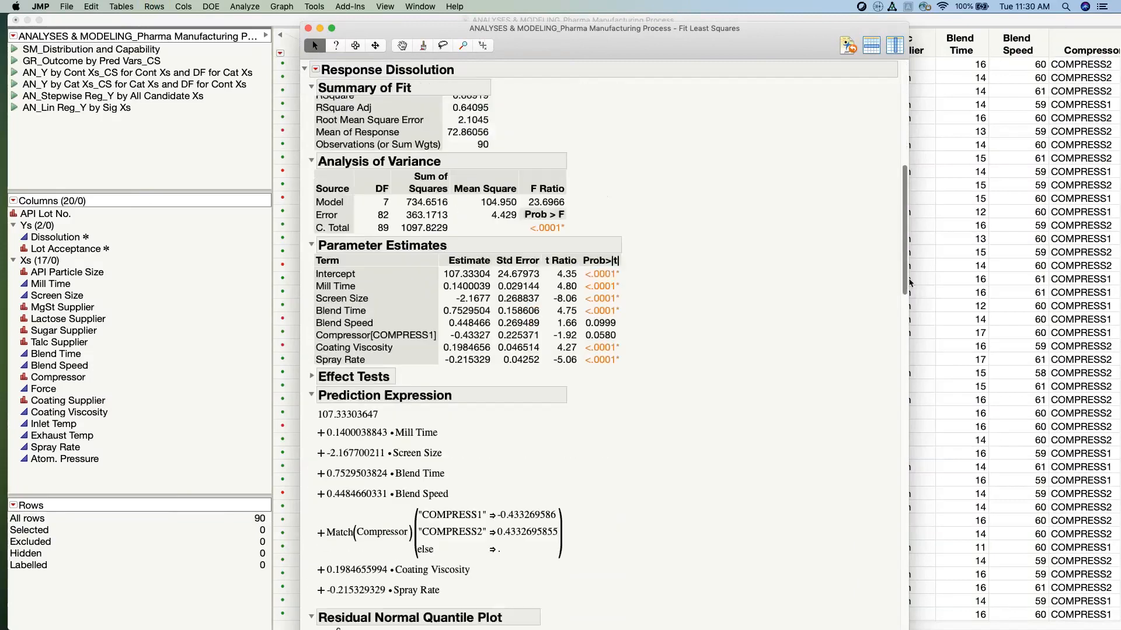
mouse_move(674, 272)
mouse_down()
mouse_move(387, 208)
mouse_move(315, 315)
mouse_move(403, 451)
mouse_move(671, 273)
mouse_up()
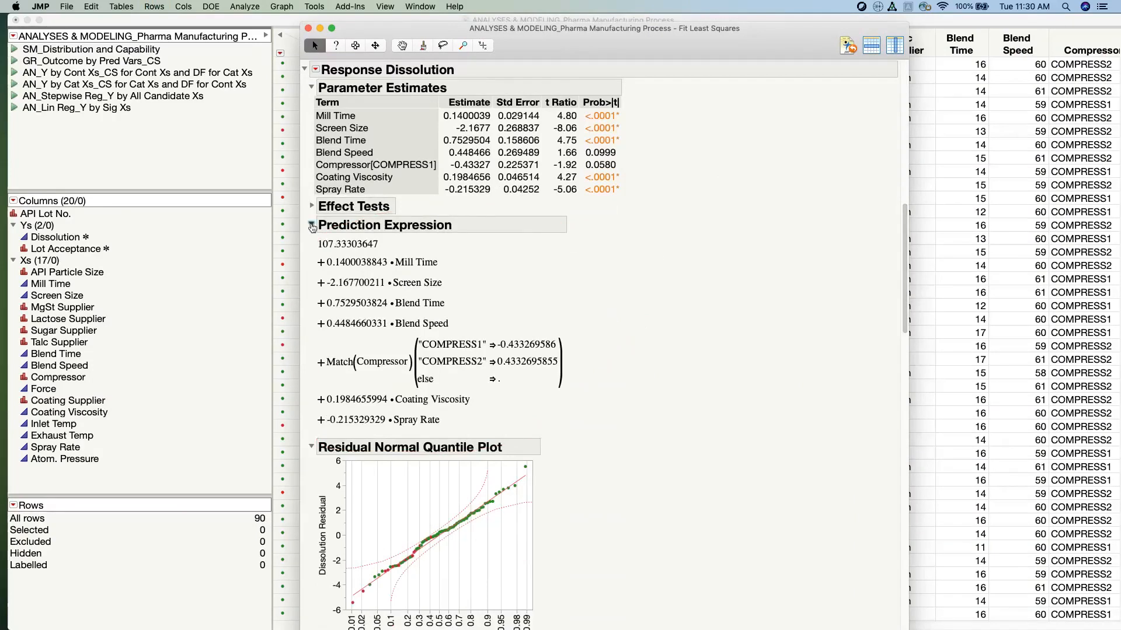
Collapse the Prediction Expression, Parameter Estimates and Analysis of Variance sections of the Dissolution report.
click(312, 227)
click(313, 80)
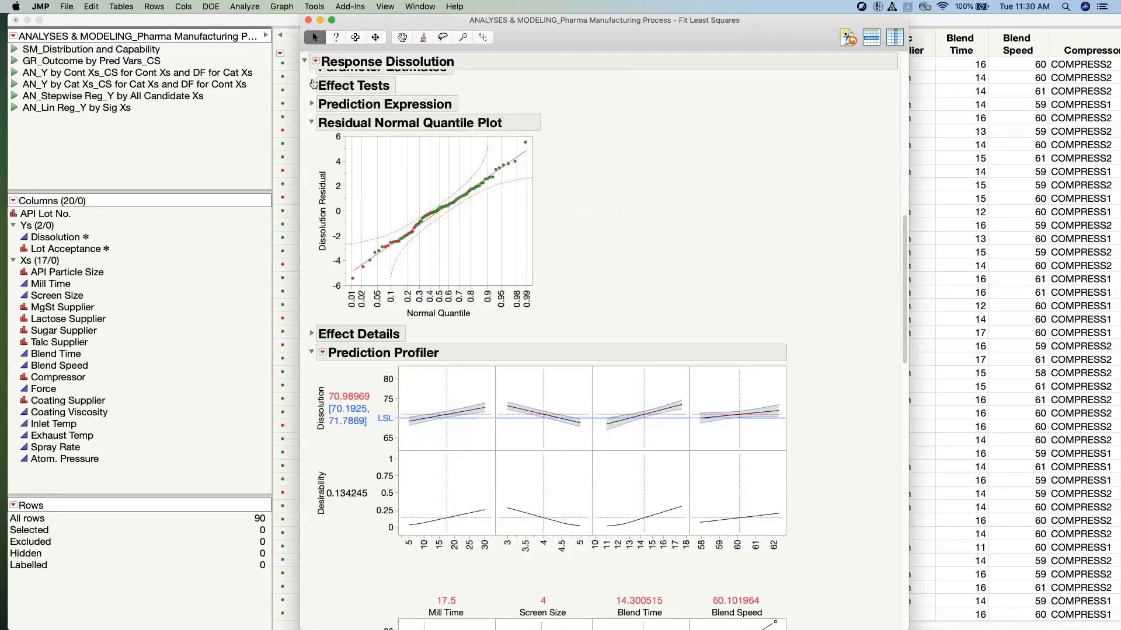
drag(905, 234, 908, 182)
click(313, 204)
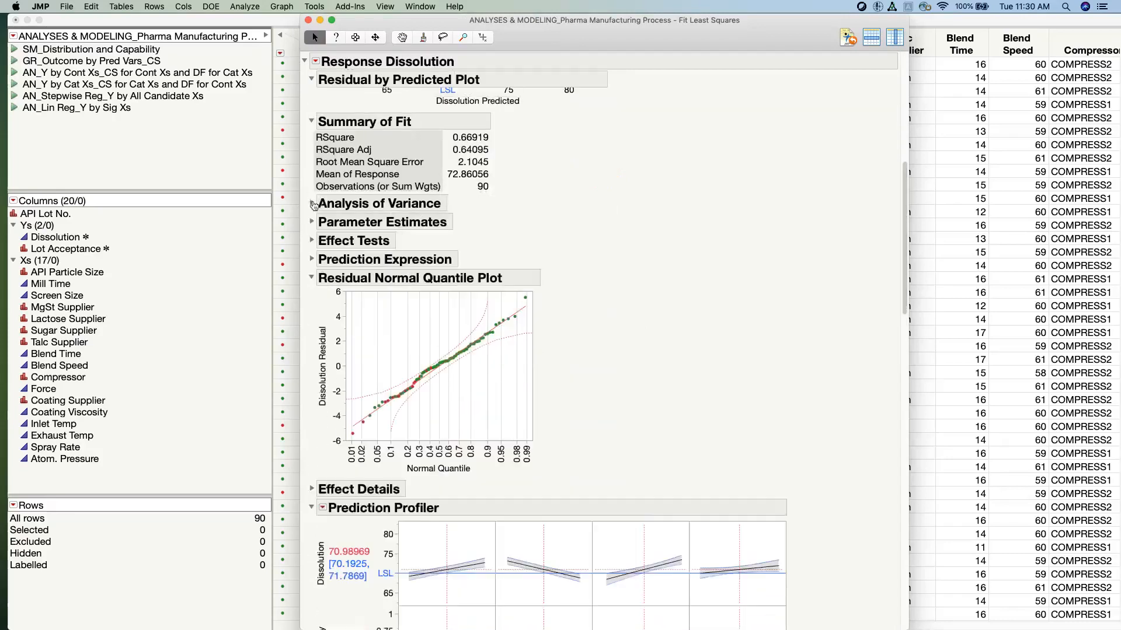
Collapse the Effect Summary, Actual by Predicted Plot and Residual by Predicted Plot sections of the Dissolution report.
drag(906, 228, 908, 155)
click(311, 127)
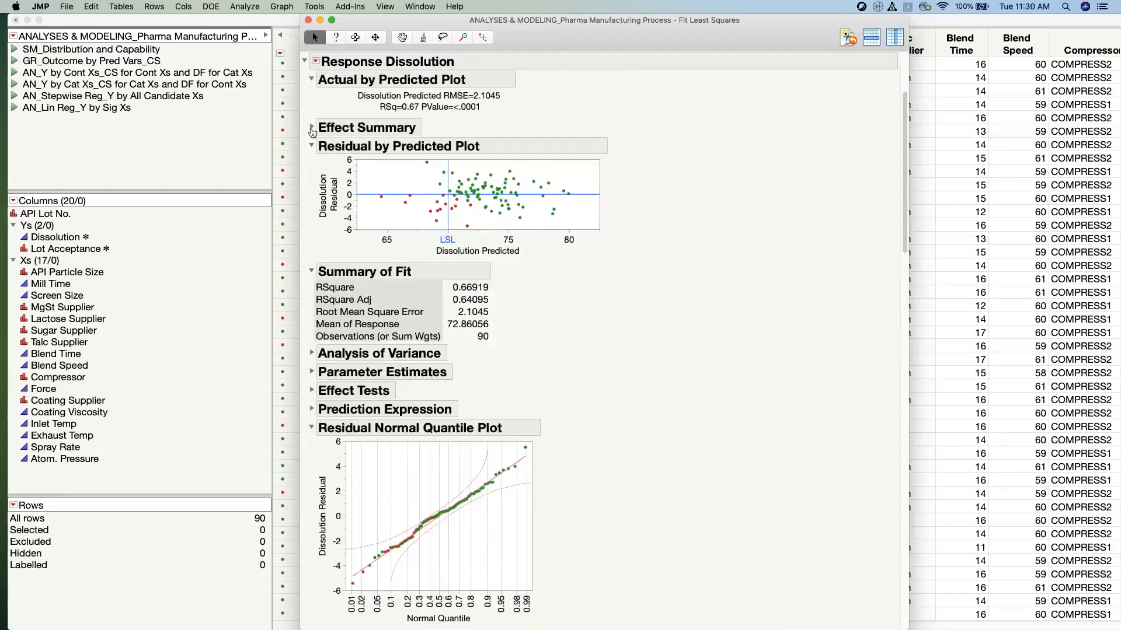
click(311, 81)
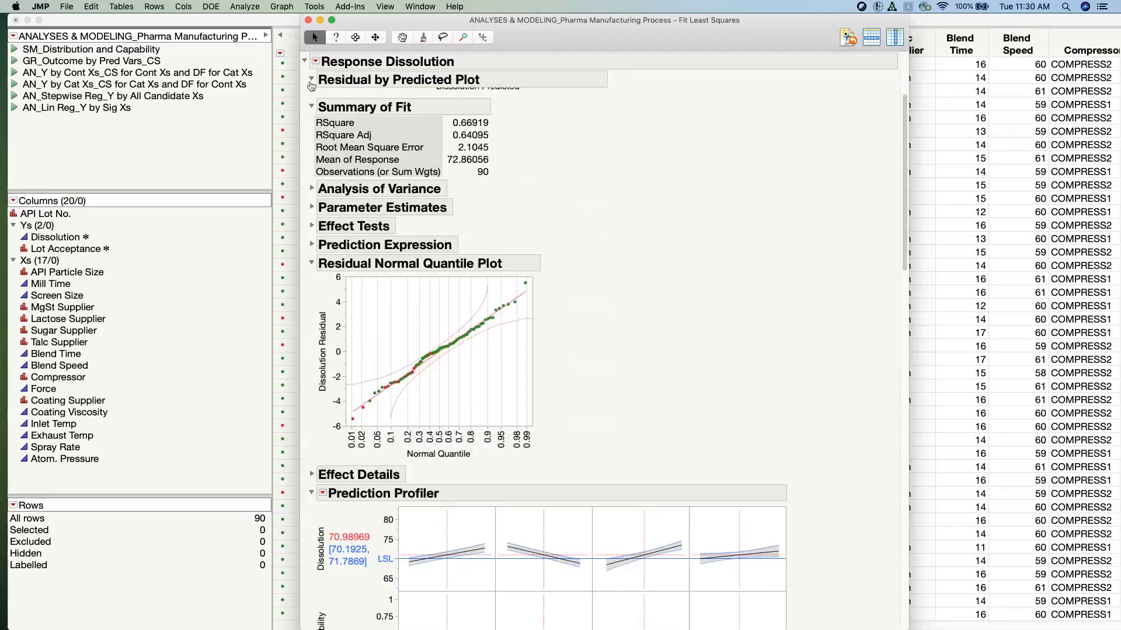
click(311, 83)
drag(905, 164, 905, 119)
click(311, 117)
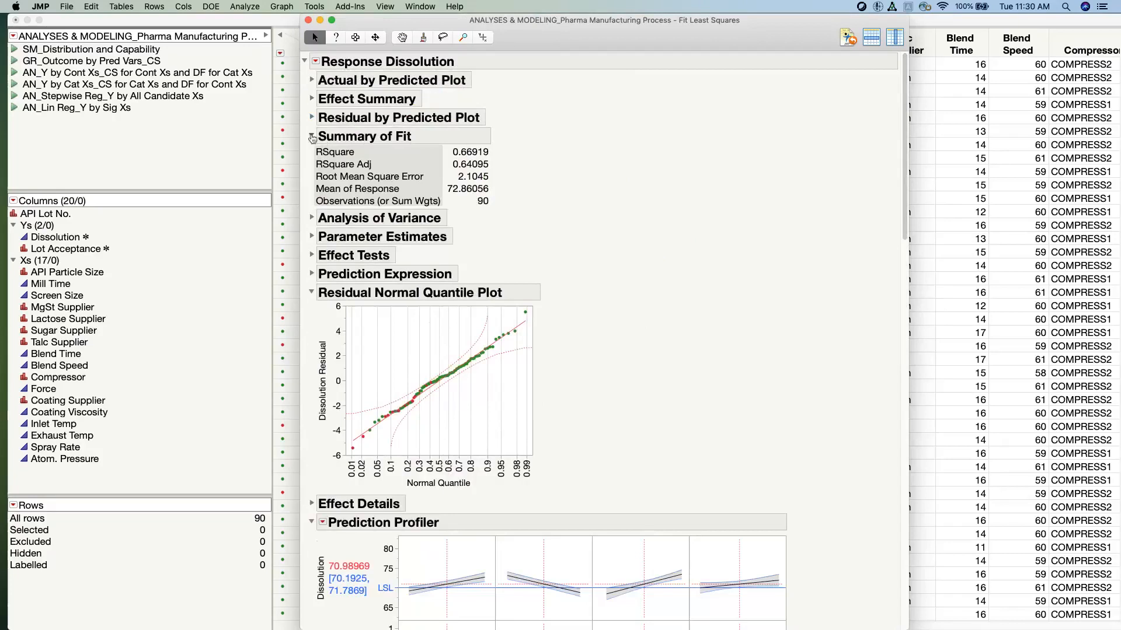
Collapse the Summary of Fit and Residual Normal Quantile Plot sections of the Dissolution report.
click(313, 138)
scroll(571, 148, down, 3)
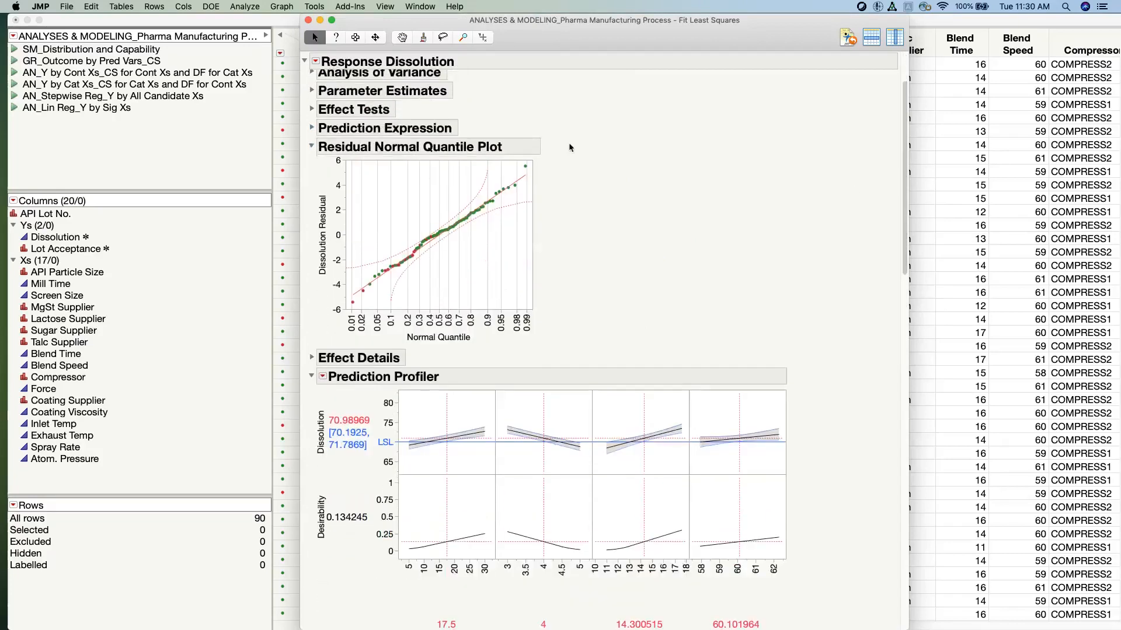
mouse_move(570, 145)
mouse_down()
mouse_move(525, 127)
mouse_move(343, 145)
mouse_move(309, 269)
mouse_move(367, 334)
mouse_move(532, 330)
mouse_move(570, 146)
mouse_up()
click(313, 148)
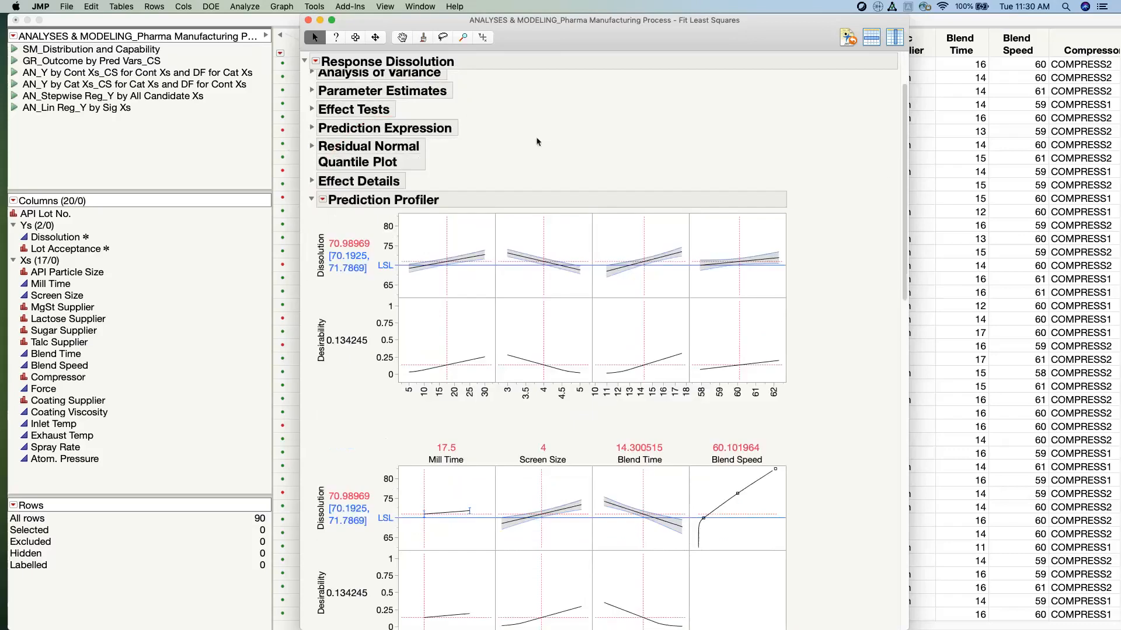
Raise Mill Time to 22.56 in the Prediction Profiler and check the predicted Dissolution.
scroll(815, 130, down, 3)
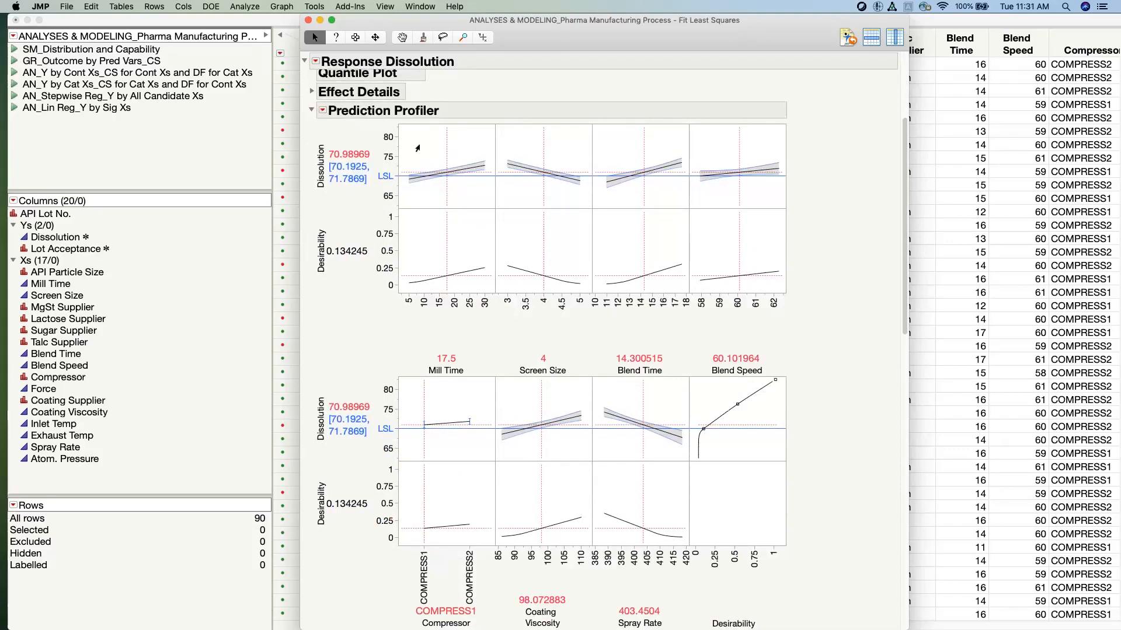
mouse_move(389, 311)
mouse_down()
mouse_move(448, 338)
mouse_move(494, 311)
mouse_up()
drag(445, 195, 457, 194)
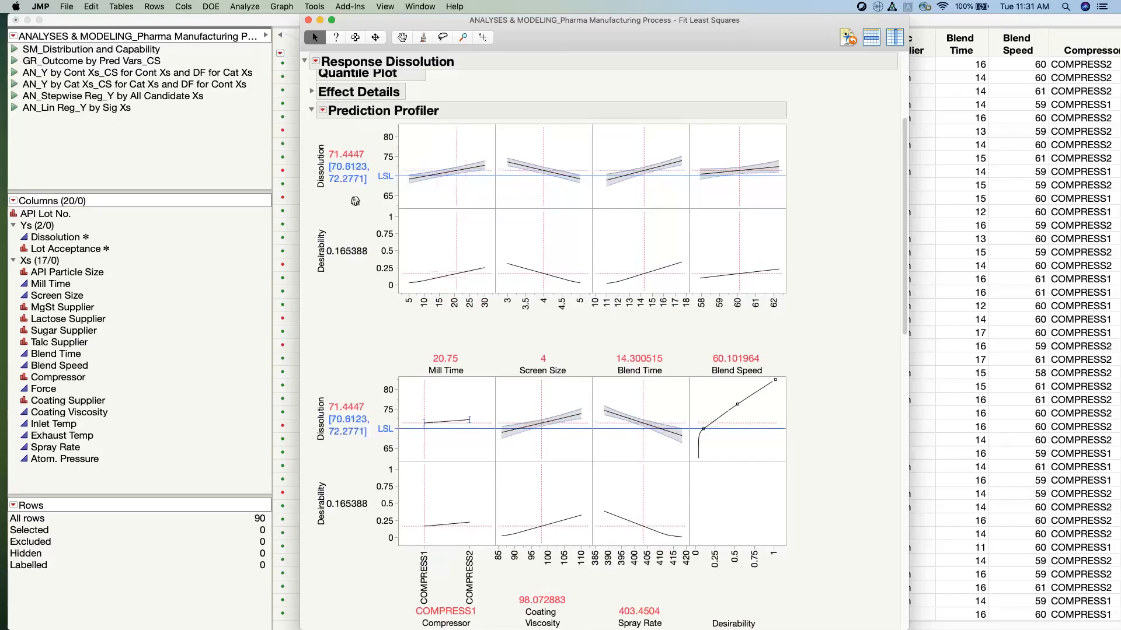
mouse_move(308, 133)
mouse_down()
mouse_move(333, 211)
mouse_move(377, 152)
mouse_move(301, 136)
mouse_up()
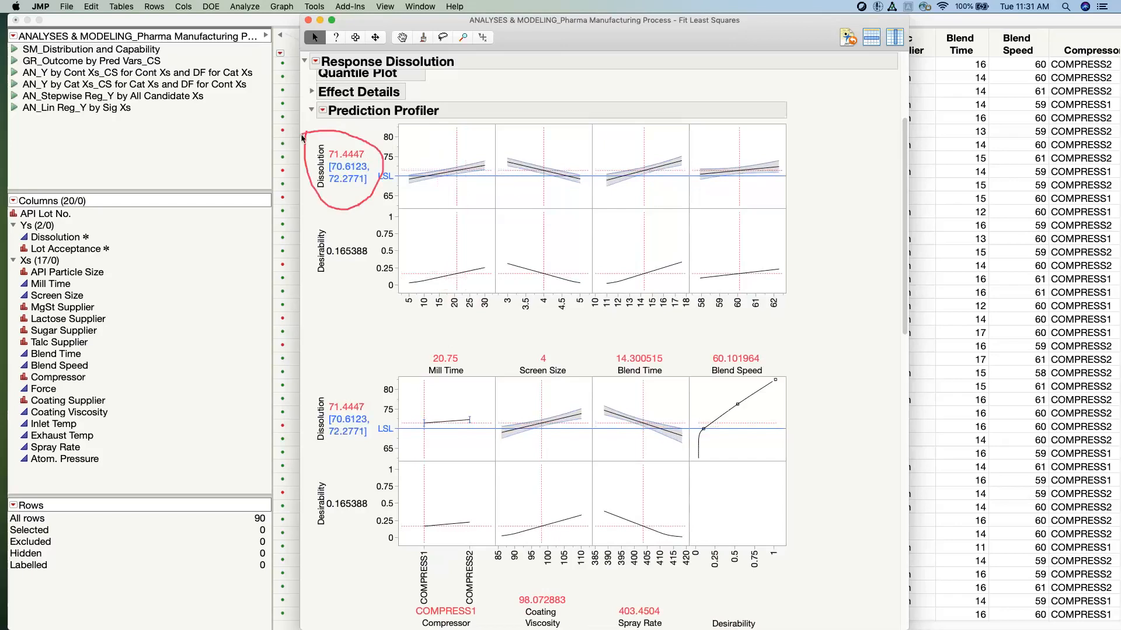
key(Escape)
mouse_move(454, 200)
mouse_down()
mouse_move(445, 186)
mouse_move(432, 200)
mouse_move(465, 187)
mouse_move(492, 196)
mouse_move(461, 196)
mouse_up()
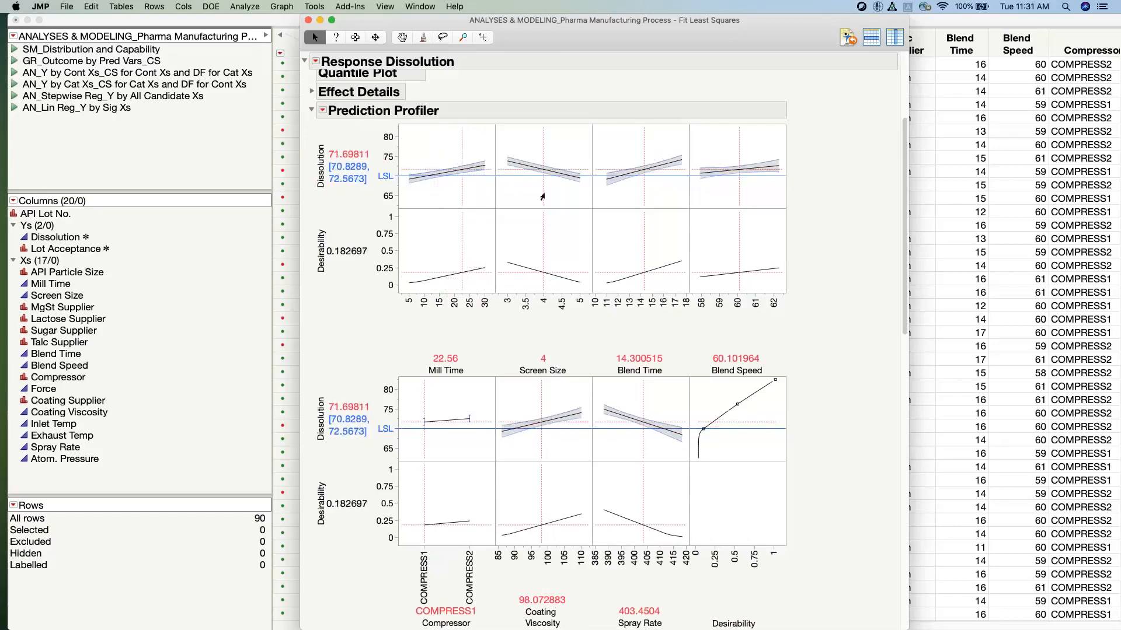
Set the Prediction Profiler factors to Screen Size 3.398, Blend Time 14.289, Blend Speed 59.789 and Spray Rate 403.13.
drag(543, 195, 521, 196)
mouse_move(643, 192)
mouse_down()
mouse_move(653, 193)
mouse_move(644, 195)
mouse_up()
mouse_move(736, 195)
mouse_down()
mouse_move(719, 197)
mouse_move(732, 194)
mouse_up()
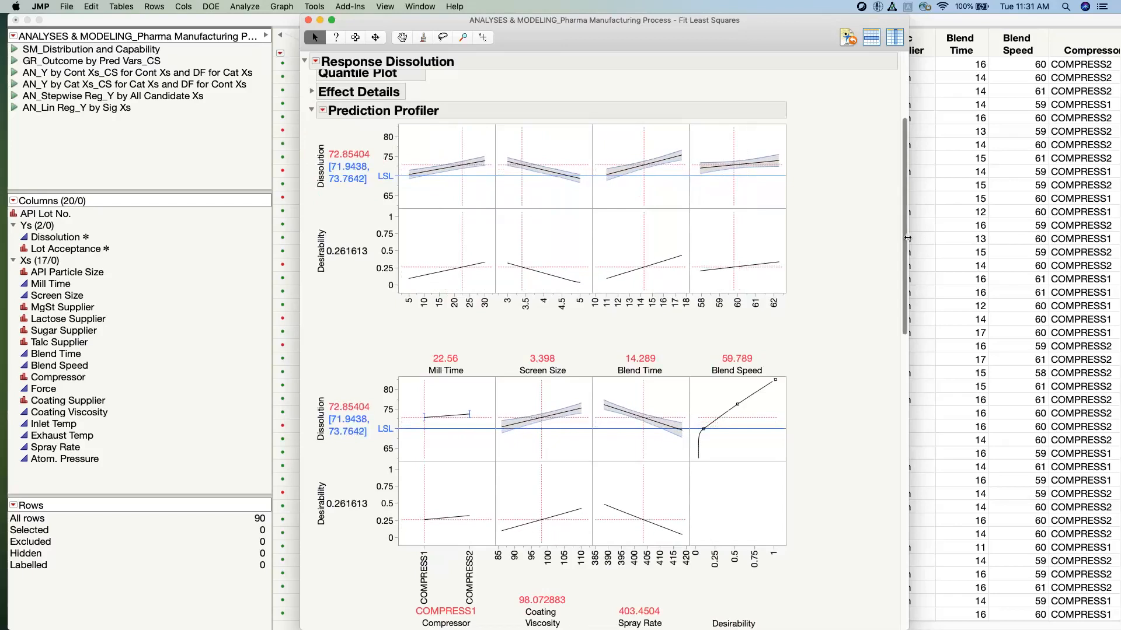
drag(907, 245, 905, 291)
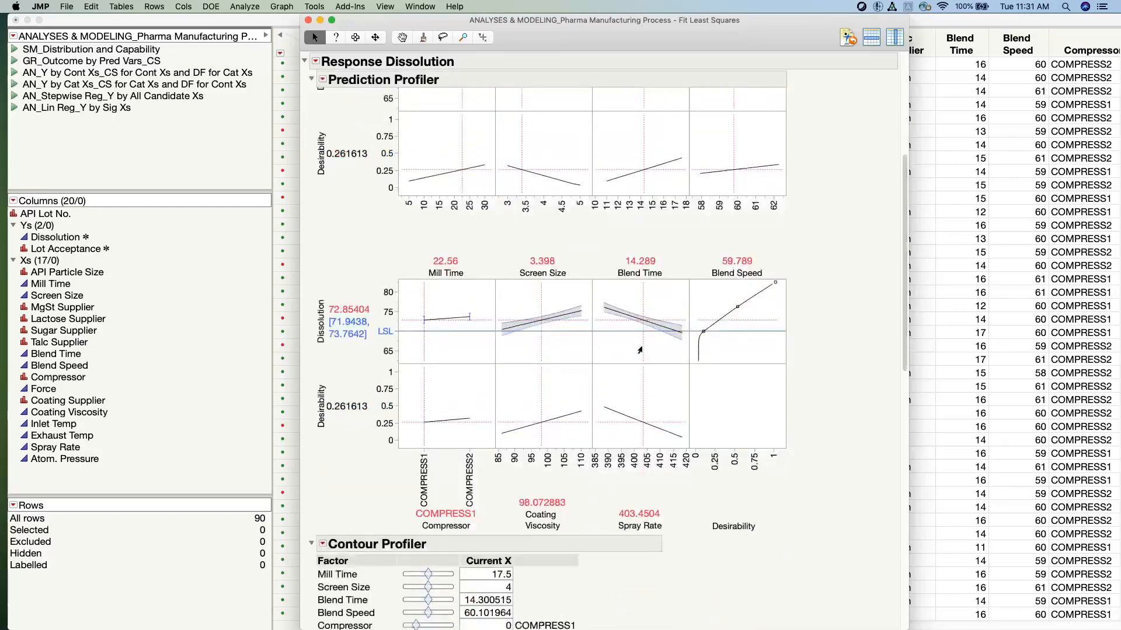
mouse_move(641, 350)
mouse_down()
mouse_move(625, 353)
mouse_move(646, 347)
mouse_move(616, 334)
mouse_move(641, 336)
mouse_up()
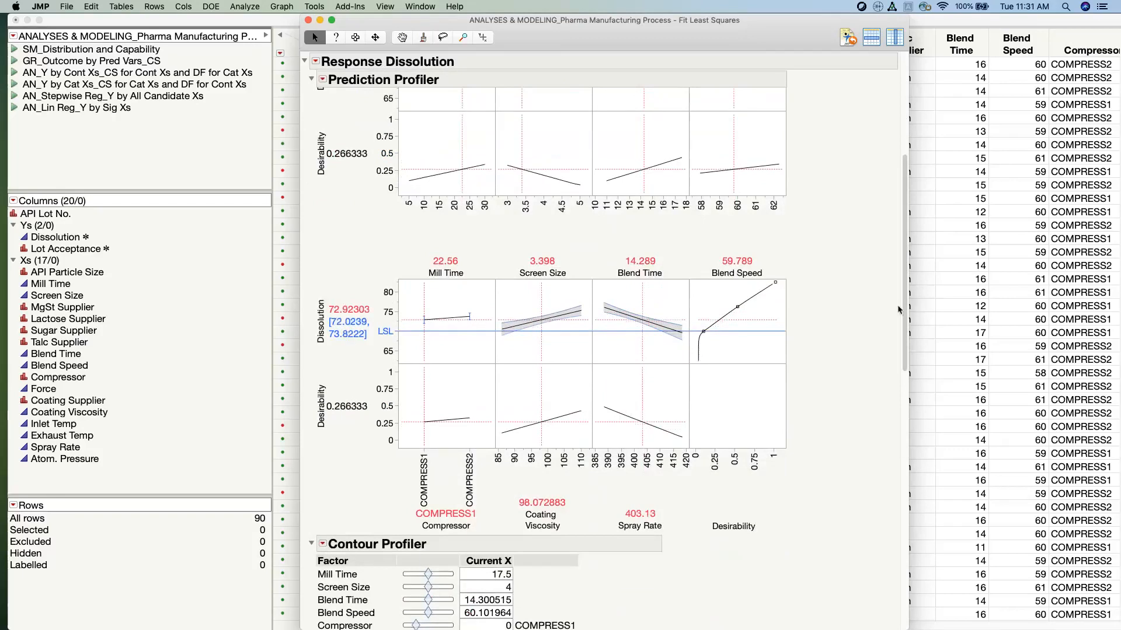
Review which factors can be assigned to the vertical and horizontal axes of the Contour Profiler.
drag(907, 312, 927, 578)
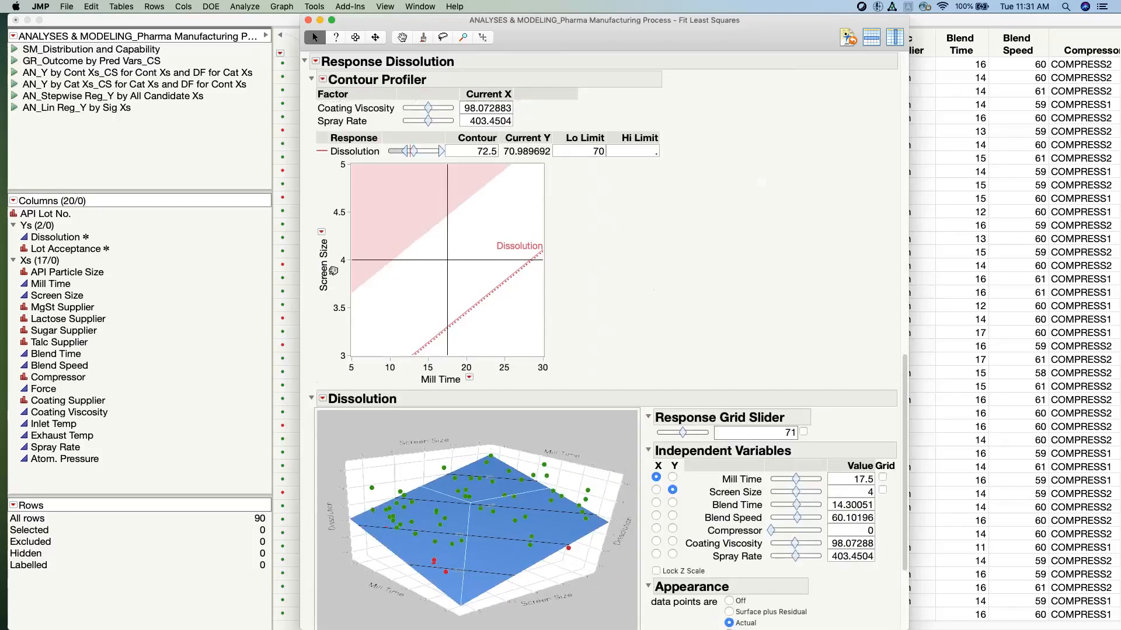
click(323, 233)
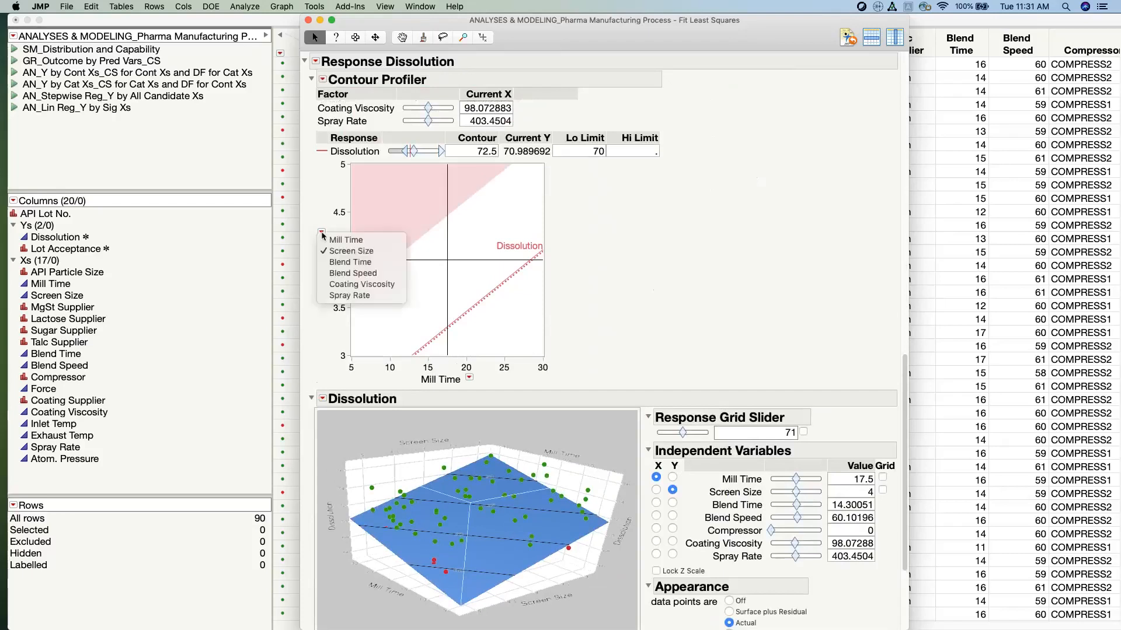
click(470, 379)
click(470, 380)
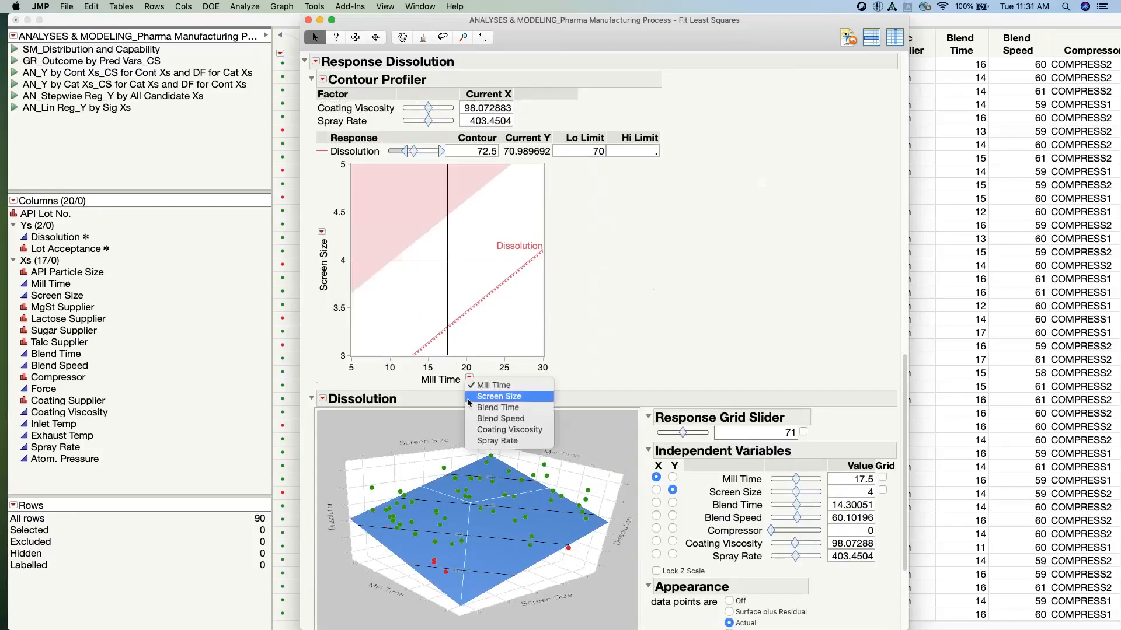
click(624, 306)
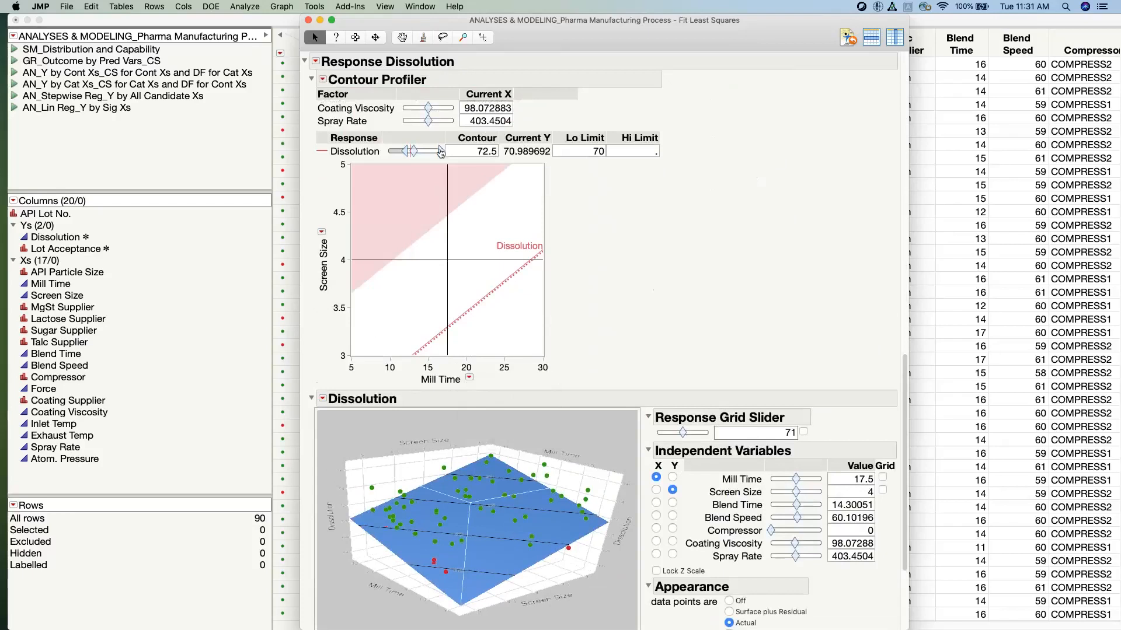
Set the high limit for Dissolution to 77.616 in the Contour Profiler and collapse that section.
mouse_move(443, 153)
mouse_down()
mouse_move(411, 151)
mouse_move(433, 150)
mouse_up()
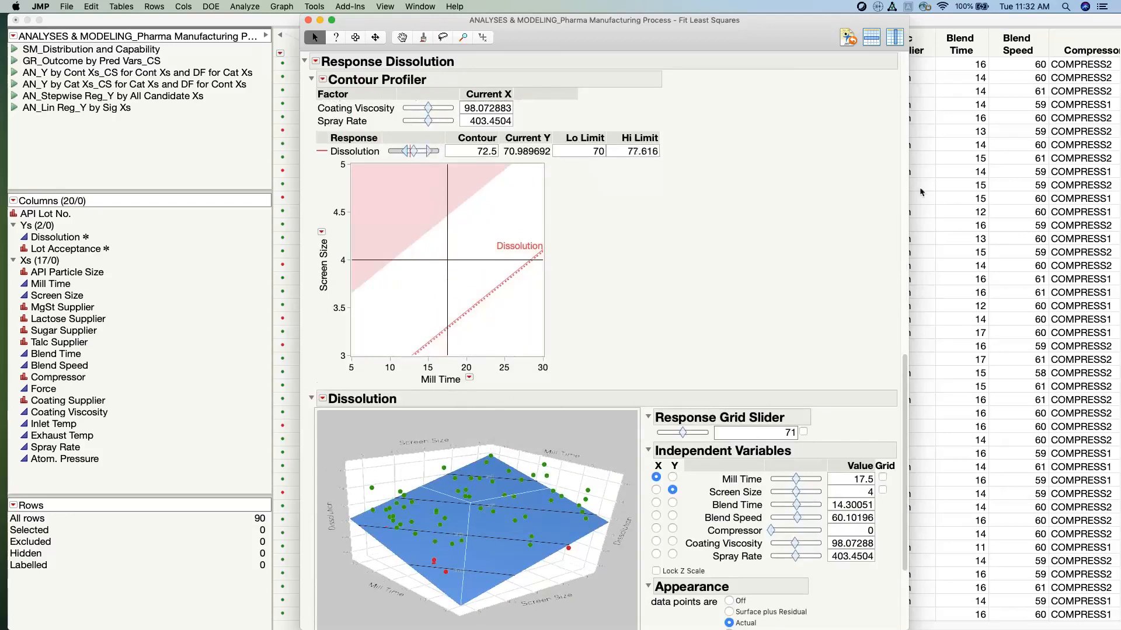
click(311, 79)
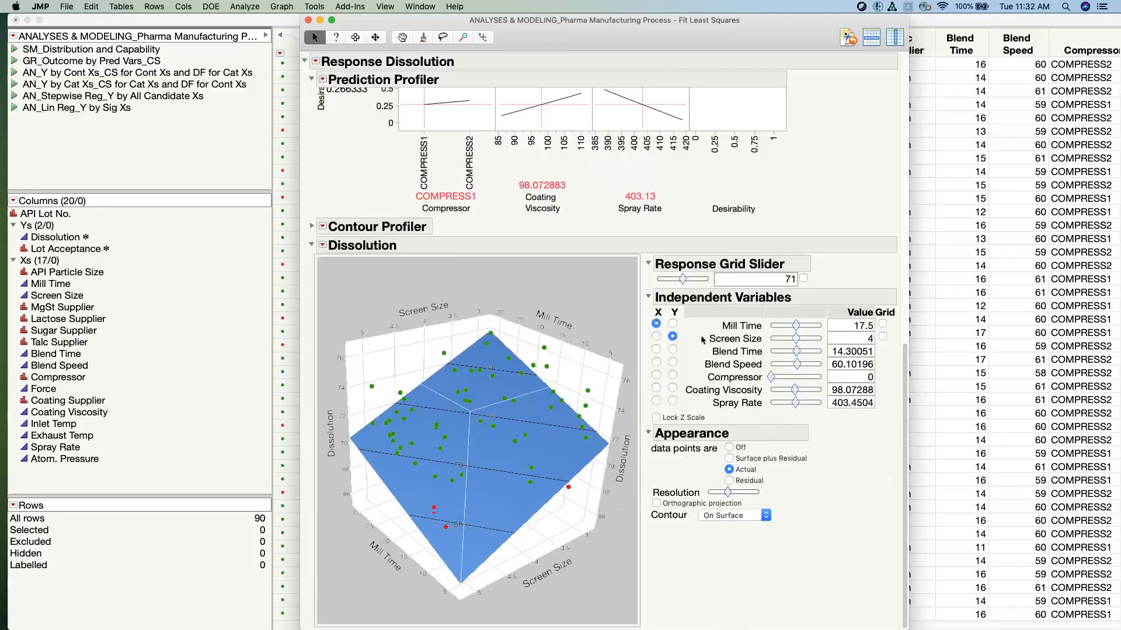
Assign Blend Time as the Y variable of the Dissolution surface plot and rotate the surface to inspect it.
drag(497, 404, 426, 314)
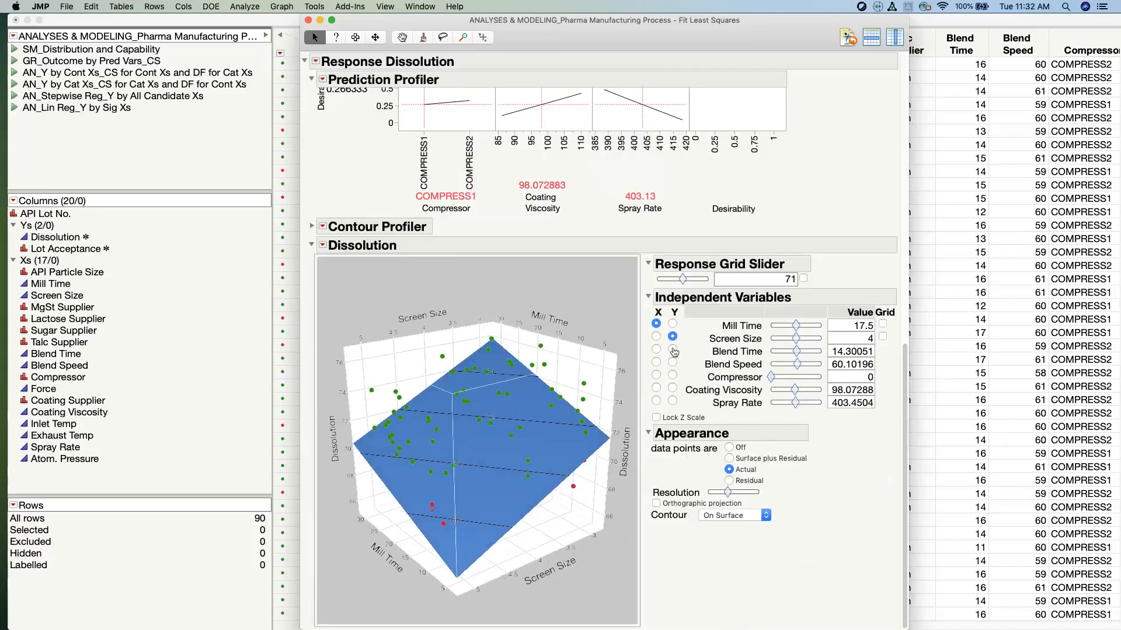
click(673, 350)
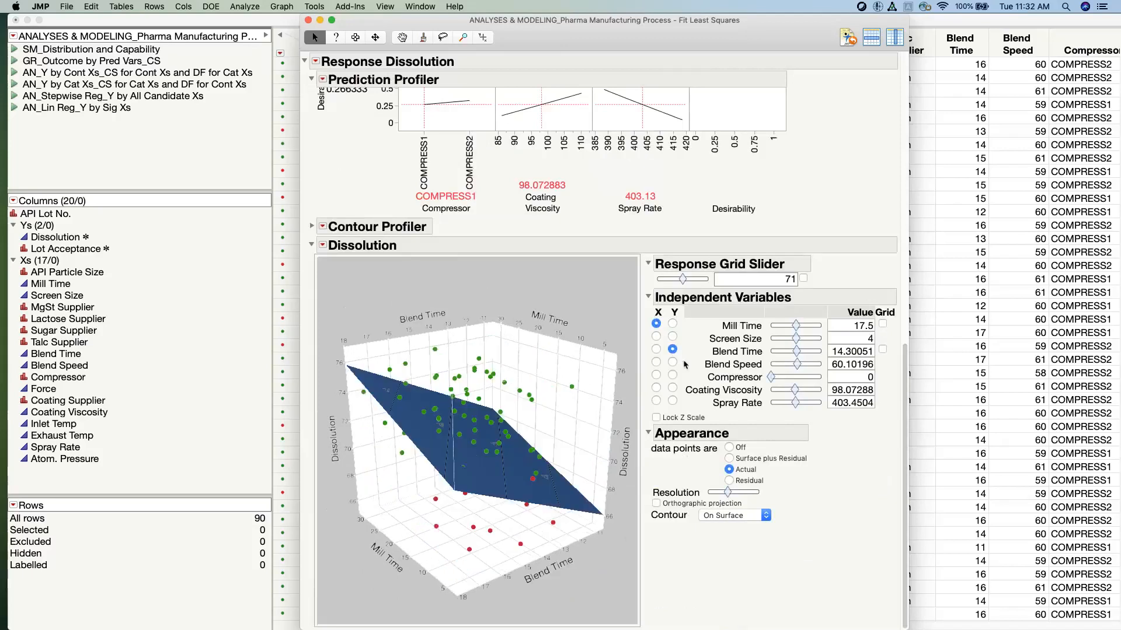
drag(566, 429, 587, 475)
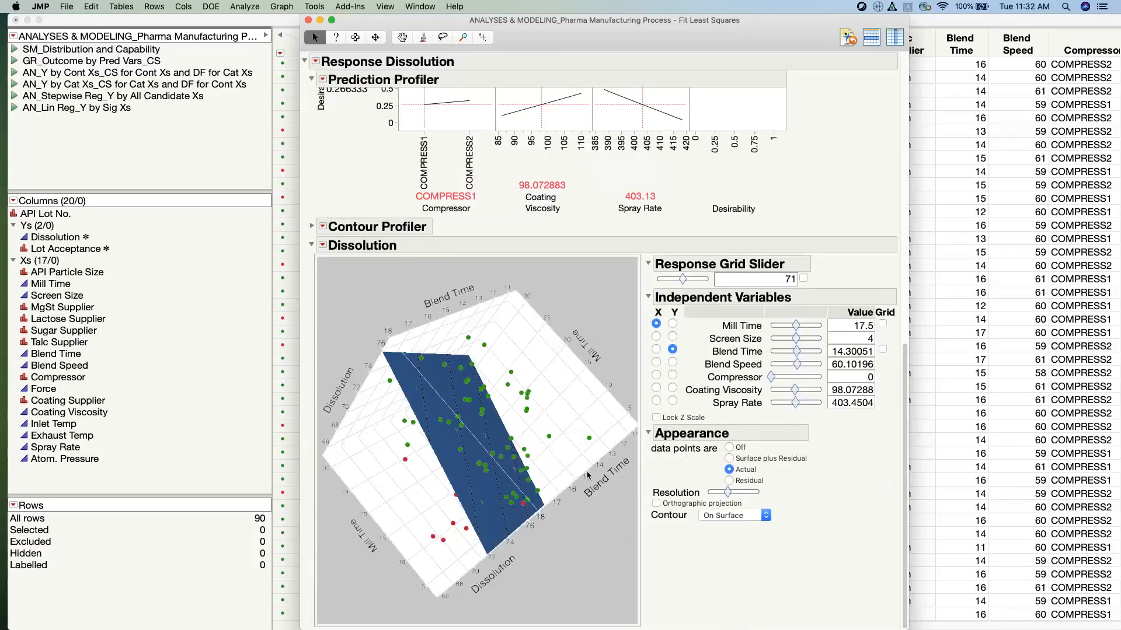
drag(587, 475, 505, 442)
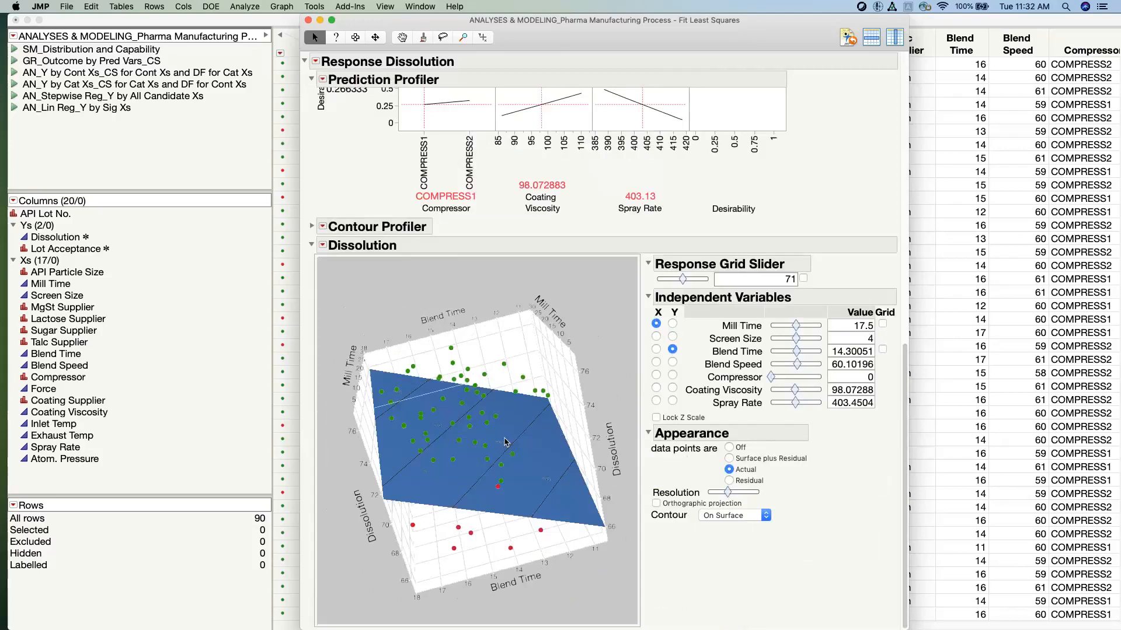
Set Blend Speed to 59.186 for the Dissolution surface plot and collapse the surface plot section.
mouse_move(797, 364)
mouse_down()
mouse_move(819, 367)
mouse_move(783, 356)
mouse_up()
drag(526, 361, 551, 342)
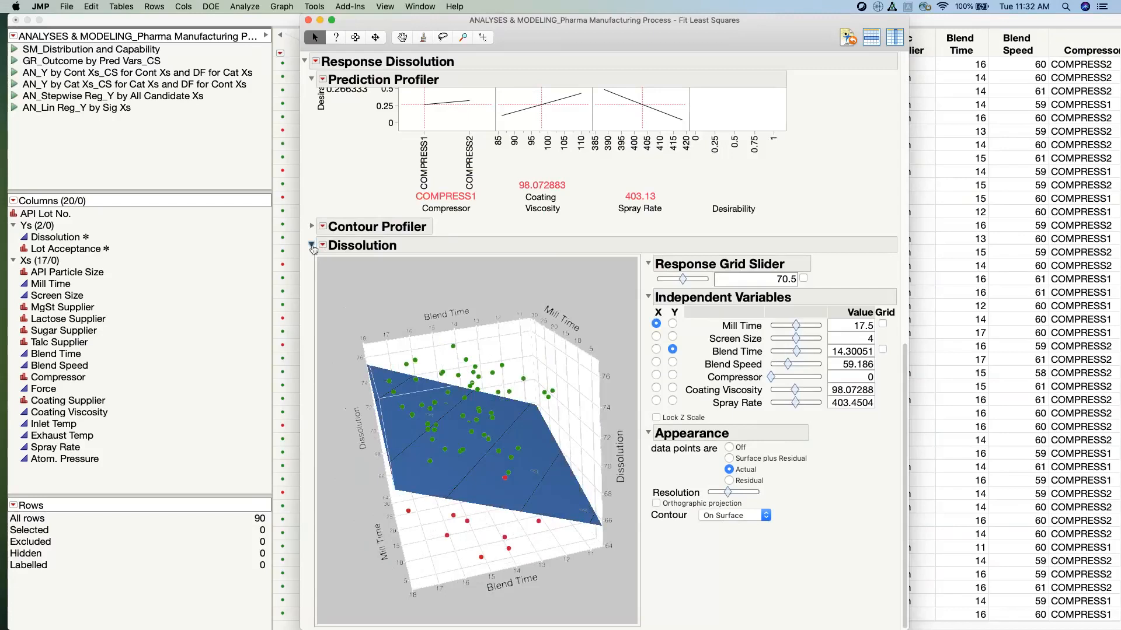
click(313, 249)
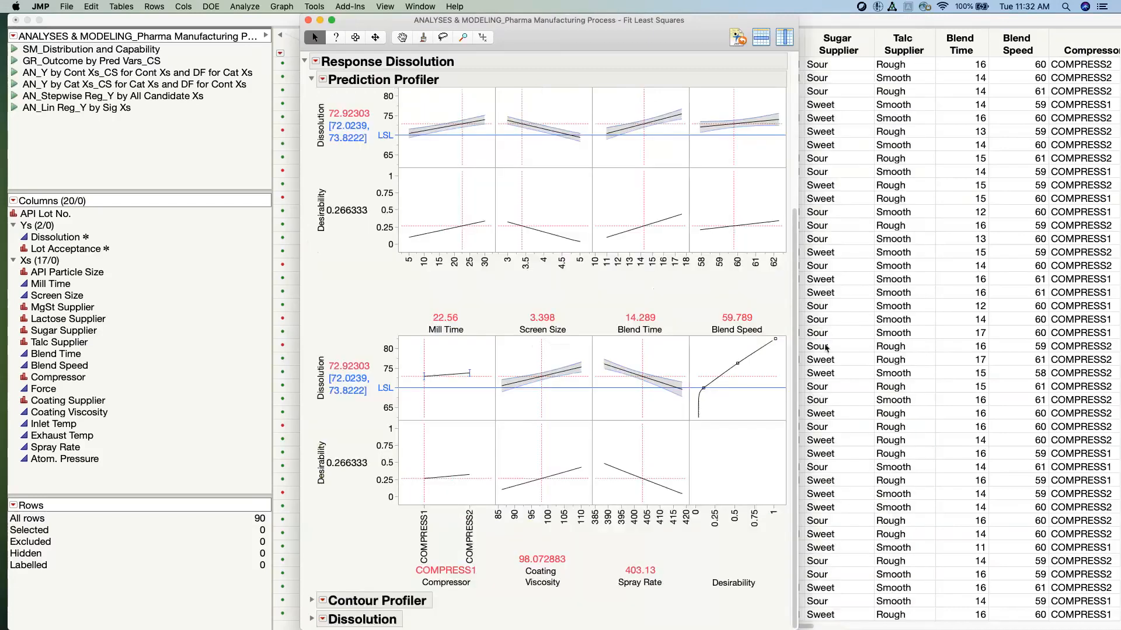
Widen the Fit Least Squares report window and collapse the Prediction Profiler section.
drag(785, 334, 976, 335)
scroll(962, 316, up, 10)
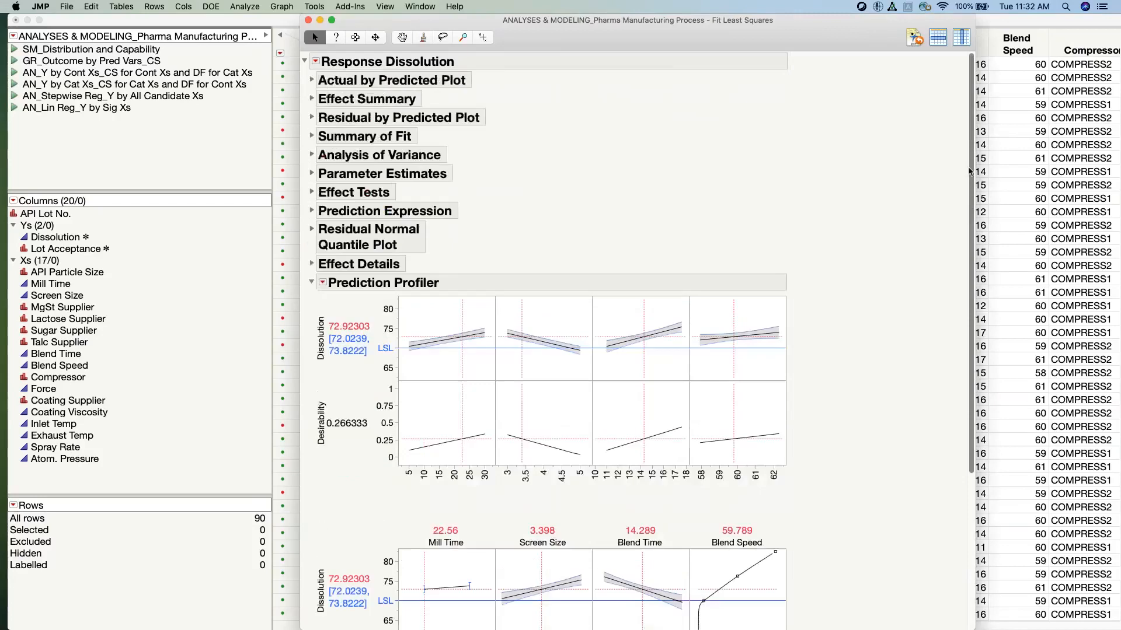
scroll(962, 315, down, 9)
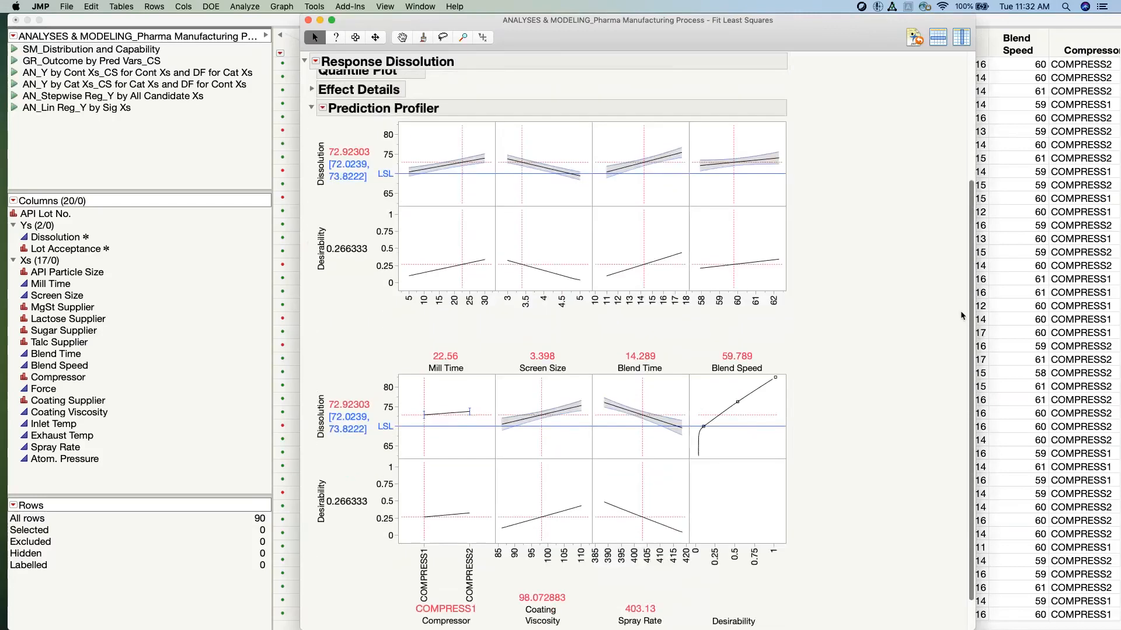
scroll(962, 316, up, 1)
scroll(960, 320, down, 3)
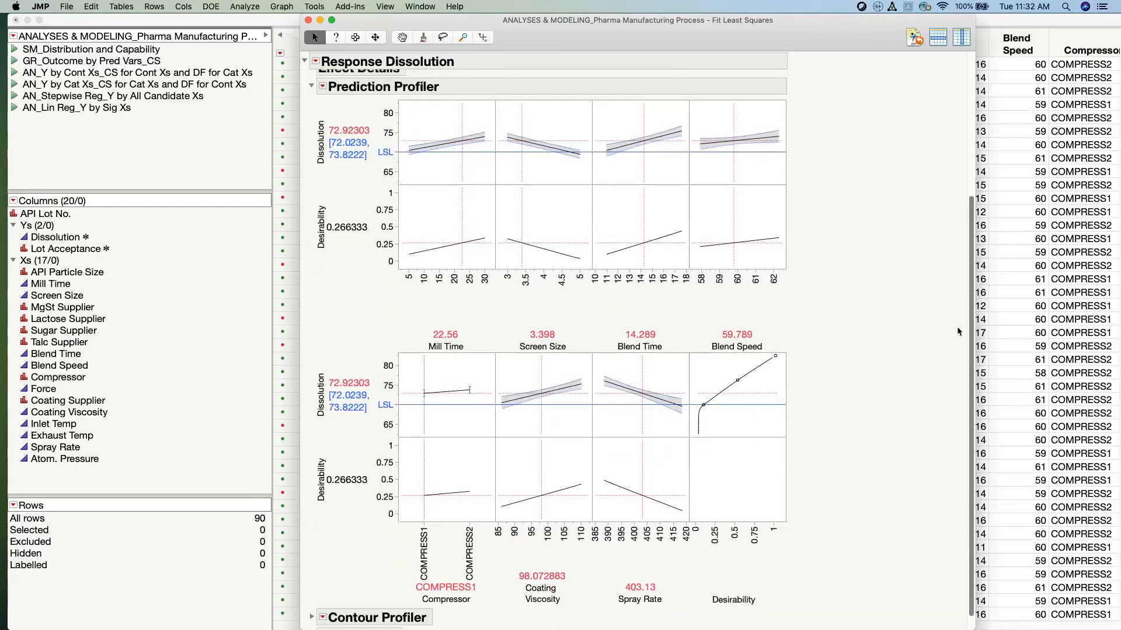
scroll(958, 331, up, 1)
scroll(958, 323, up, 12)
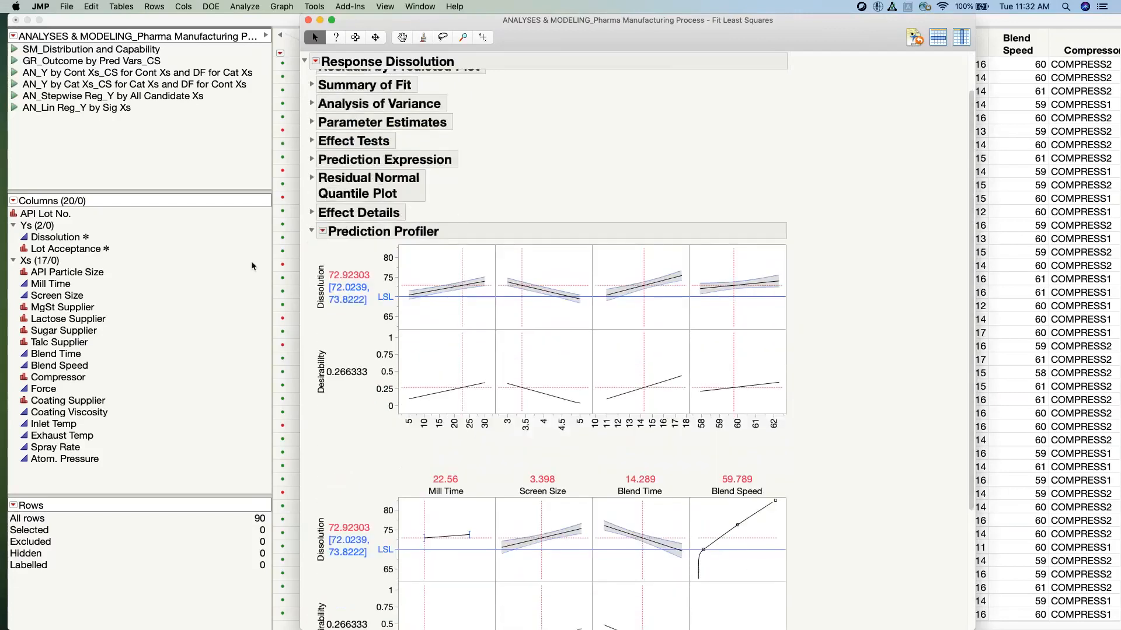
click(313, 232)
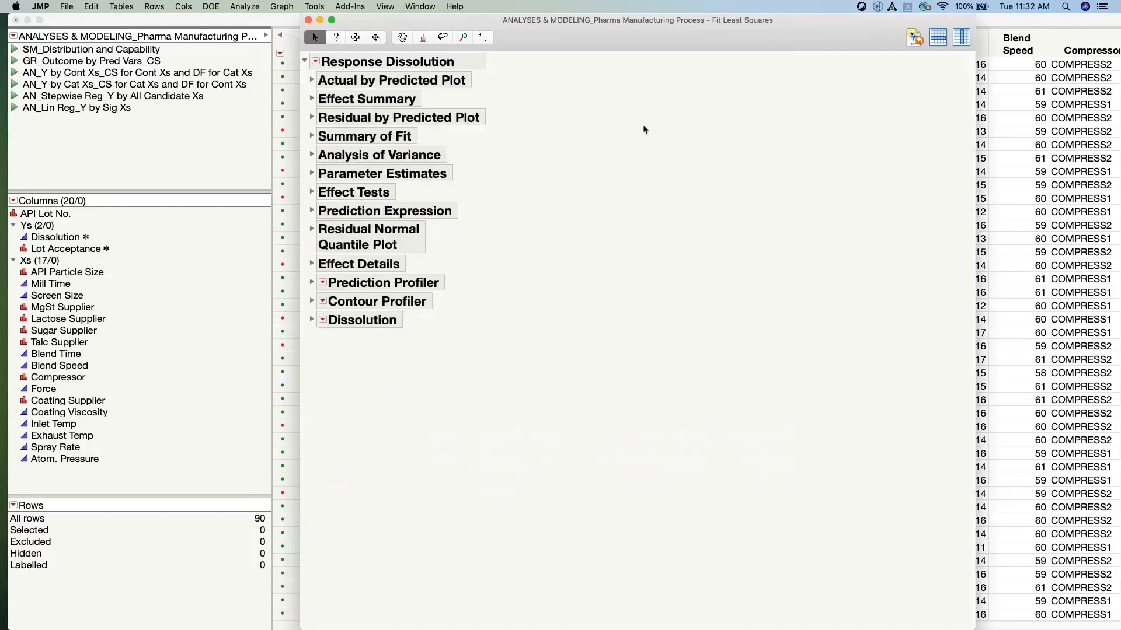
Run the saved script GR_Outcome by Pred Vars_CS to view its graph, and close the resulting Graph Builder window.
drag(547, 20, 508, 21)
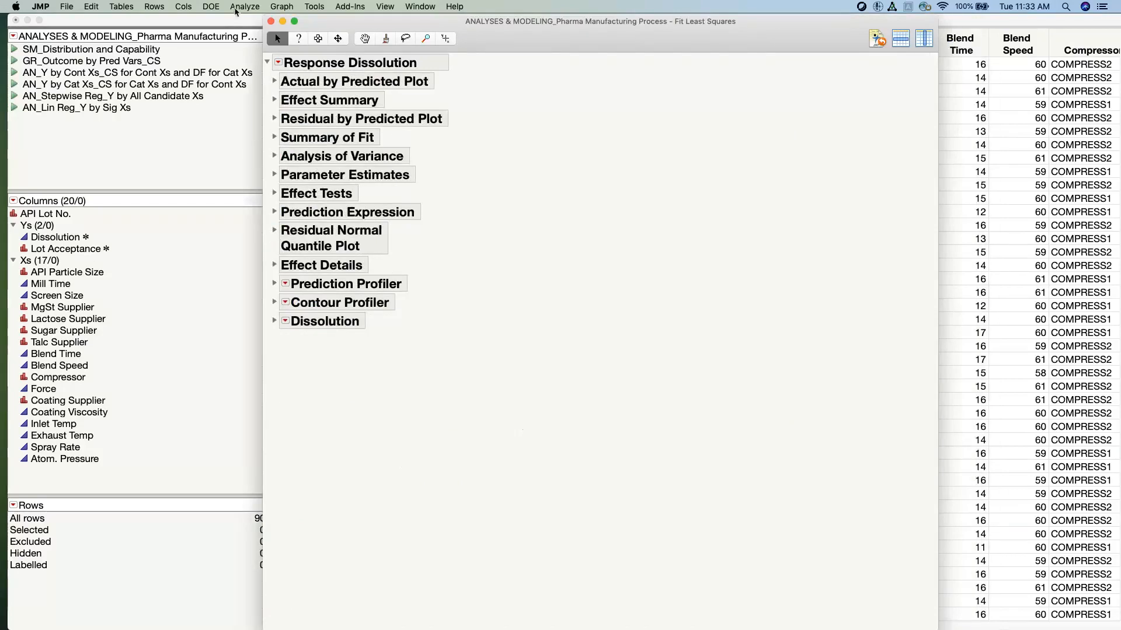
click(282, 6)
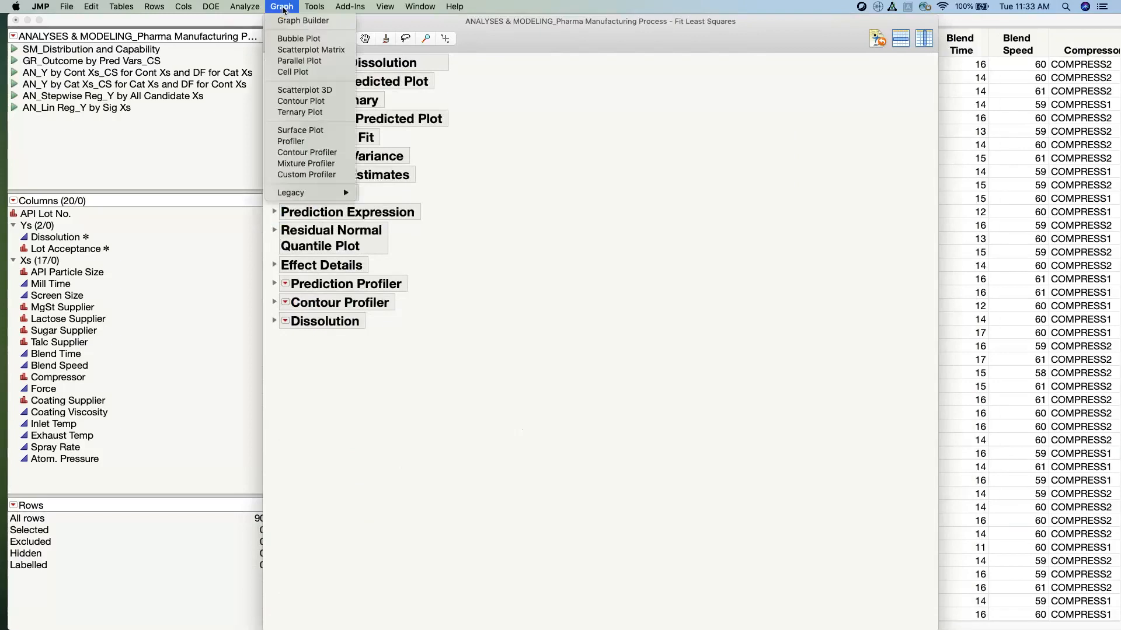
click(8, 64)
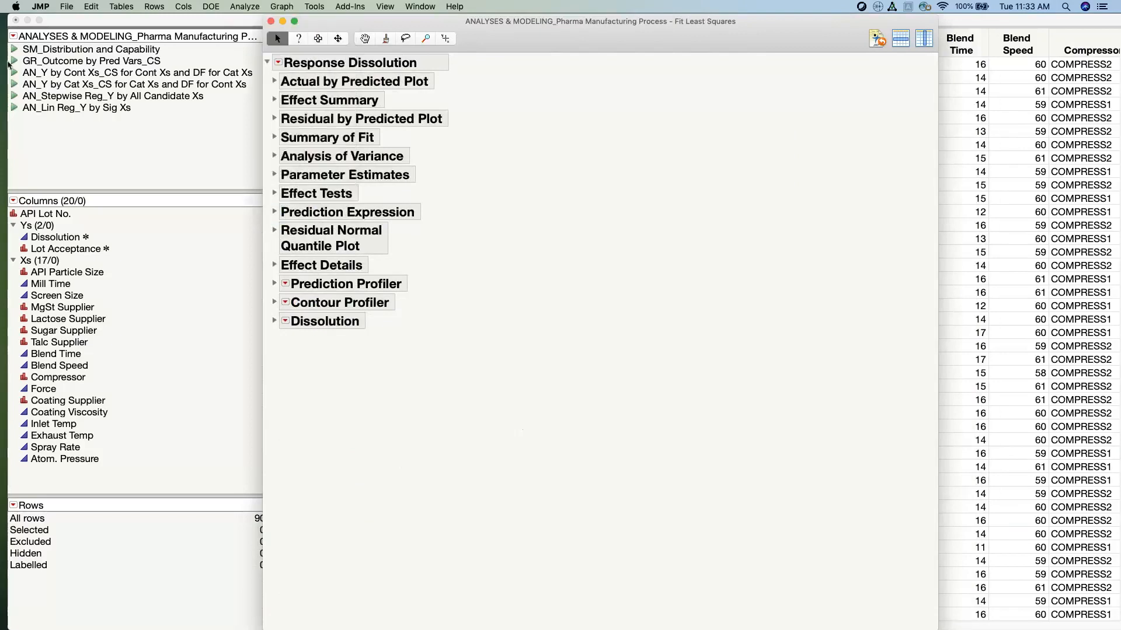
click(9, 65)
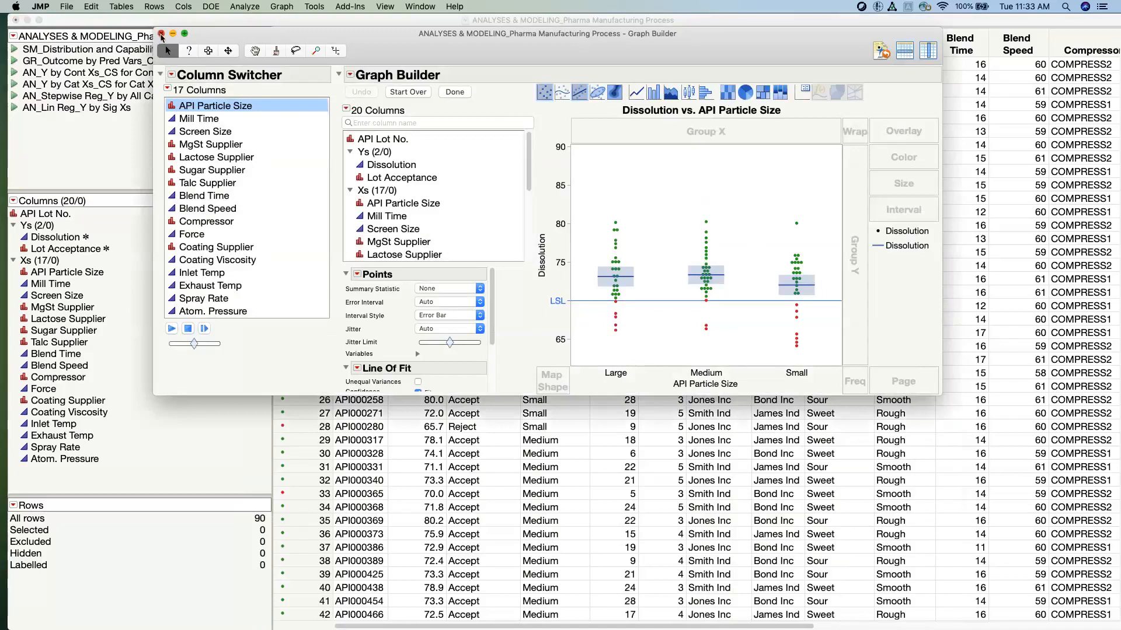
click(161, 34)
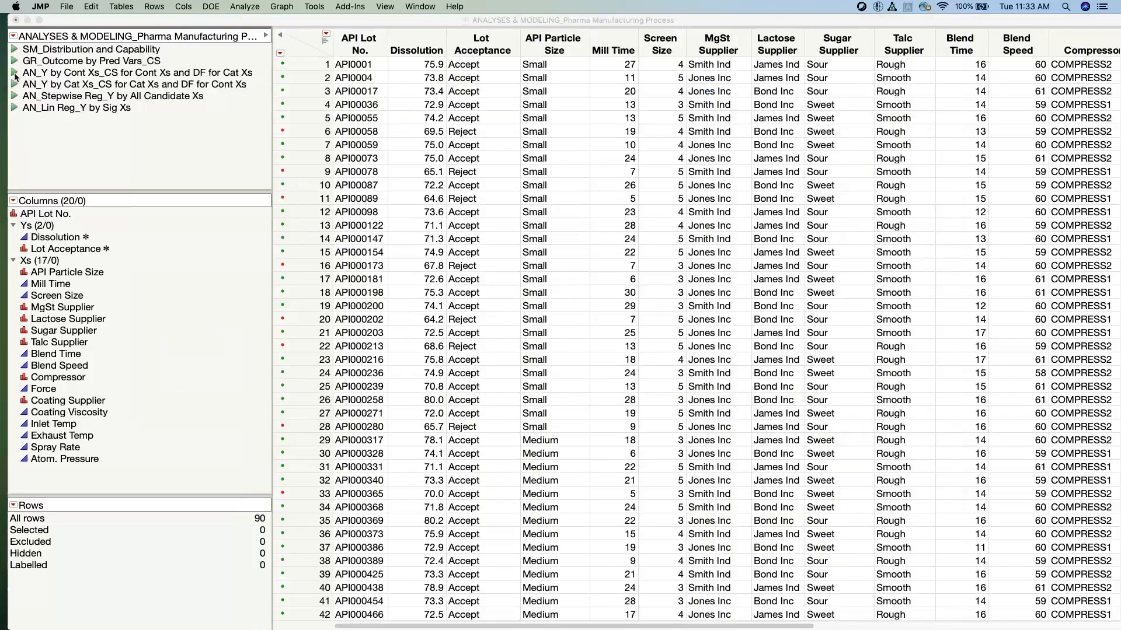
Run the saved AN_Y by Cont Xs and AN_Y by Cat Xs scripts, and bring the Fit Least Squares report back to the front.
click(15, 72)
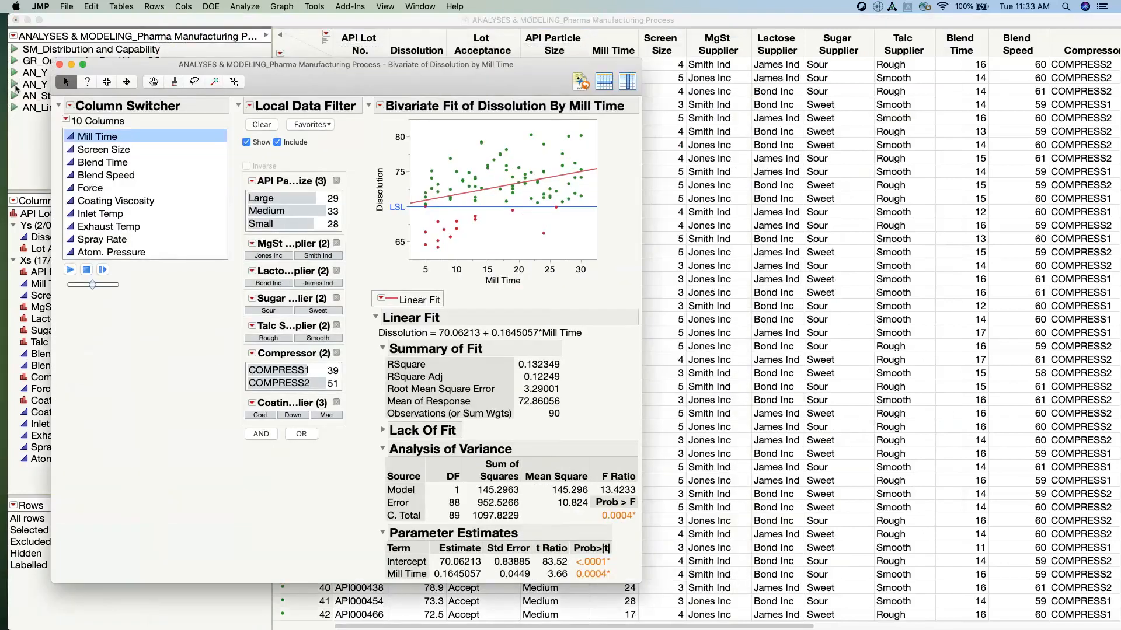
click(17, 87)
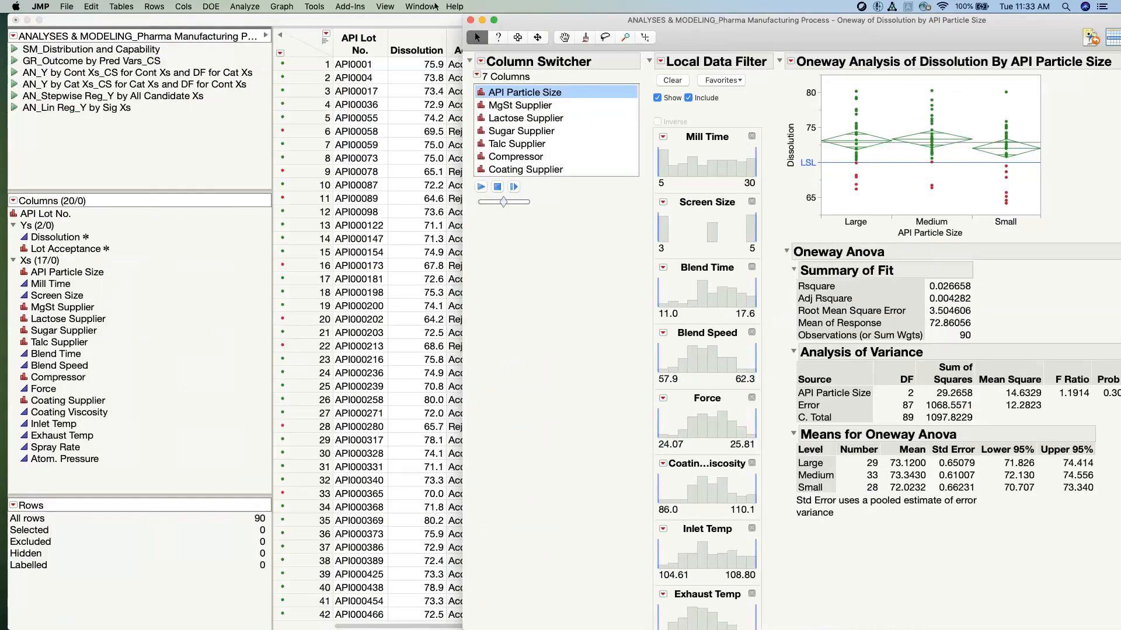
click(420, 6)
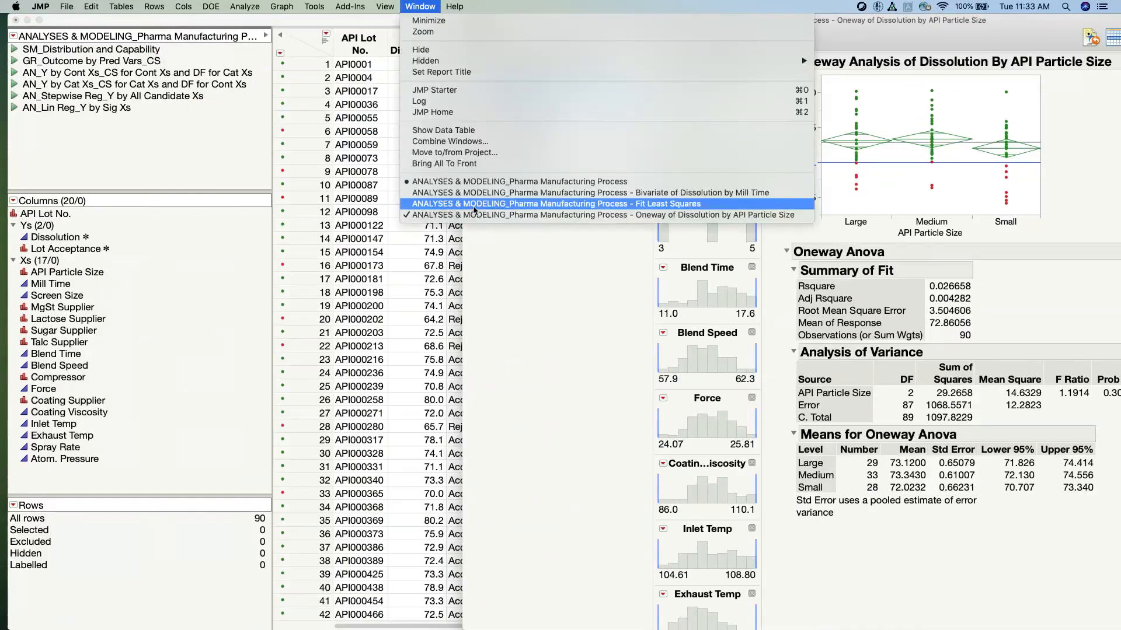
click(475, 204)
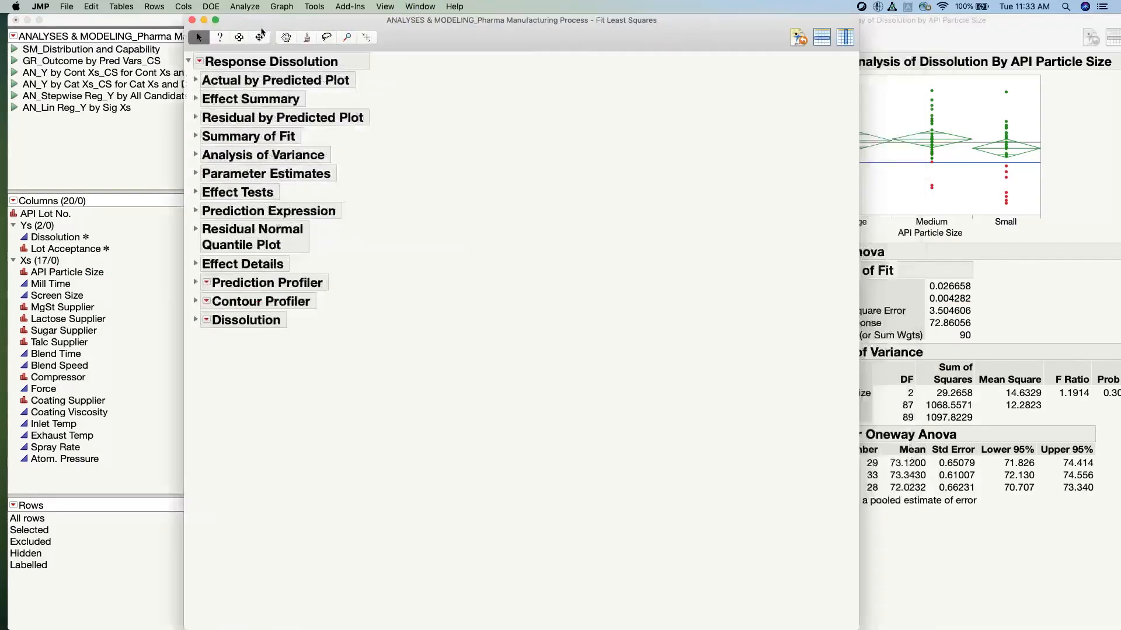
Close the Fit Least Squares report and bring the Bivariate of Dissolution by Mill Time report to the front.
click(192, 21)
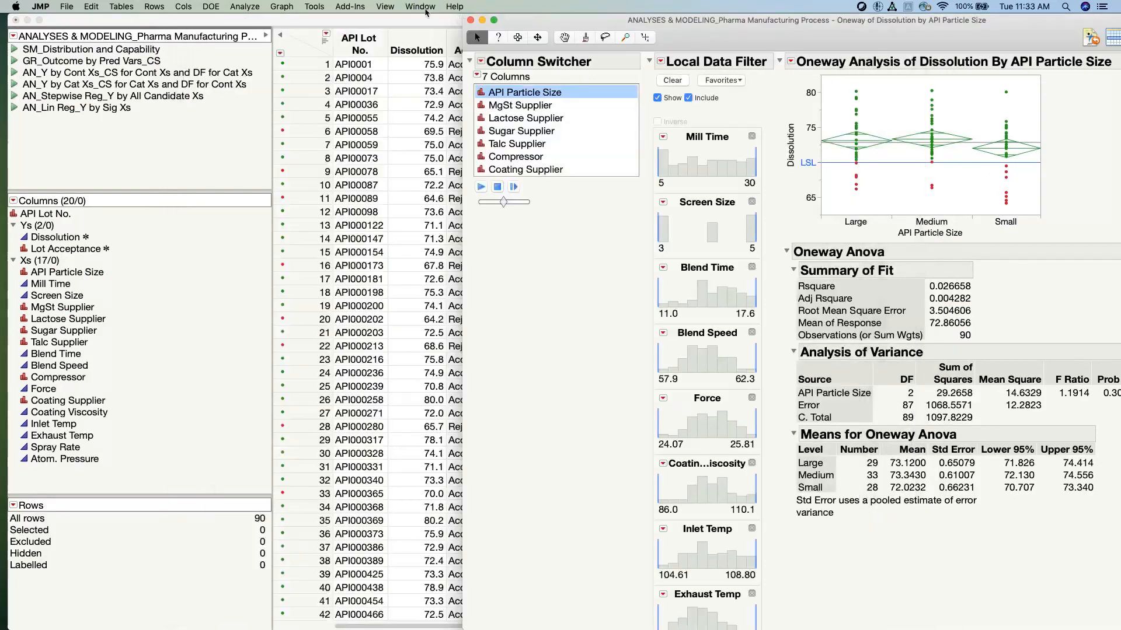
click(420, 6)
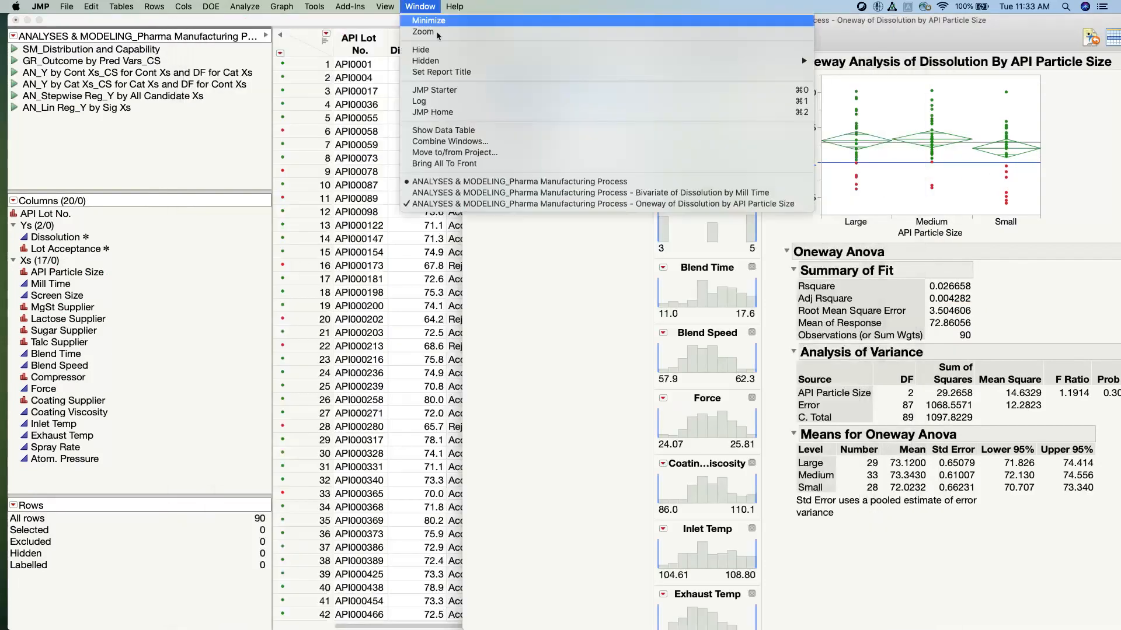
click(530, 194)
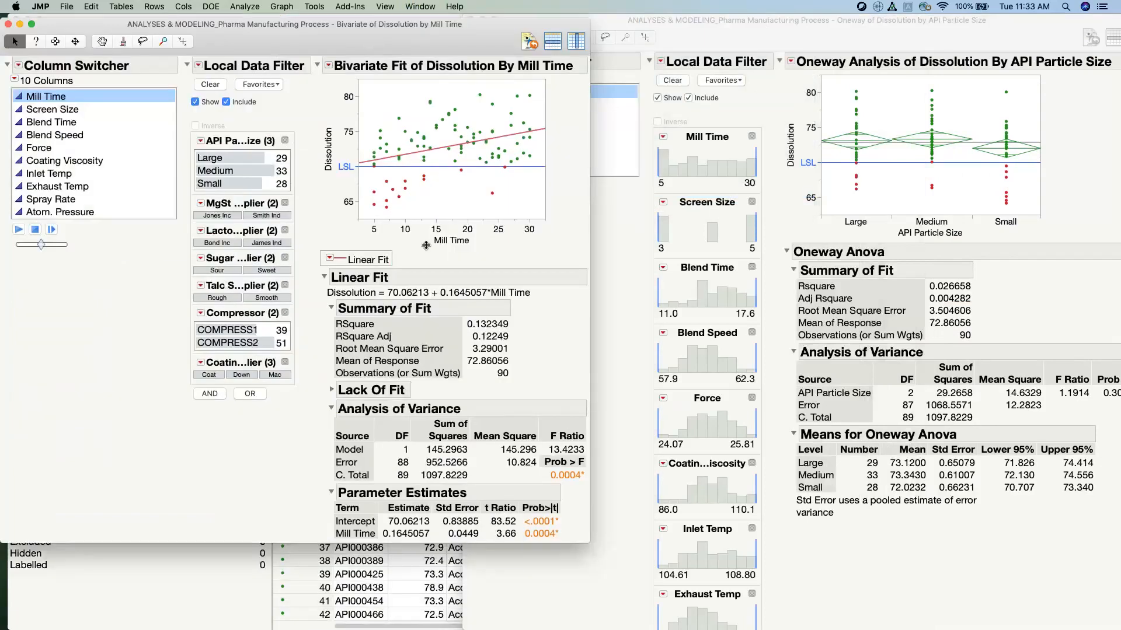
Switch the Bivariate predictor through Screen Size, Blend Time and Blend Speed, ending on Coating Viscosity.
click(52, 111)
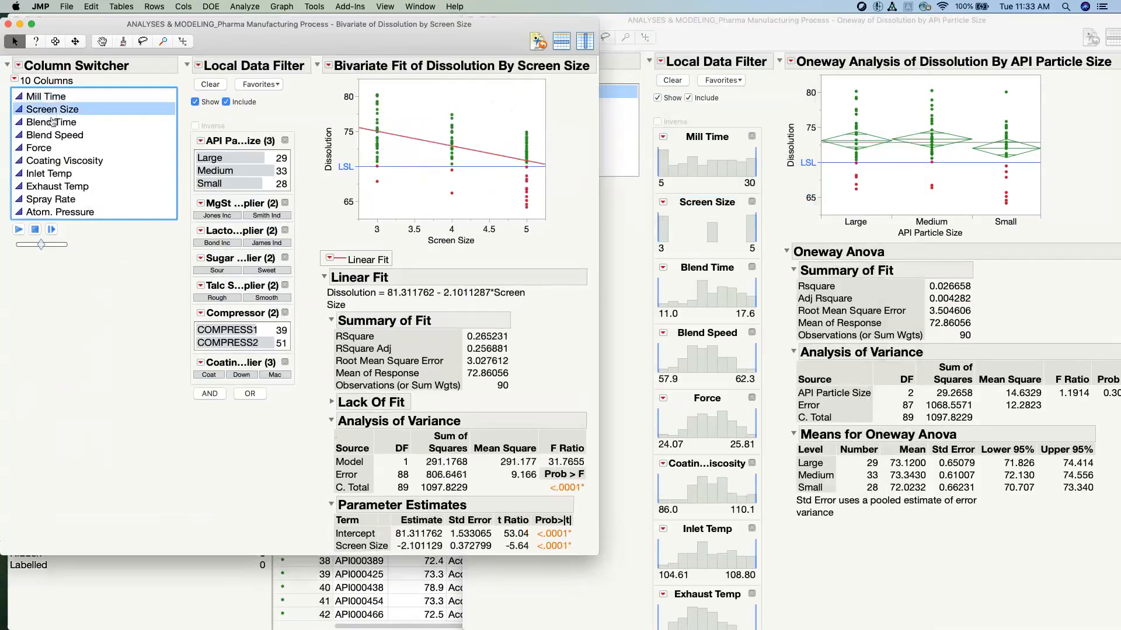
click(57, 122)
click(58, 135)
click(60, 159)
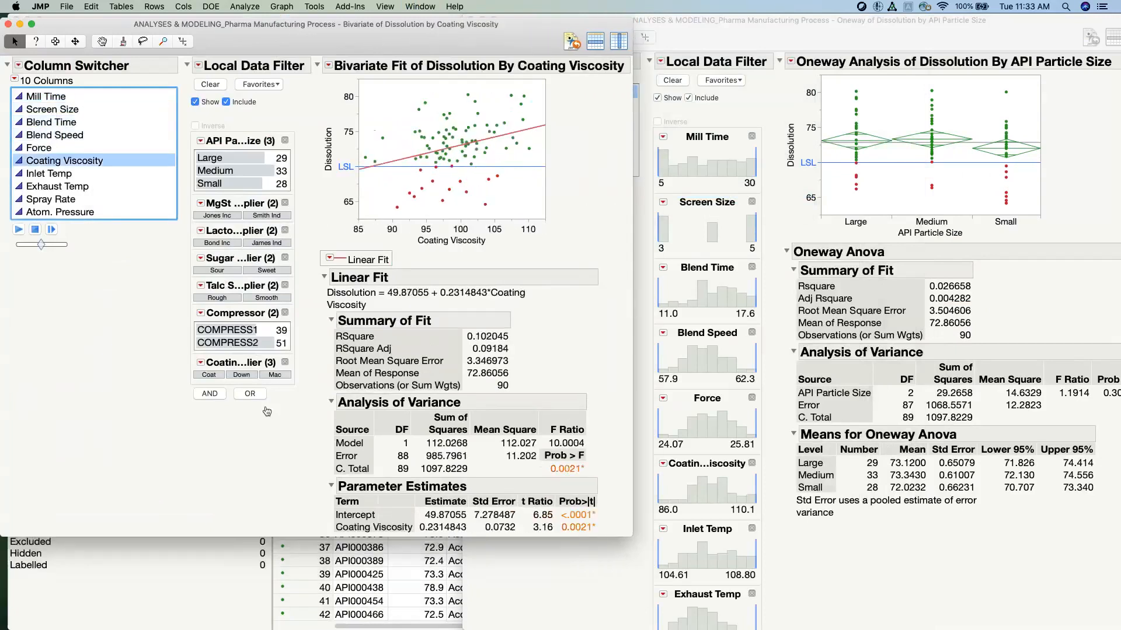
Filter the Bivariate report to API Particle Size Small, MgSt Jones Inc, Lactose James Ind, Sugar Sweet, Talc Smooth and COMPRESS2.
click(226, 159)
click(229, 170)
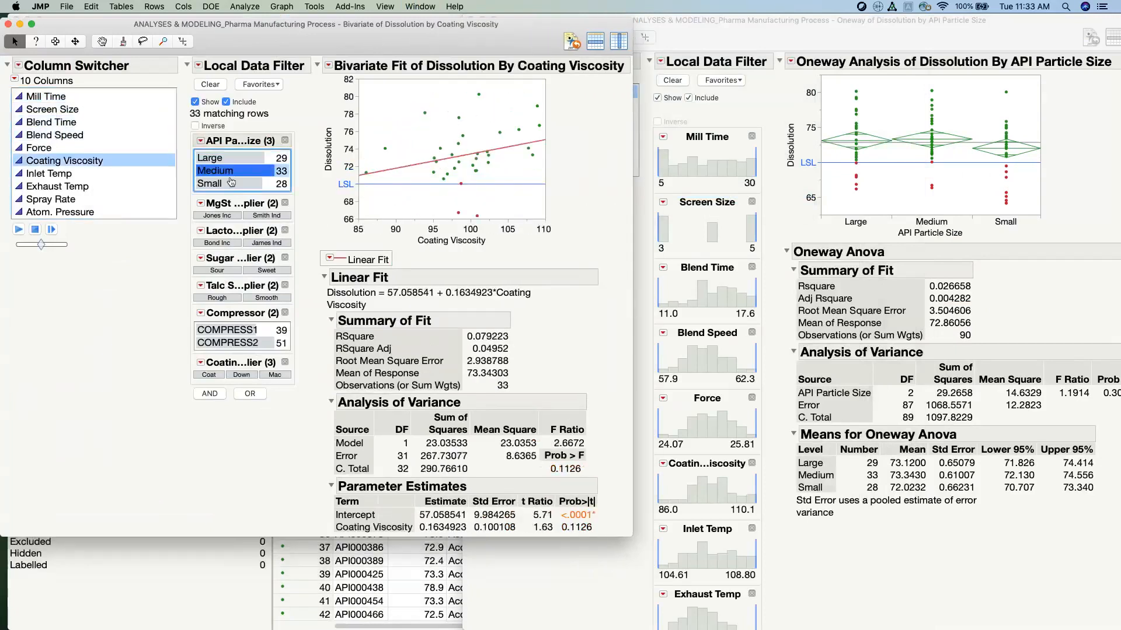
click(231, 183)
click(229, 214)
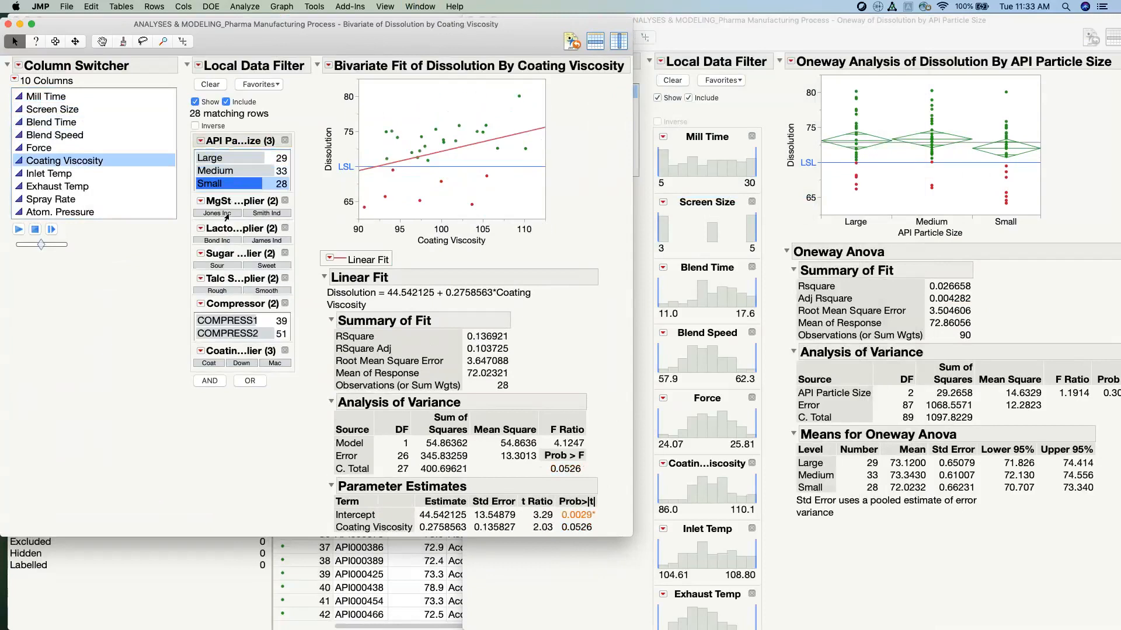
click(256, 240)
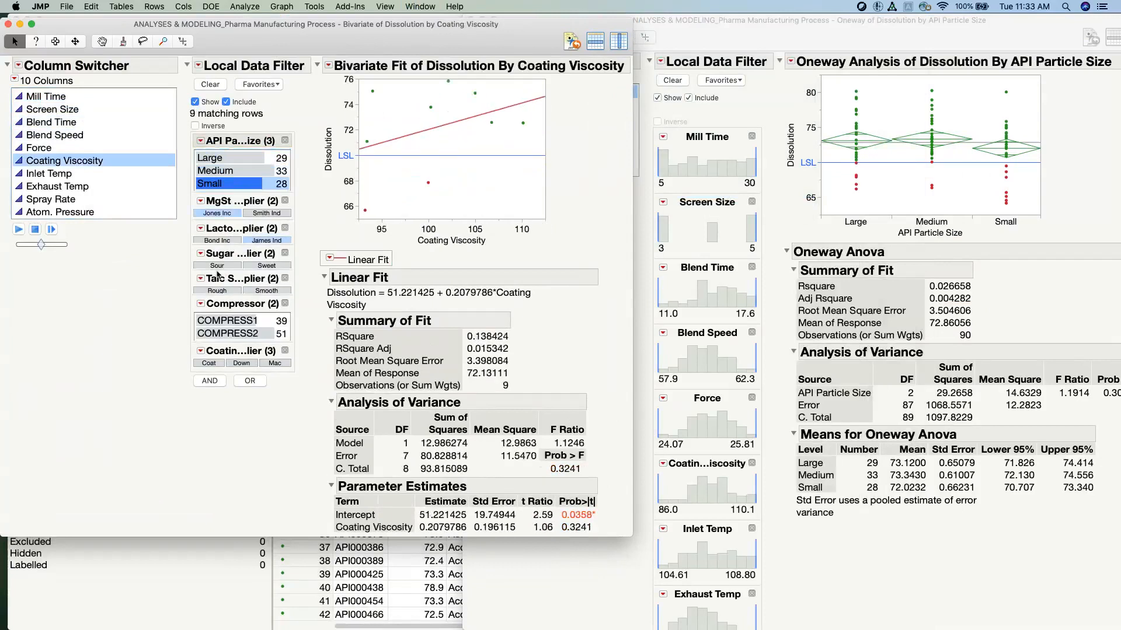
click(264, 265)
click(260, 291)
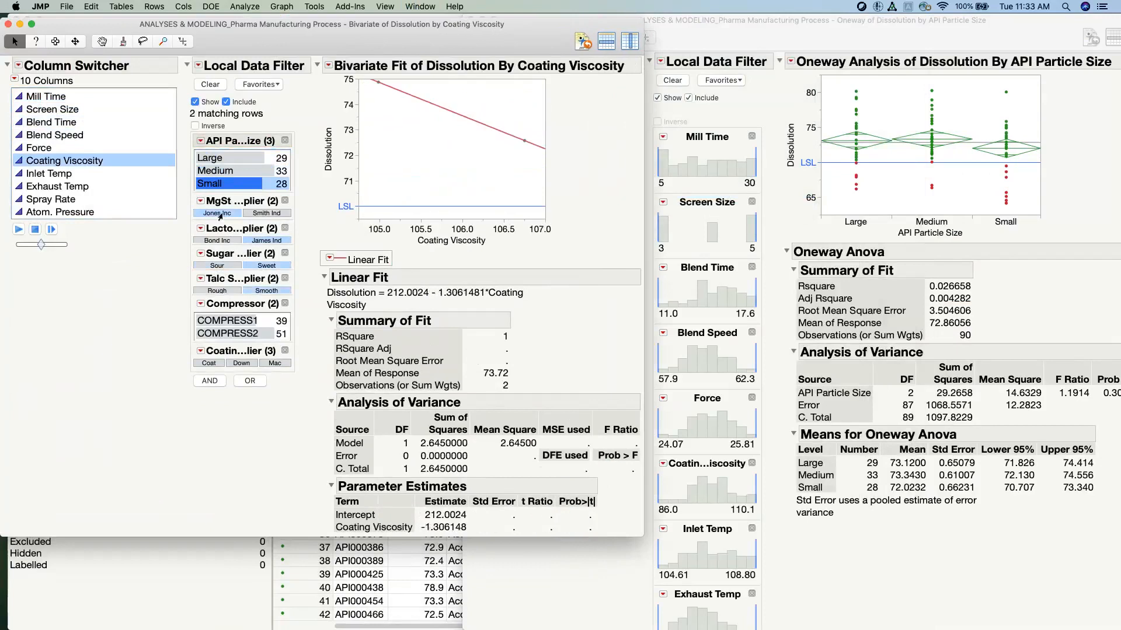
click(222, 329)
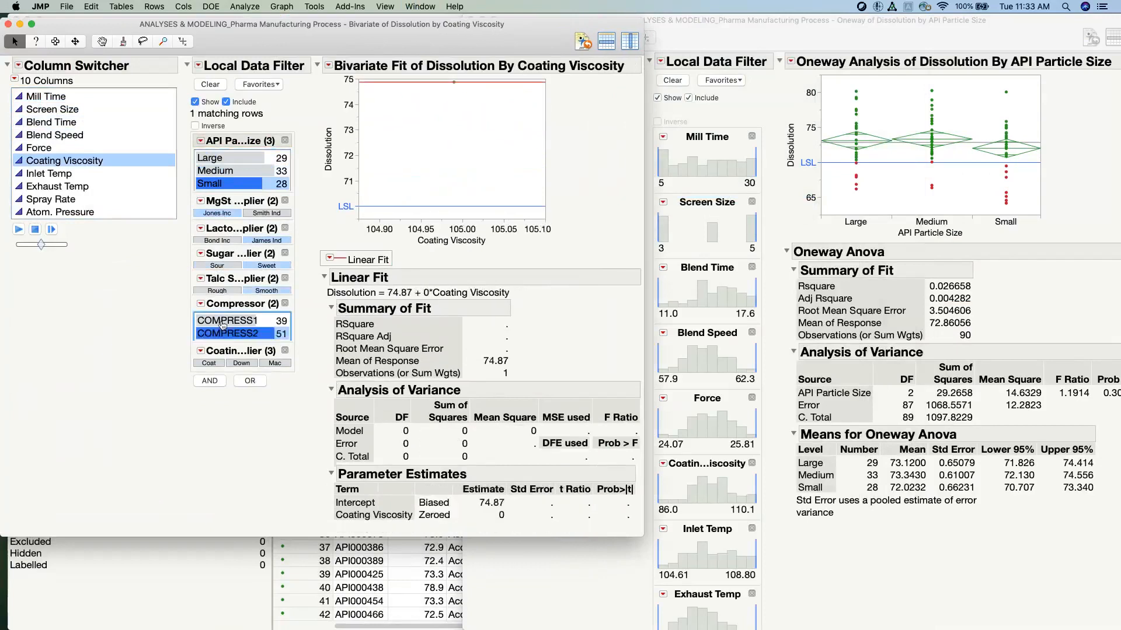
Widen the Bivariate report's filter to include both compressors, all API particle sizes, and both lactose and sugar suppliers.
shift+click(222, 320)
shift+click(219, 160)
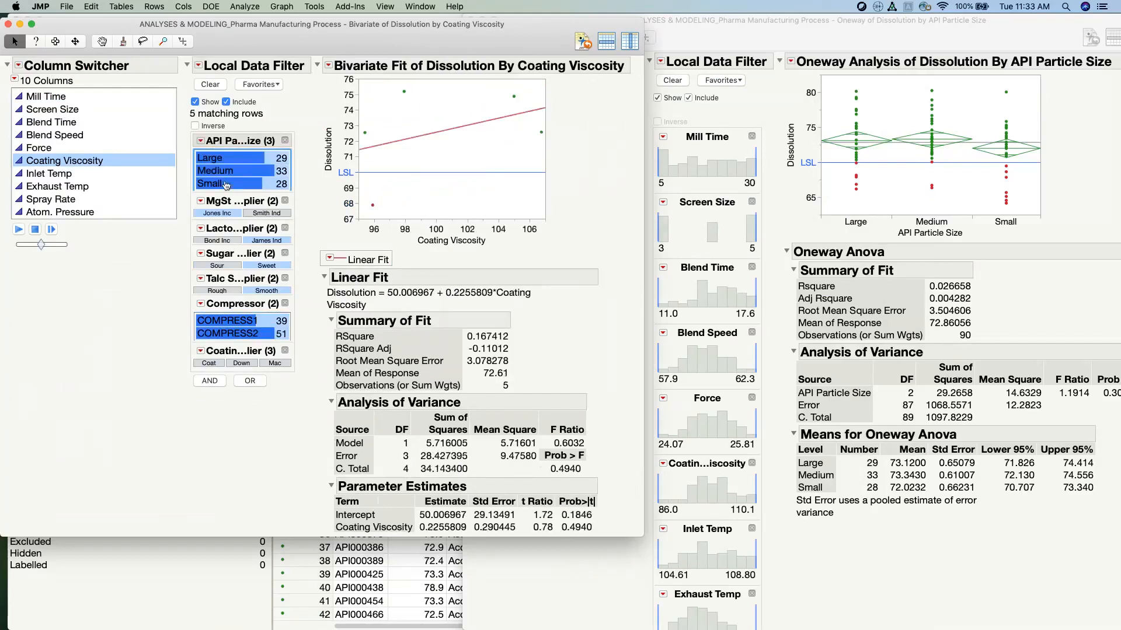
shift+click(226, 241)
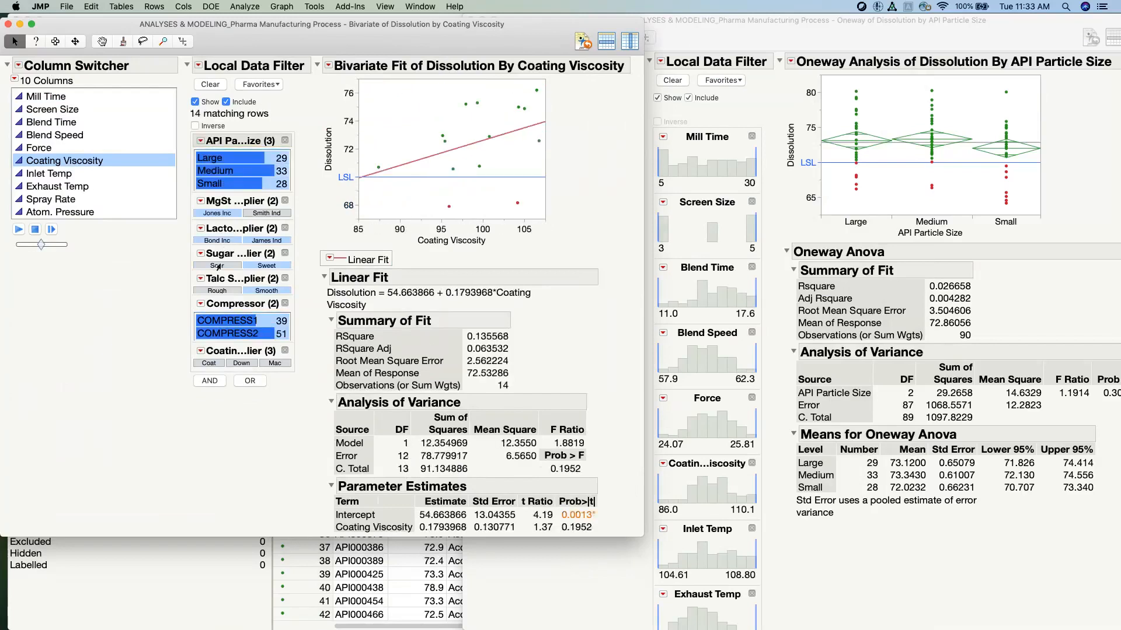
shift+click(220, 266)
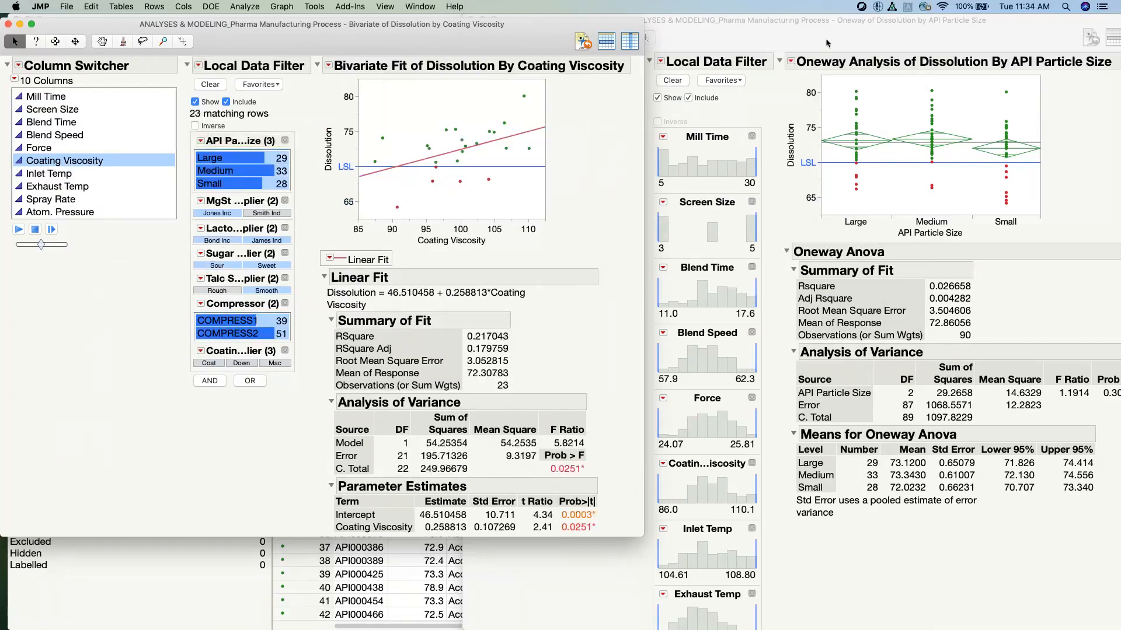
Apply the full Mill Time range of 5 to 30 in the Oneway report's filter, and close the Oneway and Bivariate reports.
drag(826, 43, 741, 42)
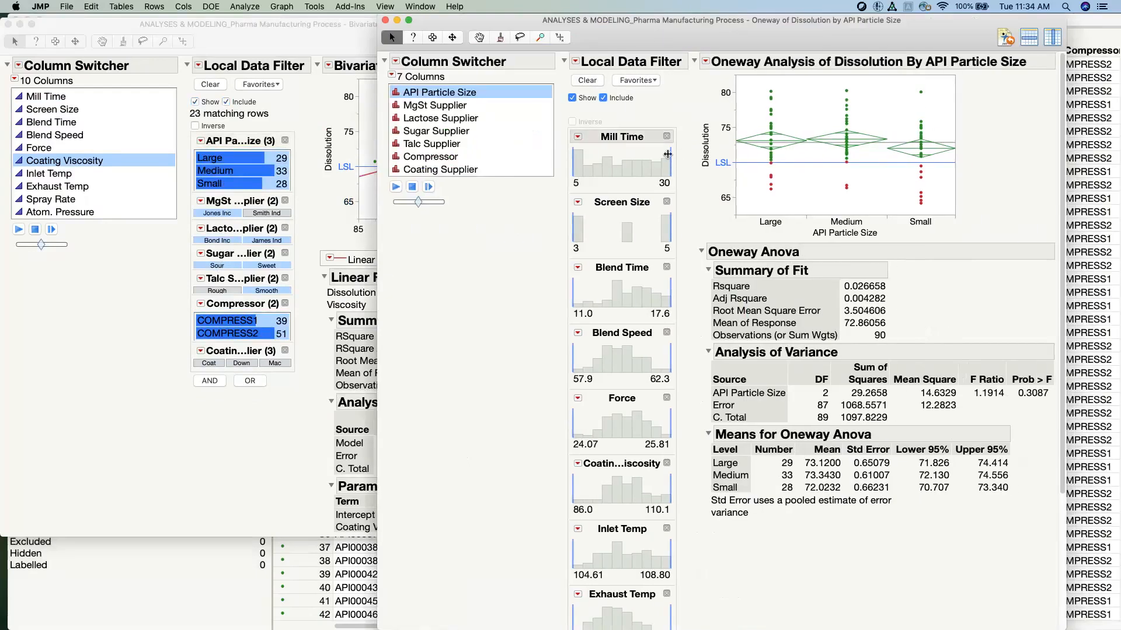
mouse_move(667, 153)
mouse_down()
mouse_move(605, 157)
mouse_move(671, 155)
mouse_up()
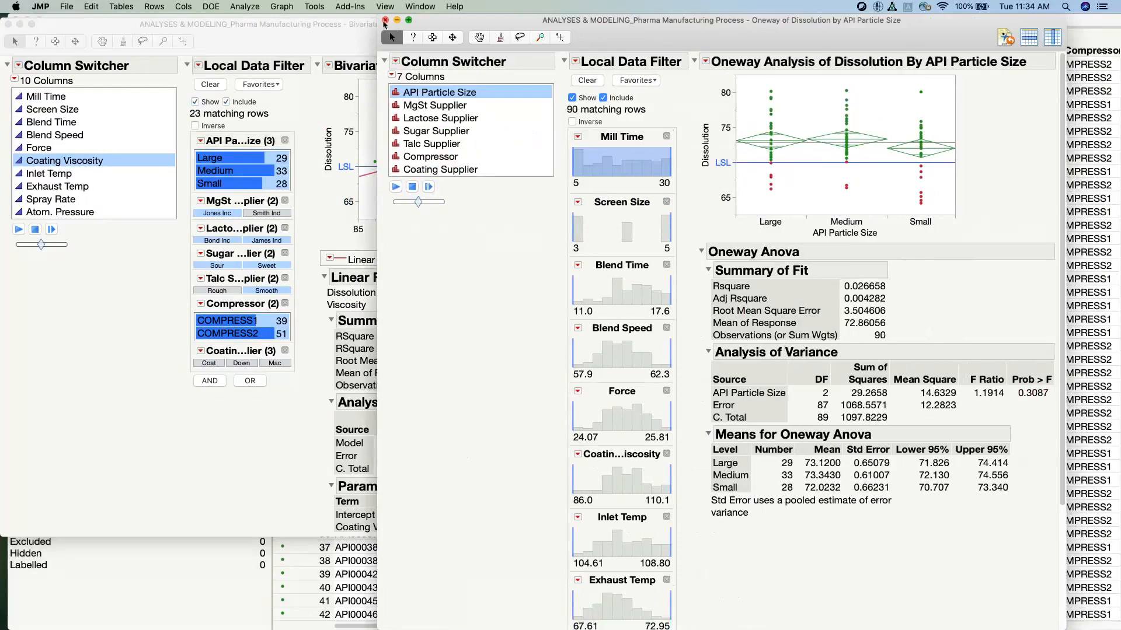
click(384, 21)
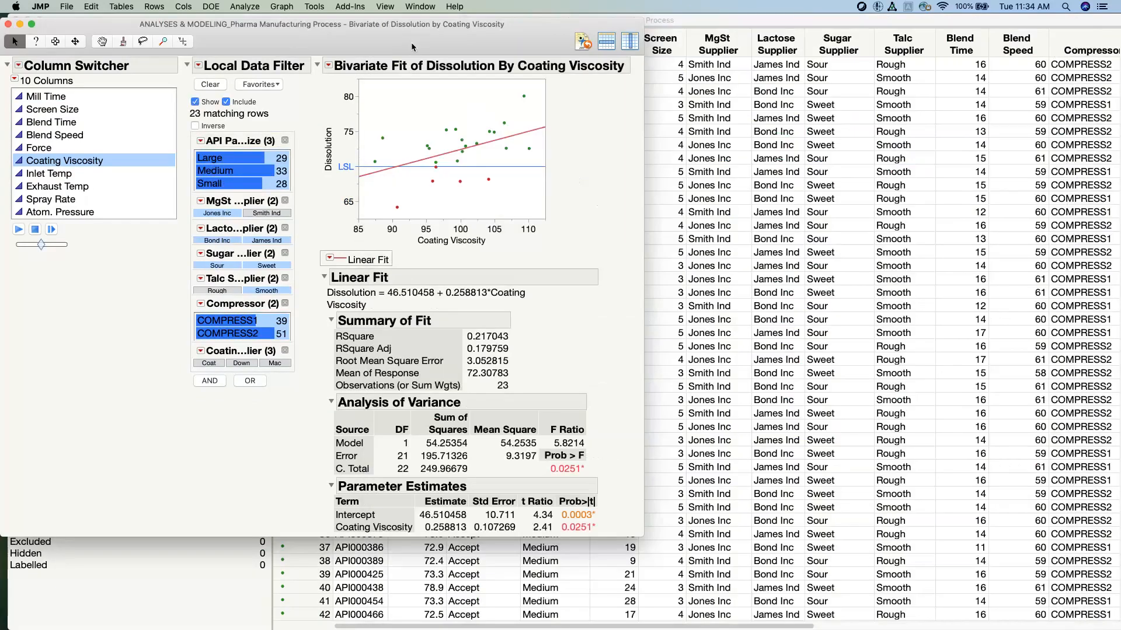
click(8, 24)
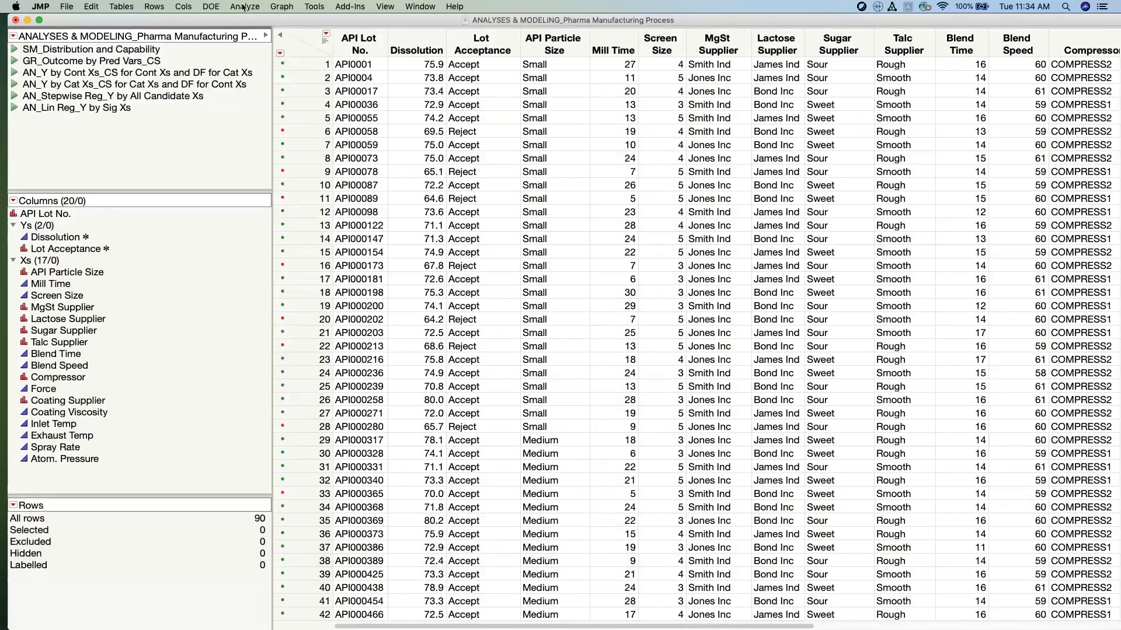
Recall the last Fit Model specification for Dissolution to review its effects, and close the dialog without running it.
click(244, 6)
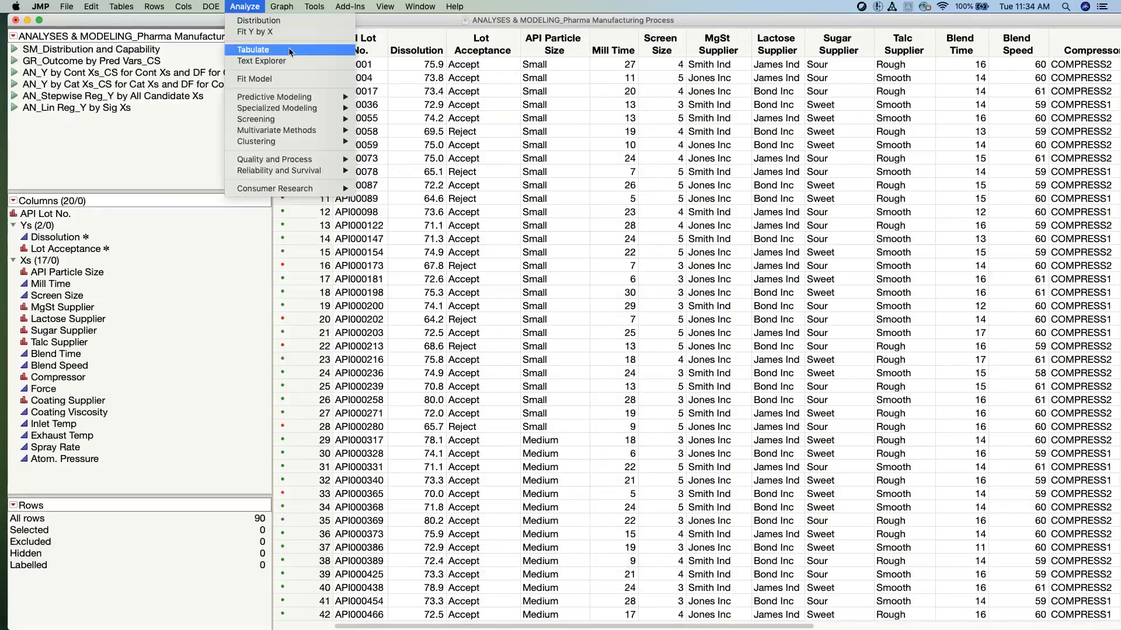
click(302, 81)
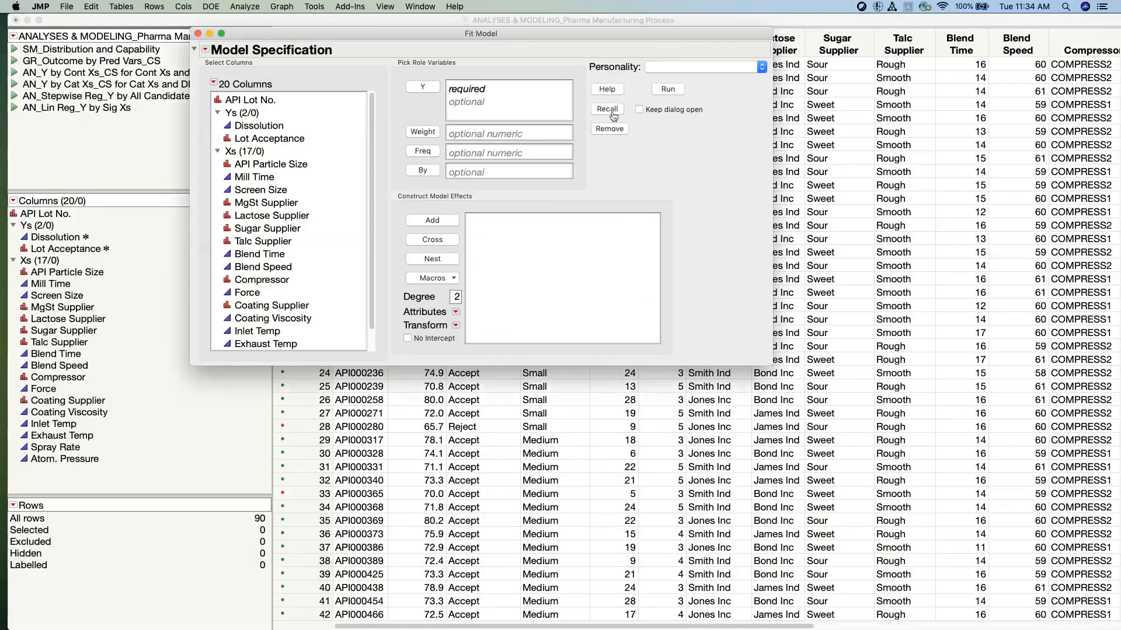
click(607, 109)
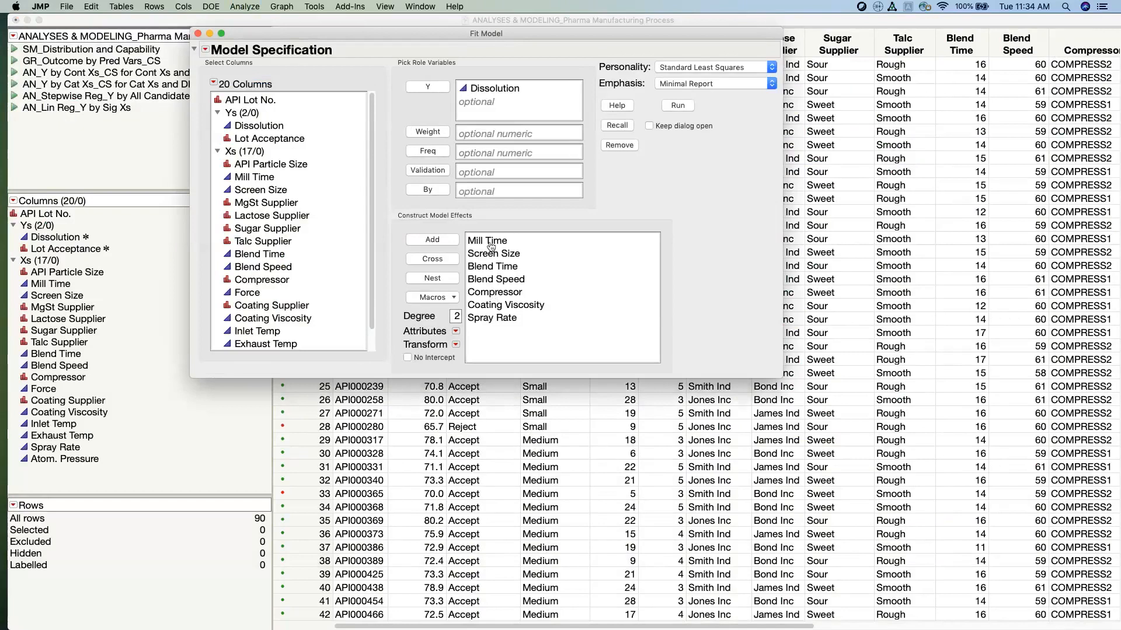
click(198, 33)
Run the saved script AN_Lin Reg_Y by Sig Xs and look through its report down to the surface plot.
click(14, 108)
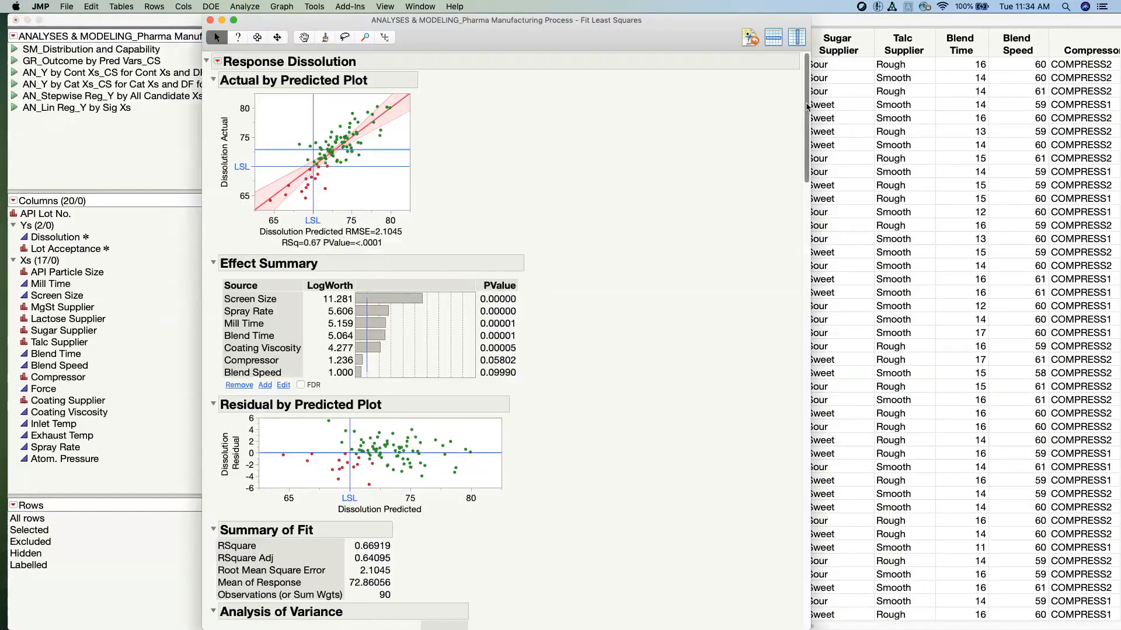
drag(808, 107, 808, 552)
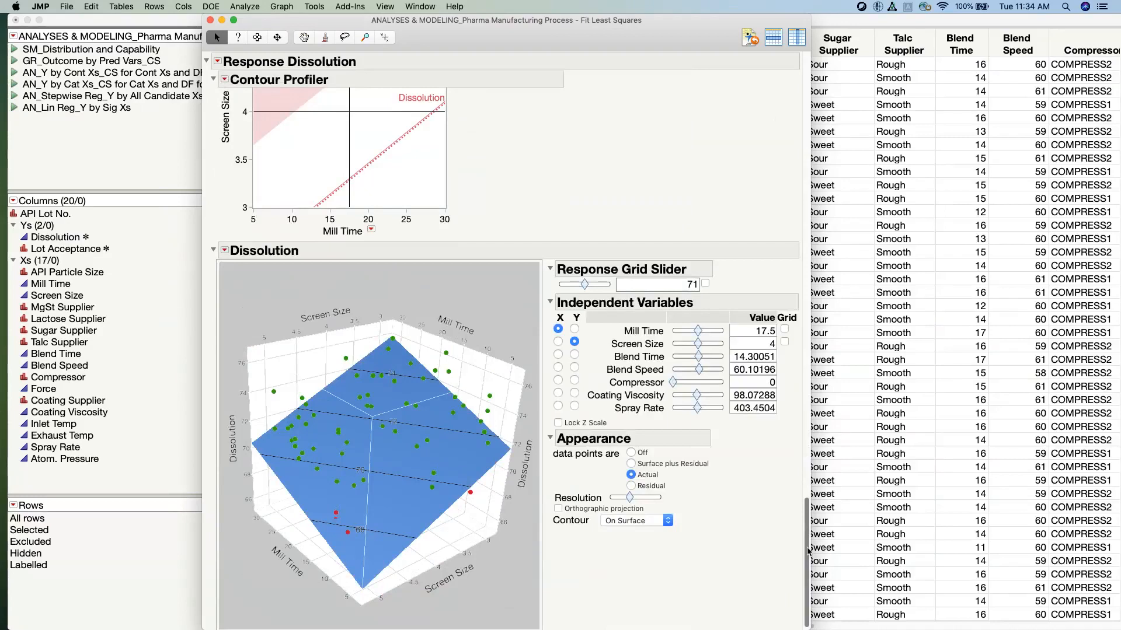
drag(809, 552, 809, 108)
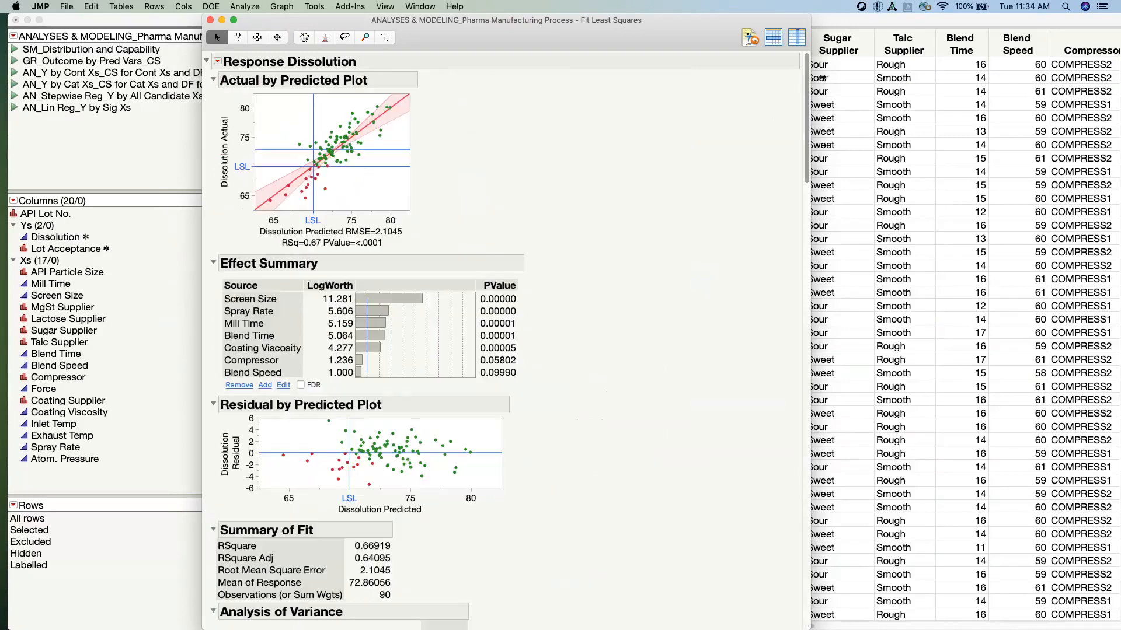
Add a local data filter on Sugar Supplier to the Fit Least Squares report.
click(217, 62)
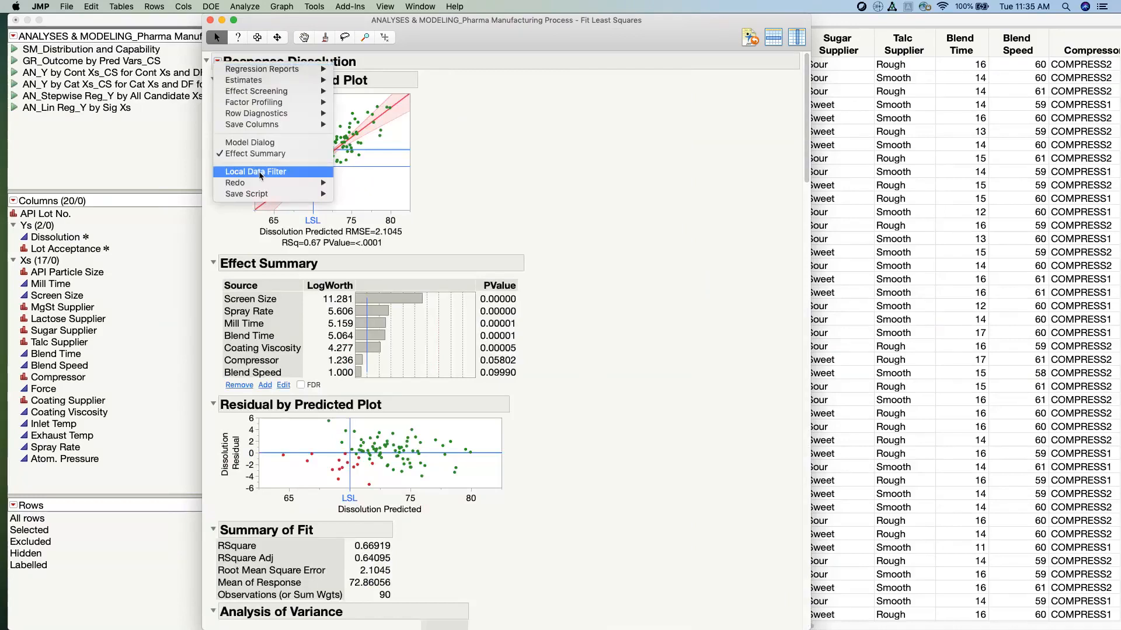
click(260, 173)
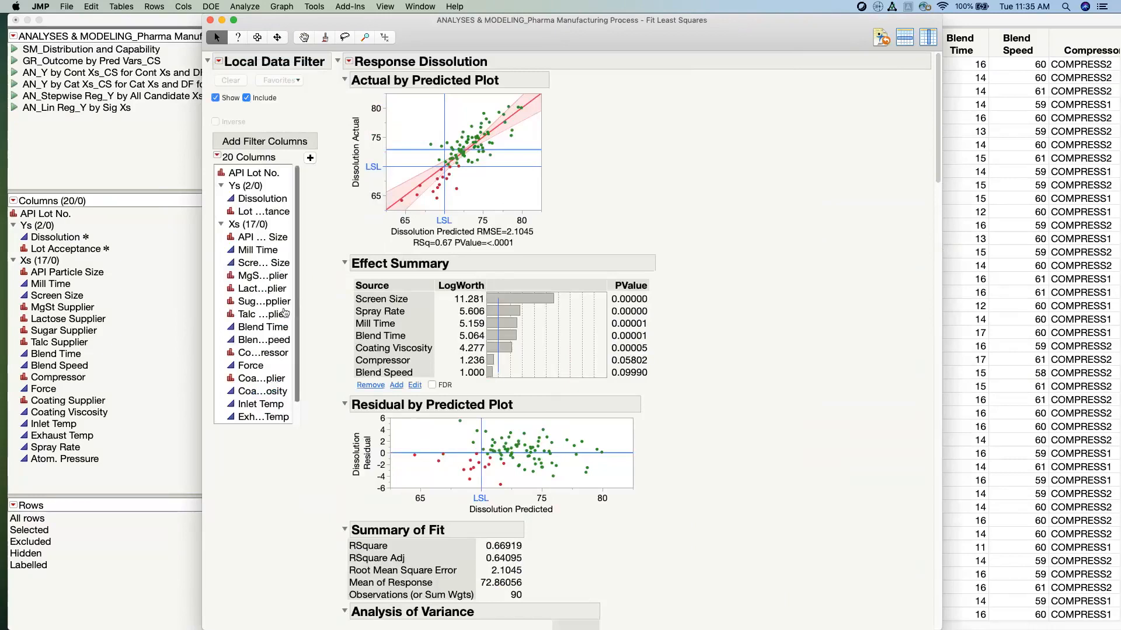
click(289, 303)
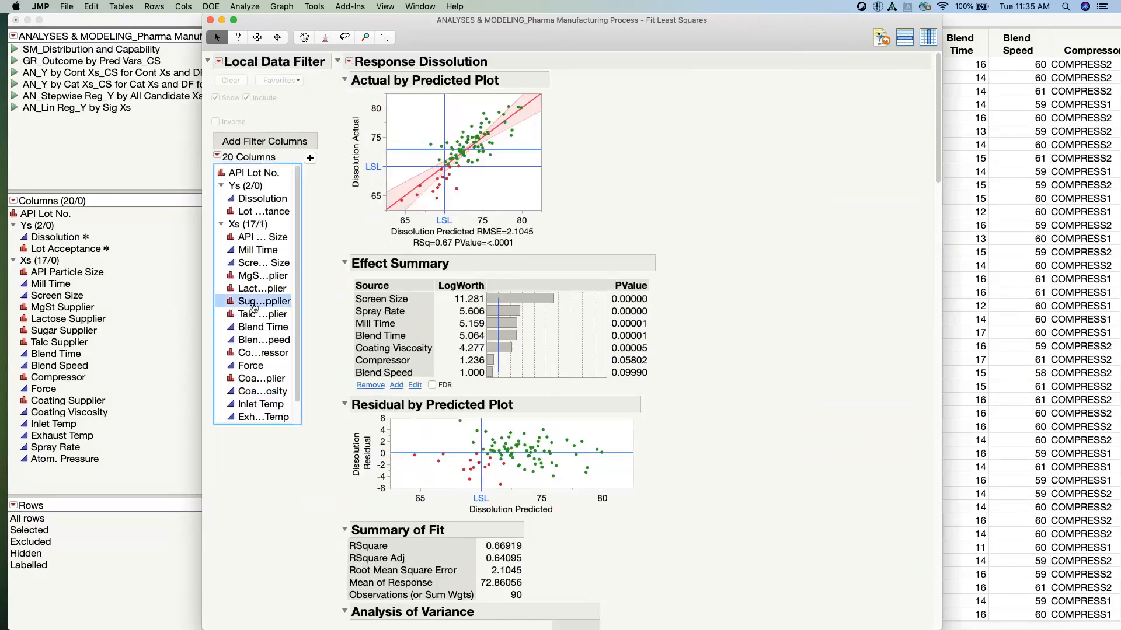
click(300, 145)
Compare the Dissolution model for the Sour and Sweet sugar suppliers by alternating the filter, ending on Sour.
click(249, 151)
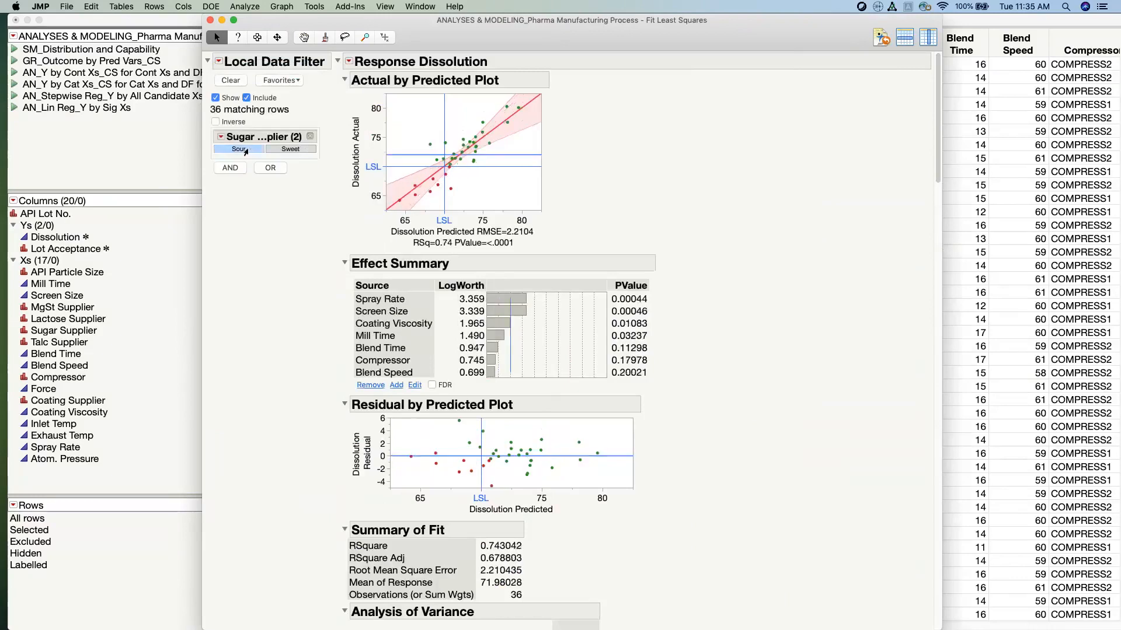
click(281, 150)
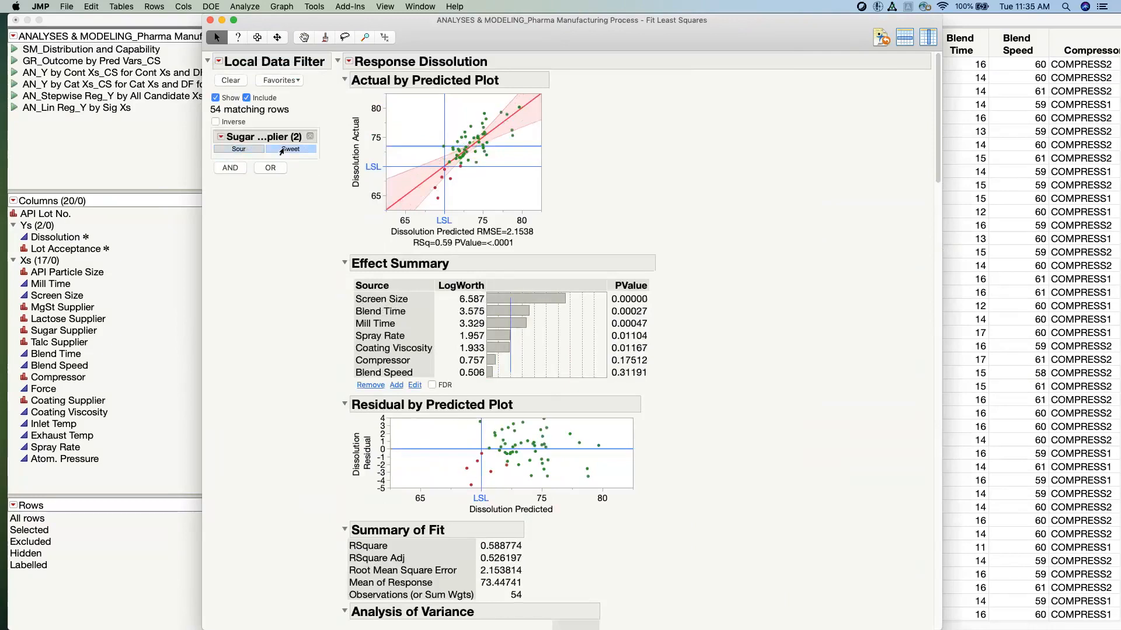
click(242, 150)
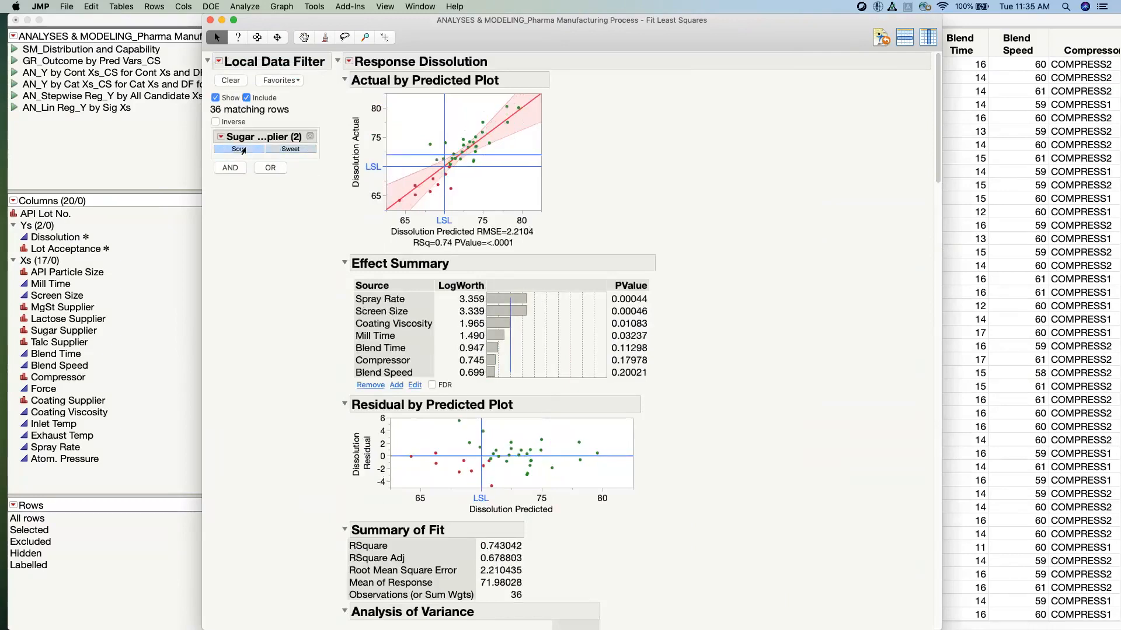
click(285, 153)
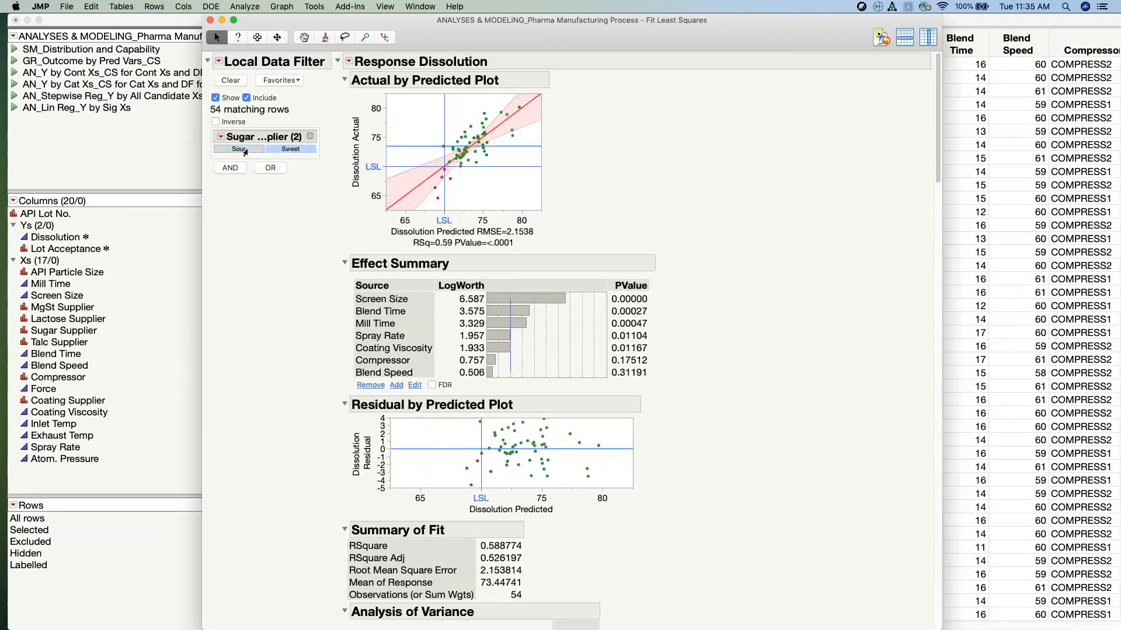
click(241, 150)
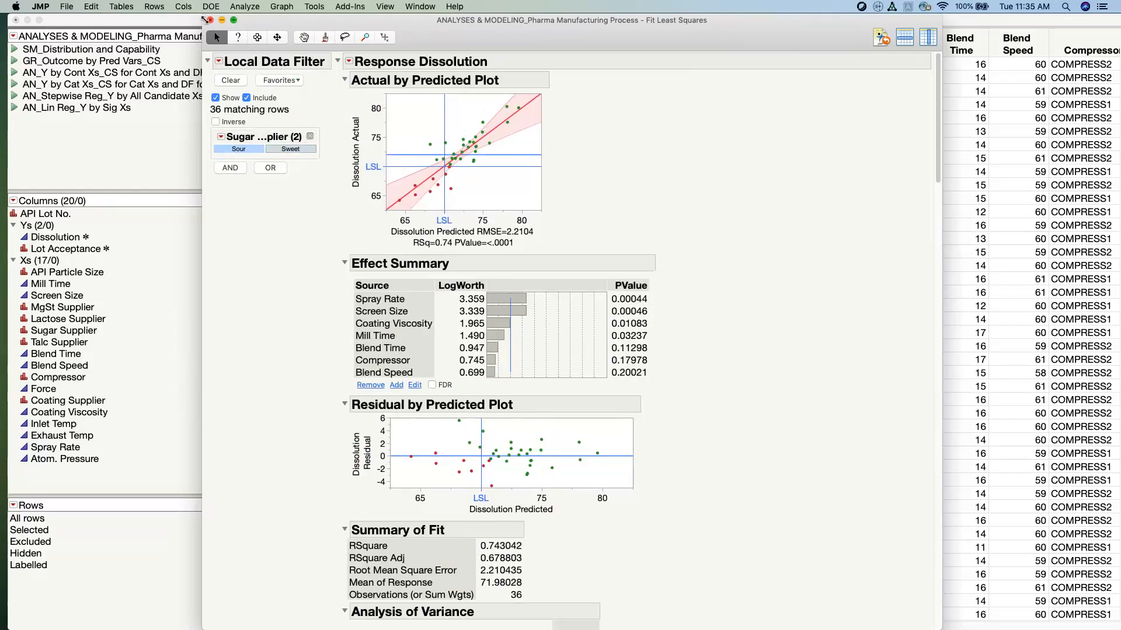
Close the Fit Least Squares report and the Pharma Manufacturing Process data table.
click(210, 21)
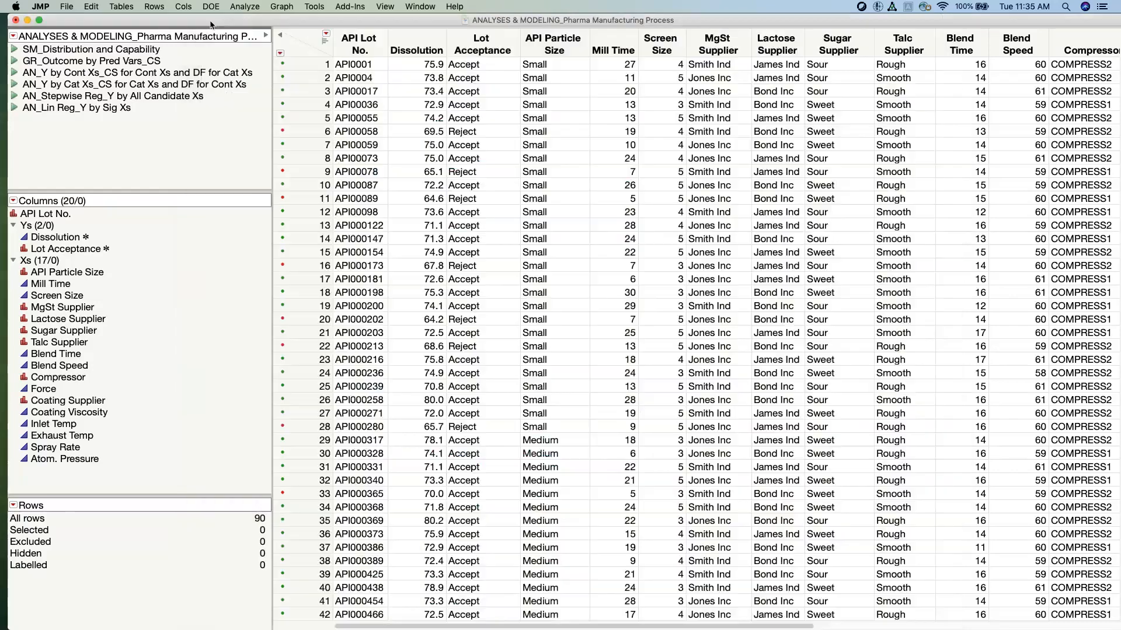
click(16, 20)
click(513, 93)
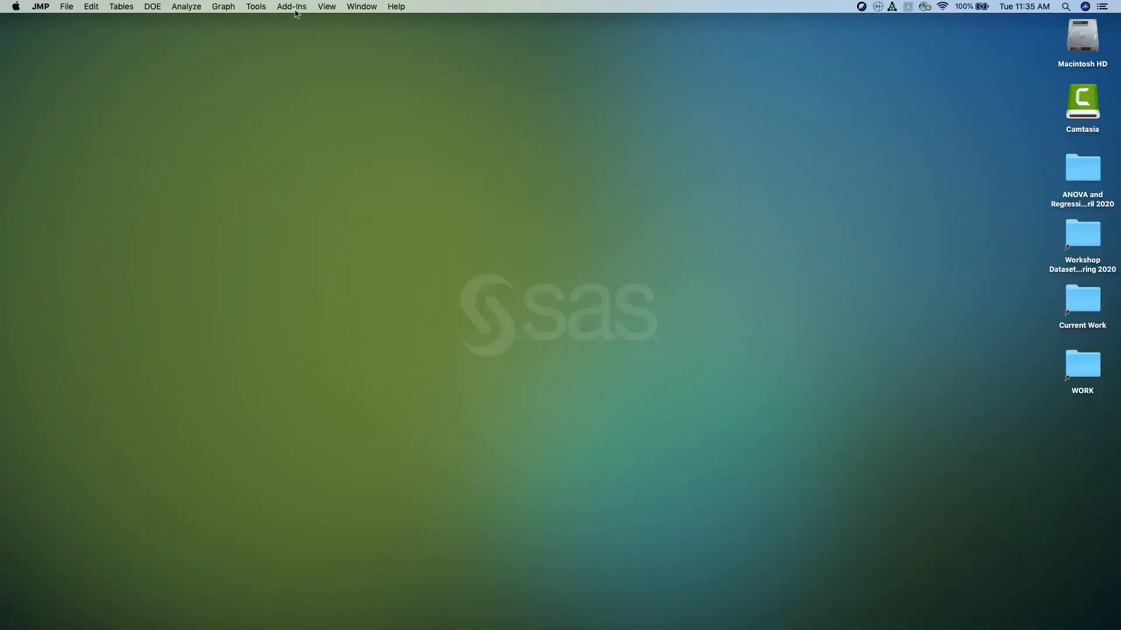
Open the recent data table ANALYSES & MODELS_Mushrooms, enlarge its window and widen the Edibility column to show full values.
click(66, 7)
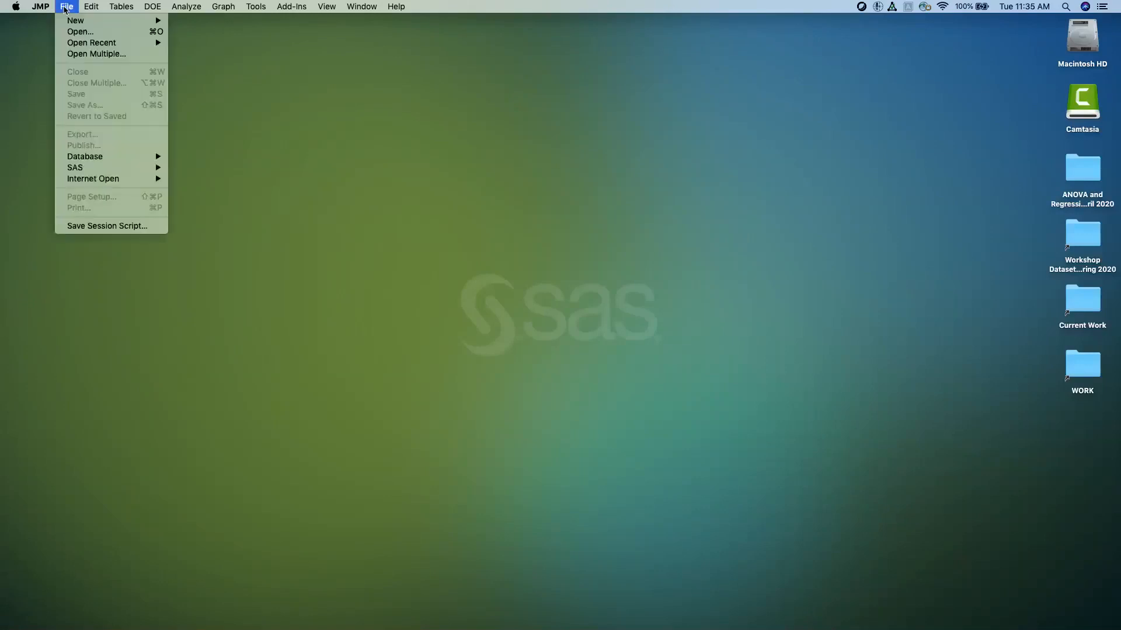
mouse_move(90, 44)
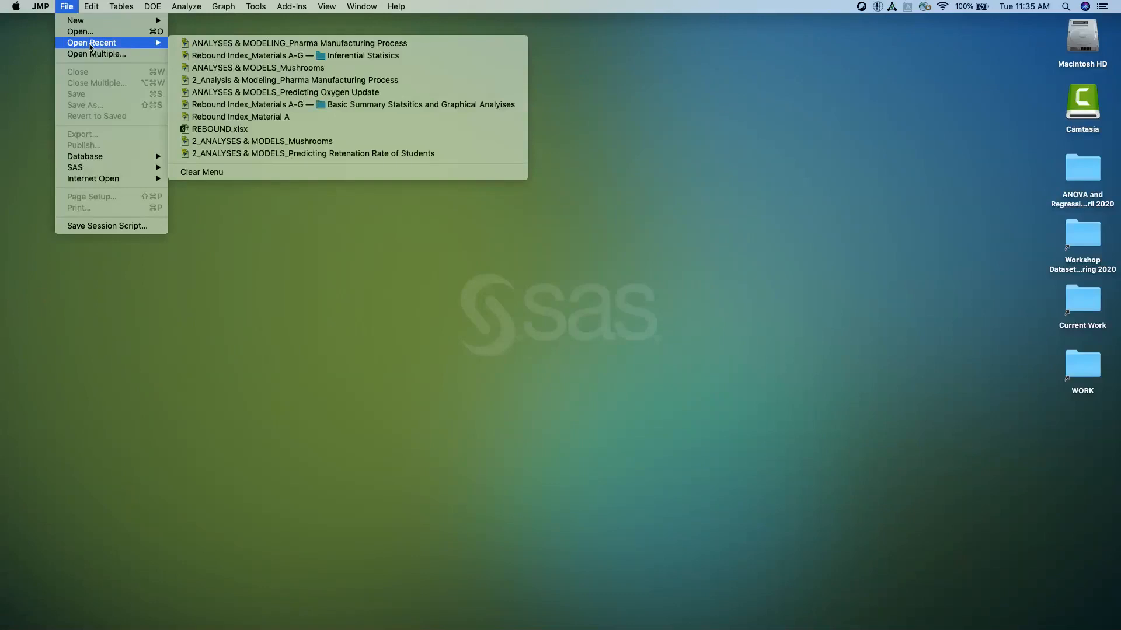
click(248, 68)
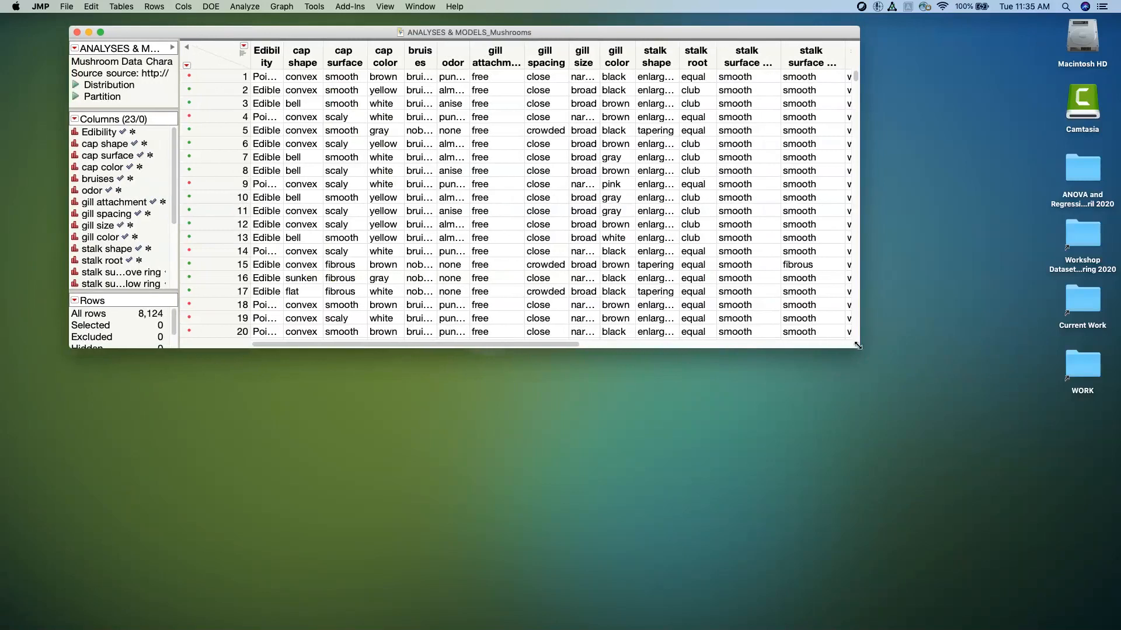
drag(857, 345, 1058, 597)
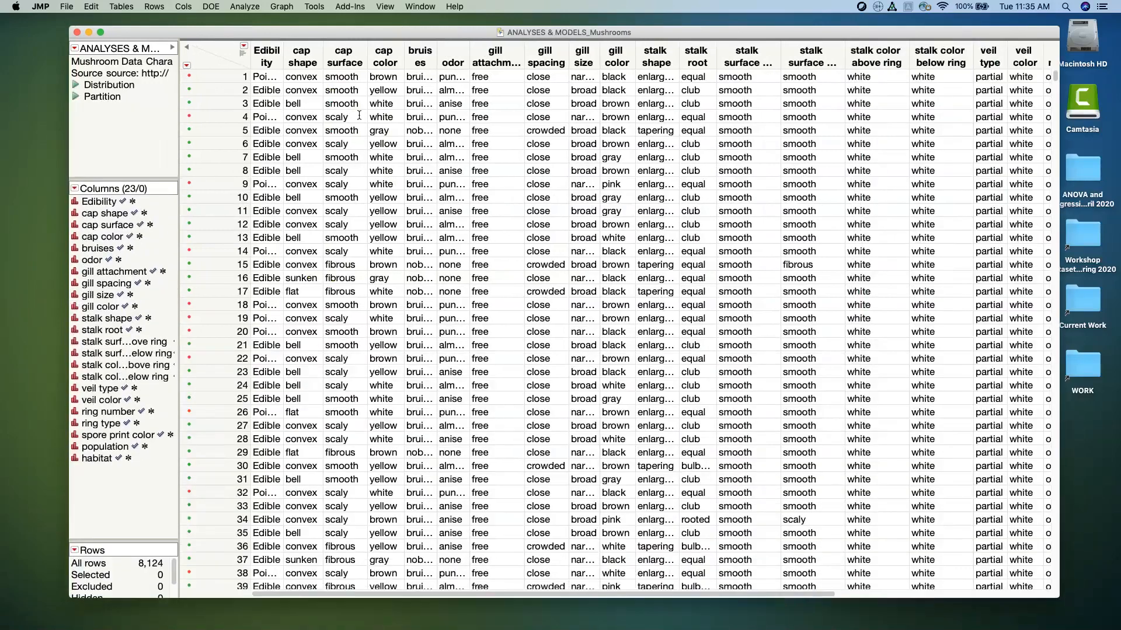
drag(280, 60, 299, 60)
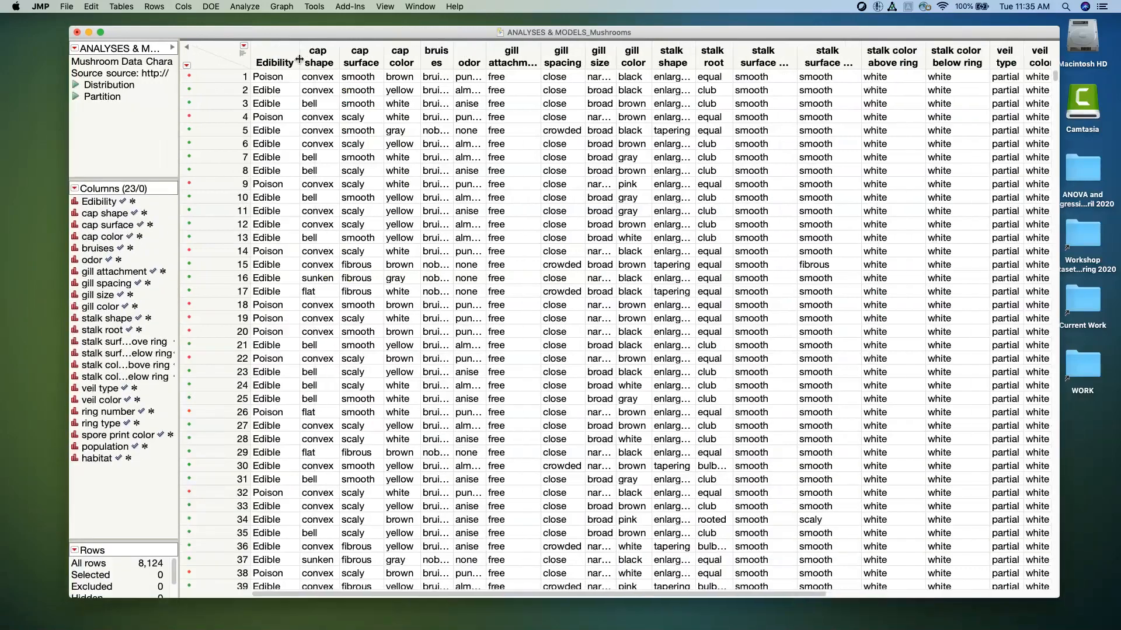
Point out the Edibility and cap shape columns, and turn on the header graphs above the data columns.
click(89, 564)
click(268, 79)
click(270, 90)
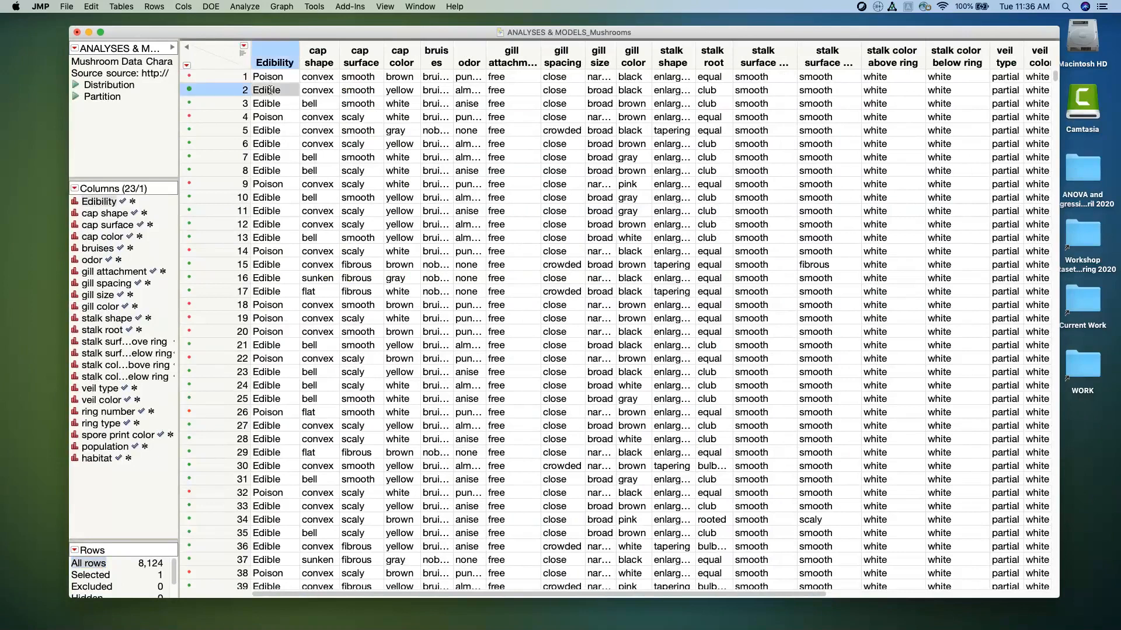
click(220, 55)
click(216, 66)
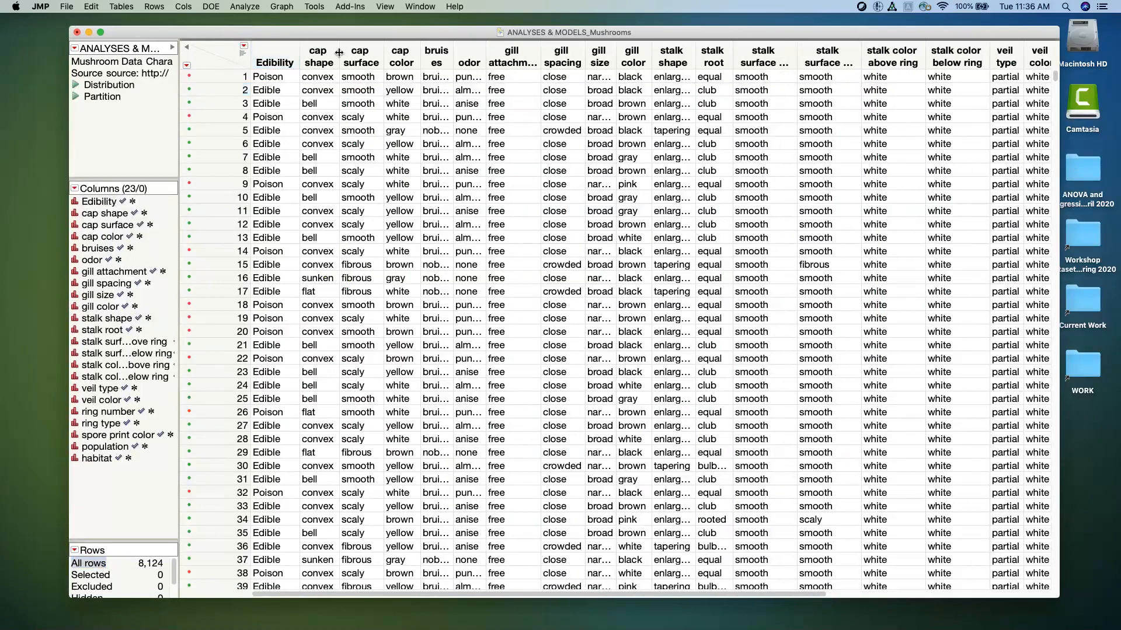
click(331, 52)
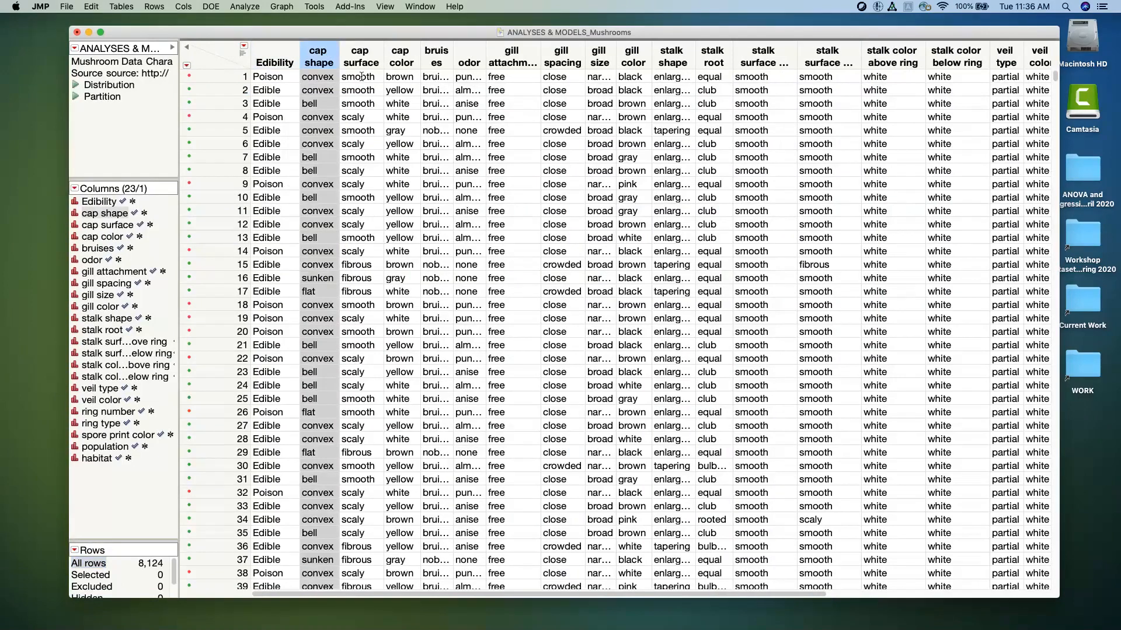
click(242, 55)
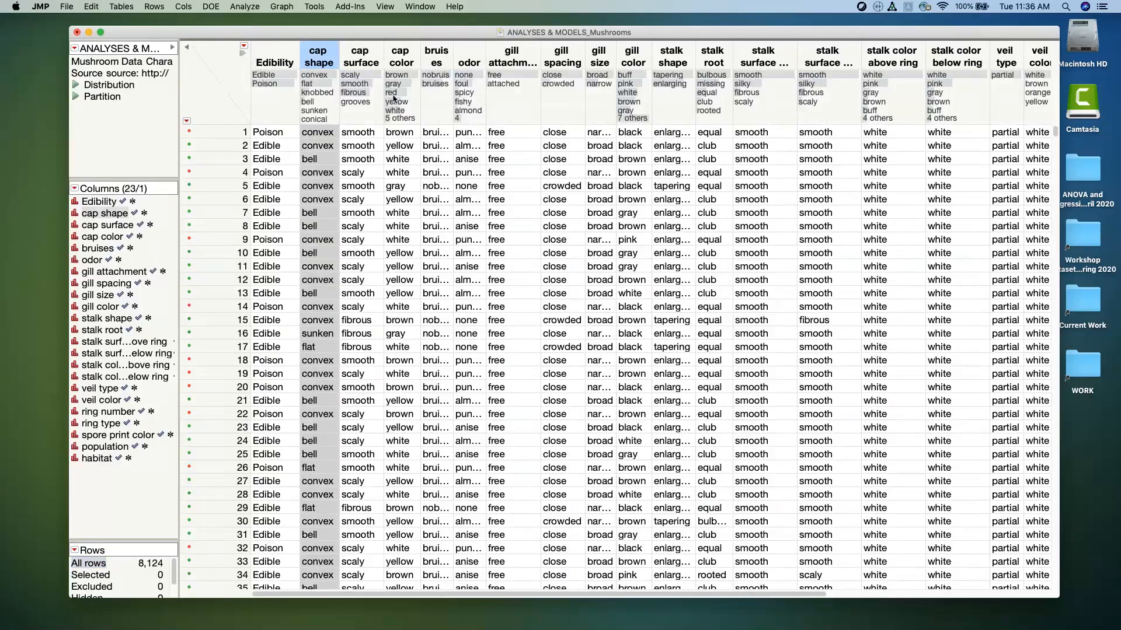
Alternate the row selection between Edible and Poison using the Edibility header graph.
click(279, 76)
click(278, 83)
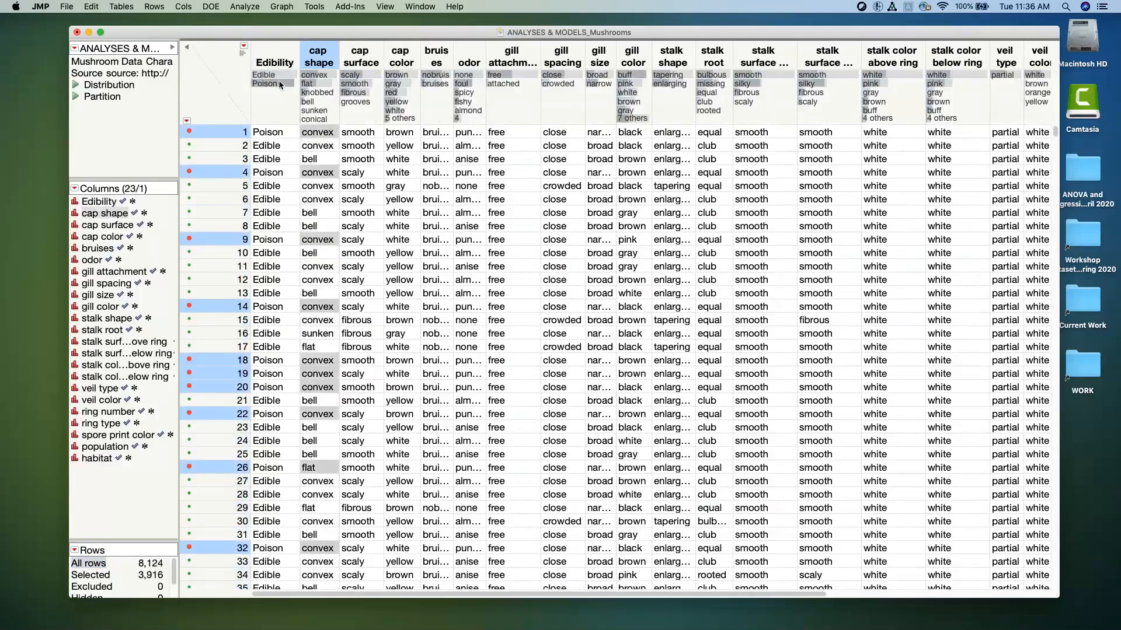
click(280, 75)
click(278, 83)
click(282, 76)
Select each cap shape level in turn from convex to conical in the header graph, return to convex, and clear the selection.
click(328, 76)
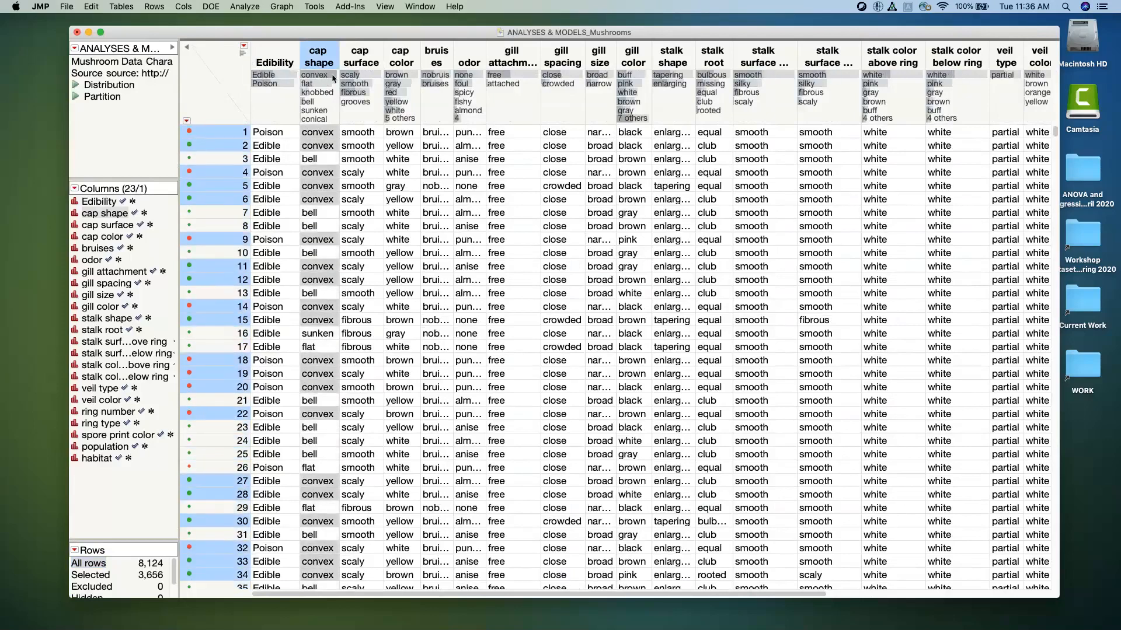
click(310, 84)
click(315, 93)
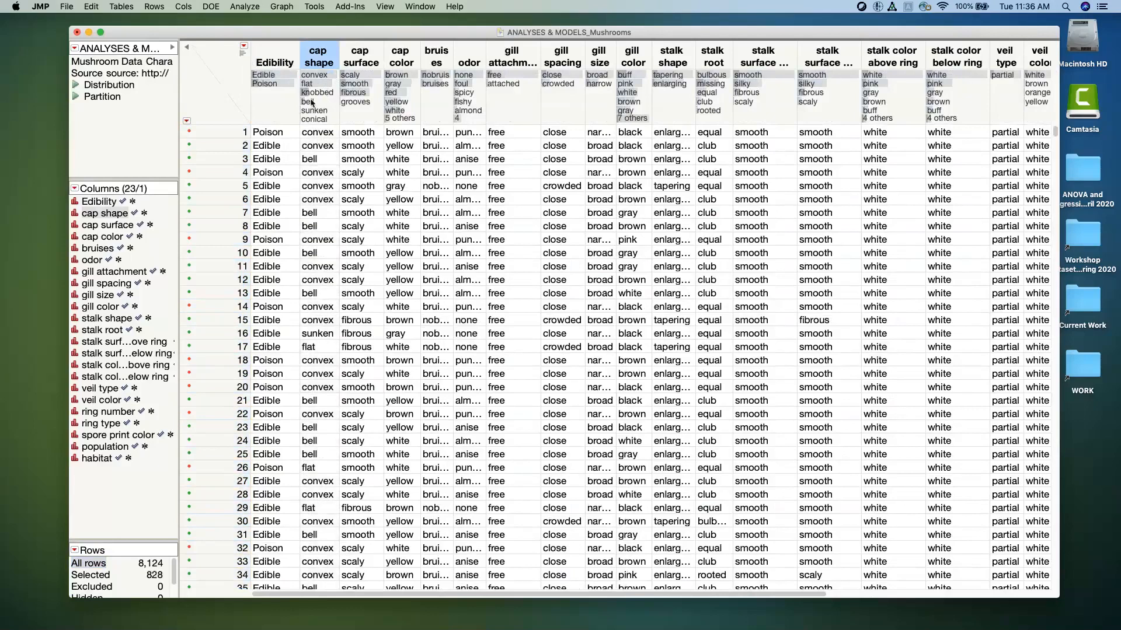
click(309, 101)
click(315, 110)
click(318, 120)
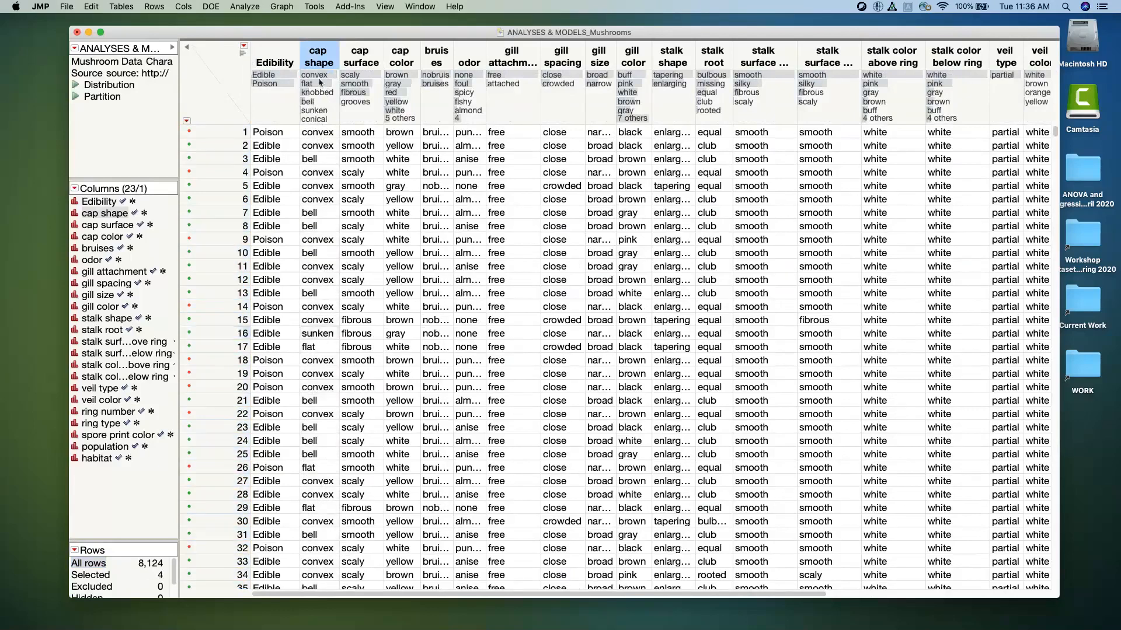
click(315, 75)
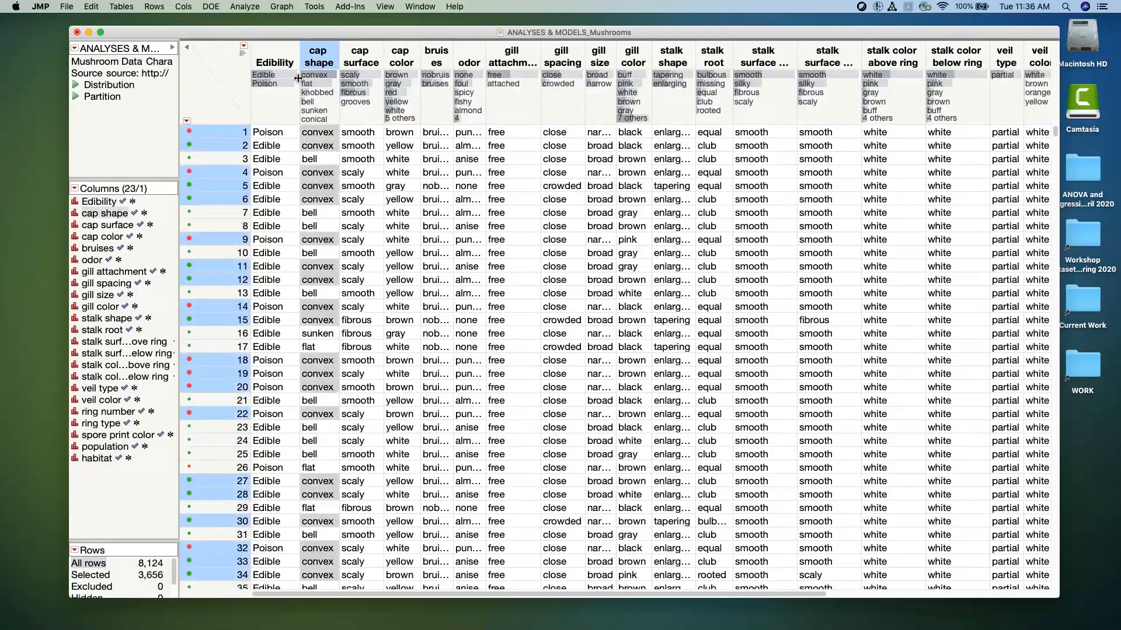
click(219, 96)
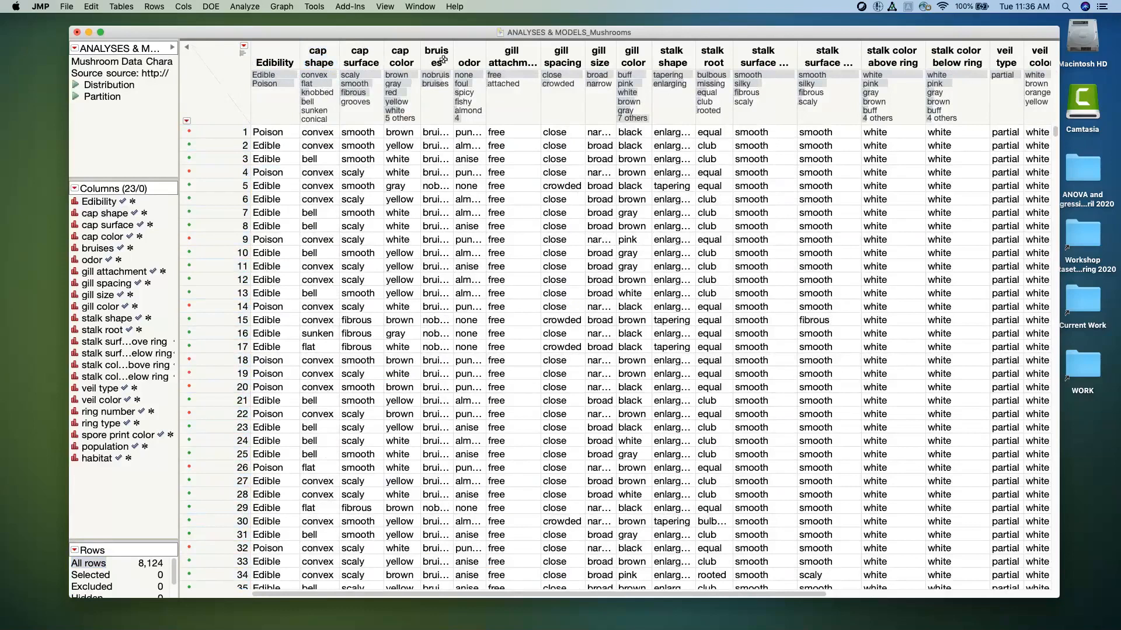
Select the odor column and look across the remaining mushroom characteristic columns of the table.
click(468, 59)
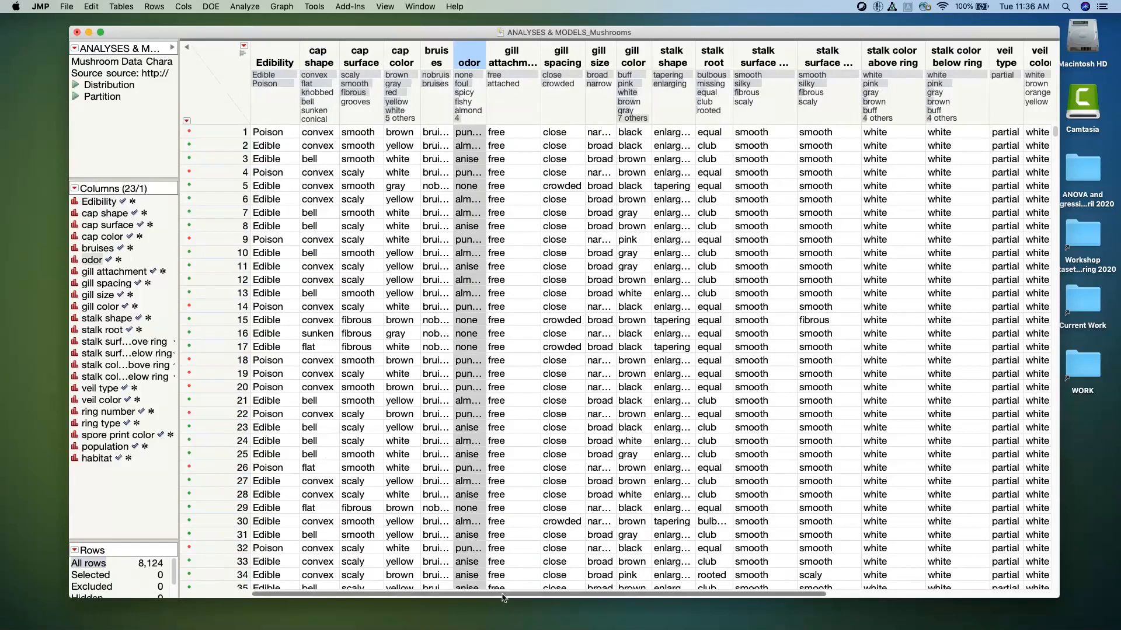
scroll(503, 597, right, 1)
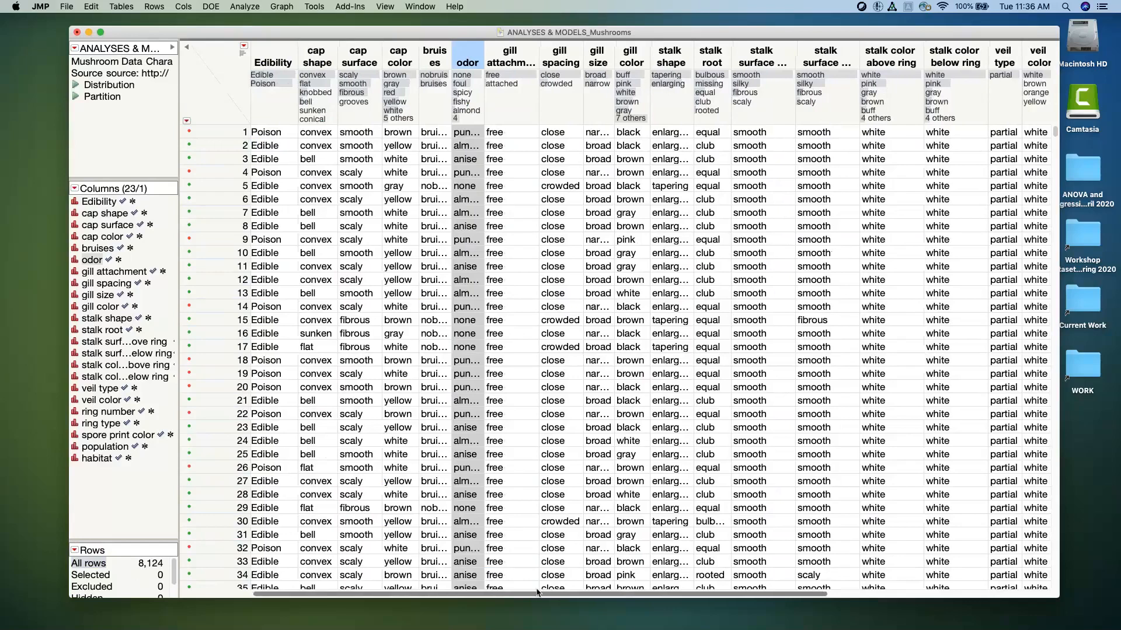
drag(537, 593, 948, 592)
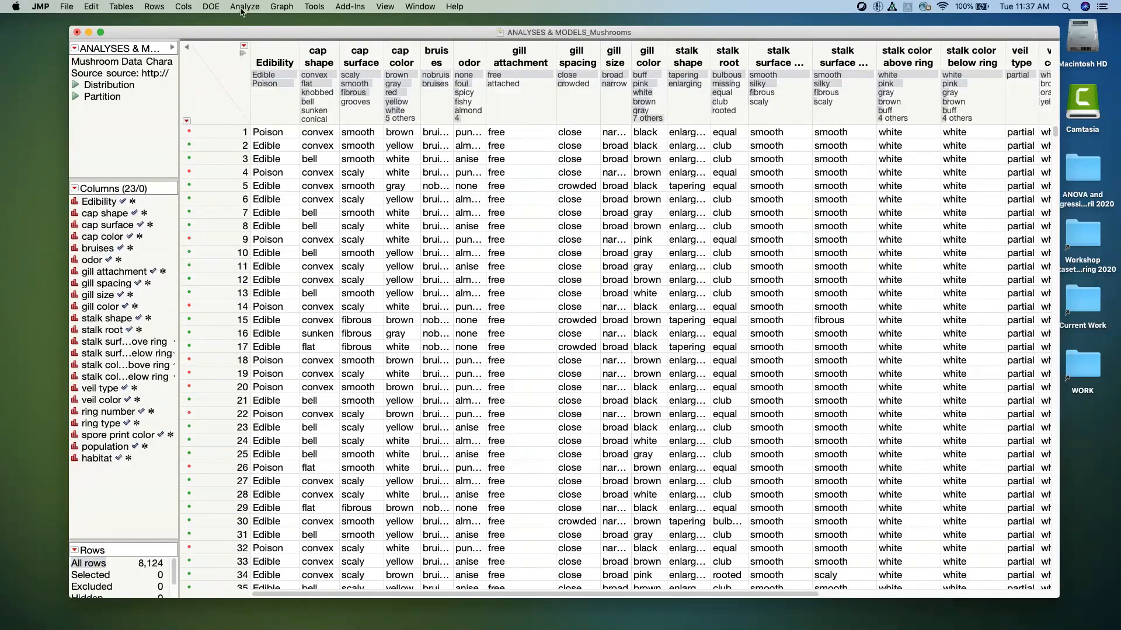
Run the saved Distribution script and look through the first histograms of the report.
click(76, 88)
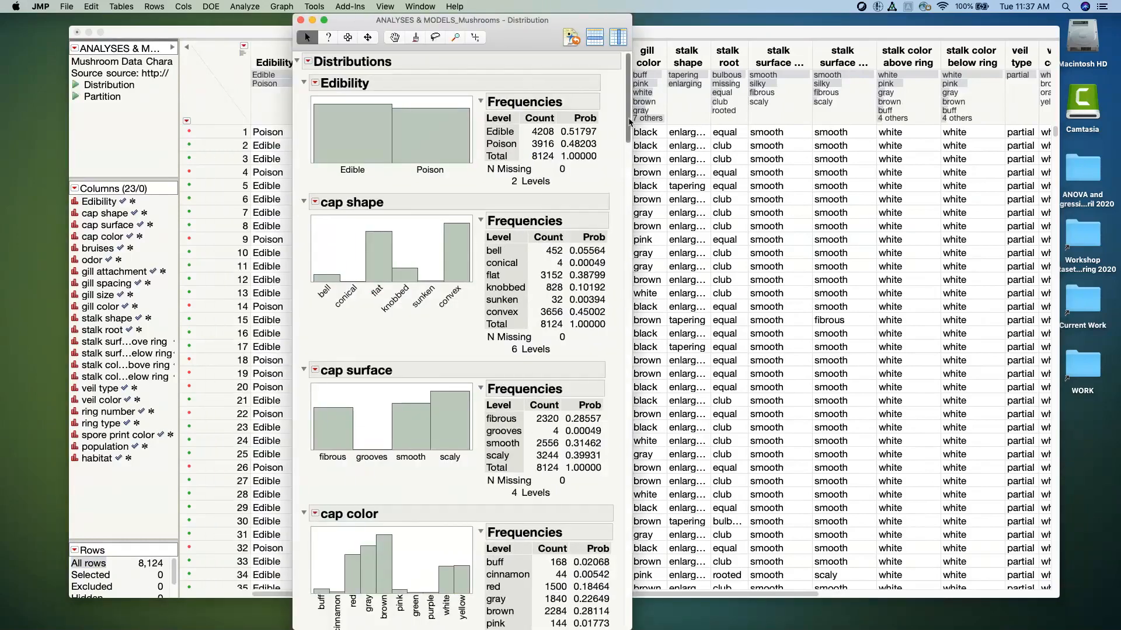
drag(630, 121, 634, 171)
scroll(575, 131, up, 10)
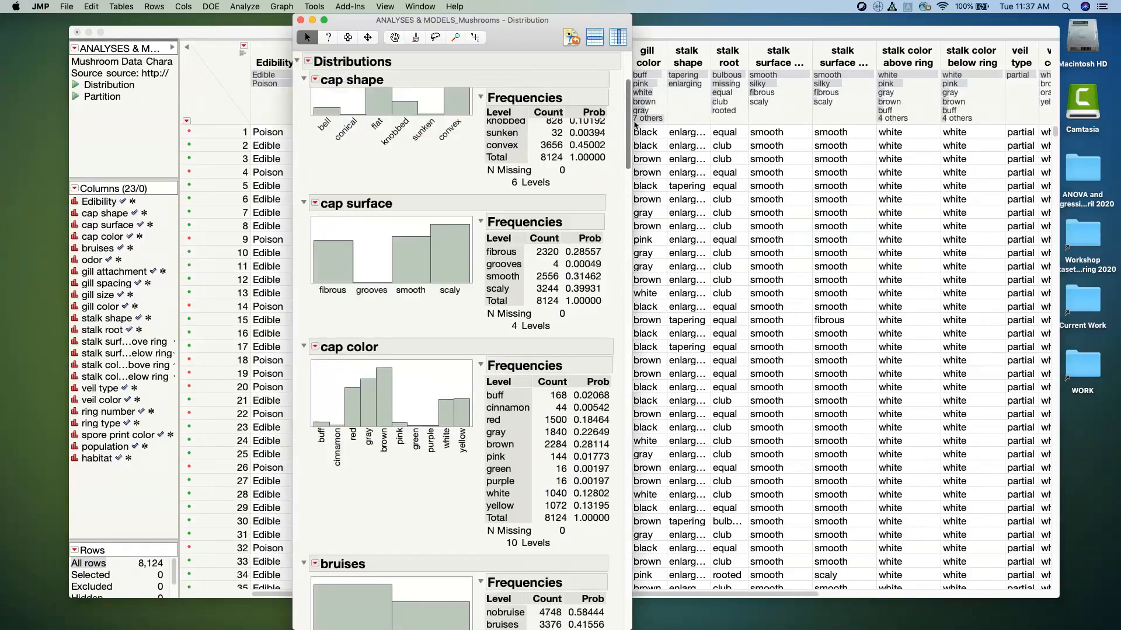
Highlight the Edible and then the Poison mushrooms in the Edibility histogram and examine their share in the cap histograms.
click(363, 147)
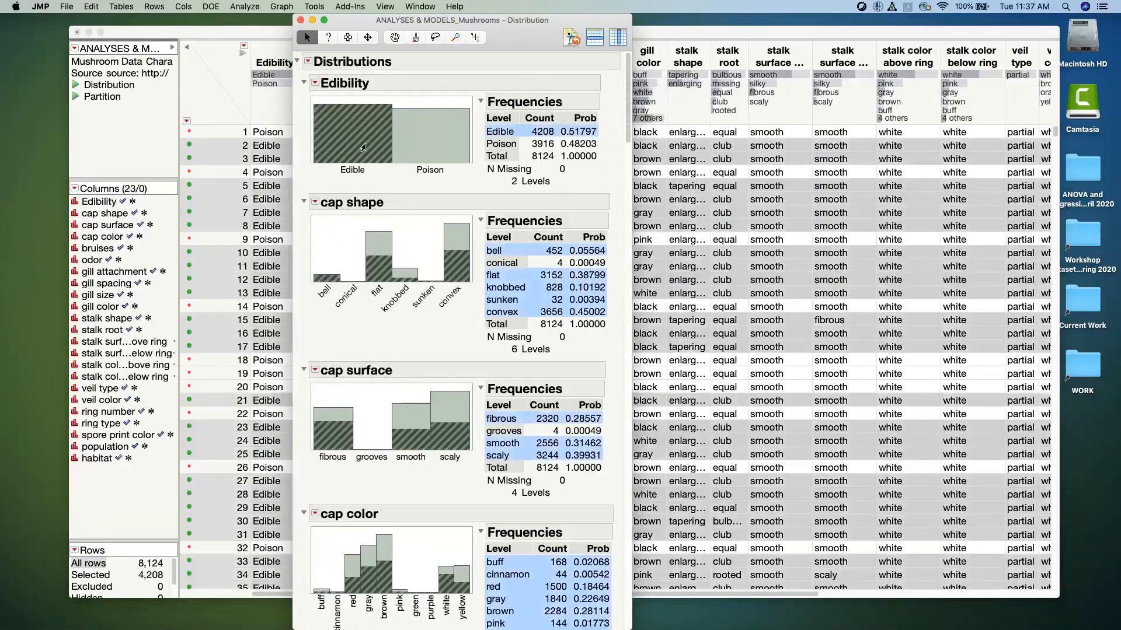
click(427, 150)
scroll(628, 166, down, 5)
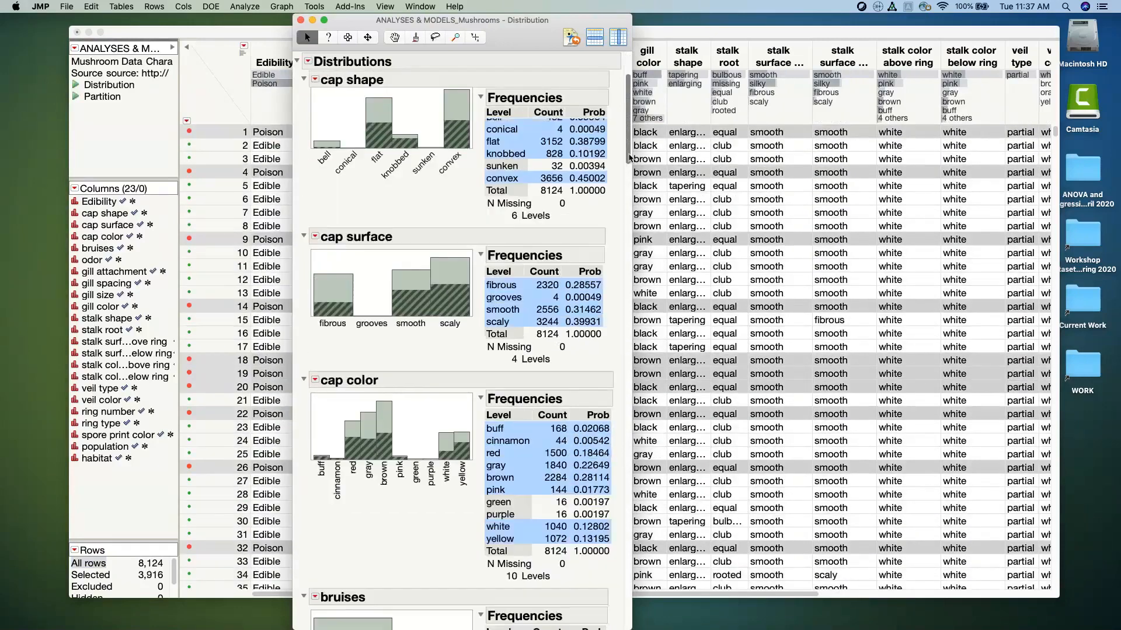
scroll(628, 140, up, 5)
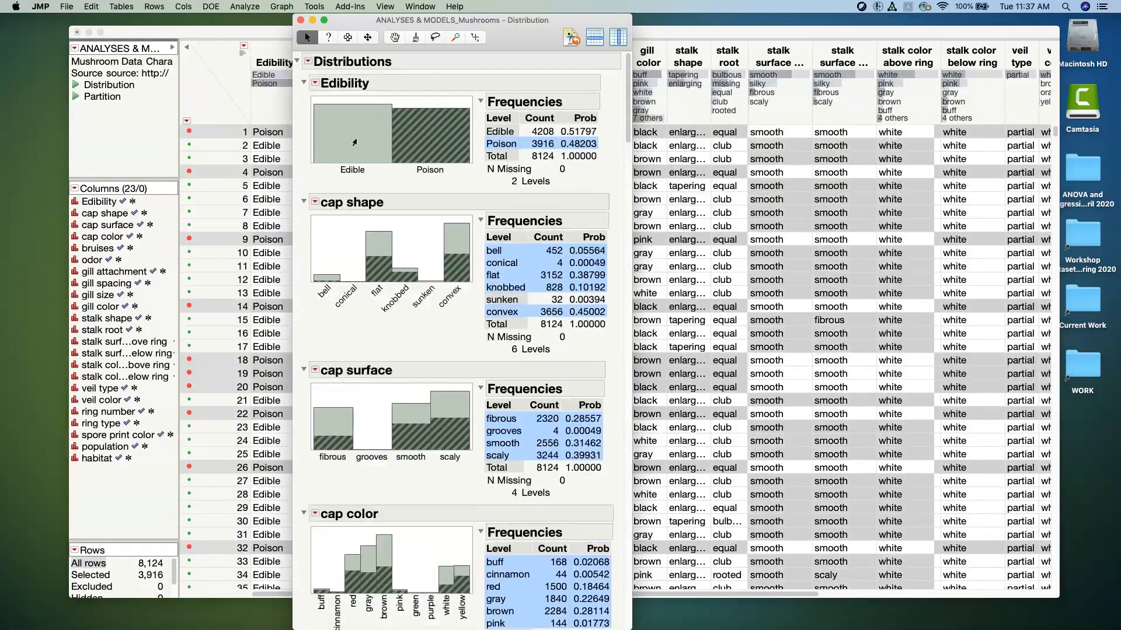
Highlight the convex and flat cap shape bars, and go through the cap surface bars, ending on scaly.
click(457, 278)
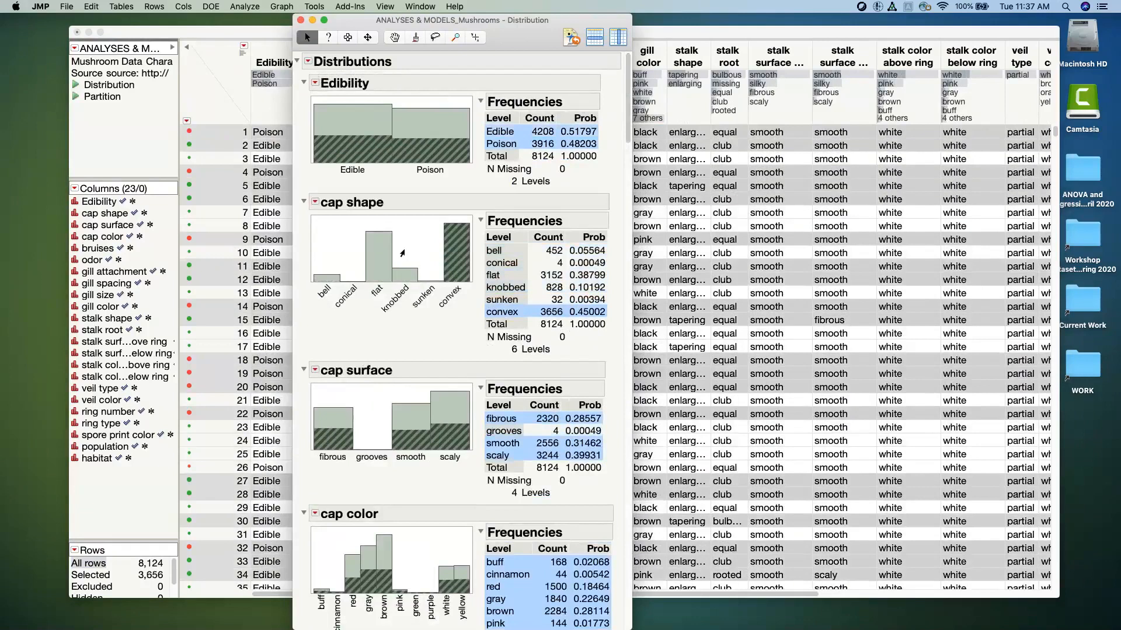
click(372, 261)
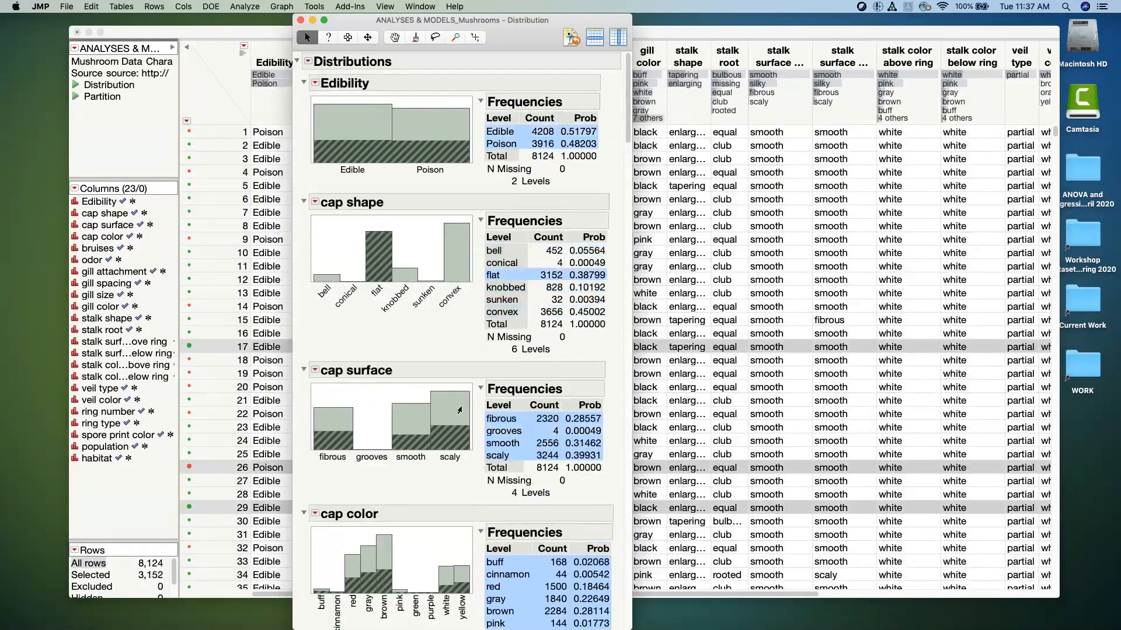
click(460, 410)
click(415, 432)
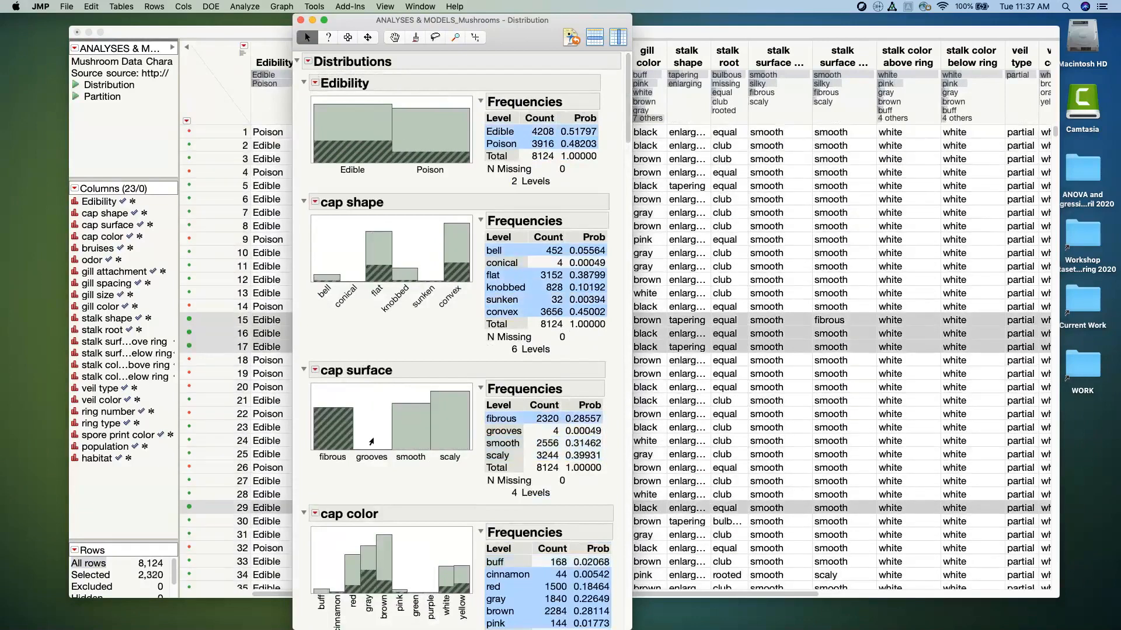
click(440, 439)
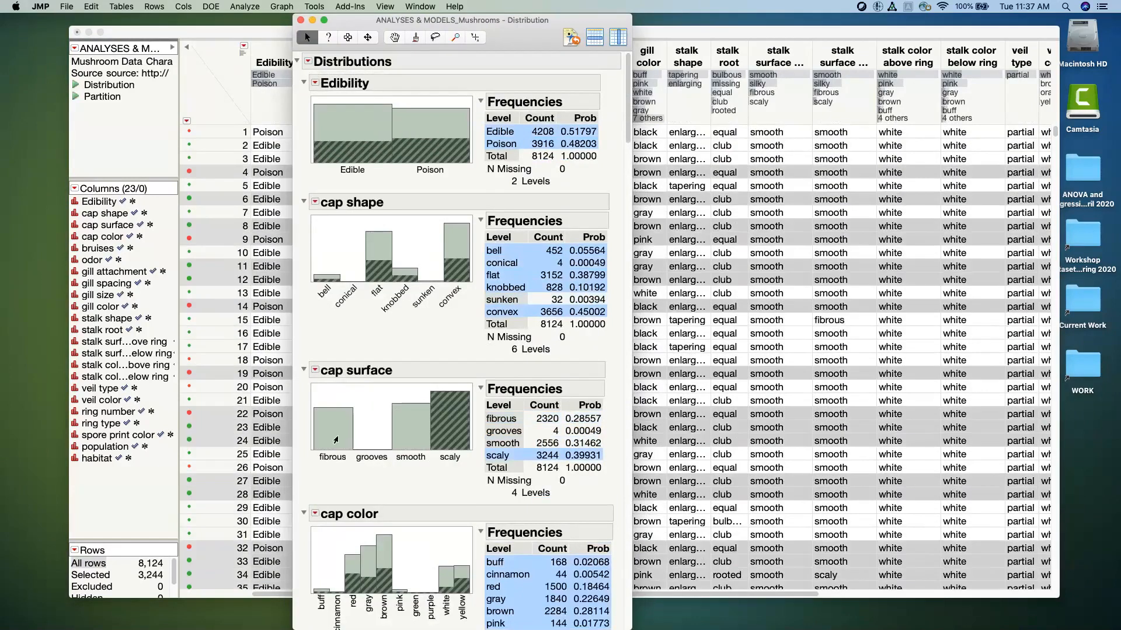
Highlight the brown, gray, yellow and white bars in turn in the cap color histogram.
click(384, 560)
click(366, 569)
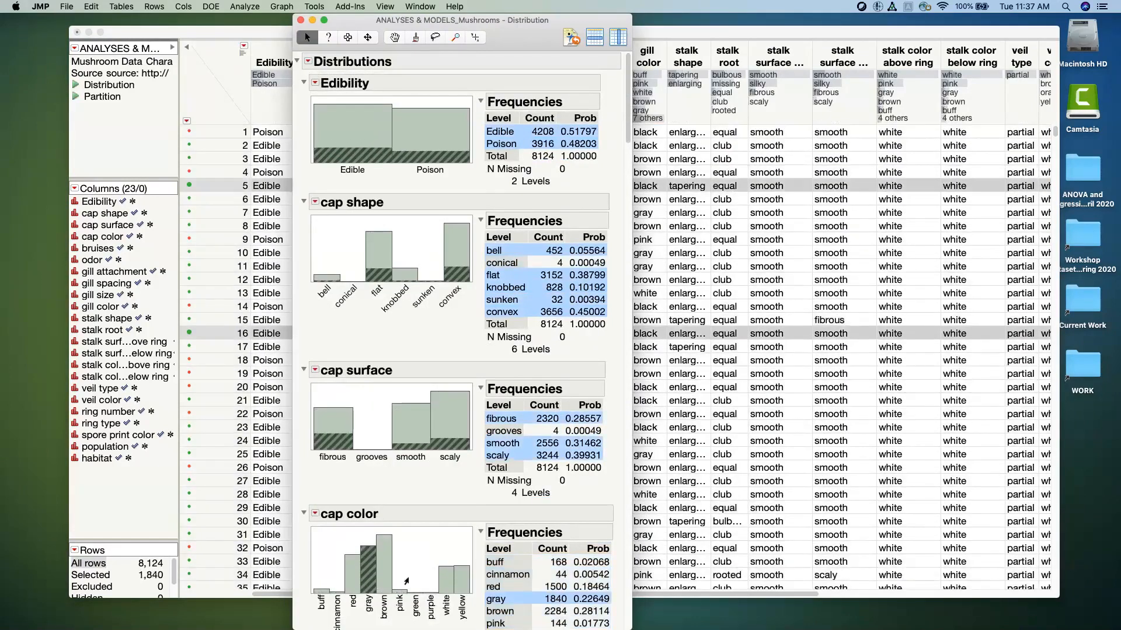
click(462, 586)
click(447, 580)
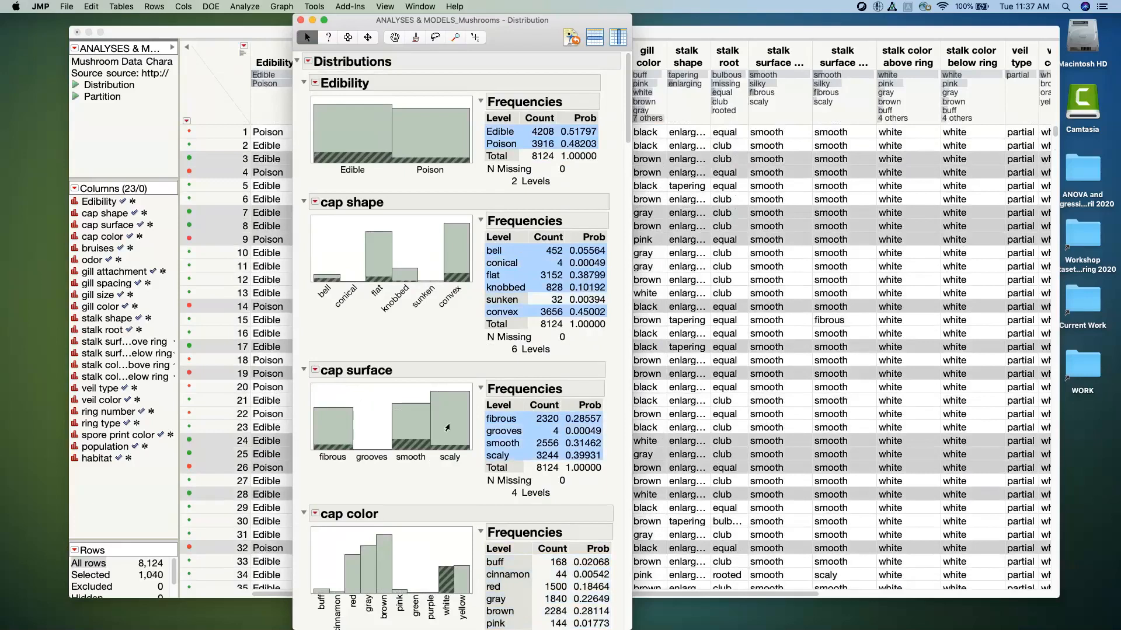
Highlight the scaly and then the smooth cap surface bar, and add the convex cap shape bar to the selection.
click(447, 427)
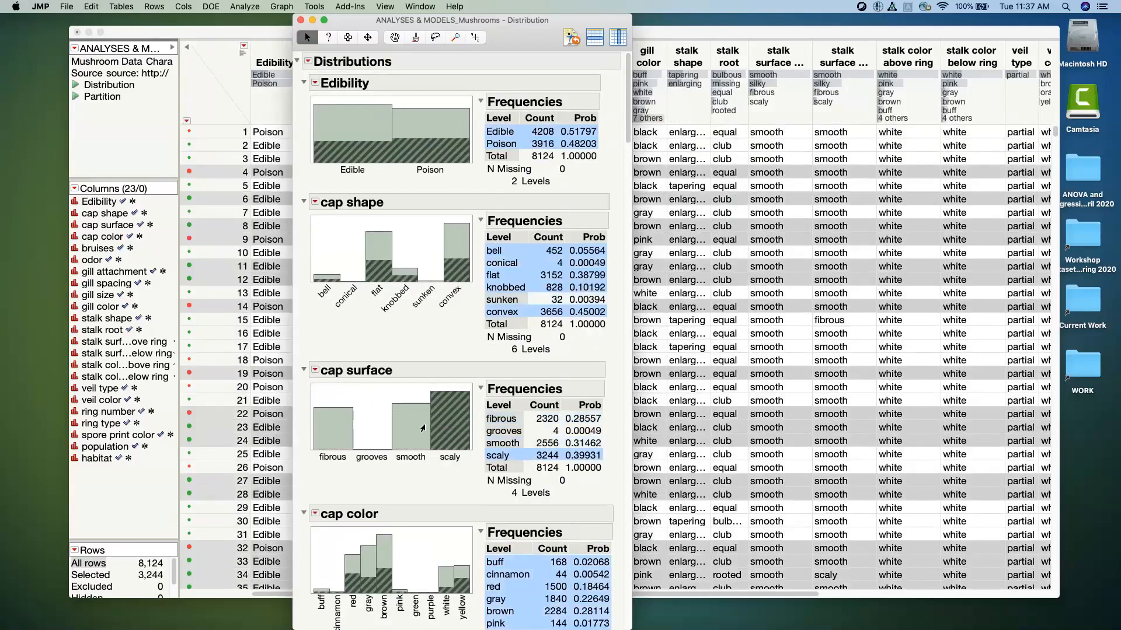
click(423, 429)
shift+click(451, 252)
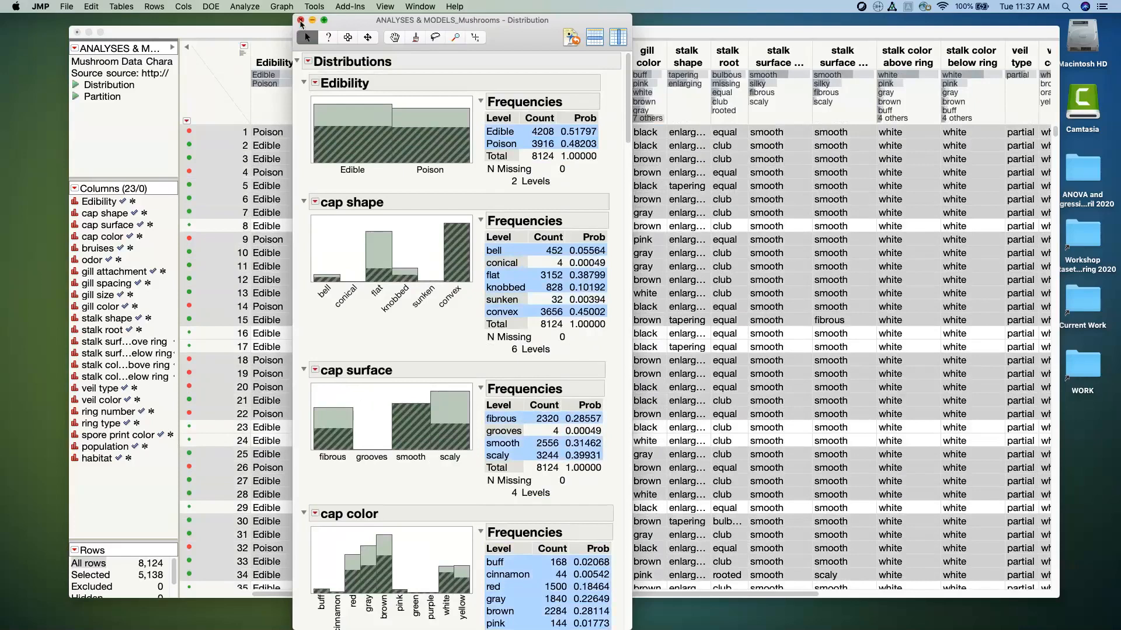
Close the Distribution report and clear the row selection in the Mushrooms table.
click(300, 21)
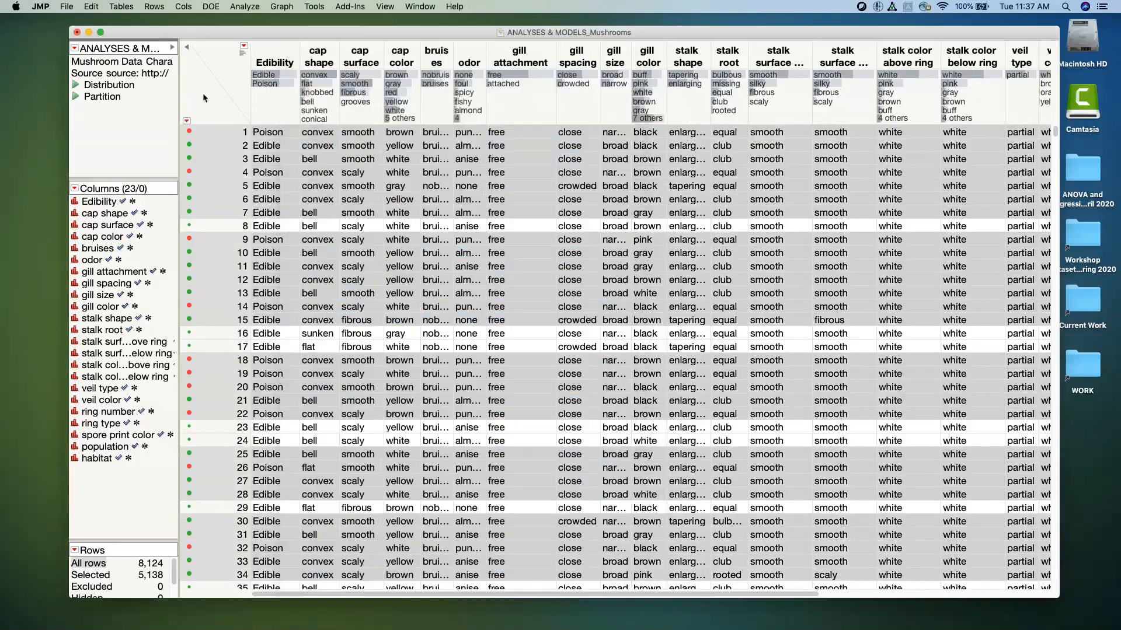
click(202, 93)
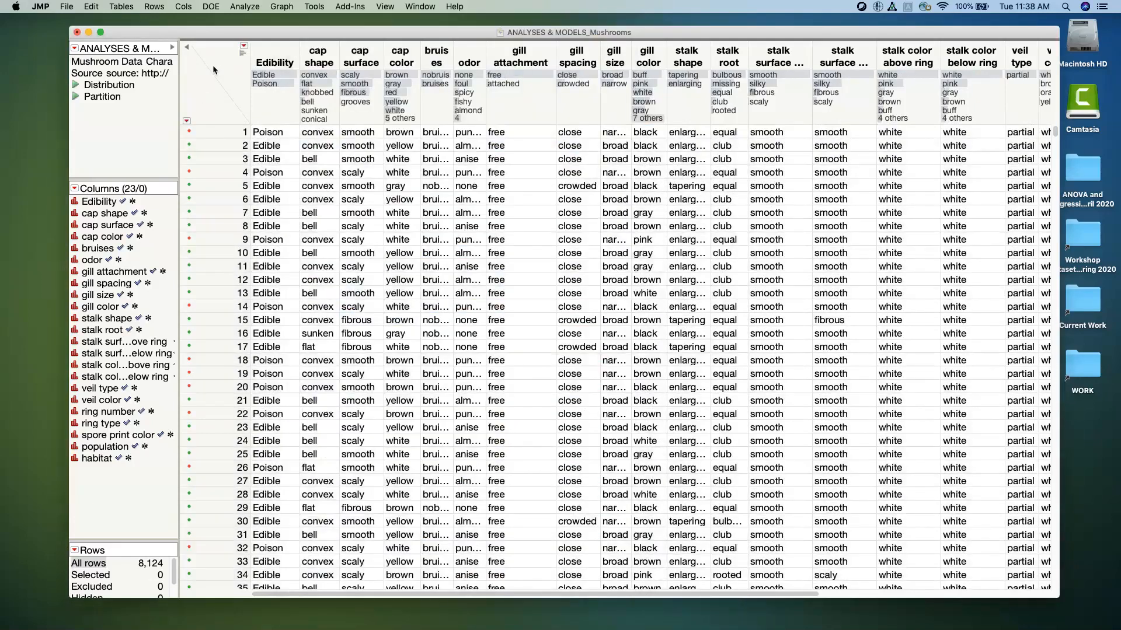
Start a Partition analysis of the Mushrooms table and assign Edibility as the Y response.
click(252, 8)
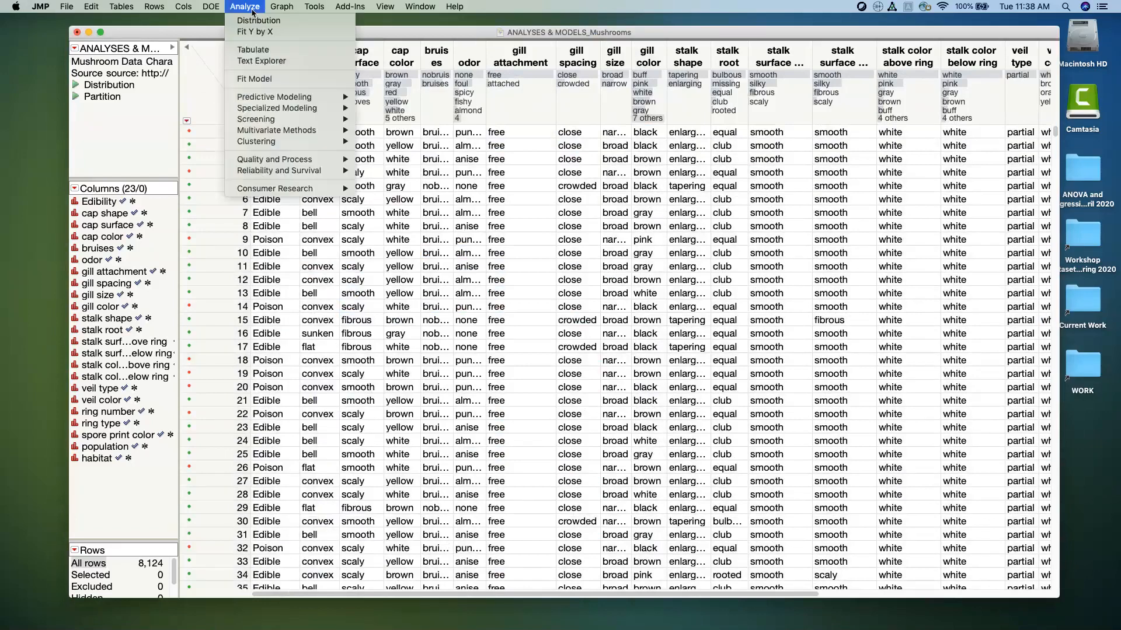
mouse_move(292, 96)
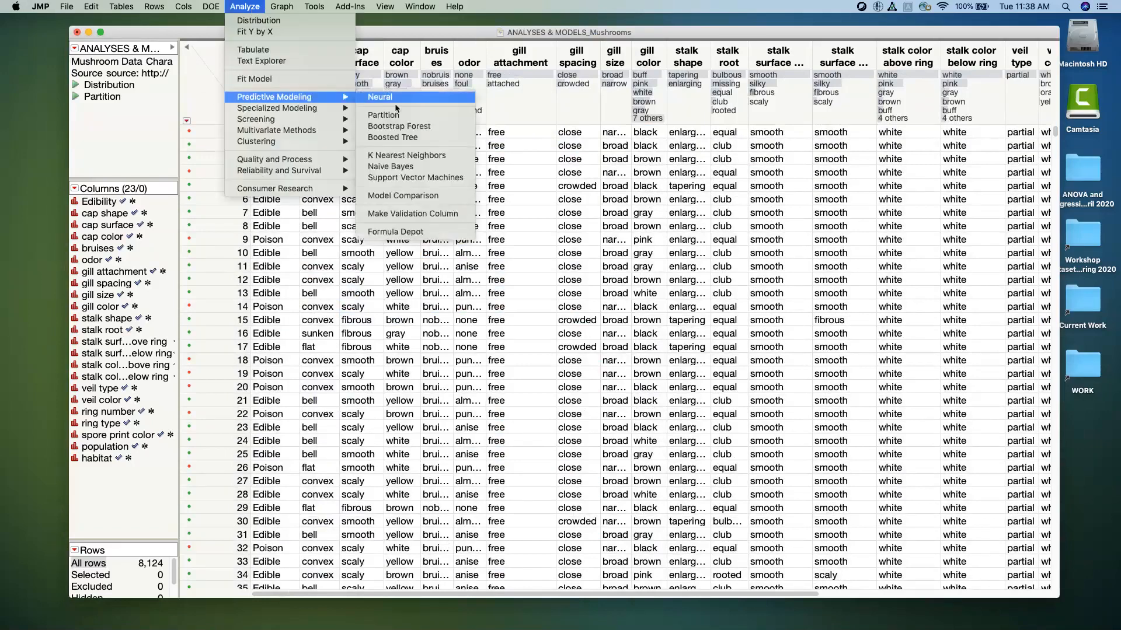
click(419, 115)
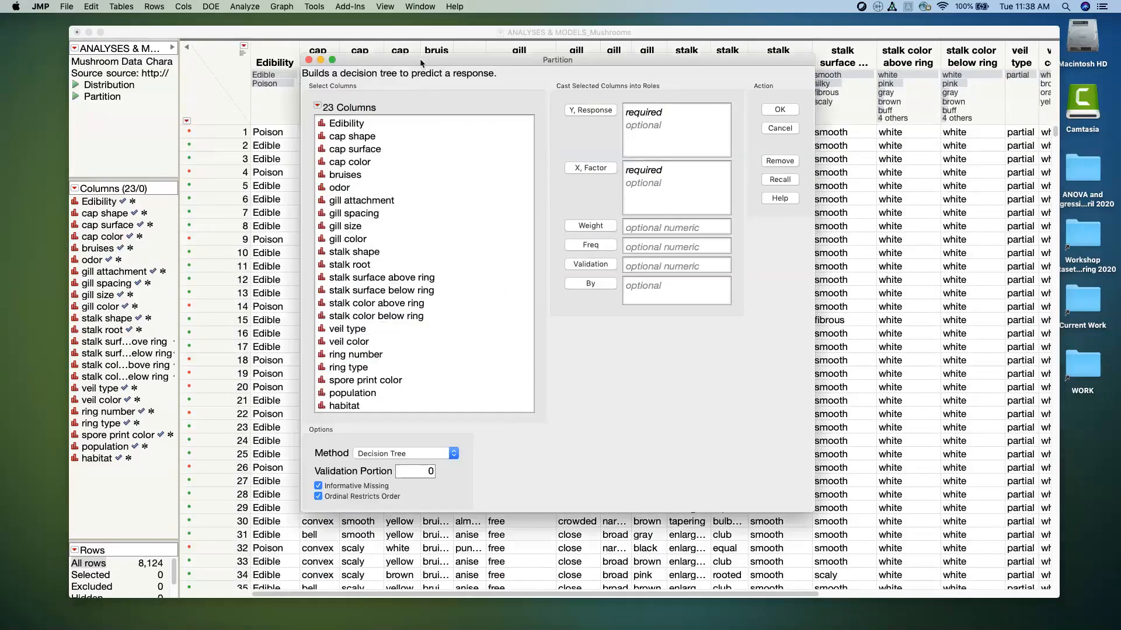
drag(419, 59, 369, 56)
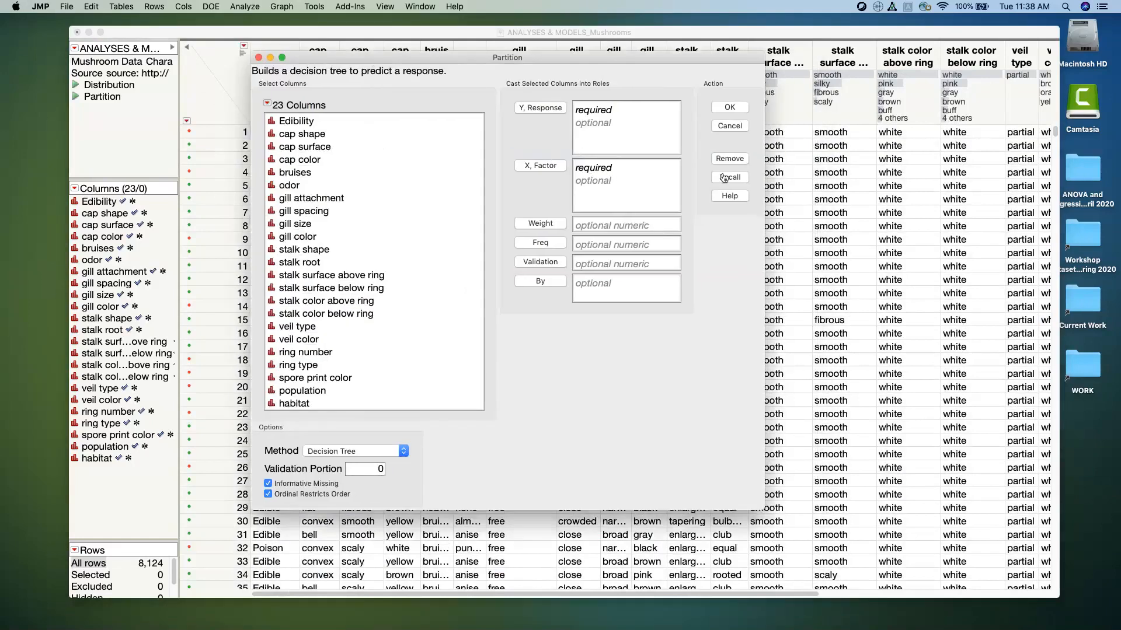
click(310, 122)
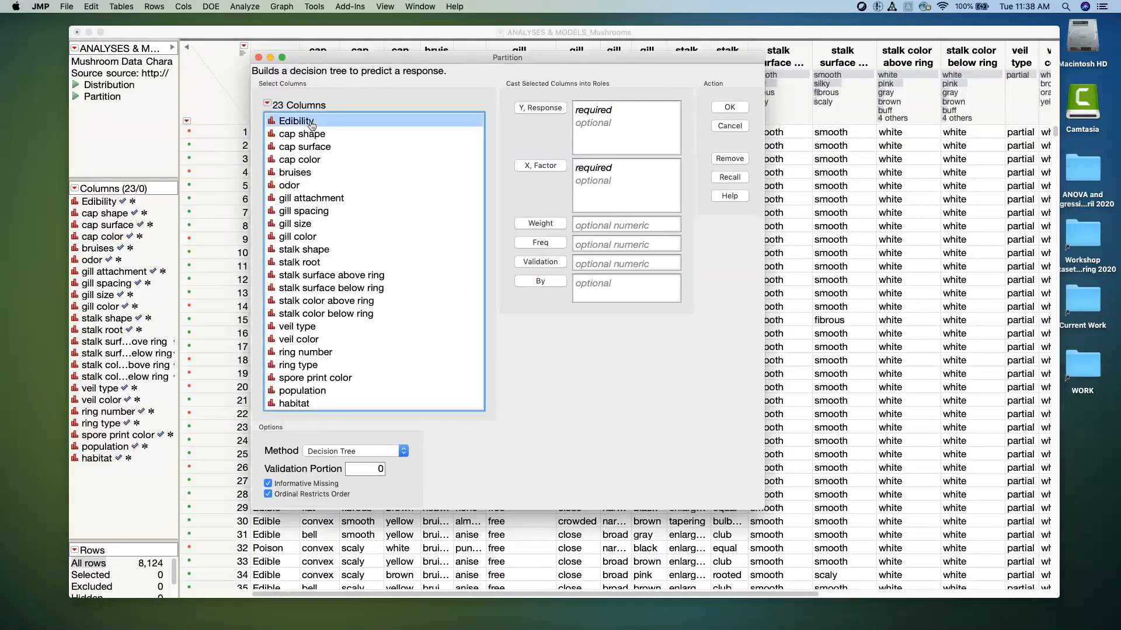
click(536, 107)
Assign all columns from cap shape through habitat as X factors and run the decision tree with the Decision Tree method.
click(312, 139)
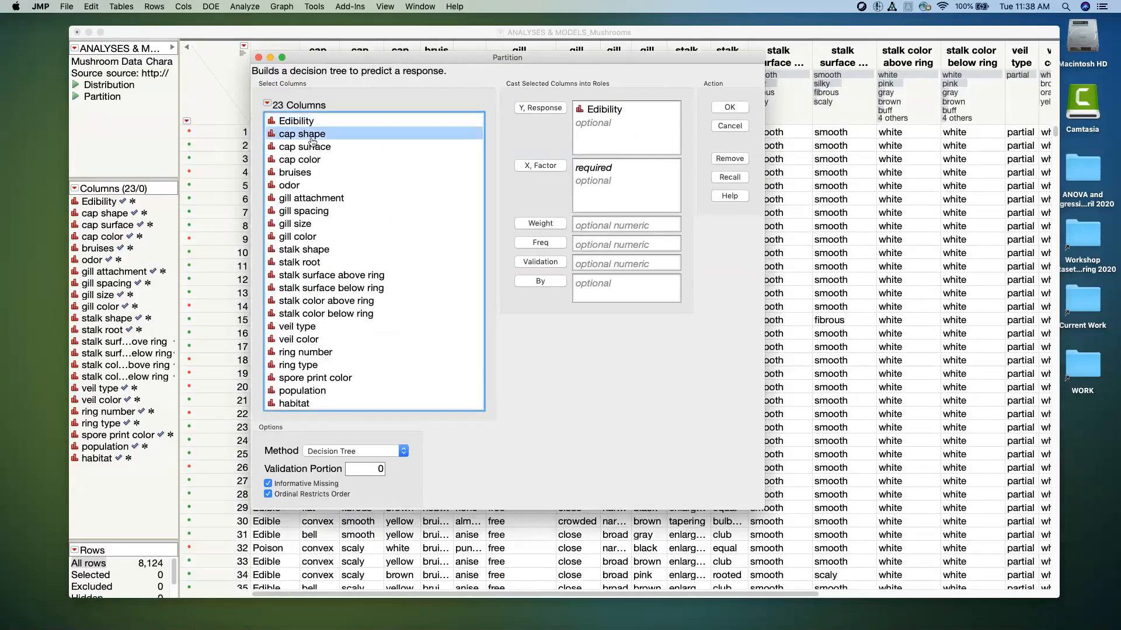
shift+click(321, 403)
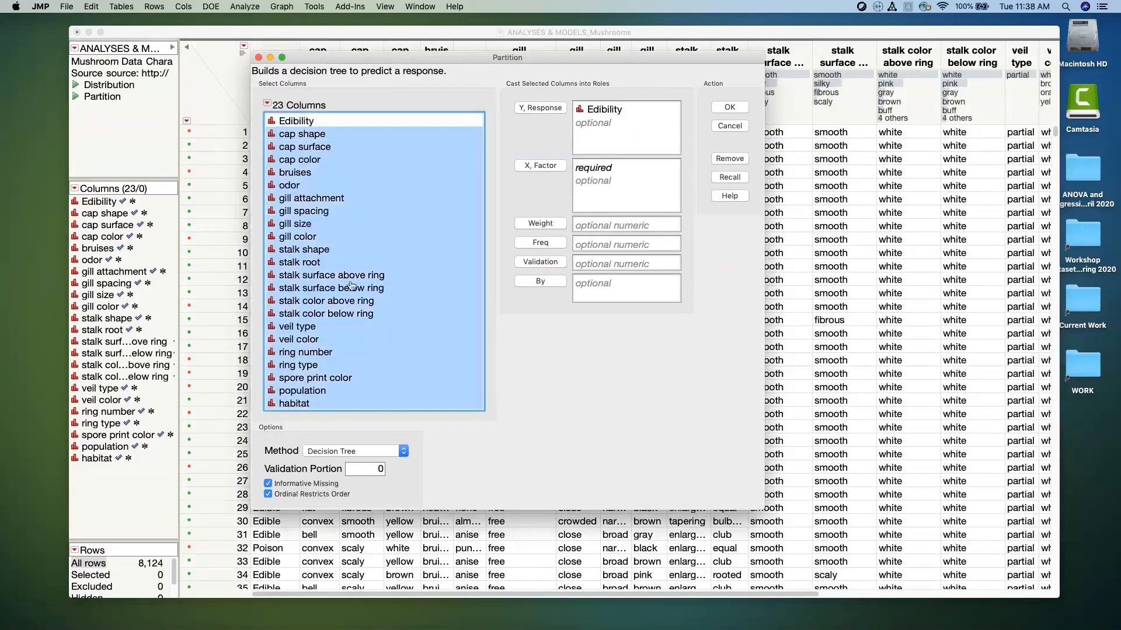
click(543, 168)
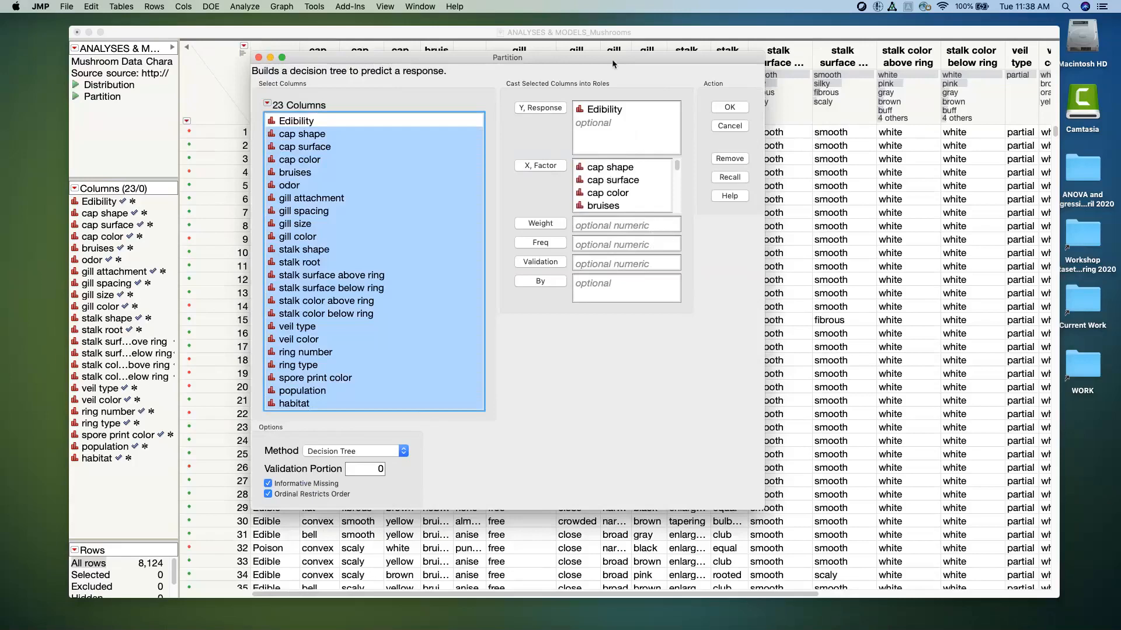
drag(610, 56, 614, 49)
click(729, 104)
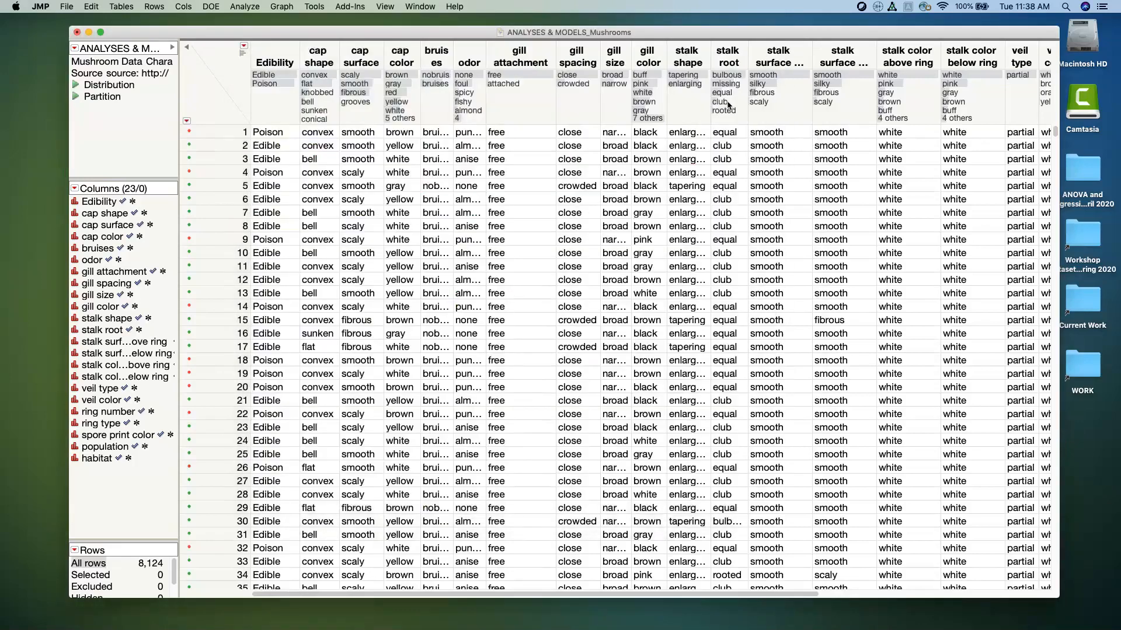
mouse_move(478, 55)
mouse_down()
mouse_move(549, 71)
mouse_move(497, 61)
mouse_up()
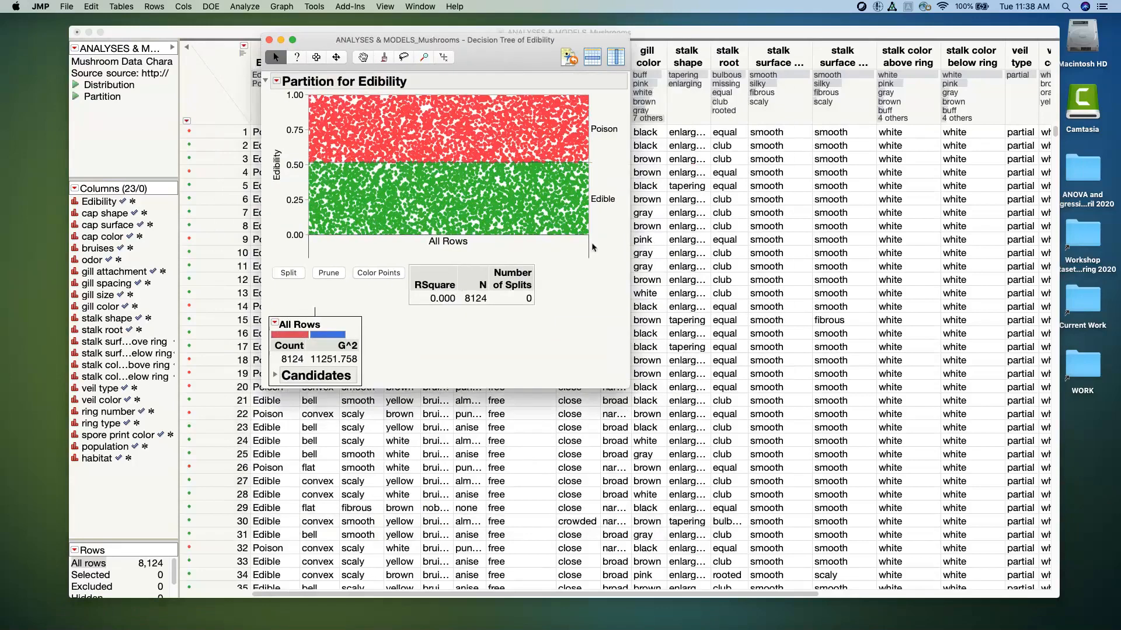
Show the split counts in the Partition for Edibility report and move the report window aside.
click(277, 81)
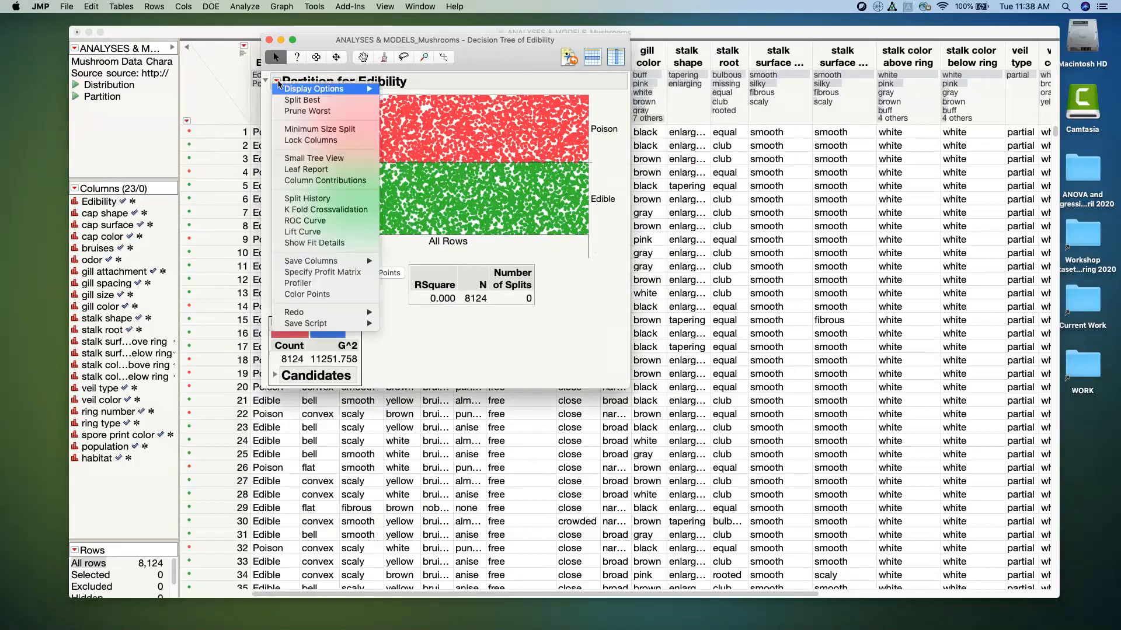
mouse_move(280, 88)
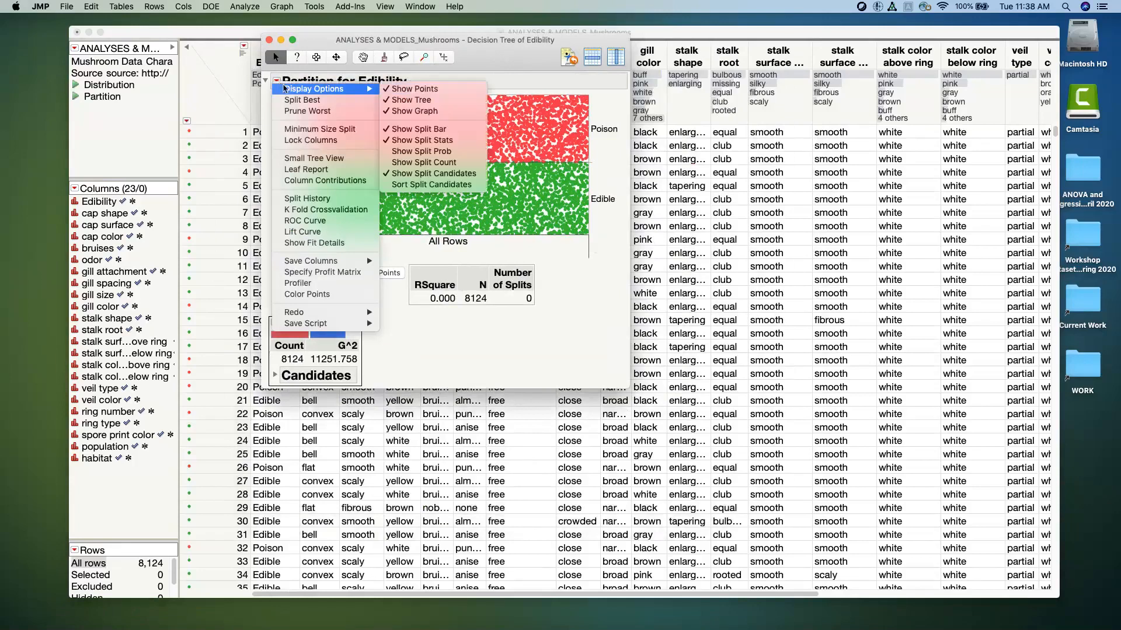
click(462, 161)
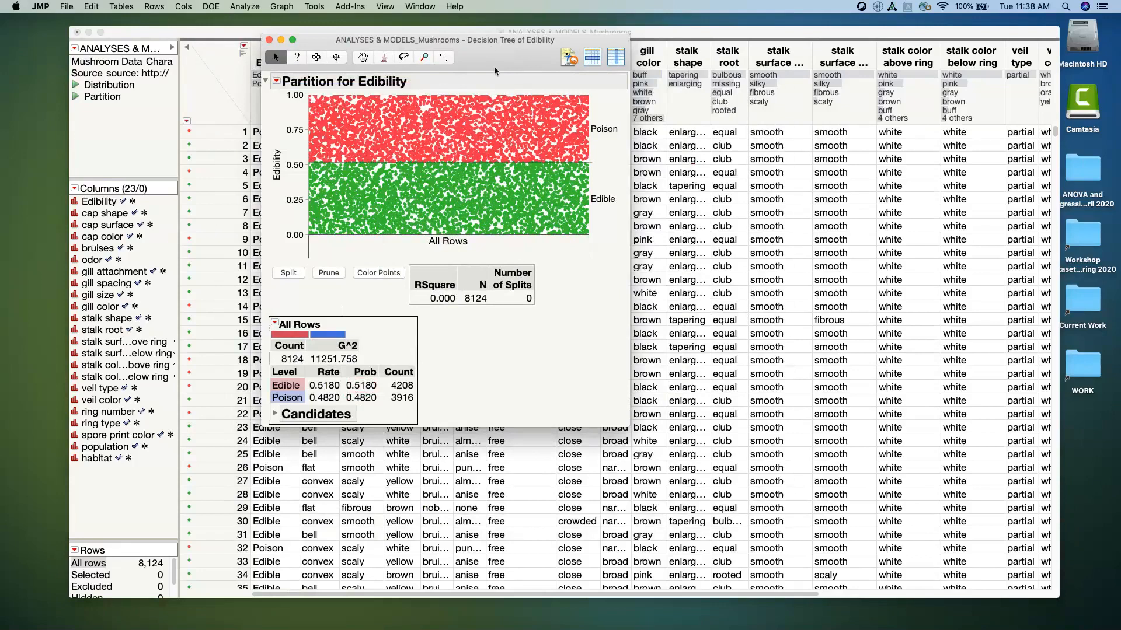
drag(495, 70, 596, 65)
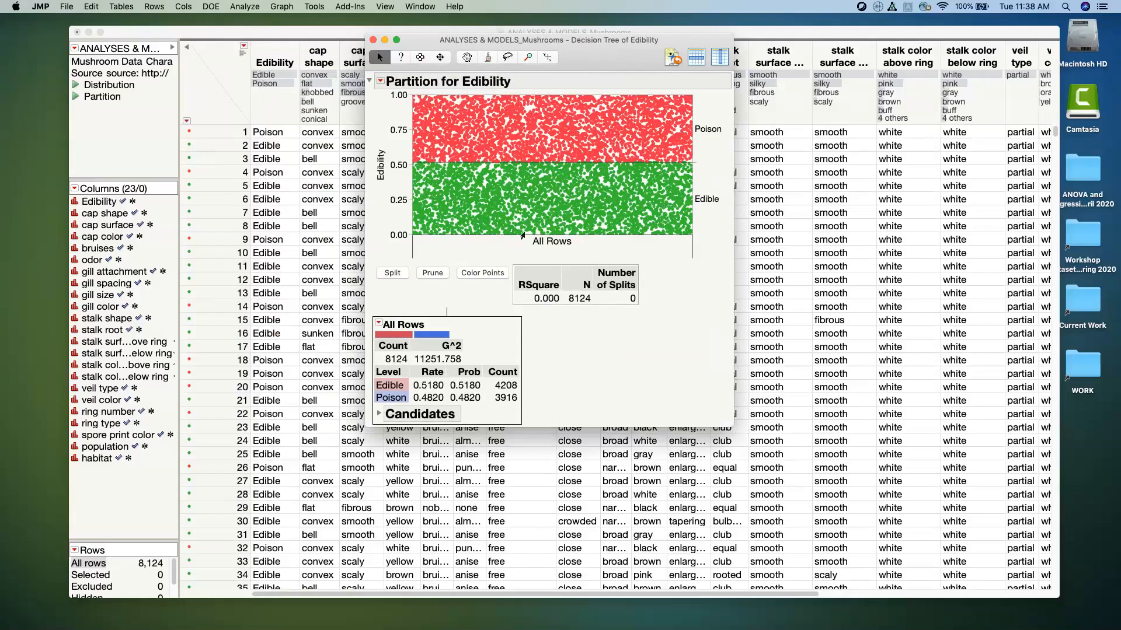
Make the first split of the decision tree, widen the report, and mark the resulting odor leaves.
mouse_move(450, 193)
click(401, 277)
drag(734, 415, 813, 412)
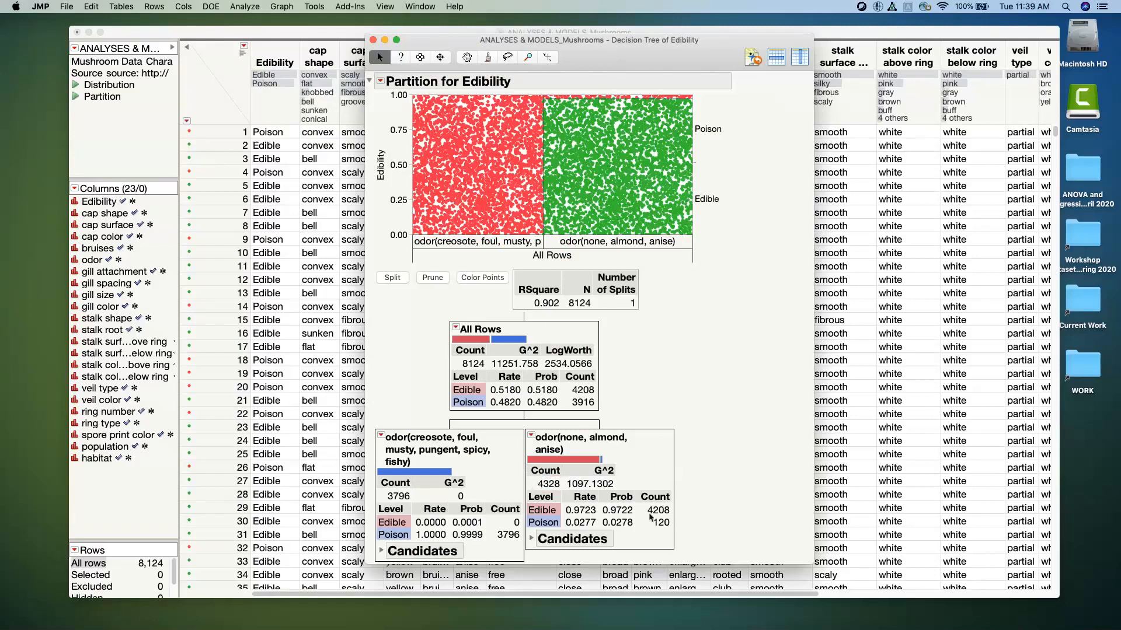
mouse_move(679, 506)
mouse_down()
mouse_move(565, 510)
mouse_move(676, 509)
mouse_move(567, 529)
mouse_move(673, 525)
mouse_up()
mouse_move(492, 528)
mouse_down()
mouse_move(519, 549)
mouse_move(523, 531)
mouse_move(493, 530)
mouse_up()
Make the second split of the decision tree, enlarge the report, and examine the spore print color leaves.
mouse_move(670, 104)
click(401, 283)
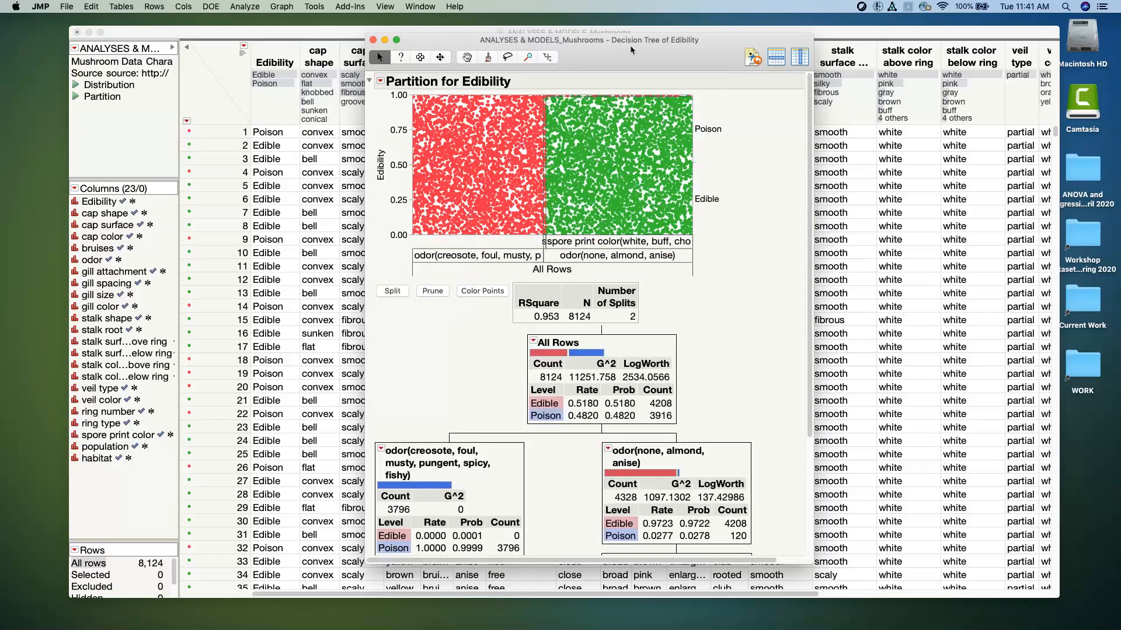
drag(760, 441, 830, 396)
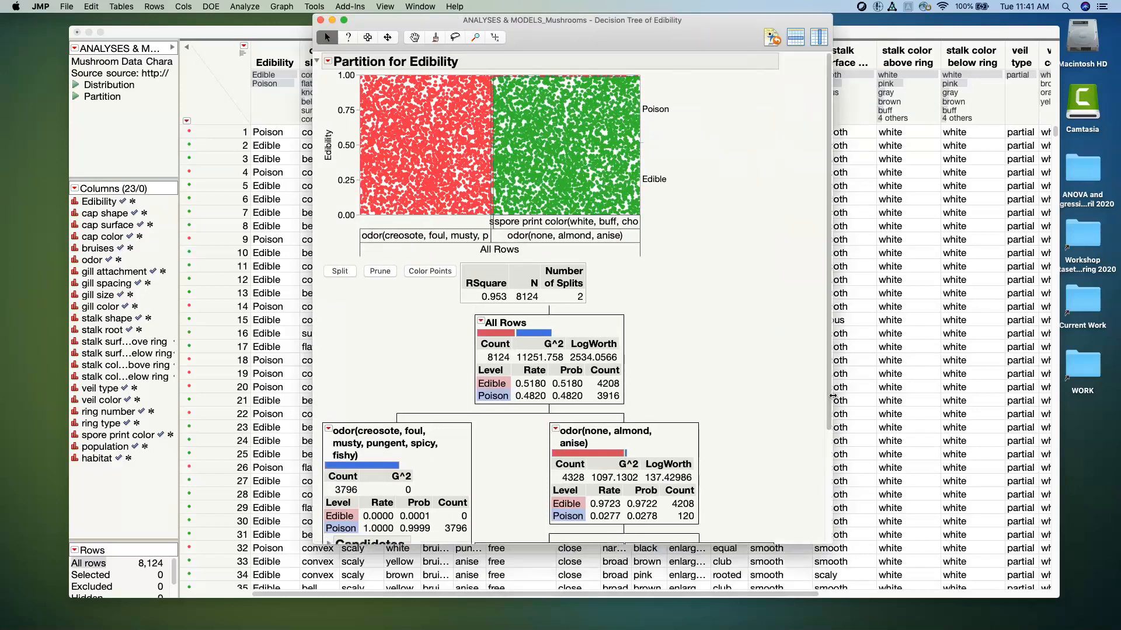
scroll(610, 279, down, 5)
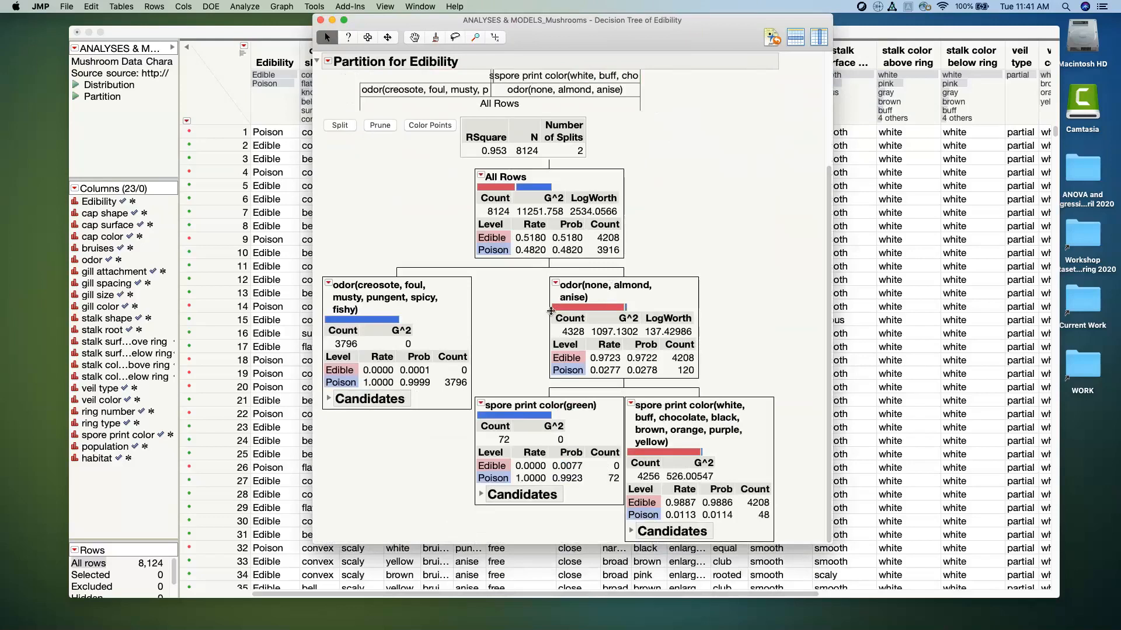
mouse_move(548, 334)
mouse_down()
mouse_move(592, 337)
mouse_move(572, 321)
mouse_move(542, 328)
mouse_up()
drag(565, 416, 597, 411)
mouse_move(471, 474)
mouse_down()
mouse_move(488, 490)
mouse_move(601, 492)
mouse_move(584, 468)
mouse_move(476, 473)
mouse_up()
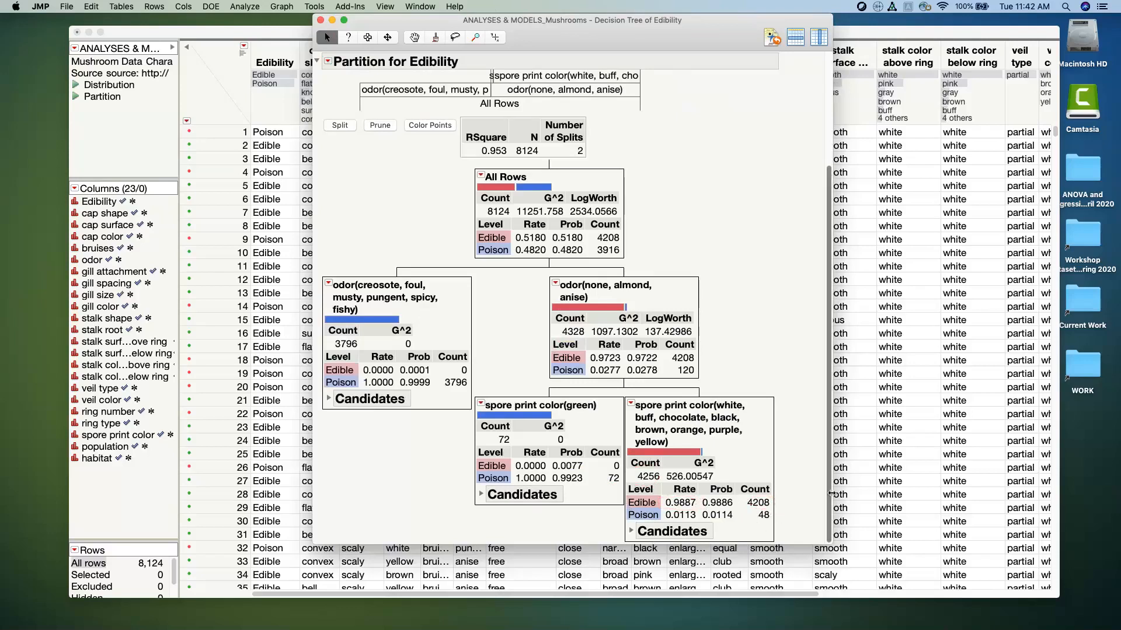
Make the third split of the decision tree, enlarge the report, and examine the branch leading to the stalk color below ring leaves.
drag(832, 481, 897, 482)
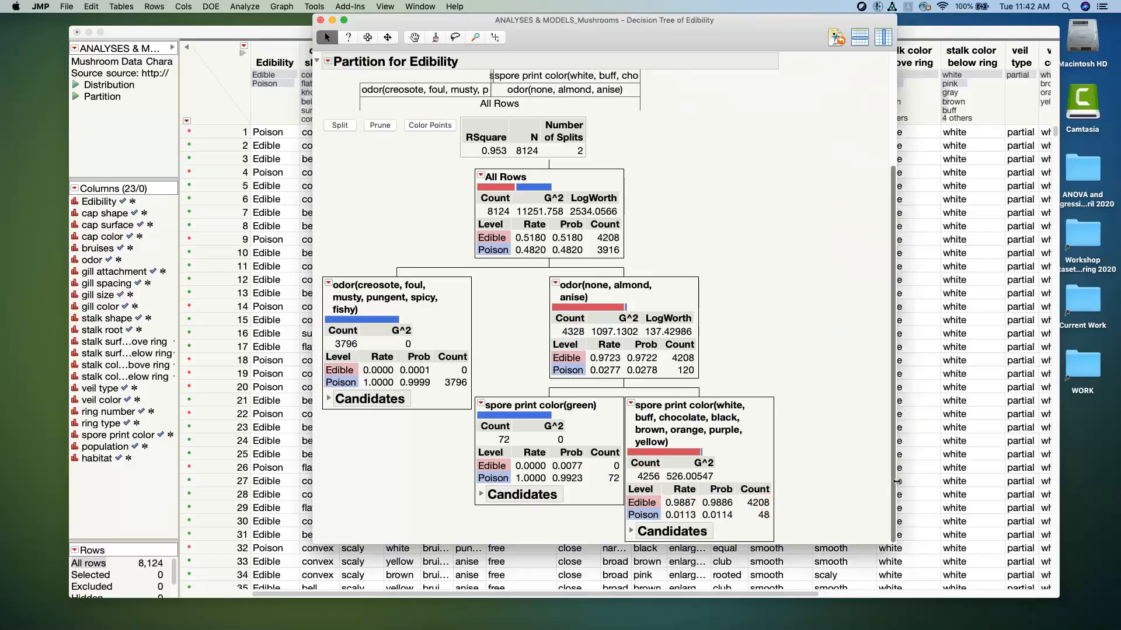
click(344, 129)
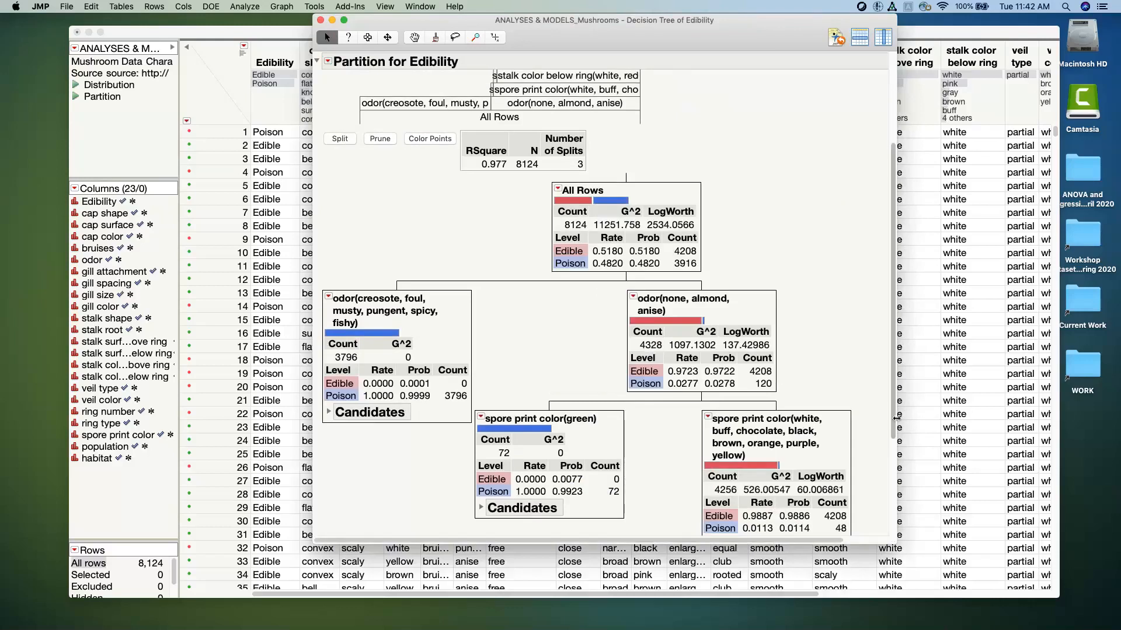
drag(896, 418, 982, 563)
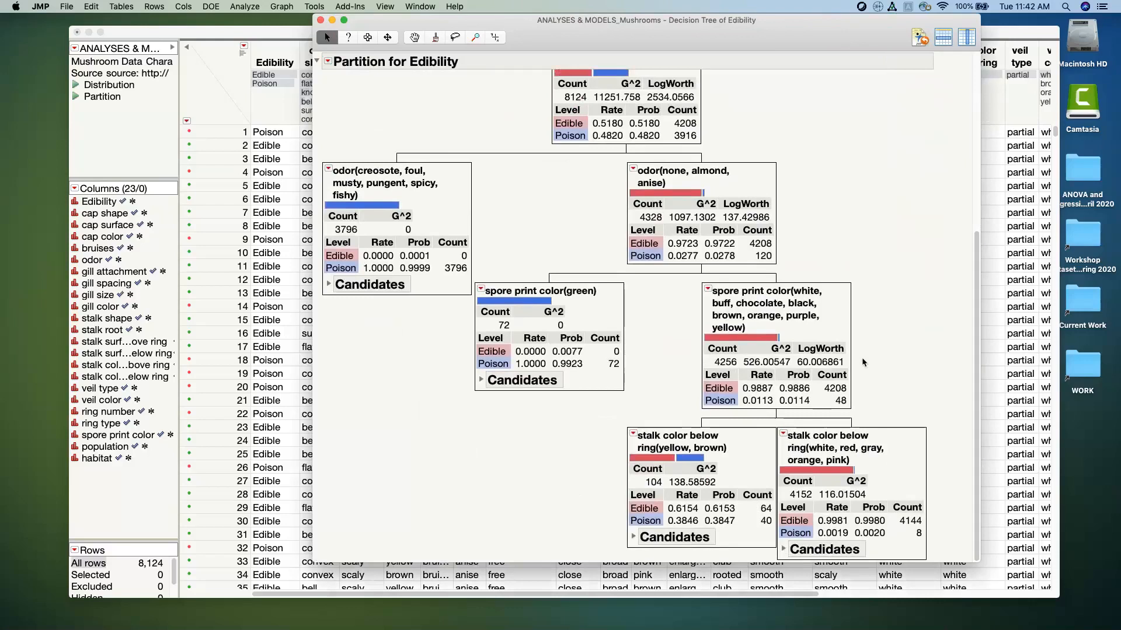
mouse_move(895, 288)
mouse_down()
mouse_move(741, 266)
mouse_move(665, 347)
mouse_move(731, 435)
mouse_move(887, 278)
mouse_up()
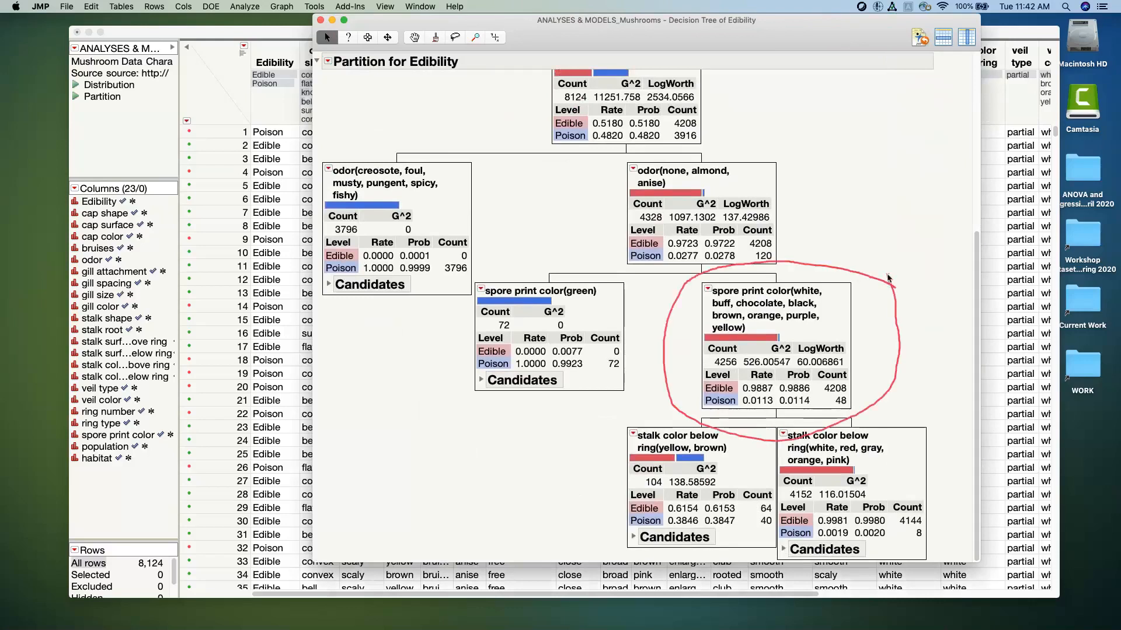
mouse_move(794, 181)
mouse_down()
mouse_move(693, 136)
mouse_move(619, 221)
mouse_move(786, 246)
mouse_move(797, 182)
mouse_up()
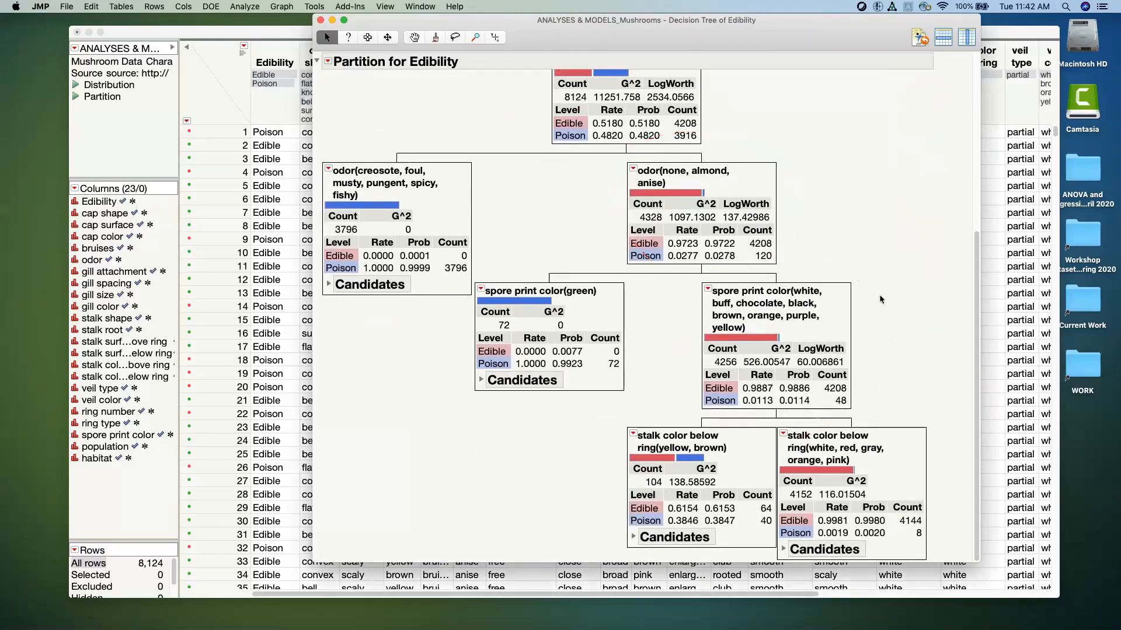
mouse_move(881, 296)
mouse_down()
mouse_move(835, 278)
mouse_move(703, 368)
mouse_move(890, 284)
mouse_up()
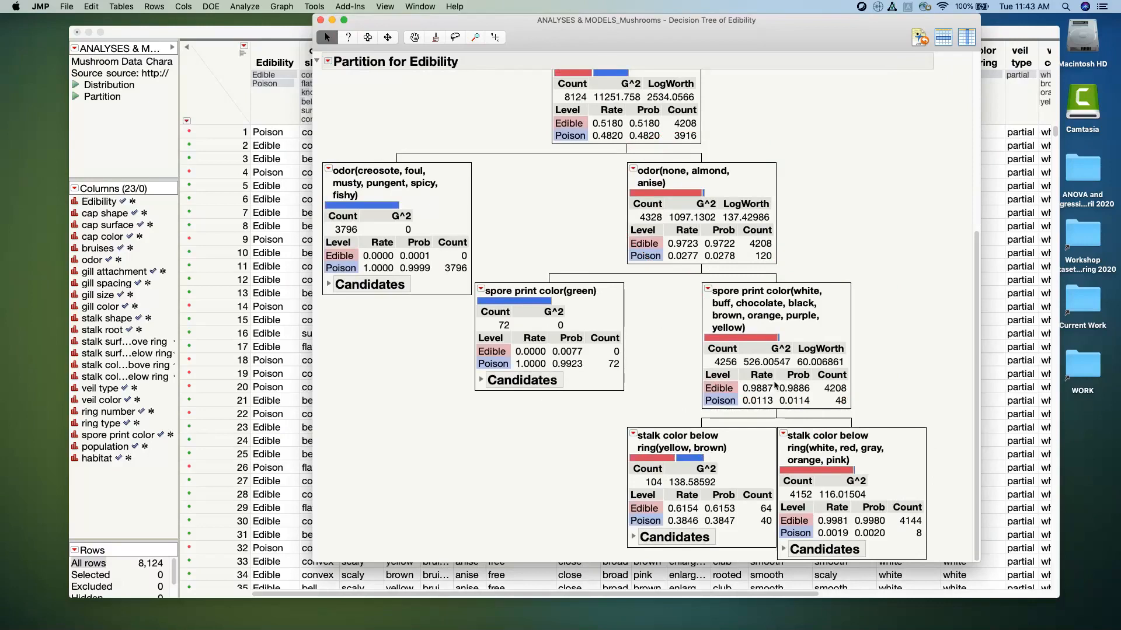
mouse_move(955, 435)
mouse_down()
mouse_move(921, 411)
mouse_move(765, 461)
mouse_move(834, 565)
mouse_move(934, 419)
mouse_up()
Close the decision tree report and start a random validation column for the Mushrooms table without assigning any column roles.
drag(972, 417, 971, 185)
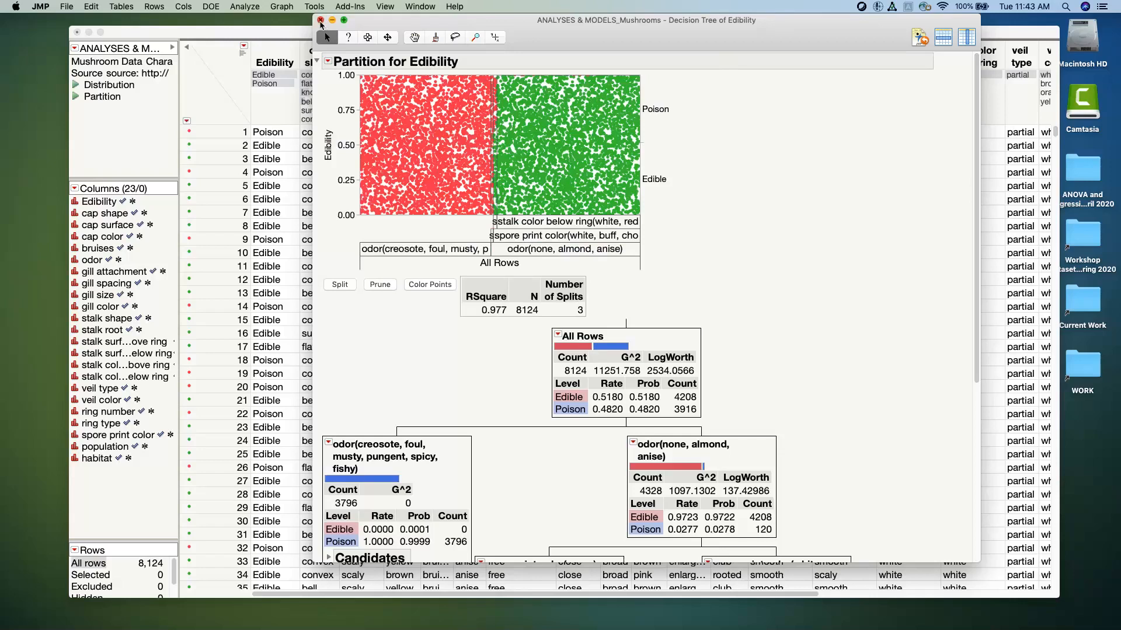
click(320, 20)
click(245, 6)
mouse_move(308, 98)
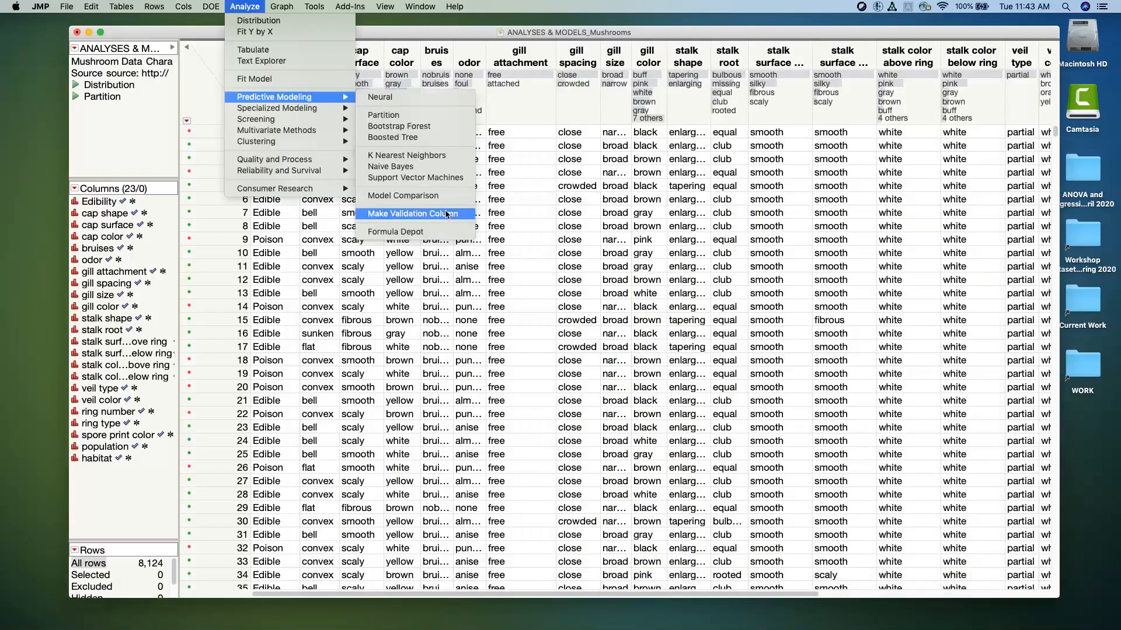
click(413, 214)
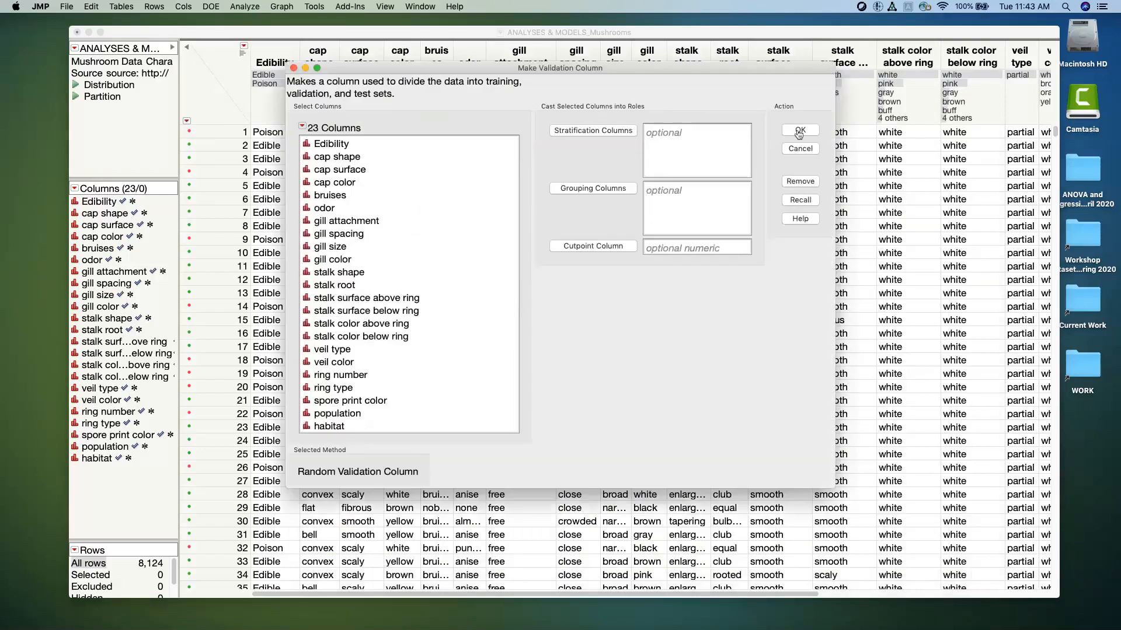
click(797, 135)
Set both the training and validation set rates to 0.5 and create the fixed Validation column.
click(385, 249)
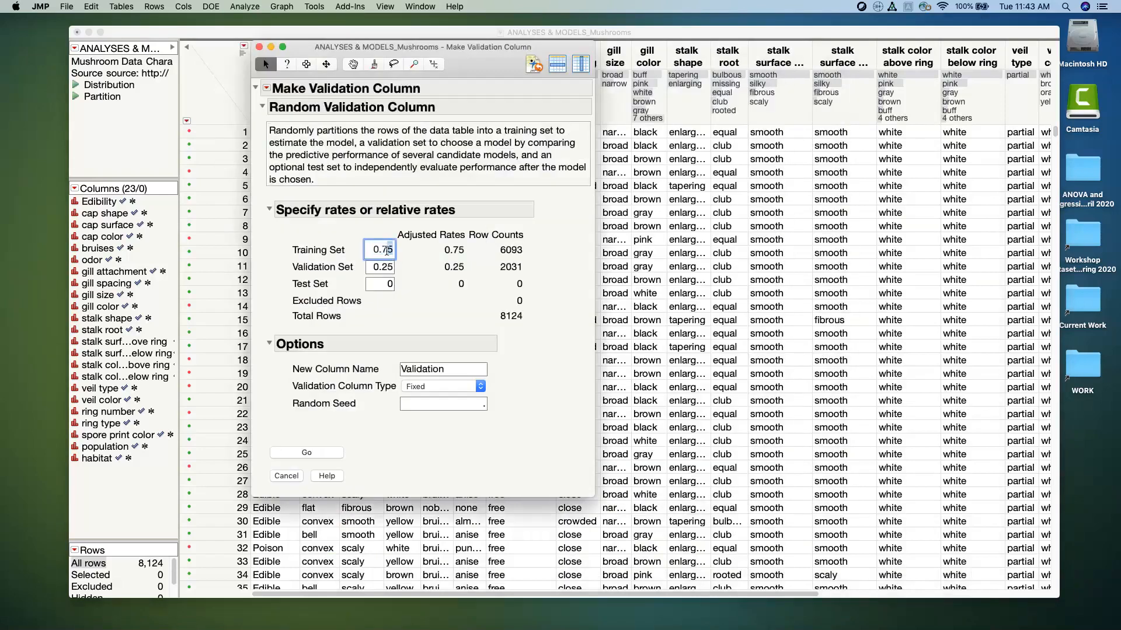
drag(380, 250, 393, 250)
text(50)
click(389, 266)
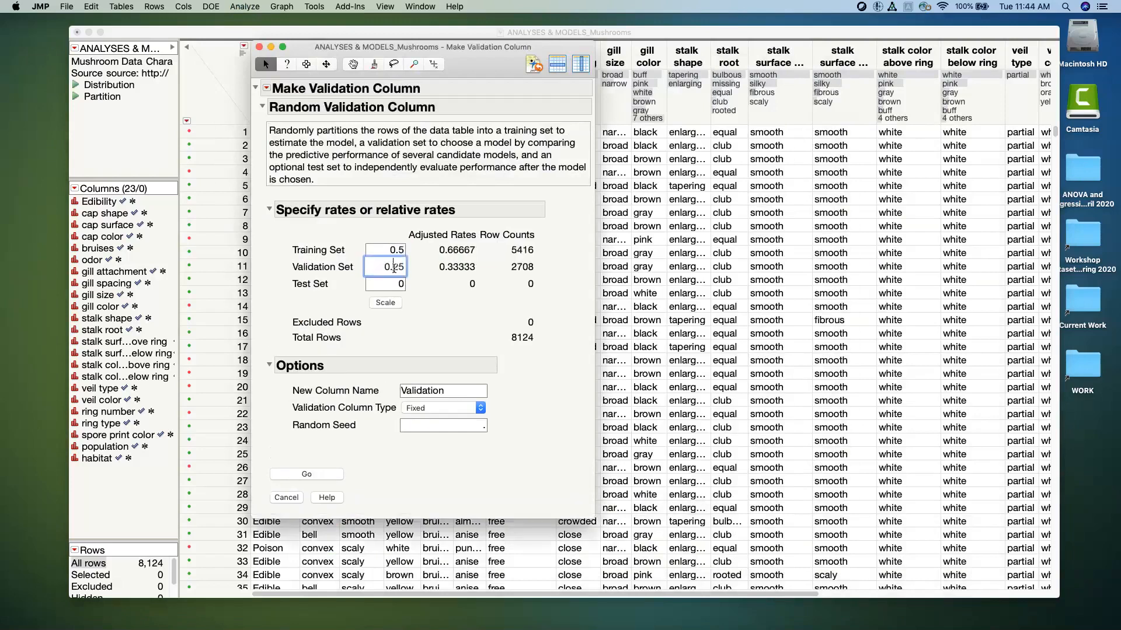
drag(391, 267, 407, 270)
text(50)
click(380, 331)
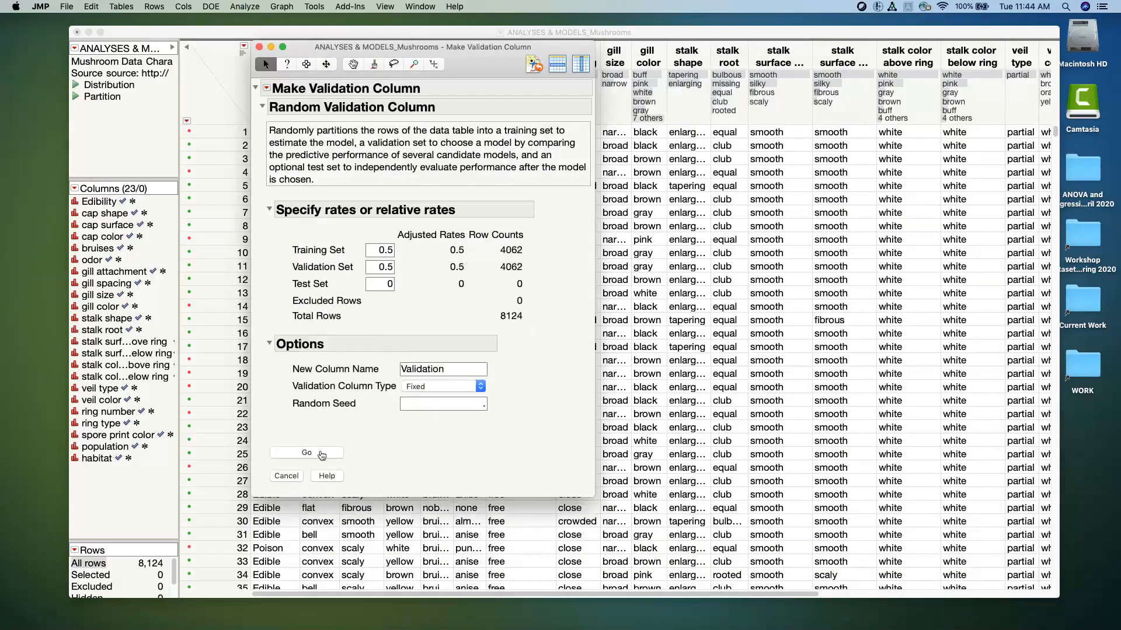
click(319, 453)
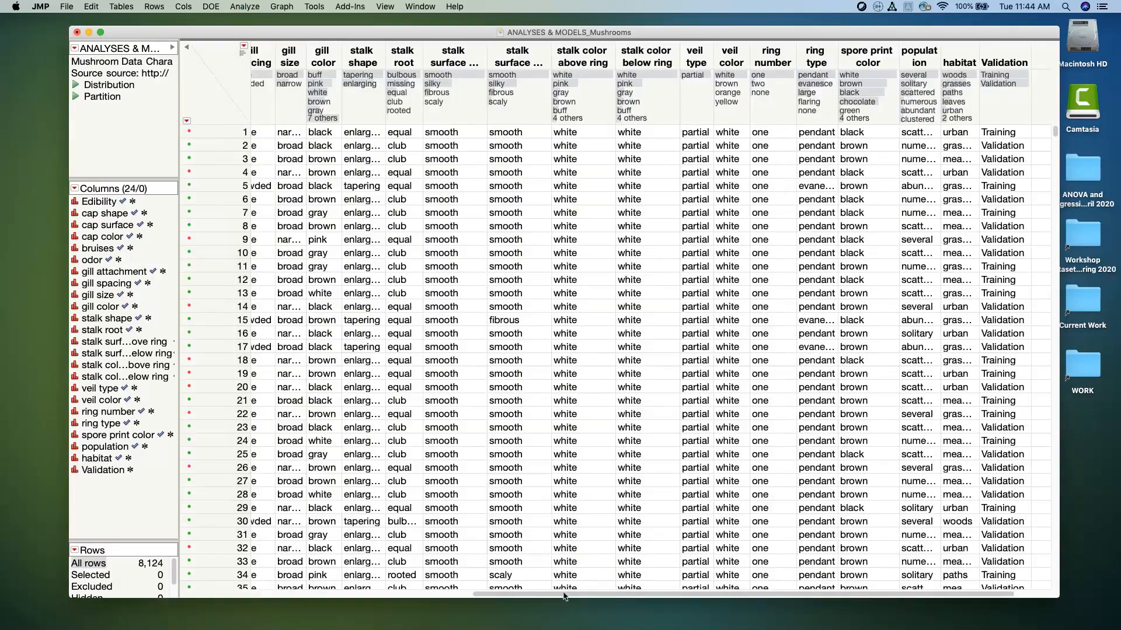
Highlight the Training and Validation rows in turn from the Validation column's header graph, and clear the row selection.
drag(622, 594, 662, 594)
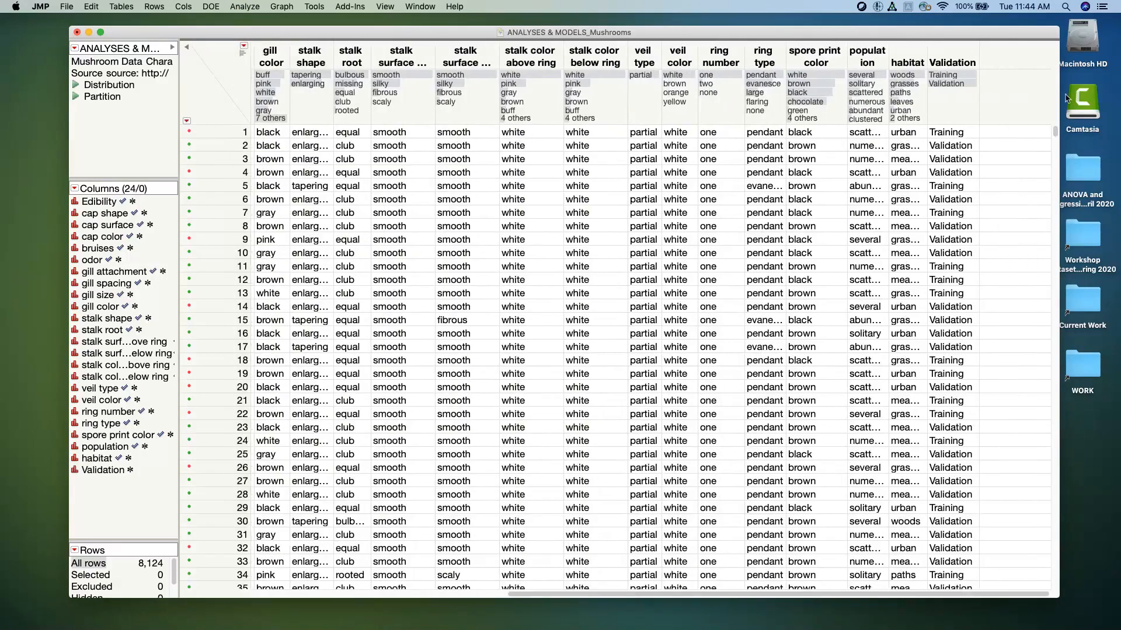
click(950, 77)
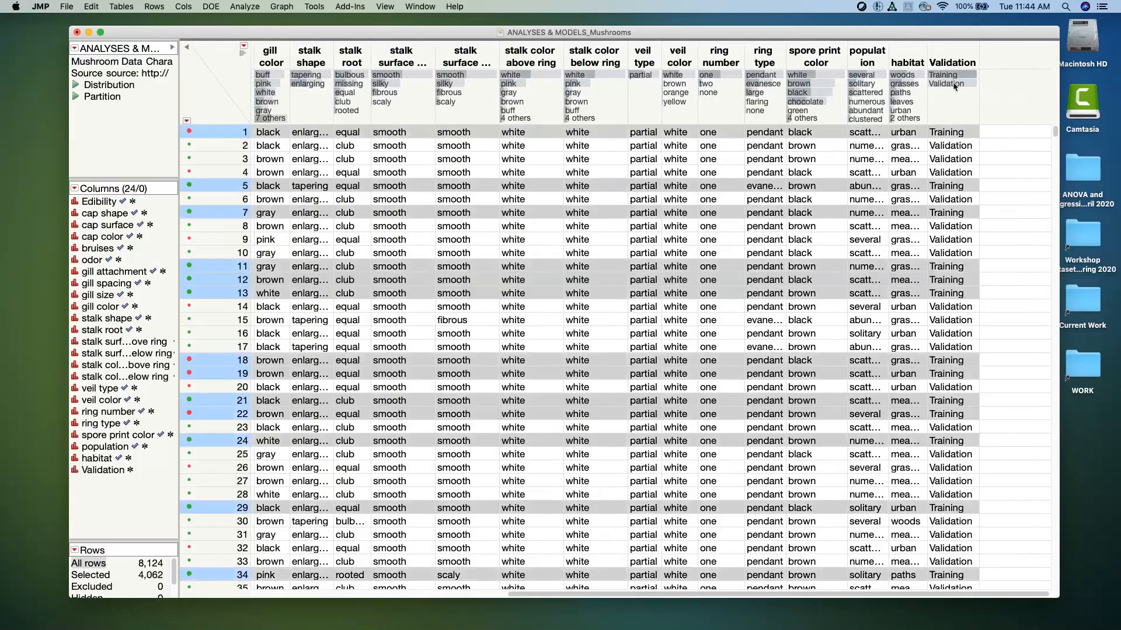
click(955, 85)
click(955, 75)
click(217, 89)
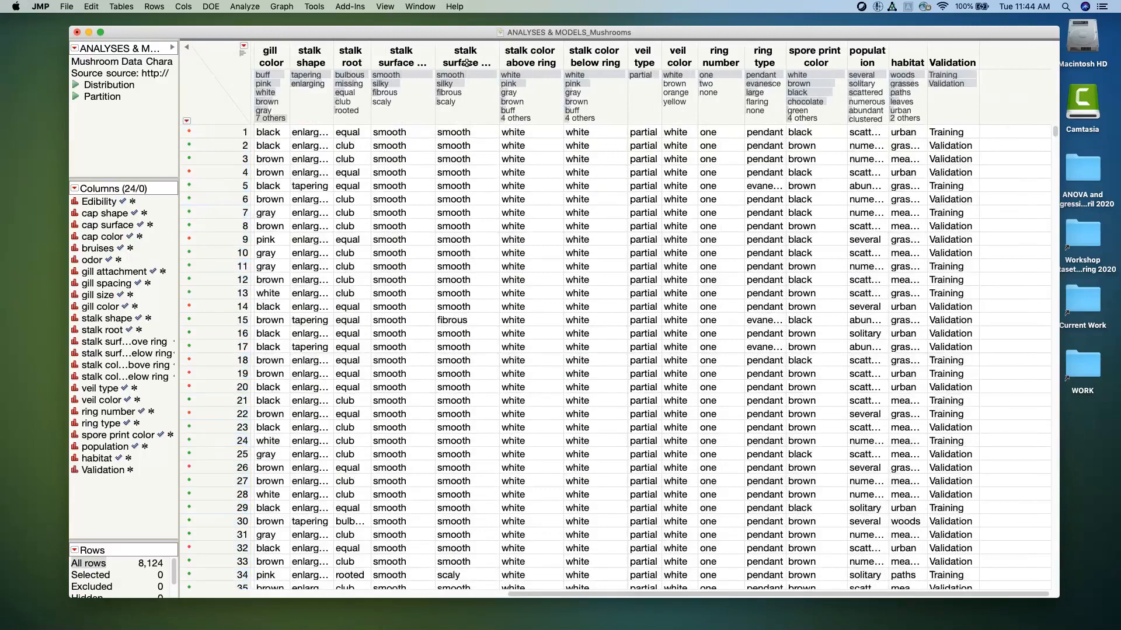
Launch a Partition analysis with the recalled Edibility response and factor roles, using the Validation column in the Validation role.
click(245, 8)
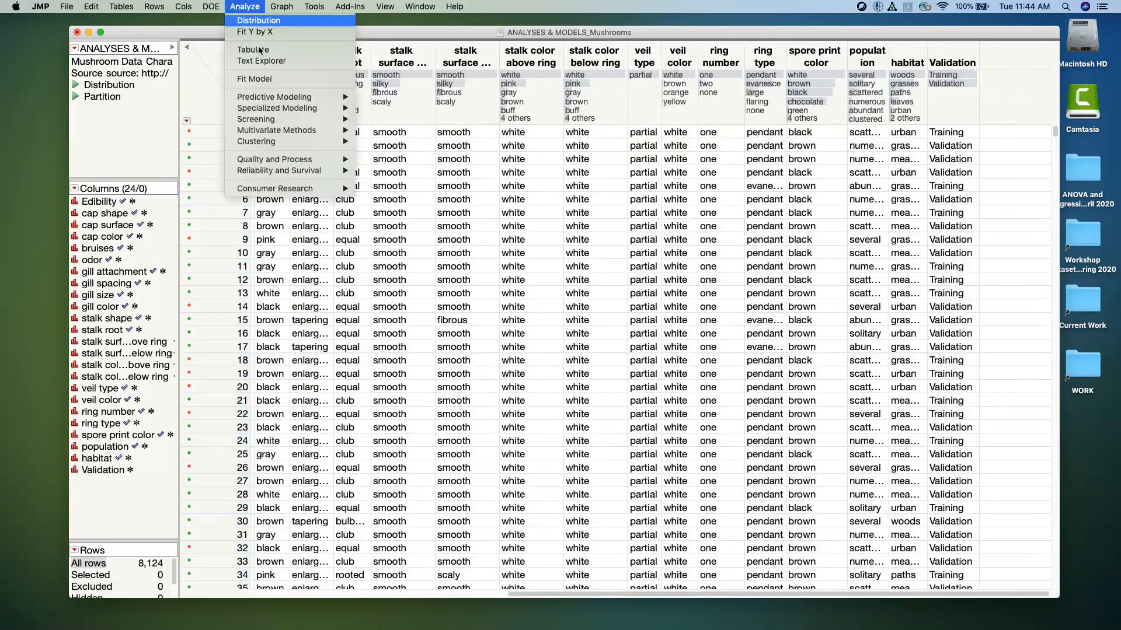
mouse_move(274, 97)
click(377, 117)
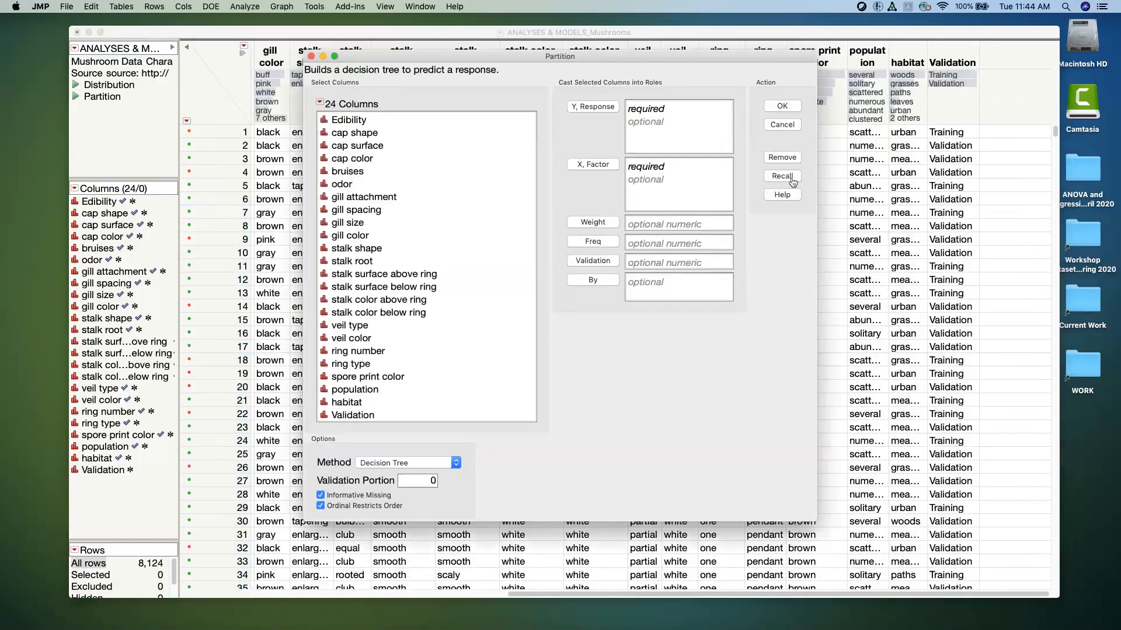
click(782, 177)
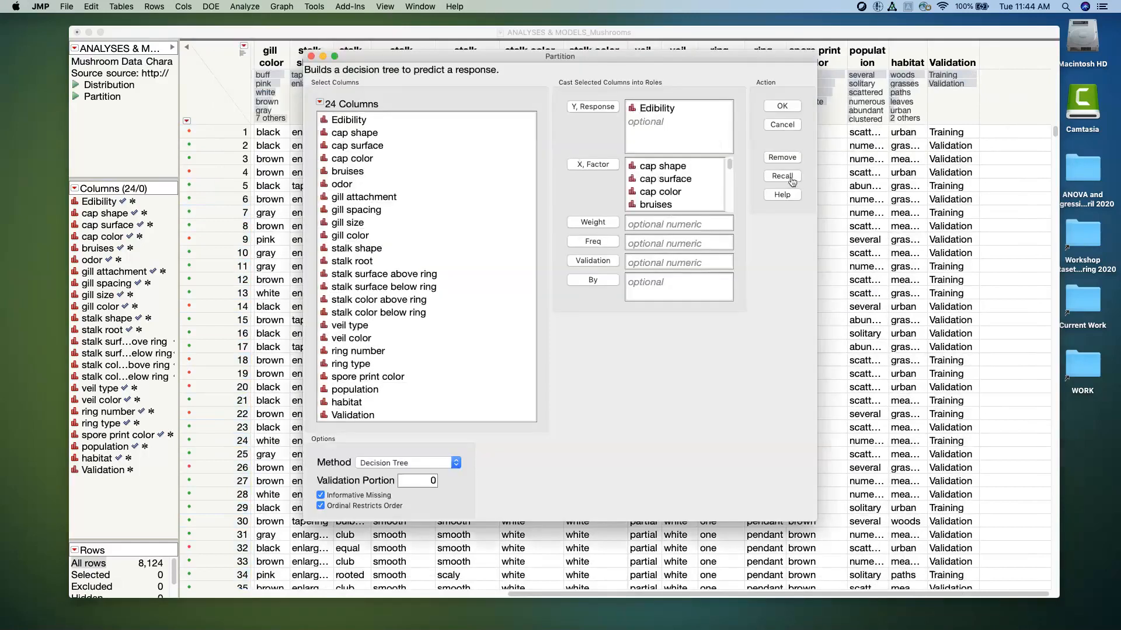
click(357, 415)
click(592, 263)
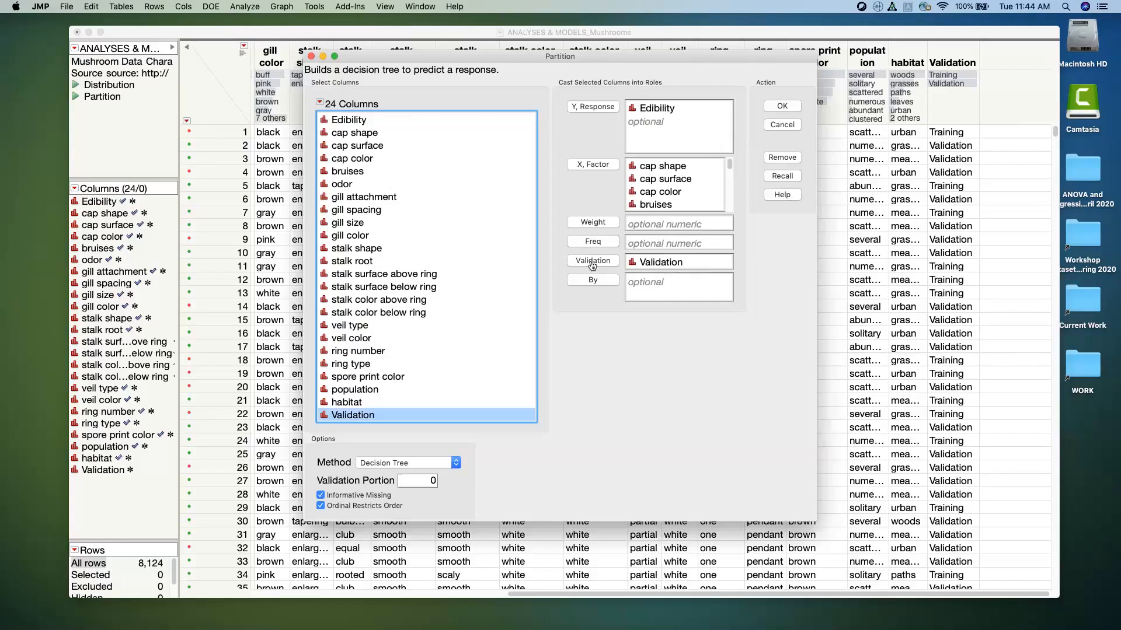
click(781, 108)
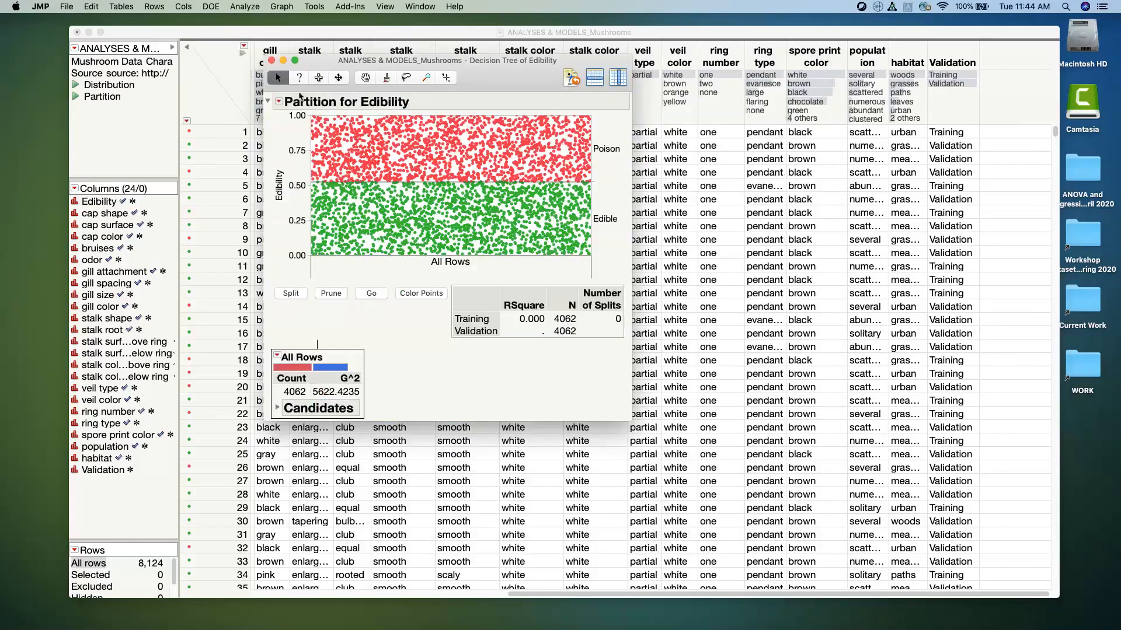
Show the split probabilities in the tree nodes, and grow the decision tree automatically using the validation data.
click(279, 103)
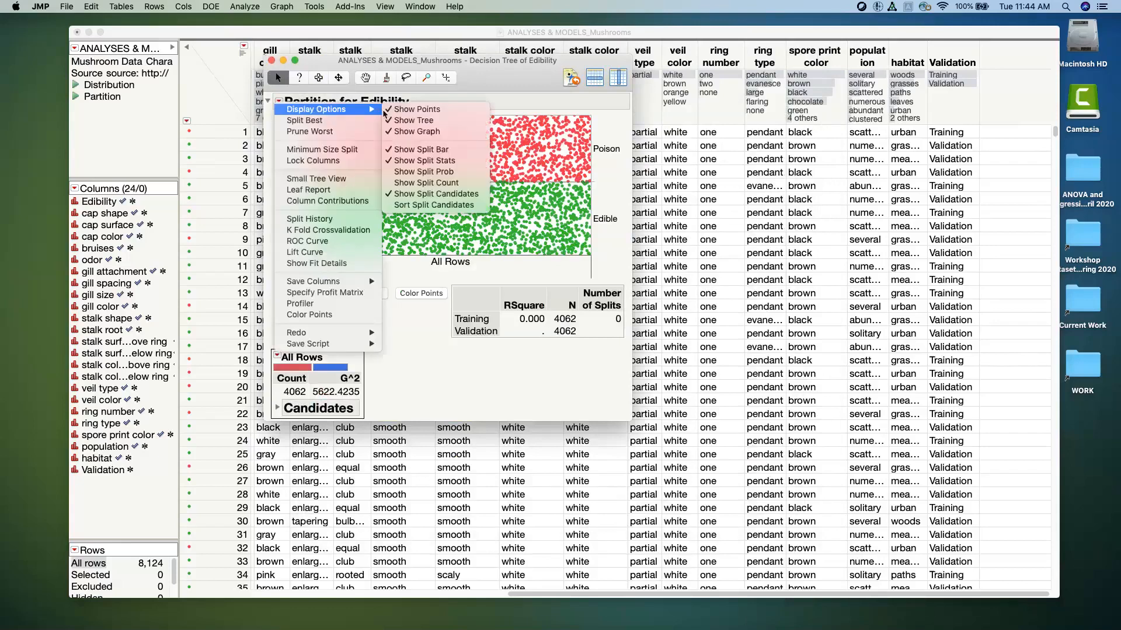
click(432, 175)
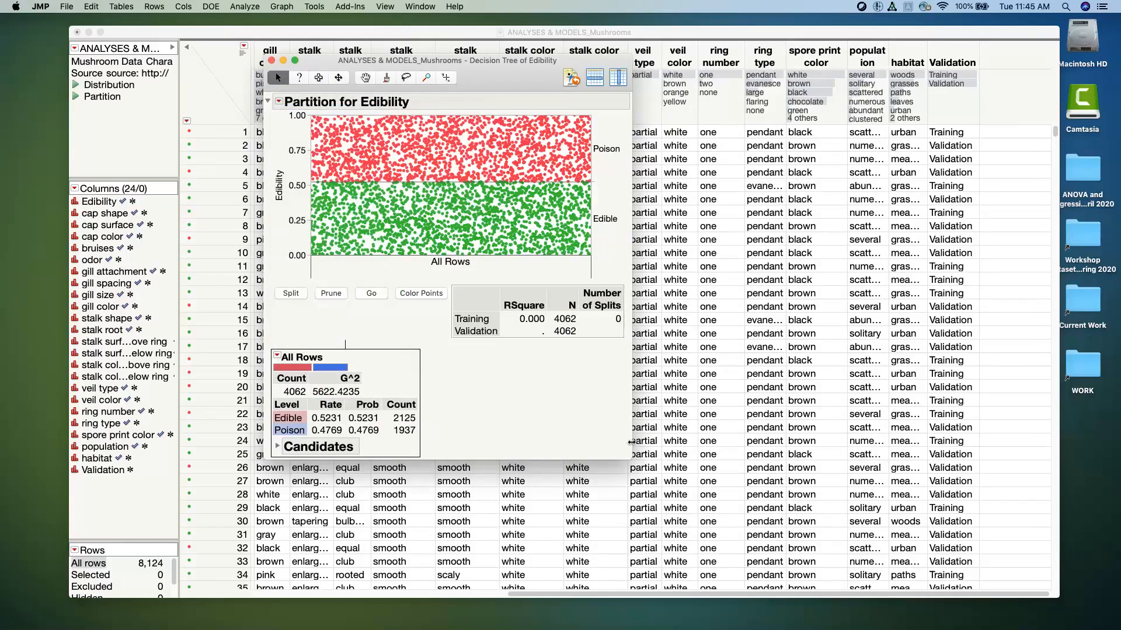
drag(631, 459, 769, 506)
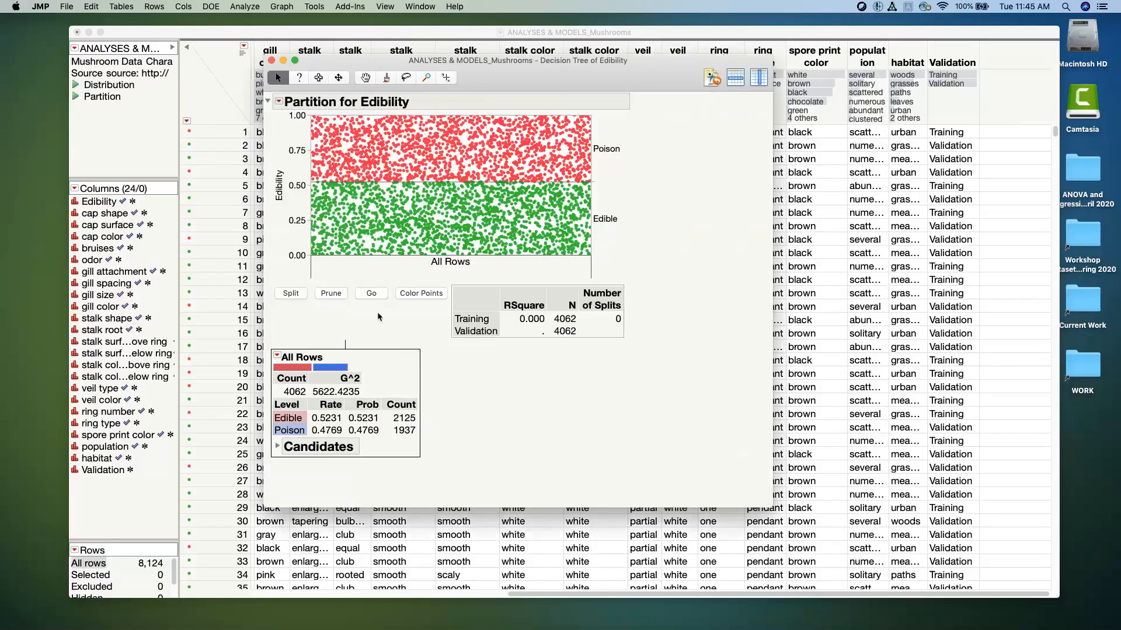
click(370, 299)
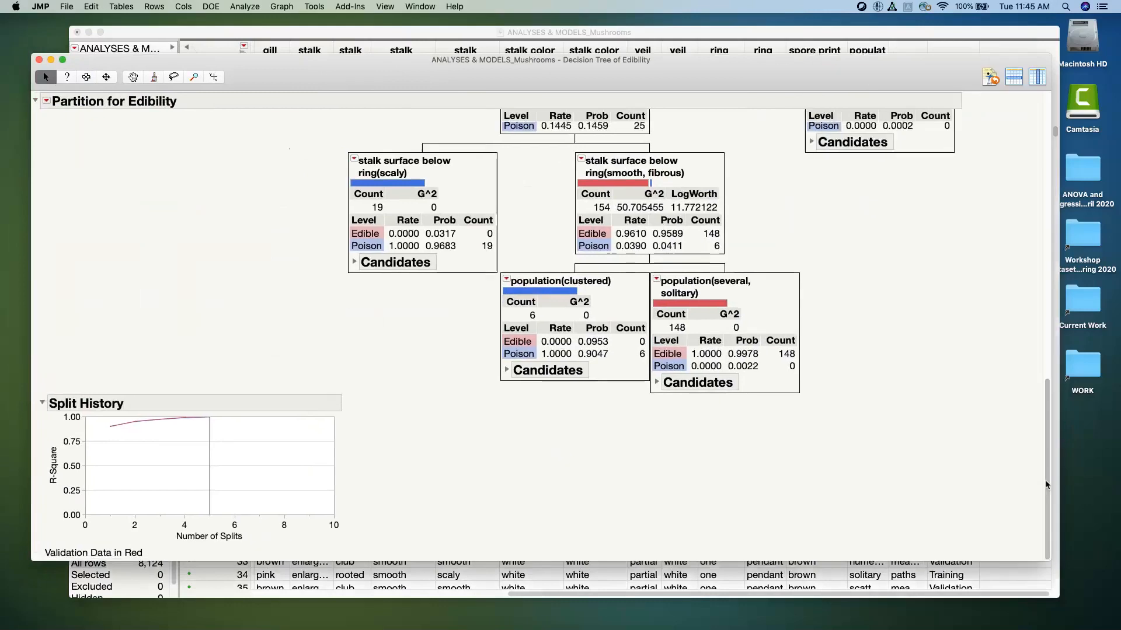
Add the small tree view to the Partition for Edibility report.
drag(1046, 484, 1049, 153)
click(46, 101)
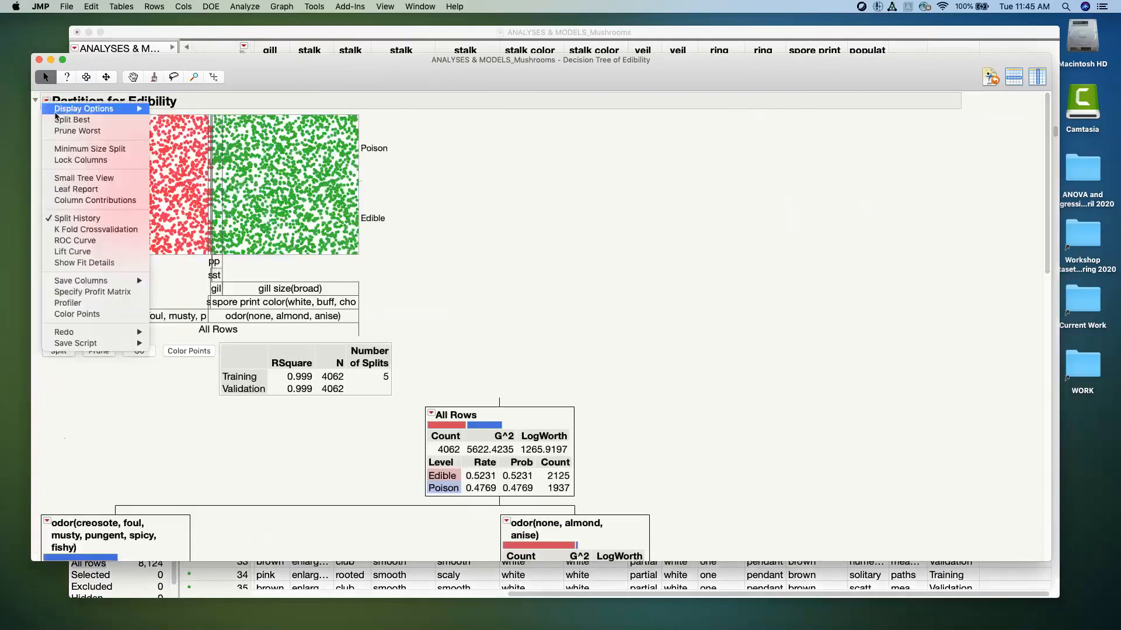
mouse_move(58, 112)
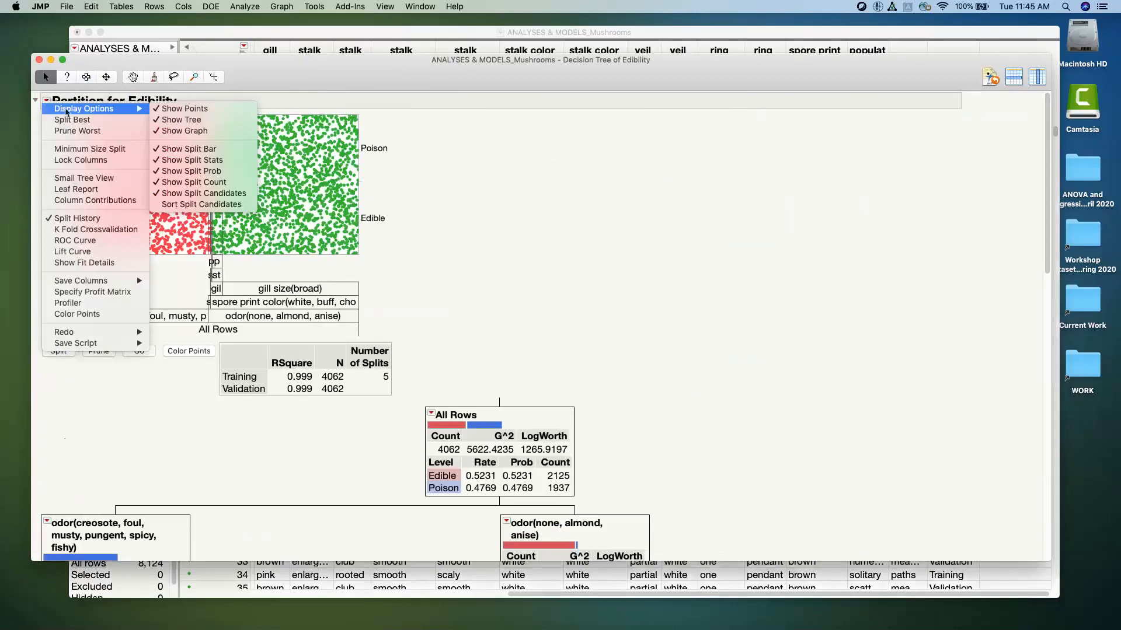
click(104, 180)
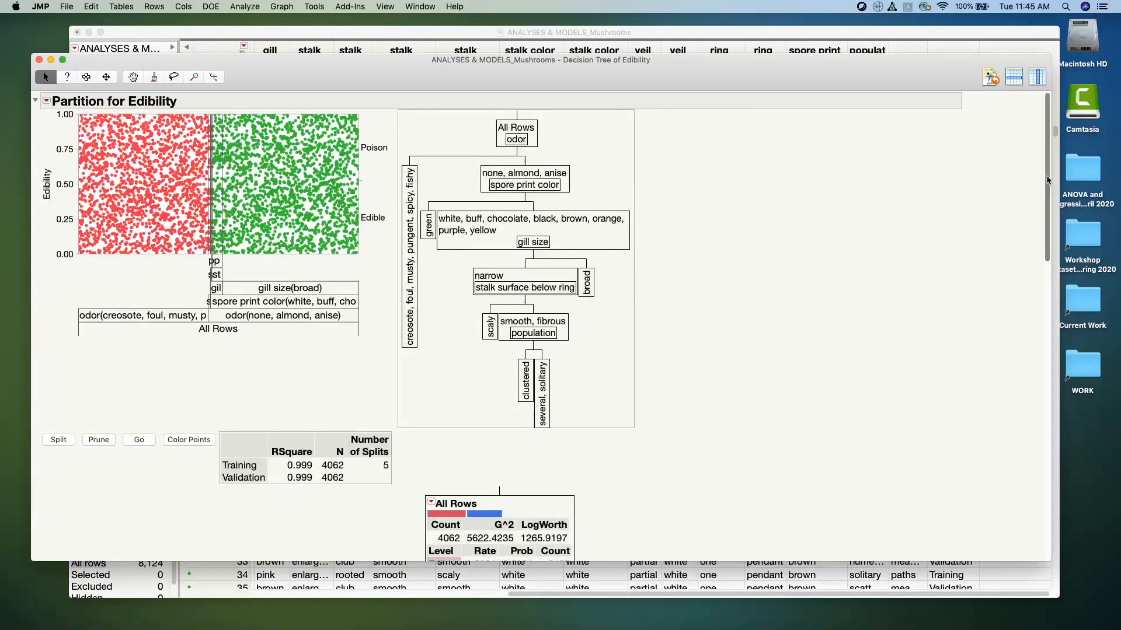
Examine the odor split in the small tree view and in the upper nodes of the full tree.
mouse_move(1047, 180)
mouse_down()
mouse_move(1052, 393)
mouse_move(1049, 182)
mouse_up()
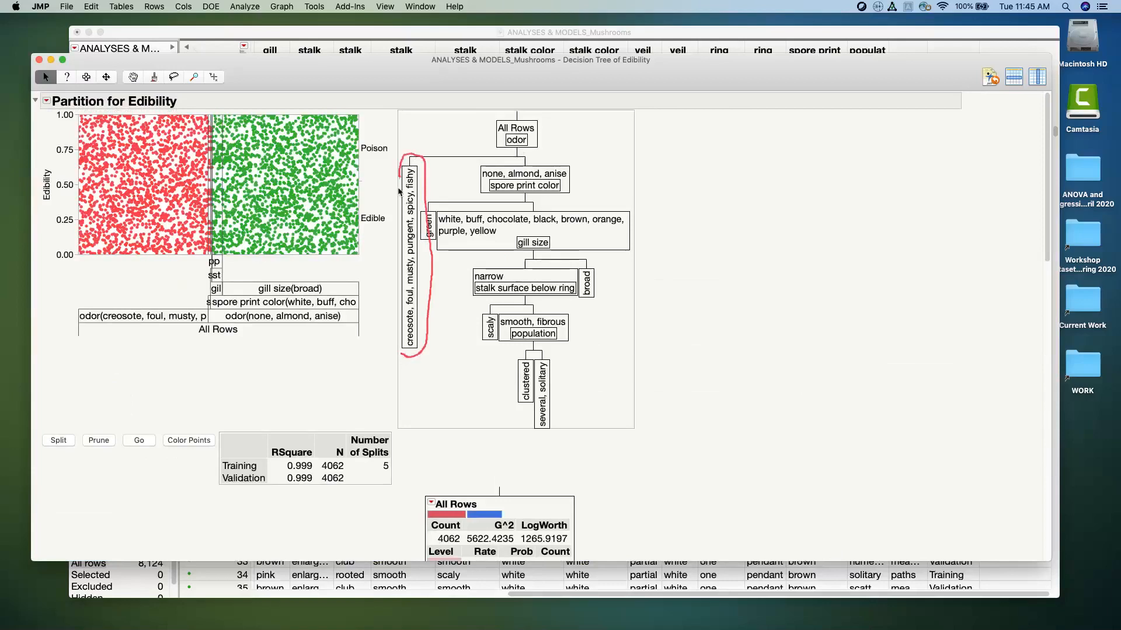
drag(400, 191, 398, 352)
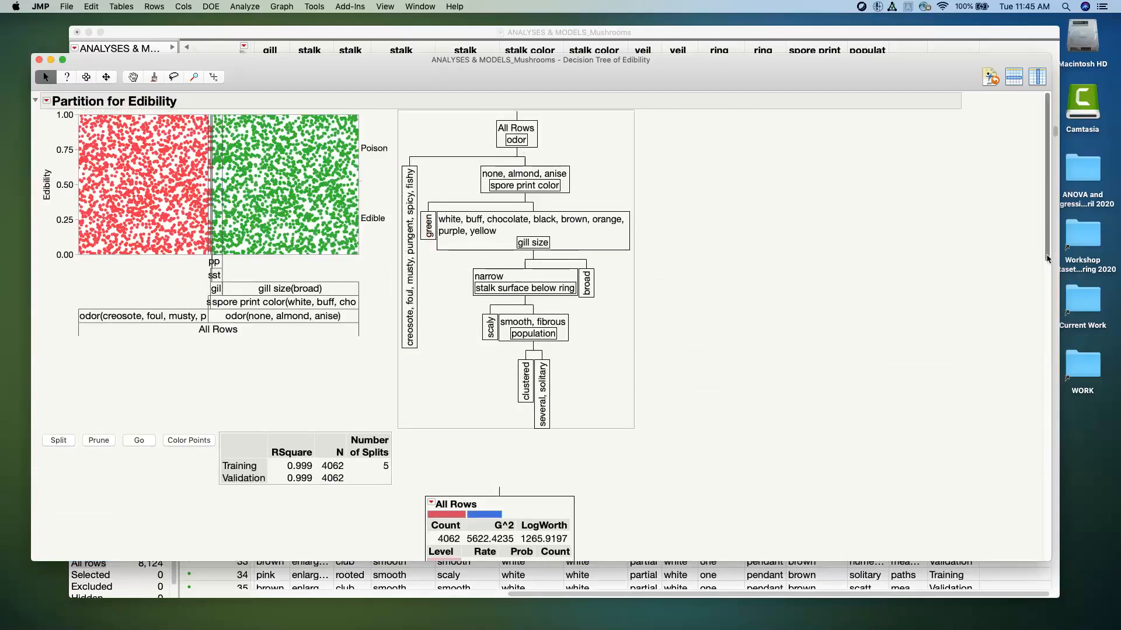
drag(1047, 259, 1046, 377)
mouse_move(141, 253)
mouse_down()
mouse_move(51, 412)
mouse_move(178, 391)
mouse_move(134, 231)
mouse_move(121, 250)
mouse_up()
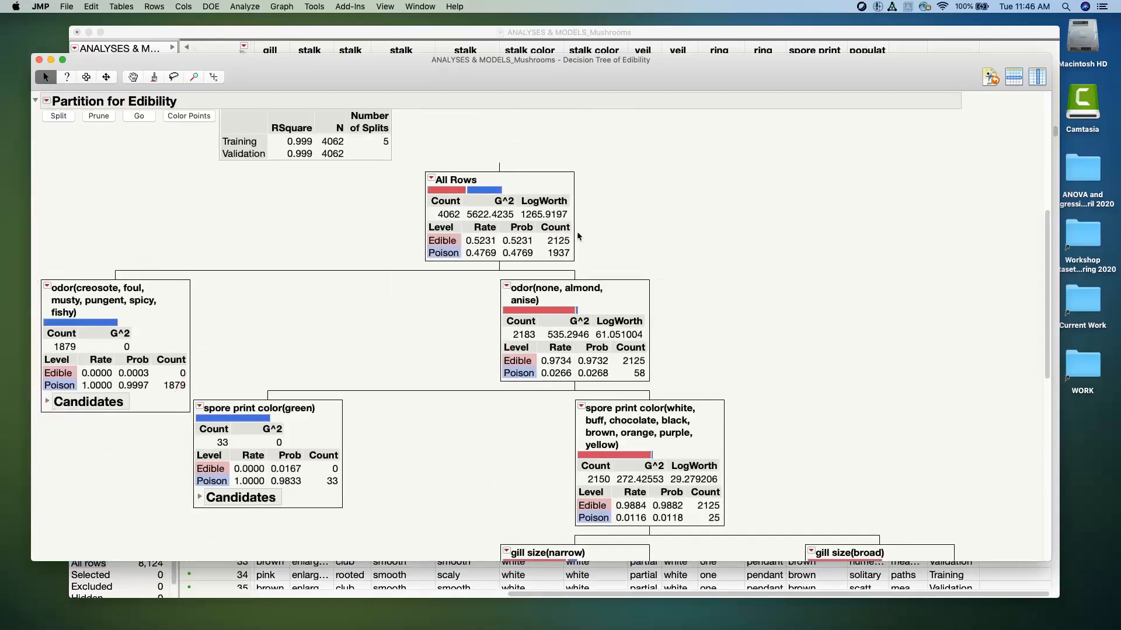
mouse_move(667, 266)
mouse_down()
mouse_move(496, 281)
mouse_move(535, 397)
mouse_move(665, 261)
mouse_up()
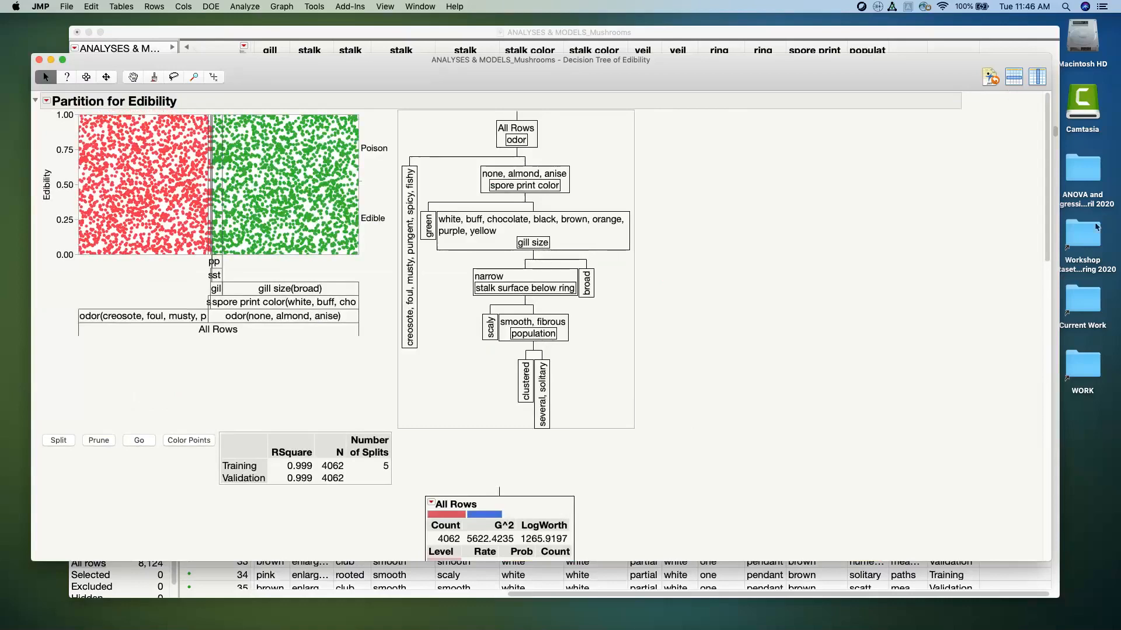
Examine the tree's branches from the odor split through spore print color, gill size and stalk surface below ring to the population leaves.
drag(1048, 244, 1052, 543)
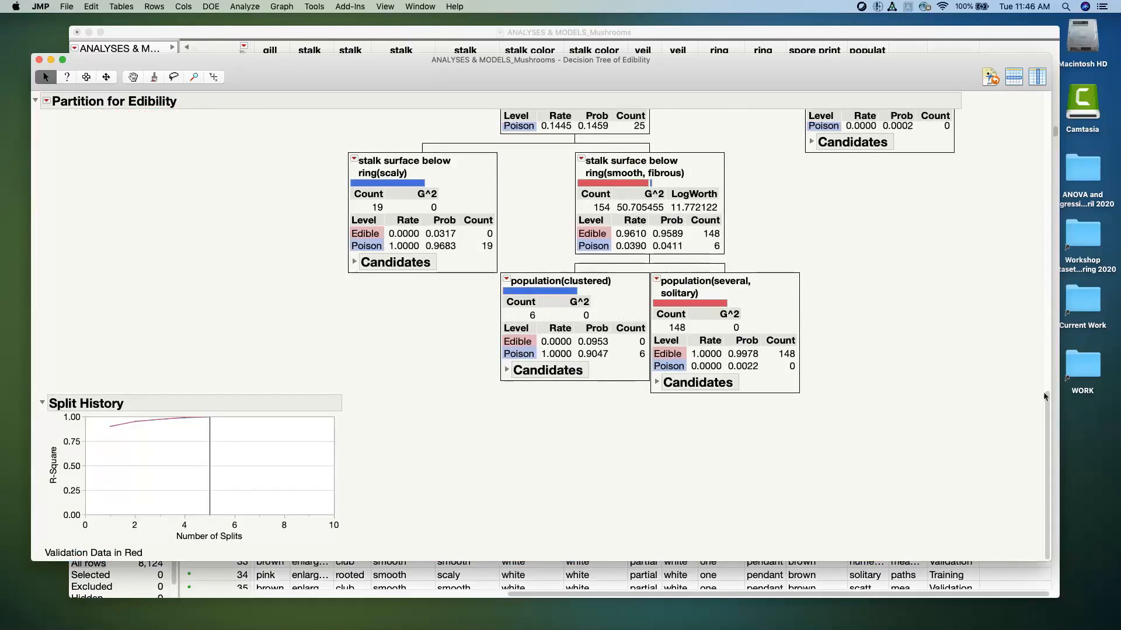
drag(1046, 399, 1048, 376)
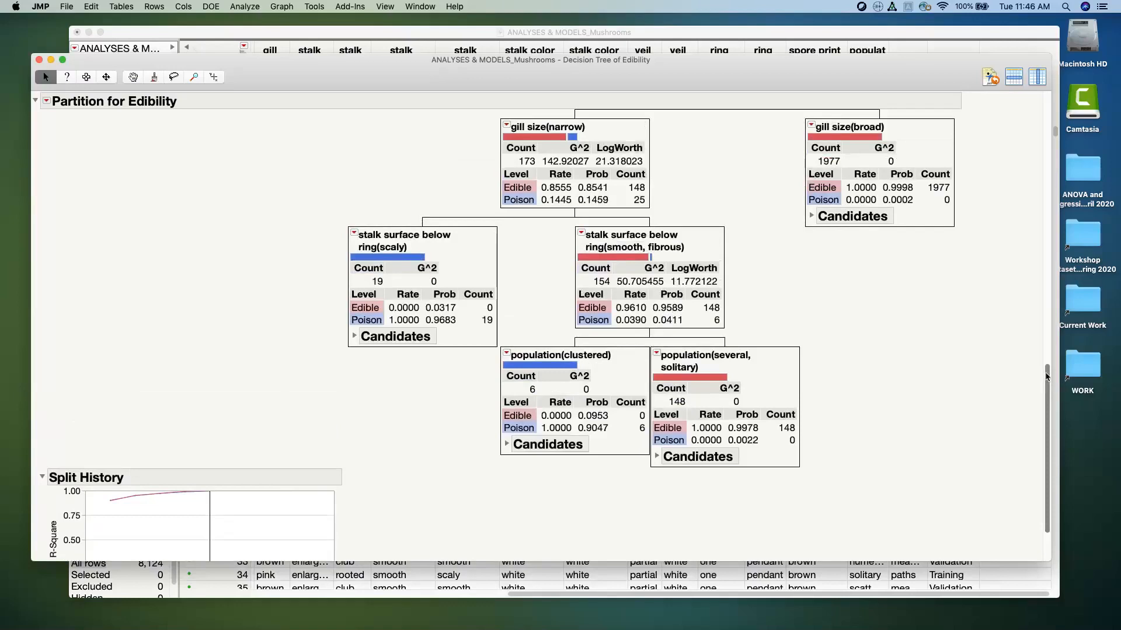
drag(1046, 377, 1030, 224)
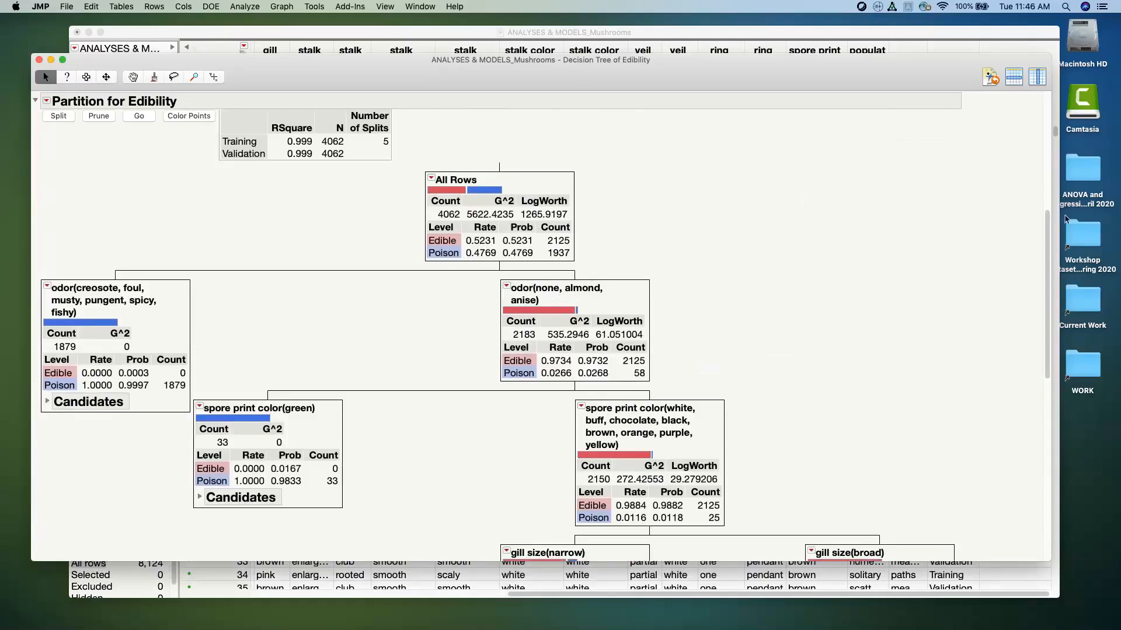
drag(1047, 260, 1047, 288)
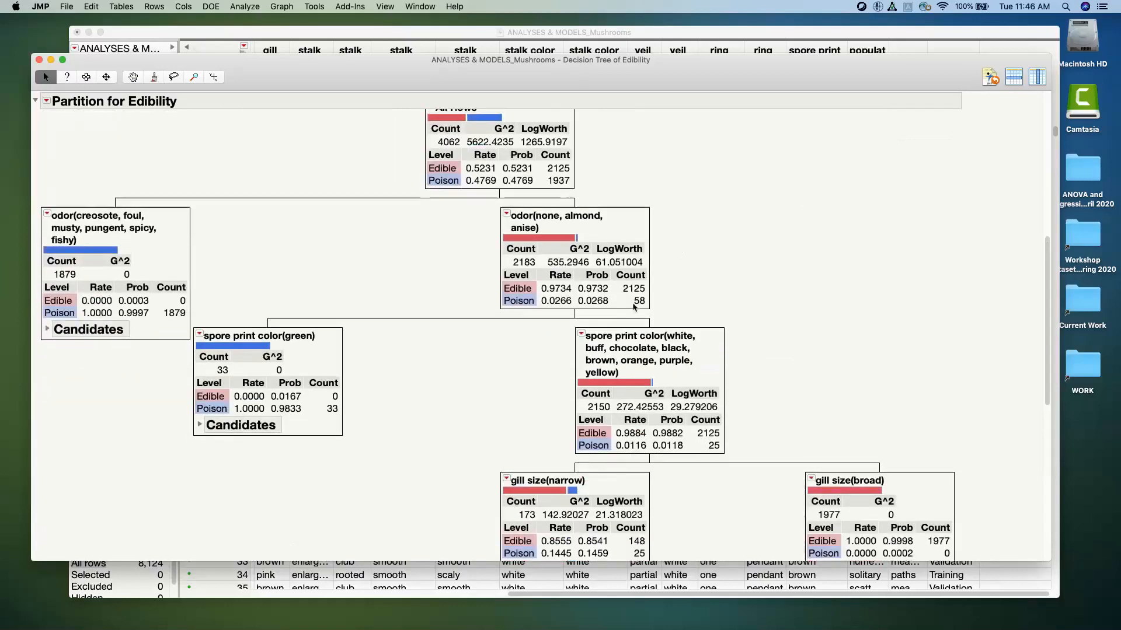
drag(1044, 338, 1046, 374)
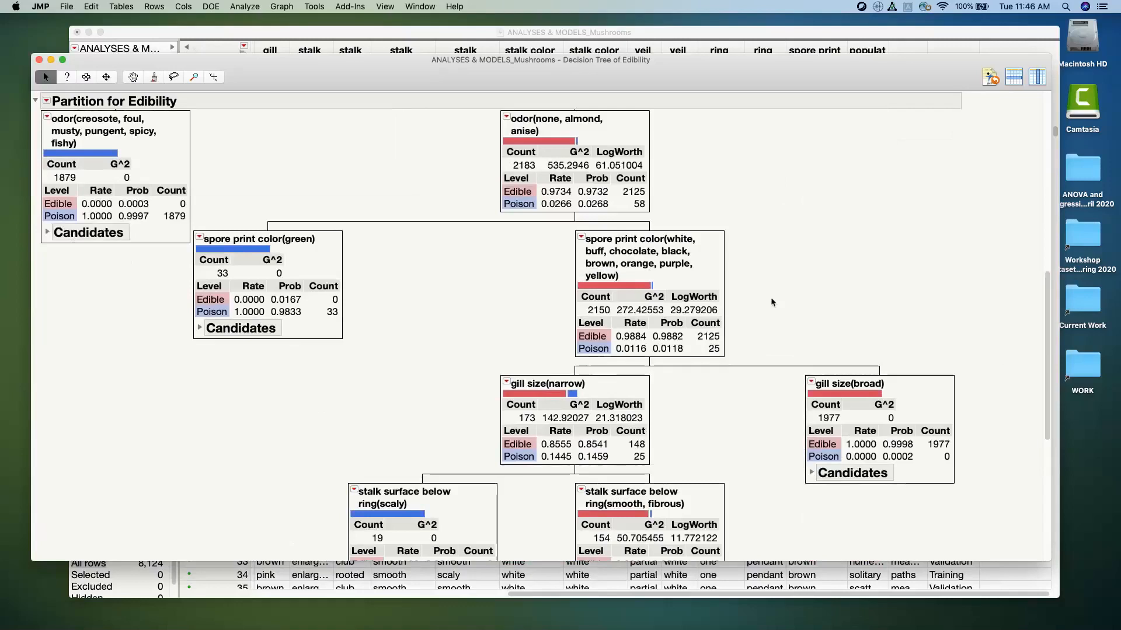
scroll(1049, 307, down, 5)
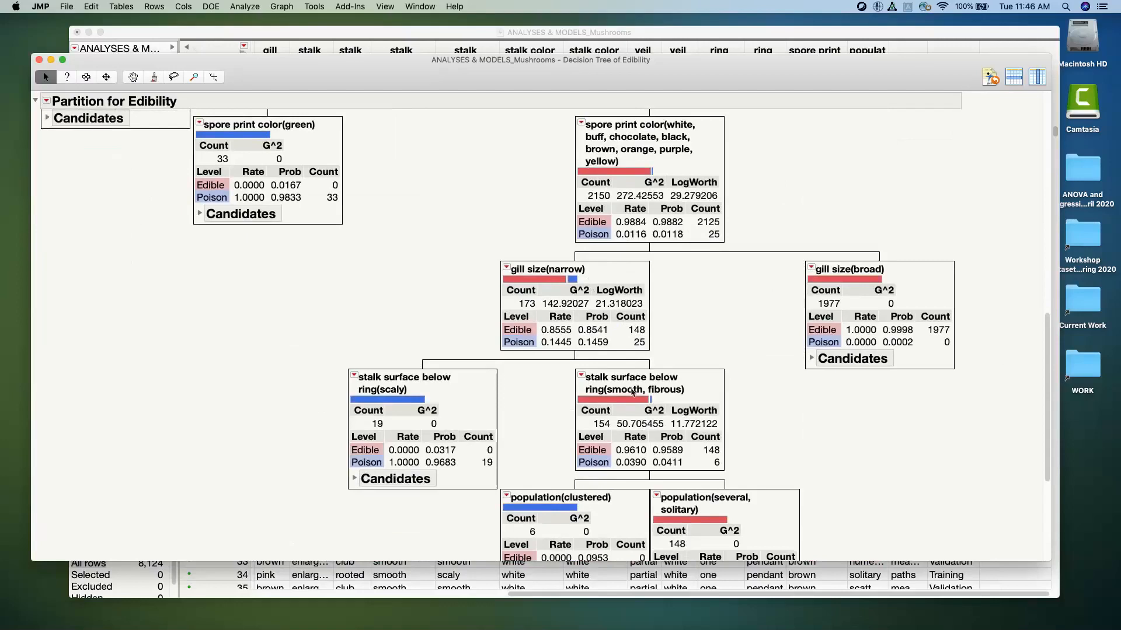
drag(1049, 397, 1054, 461)
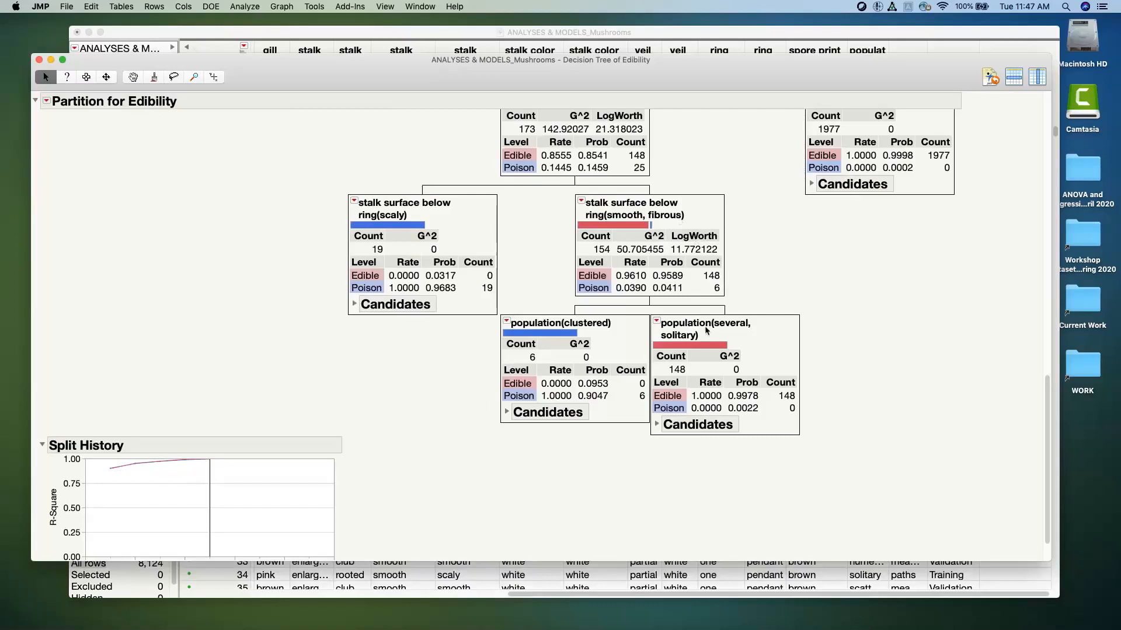
mouse_move(815, 418)
mouse_down()
mouse_move(796, 390)
mouse_move(791, 401)
mouse_move(804, 398)
mouse_up()
mouse_move(835, 386)
mouse_down()
mouse_move(670, 376)
mouse_move(817, 411)
mouse_up()
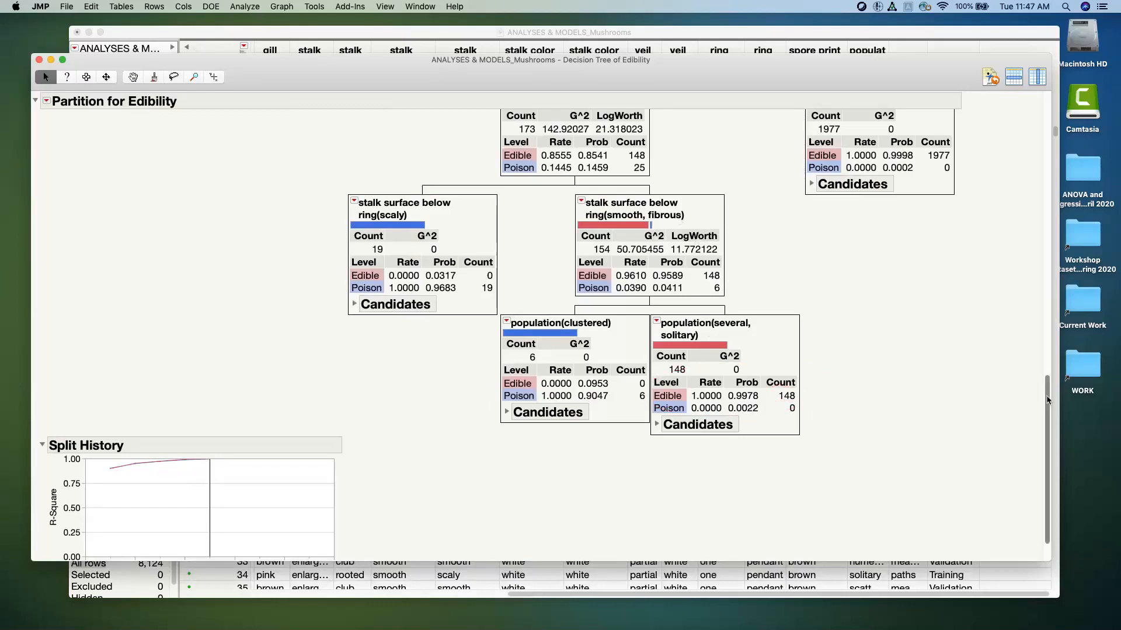
Close the decision tree report and return to the Mushrooms data table.
drag(1047, 401, 1046, 111)
mouse_move(495, 80)
mouse_down()
mouse_move(514, 78)
mouse_move(484, 77)
mouse_up()
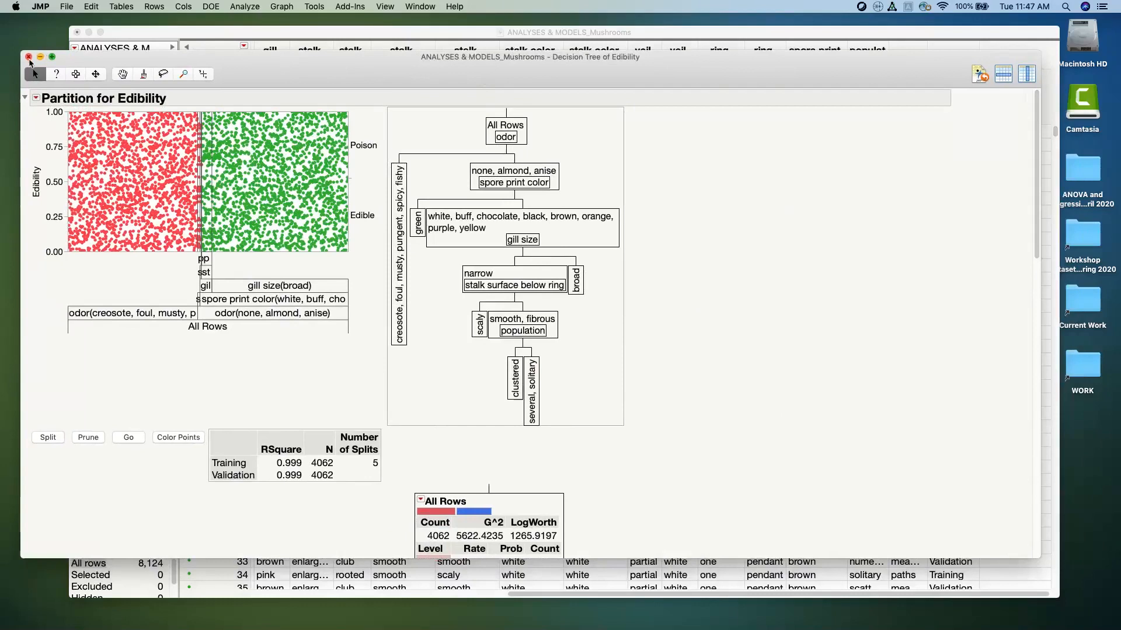
click(29, 57)
drag(141, 33, 131, 36)
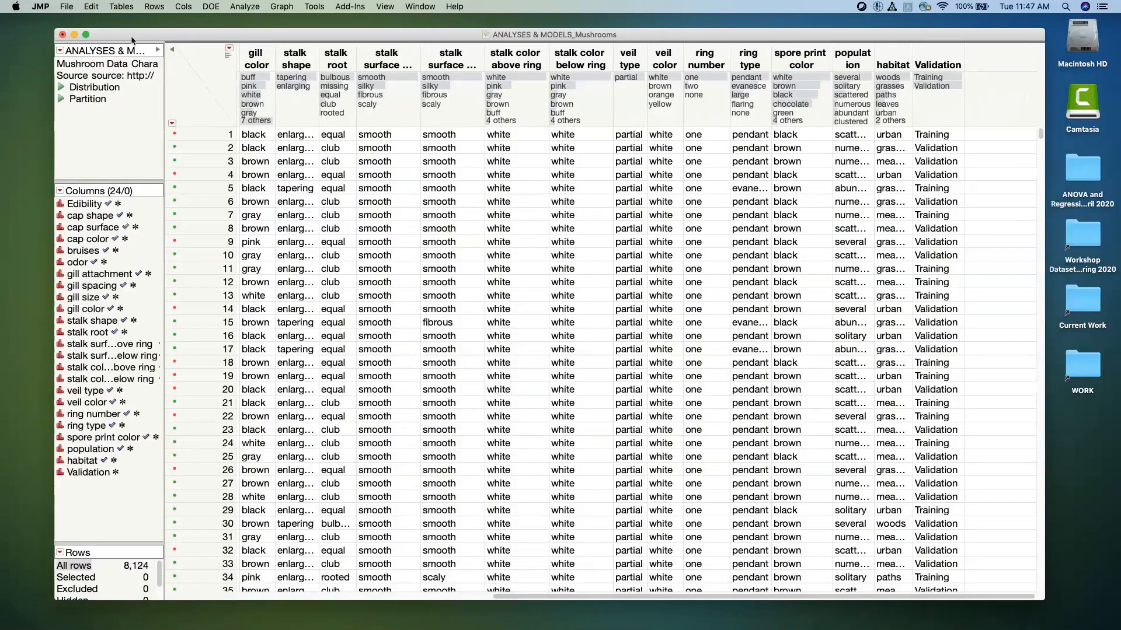
Open the Sample Data Index and expand the Interactive Teaching Modules within Teaching Scripts.
click(455, 6)
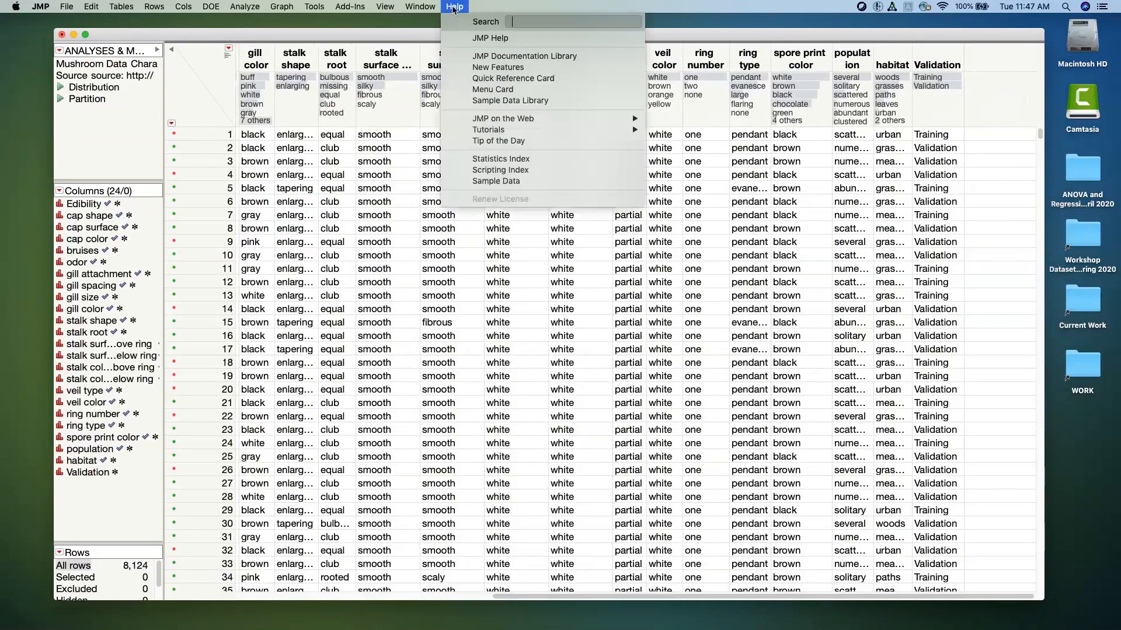
click(555, 181)
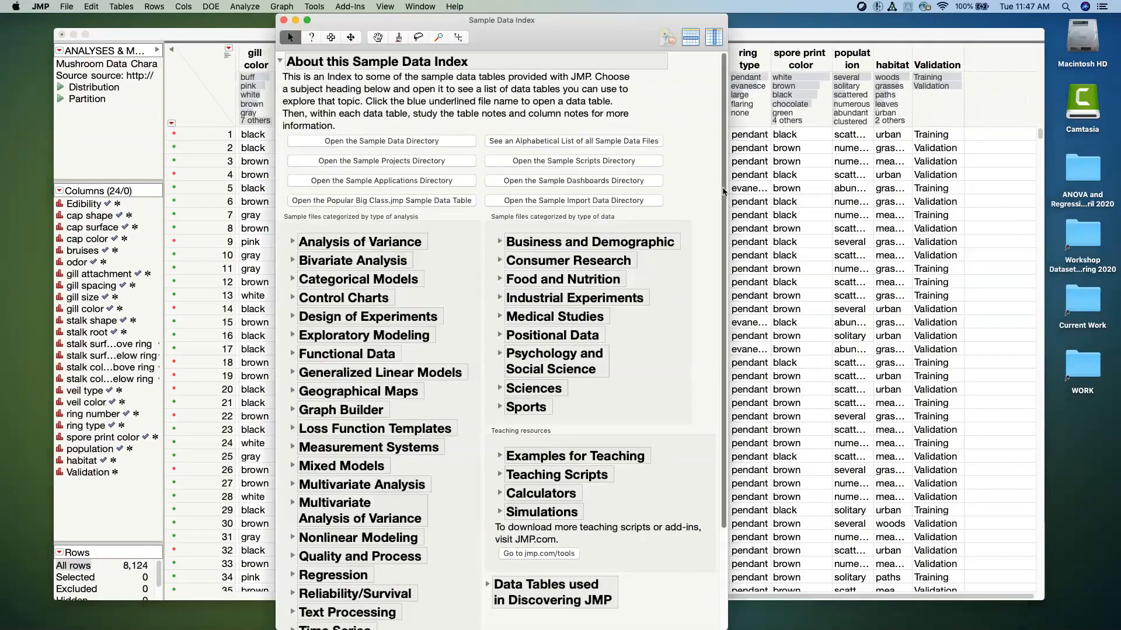
drag(724, 192, 731, 358)
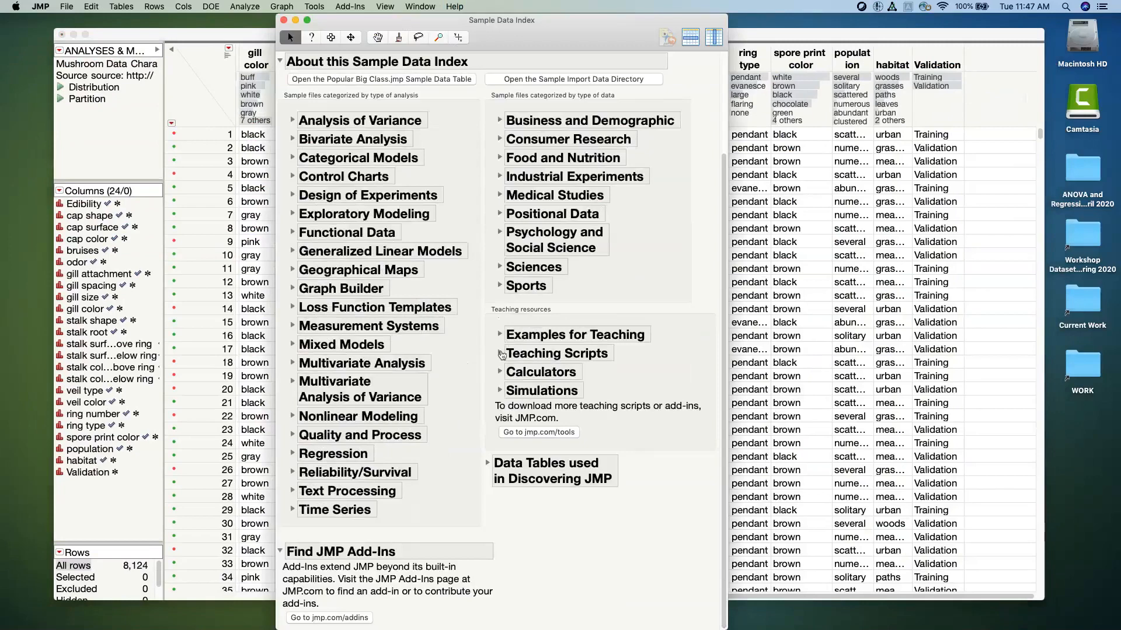
click(501, 353)
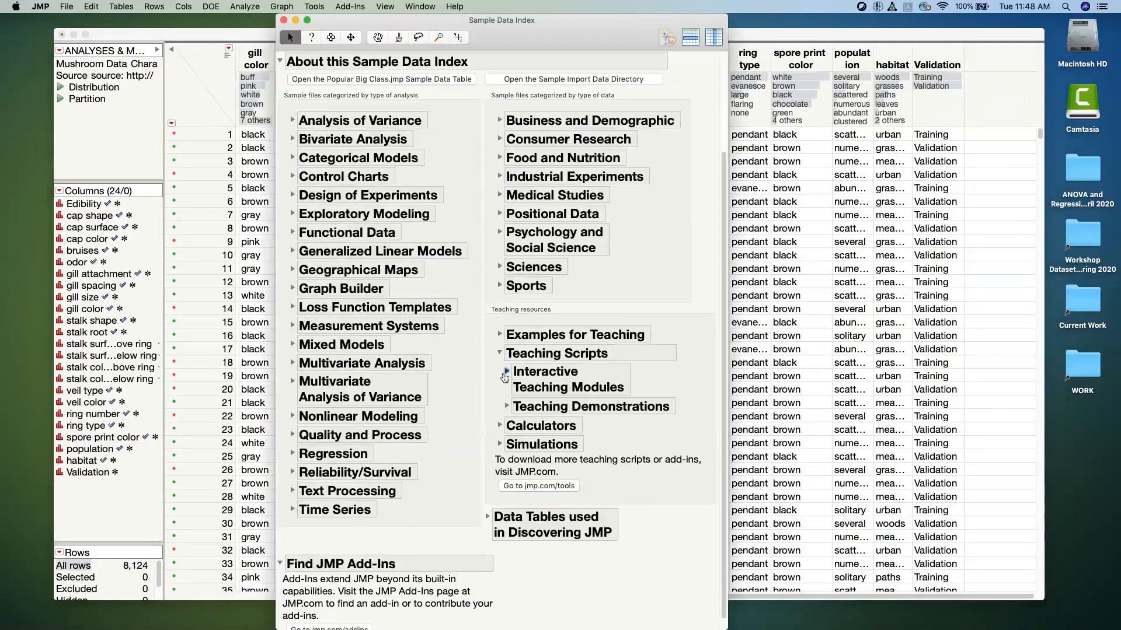
click(507, 372)
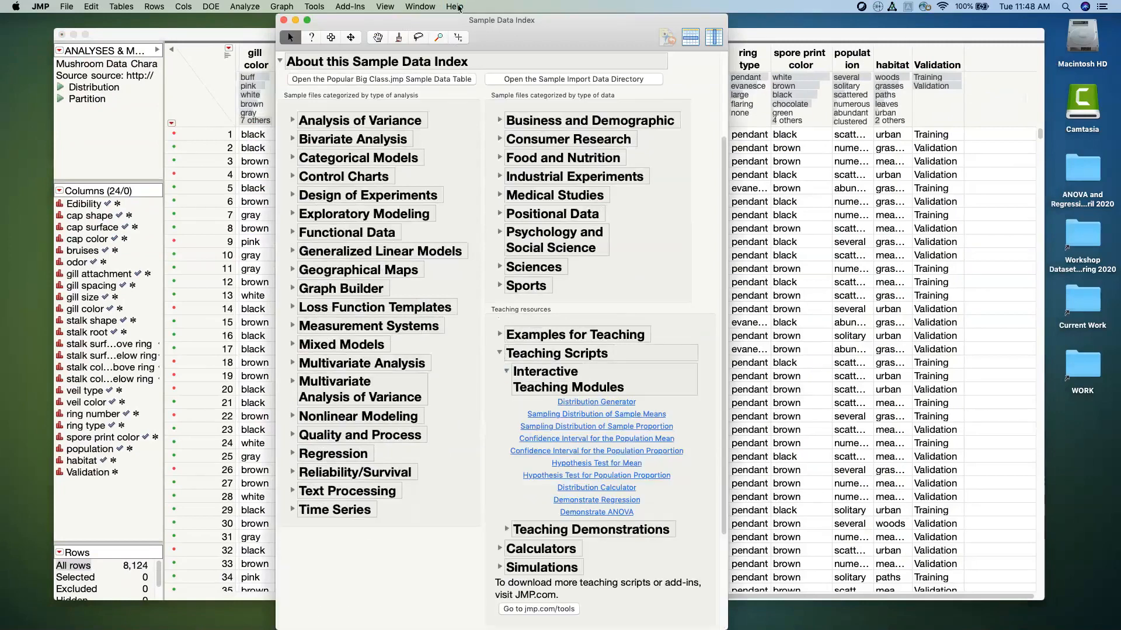
Look through the Consumer Research sample data tables in the index and collapse that list.
click(455, 6)
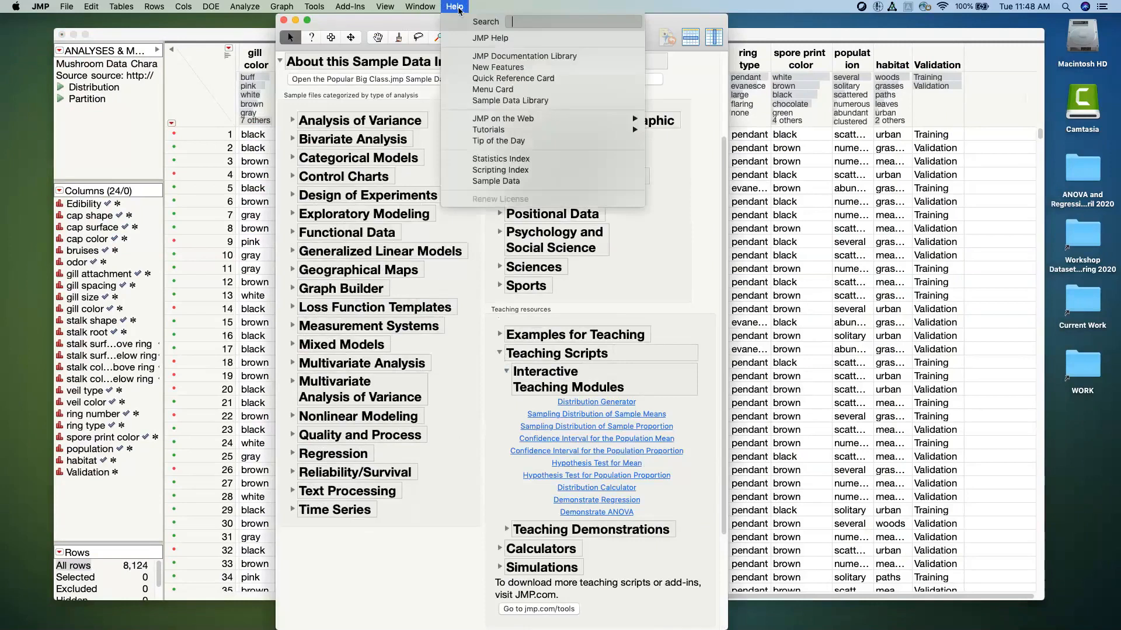
click(407, 560)
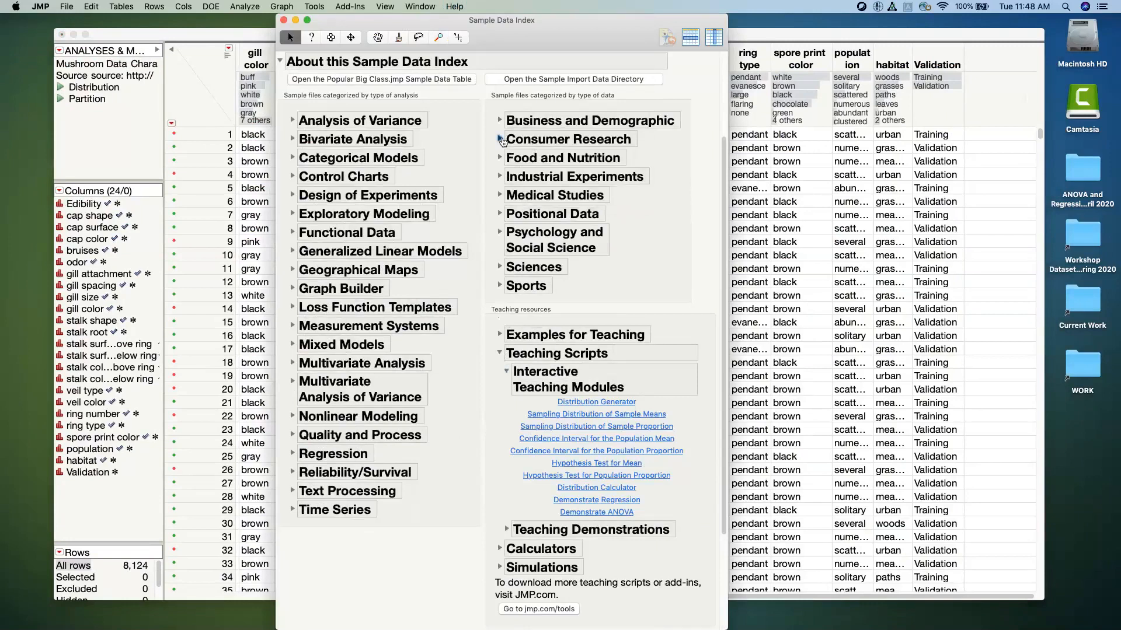
click(500, 139)
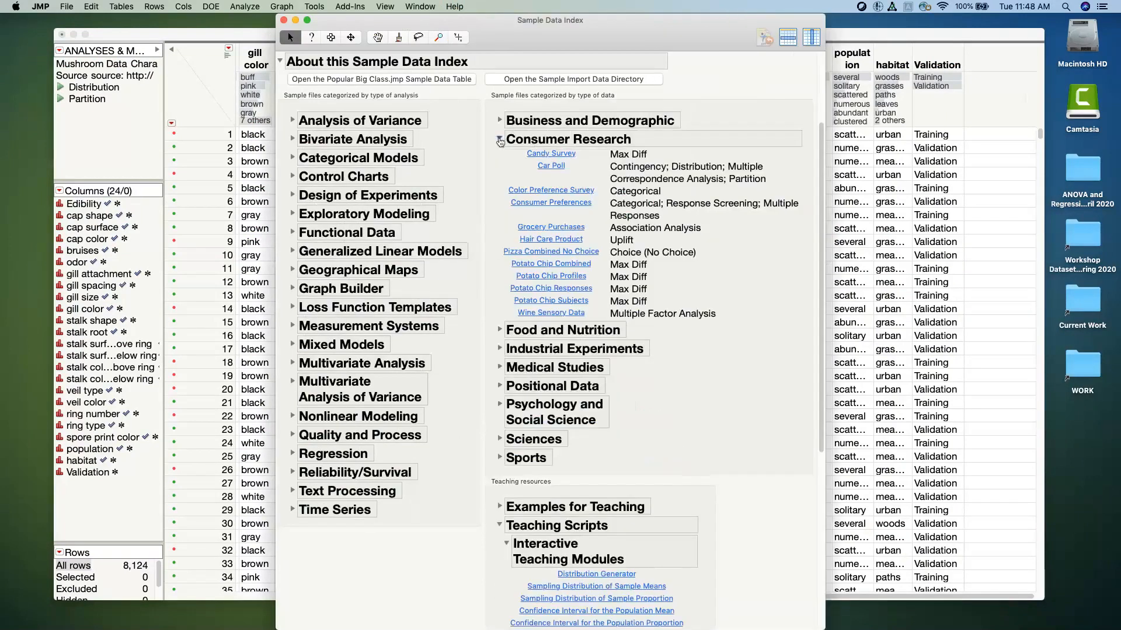
click(500, 140)
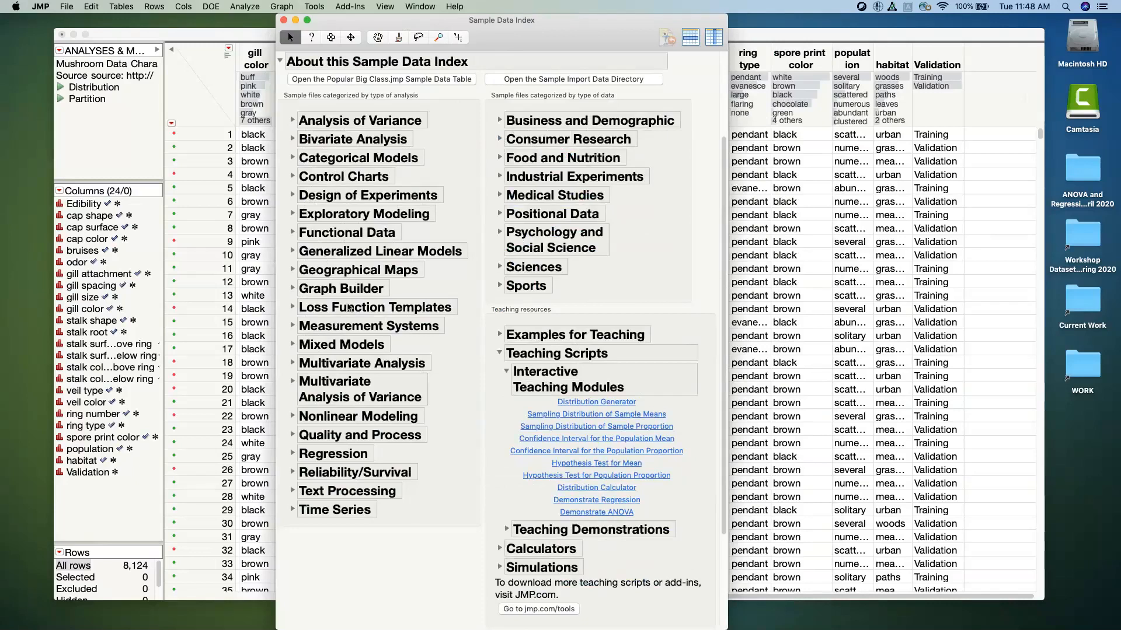
Open the Demonstrate Regression teaching module, enlarge its window, and expand Summary of All Samples.
drag(728, 392, 793, 388)
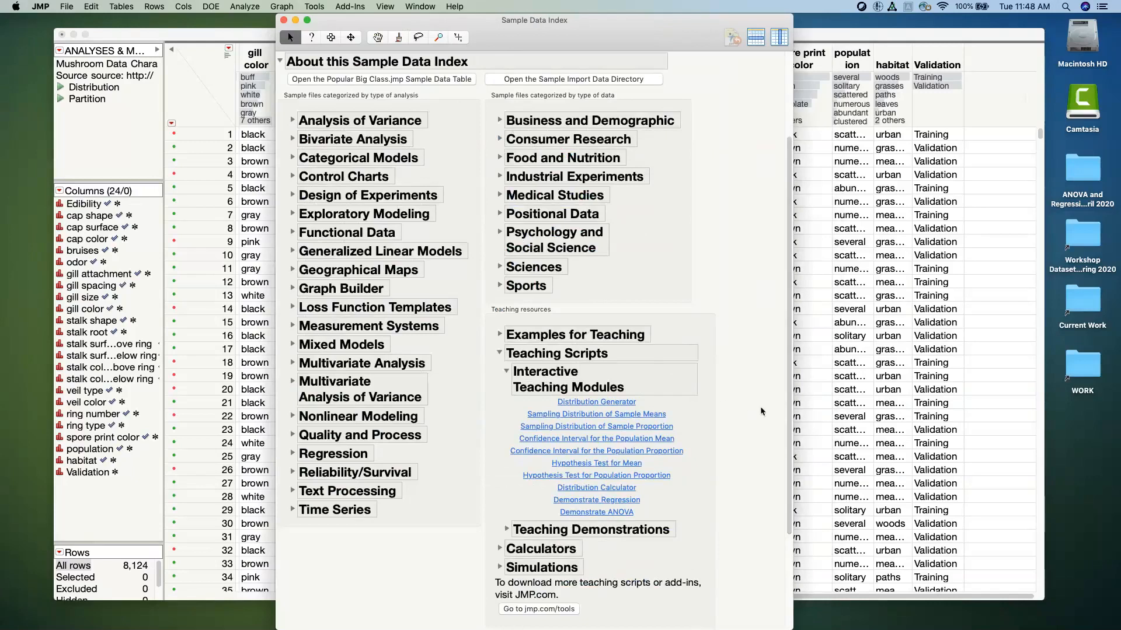
click(597, 501)
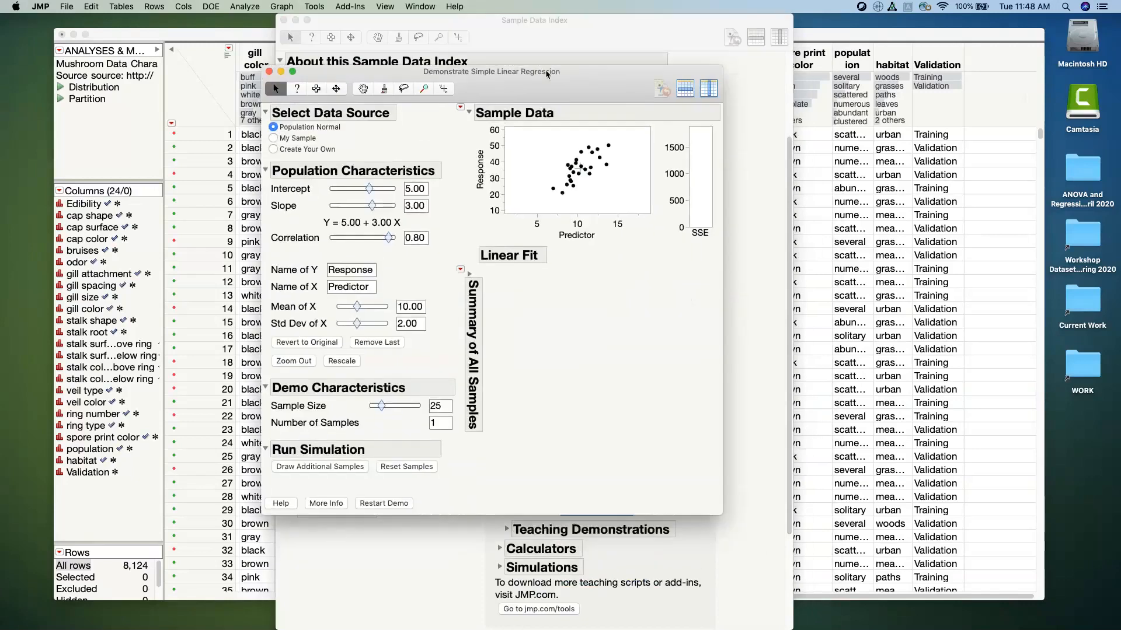
drag(680, 482, 928, 585)
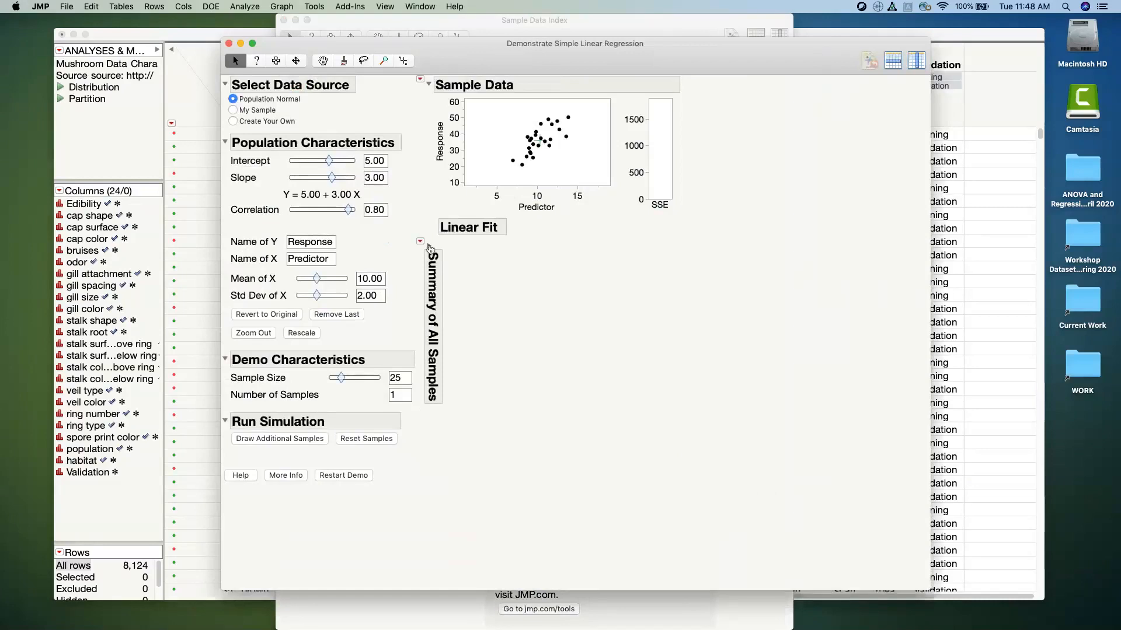
click(430, 248)
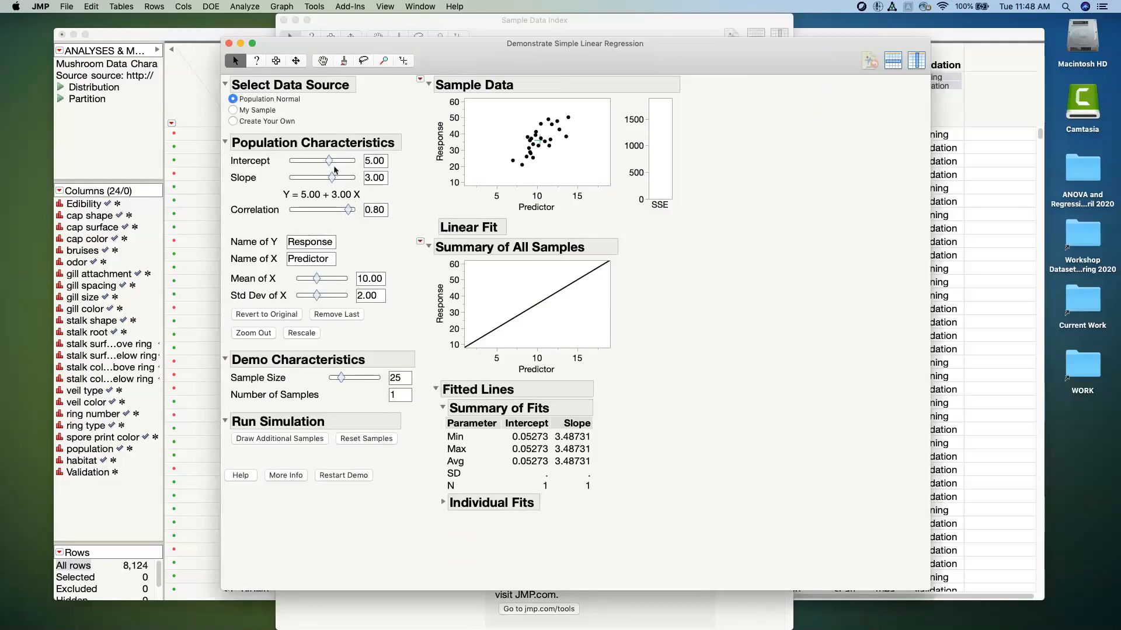
Set the population intercept to 5.63, slope to 2.20 and correlation to 0.85, and adjust the sample plot's Response axis.
drag(331, 161, 331, 177)
drag(352, 209, 353, 210)
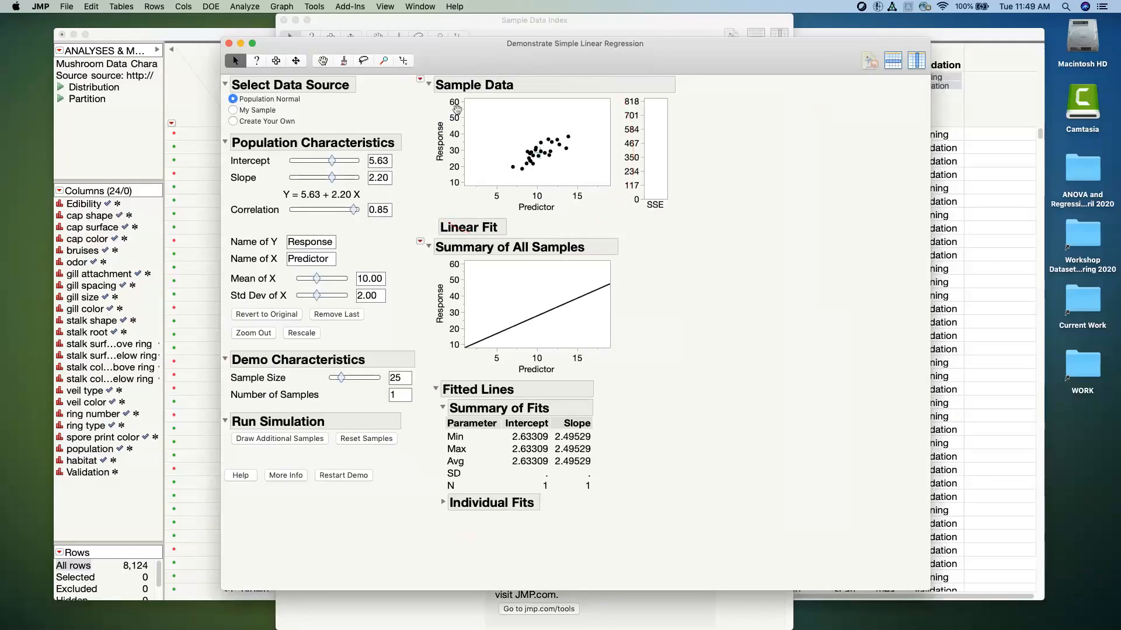
drag(457, 111, 457, 99)
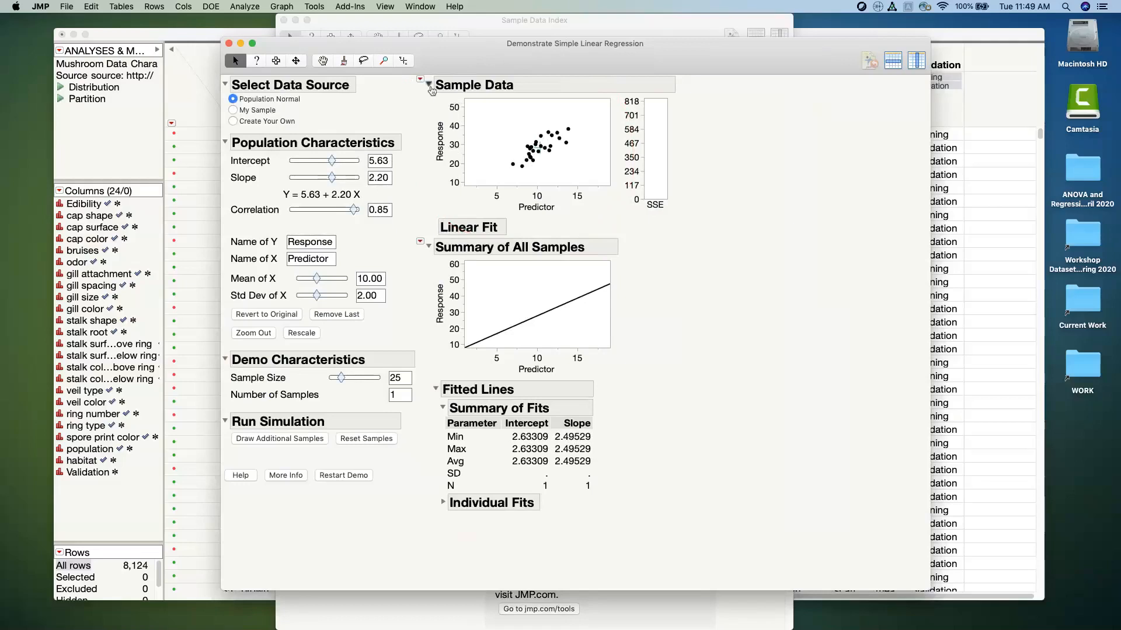
Add a My Line fit to the sample plot and adjust it by eye to follow the upward trend of the points.
click(421, 78)
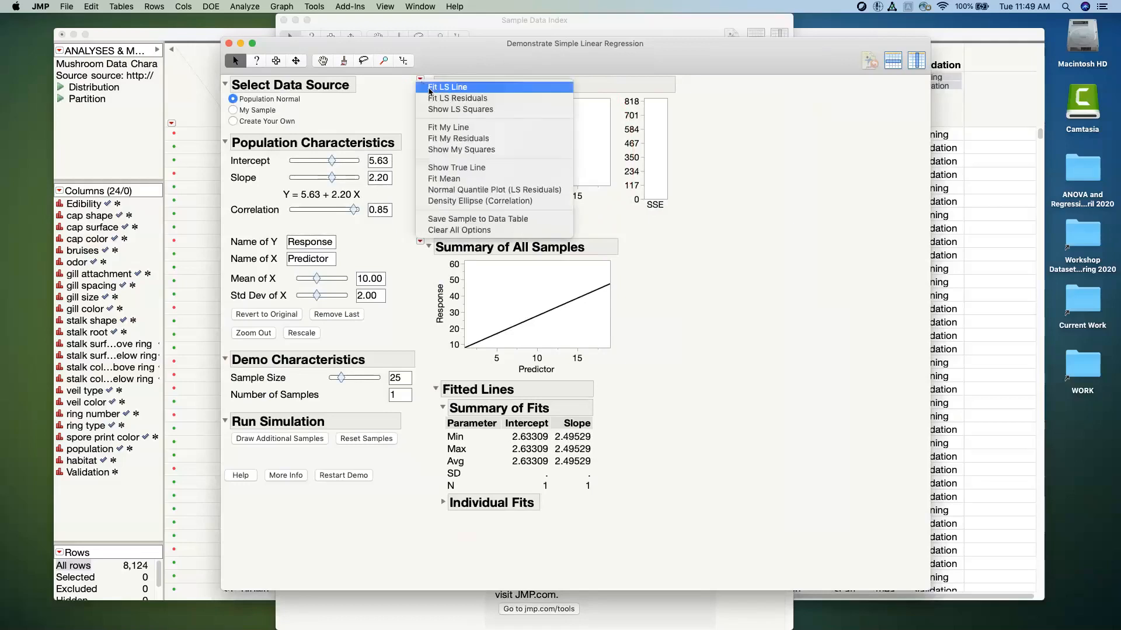
click(447, 127)
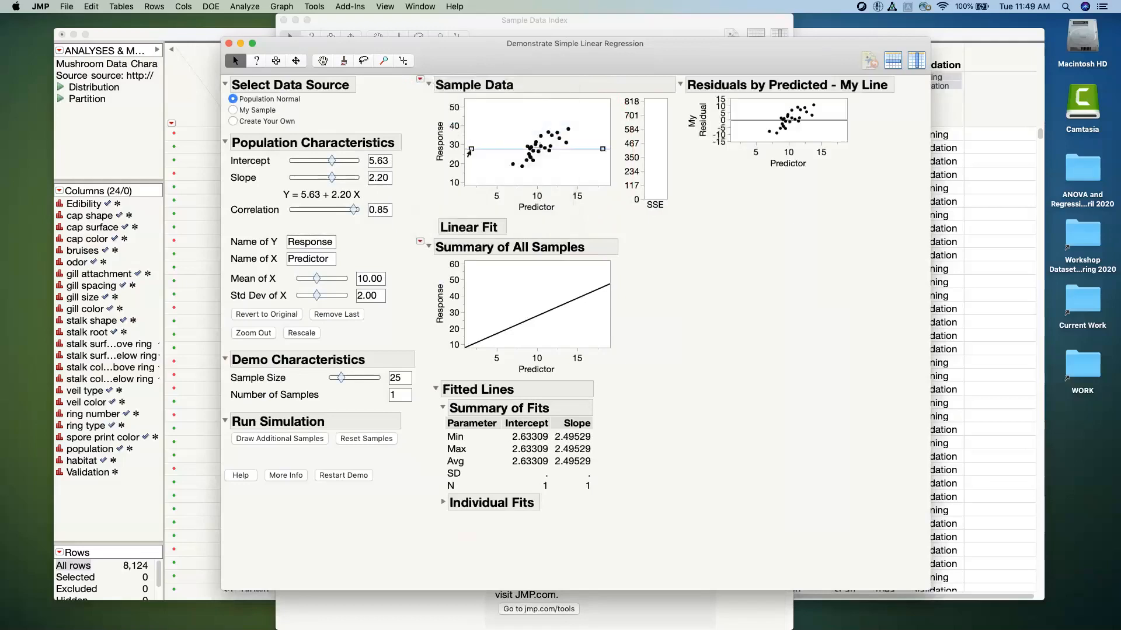
drag(470, 149, 489, 174)
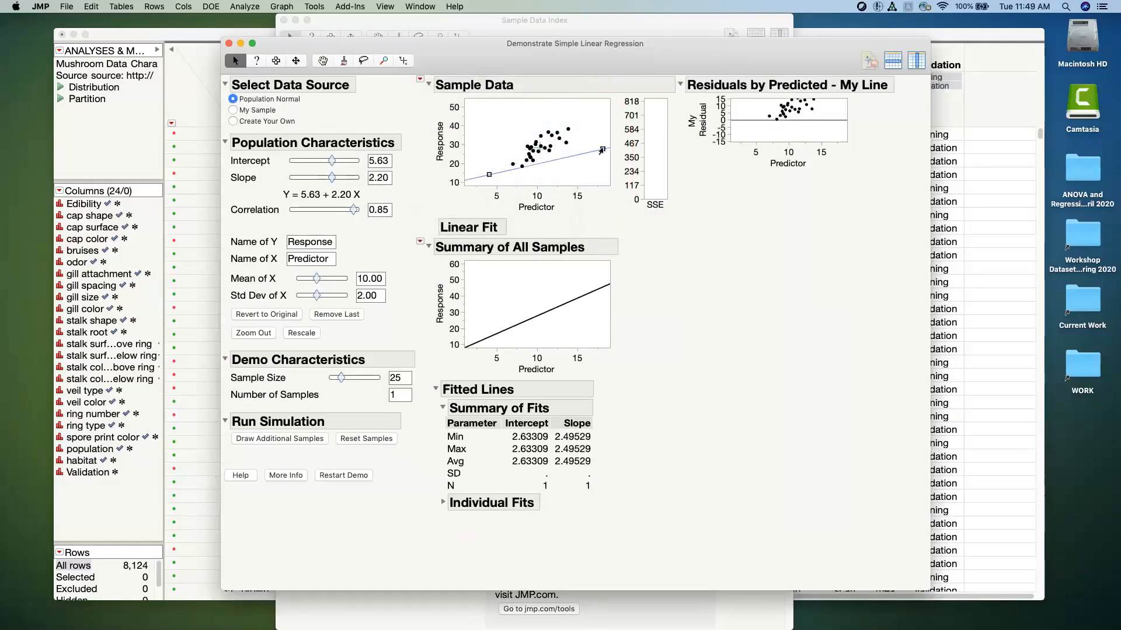
drag(605, 150, 589, 119)
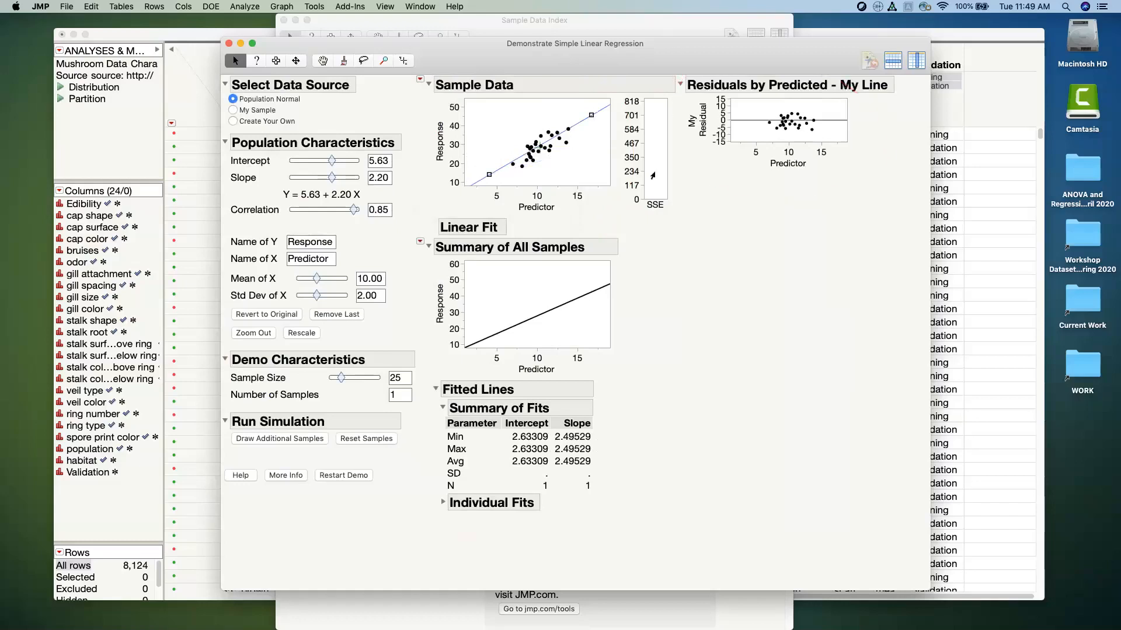
drag(487, 176, 494, 181)
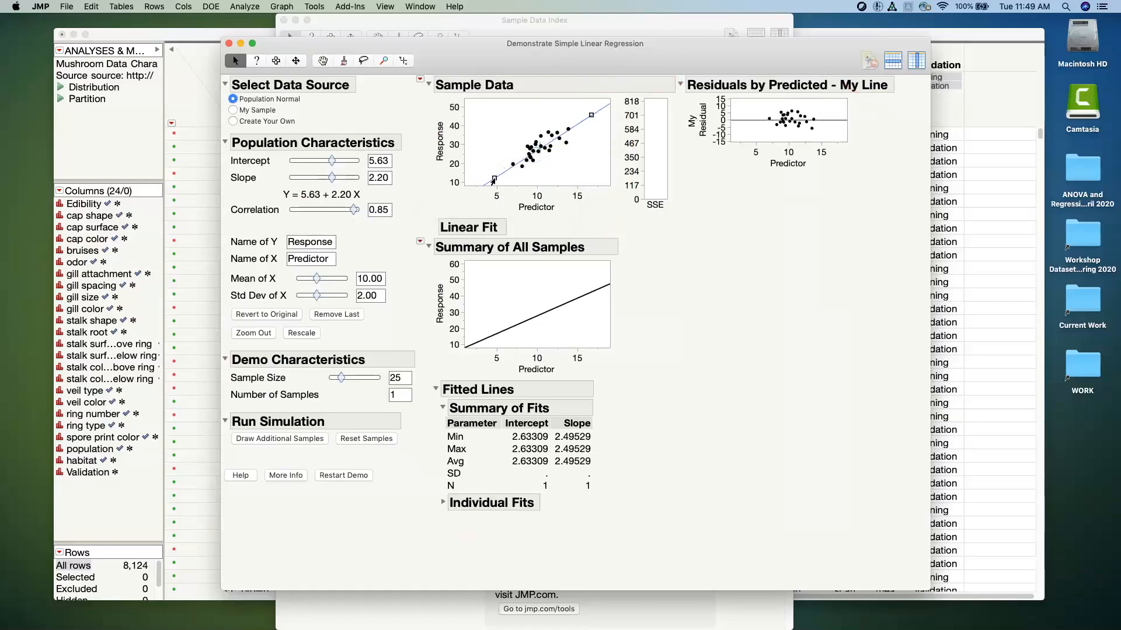
drag(591, 116, 590, 114)
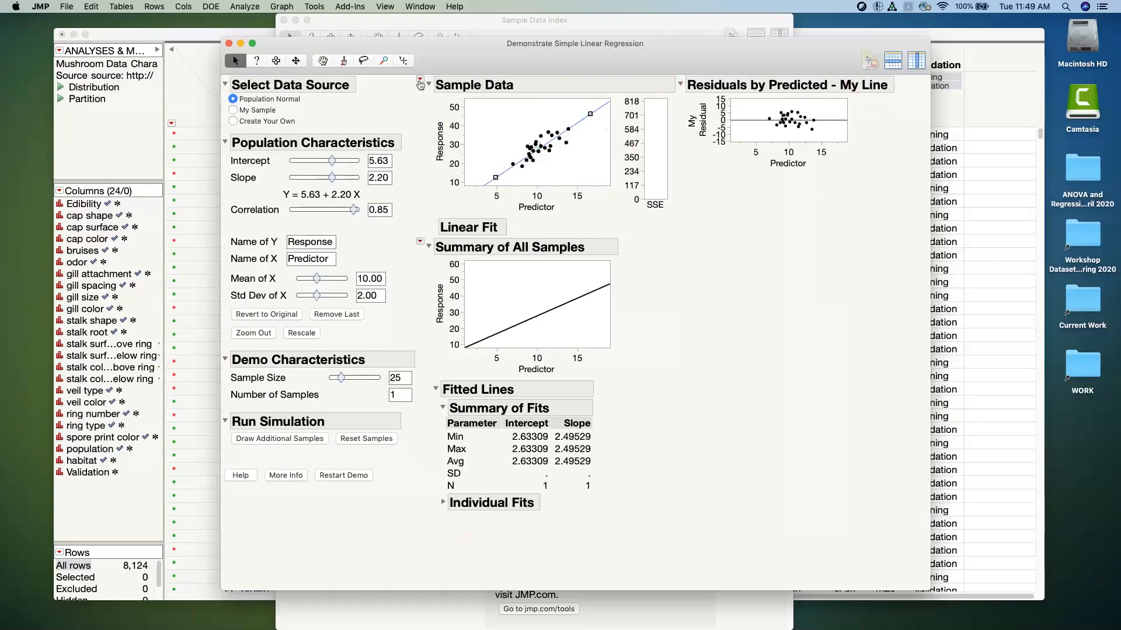
Add the least squares line to the sample data and widen the demo window to fit the regression report.
click(420, 82)
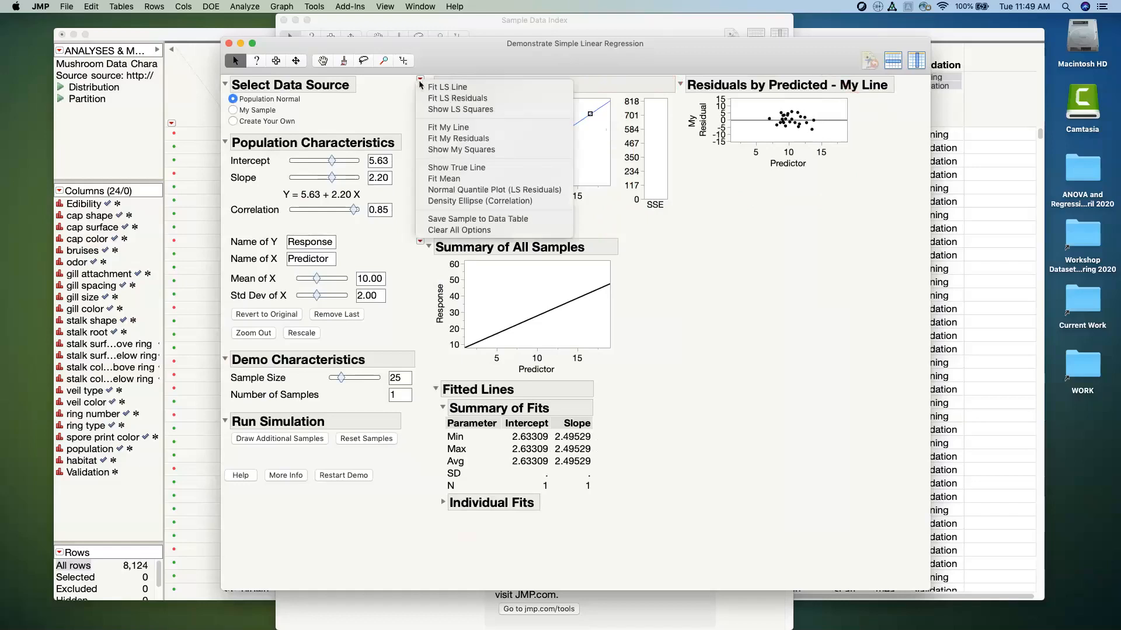
click(447, 87)
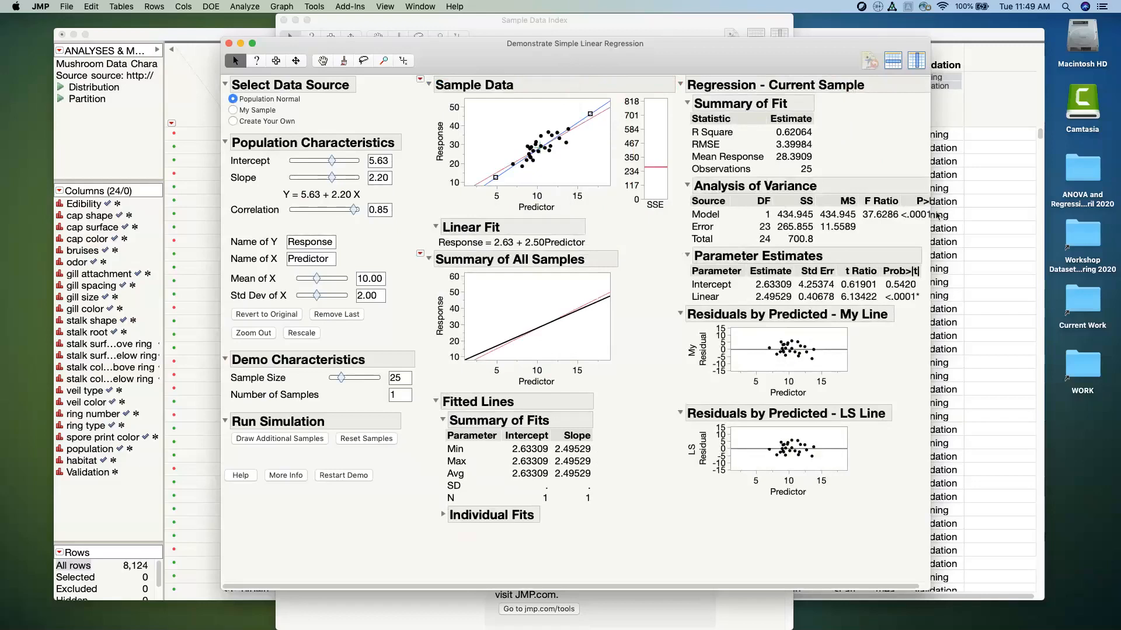
drag(937, 215, 996, 216)
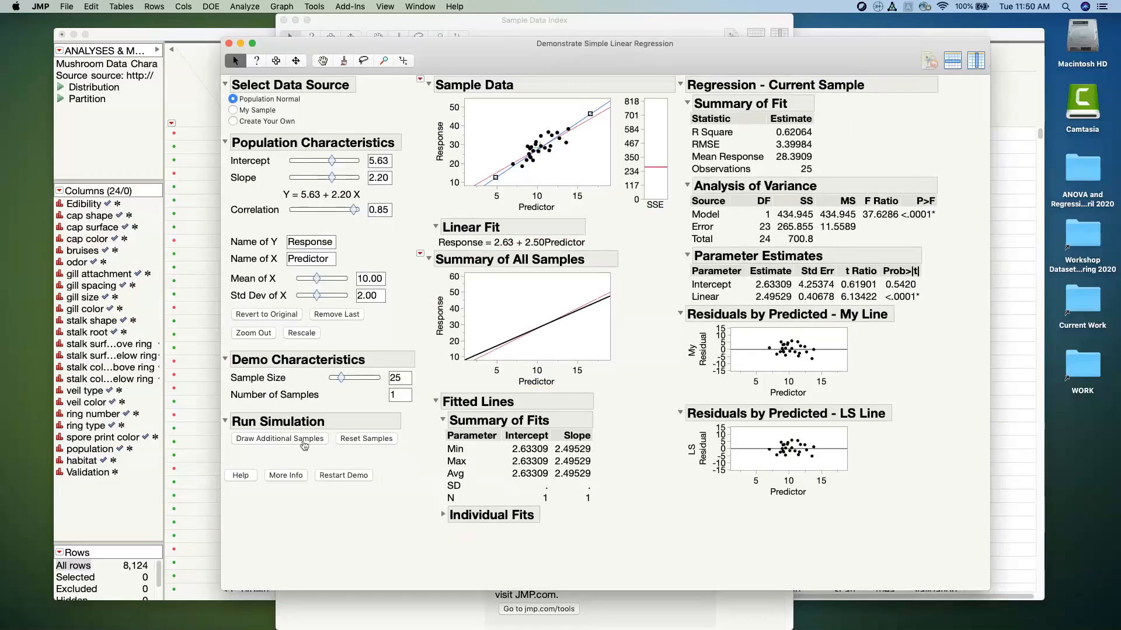
Draw additional samples of size 25 one at a time until 15 samples are summarized.
click(304, 442)
click(304, 442)
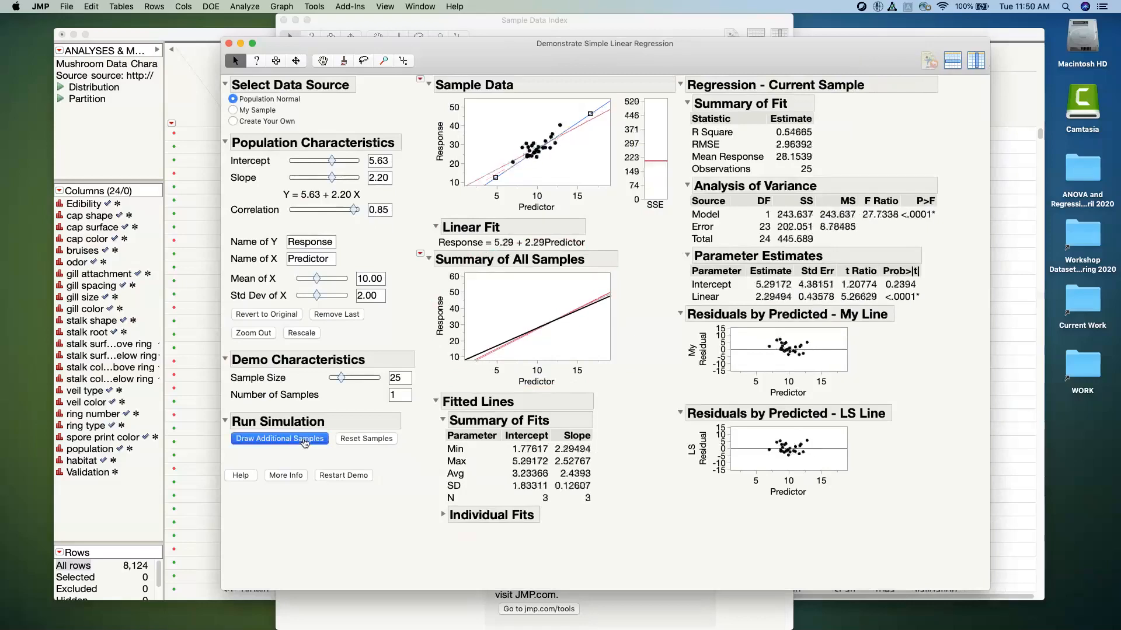
click(304, 443)
click(305, 443)
click(305, 443)
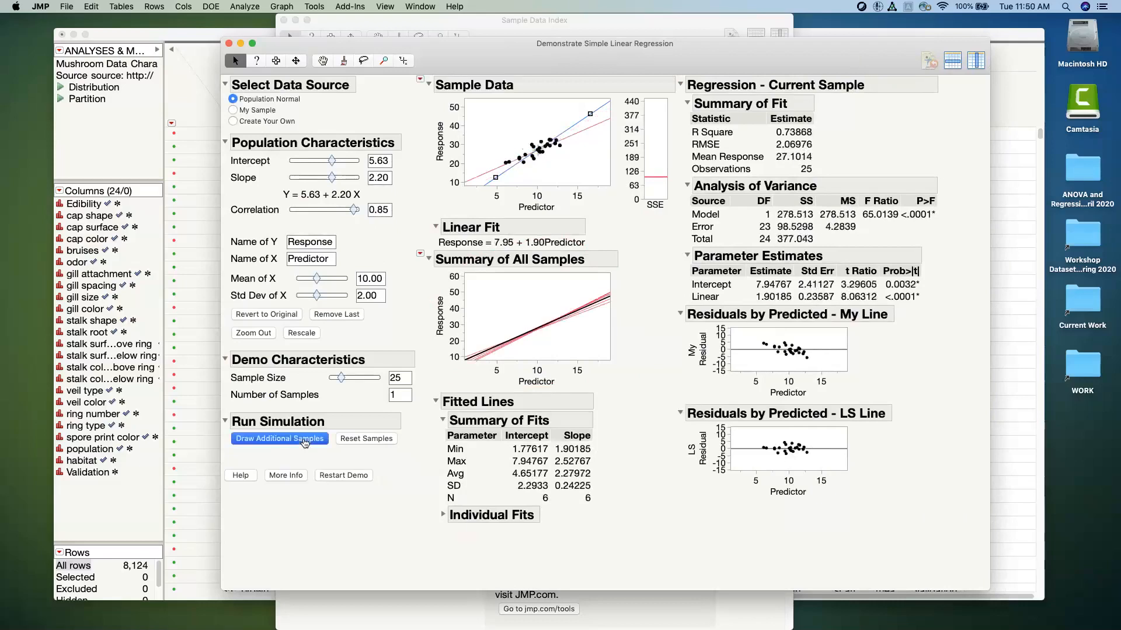
click(305, 443)
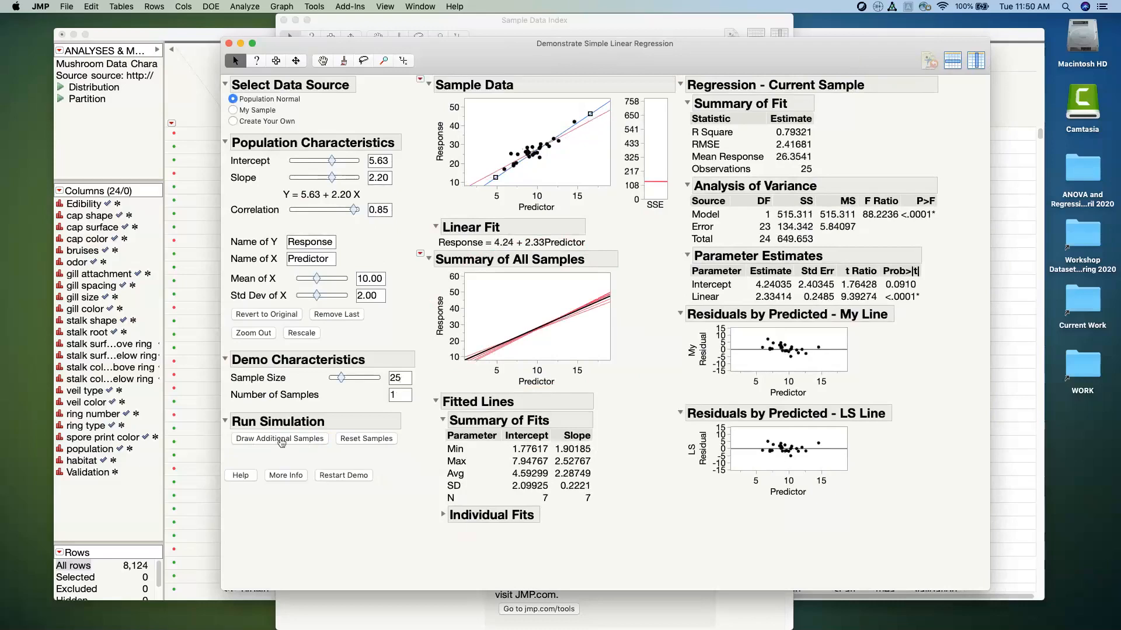
click(269, 443)
click(268, 443)
click(269, 443)
click(269, 444)
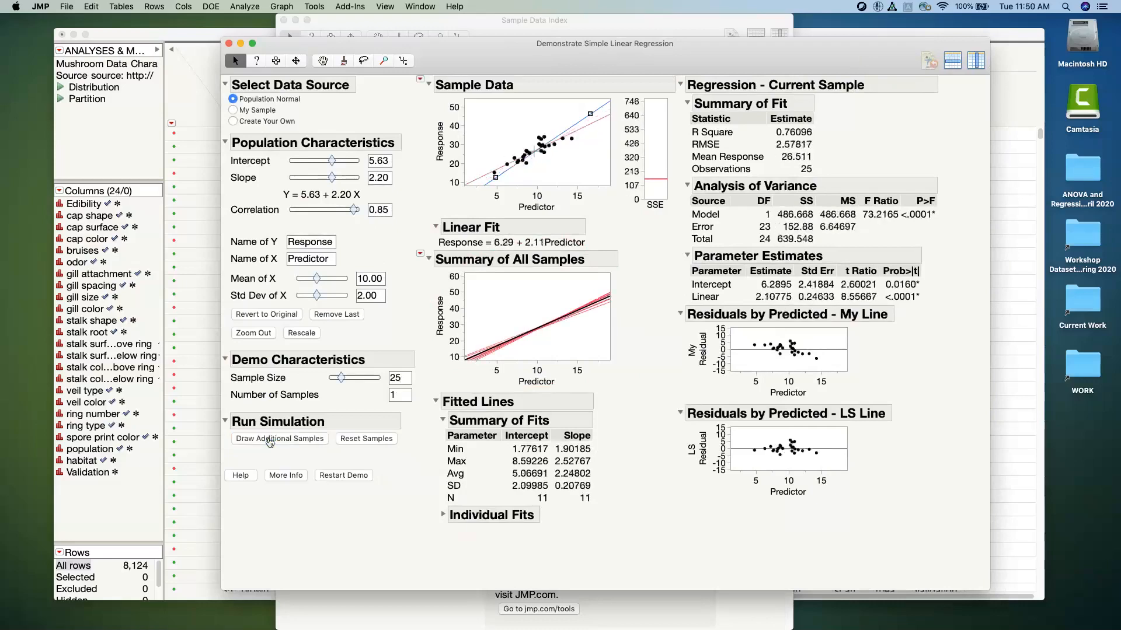
click(268, 443)
click(269, 443)
click(269, 443)
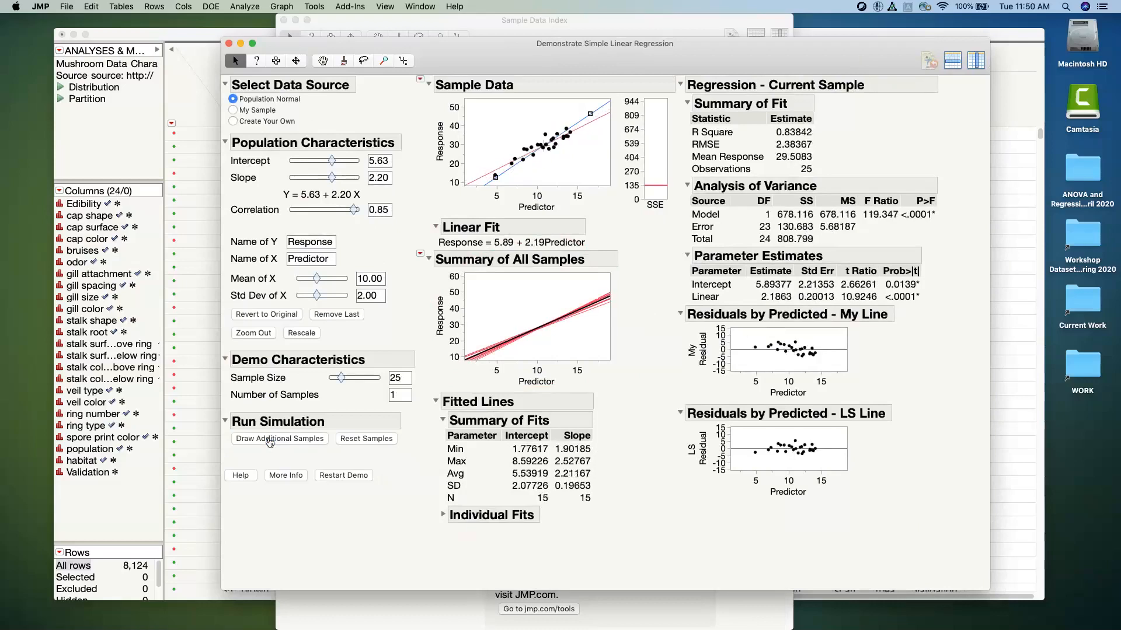
Remove the My Line fit from the sample plot and keep drawing additional samples until slightly more than 100 are summarized.
click(420, 79)
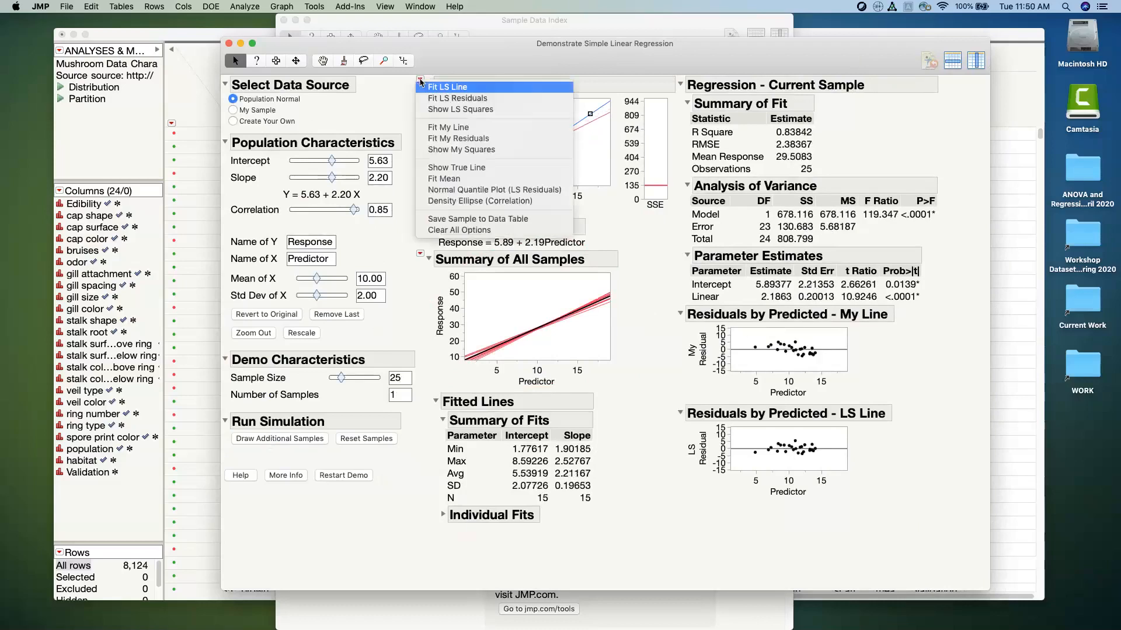
click(447, 126)
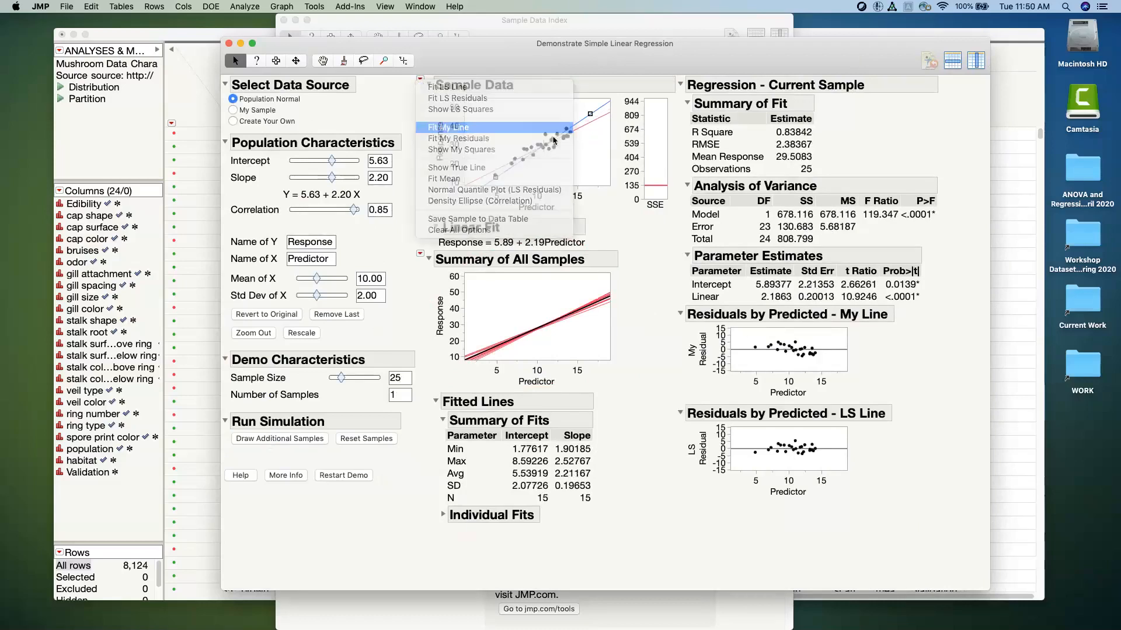
click(268, 442)
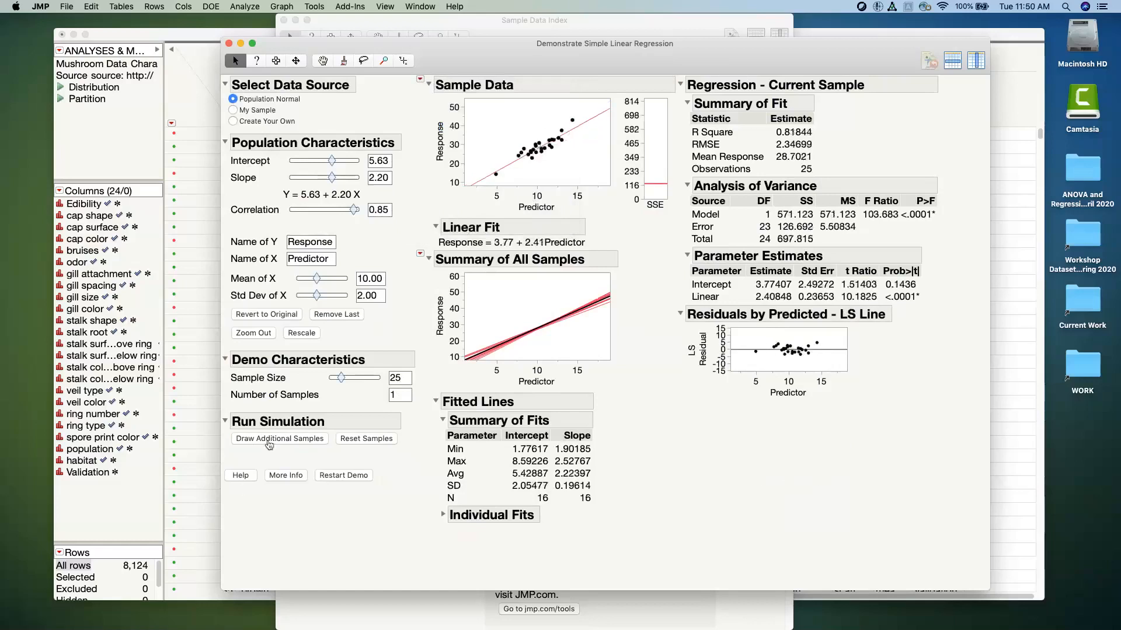
click(268, 442)
click(269, 442)
click(269, 444)
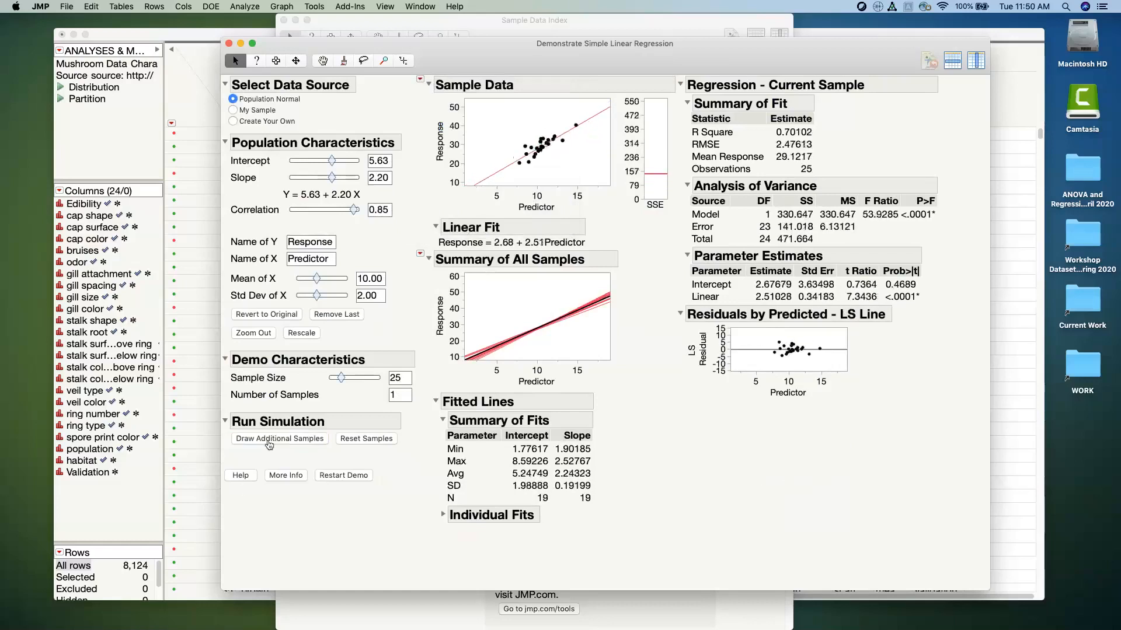
click(269, 443)
click(269, 443)
click(269, 443)
click(269, 444)
click(269, 444)
click(269, 443)
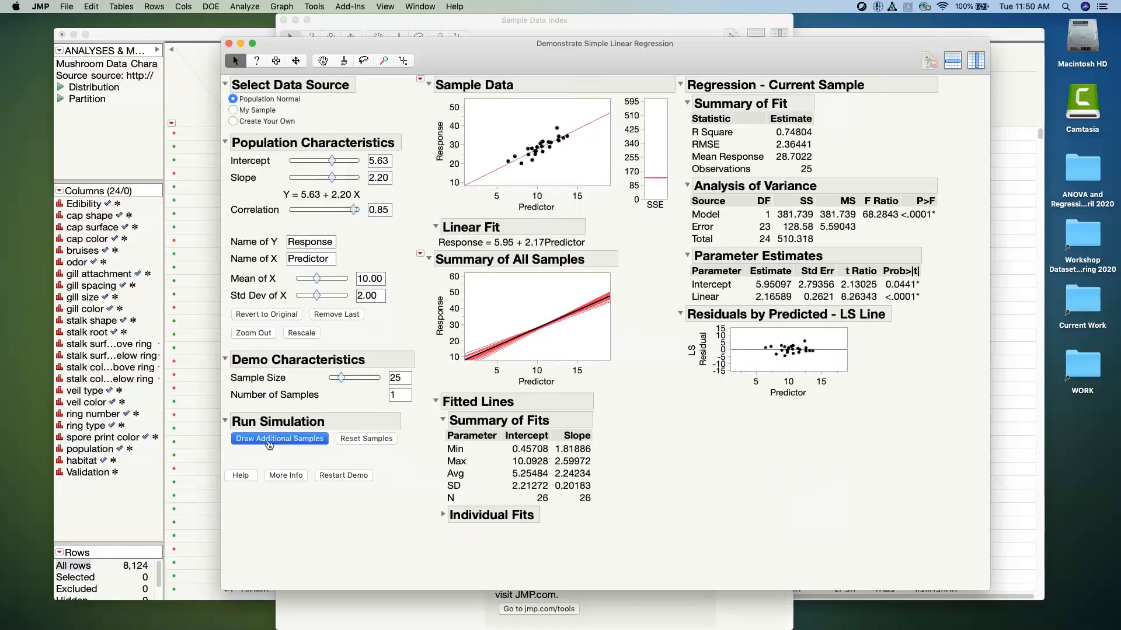
click(269, 443)
click(269, 444)
click(269, 444)
click(269, 443)
mouse_move(634, 378)
mouse_down()
mouse_move(464, 402)
mouse_move(499, 240)
mouse_move(642, 377)
mouse_up()
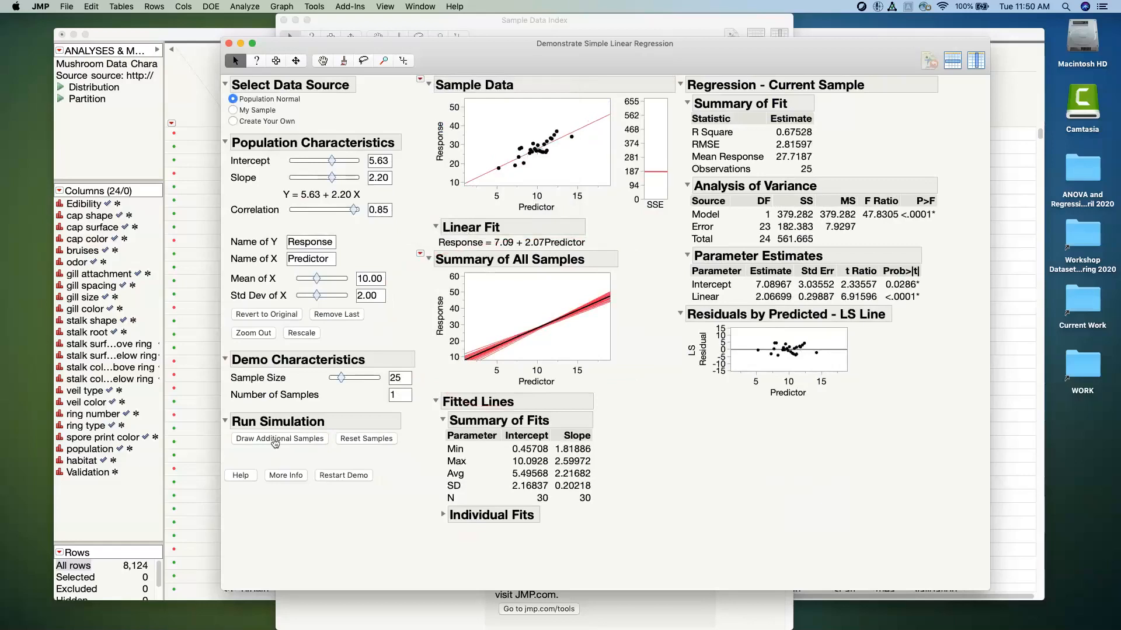
click(275, 439)
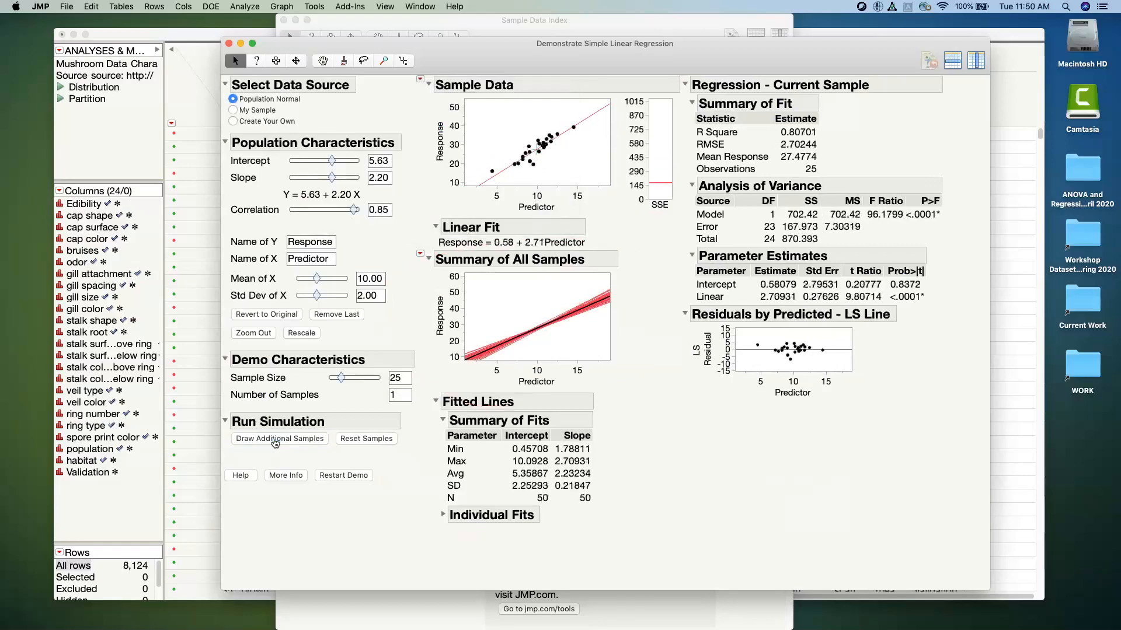
click(275, 439)
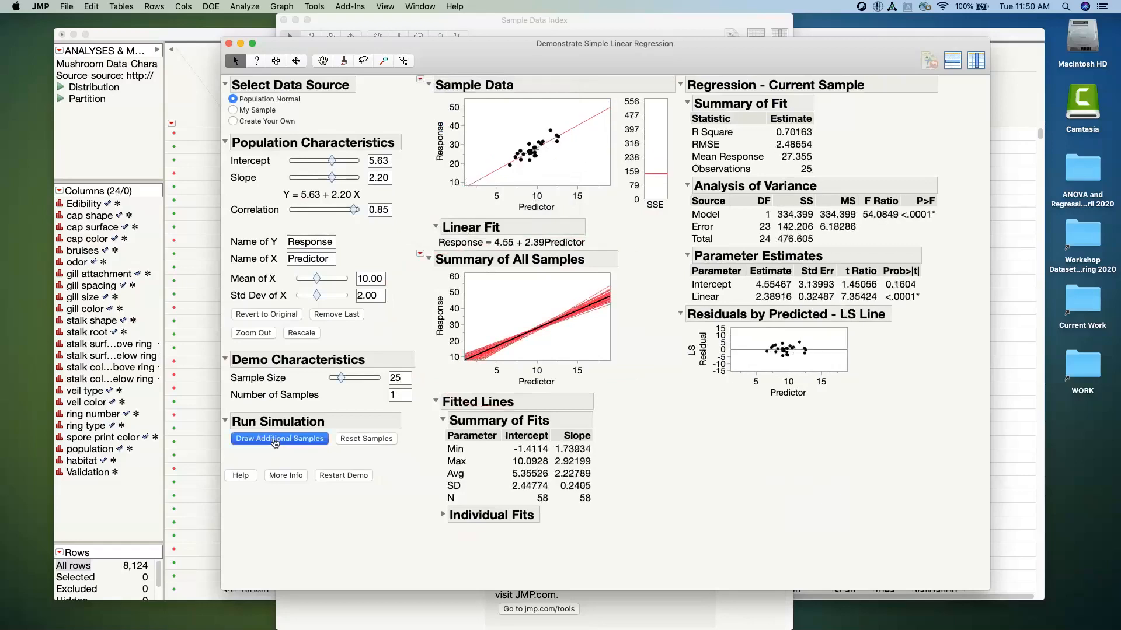
click(275, 442)
click(275, 443)
click(275, 443)
click(274, 442)
click(275, 442)
click(275, 442)
click(275, 442)
click(275, 443)
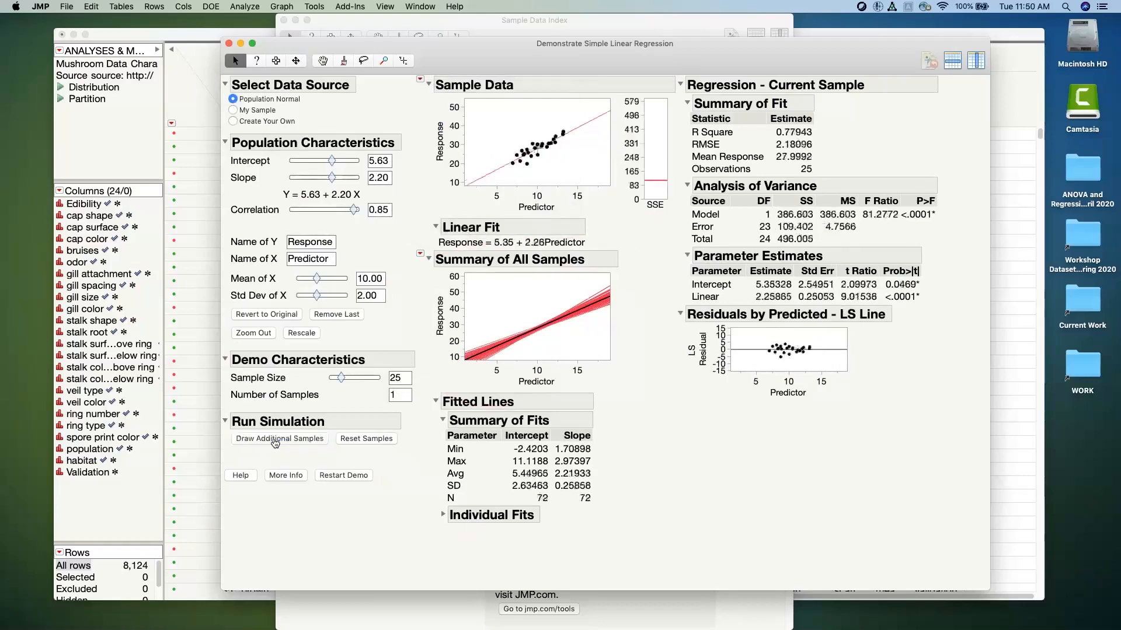
click(274, 439)
click(274, 439)
click(275, 439)
click(275, 439)
click(275, 439)
click(275, 439)
click(274, 439)
click(275, 438)
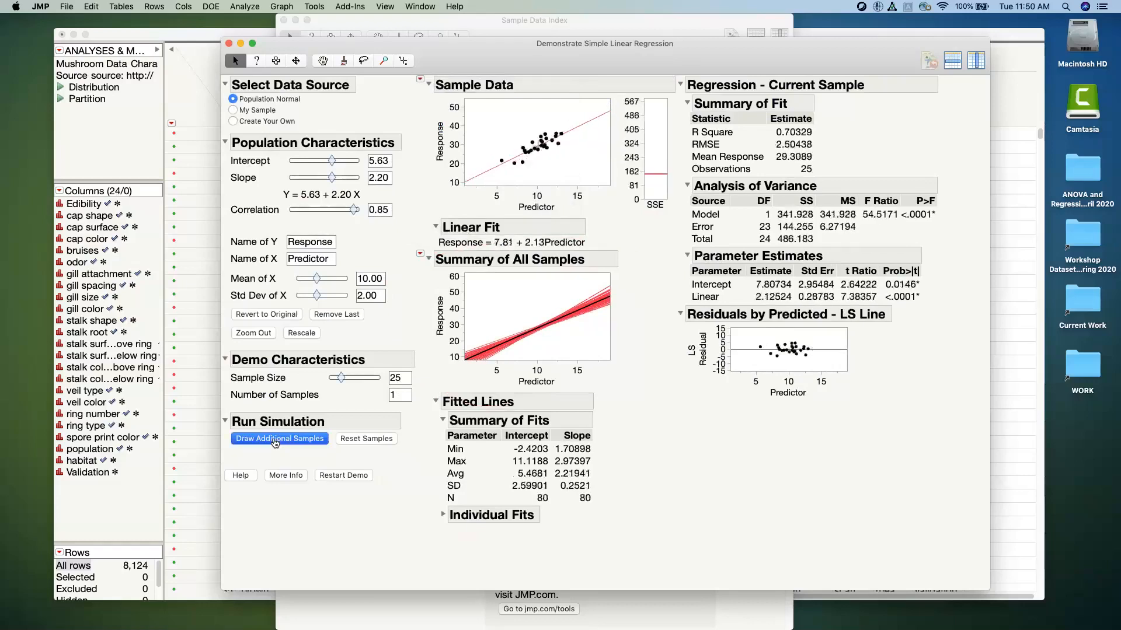
click(275, 439)
click(275, 438)
click(274, 438)
click(275, 439)
click(275, 439)
click(275, 439)
click(275, 439)
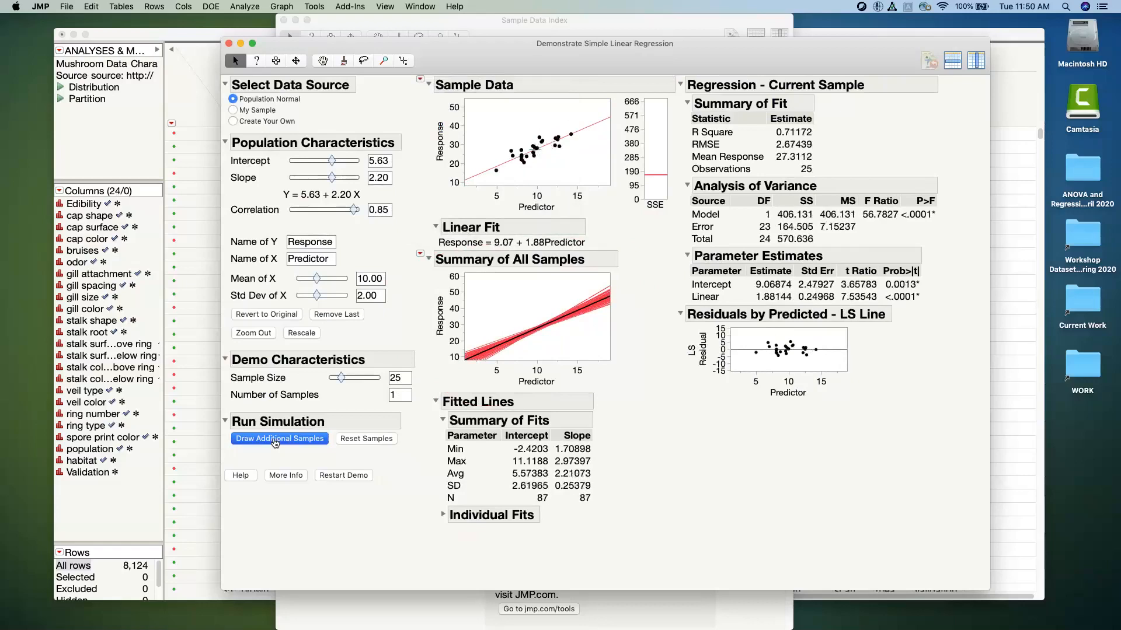
click(275, 439)
click(275, 439)
click(275, 439)
click(275, 439)
click(275, 439)
click(274, 439)
click(275, 439)
click(275, 438)
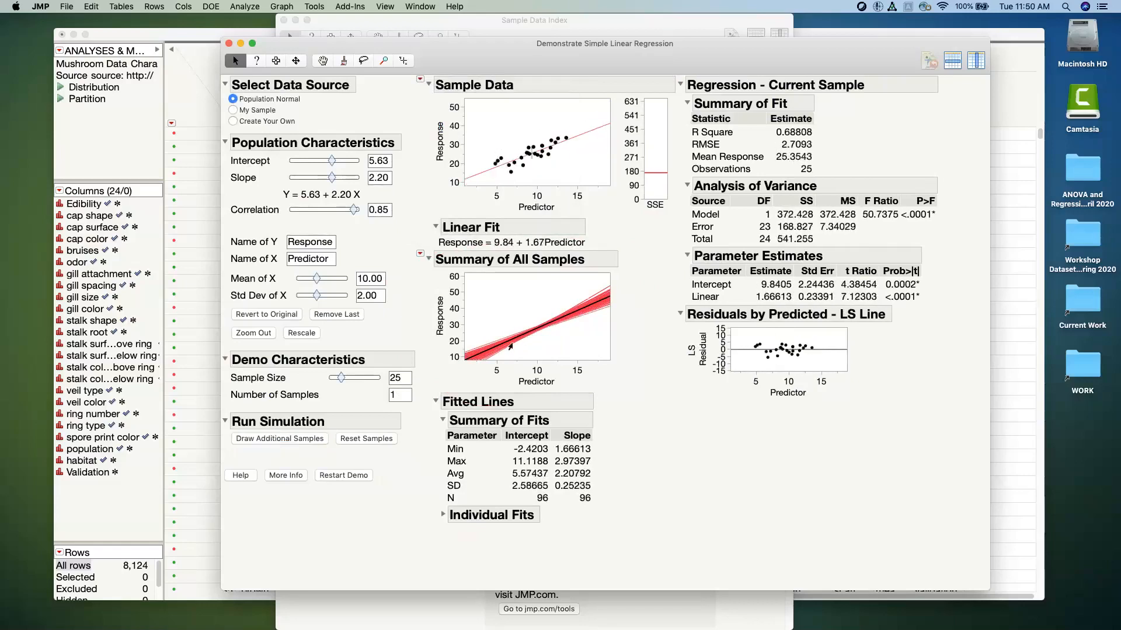
click(289, 445)
click(289, 445)
click(288, 445)
click(288, 445)
click(289, 446)
click(288, 446)
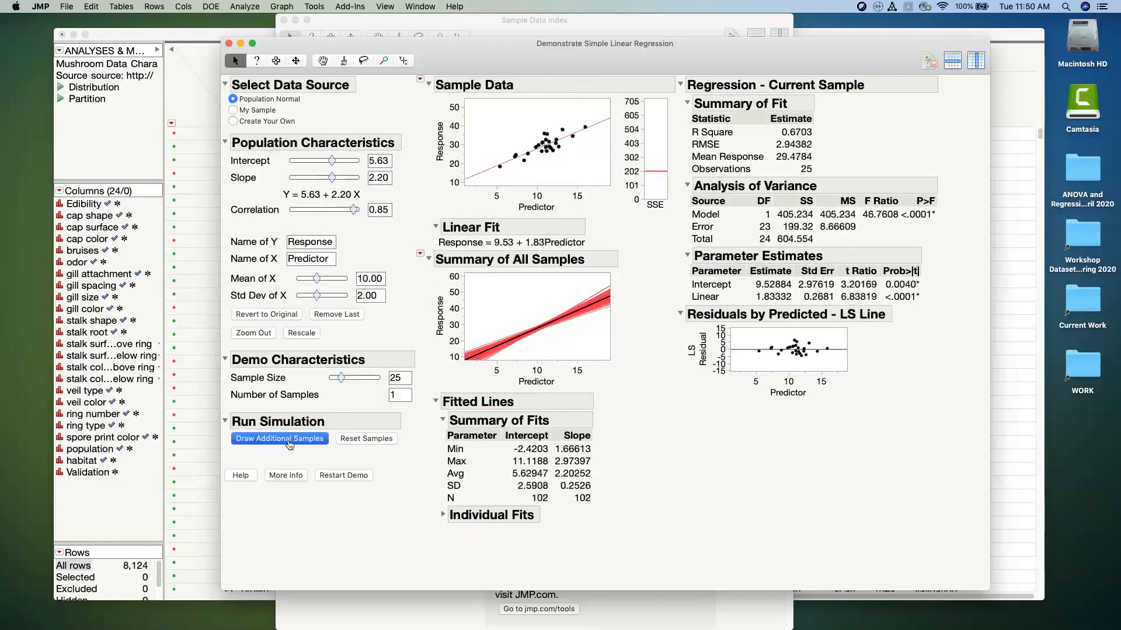
click(288, 446)
click(289, 445)
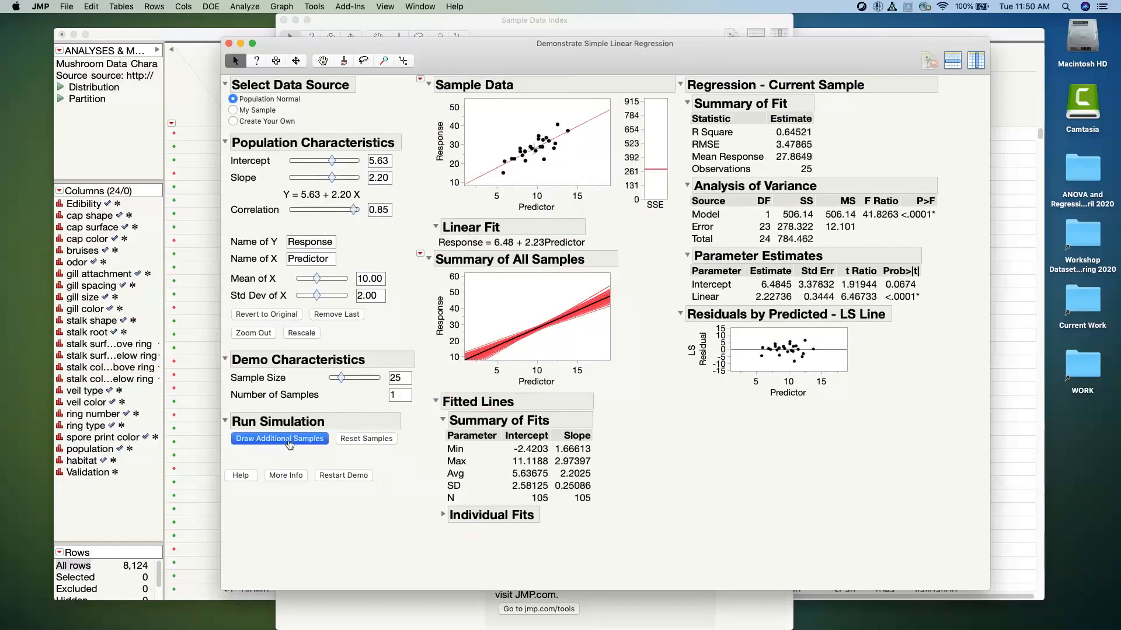
click(288, 445)
click(289, 446)
Switch the summary of all samples to the distribution of slopes.
click(420, 255)
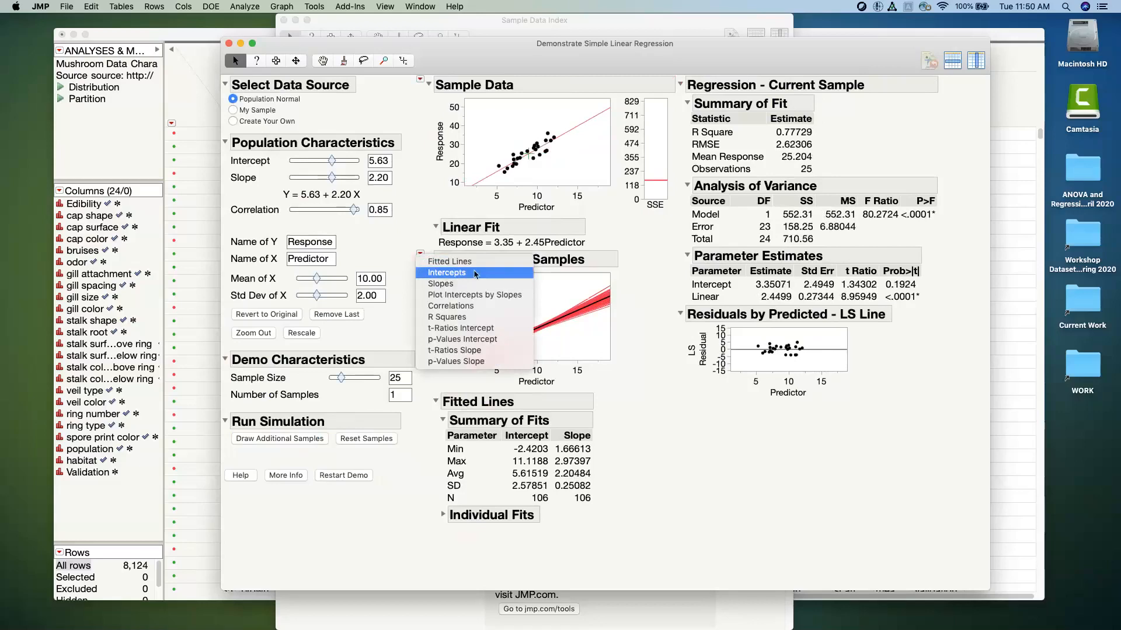
click(477, 286)
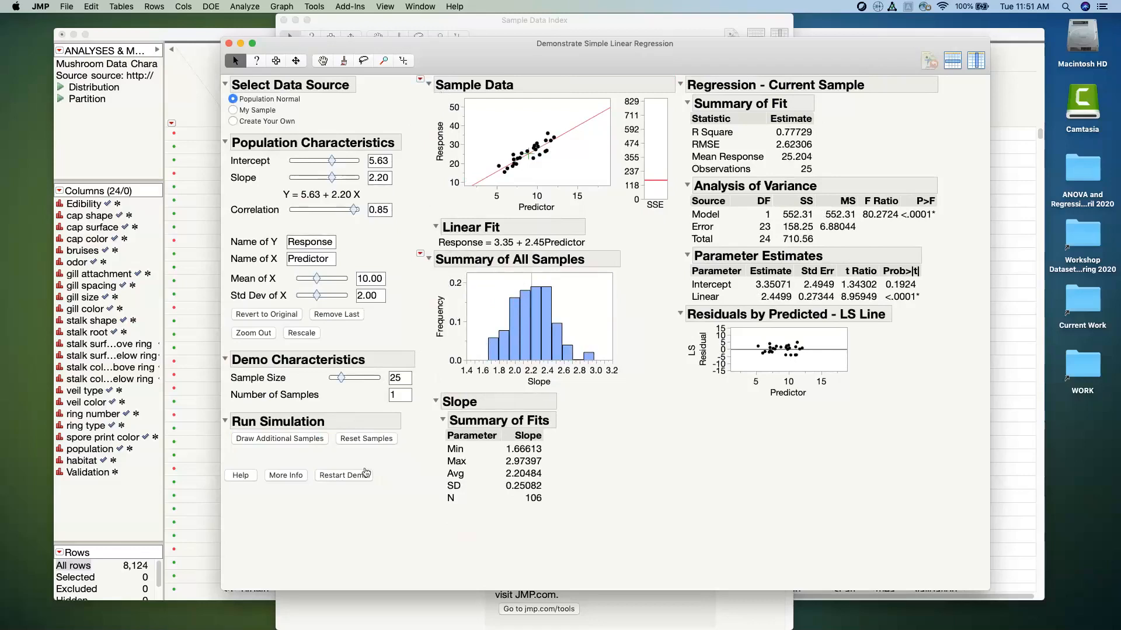
Restart the regression demo, expand the summary of all samples and set it to show slopes.
click(358, 476)
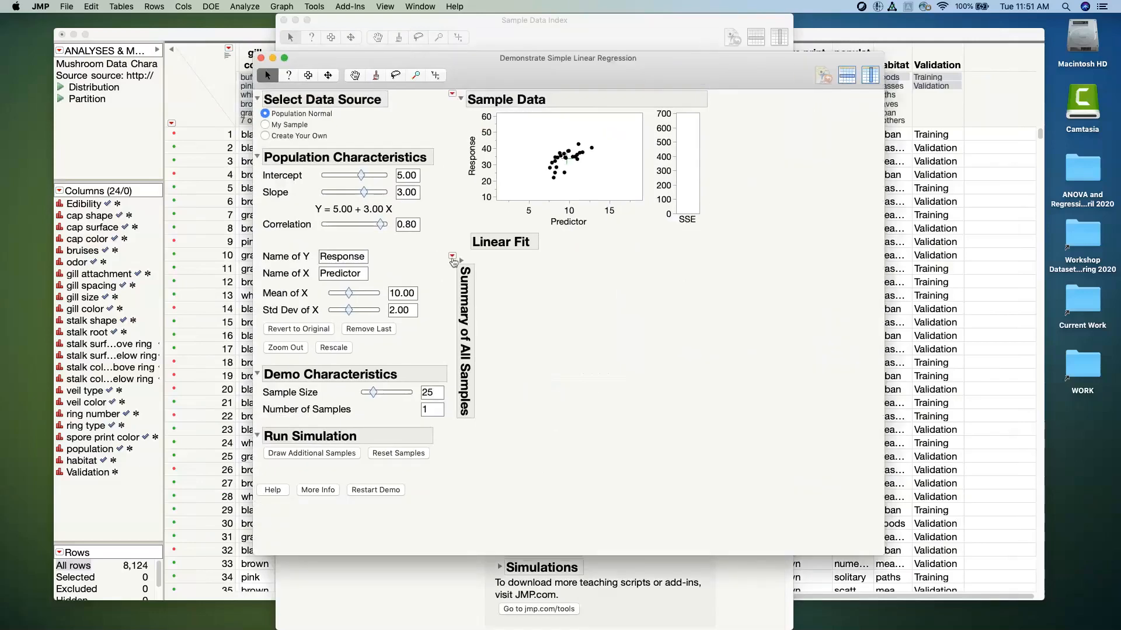
click(459, 261)
click(453, 258)
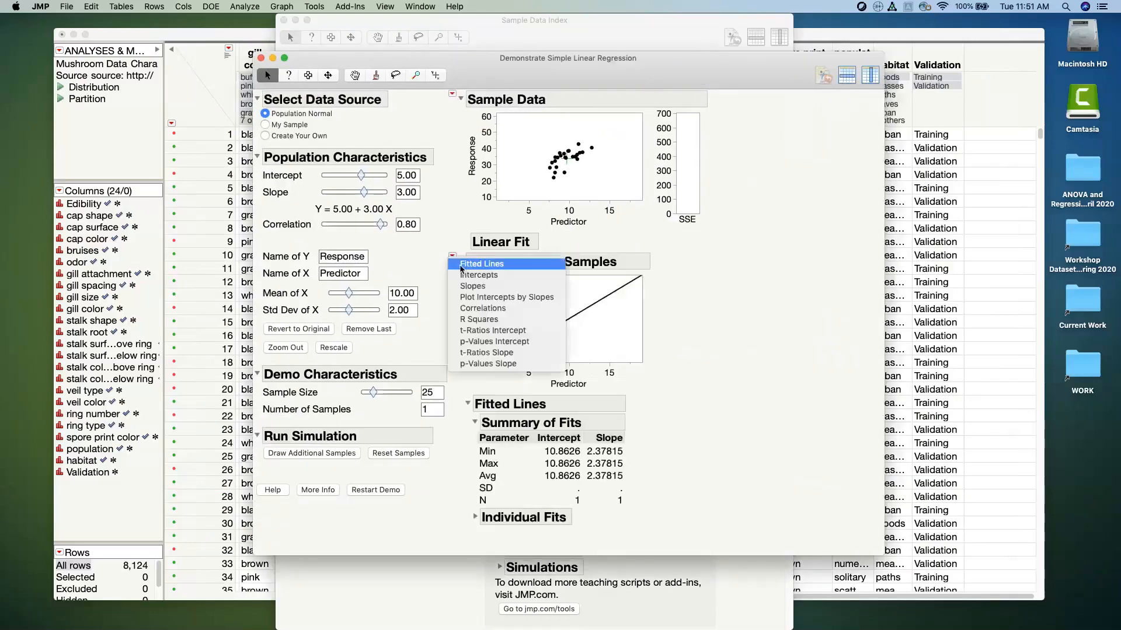
click(505, 295)
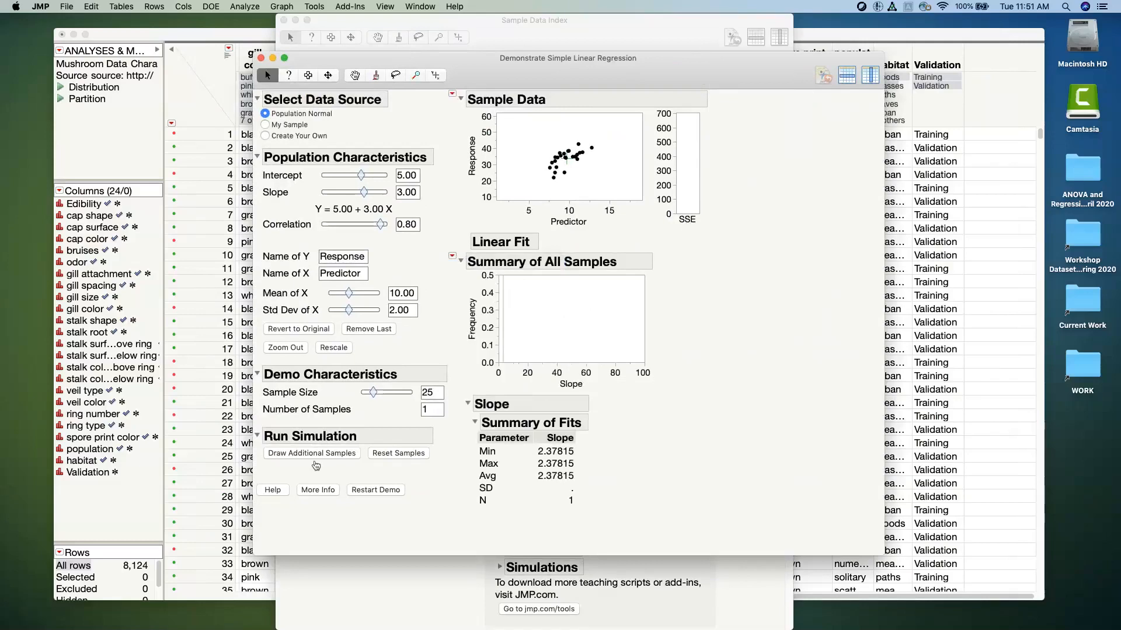
Draw additional samples of size 25 one at a time until 47 slopes are summarized.
click(316, 455)
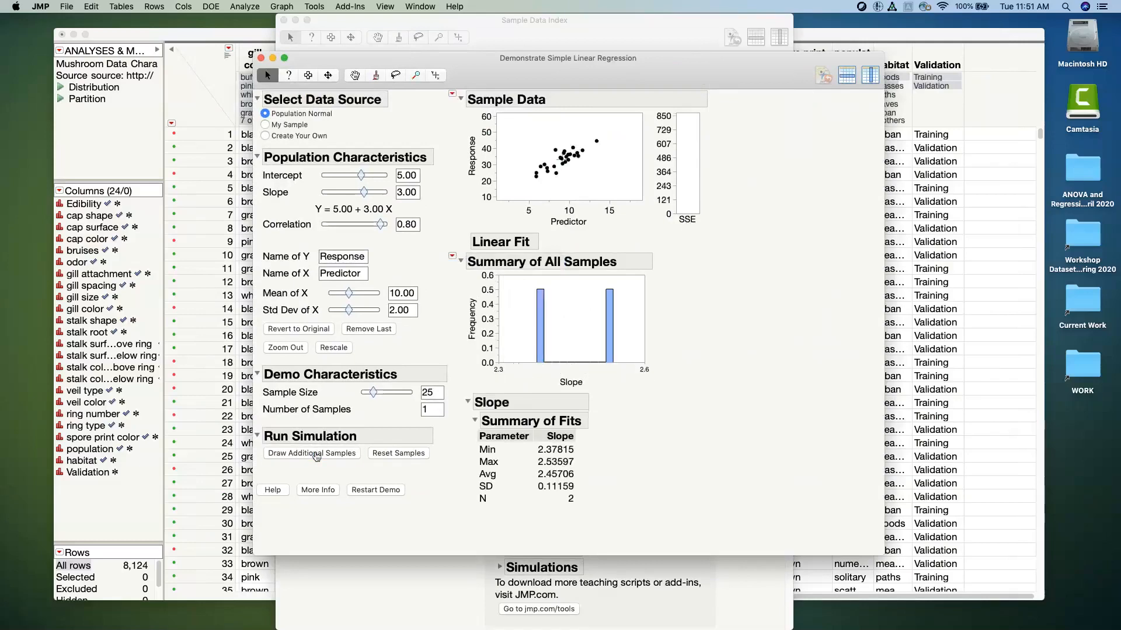
click(316, 456)
click(316, 456)
click(316, 456)
click(316, 455)
click(316, 456)
click(316, 456)
click(316, 456)
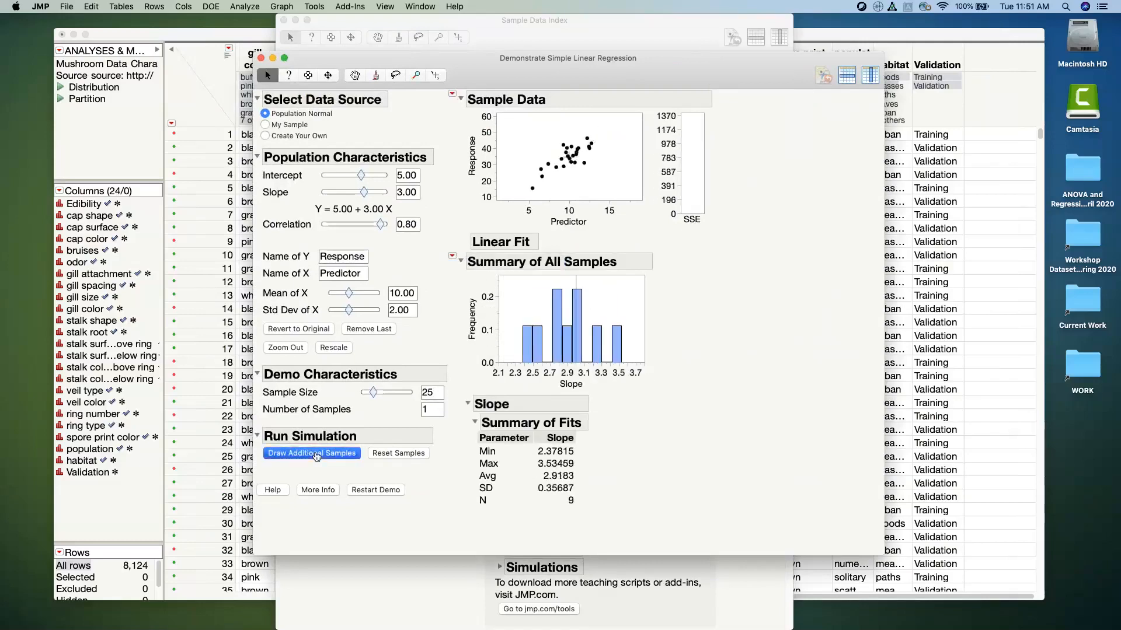
click(315, 456)
click(316, 456)
click(315, 456)
click(315, 456)
click(316, 456)
click(315, 456)
click(316, 455)
click(316, 456)
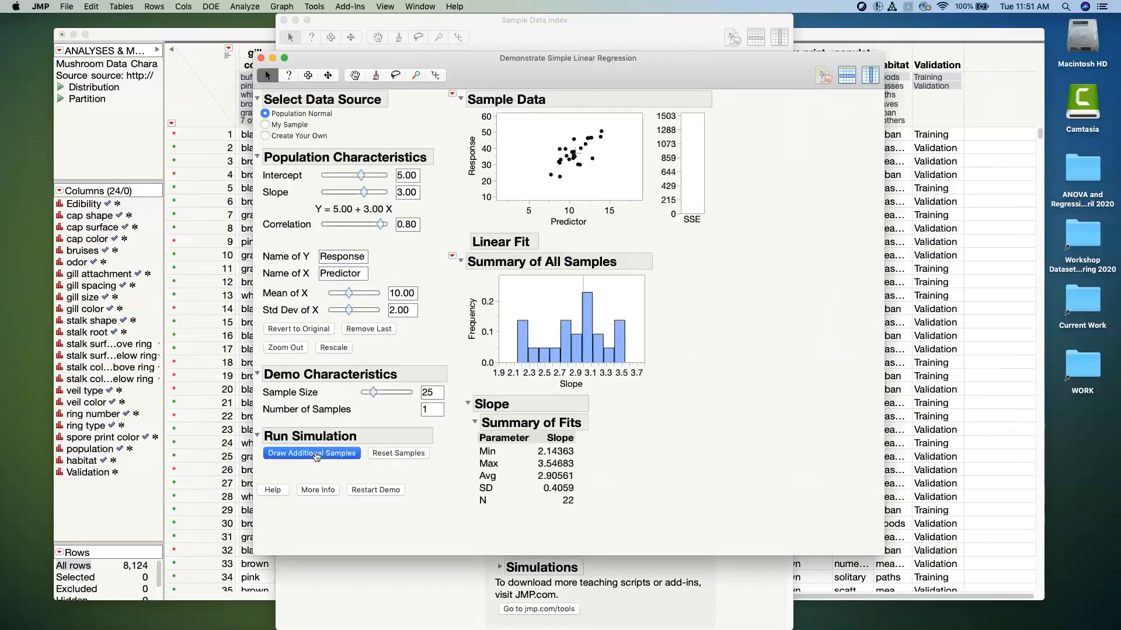
click(316, 455)
click(316, 456)
click(316, 456)
click(316, 456)
click(316, 455)
click(316, 456)
click(316, 455)
click(315, 456)
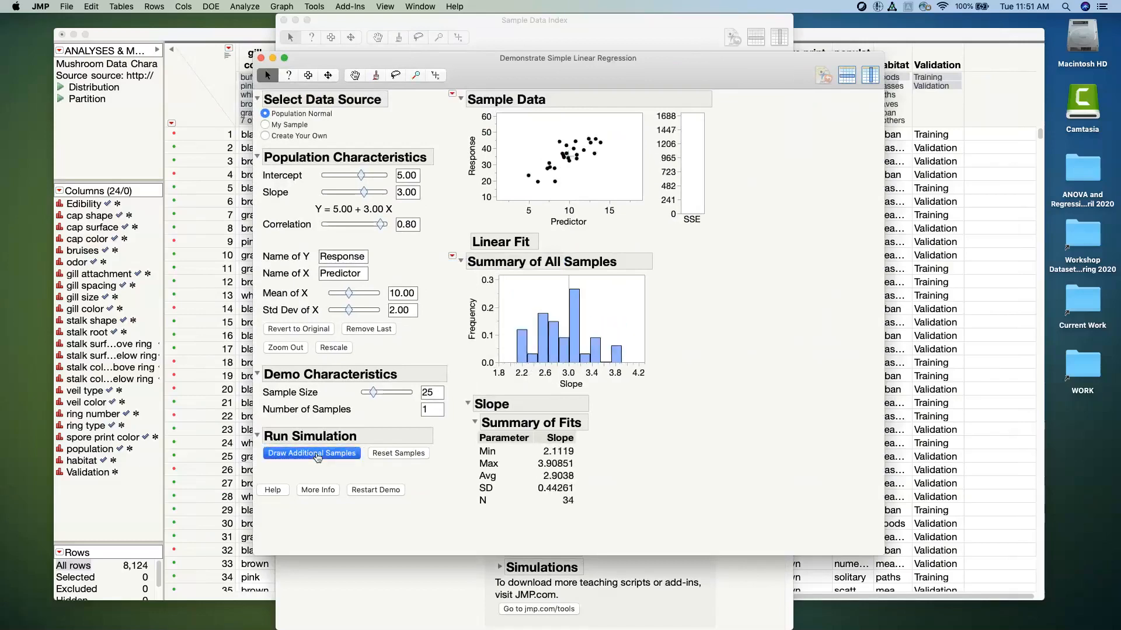
click(315, 456)
click(315, 455)
click(316, 455)
click(316, 456)
click(316, 456)
click(316, 456)
click(316, 455)
click(316, 456)
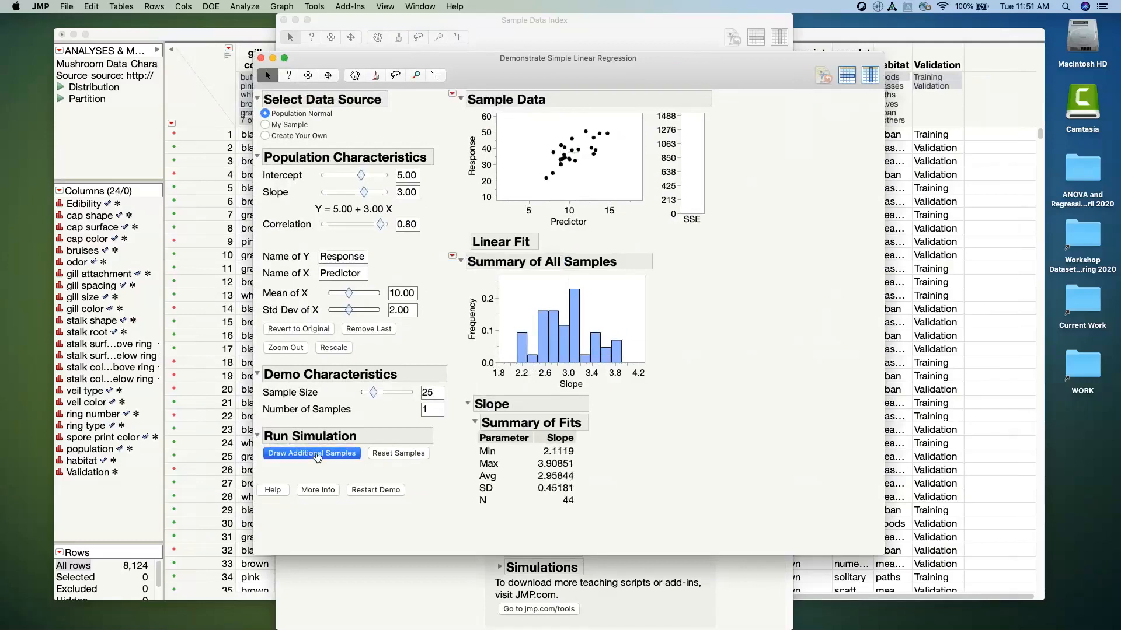
click(316, 456)
click(315, 455)
click(315, 456)
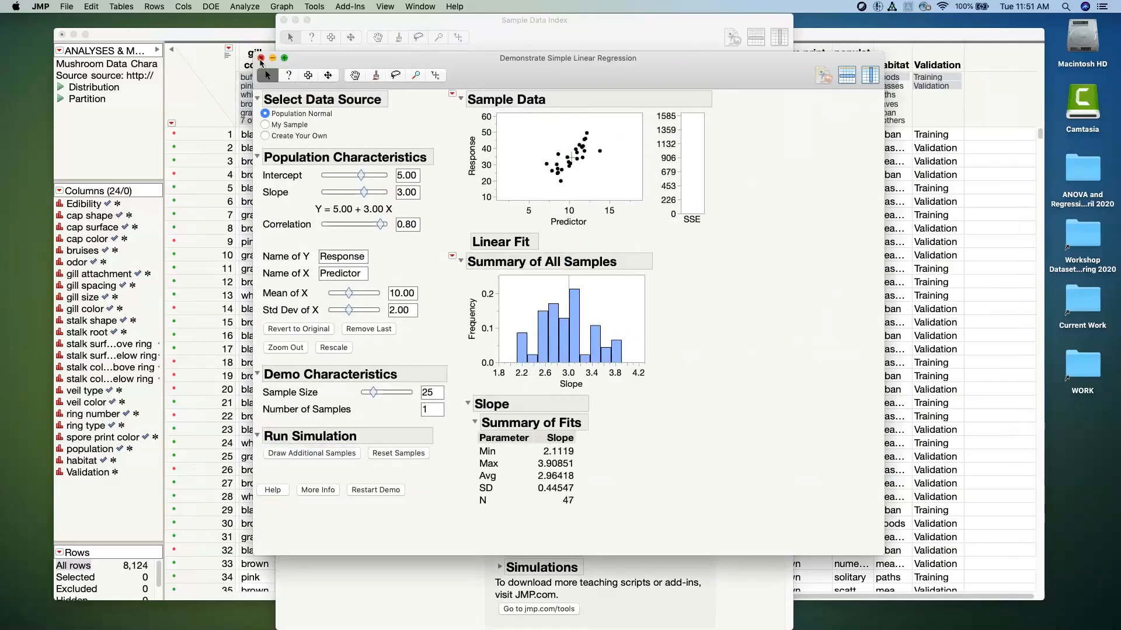
Close the demo, reopen Demonstrate Regression from the teaching modules and fit the least squares line to its sample.
click(261, 58)
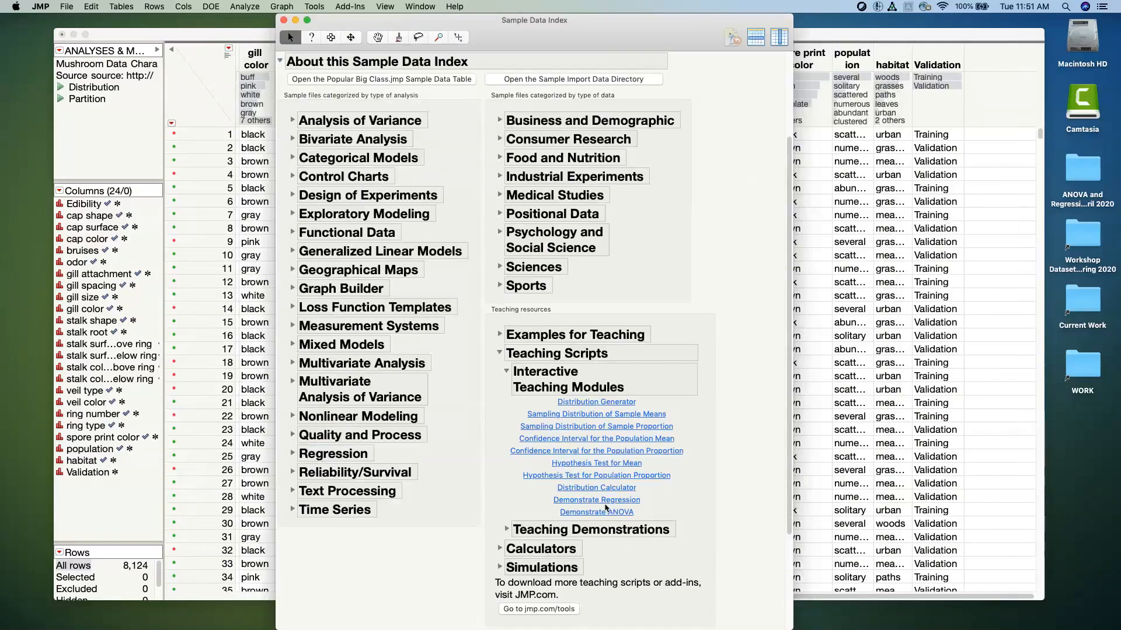
click(601, 500)
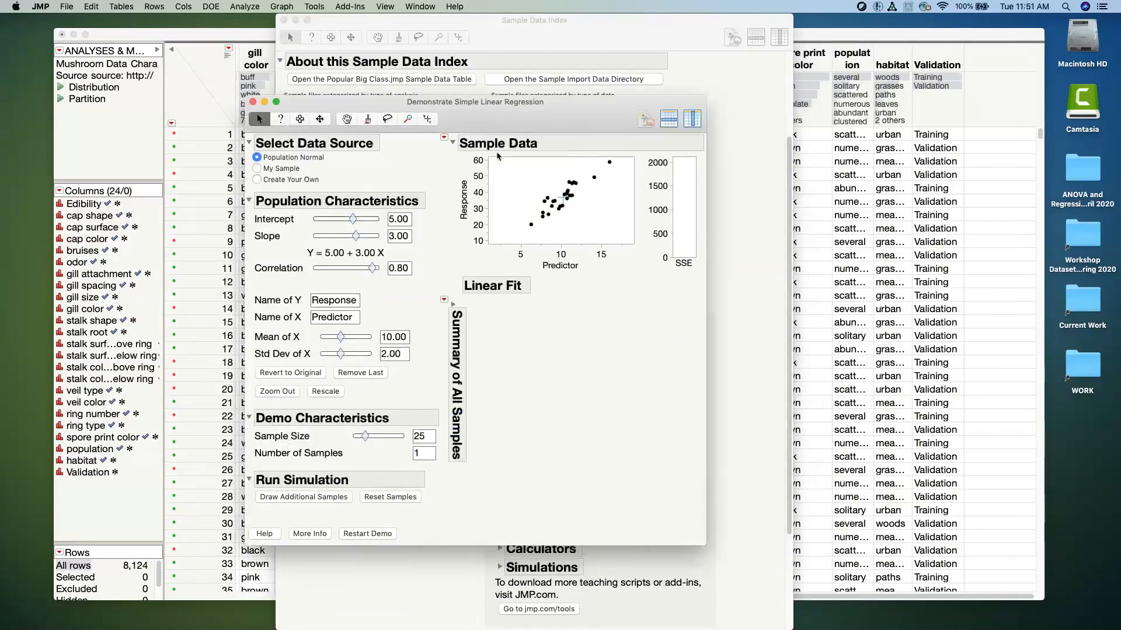
click(444, 138)
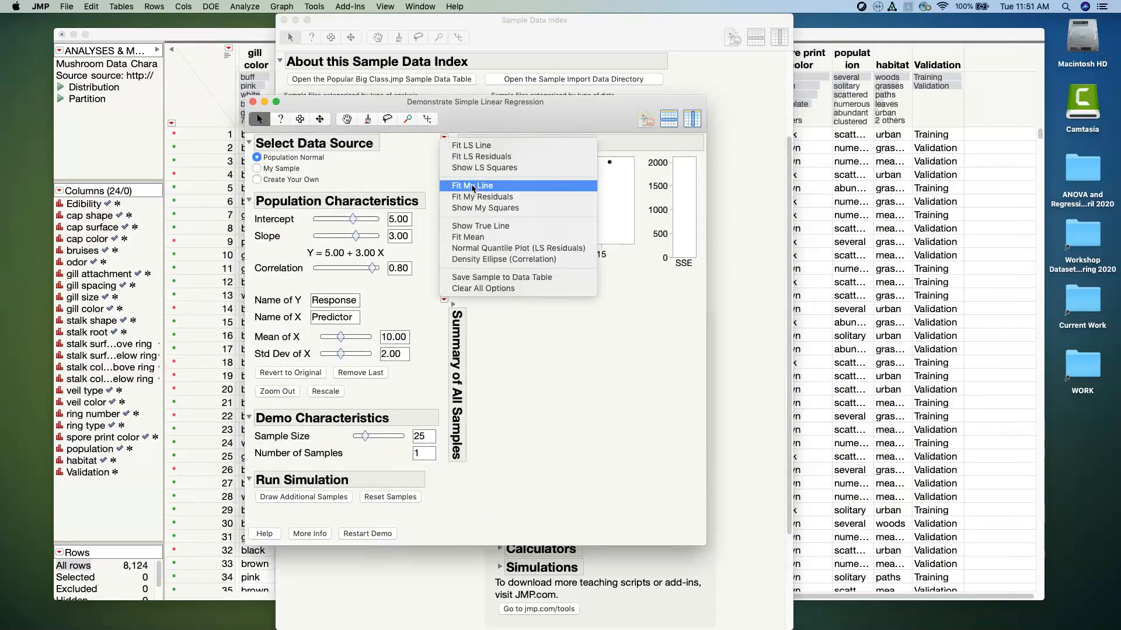
click(471, 145)
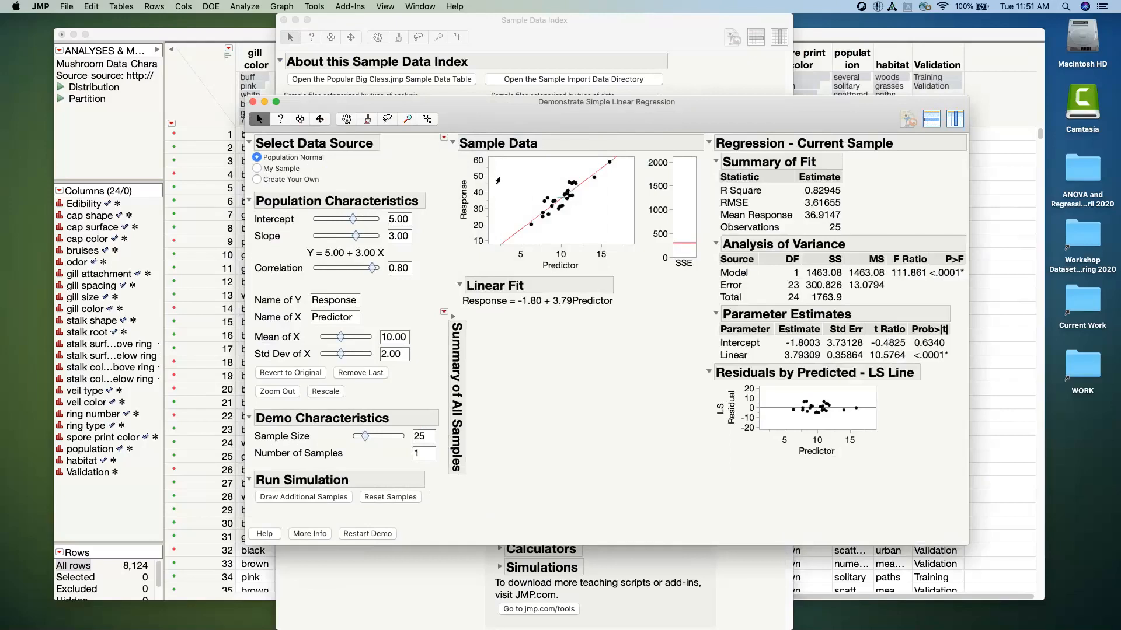
Add an outlier to the sample plot at low predictor and high response, then shift it to a predictor value of about 3.
click(497, 185)
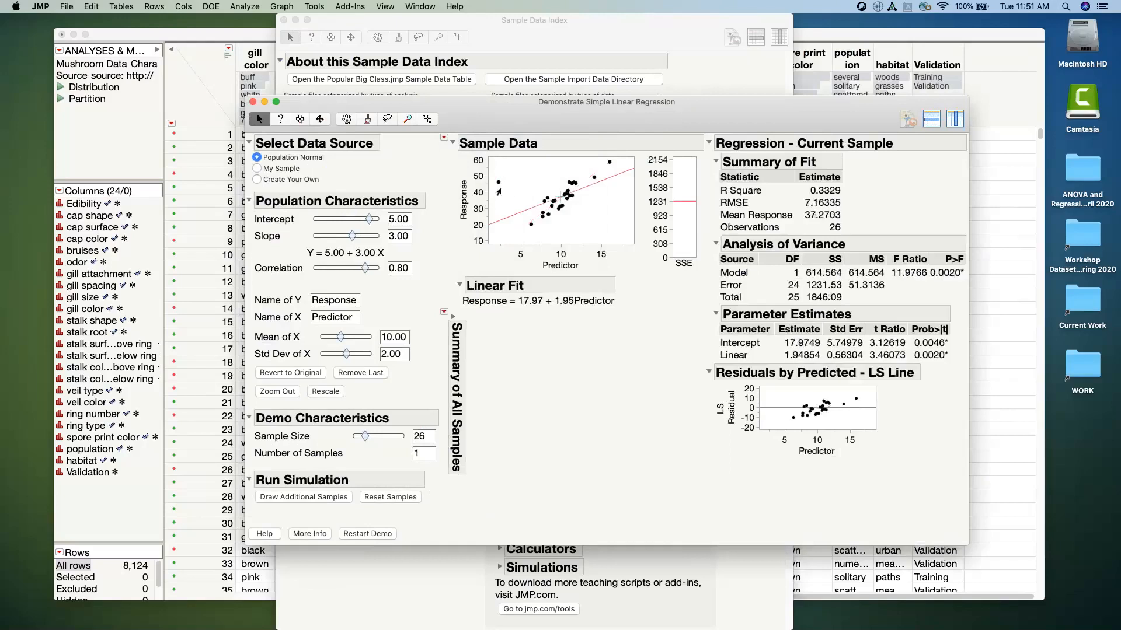
mouse_move(496, 185)
mouse_down()
mouse_move(492, 231)
mouse_move(496, 214)
mouse_move(560, 214)
mouse_move(558, 162)
mouse_move(556, 247)
mouse_move(558, 176)
mouse_move(617, 240)
mouse_move(528, 216)
mouse_move(507, 185)
mouse_up()
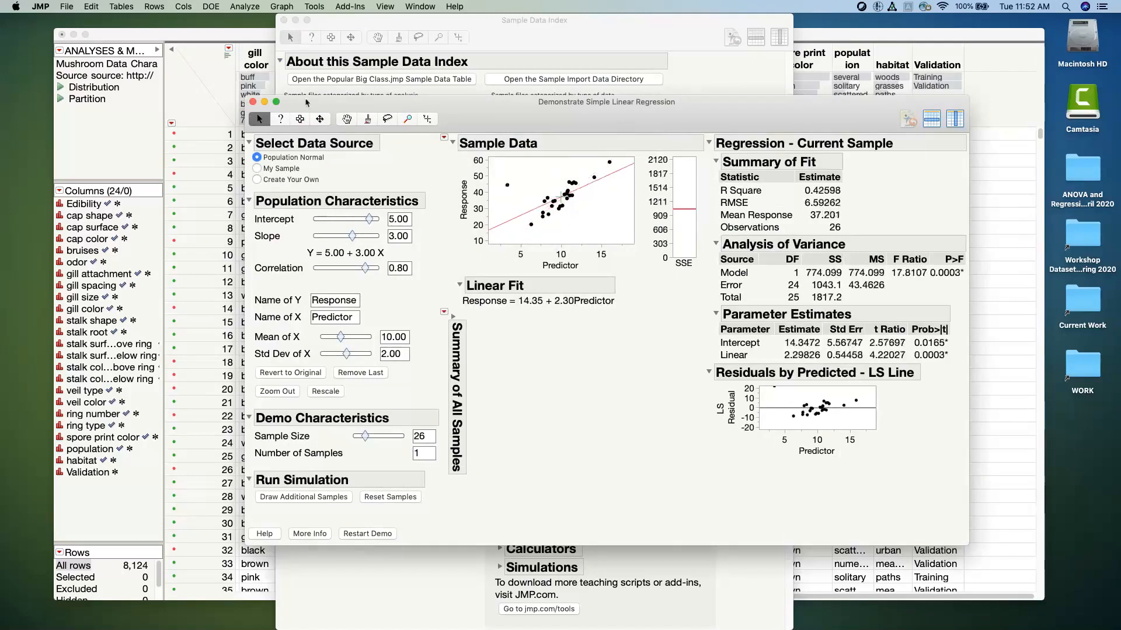
Close the regression demo and the Sample Data Index, dismissing the script alert.
click(253, 103)
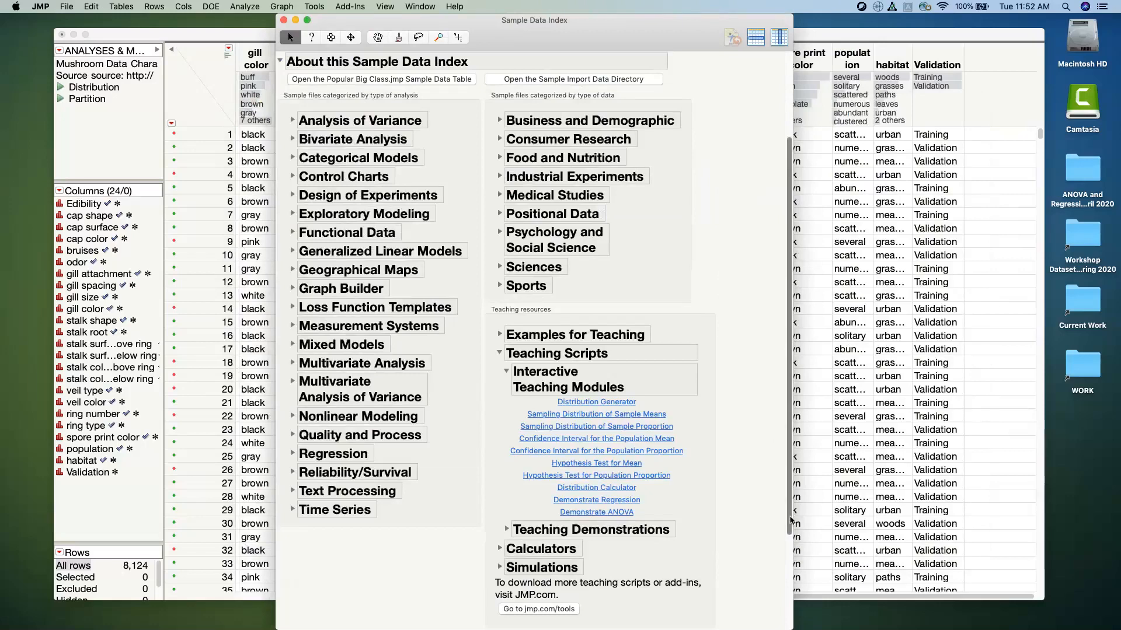
drag(790, 512, 801, 608)
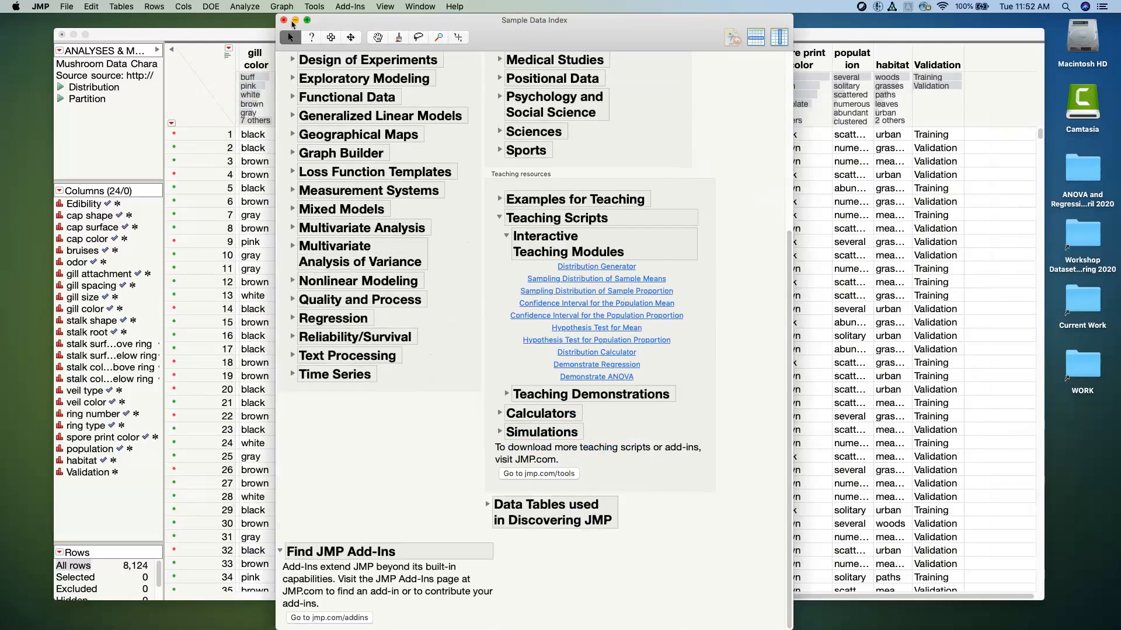
click(284, 21)
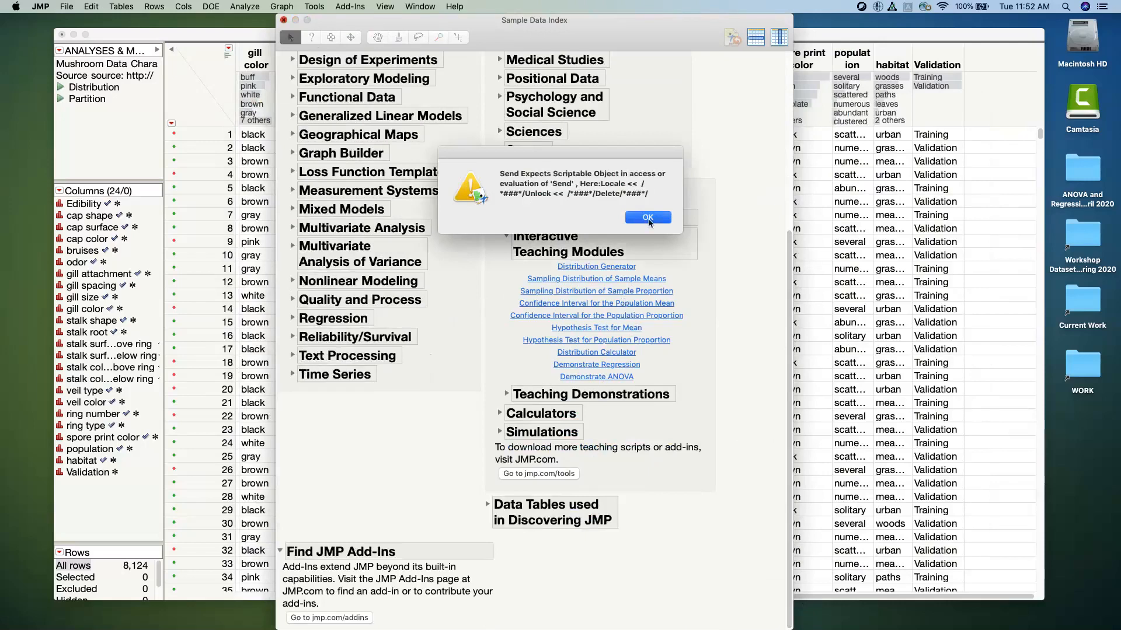
click(648, 218)
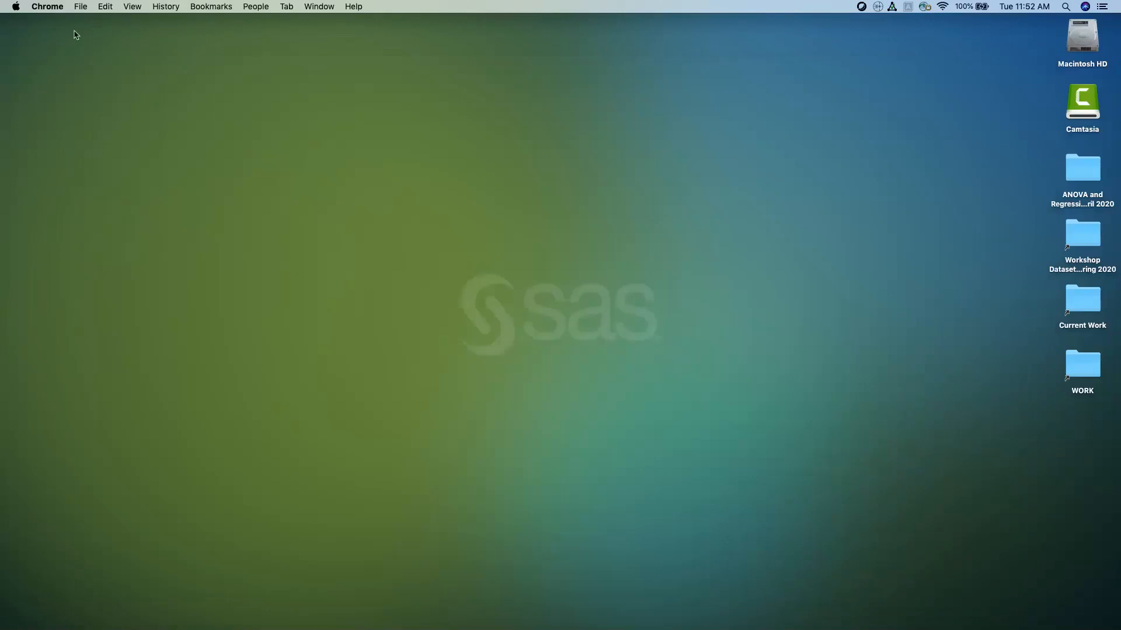
Open jmp.com in a new Chrome window, then reposition and enlarge the window.
click(81, 6)
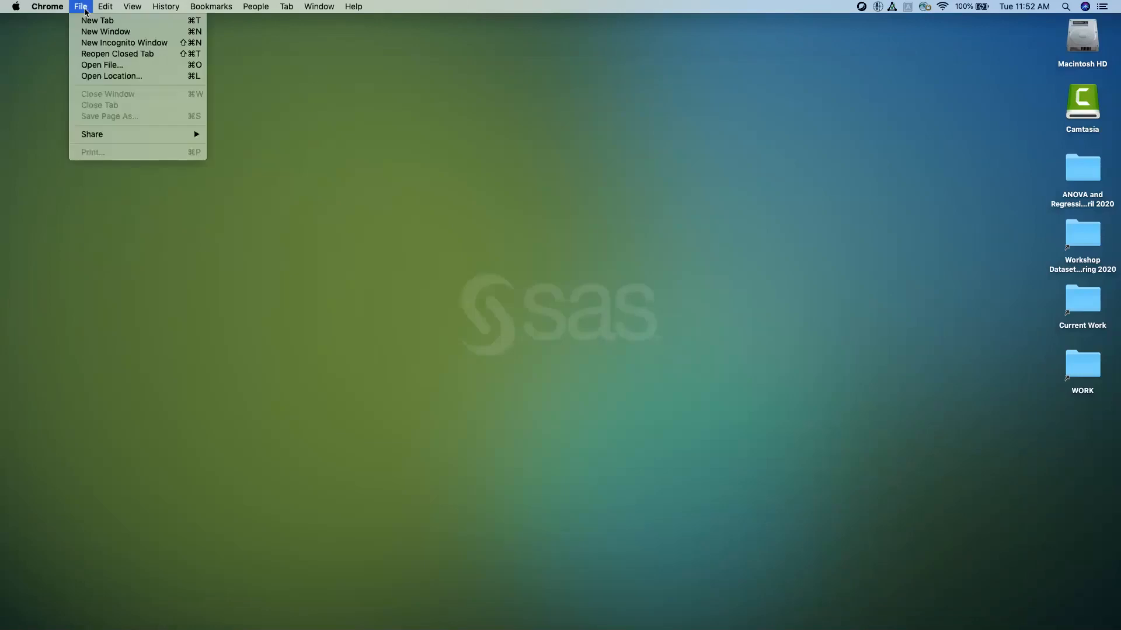
click(104, 34)
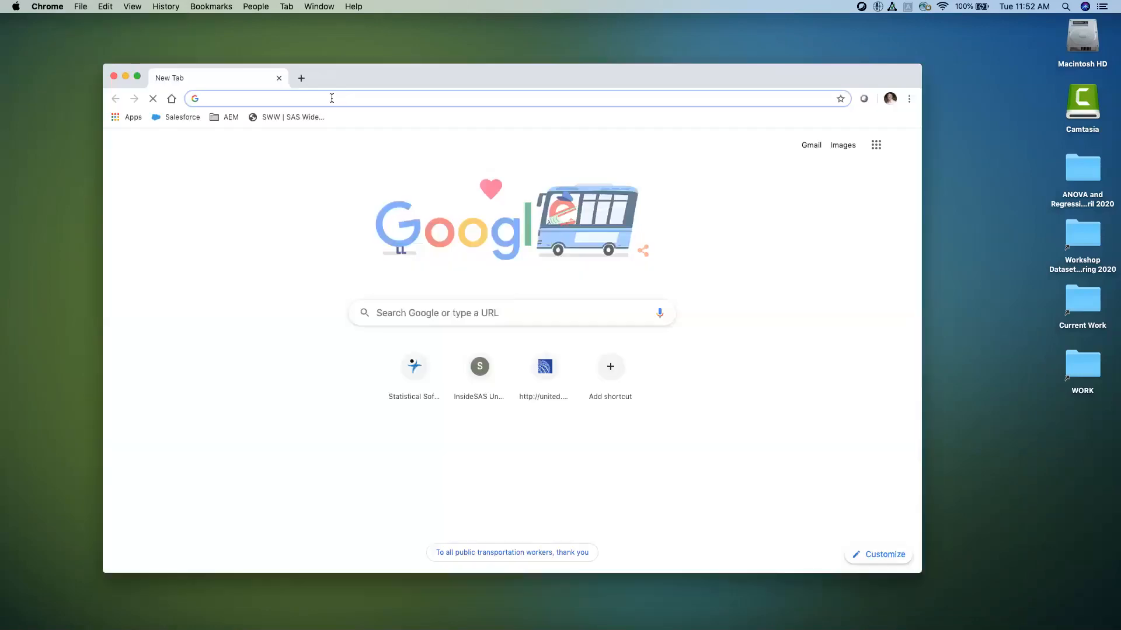
text(www)
key(Return)
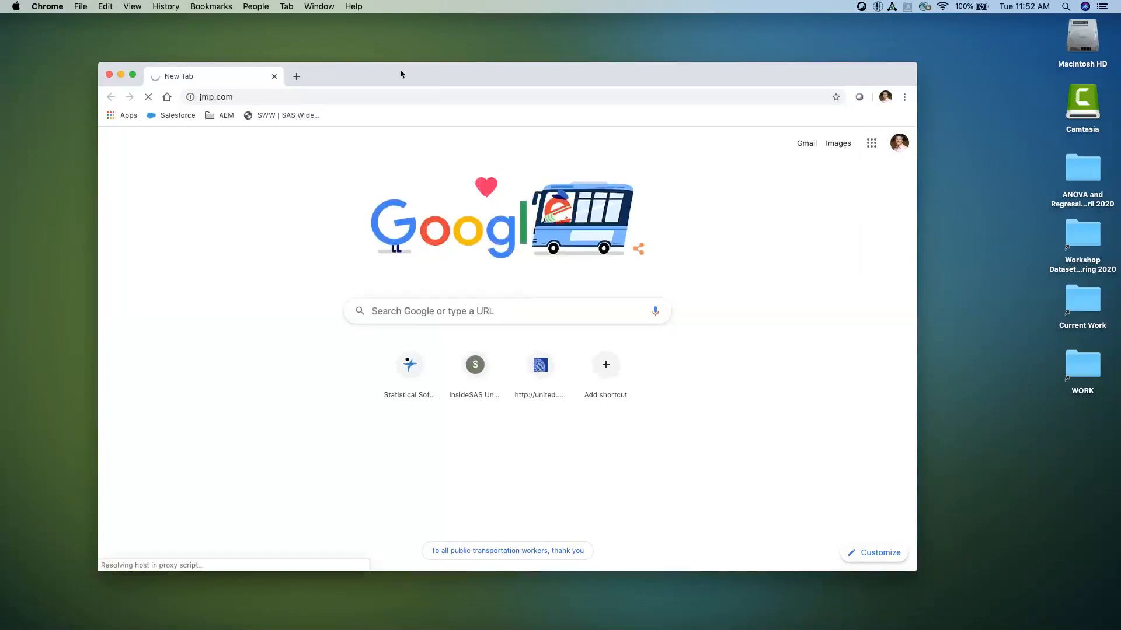
drag(401, 69, 333, 30)
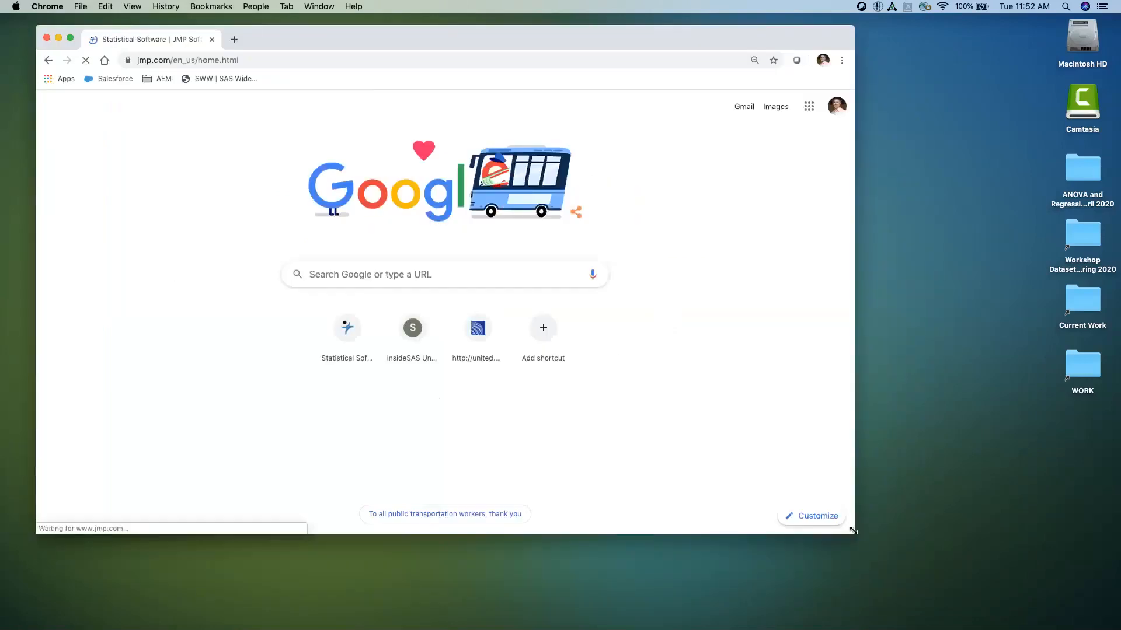
drag(847, 519, 958, 595)
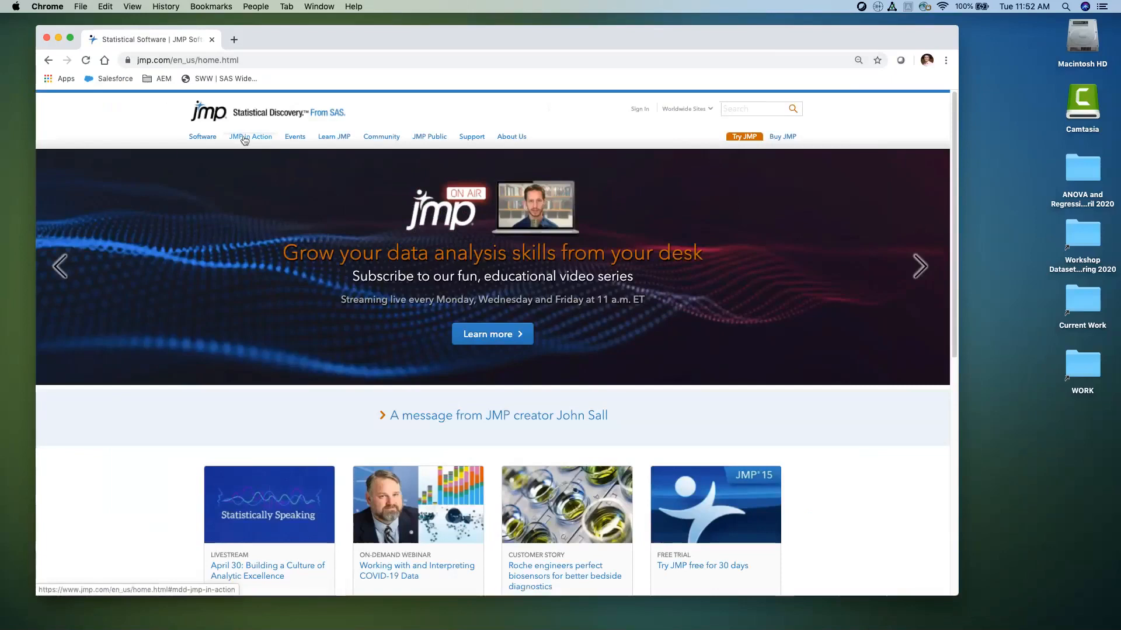
Open the Academic page listed under JMP in Action.
click(245, 139)
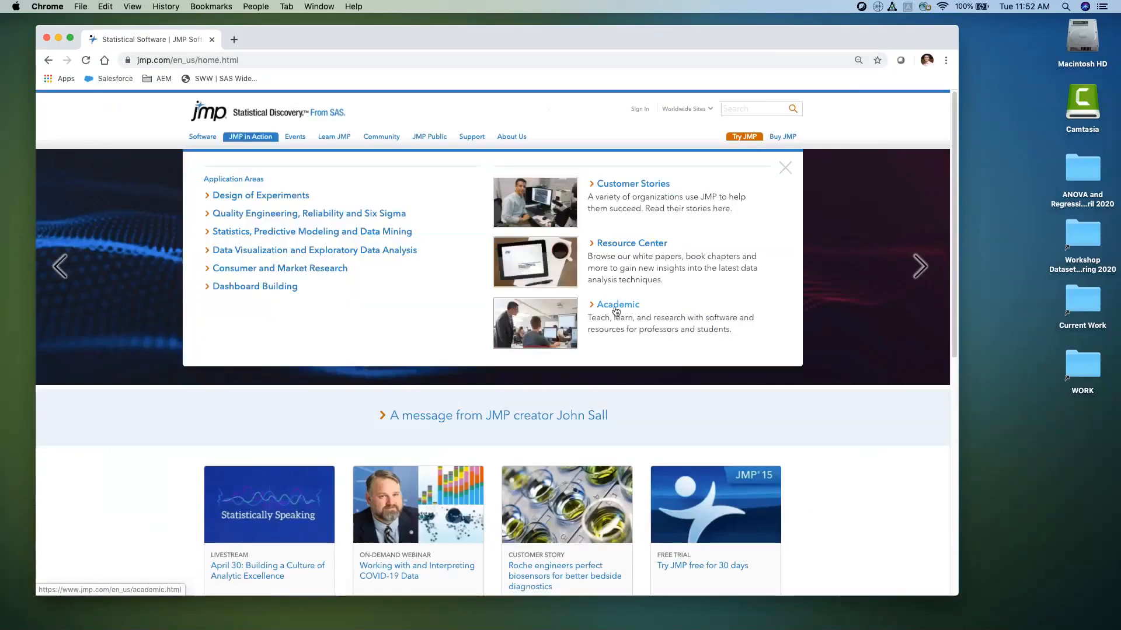
click(616, 307)
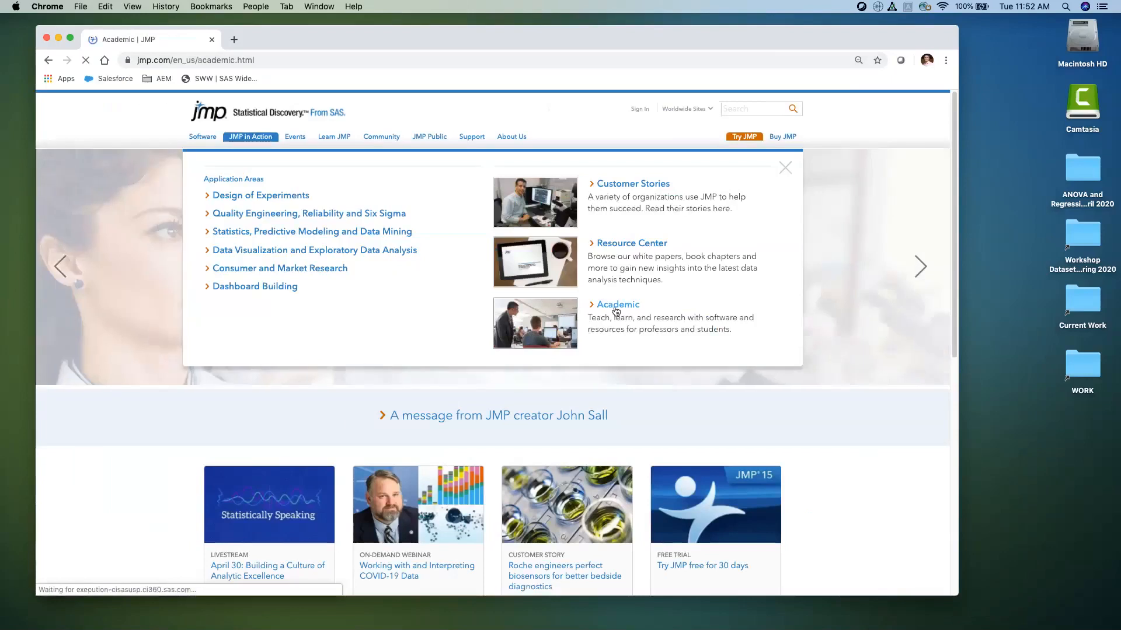
Open the Academic Webinar Library from the academic resources and look through its webinar topics.
scroll(957, 187, down, 3)
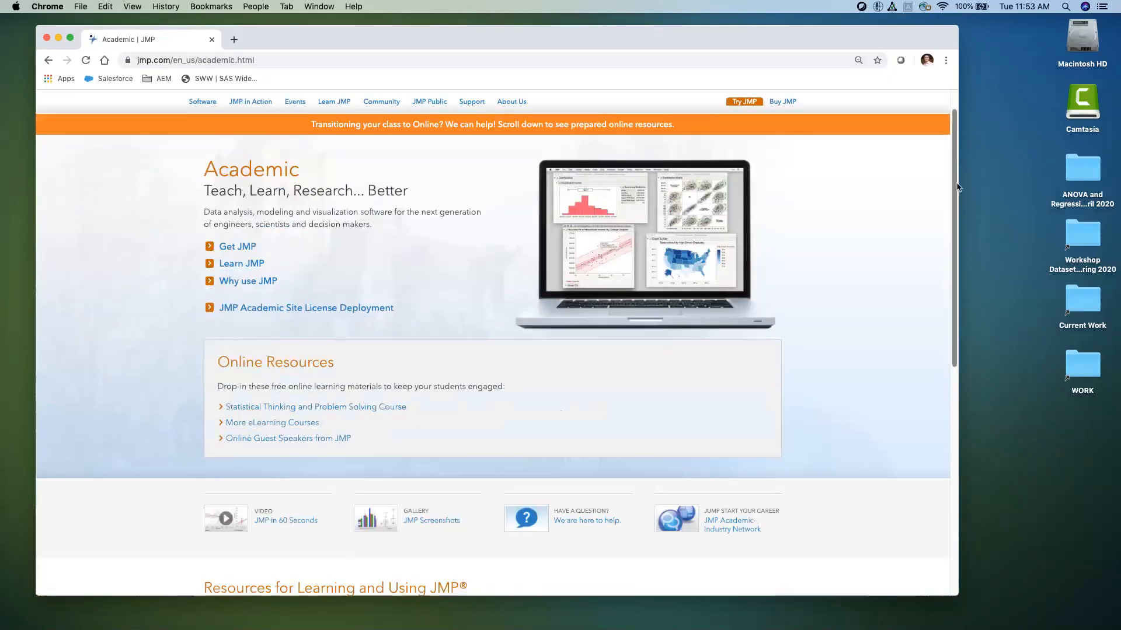
scroll(957, 186, down, 6)
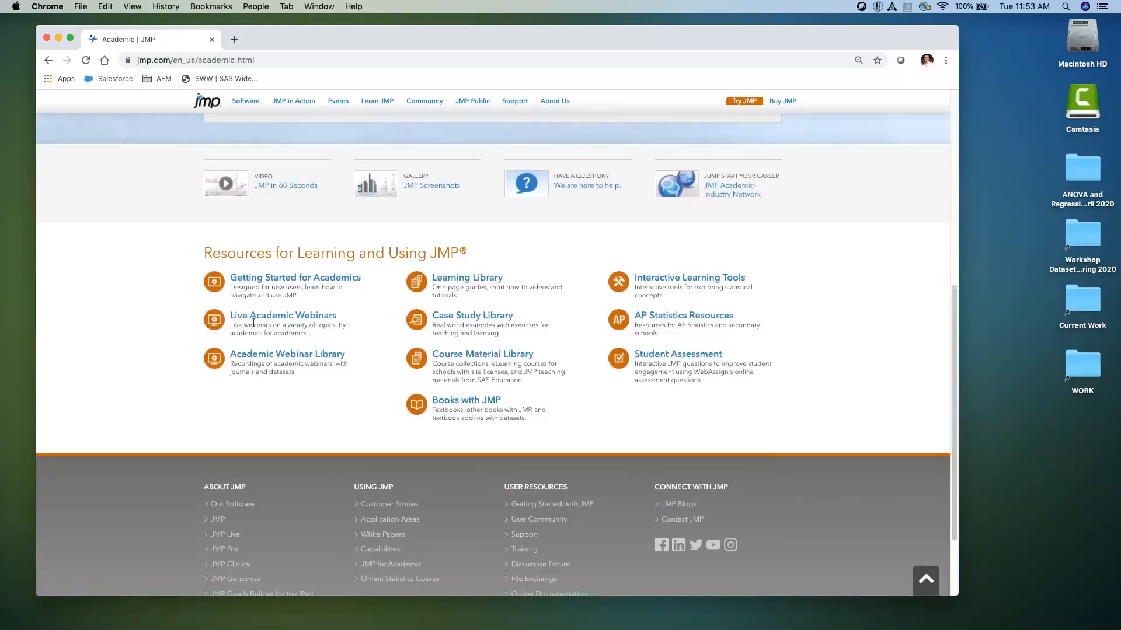
click(286, 358)
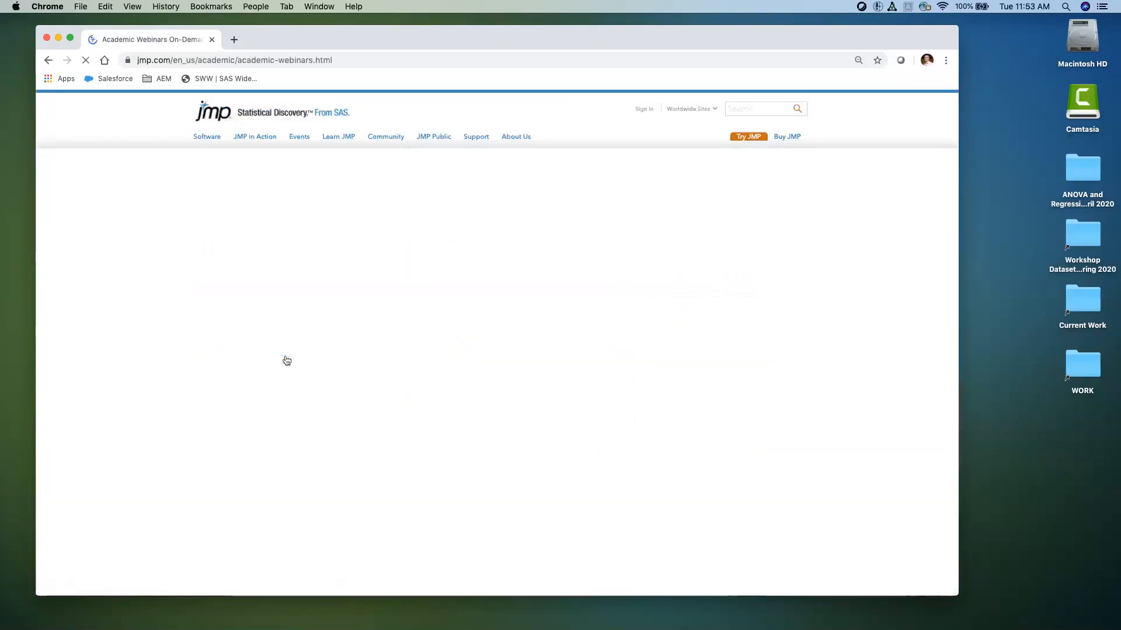
scroll(957, 113, down, 3)
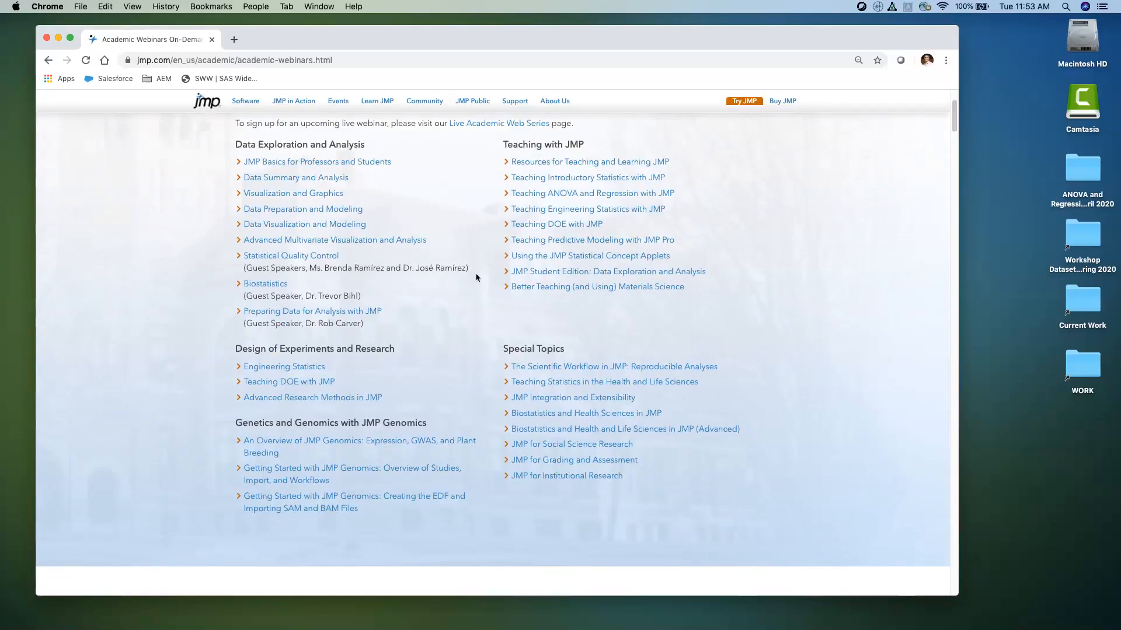
Return to the Academic page and open the Learning Library to review its topic categories.
click(49, 61)
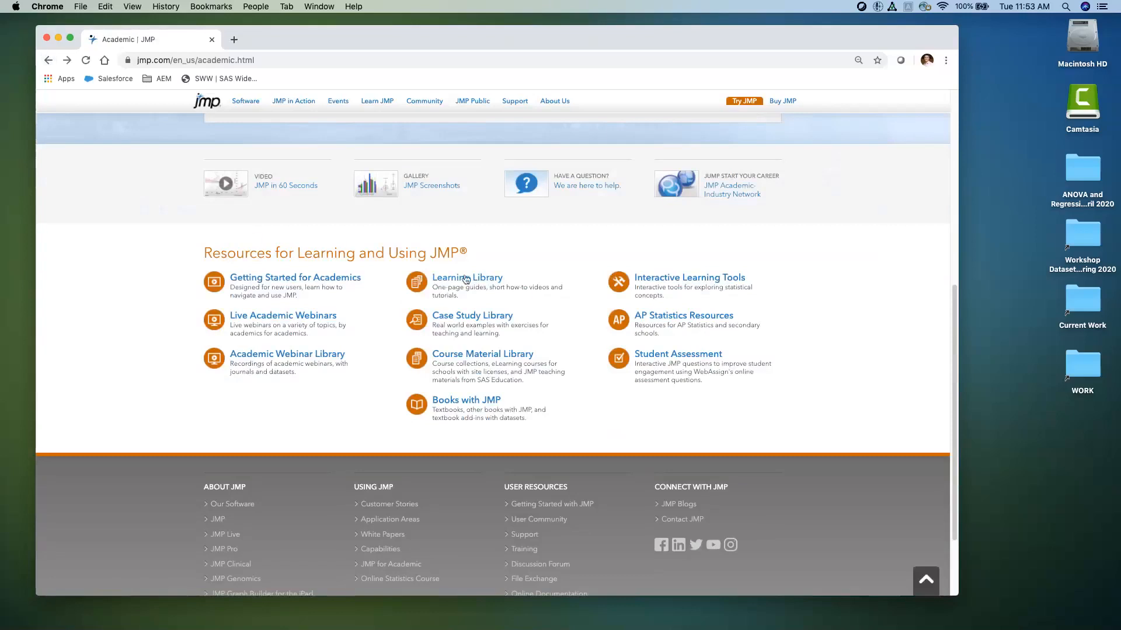
click(466, 278)
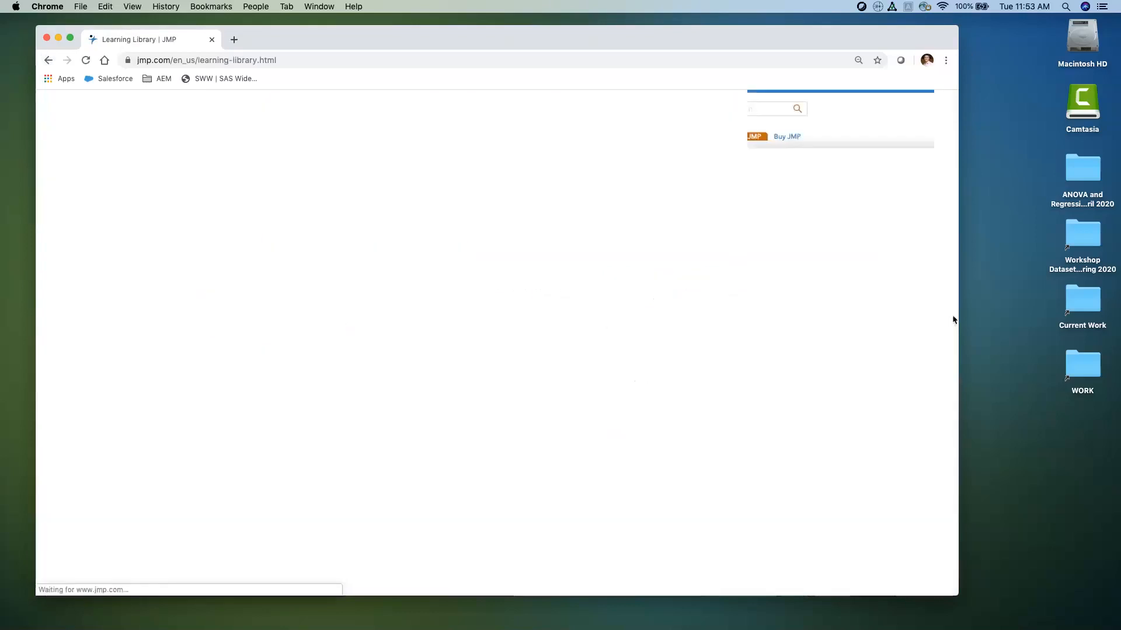
scroll(956, 340, down, 2)
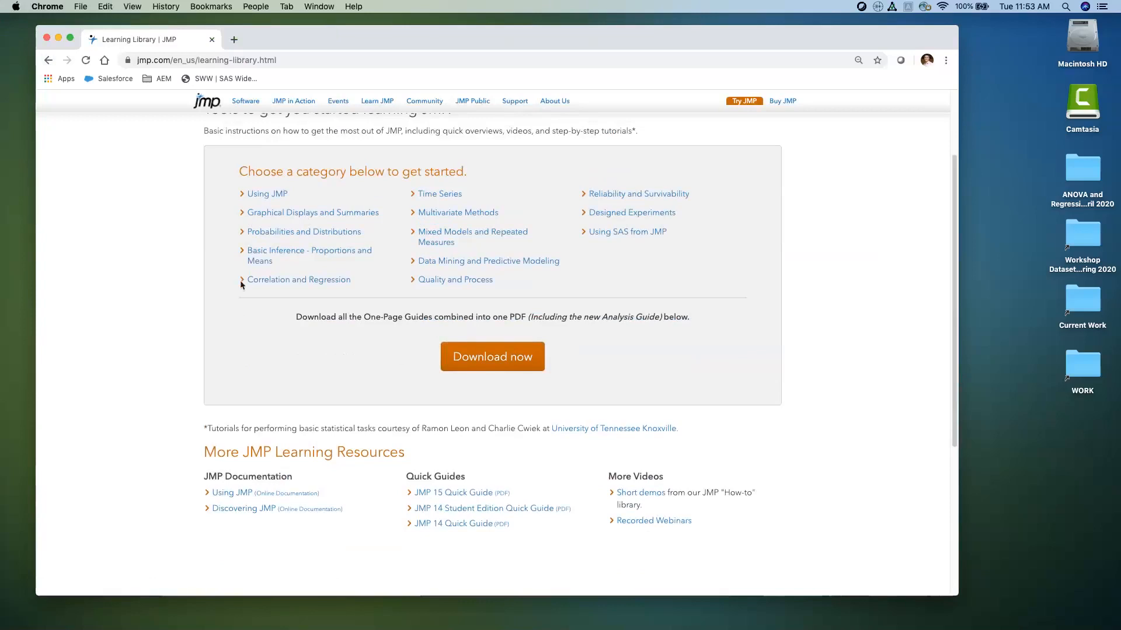
Open the Correlation and Regression category and view the one-page PDF guide for Simple Linear Regression.
click(254, 283)
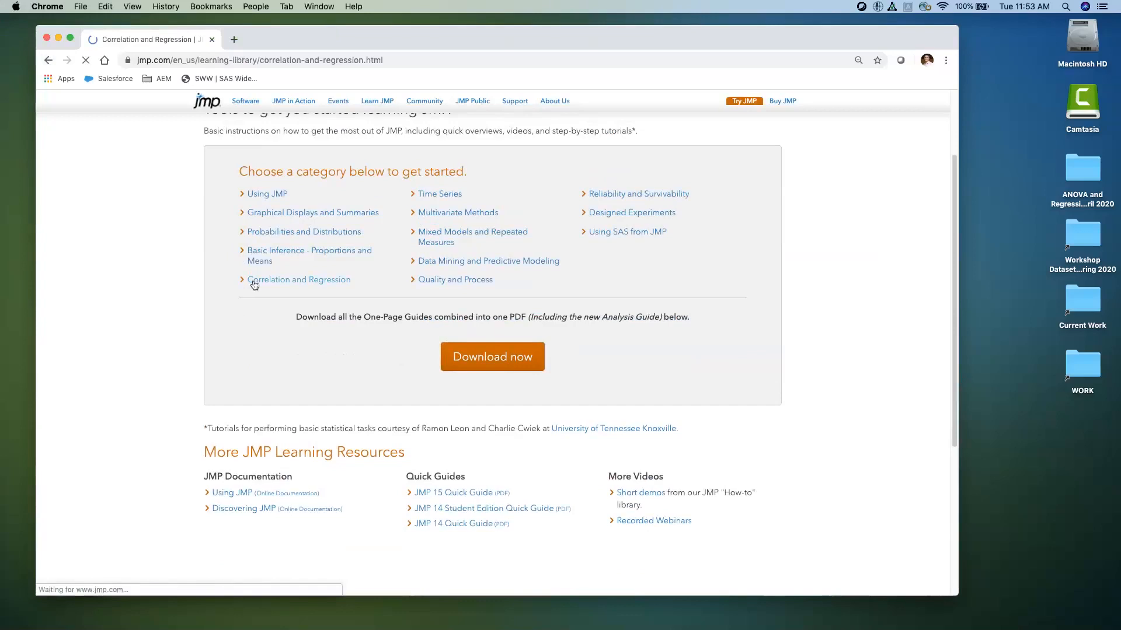
drag(954, 276, 960, 406)
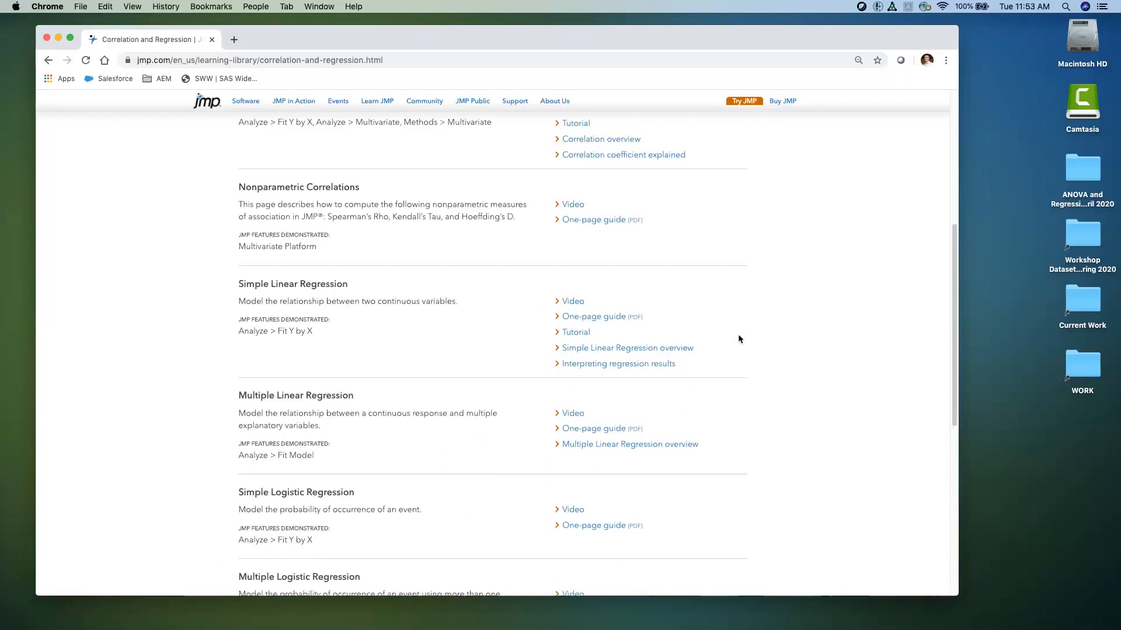
click(592, 318)
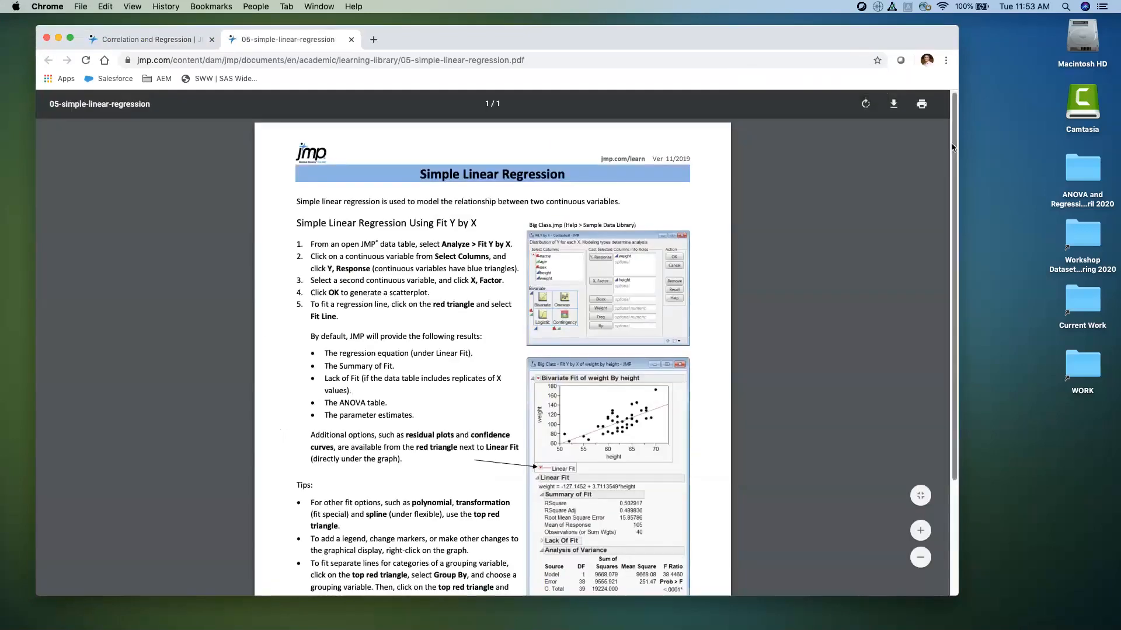
drag(955, 156, 957, 174)
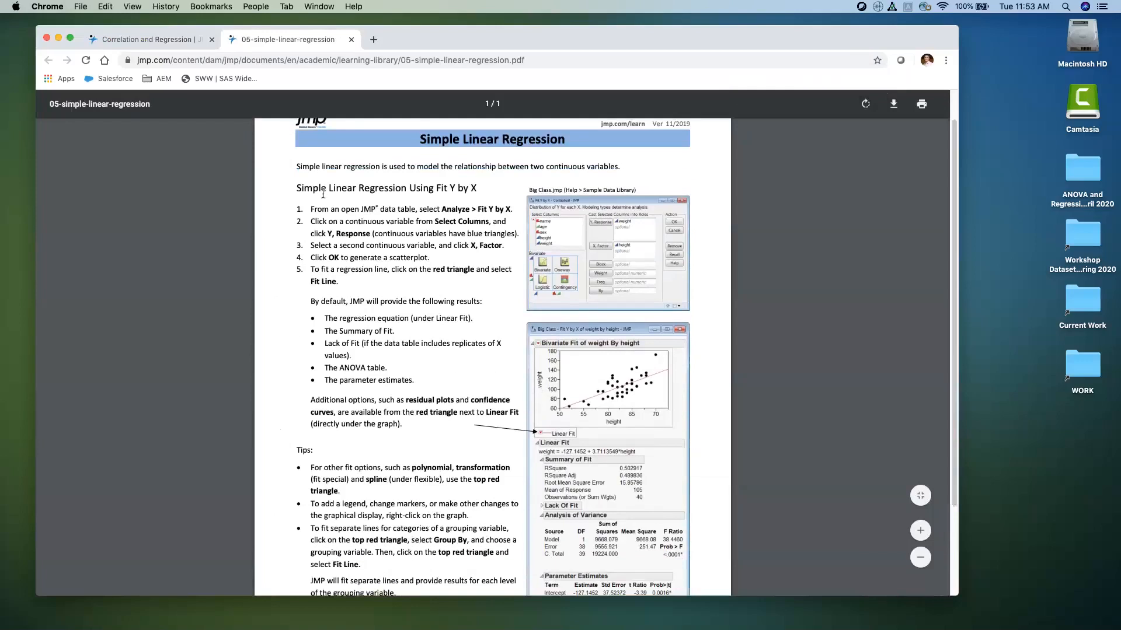
Return to the Correlation and Regression page, then go back through the Learning Library to the Academic page.
click(153, 46)
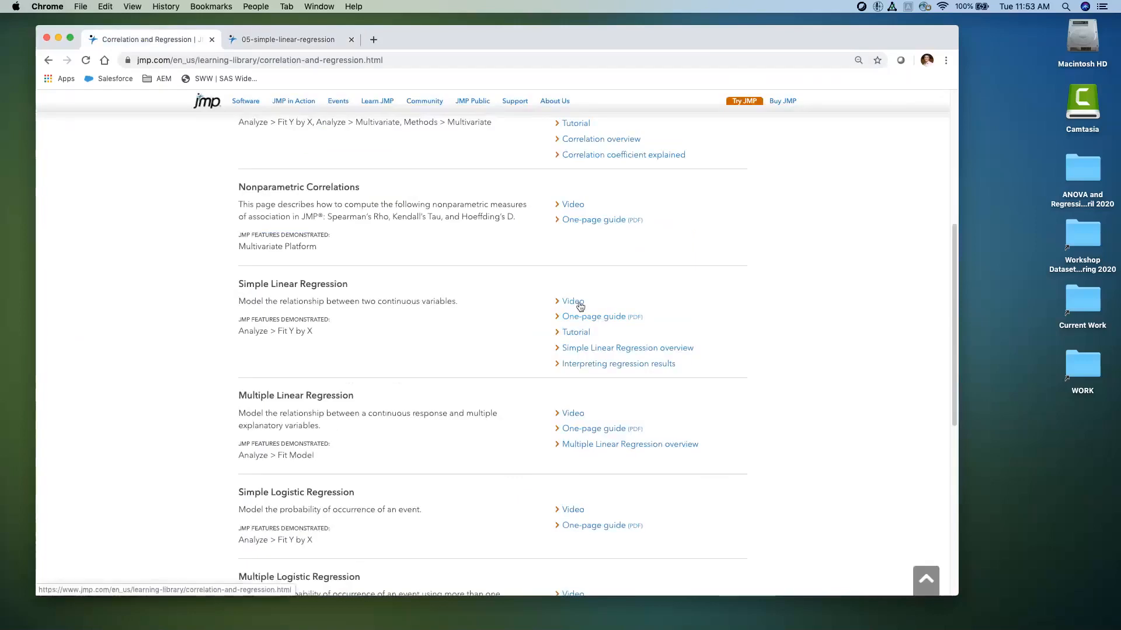
scroll(953, 325, up, 1)
drag(953, 324, 942, 201)
click(48, 60)
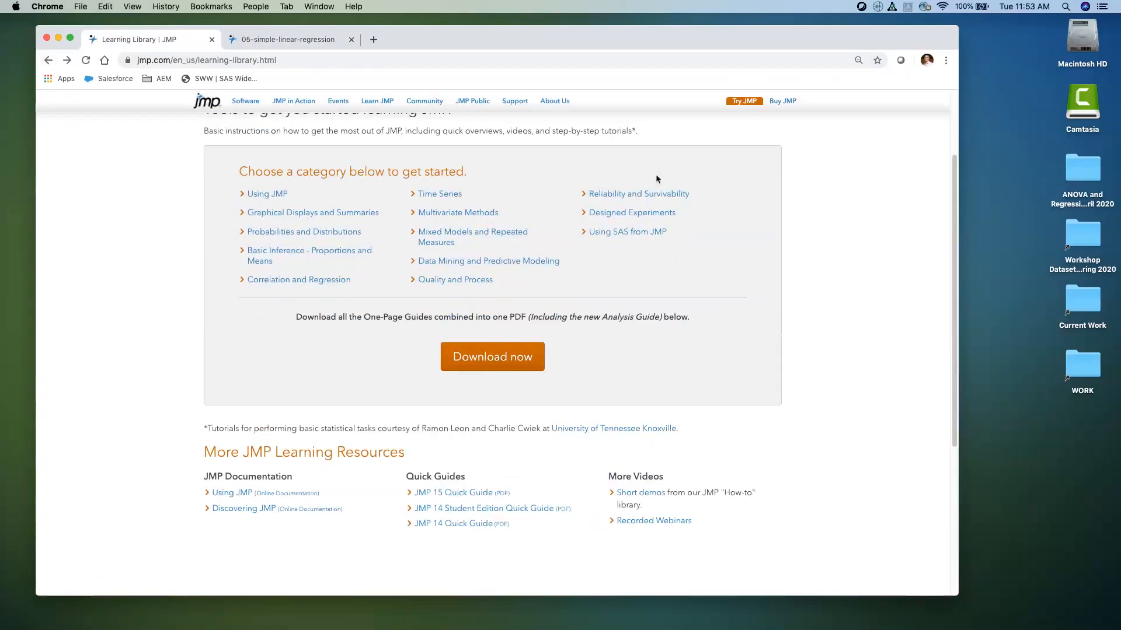
click(48, 61)
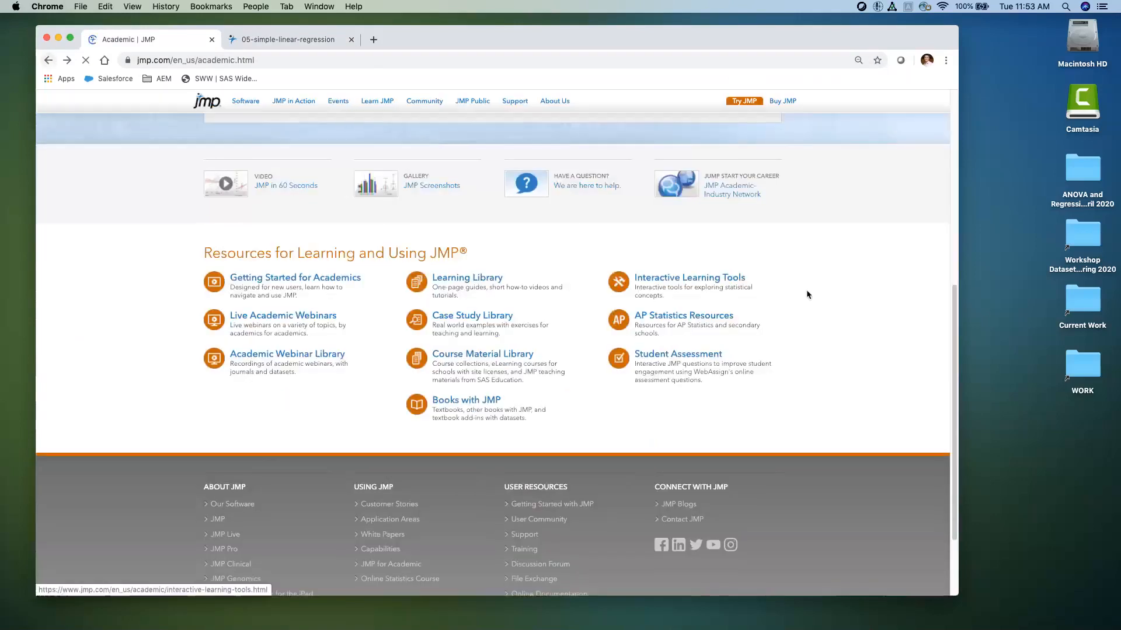
Open the Case Study Library, look through the cases listed by course, and return to the Academic page.
click(471, 320)
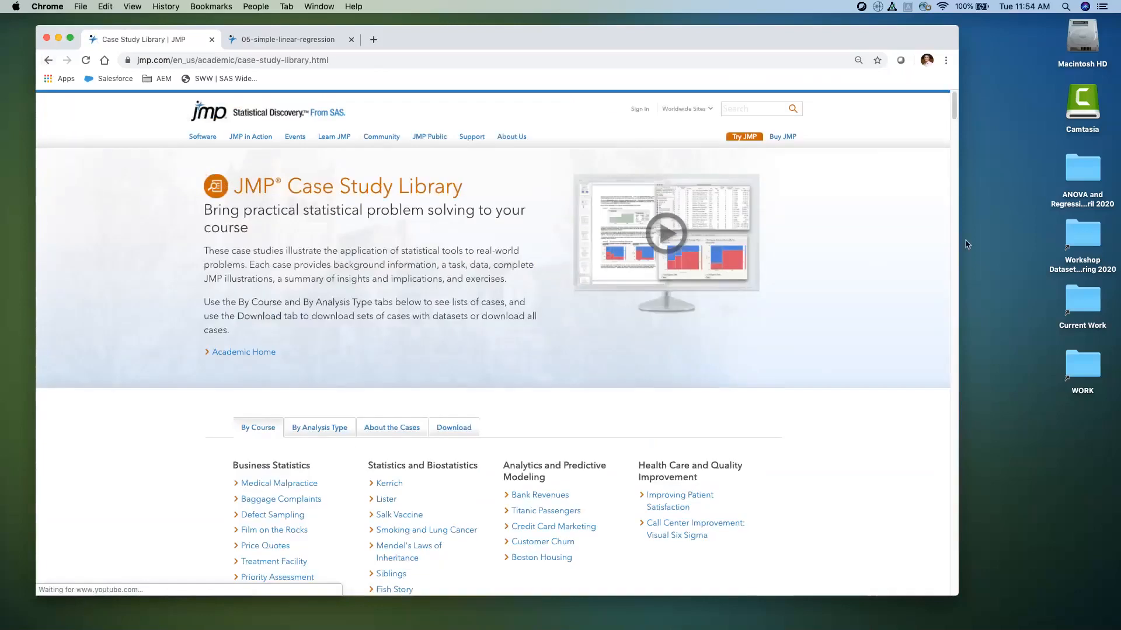
scroll(230, 232, down, 5)
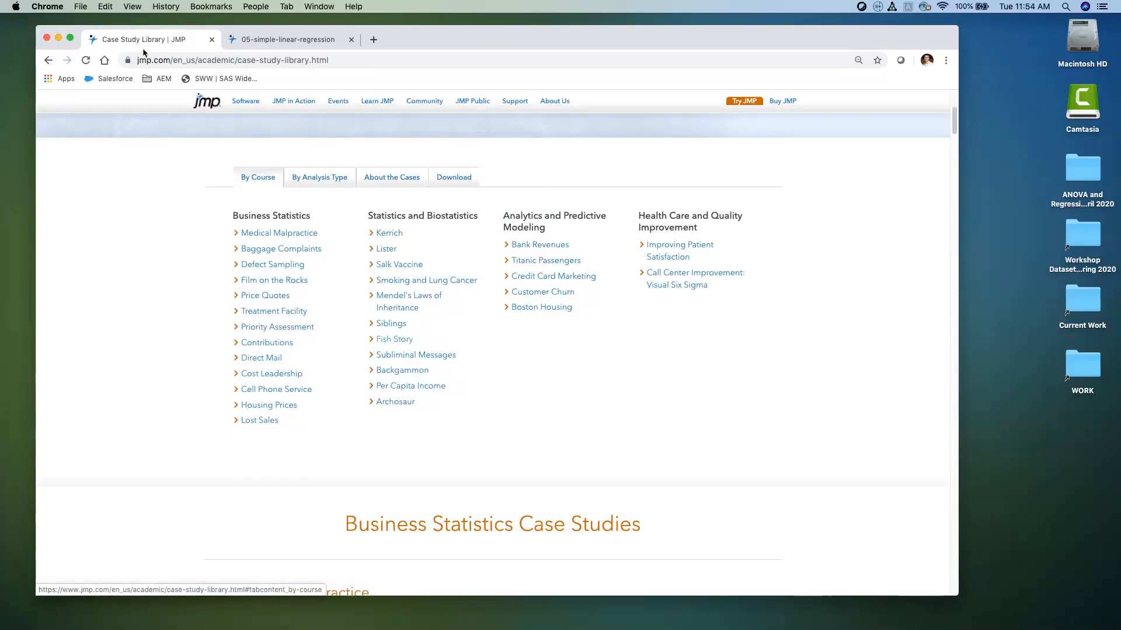
click(50, 60)
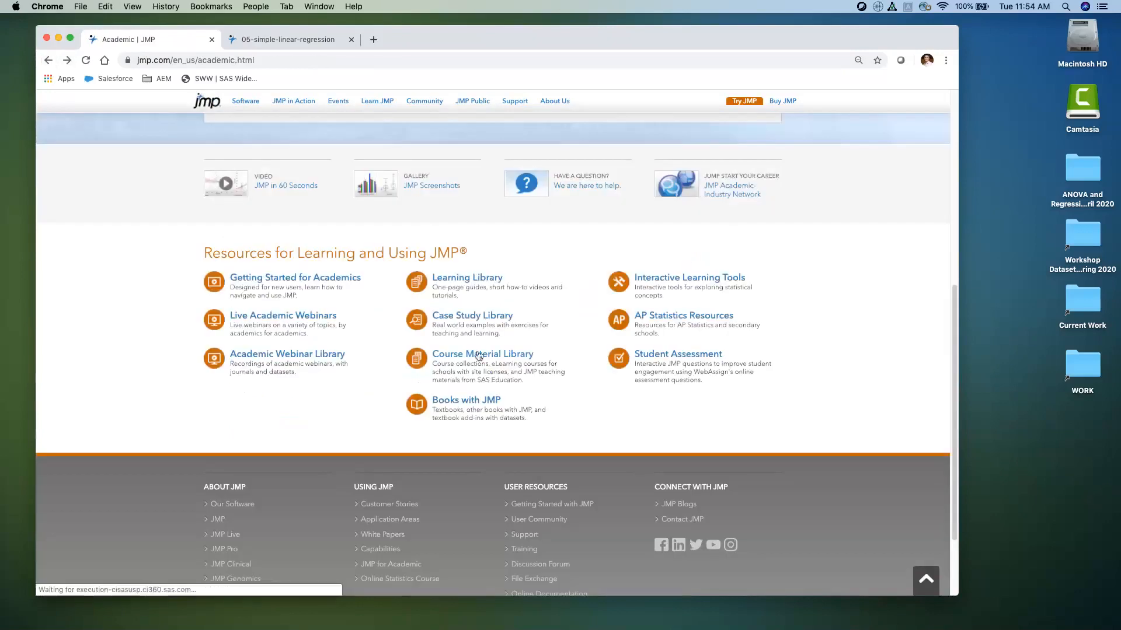